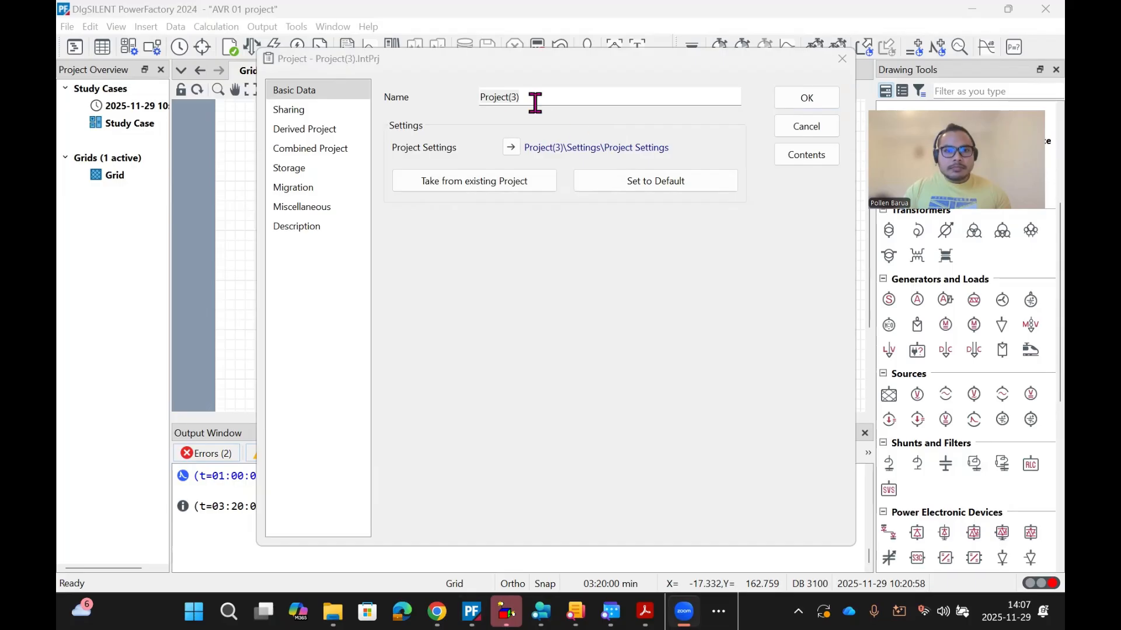
Step: Name the new project "Dynamic Model_tutorial" and create it with the default grid
click(534, 100)
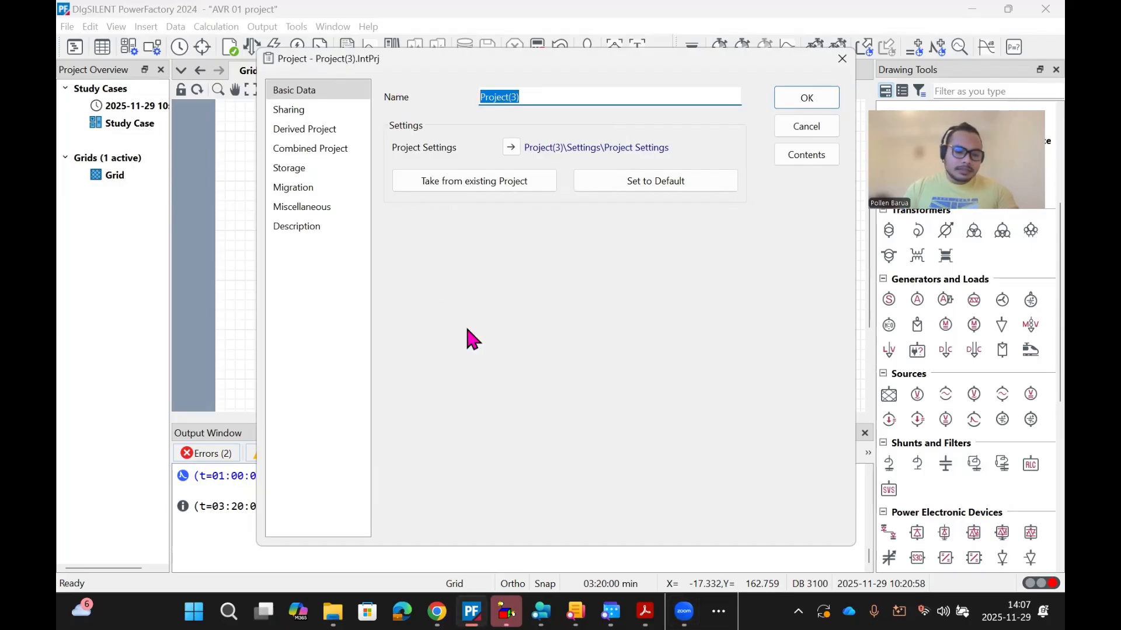
text(Dynamic )
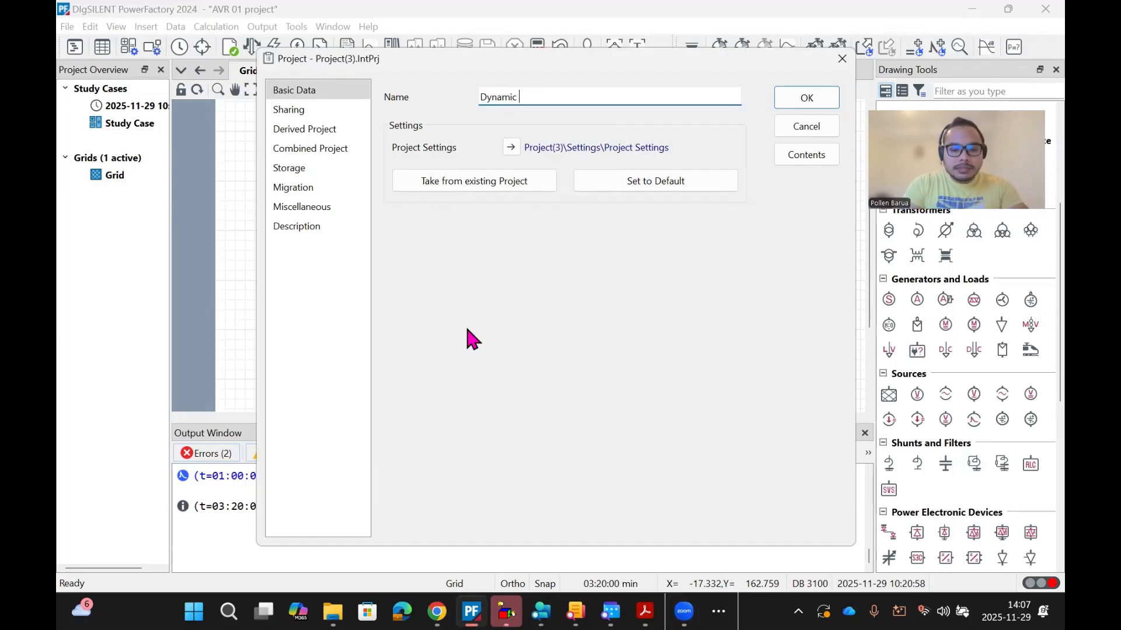
text(Mod)
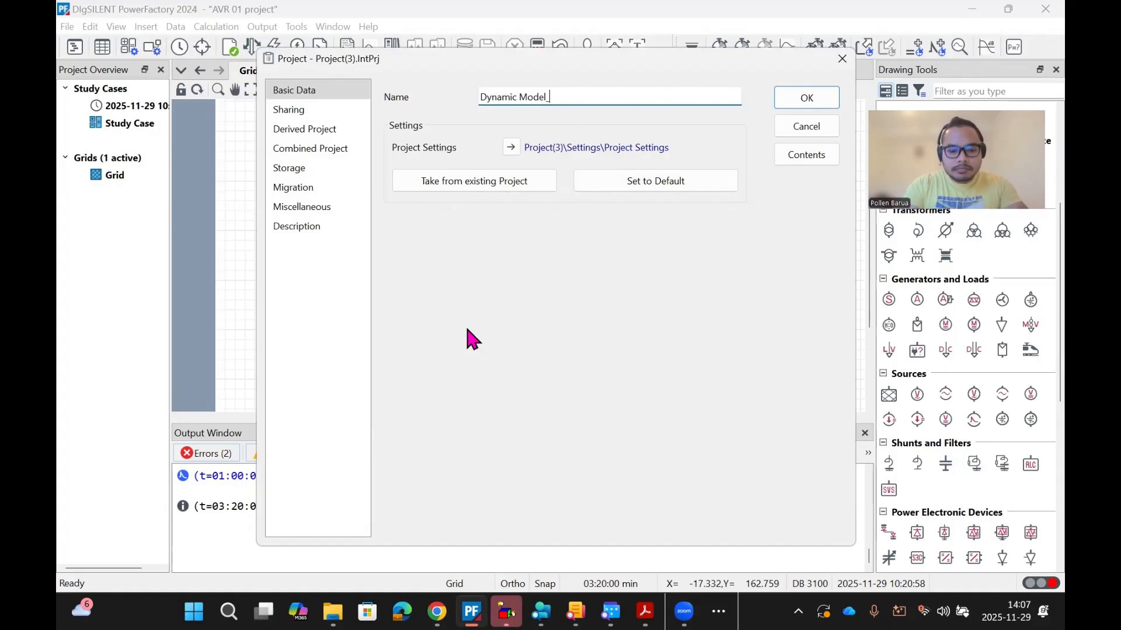
text(el_)
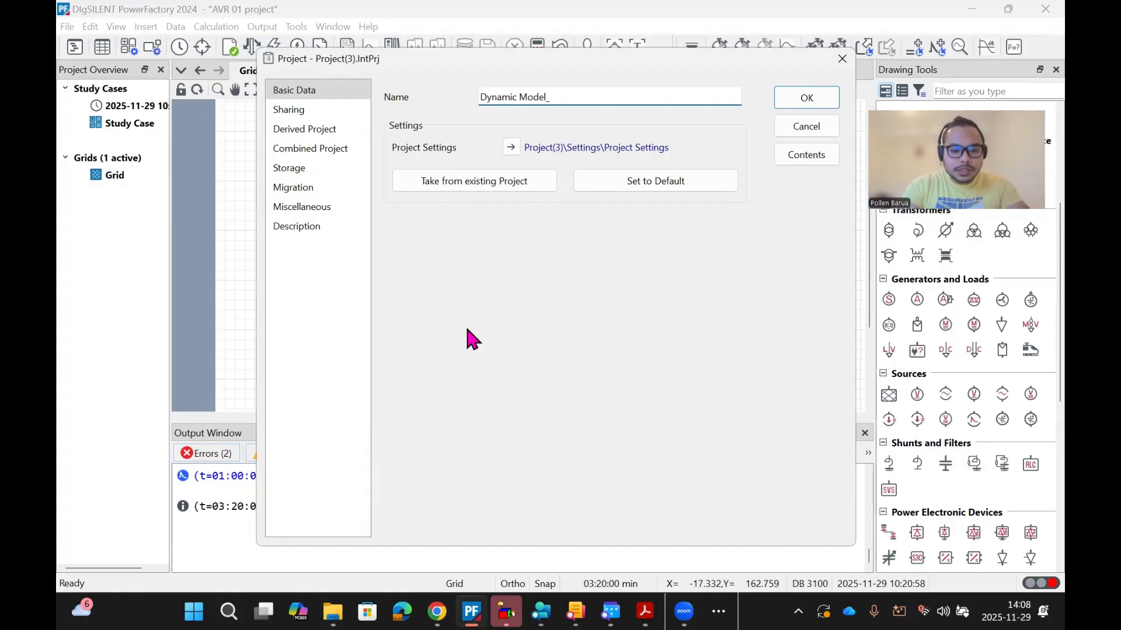
text(tutorial)
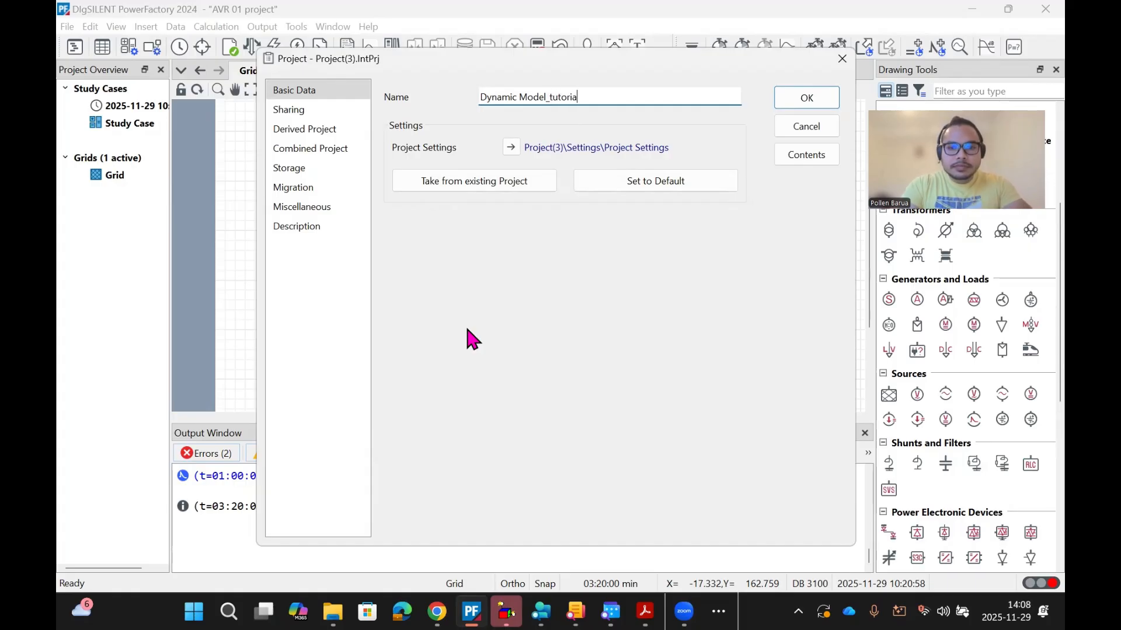
click(825, 103)
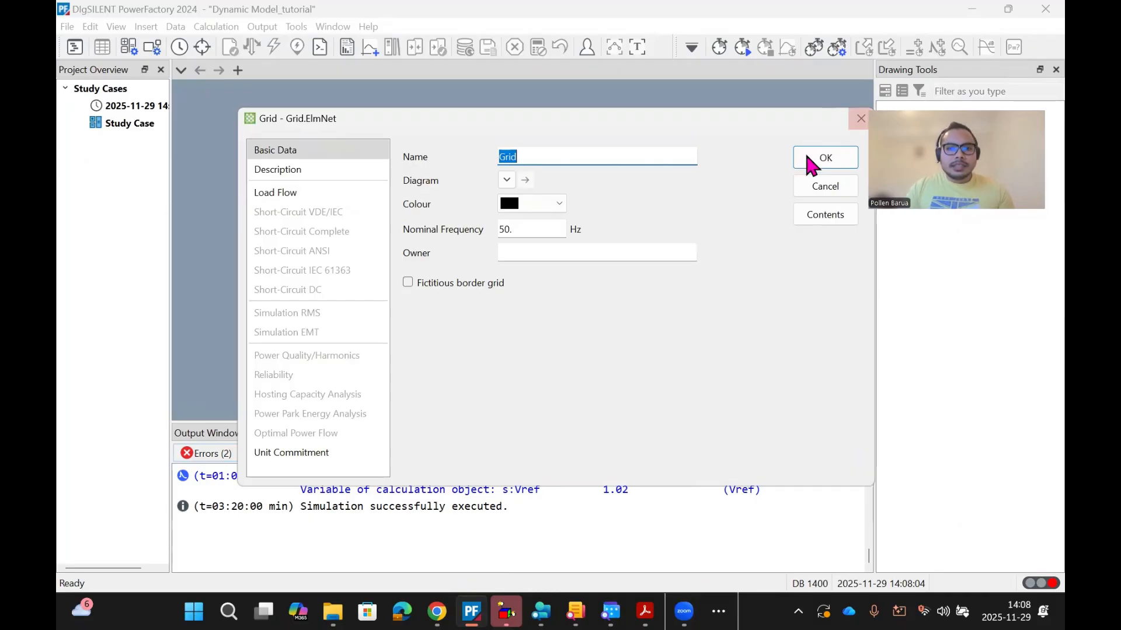
click(812, 159)
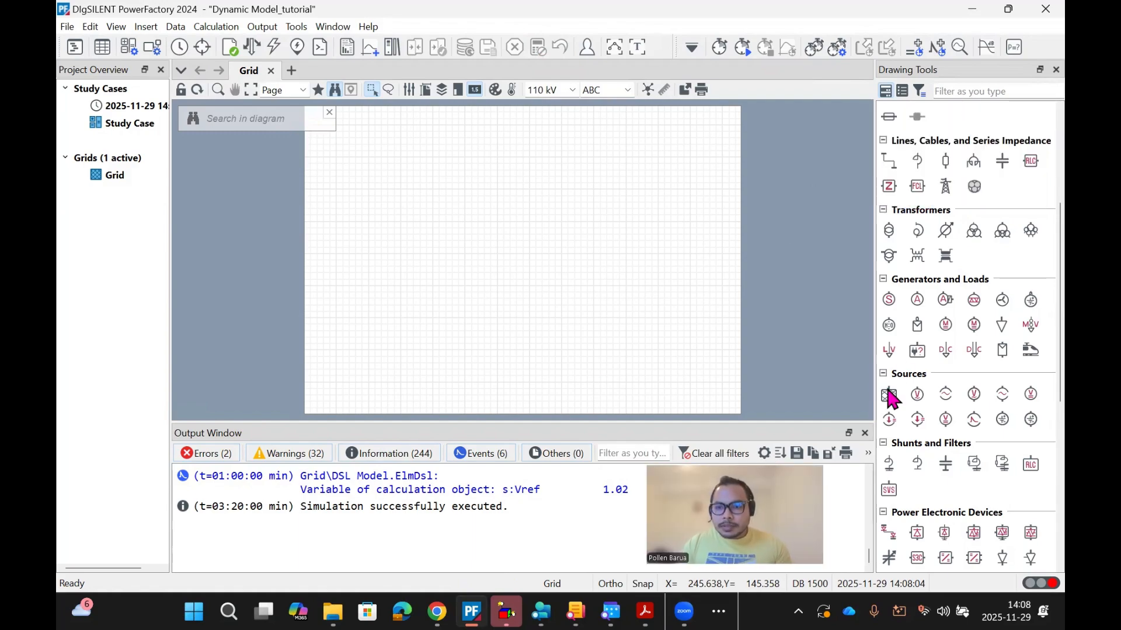
Step: Place two busbar terminals in the middle of the grid diagram, one above the other
scroll(908, 240, up, 4)
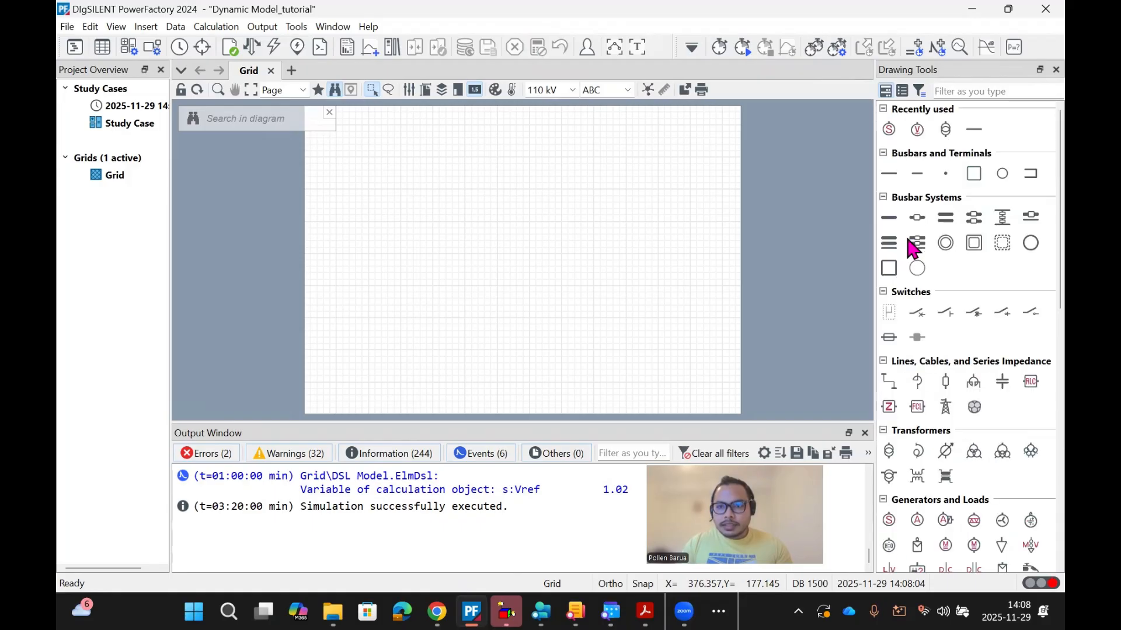
click(889, 173)
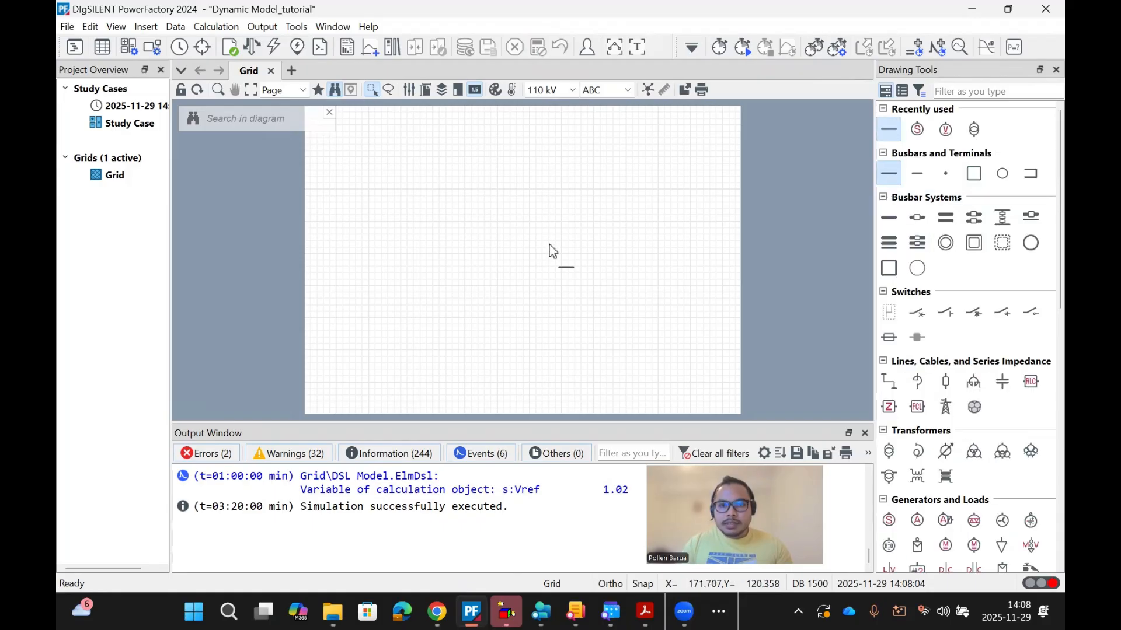
click(491, 249)
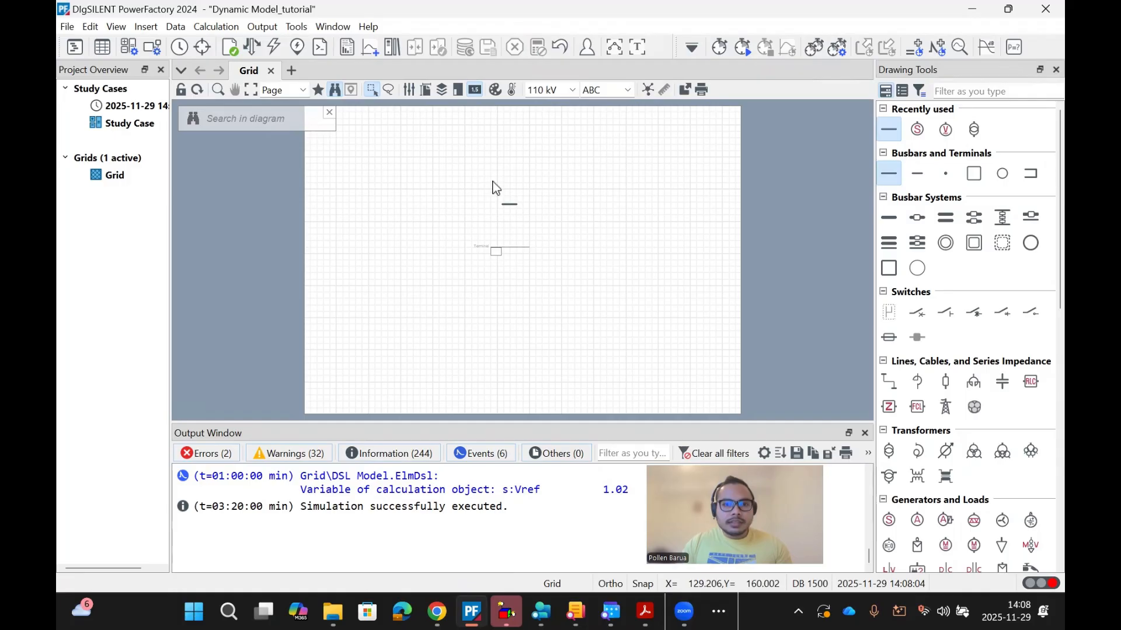
click(487, 186)
key(Escape)
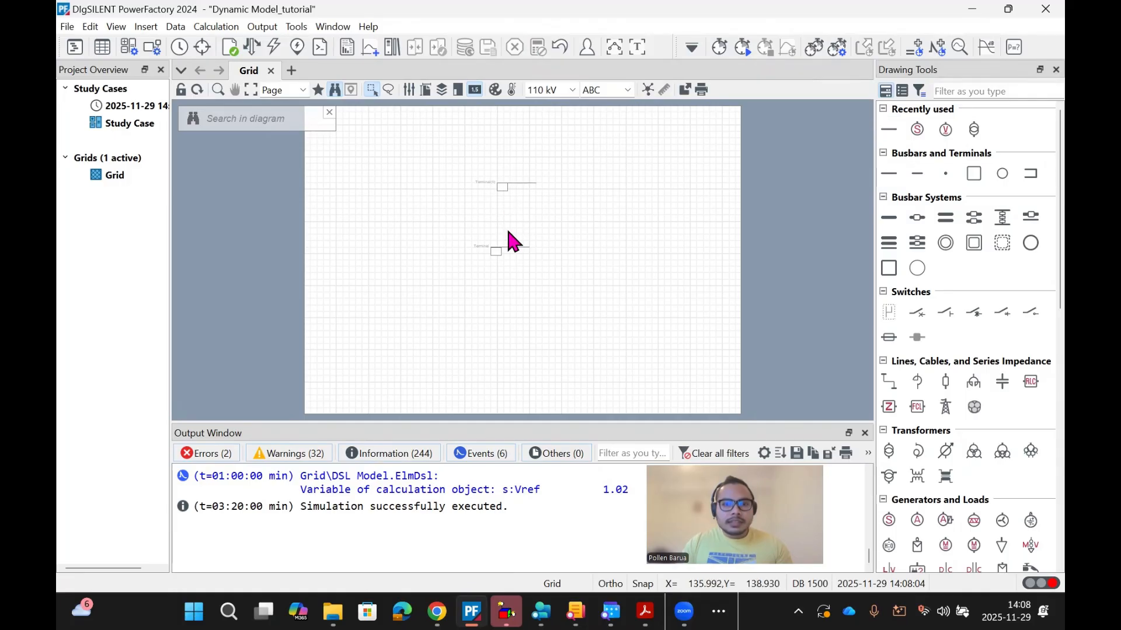
Step: Insert a two-winding transformer between the two terminals, connecting it to the upper and the lower busbar
scroll(523, 170, up, 2)
scroll(524, 225, down, 1)
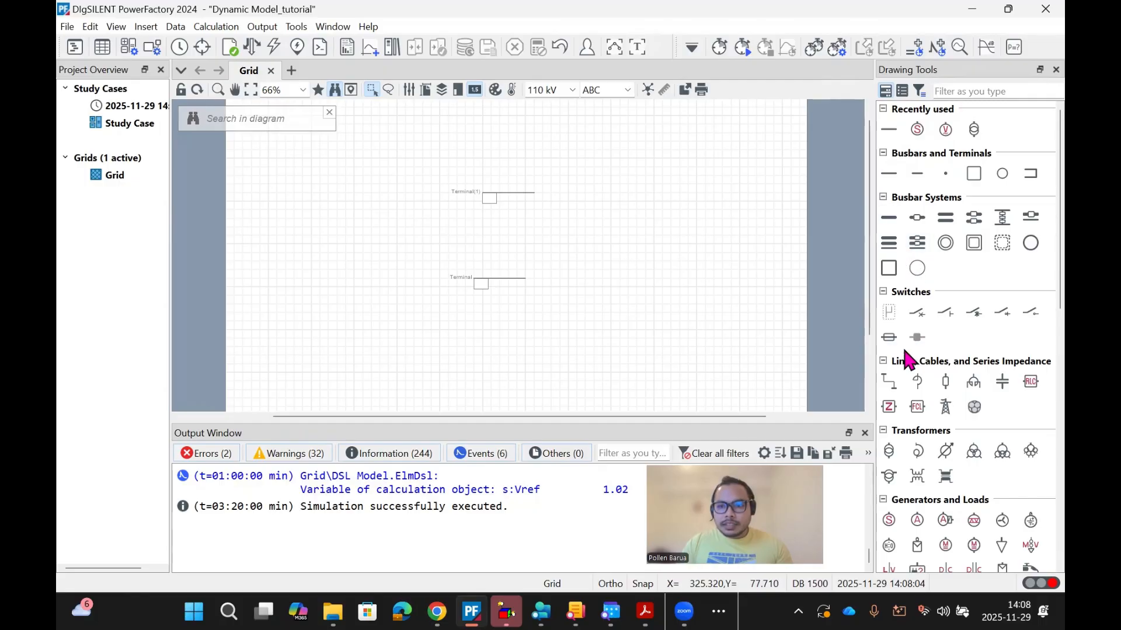
click(888, 452)
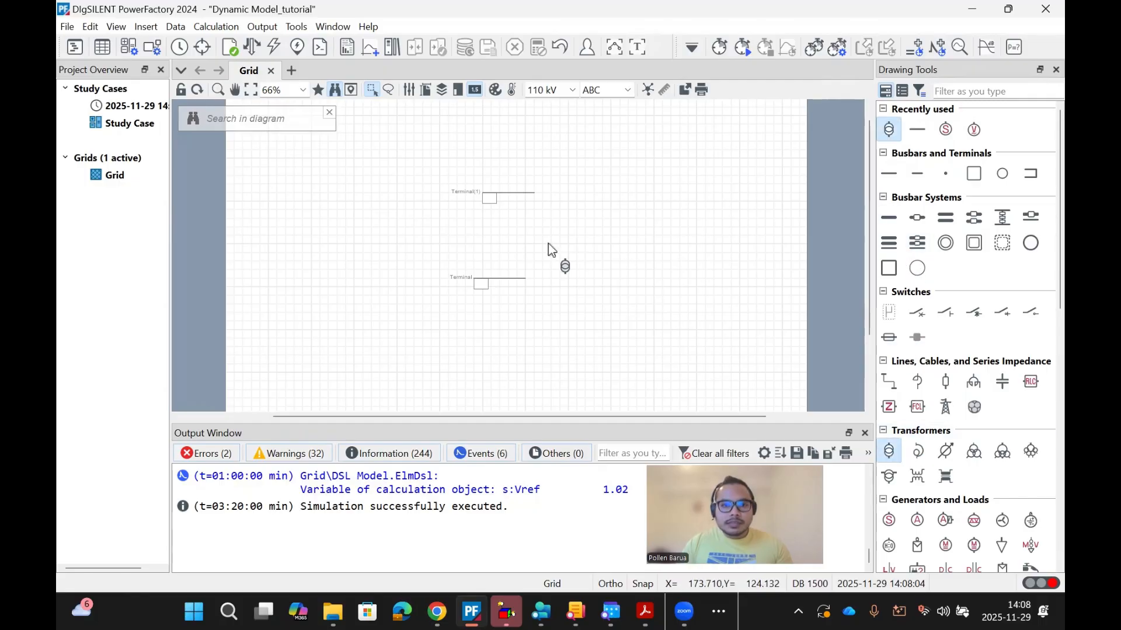
click(505, 239)
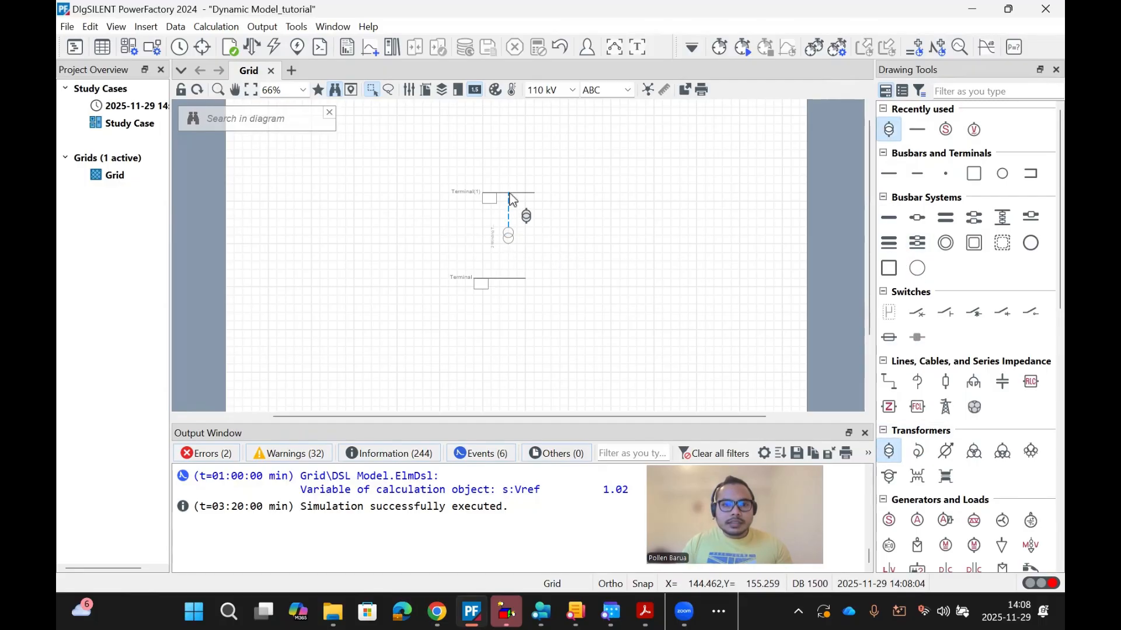
click(509, 197)
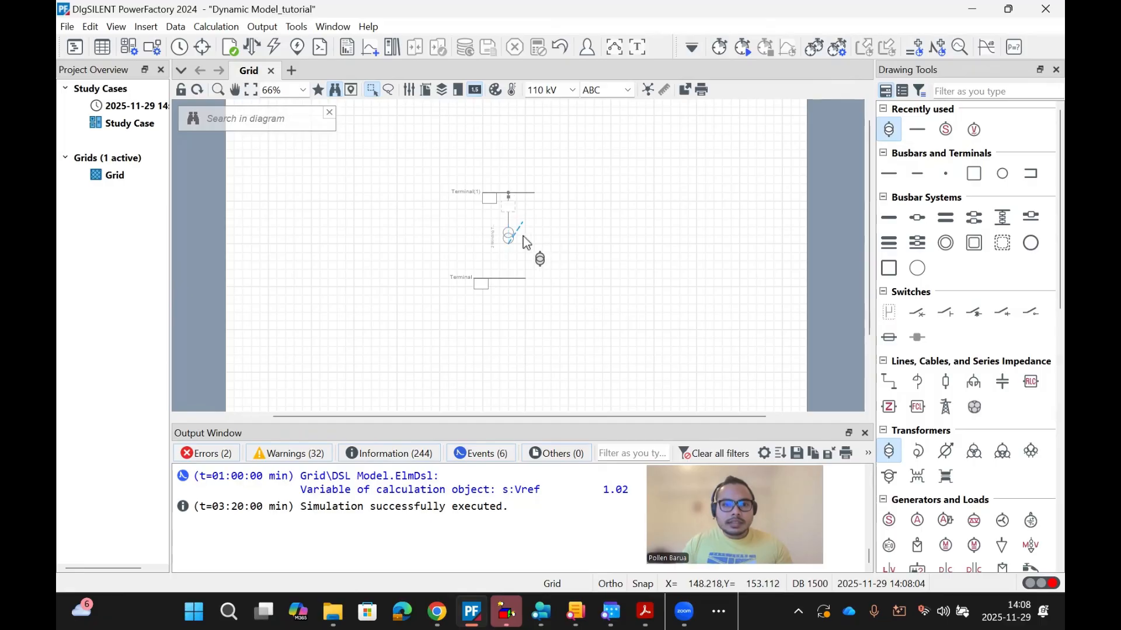
click(508, 279)
key(Escape)
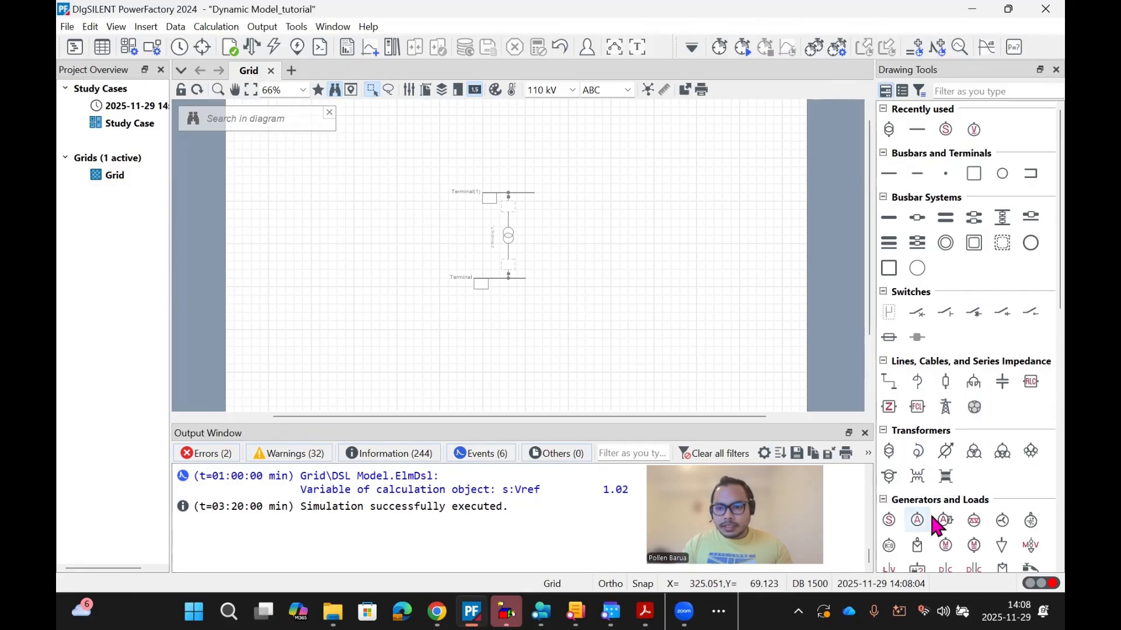
Step: Place an AC voltage source above the upper terminal and connect it to that busbar
scroll(932, 517, down, 1)
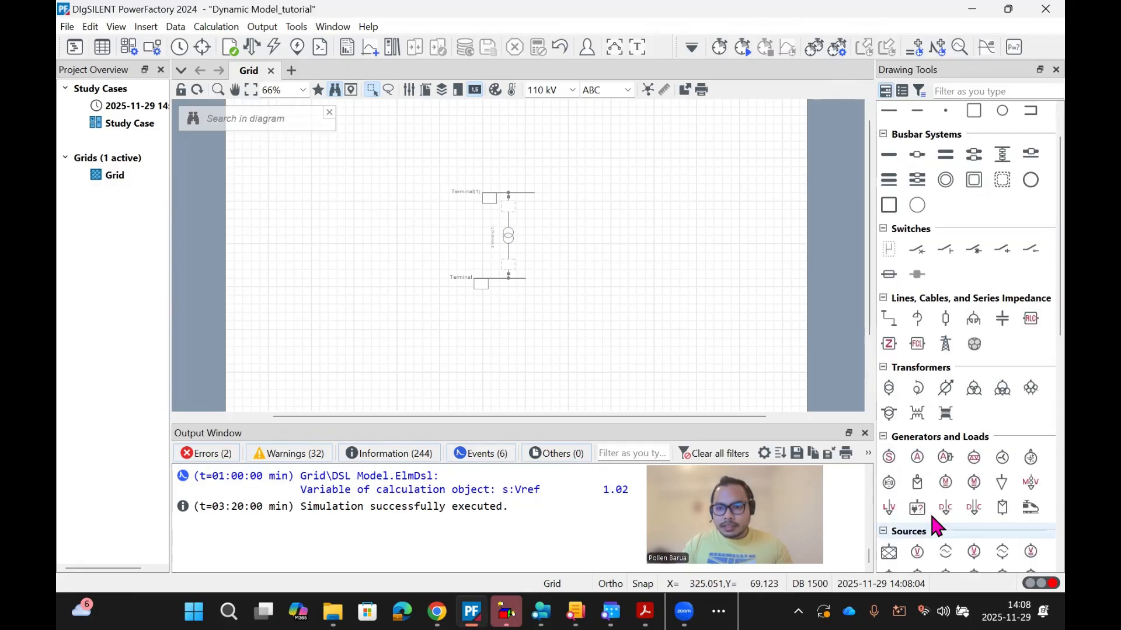
click(917, 551)
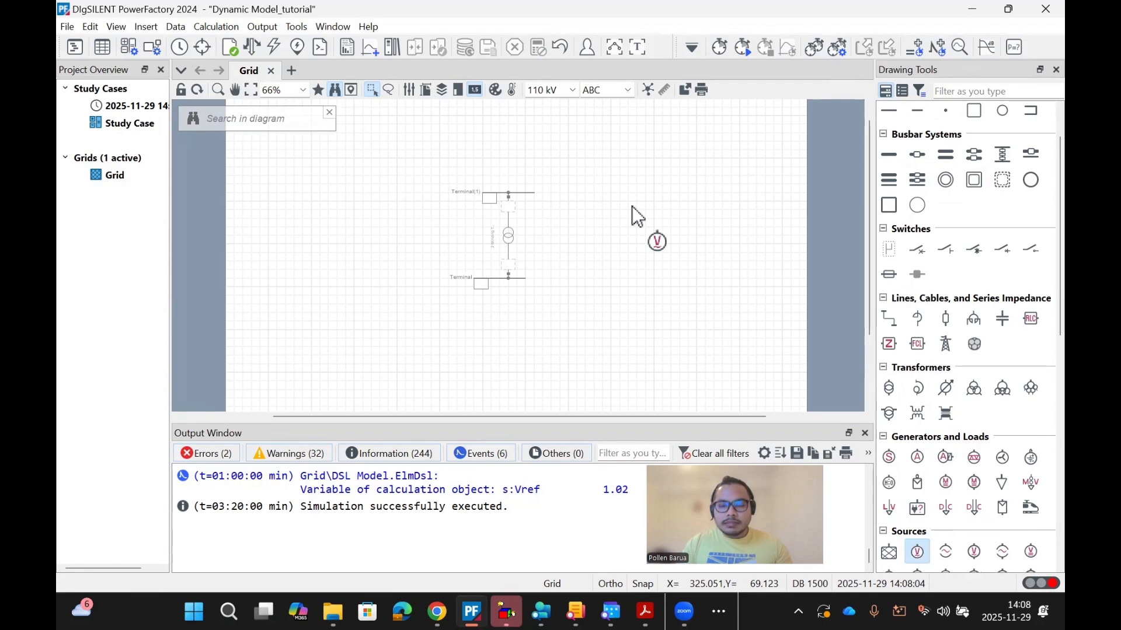
click(509, 152)
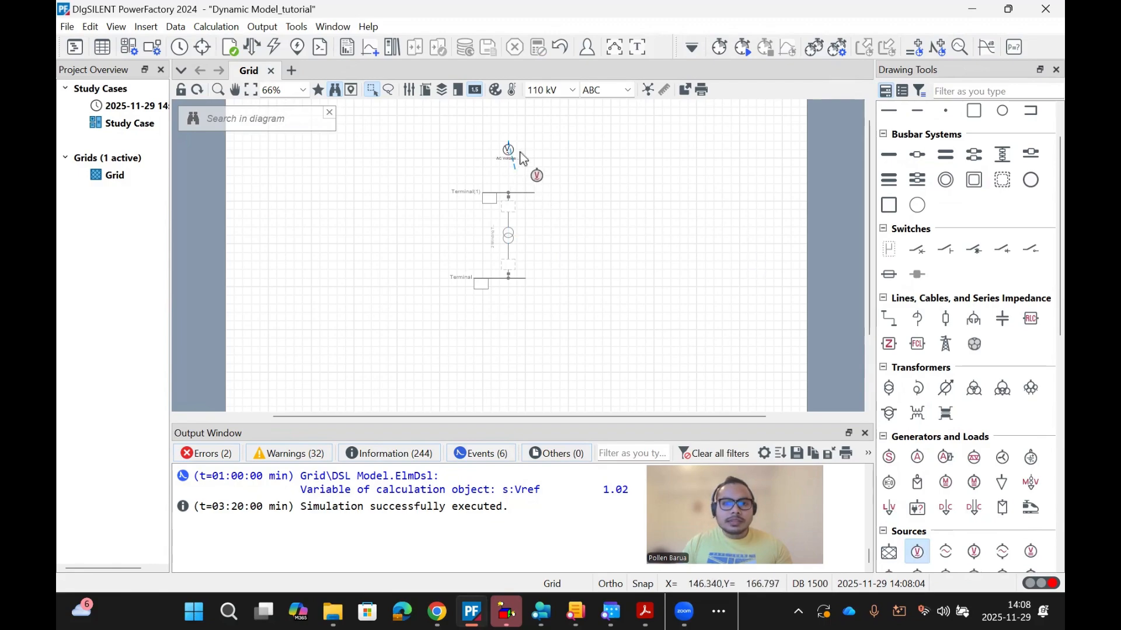
click(525, 194)
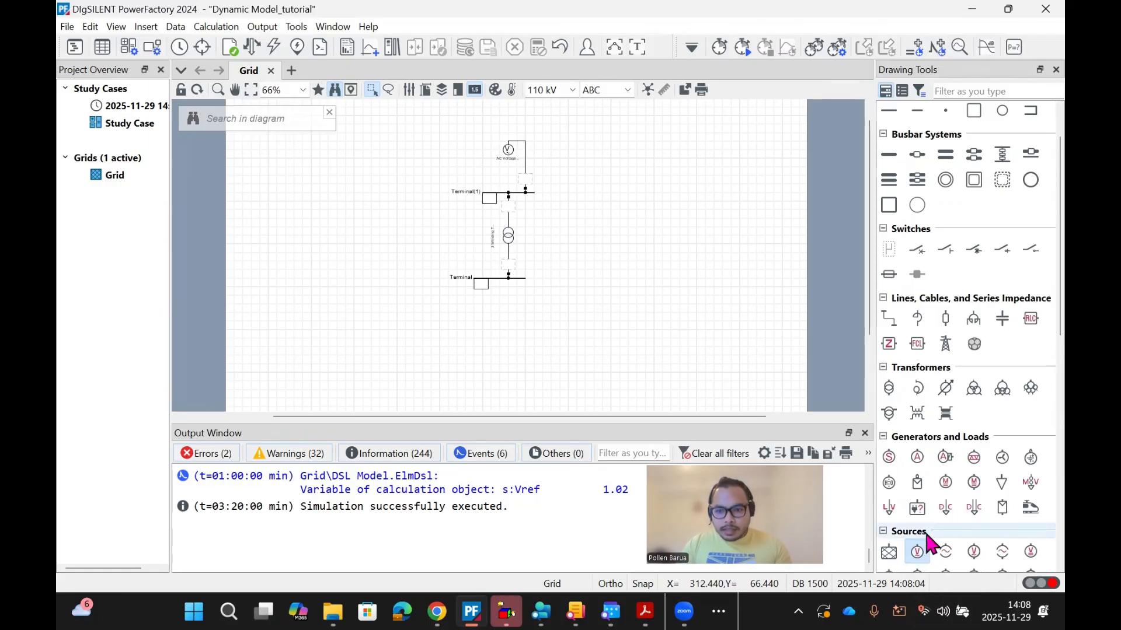
Step: Add a synchronous machine connected below the lower terminal
click(889, 457)
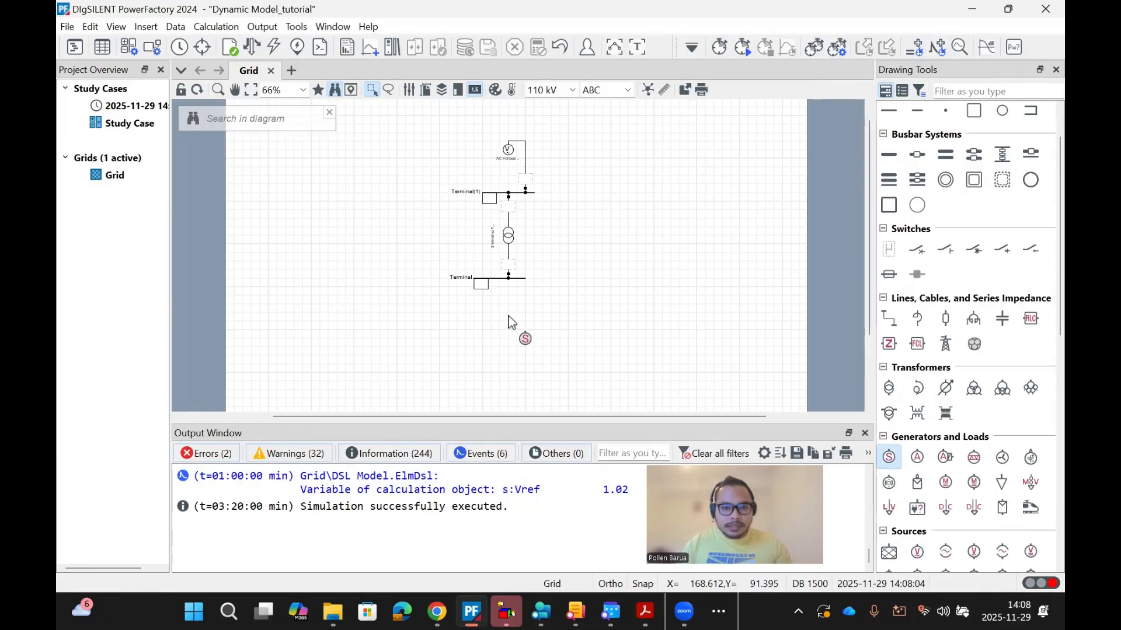
click(512, 286)
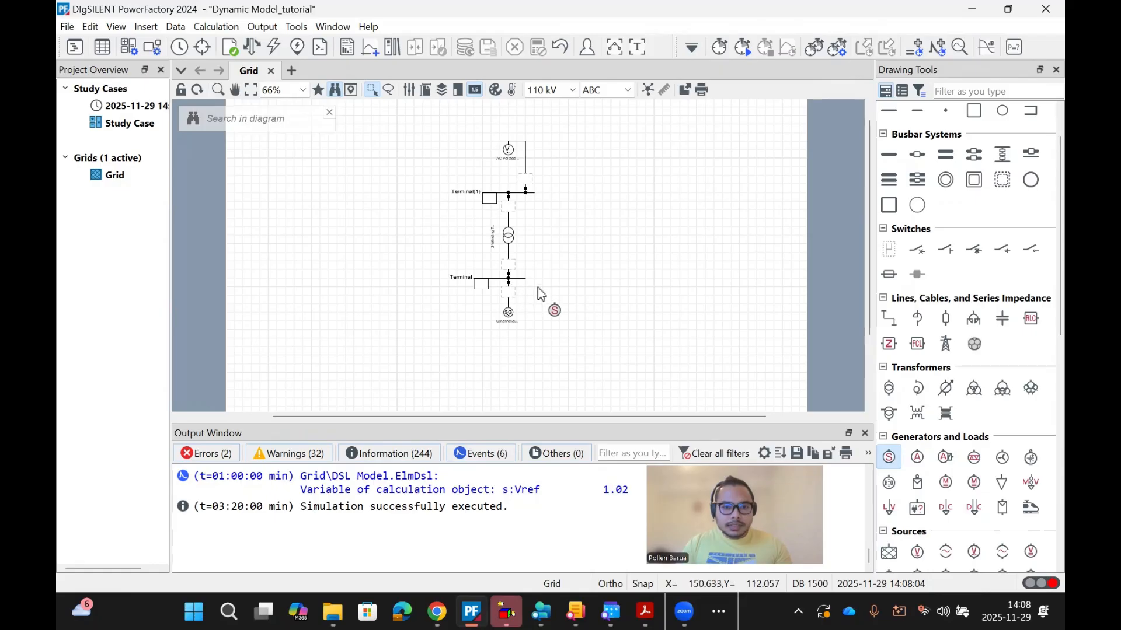
key(Escape)
Step: Create a new project type for the synchronous machine with a rated apparent power of 400 MVA and rated voltage of 11 kV
scroll(476, 175, up, 2)
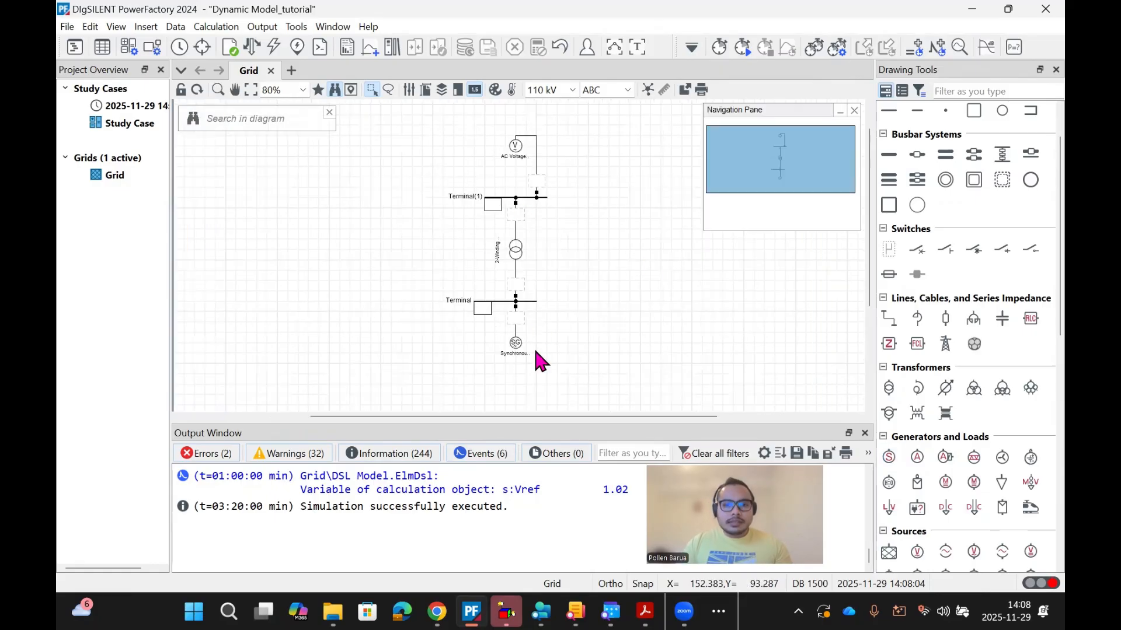
double_click(515, 344)
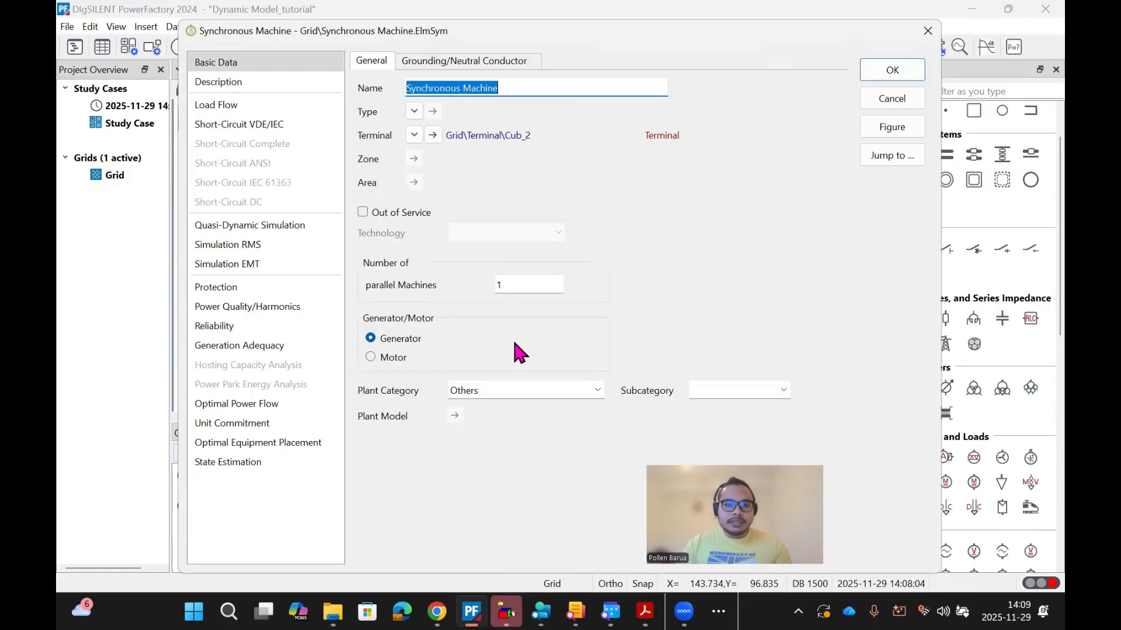
click(414, 111)
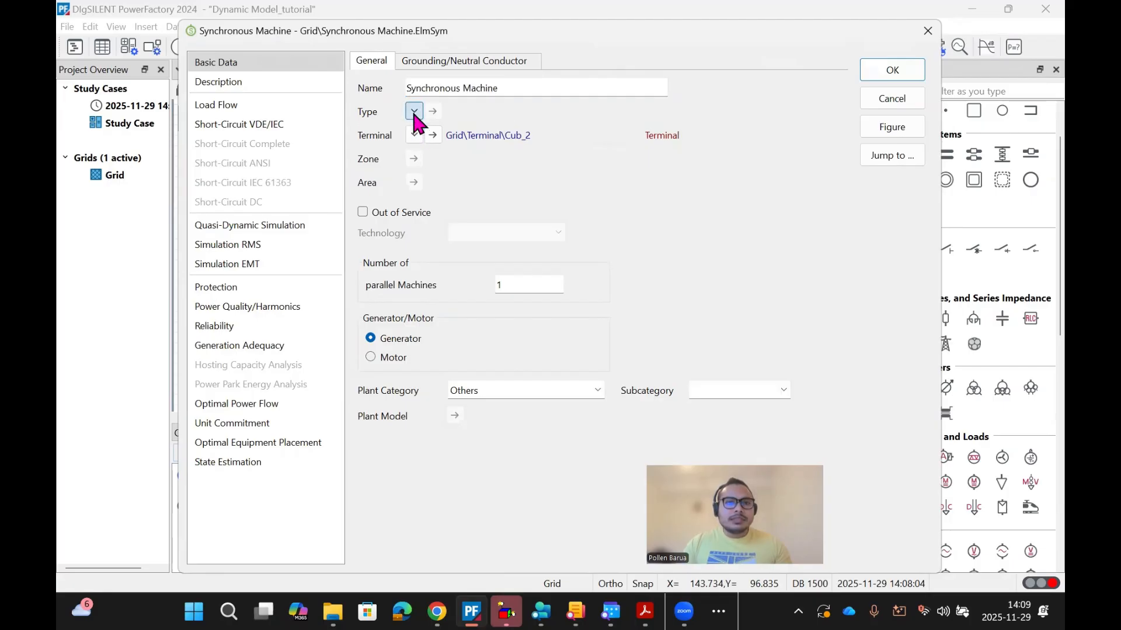
click(438, 154)
double_click(467, 81)
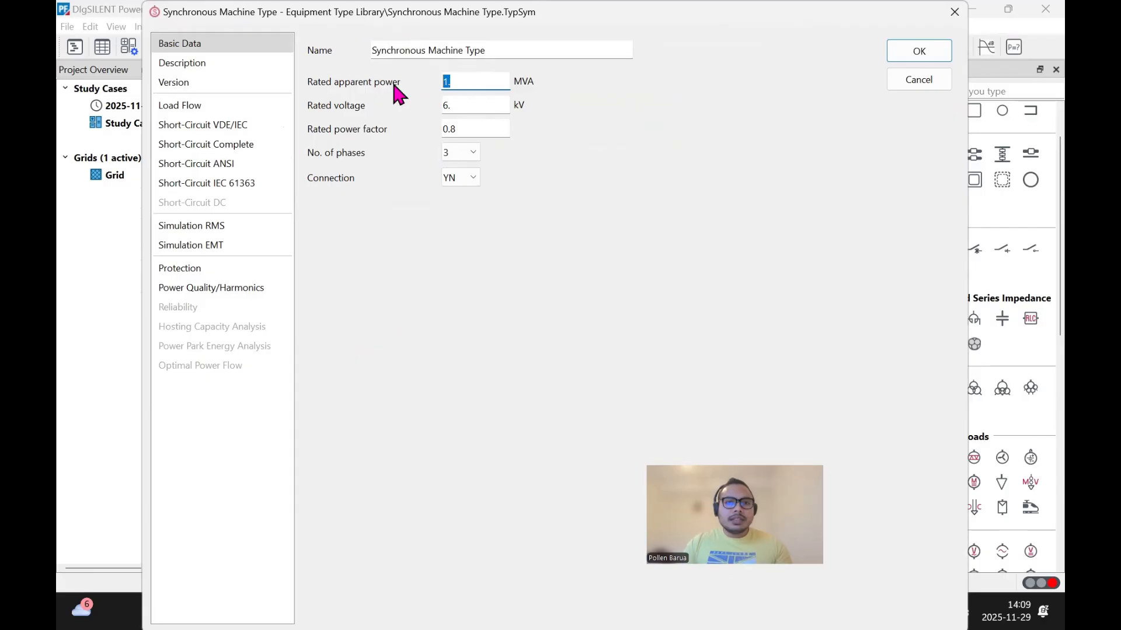
text(400)
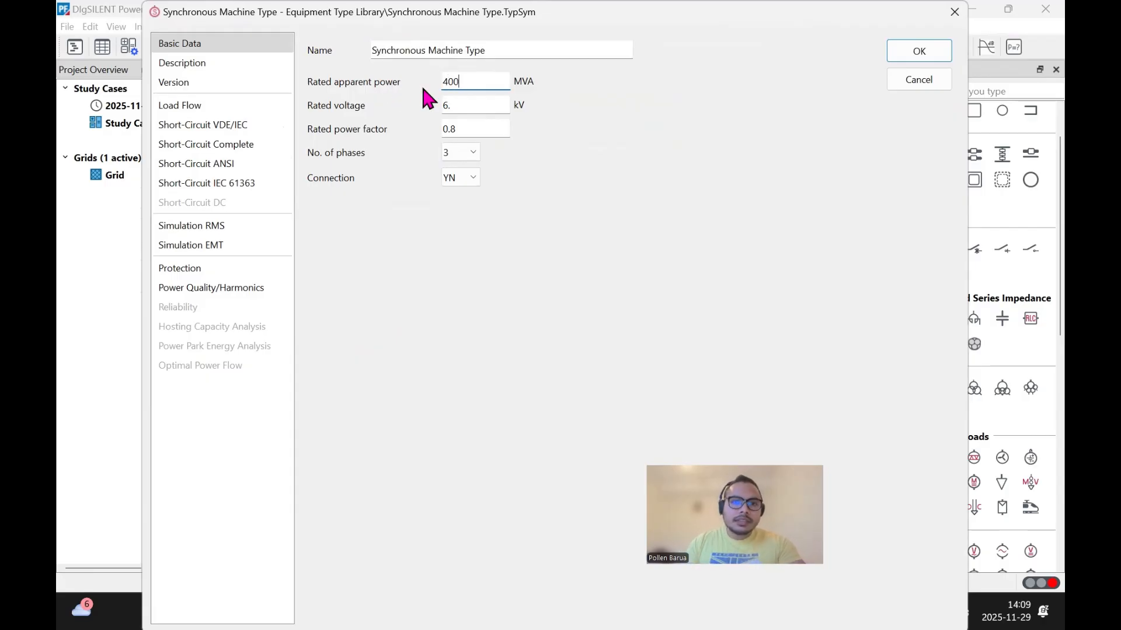
key(Tab)
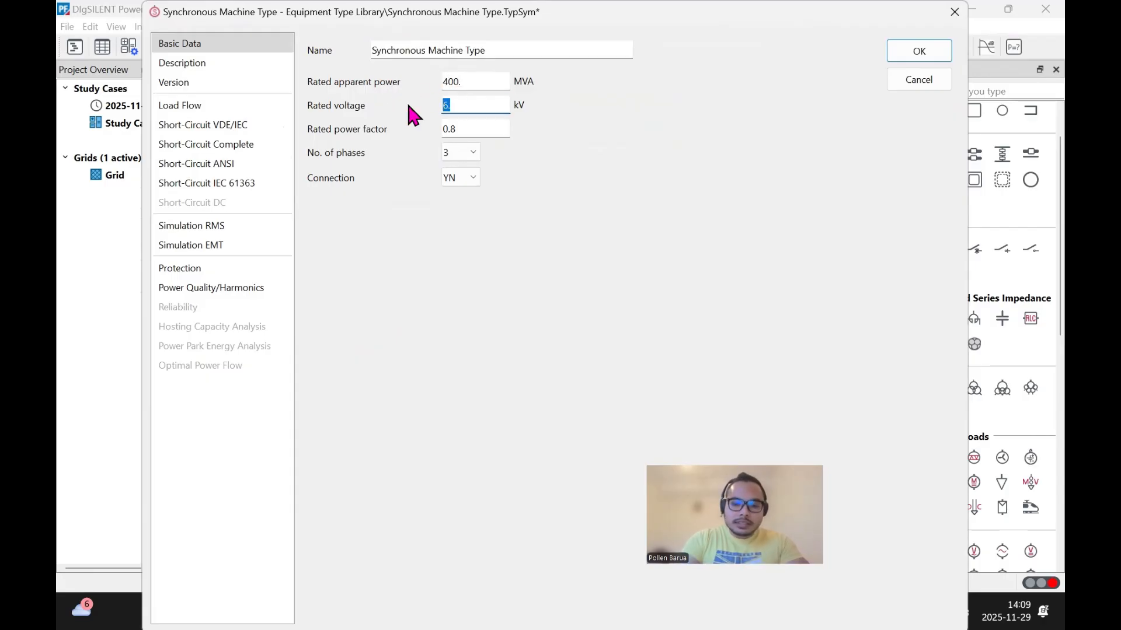
text(11)
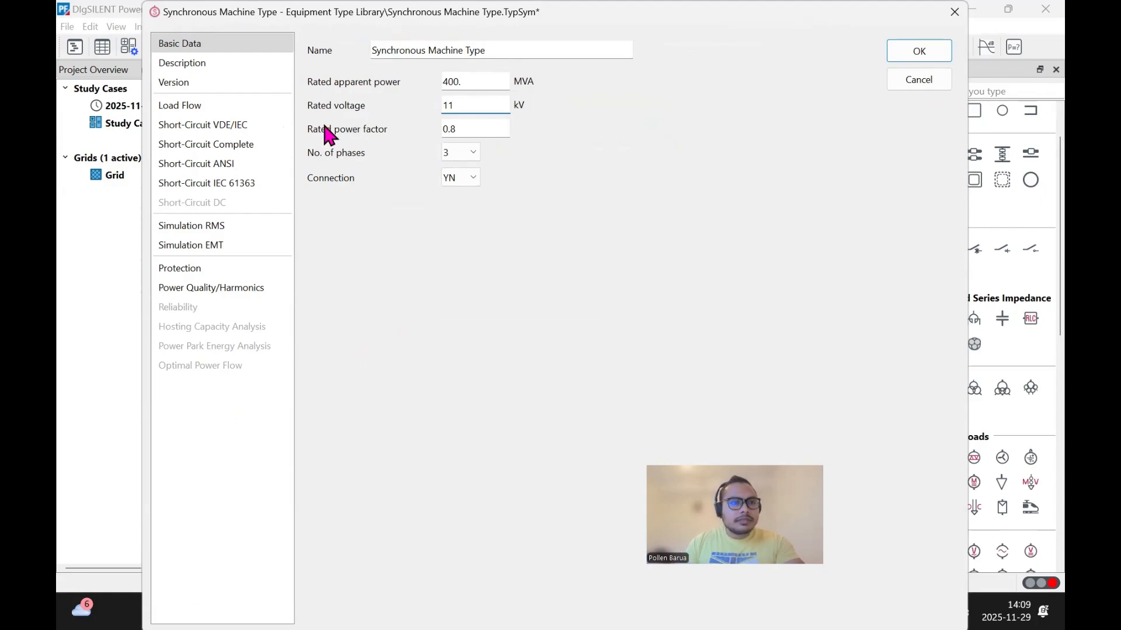
click(893, 52)
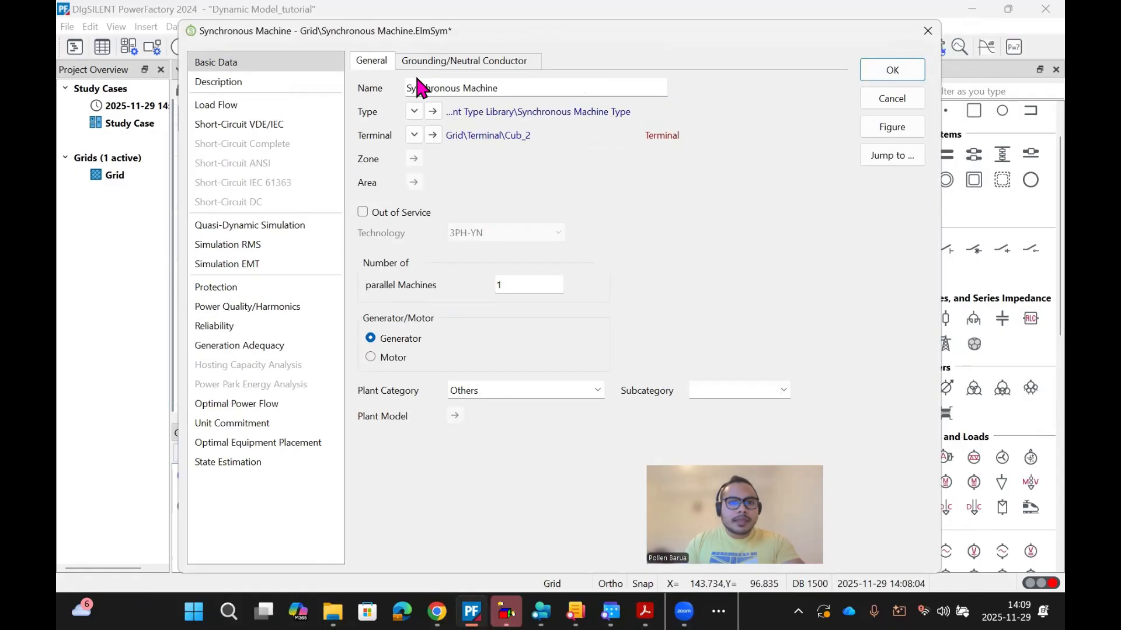
Step: Set the machine's load flow dispatch to 200 MW and 50 Mvar, with the local controller on Const. V
click(259, 106)
click(473, 316)
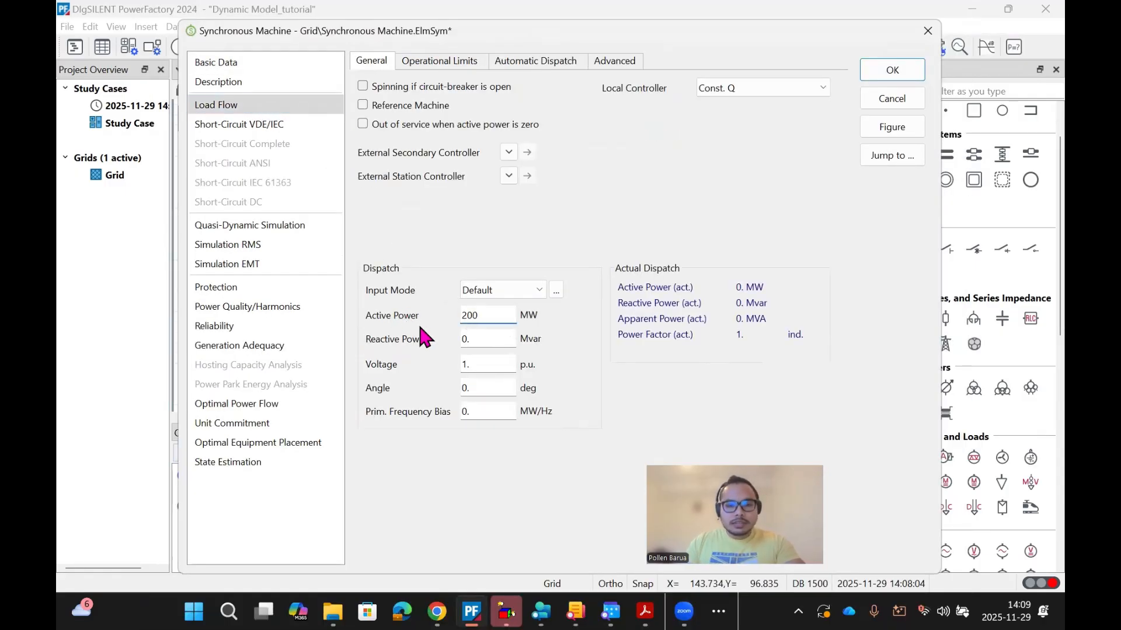
click(479, 338)
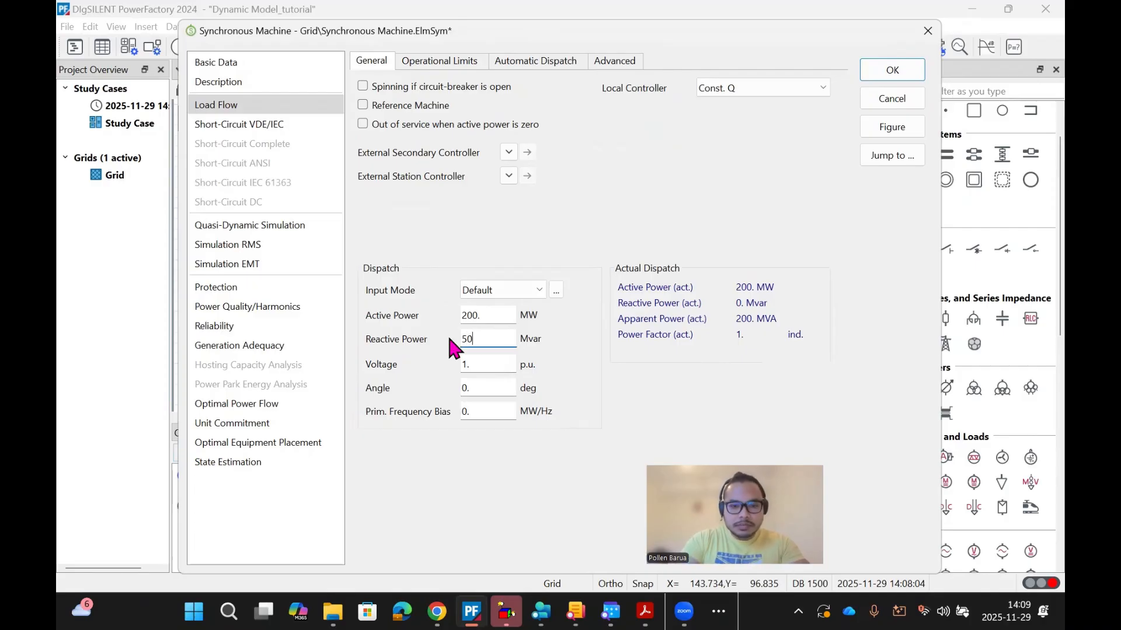
click(751, 87)
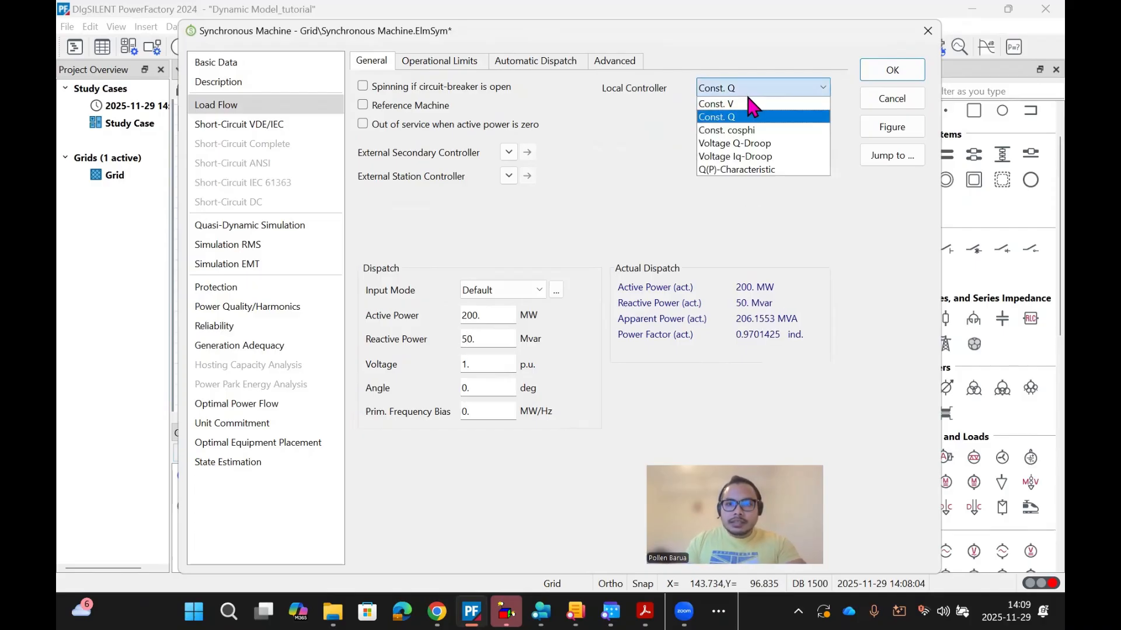
click(735, 104)
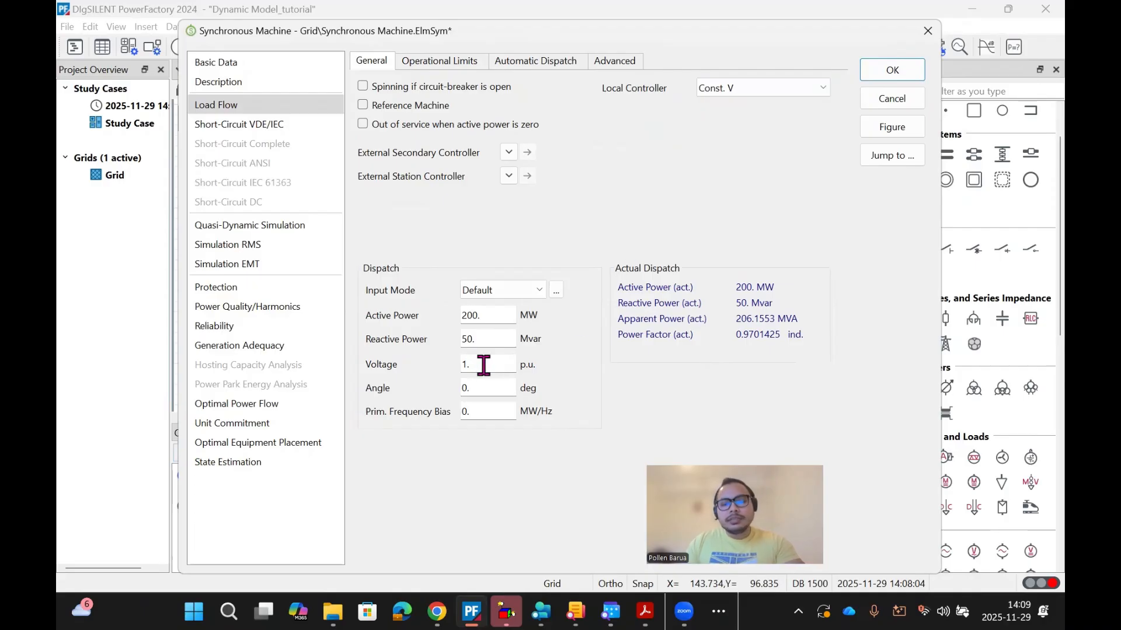
click(887, 71)
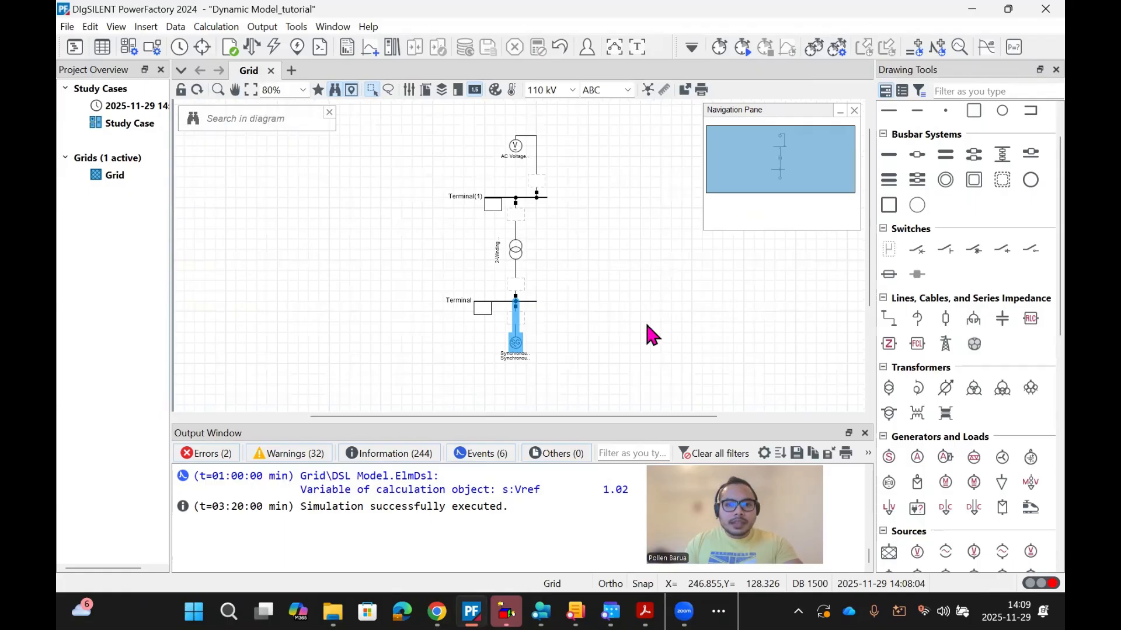
Step: Set the lower terminal's nominal line-line voltage to 11 kV
double_click(496, 302)
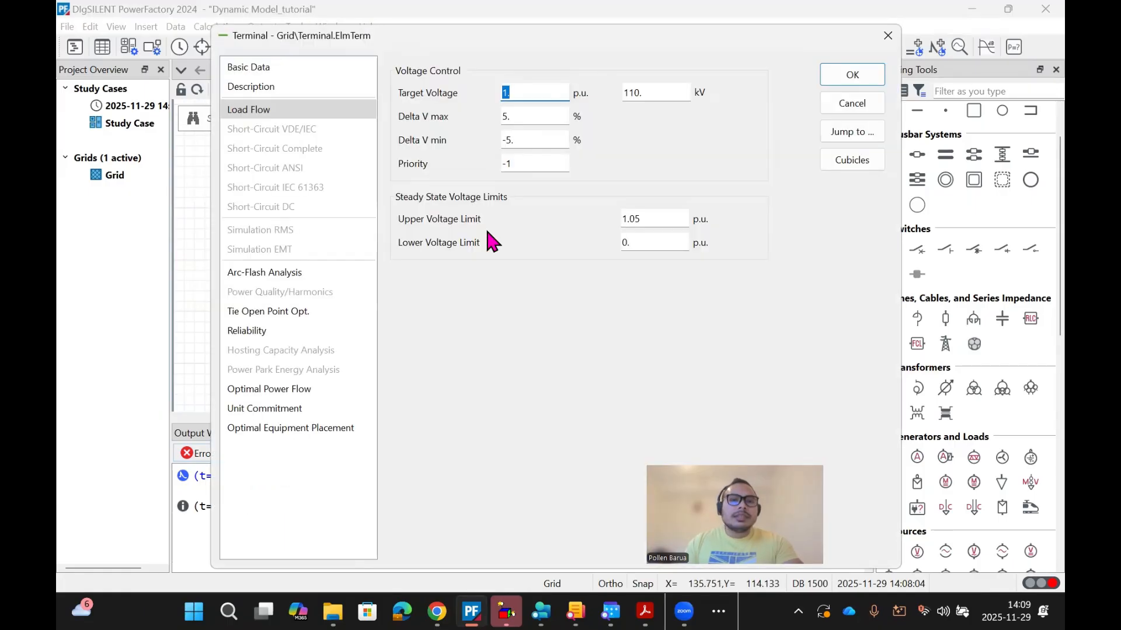
click(304, 64)
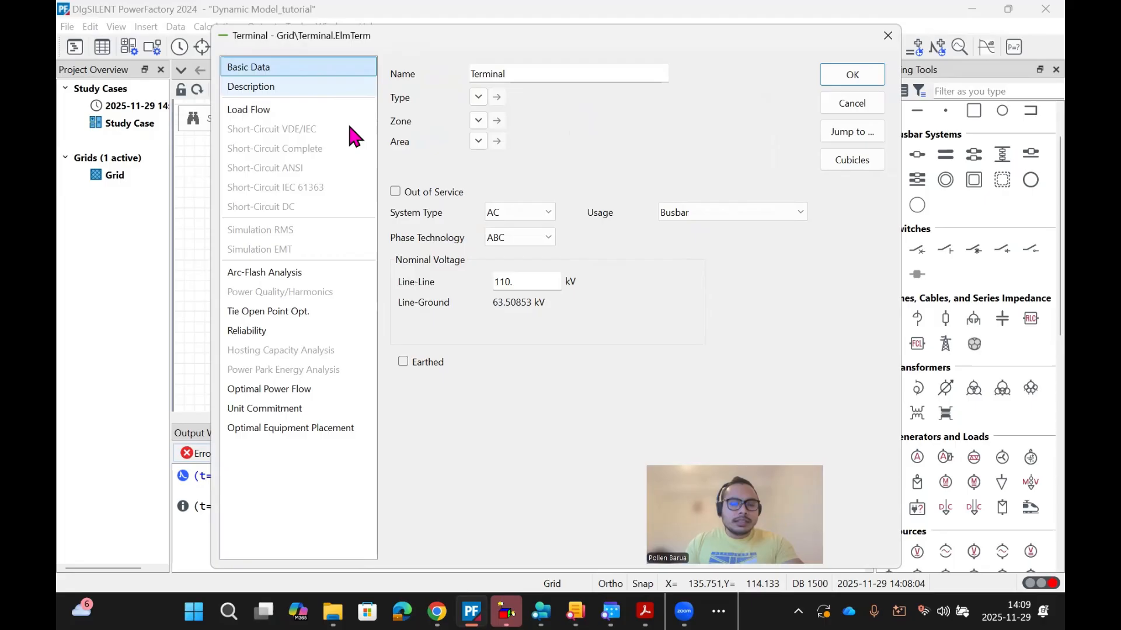
drag(520, 286, 461, 271)
text(11)
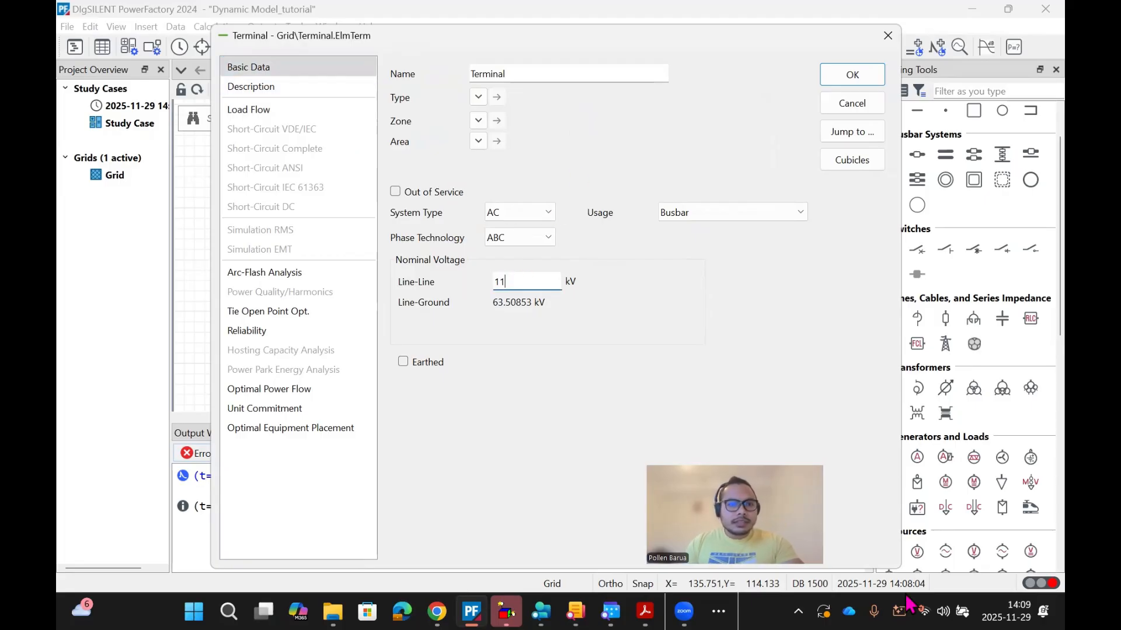
key(Return)
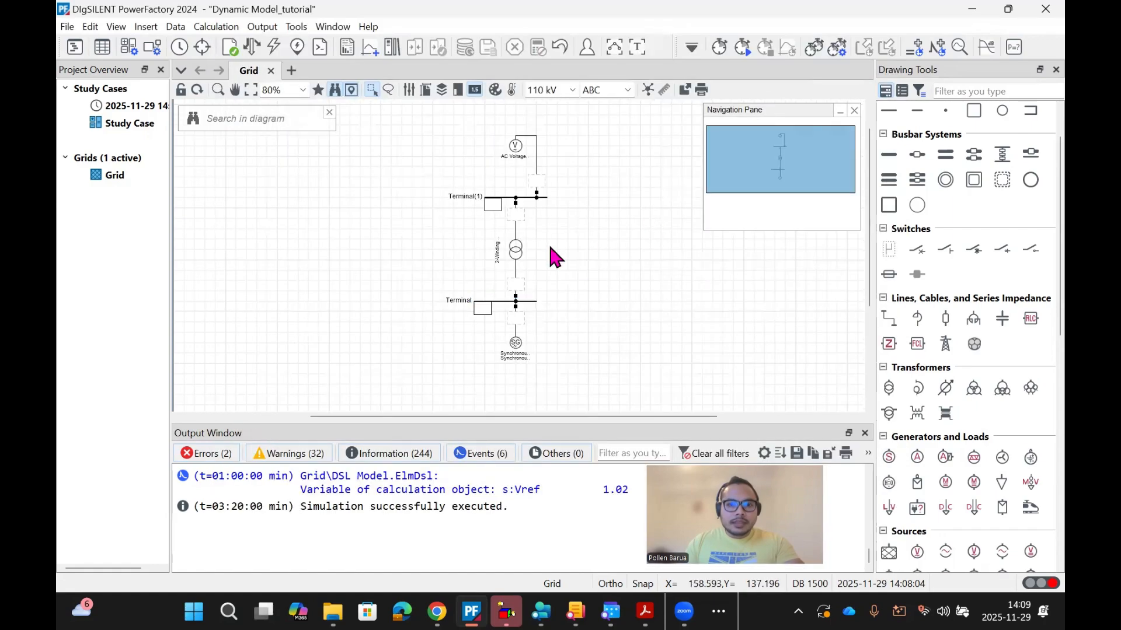
Step: Create a new project type for the 2-winding transformer with 500 MVA rated power, 400 kV HV-side and 11 kV LV-side voltage
double_click(514, 252)
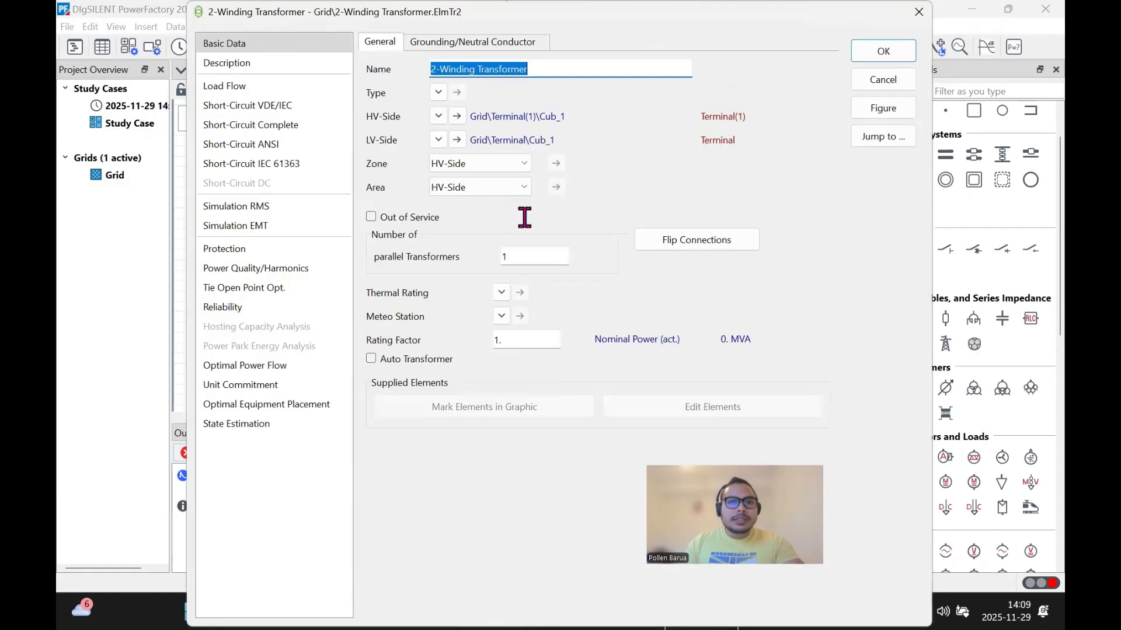
click(439, 92)
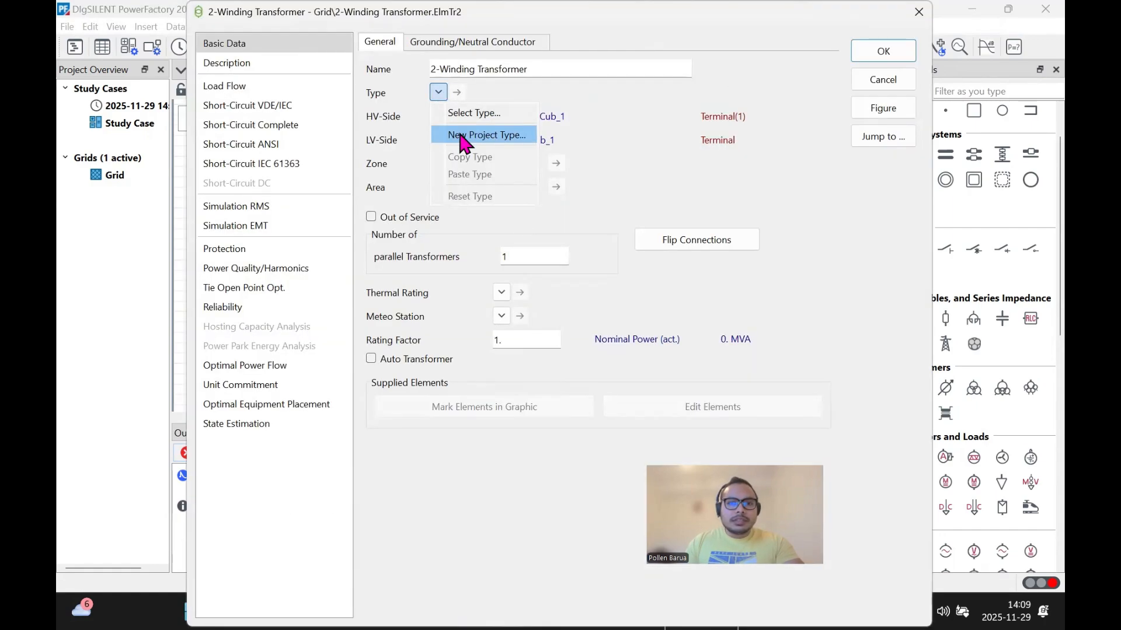
click(461, 141)
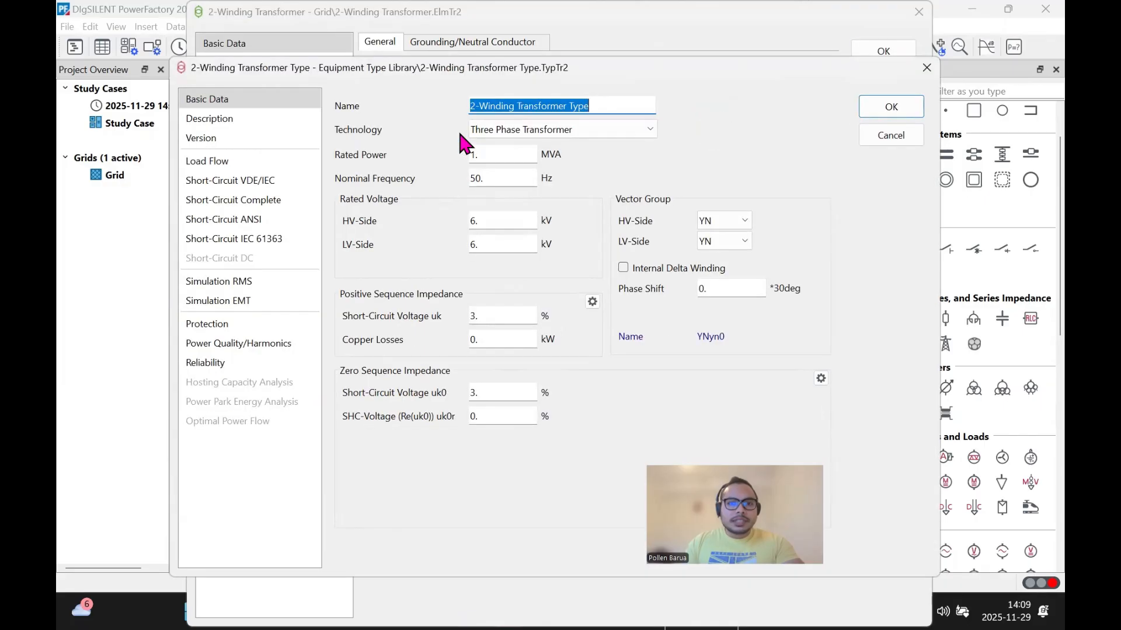
double_click(488, 154)
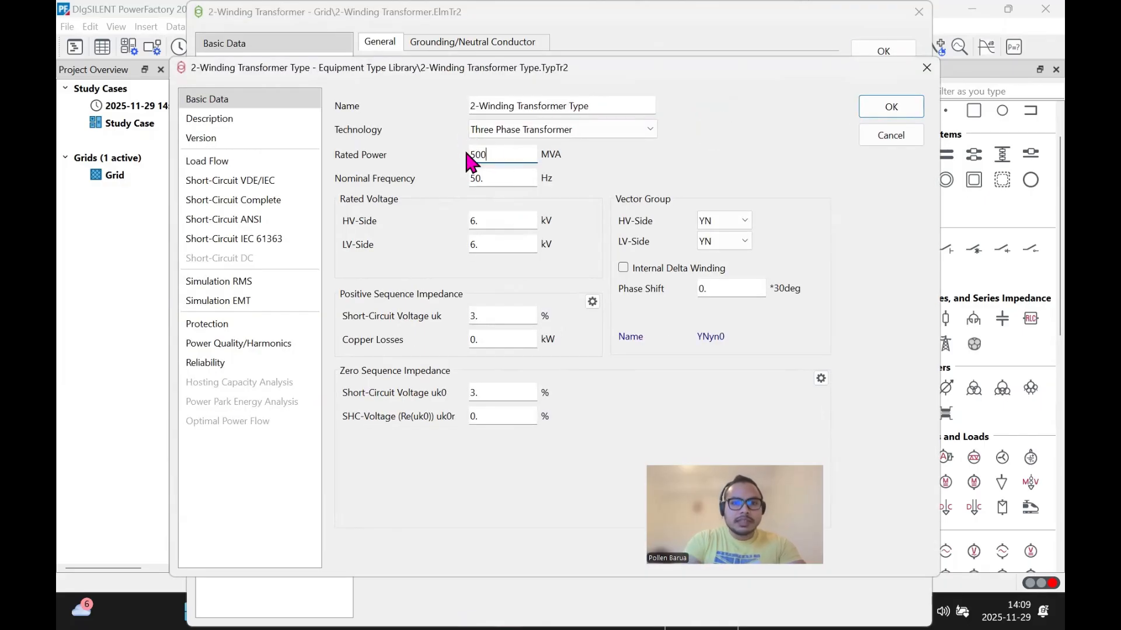
double_click(499, 225)
text(400)
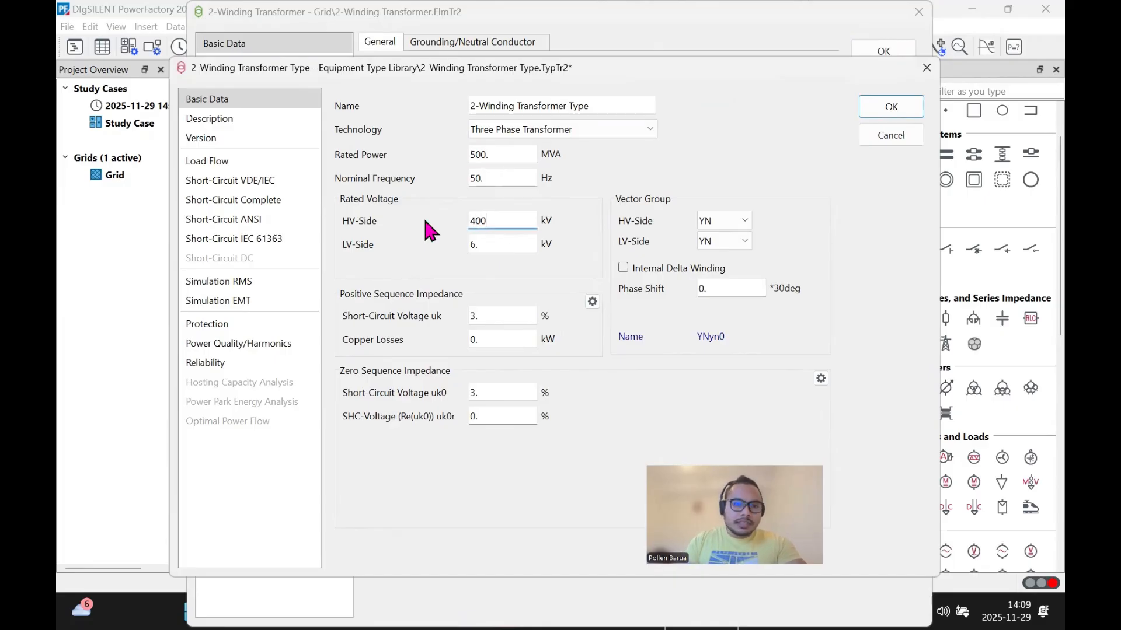
key(Tab)
text(11)
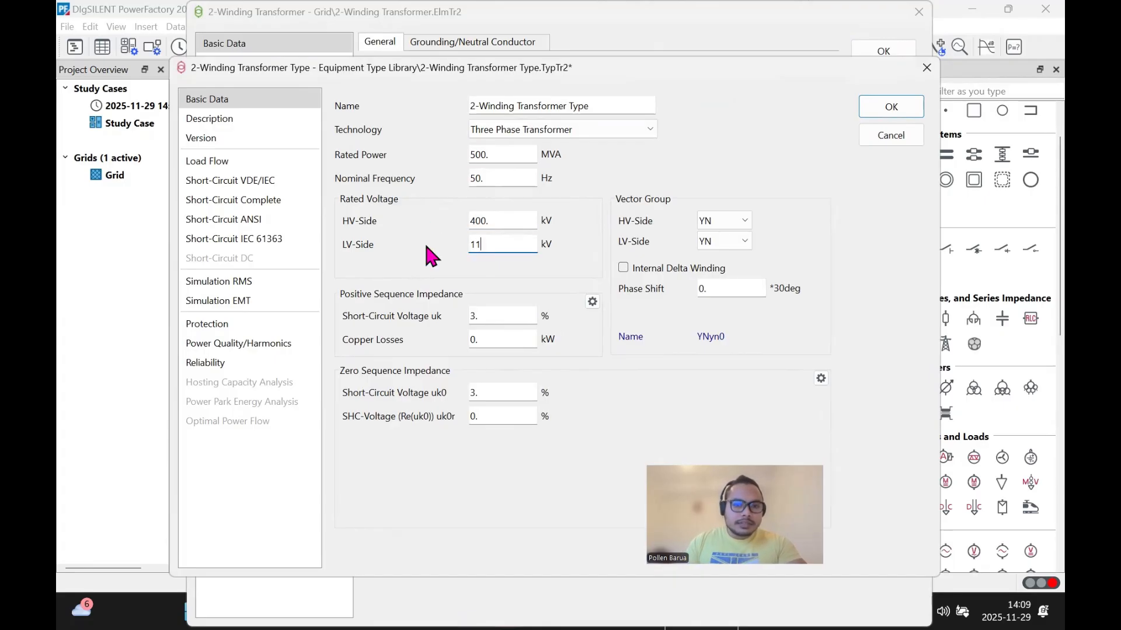
Step: Set the transformer type's positive-sequence short-circuit voltage uk to 10 % and accept the type and the transformer settings
double_click(490, 316)
text(1)
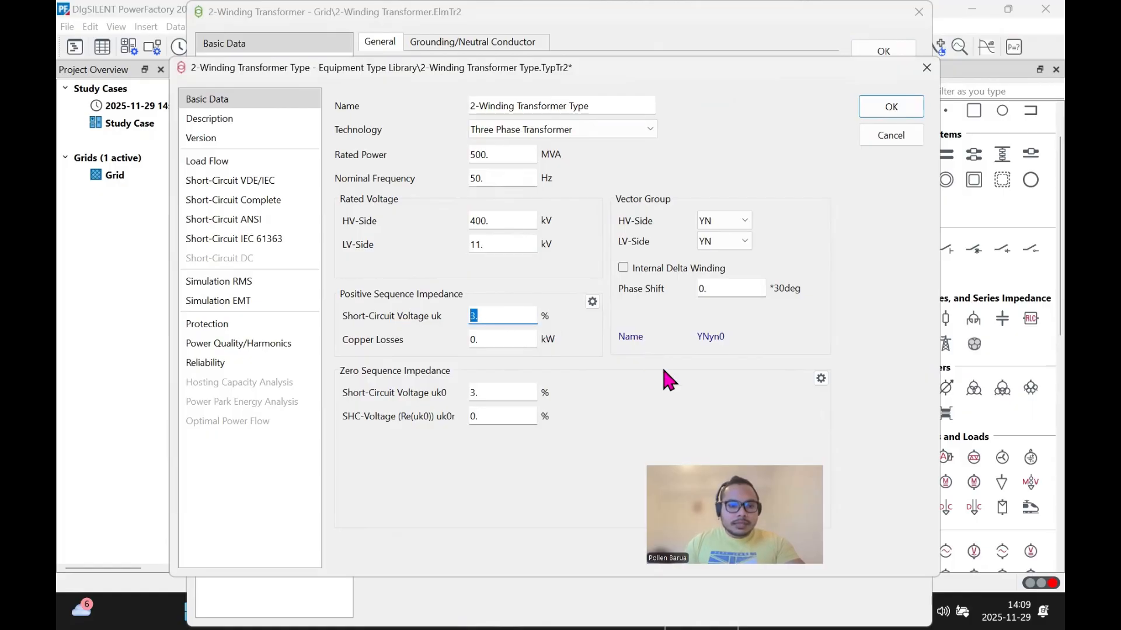
text(0)
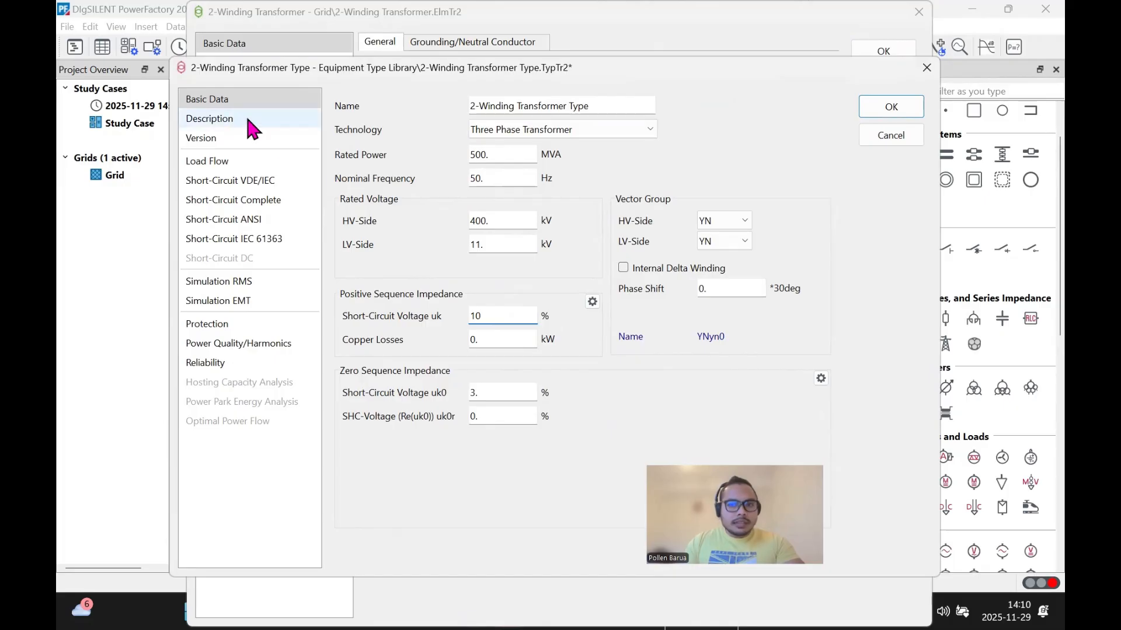
click(889, 107)
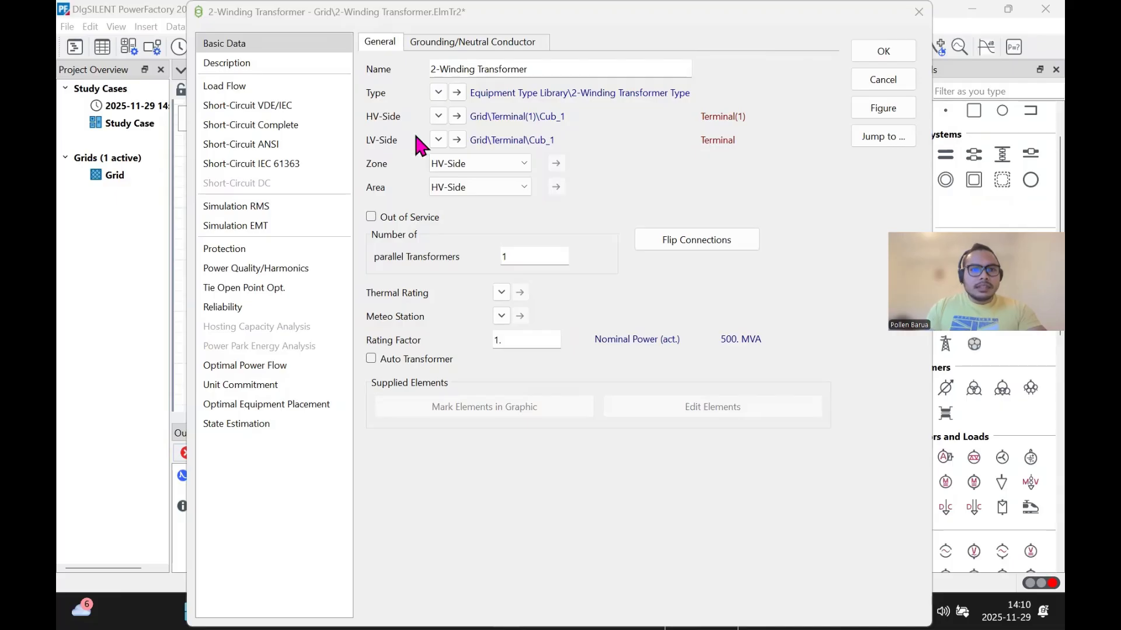
click(265, 88)
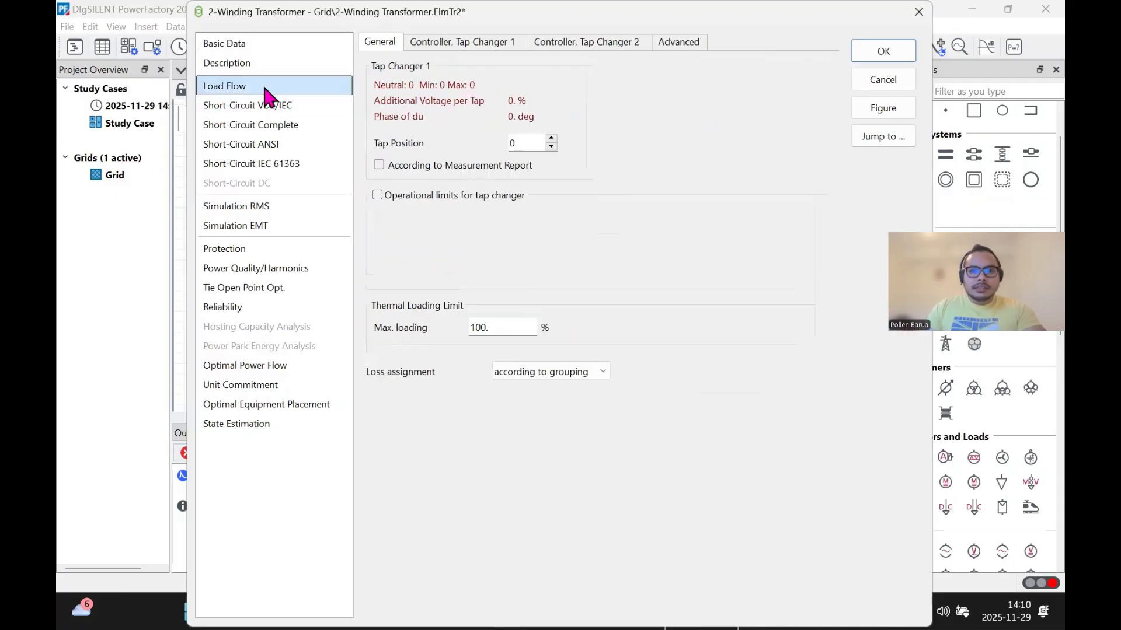
click(262, 45)
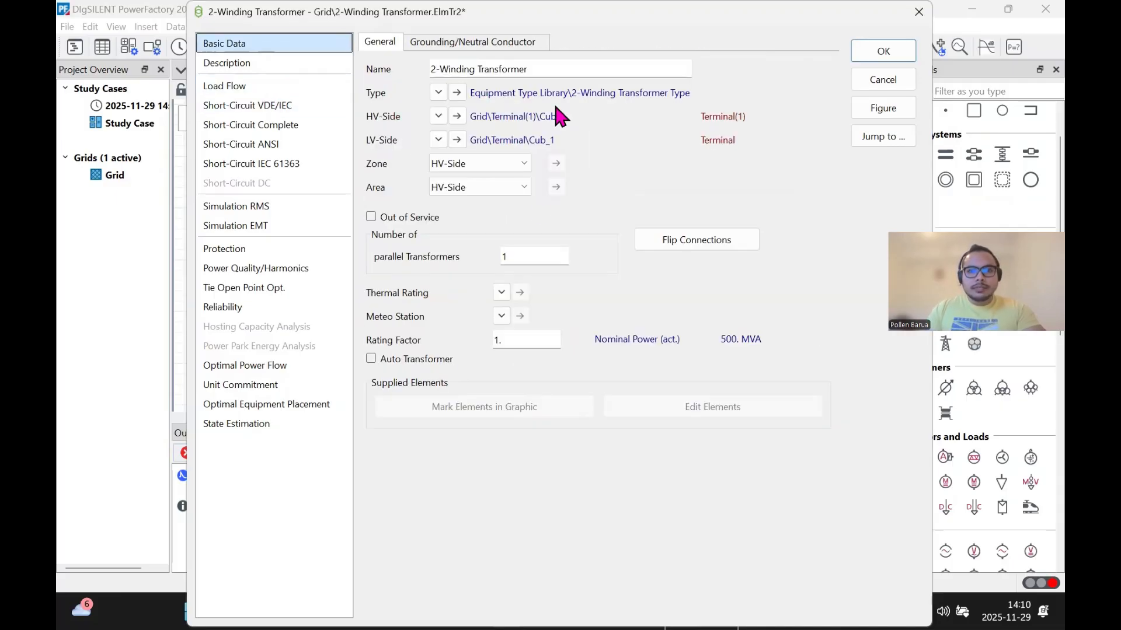
click(864, 51)
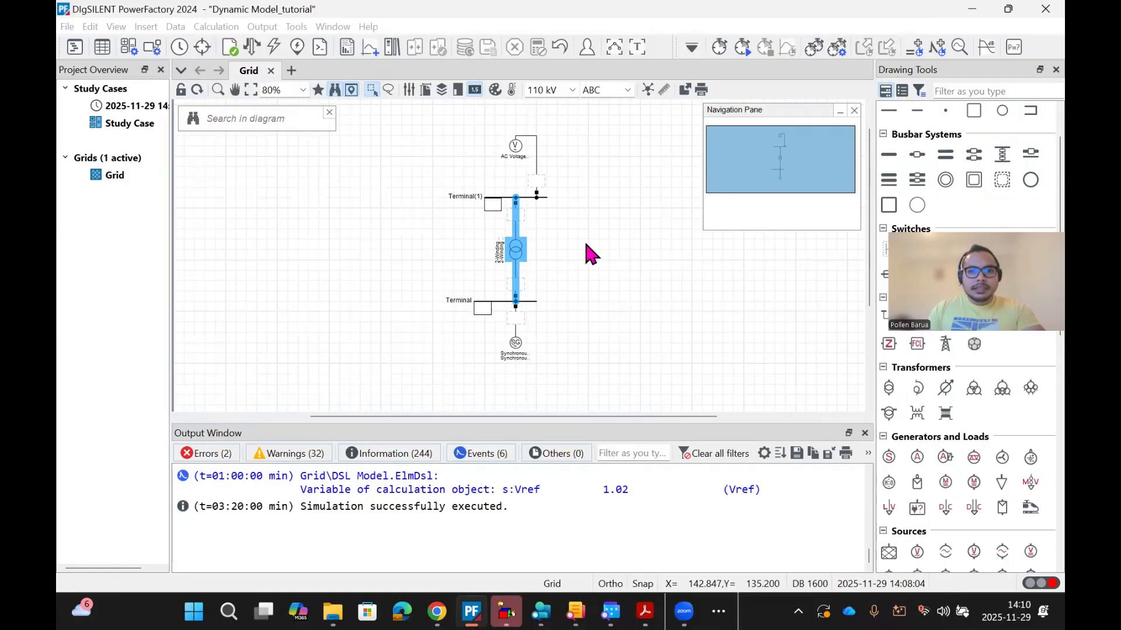
Step: Set the nominal line-line voltage of the upper terminal, Terminal(1), to 400 kV
double_click(529, 198)
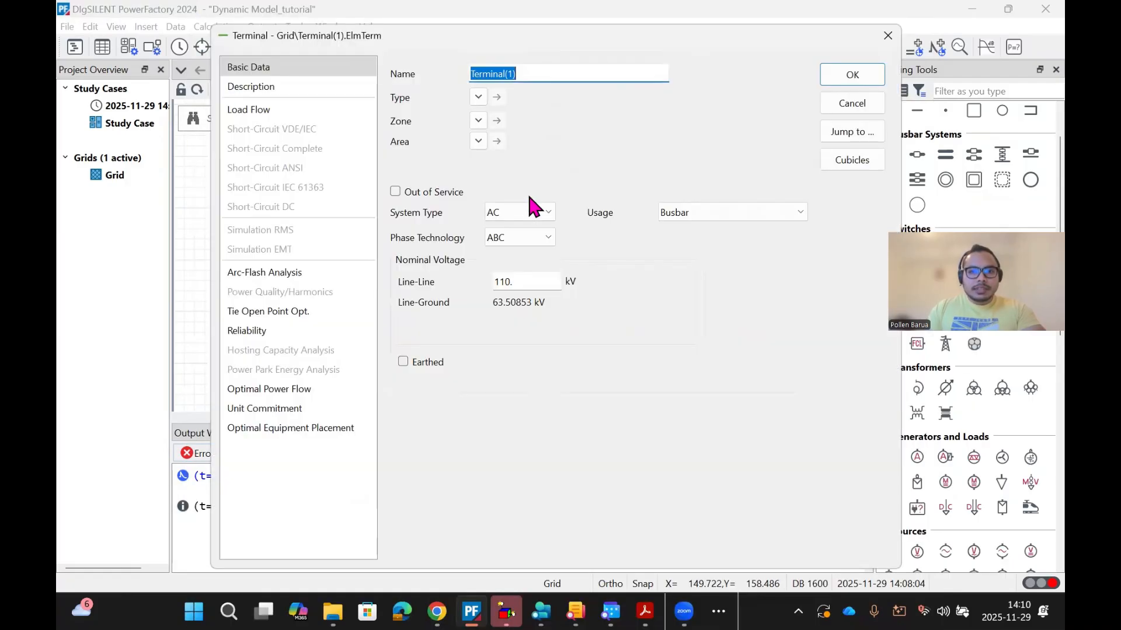
double_click(524, 288)
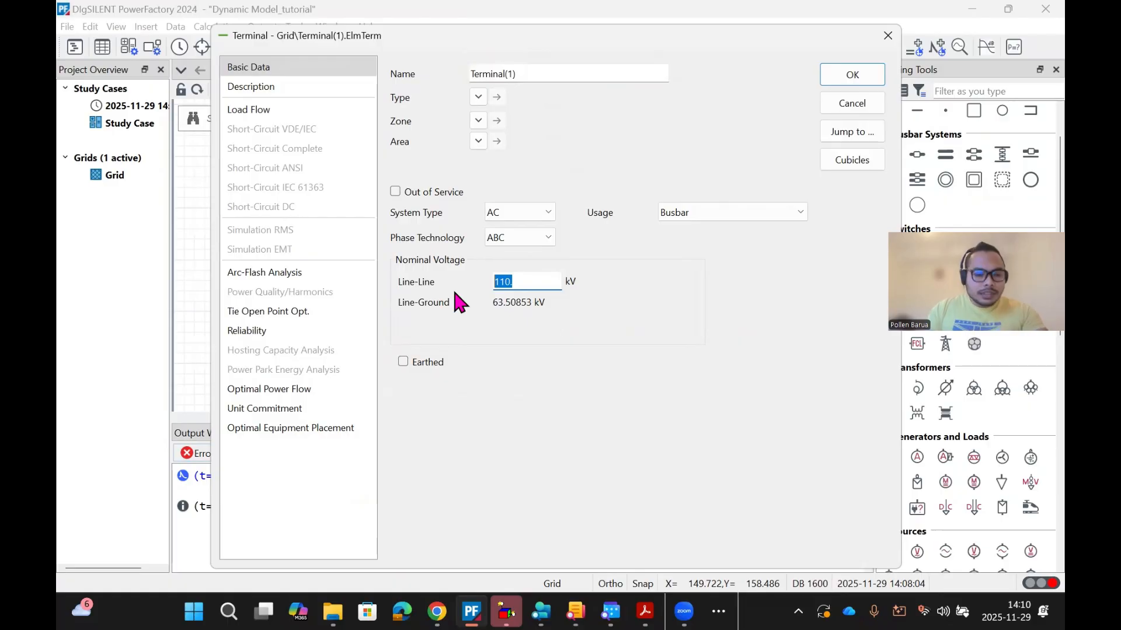
text(400)
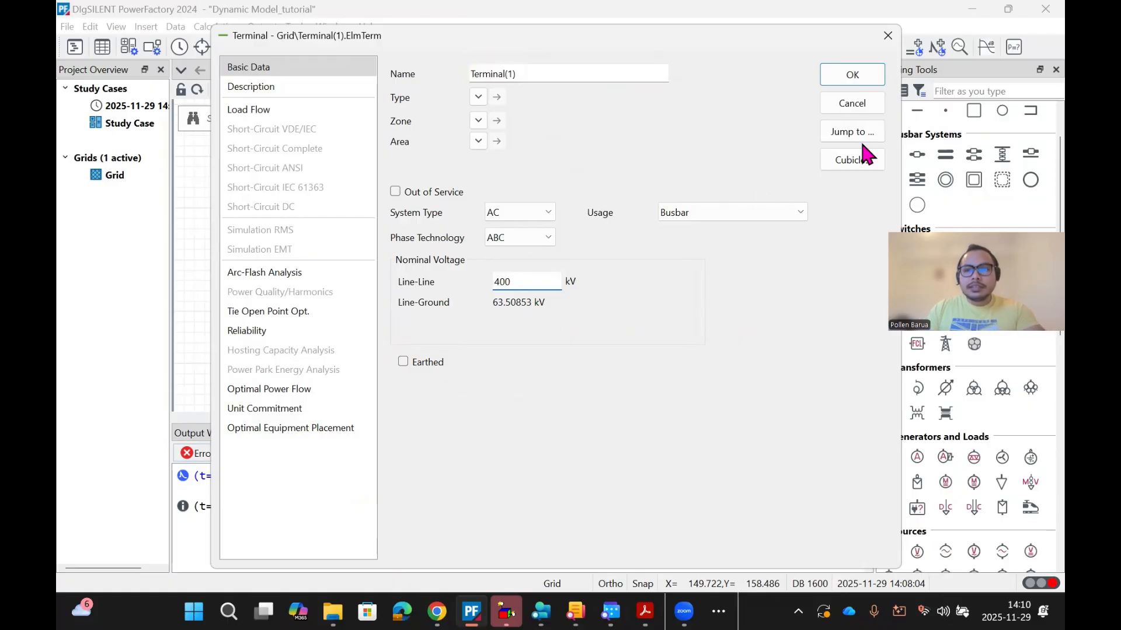
click(848, 81)
Step: Set the AC voltage source's nominal line-line voltage to 400 kV and its positive-sequence reactance X1 to 2 Ohm
double_click(515, 149)
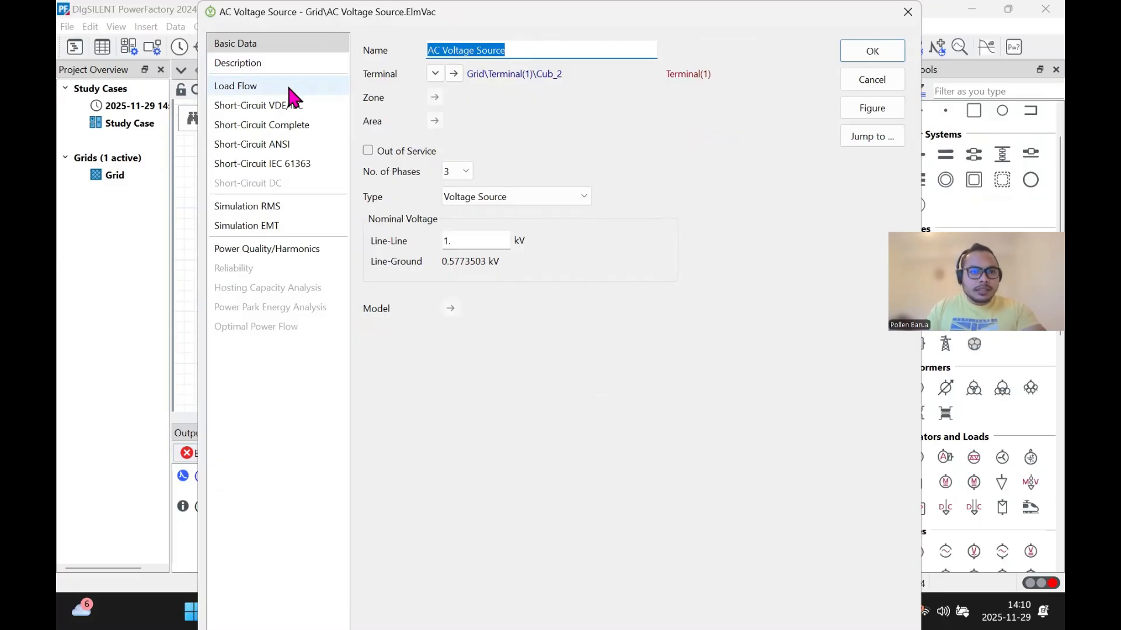
click(455, 240)
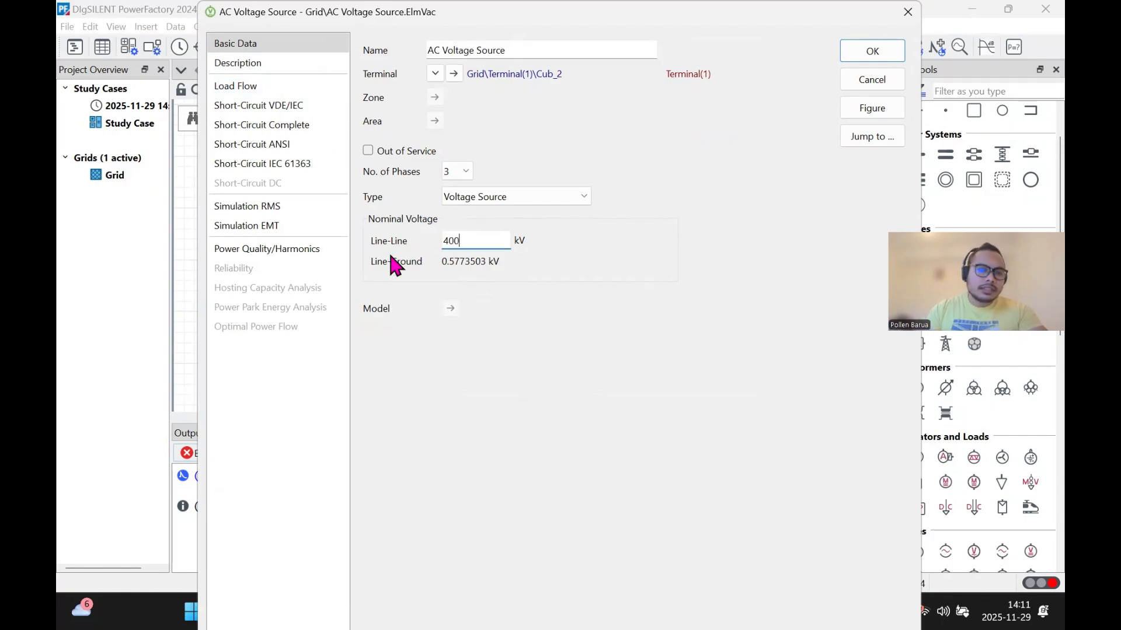
click(255, 89)
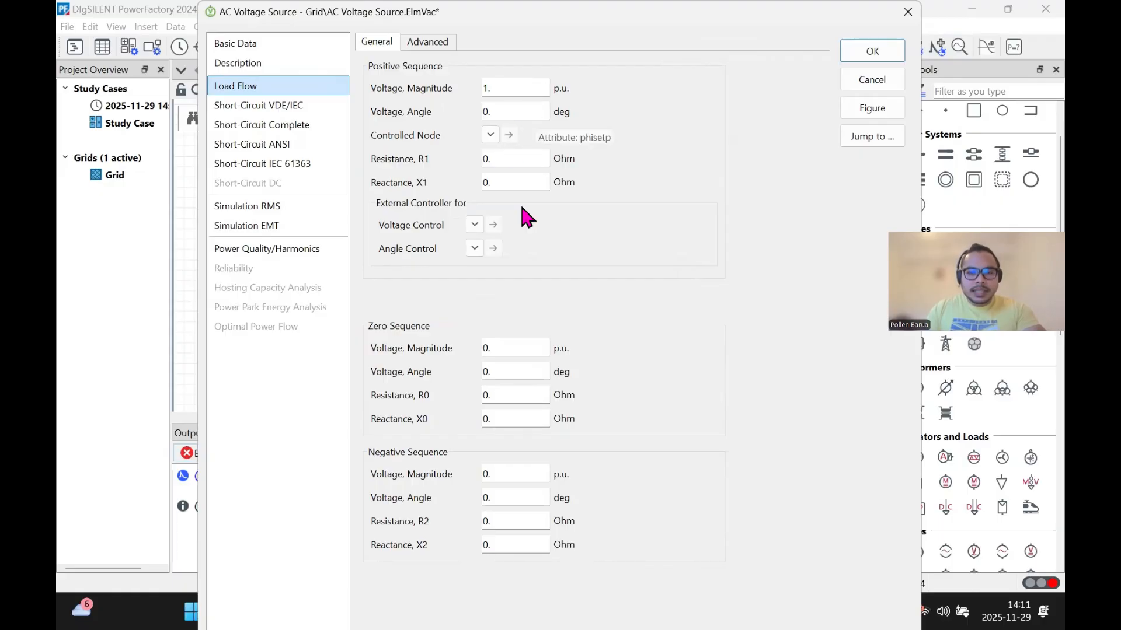
click(499, 182)
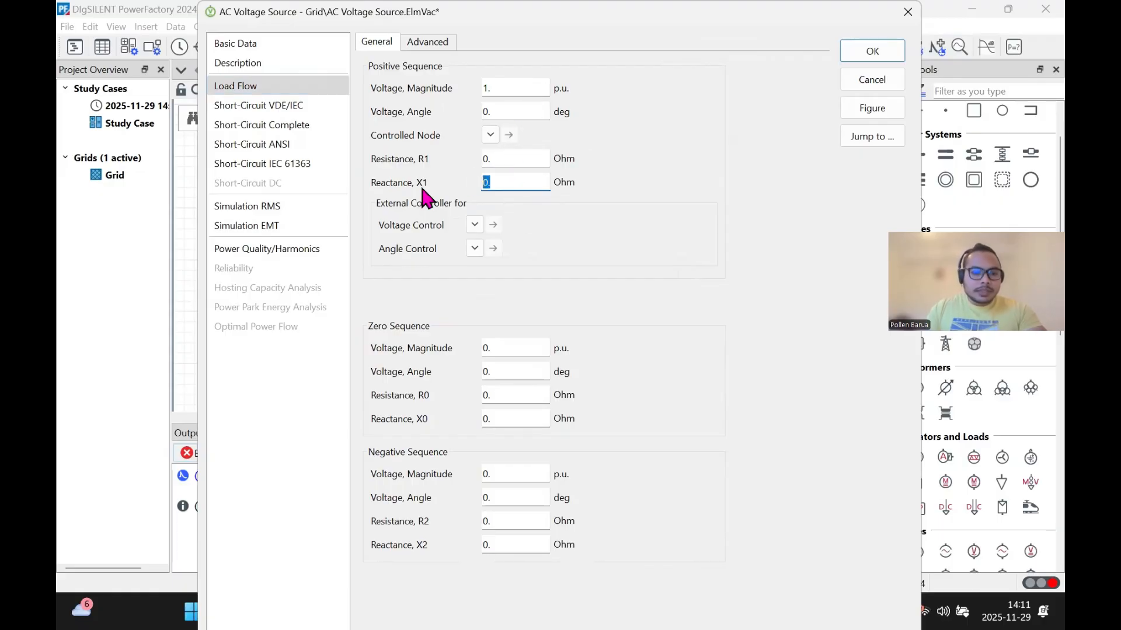
text(2)
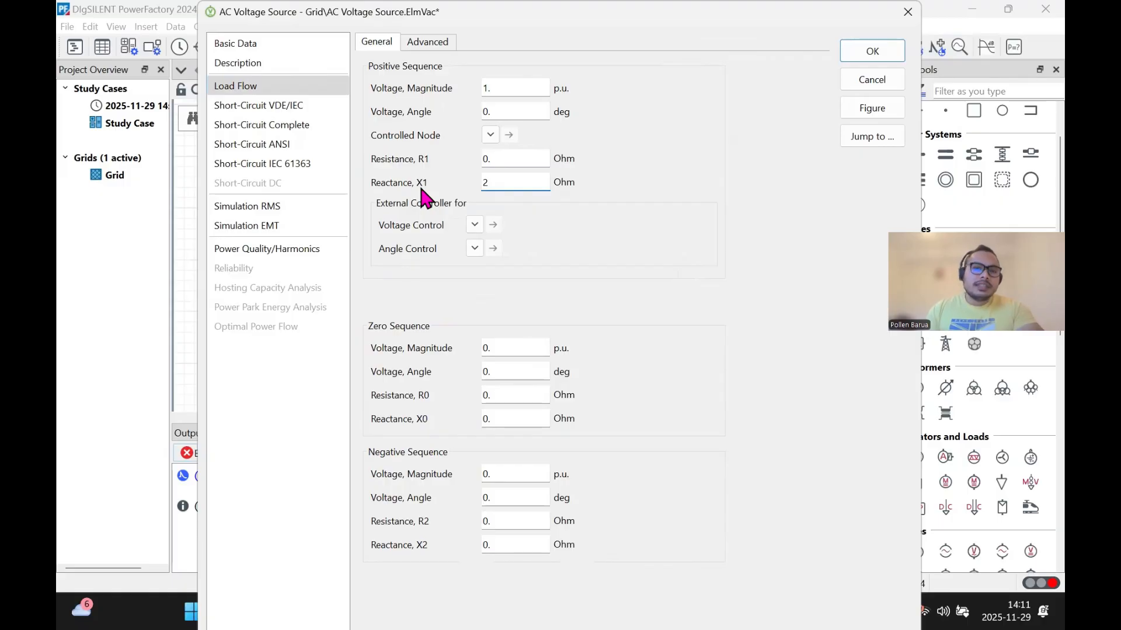
click(852, 49)
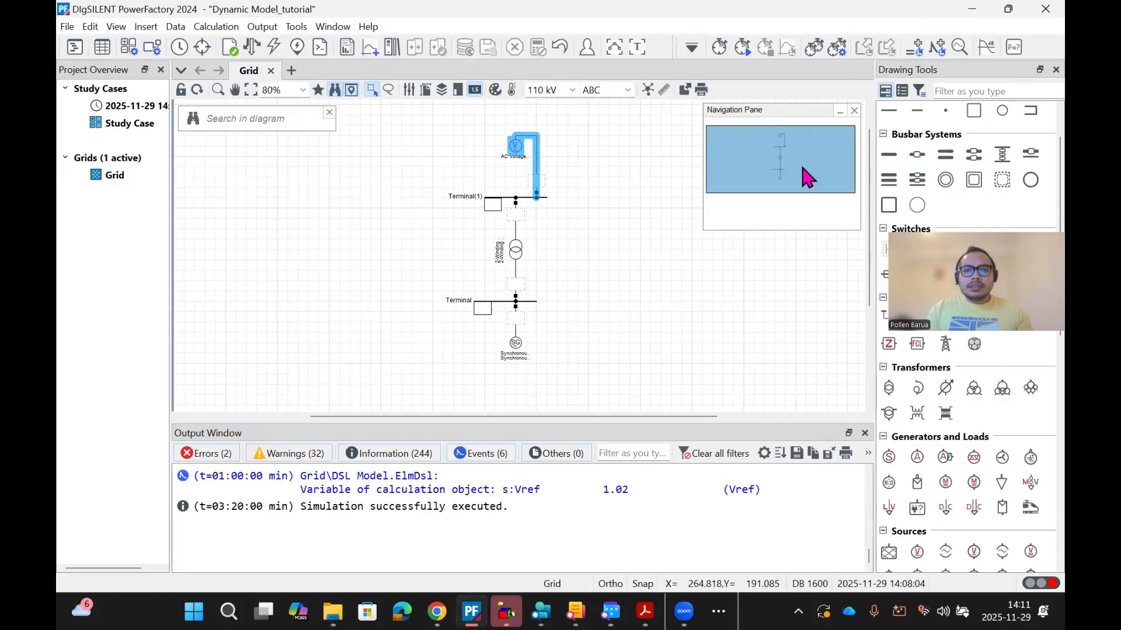
Step: Close the navigation pane and run a balanced, positive-sequence AC load flow calculation on the grid
click(854, 110)
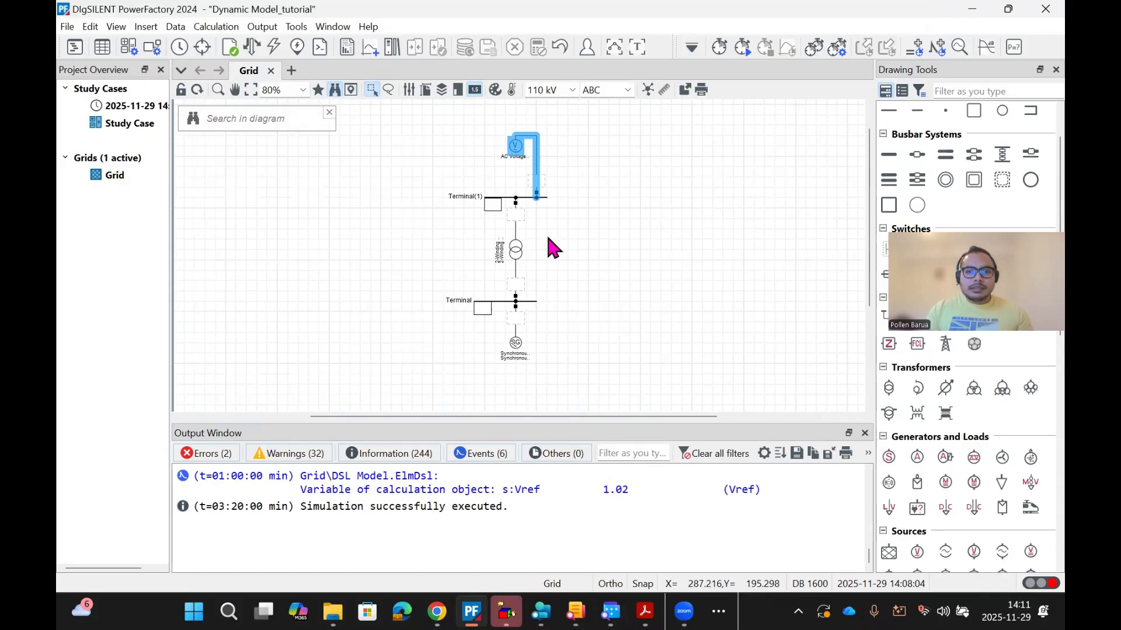
click(664, 282)
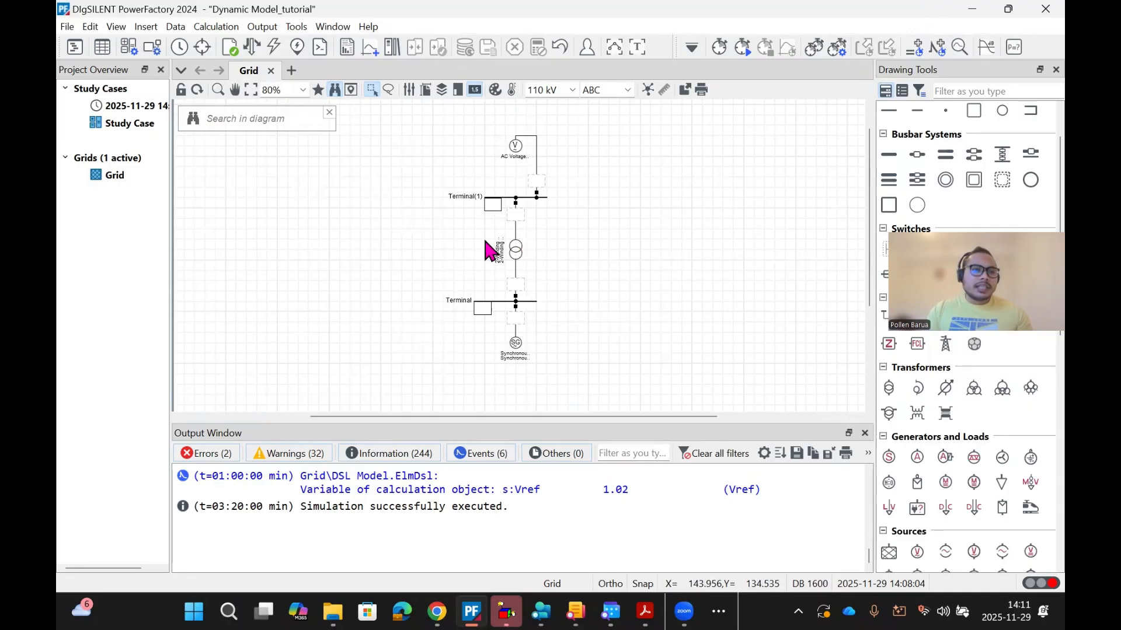
click(251, 47)
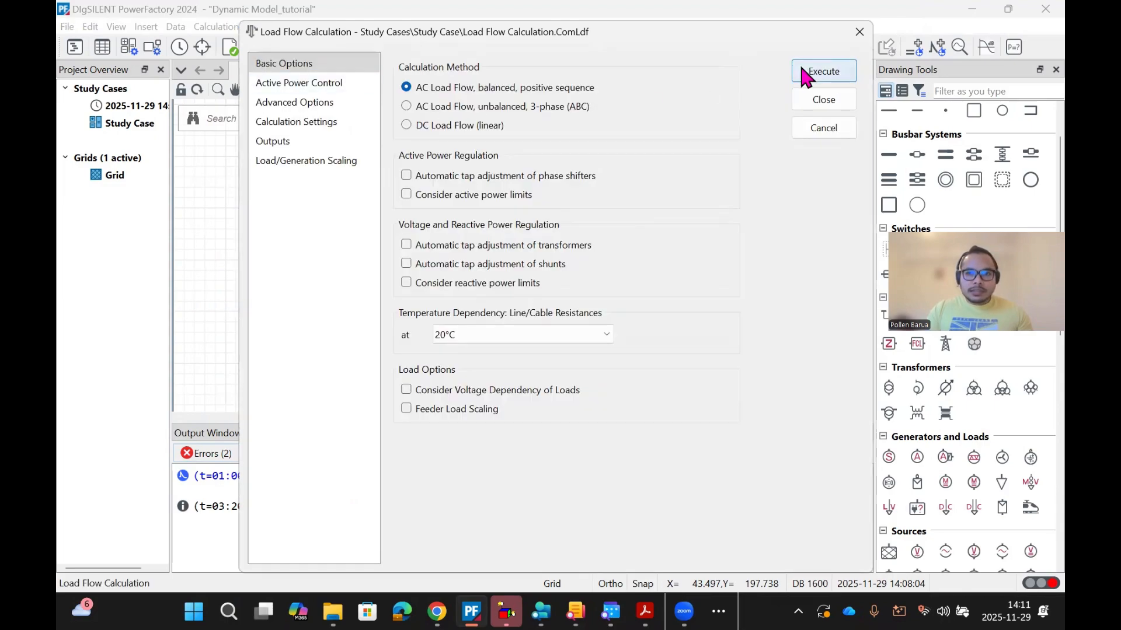
click(803, 72)
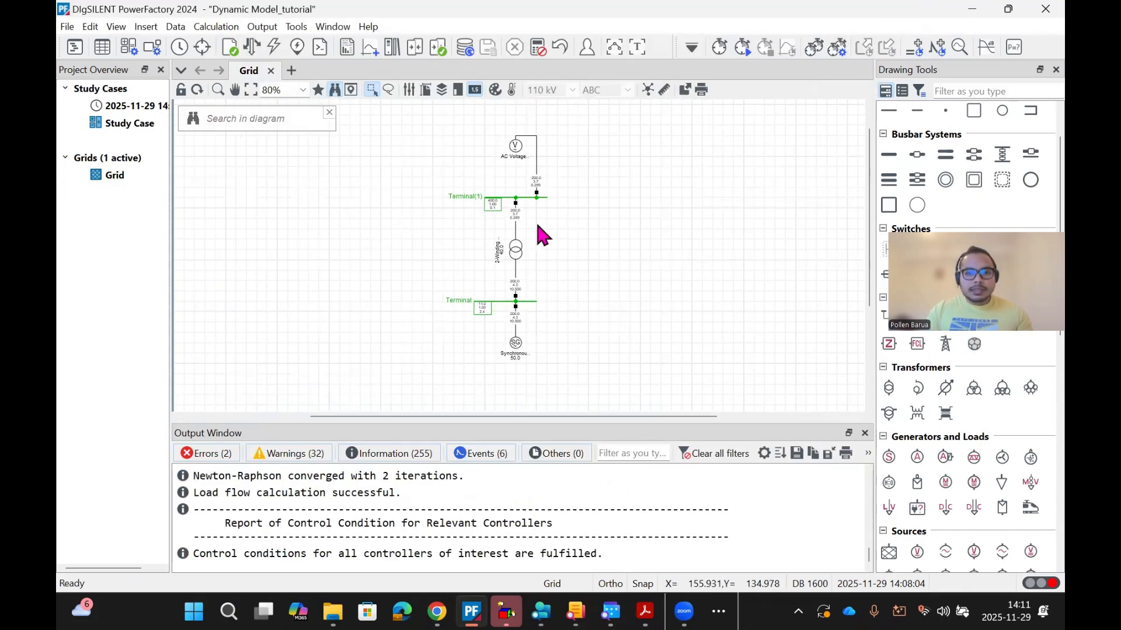
scroll(522, 167, up, 5)
scroll(513, 159, down, 5)
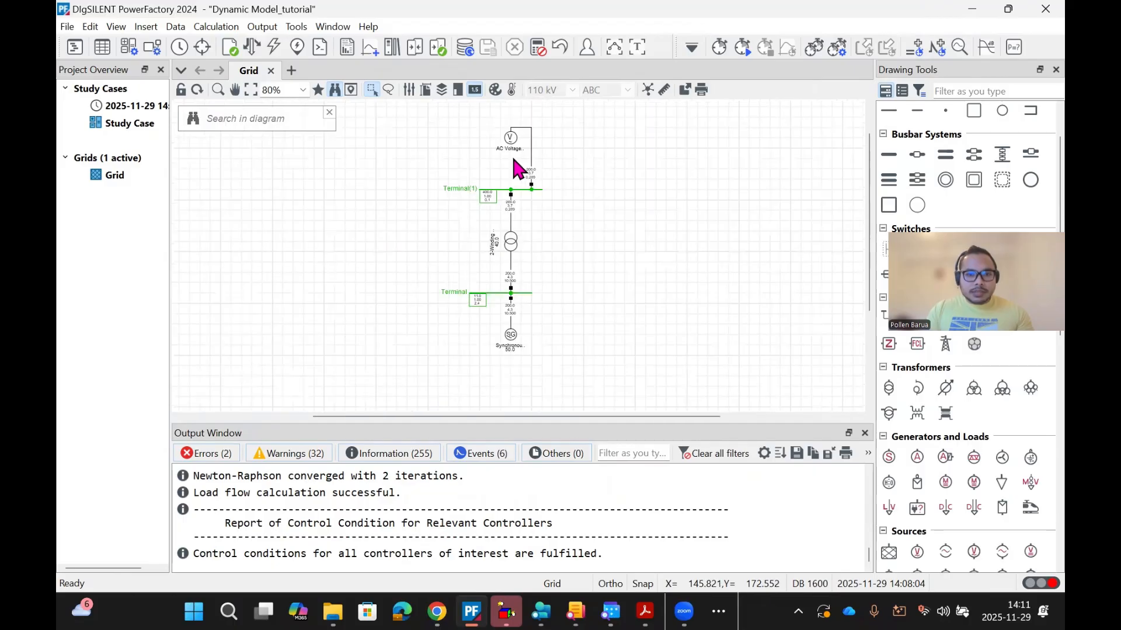
scroll(512, 170, down, 2)
scroll(508, 172, up, 2)
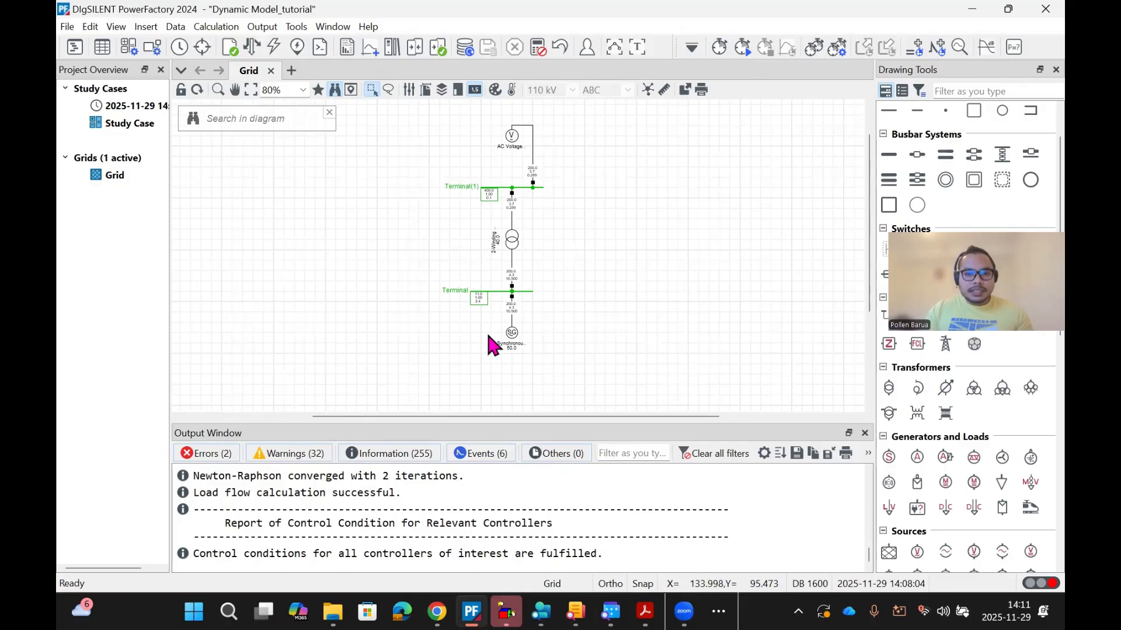
scroll(511, 322, up, 2)
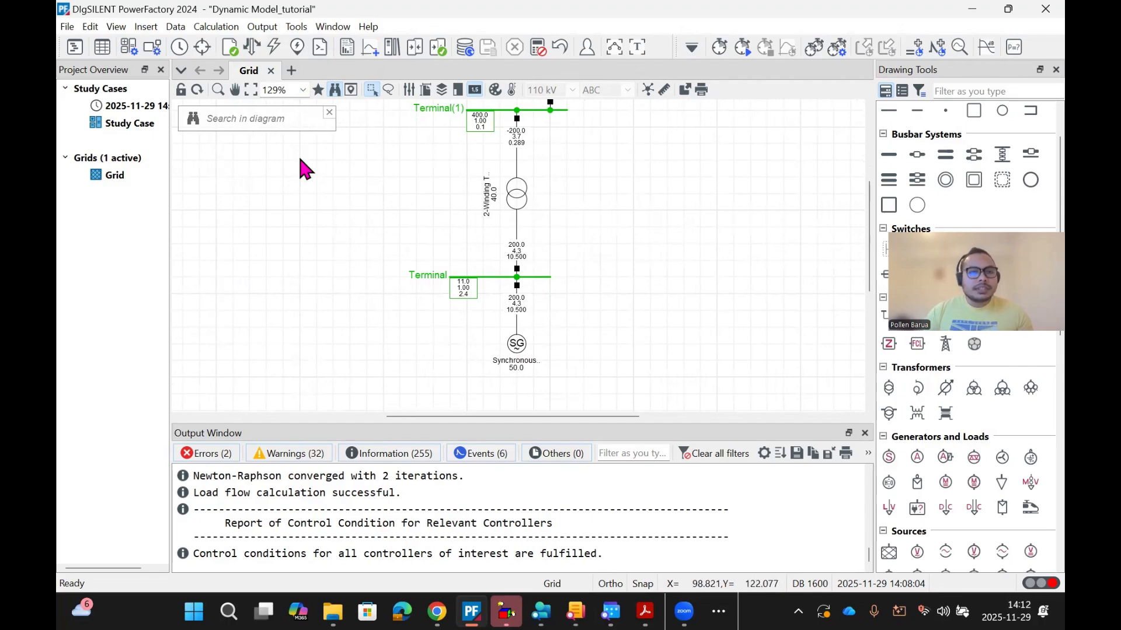
Step: Create a new dynamic model diagram of the composite model frame type
click(292, 70)
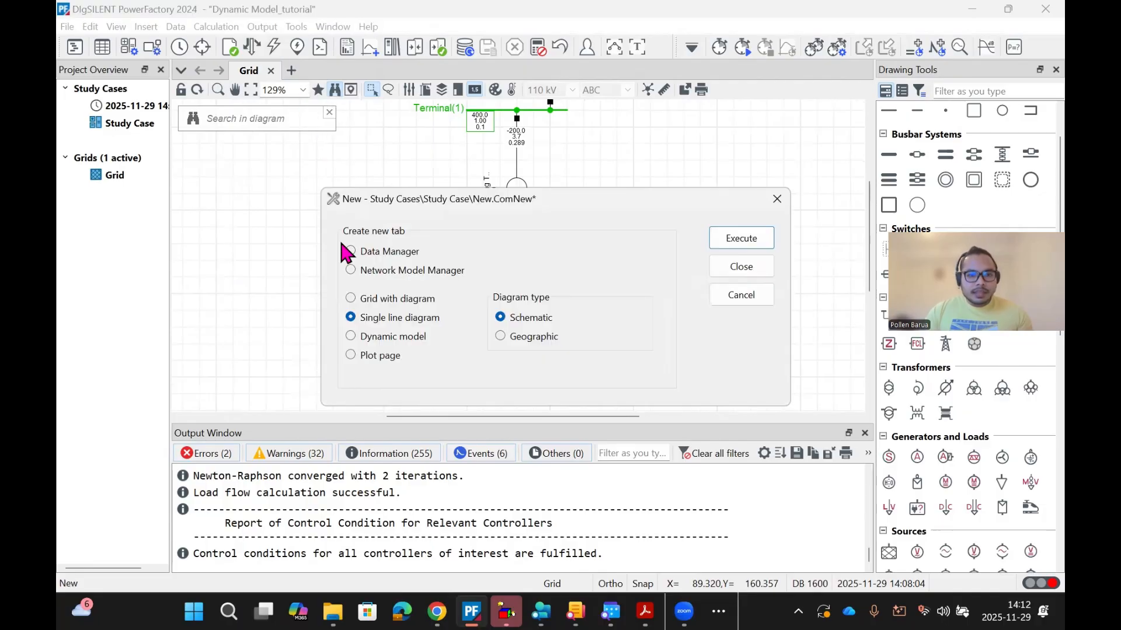
click(351, 337)
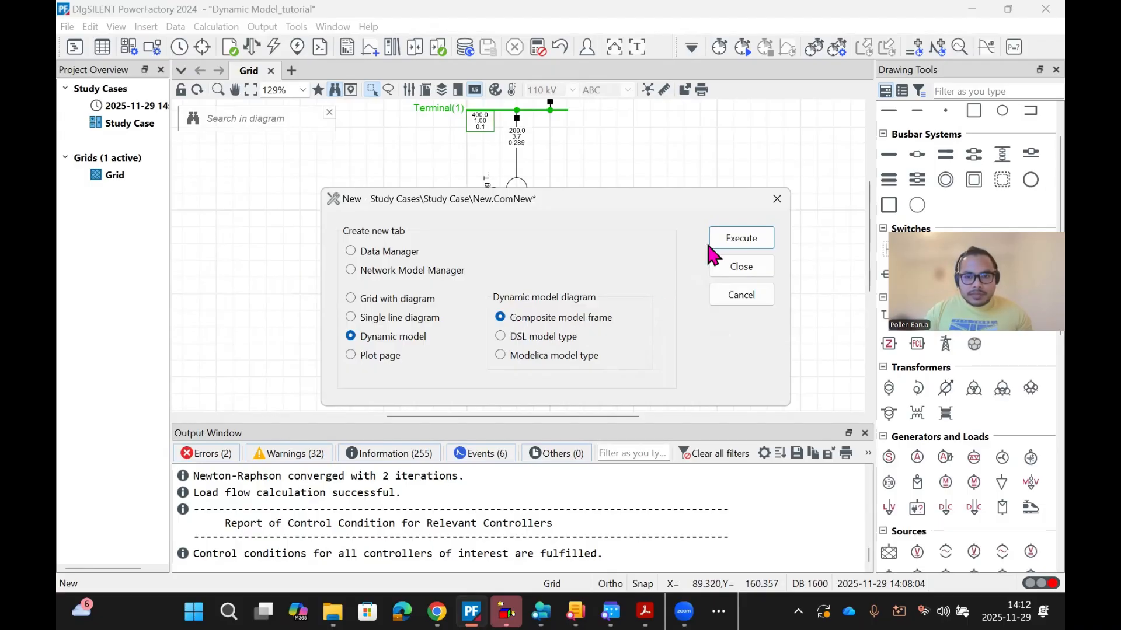
click(736, 239)
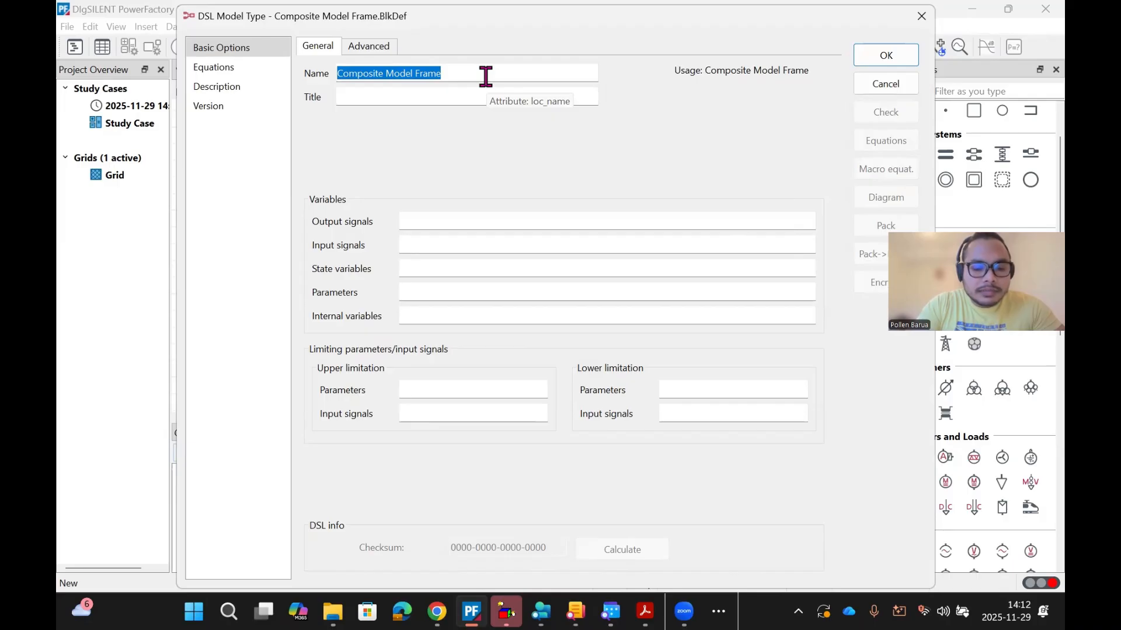
Step: Name the composite model frame "gen and avr connection" and accept its settings
text(gen and avr)
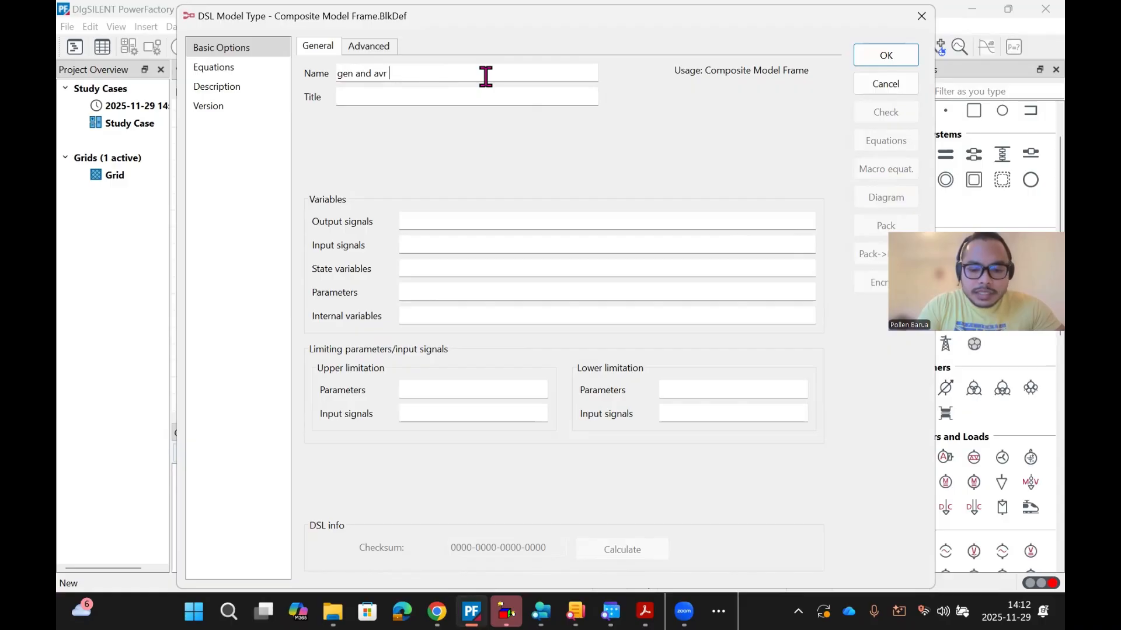
text( connecting)
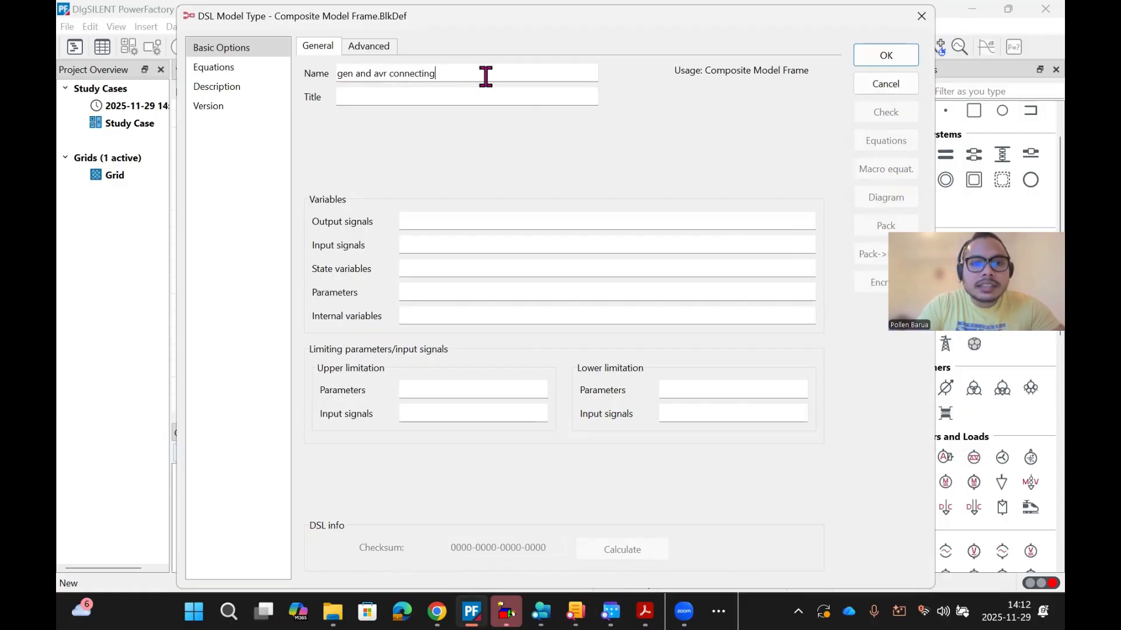
key(BackSpace)
key(BackSpace)
key(BackSpace)
key(BackSpace)
key(BackSpace)
key(BackSpace)
key(BackSpace)
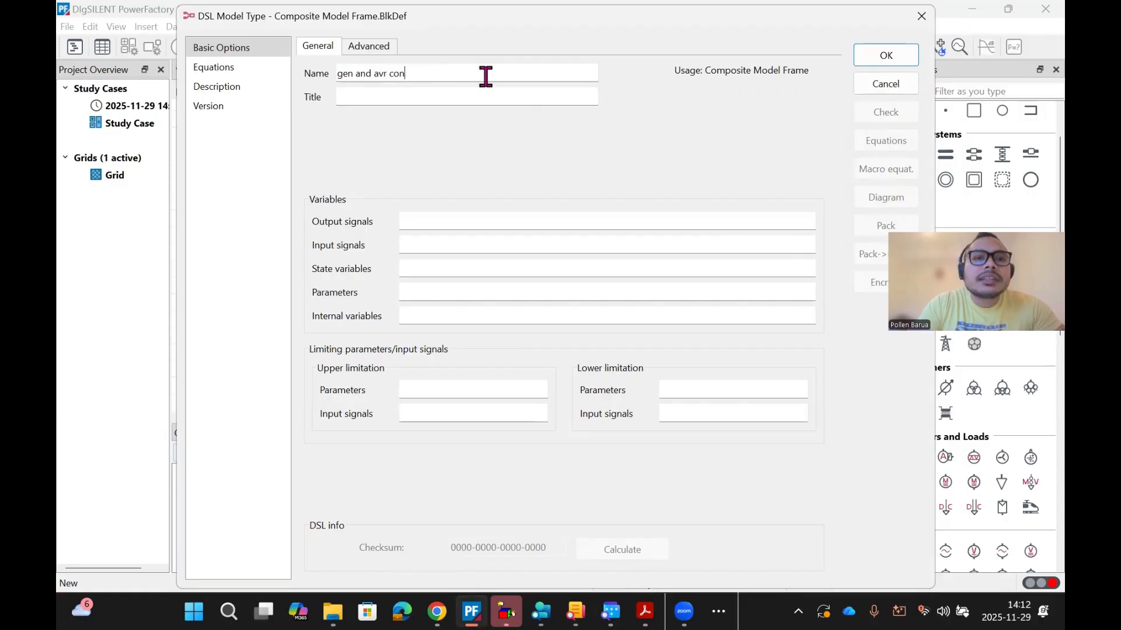
key(BackSpace)
key(BackSpace)
key(BackSpace)
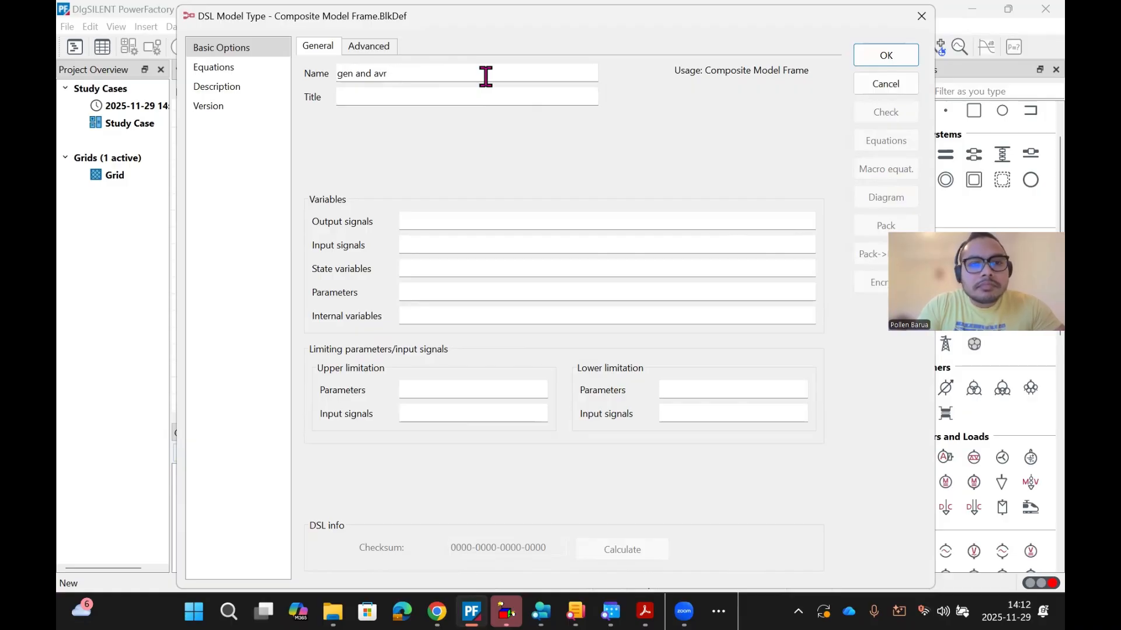
text(c)
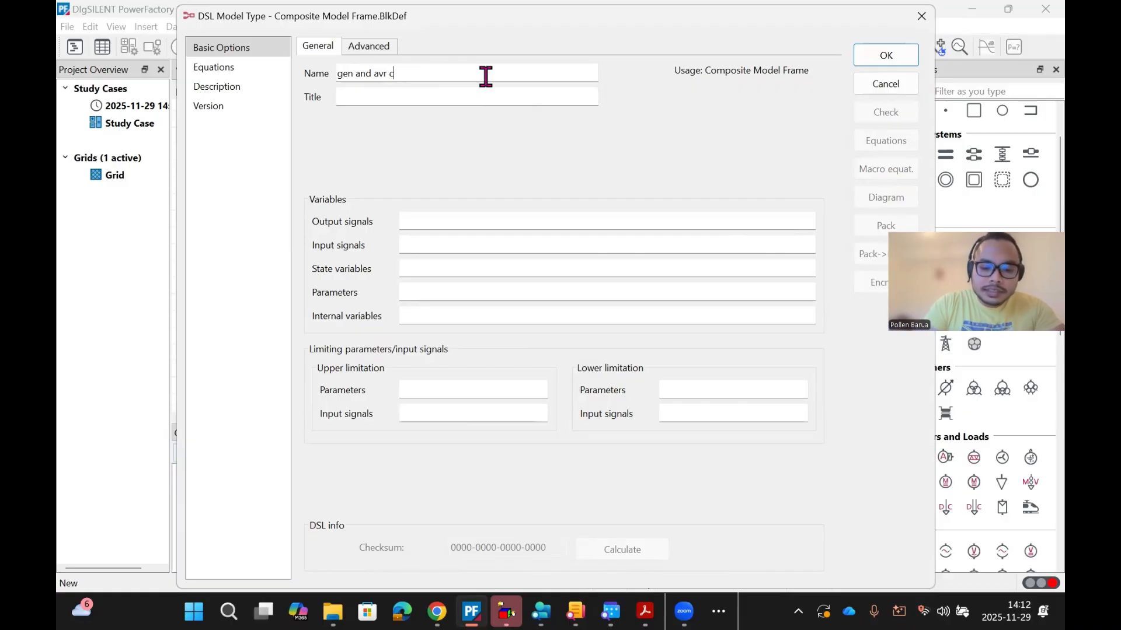
text(onnection)
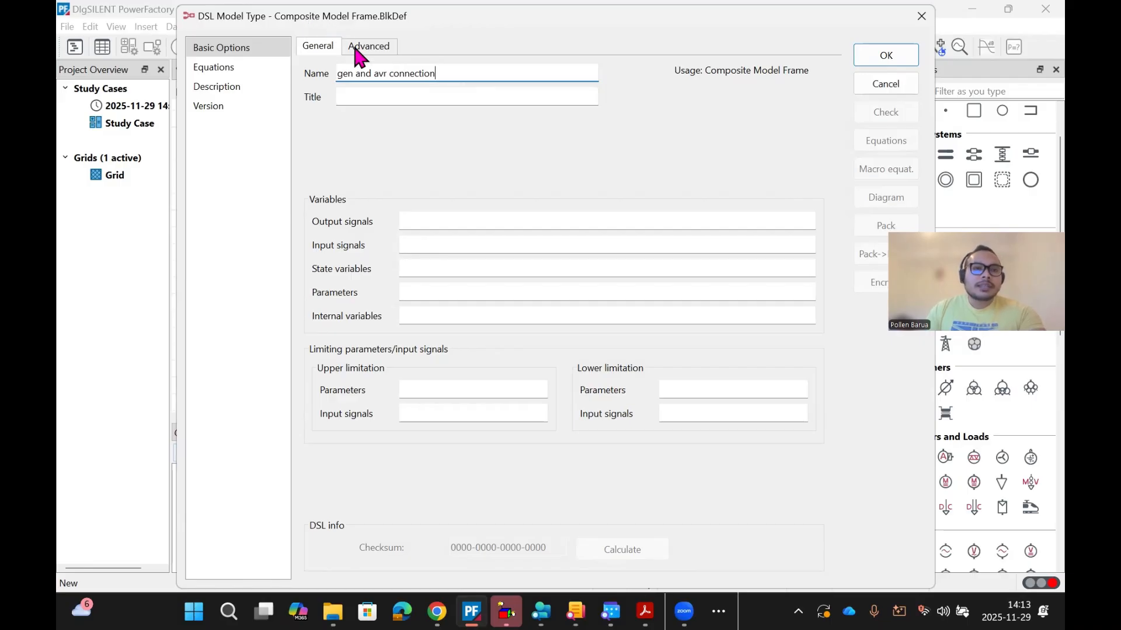
click(349, 93)
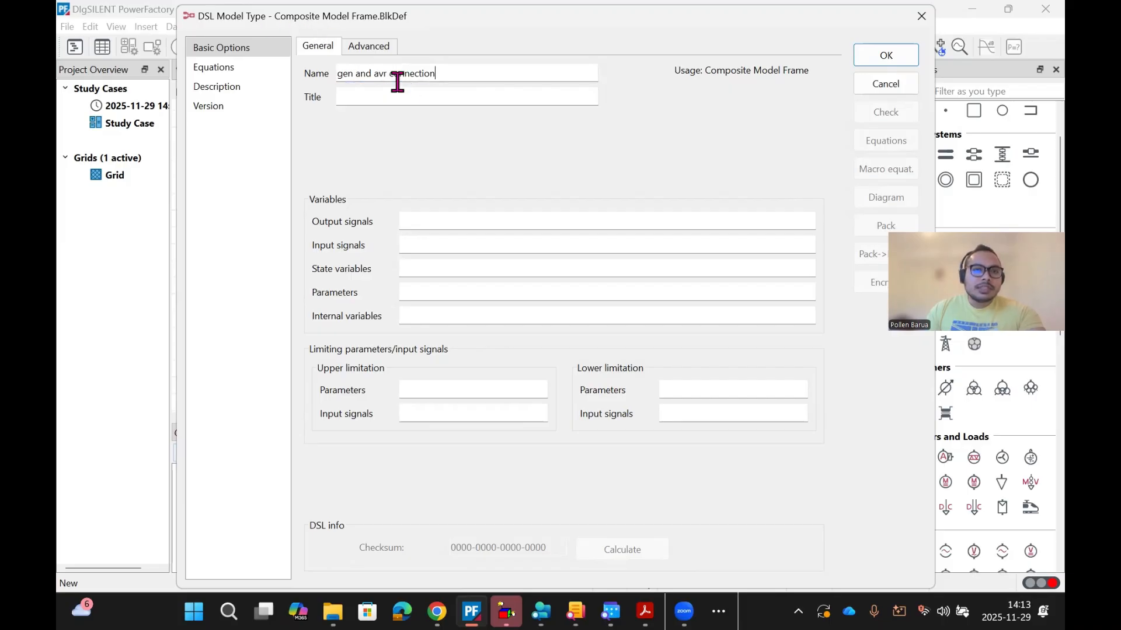
click(458, 70)
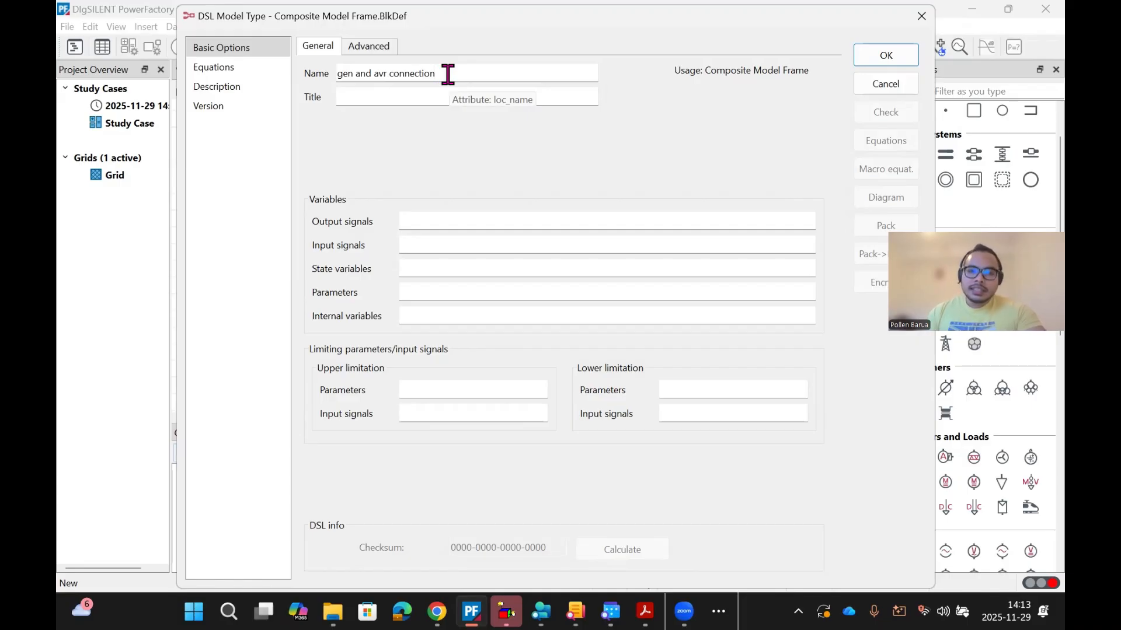
click(875, 52)
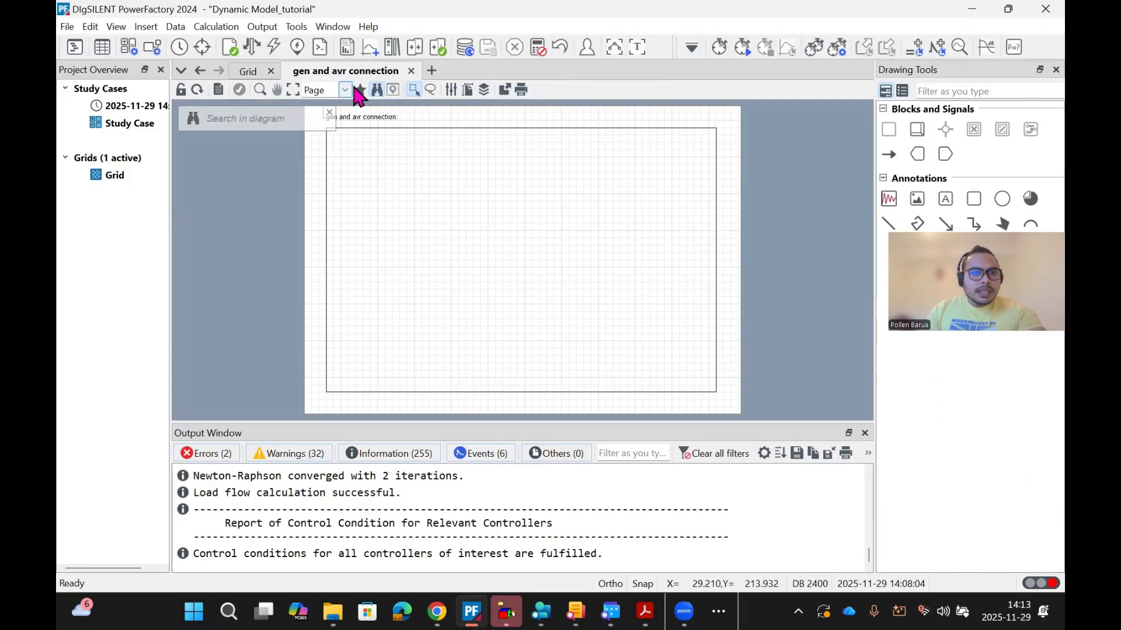
Step: Close the diagram search box and place two slots side by side in the upper half of the frame
click(329, 113)
scroll(349, 114, up, 2)
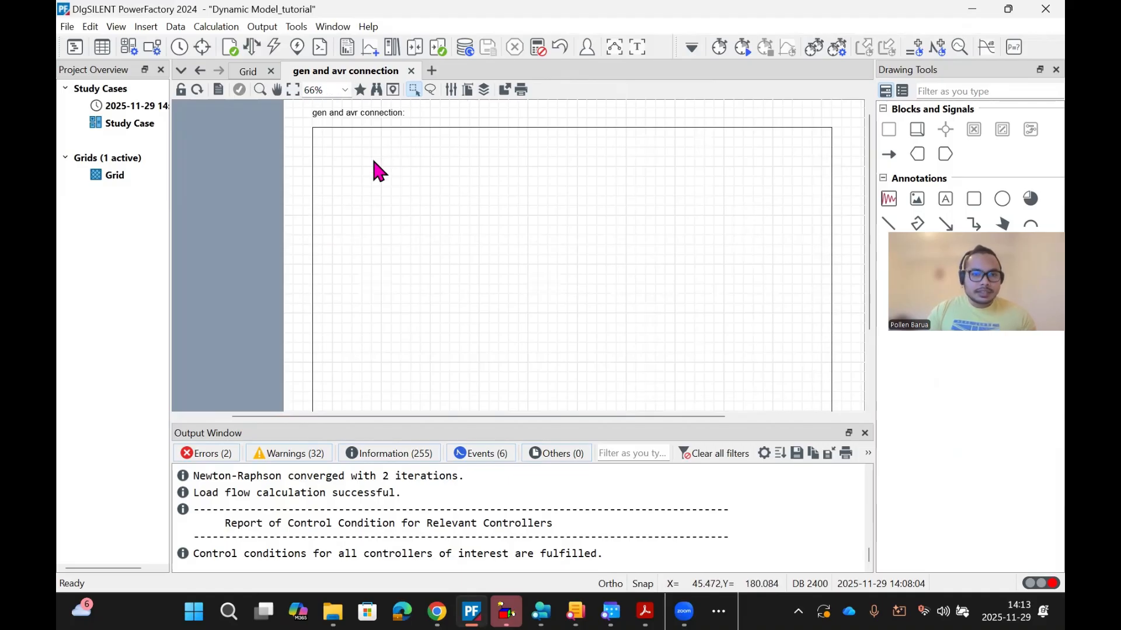
scroll(373, 157, down, 1)
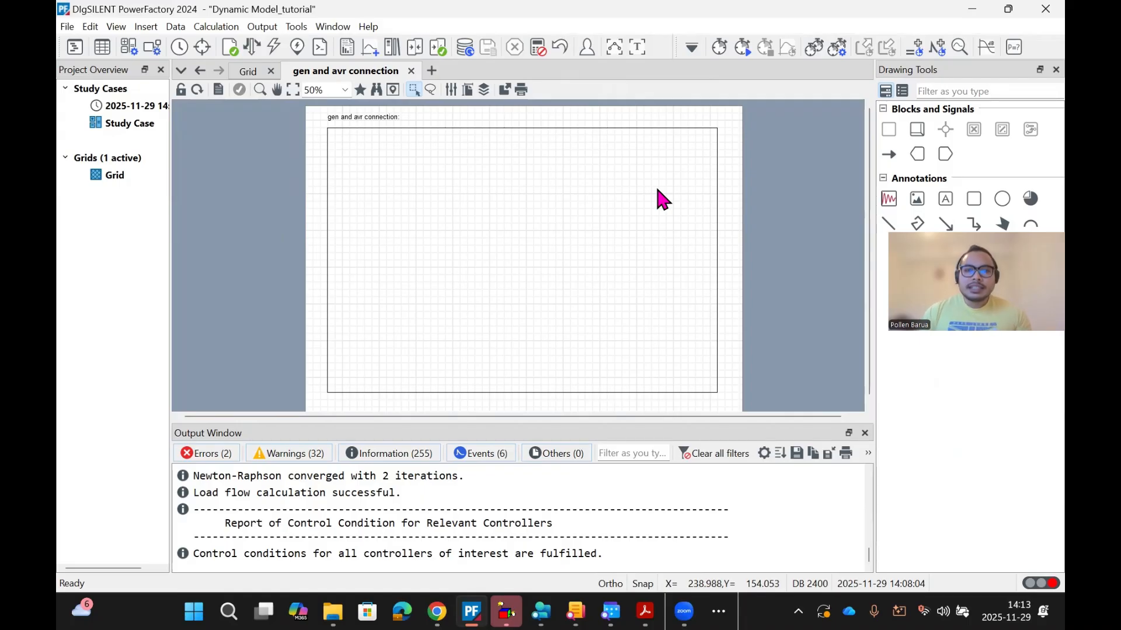
click(919, 134)
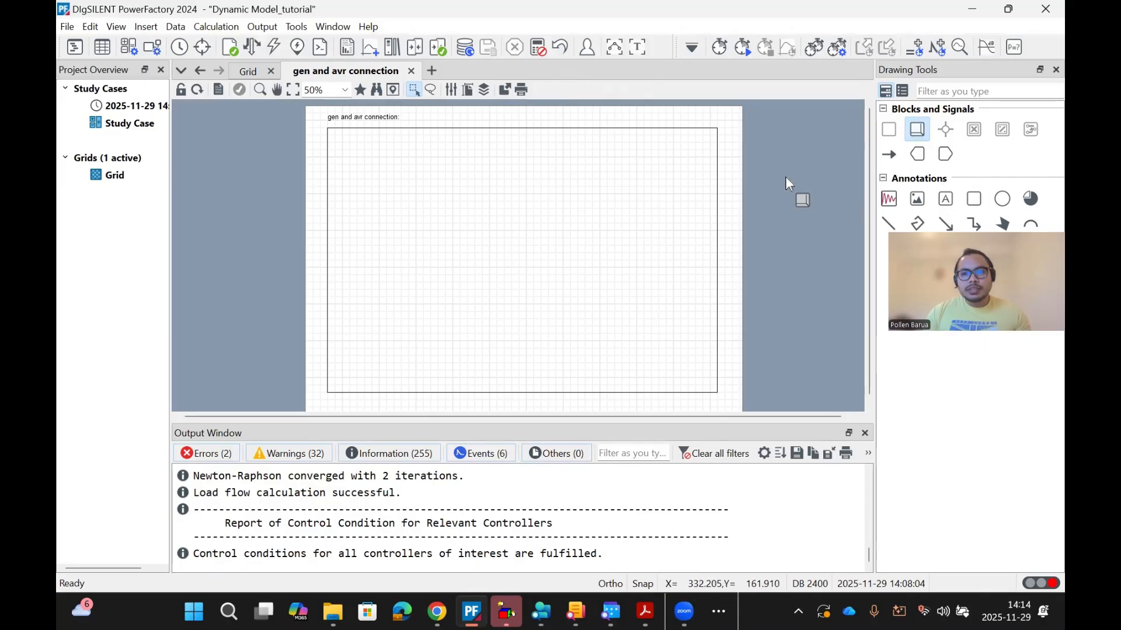
click(563, 215)
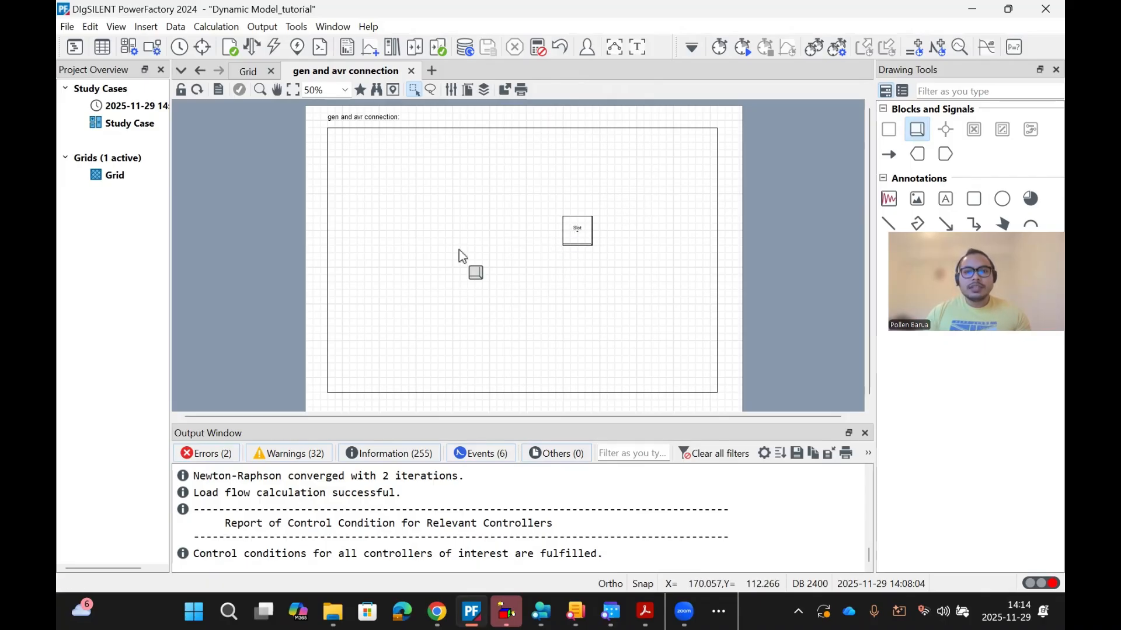
click(443, 219)
key(Escape)
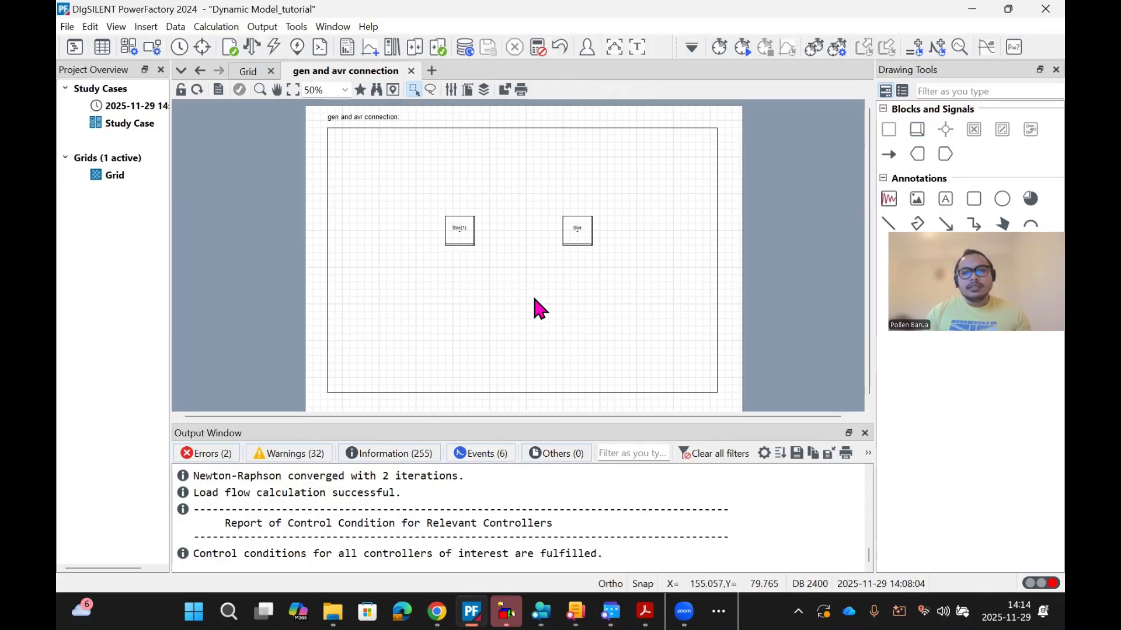
Step: Set the class name filter of the right-hand slot to ElmSym*
scroll(509, 191, up, 1)
scroll(510, 193, up, 4)
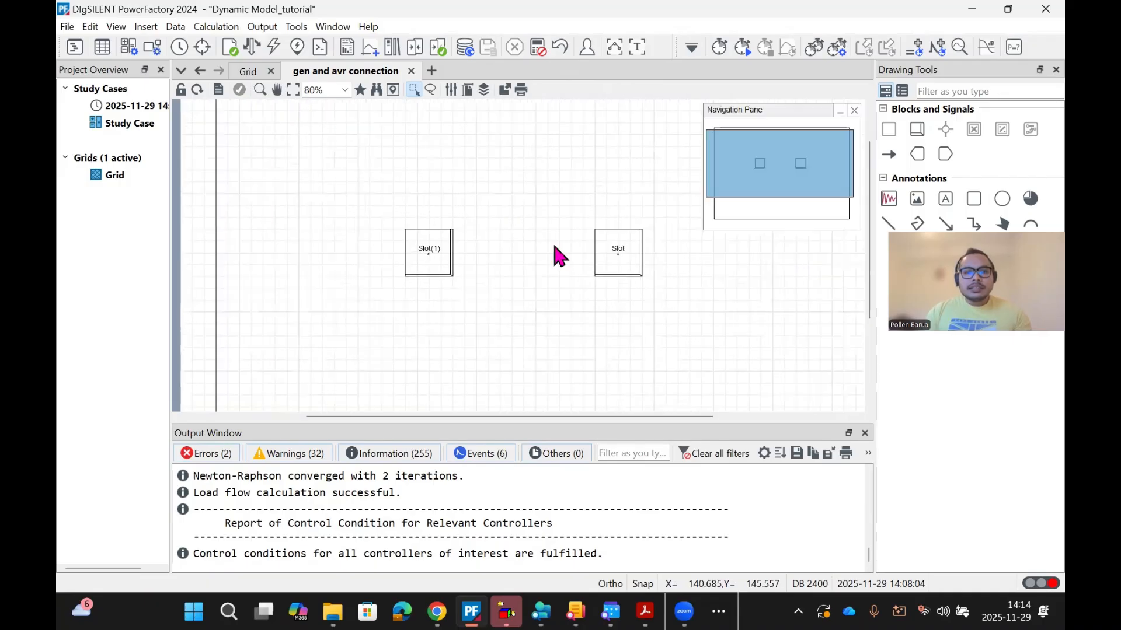
scroll(554, 244, up, 1)
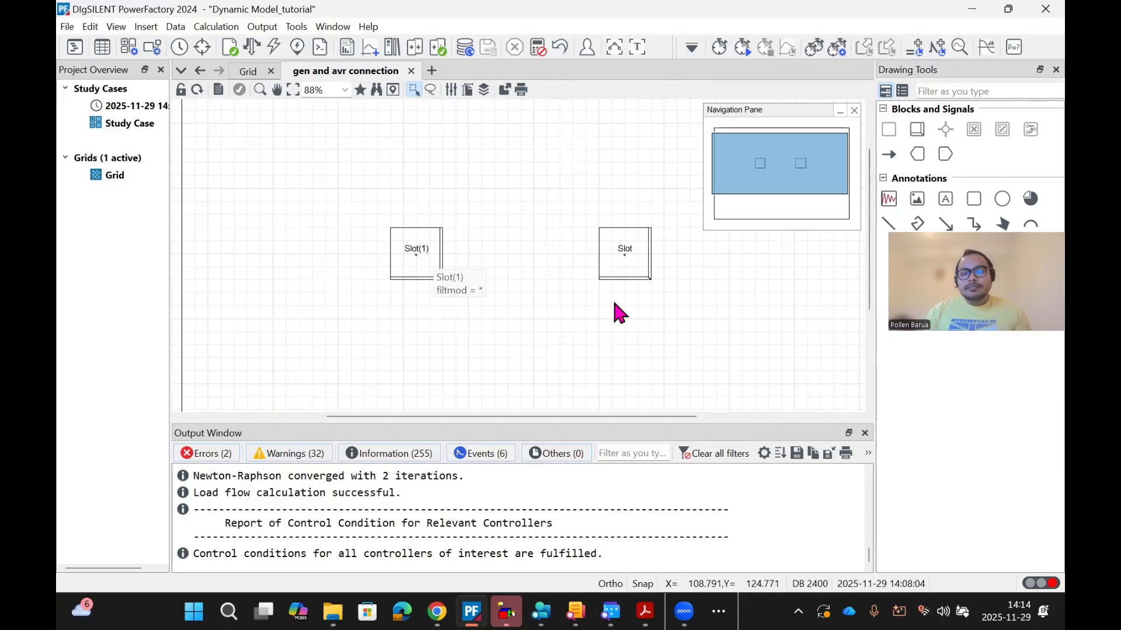
double_click(622, 254)
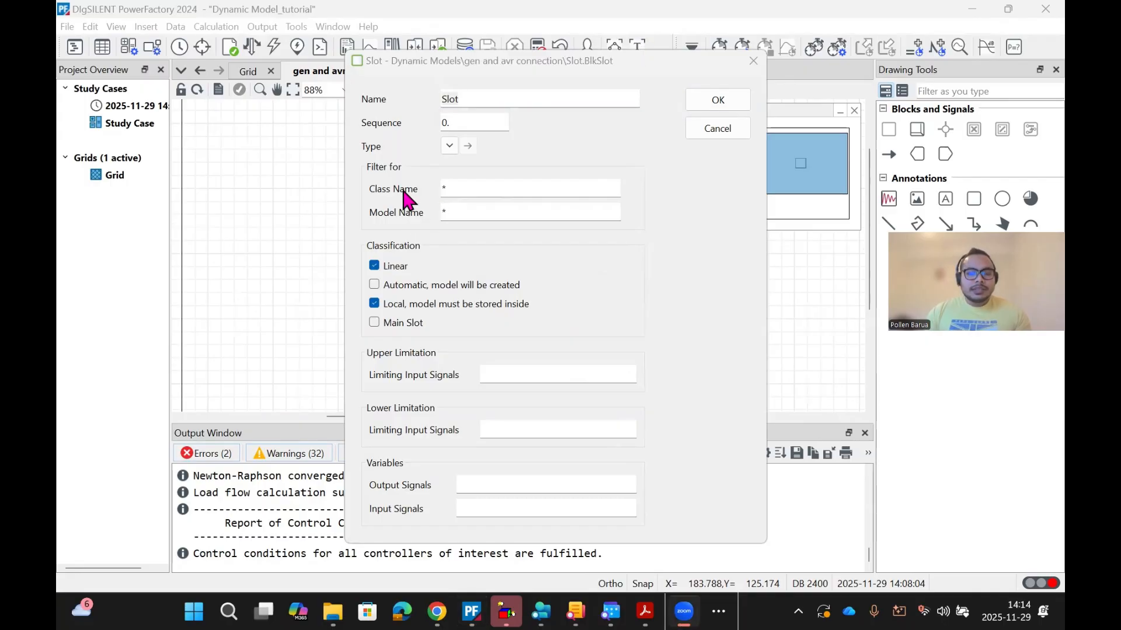
click(441, 192)
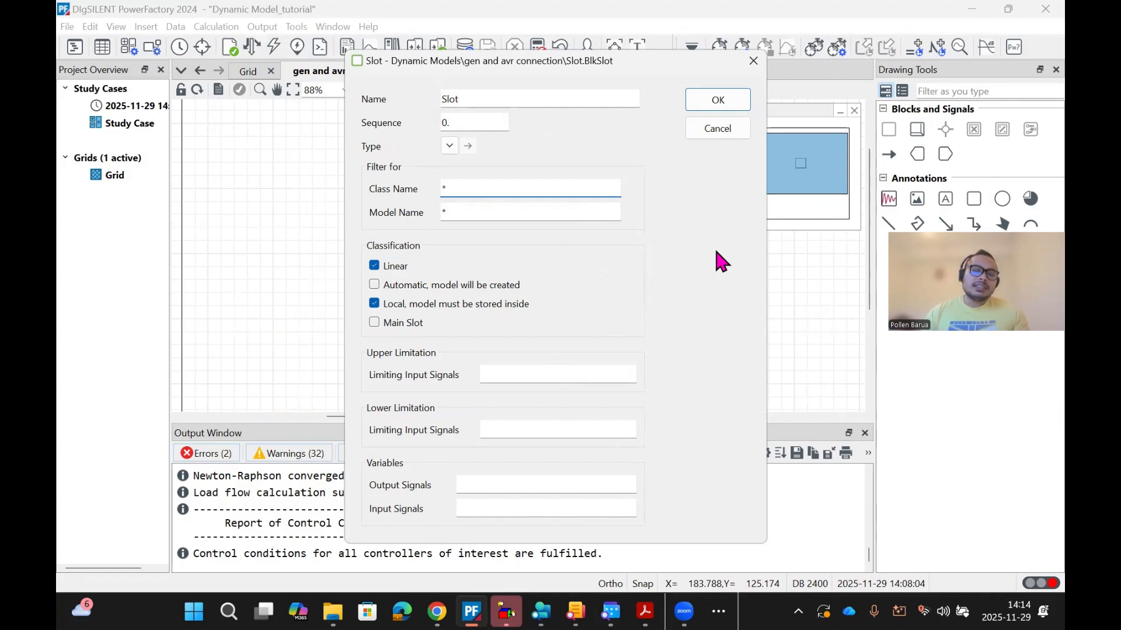
text(El)
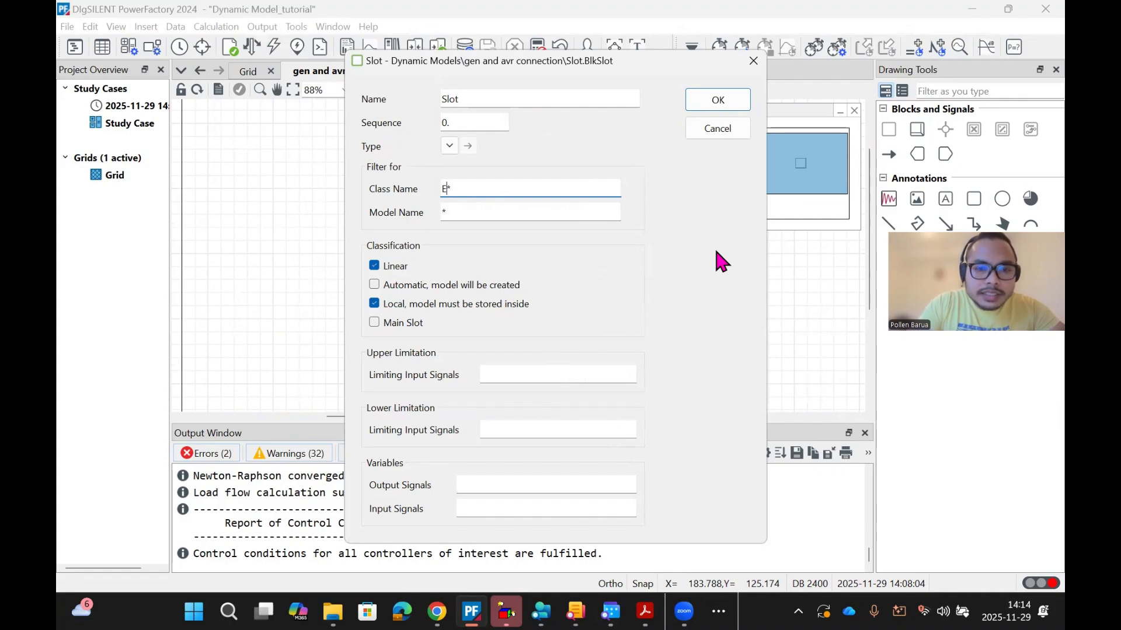
text(mSym)
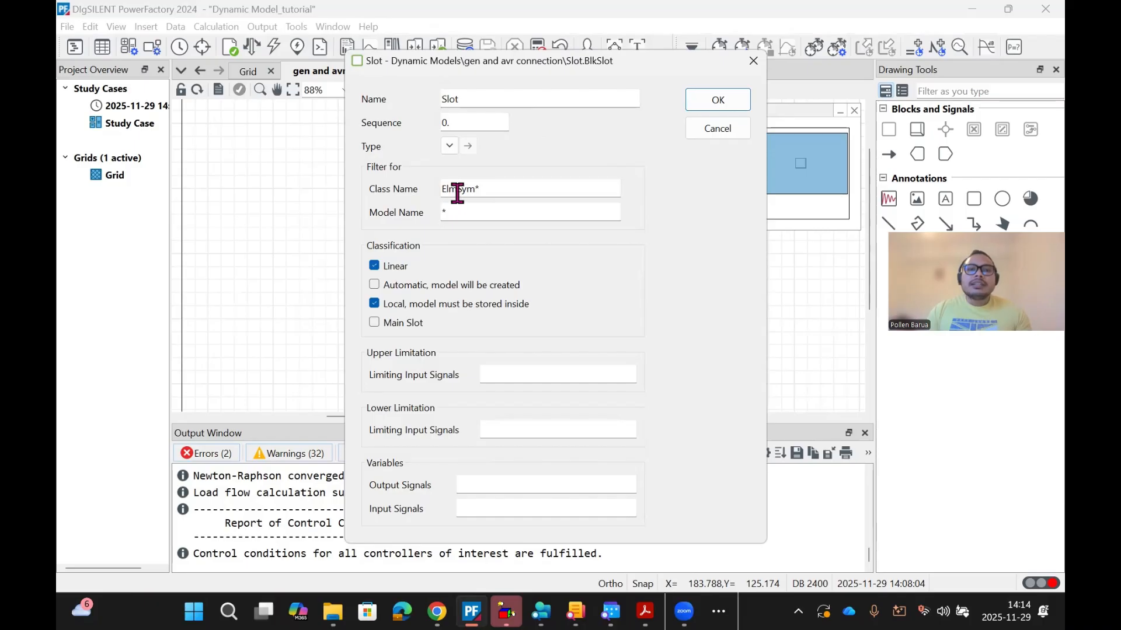
click(476, 189)
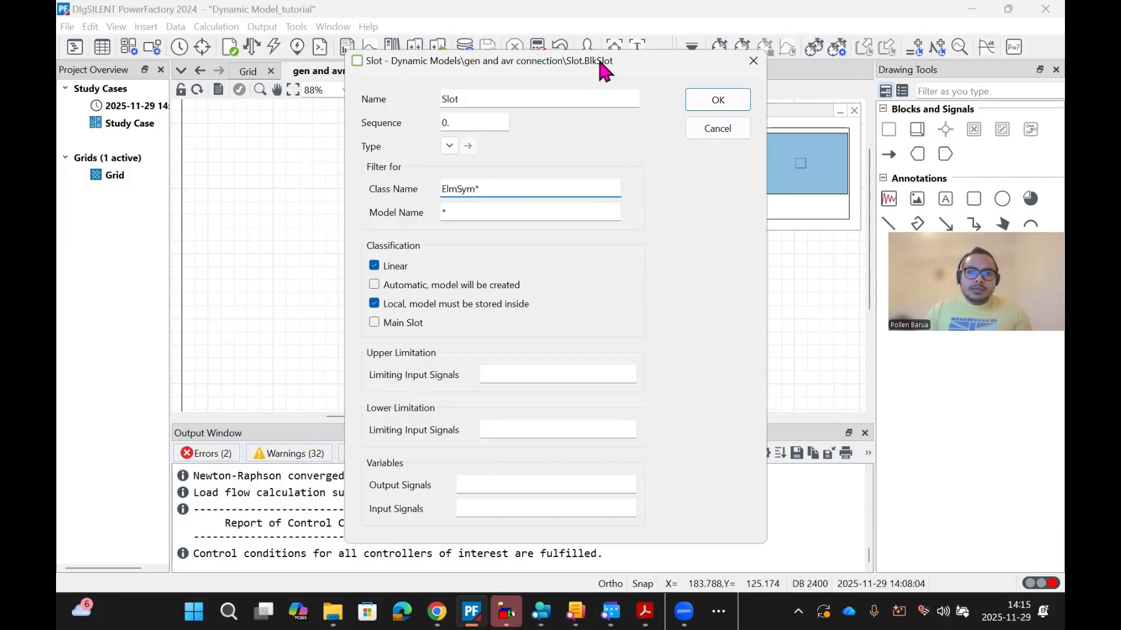
Step: Define output signal ut and input signal ve for the ElmSym* slot and accept its settings
drag(600, 63, 611, 21)
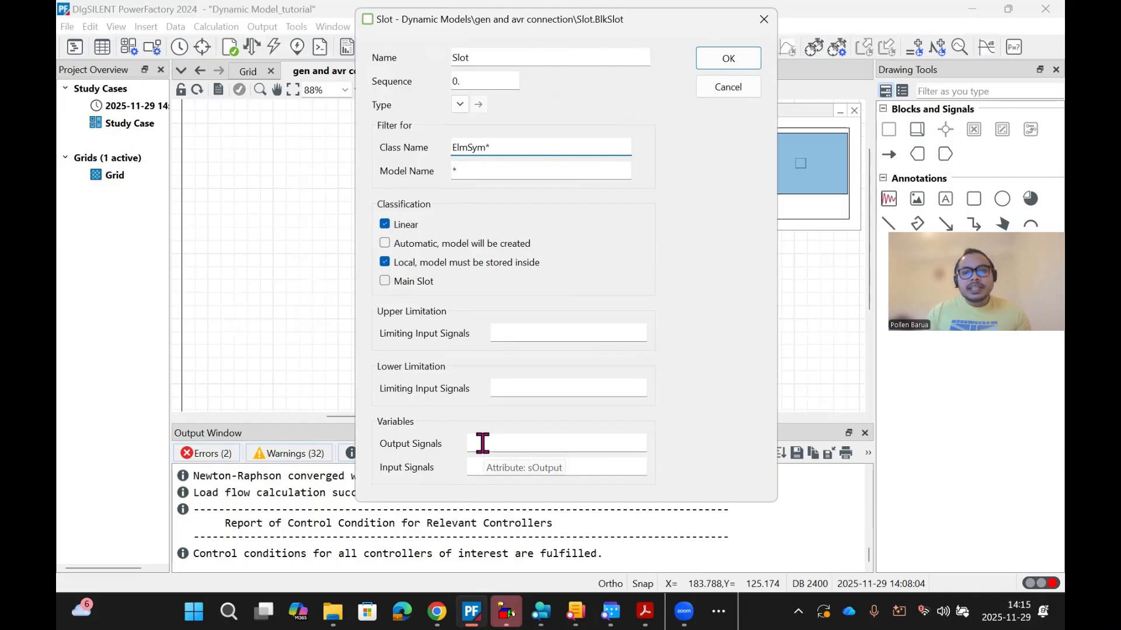
drag(516, 16, 700, 37)
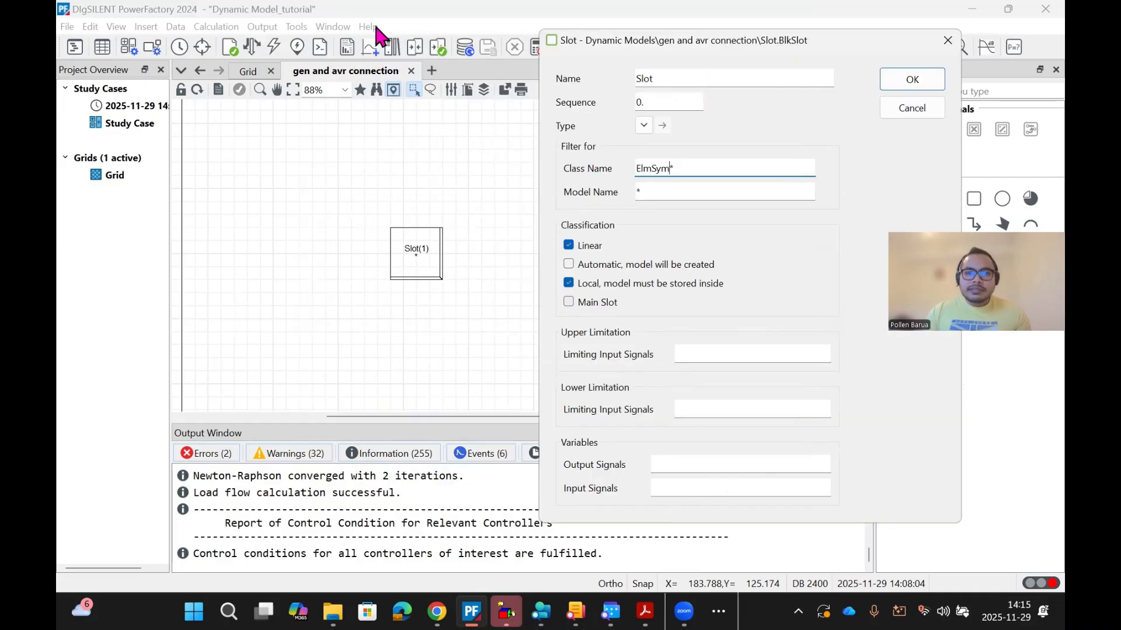
click(668, 465)
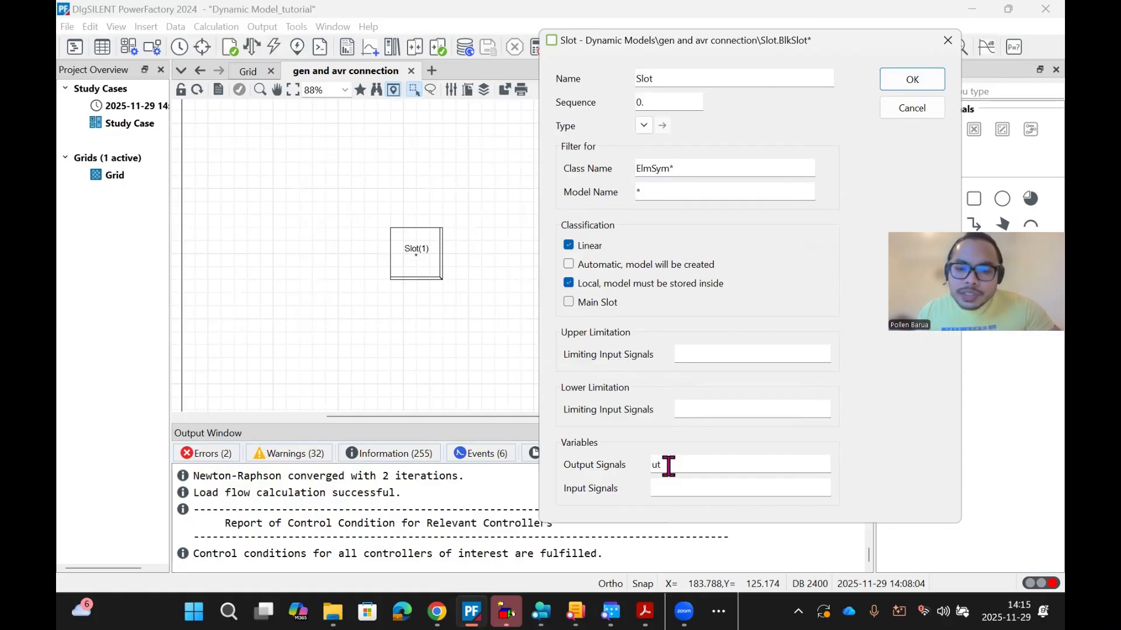
click(653, 465)
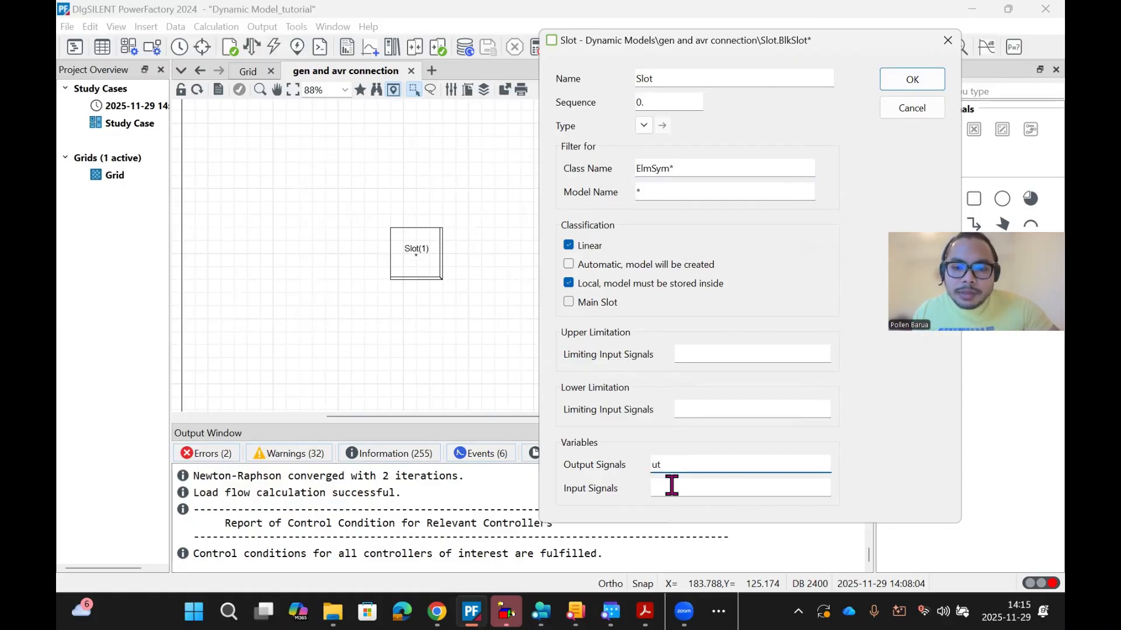
click(685, 484)
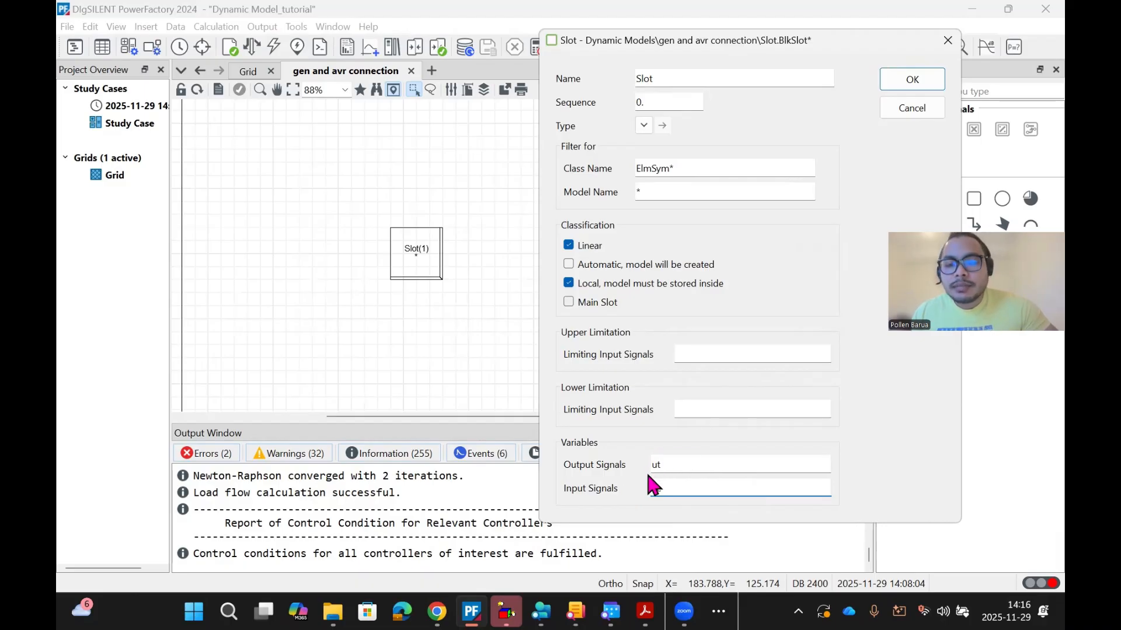
click(905, 83)
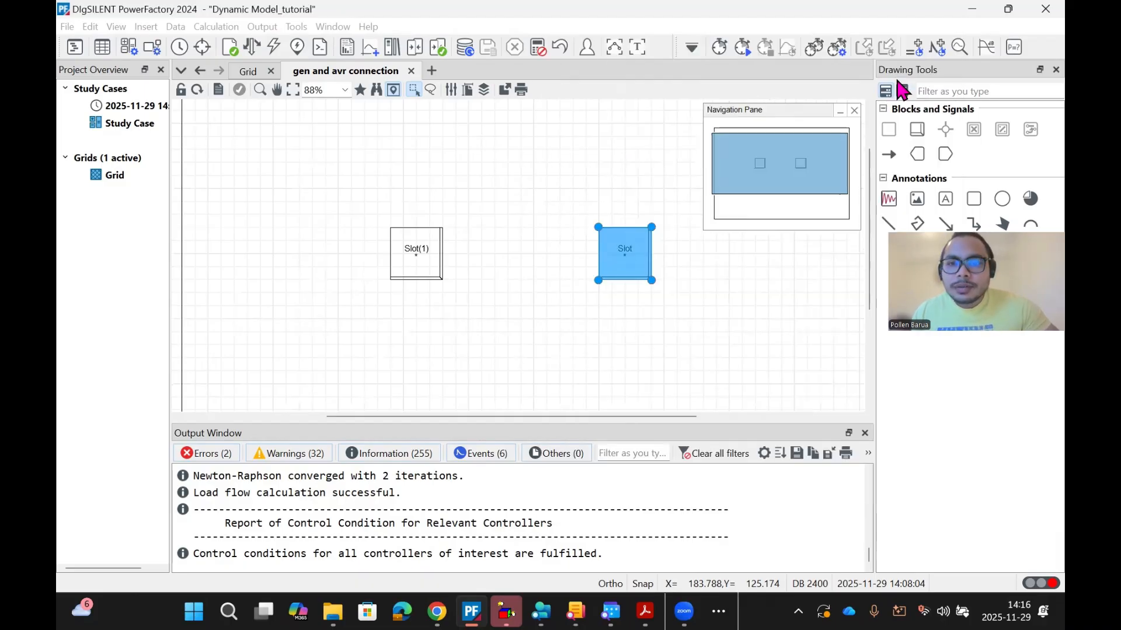
click(618, 336)
Step: Open the technical references overview for PowerFactory models from the program's help documentation
click(368, 27)
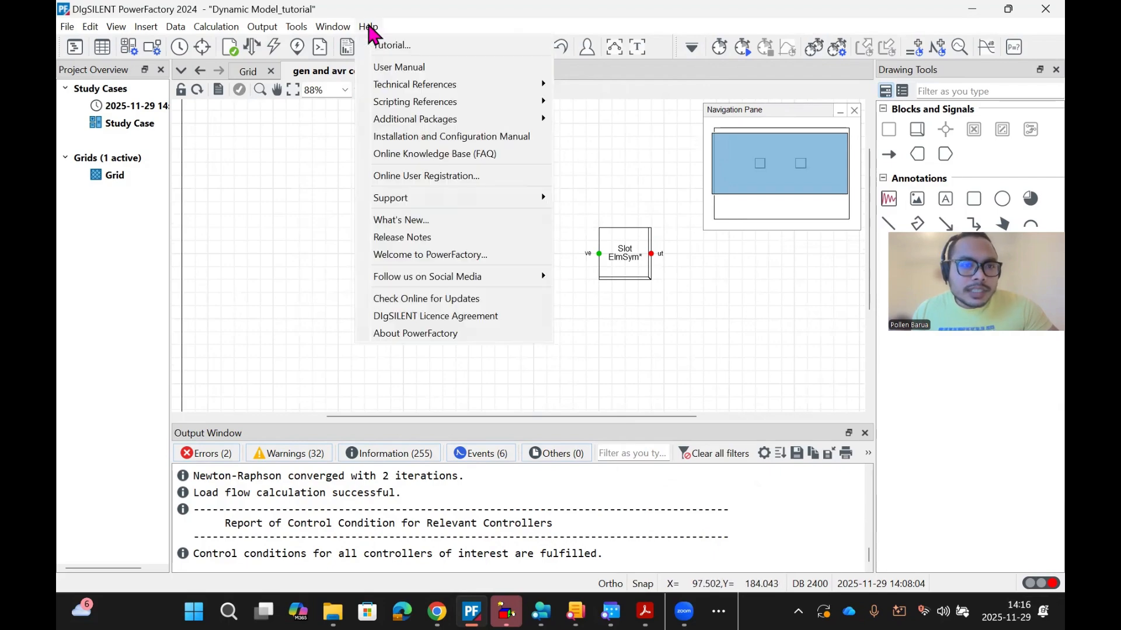
click(369, 27)
click(368, 27)
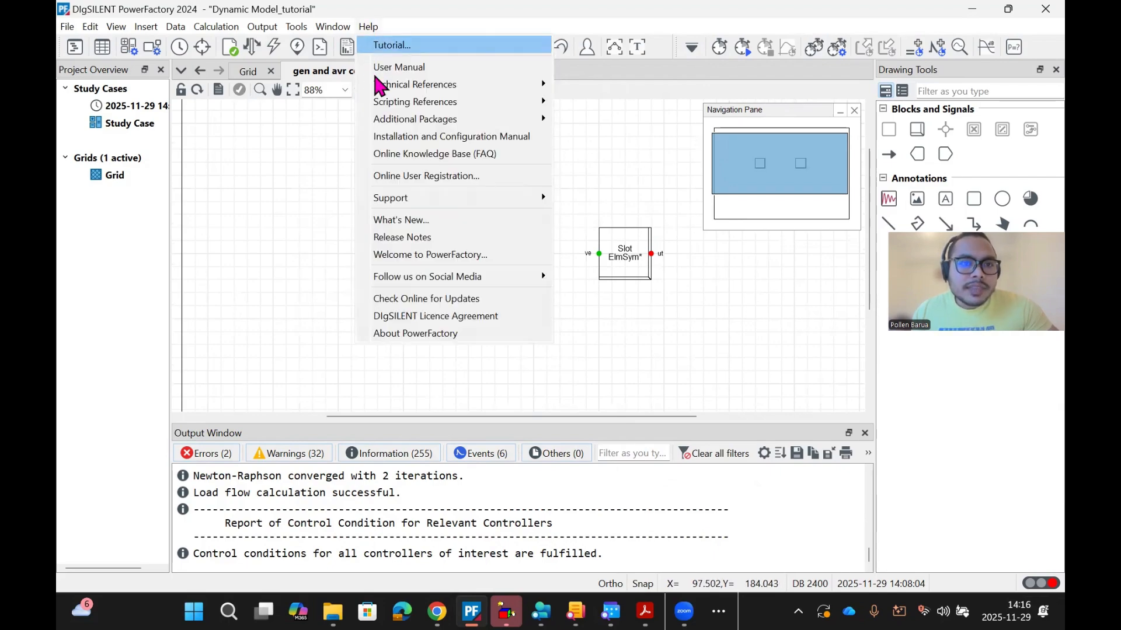
mouse_move(438, 88)
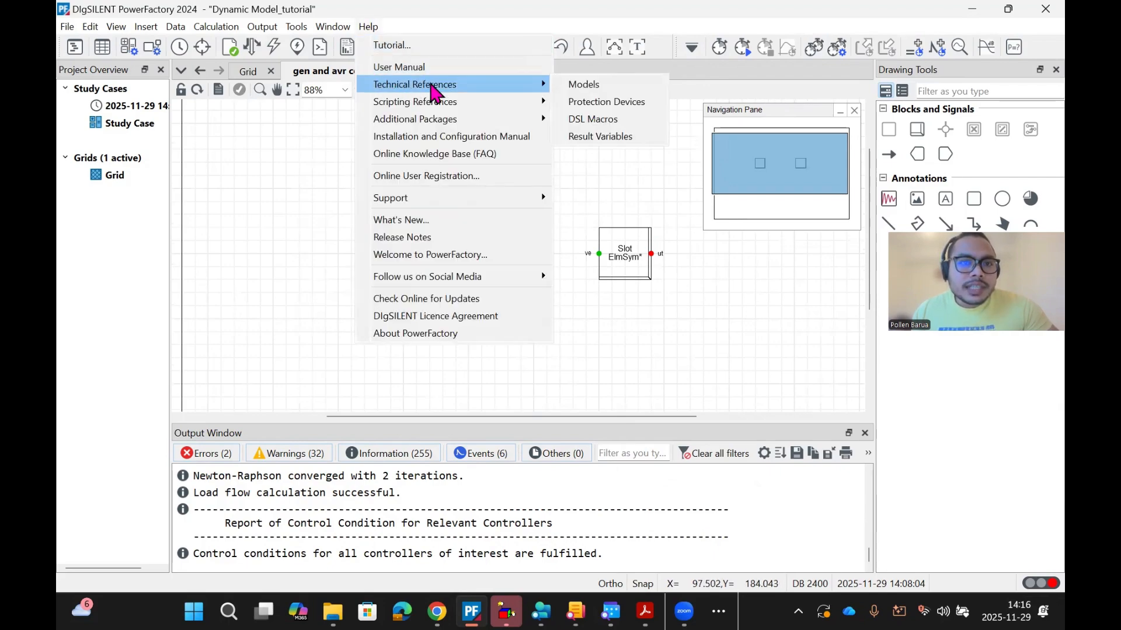
click(582, 85)
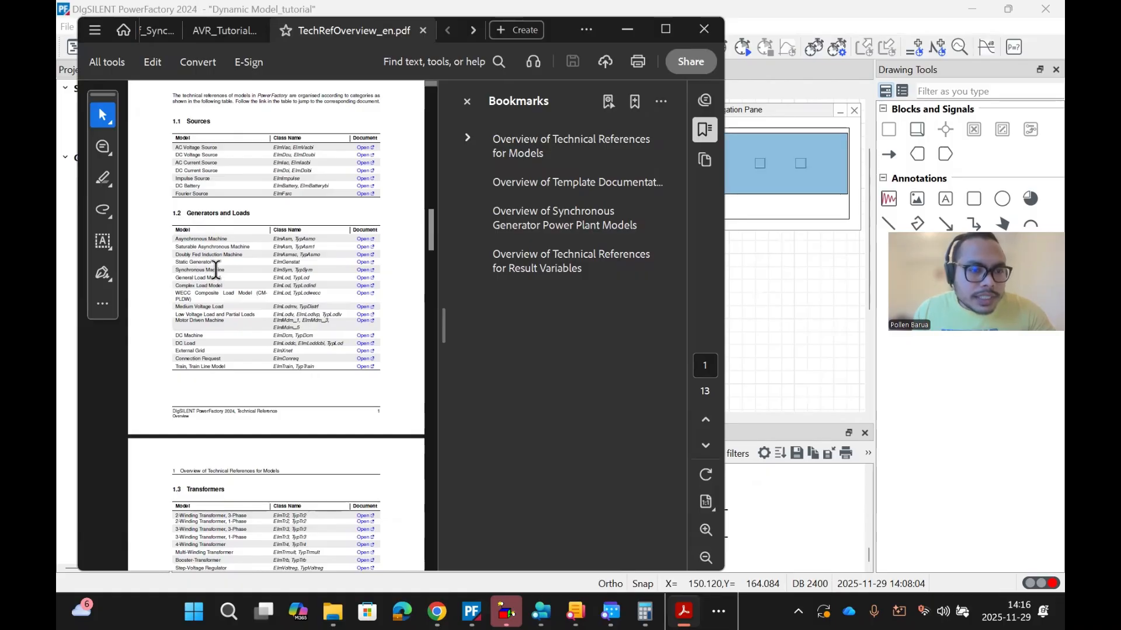
Step: Open the Synchronous Machine (ElmSym, TypSym) reference listed under Generators and Loads and maximize the document window
scroll(176, 267, up, 3)
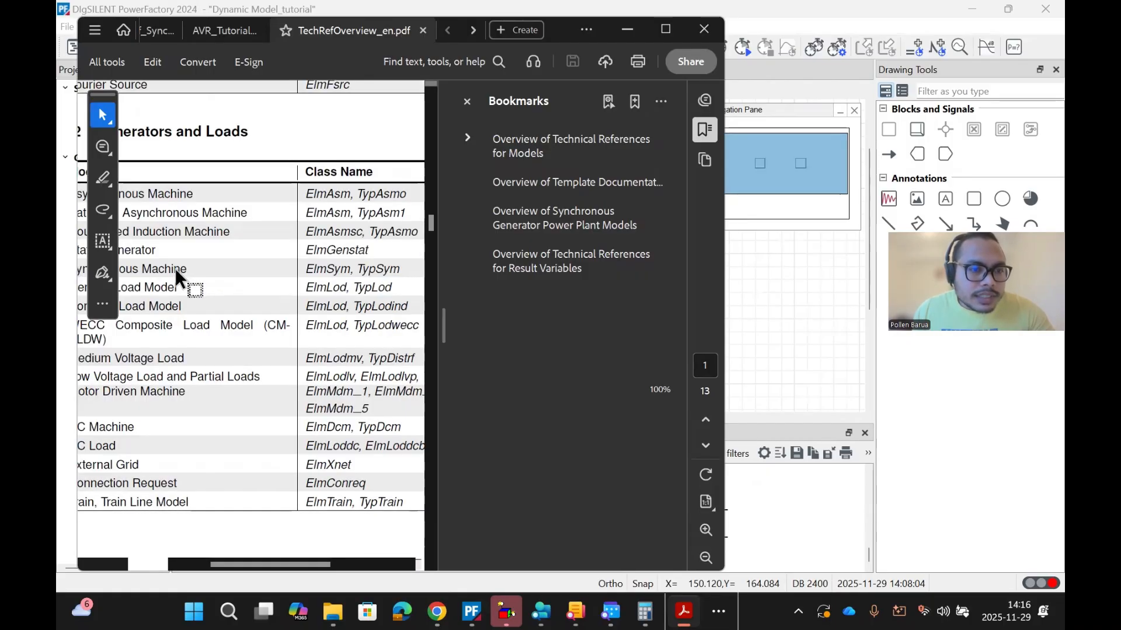
scroll(175, 267, down, 1)
scroll(236, 274, down, 1)
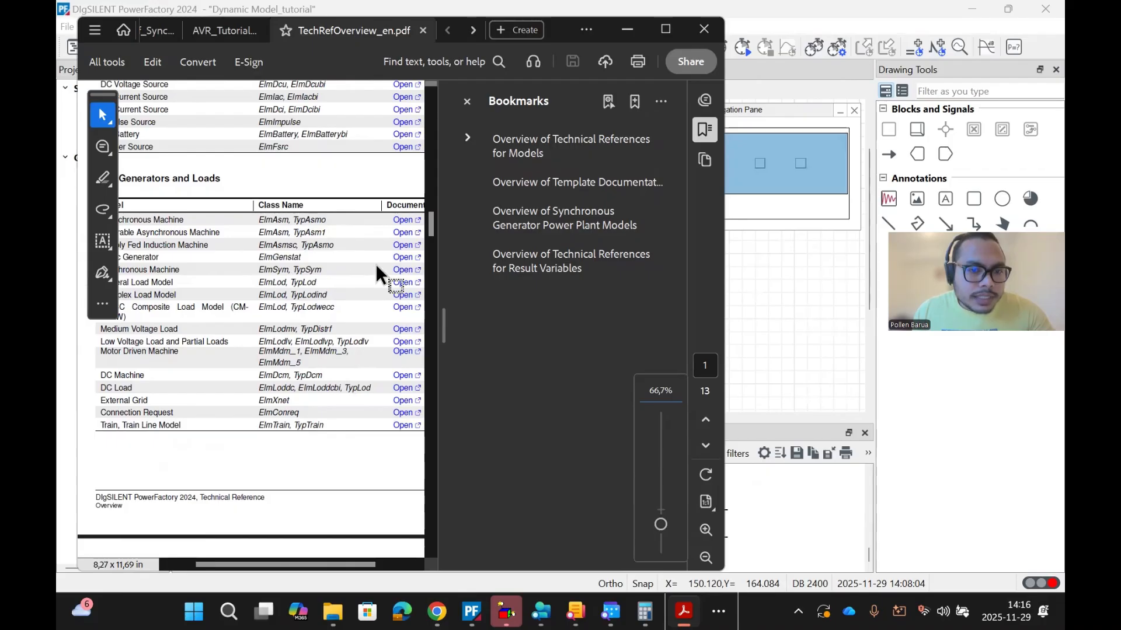
click(403, 271)
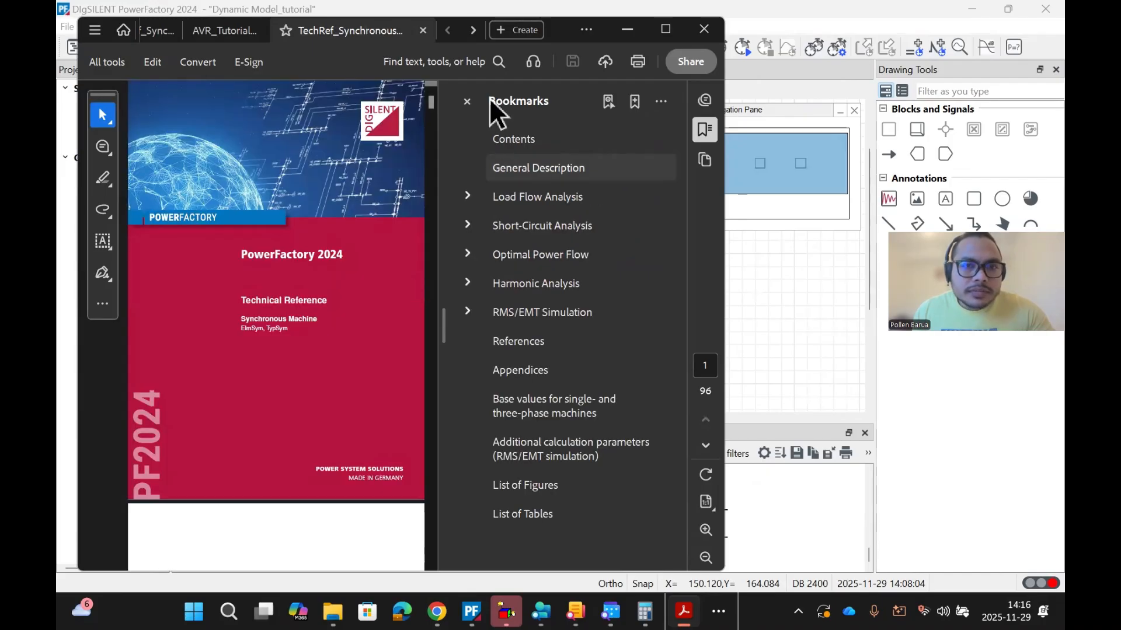
click(665, 33)
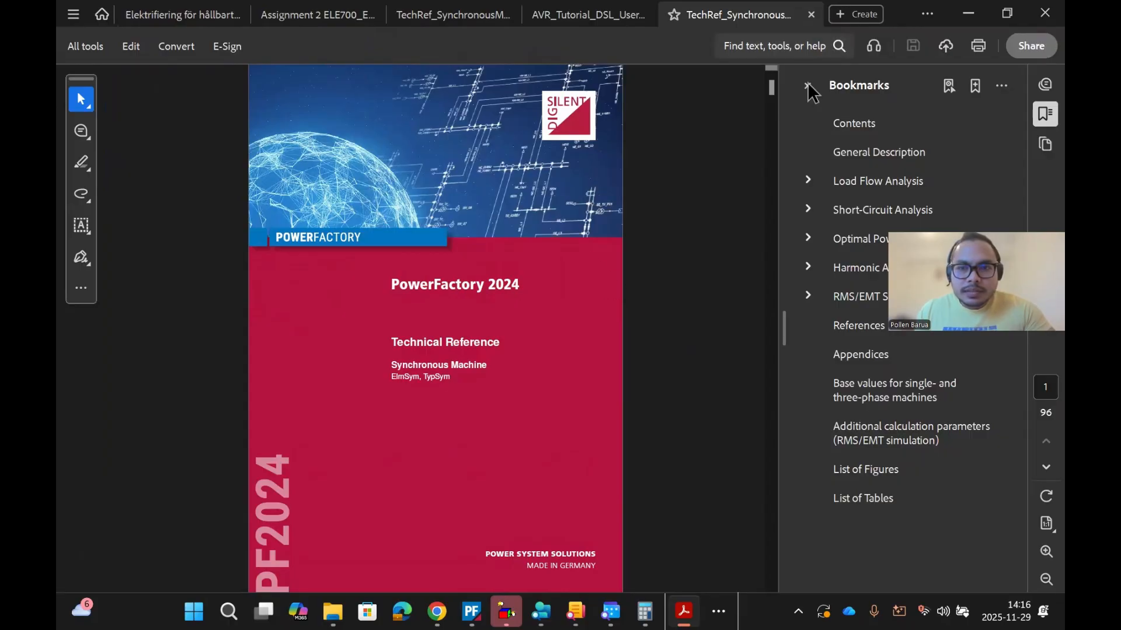
Step: Examine the input, state variable and output definition tables of the RMS and EMT models in section 6.4.3
drag(773, 92, 766, 459)
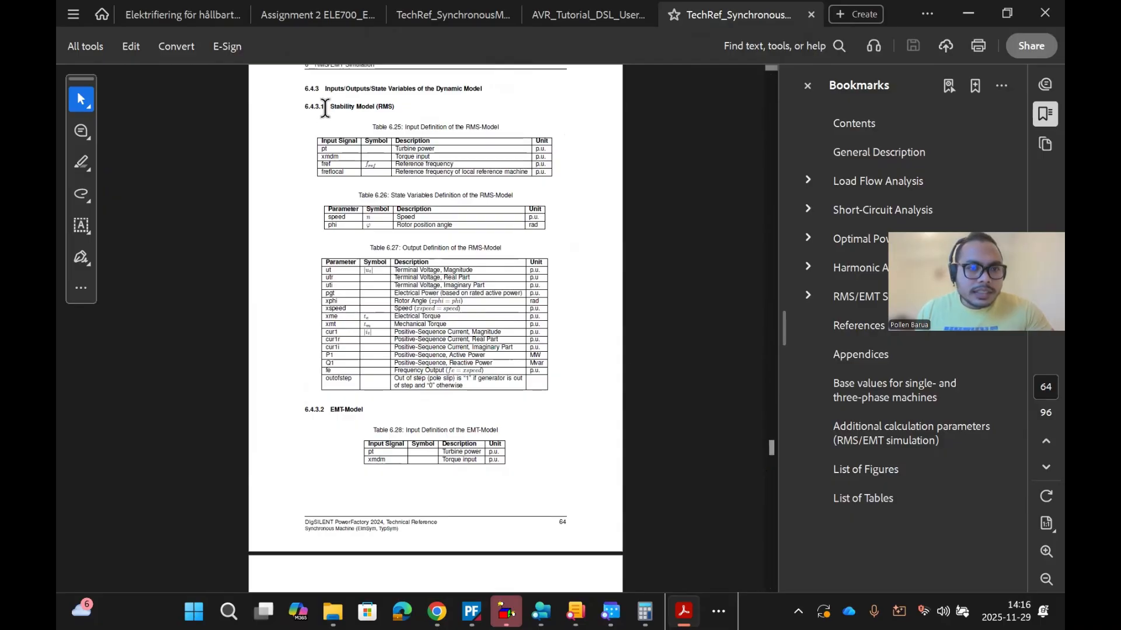
scroll(323, 111, up, 1)
scroll(323, 110, up, 1)
scroll(350, 113, up, 1)
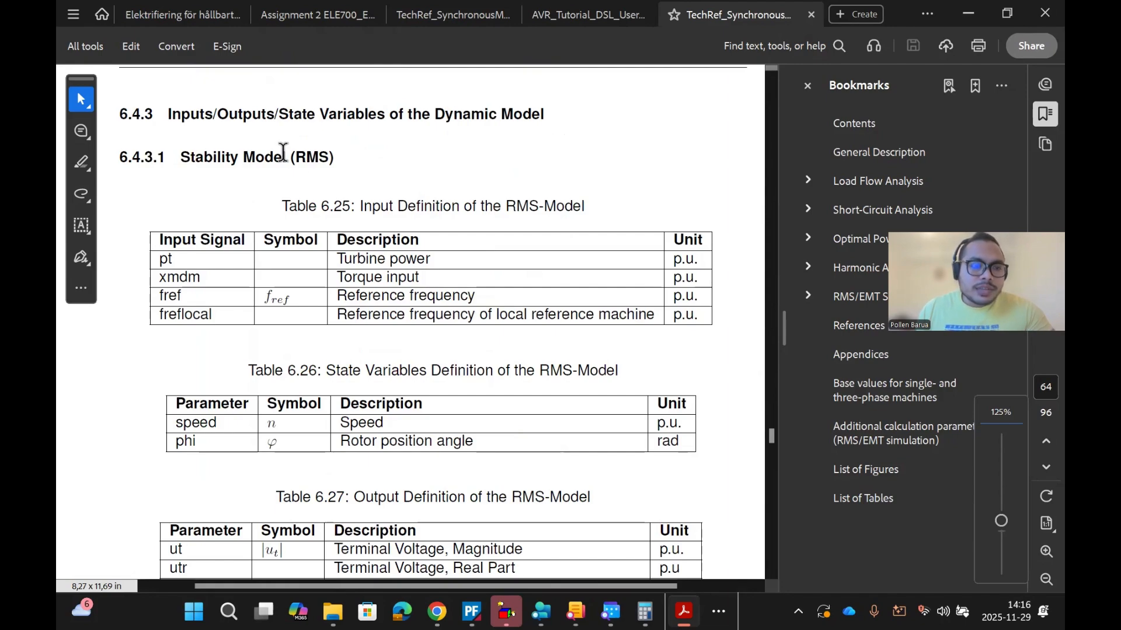
scroll(297, 201, down, 1)
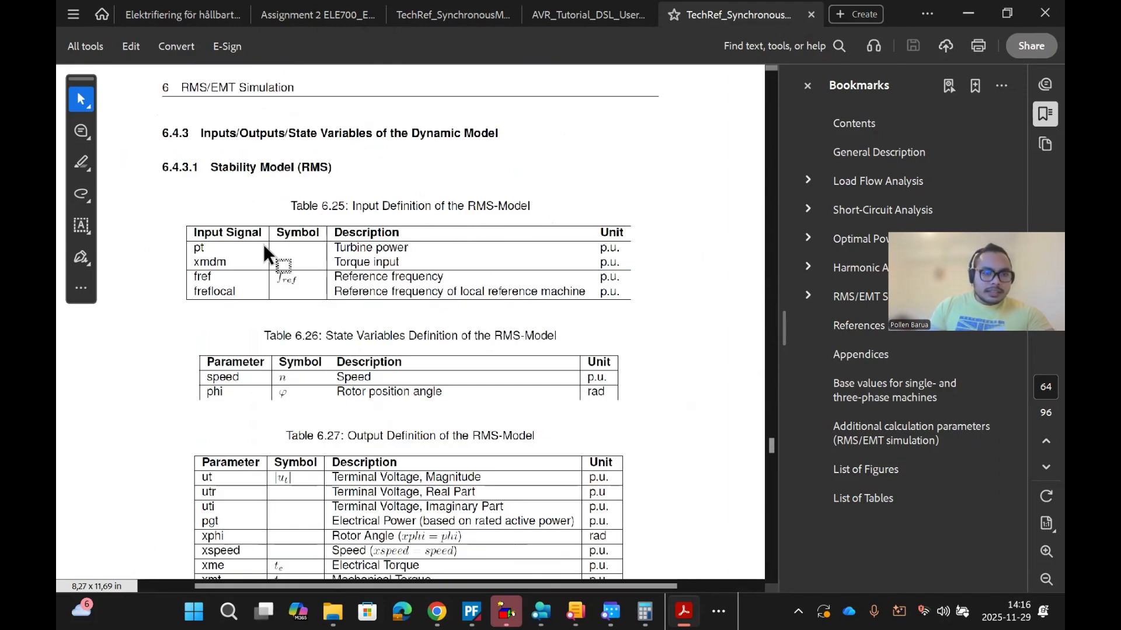
scroll(255, 248, up, 1)
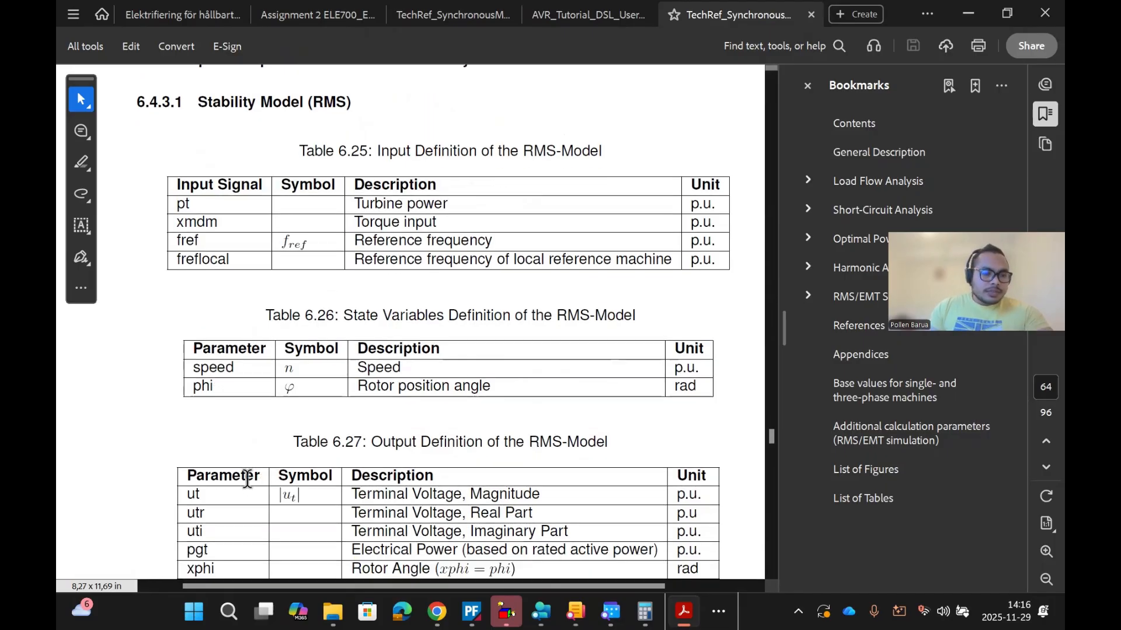
scroll(248, 485, down, 1)
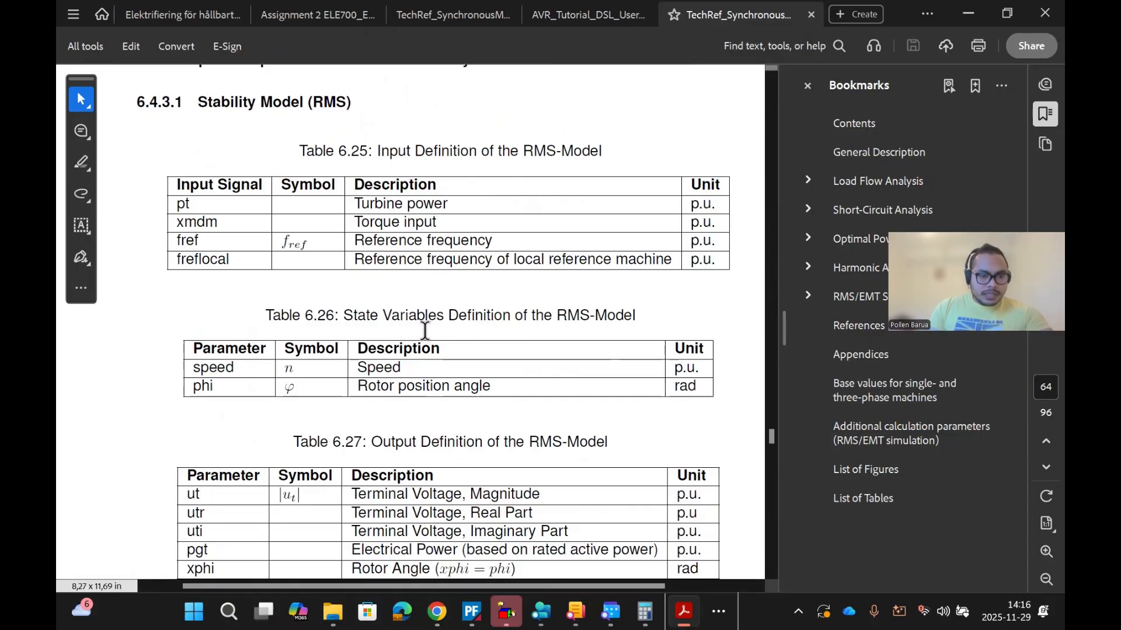
scroll(425, 331, down, 10)
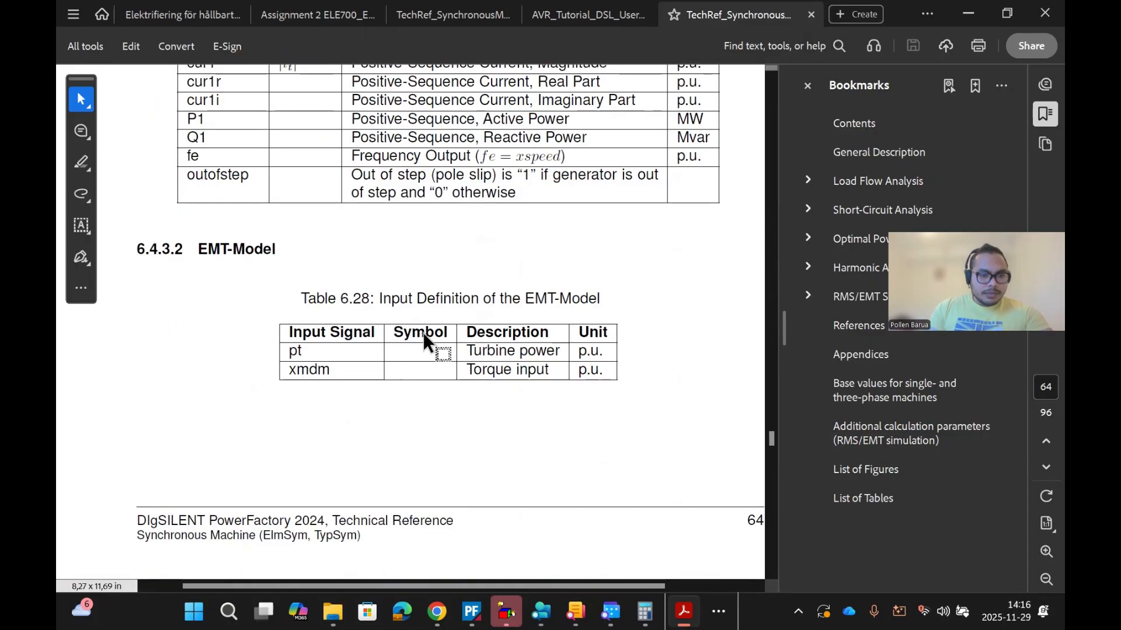
scroll(423, 335, down, 12)
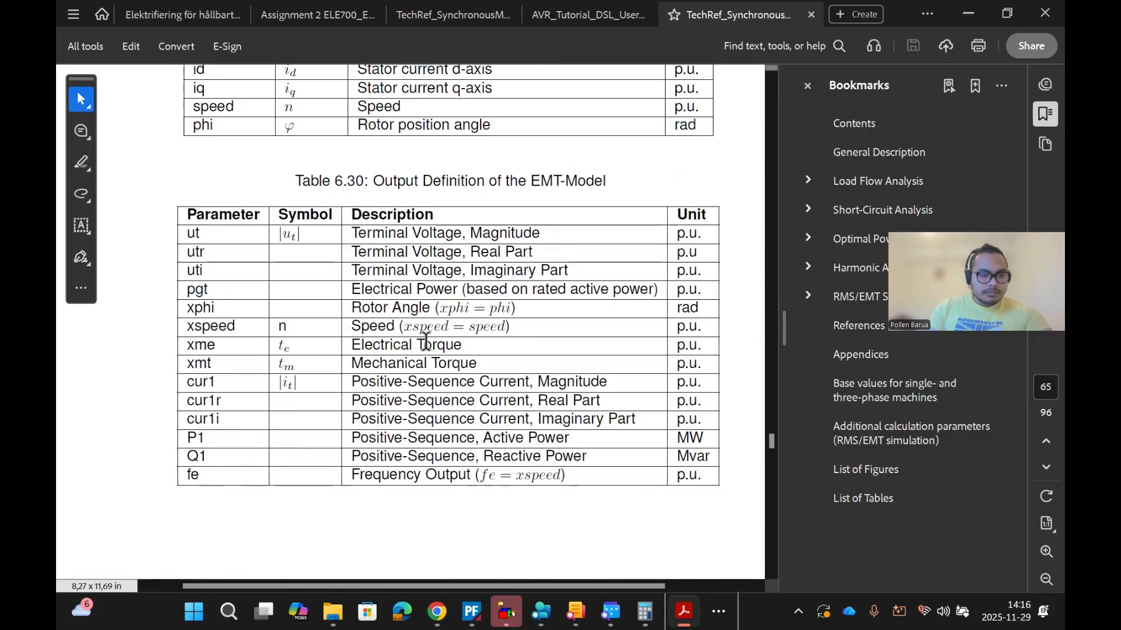
scroll(426, 342, down, 10)
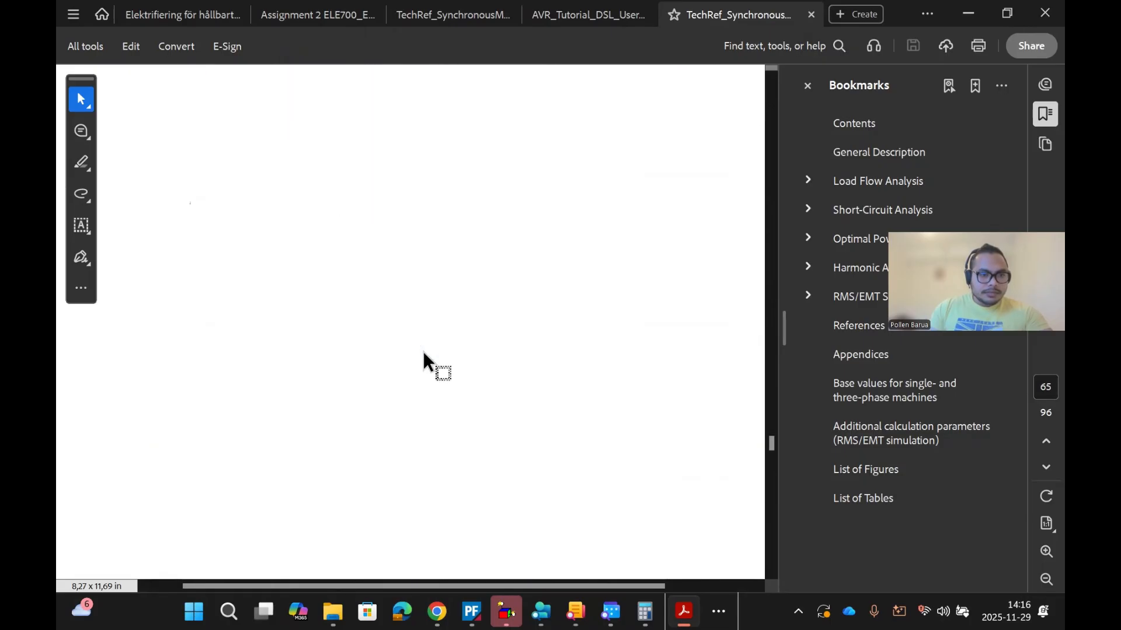
scroll(417, 402, up, 10)
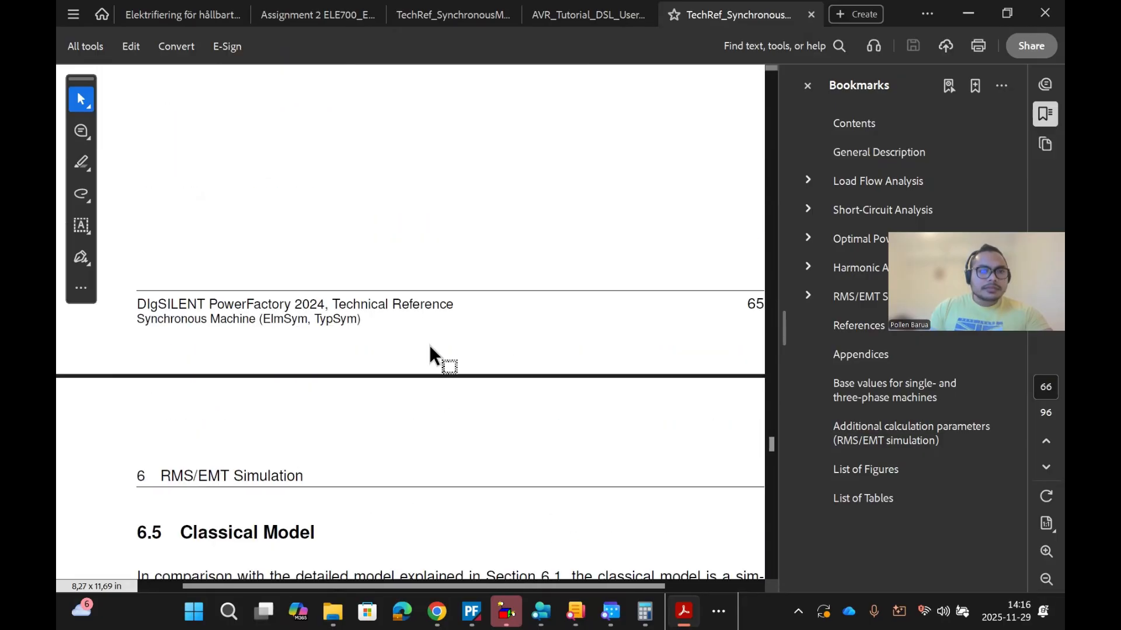
scroll(408, 257, up, 10)
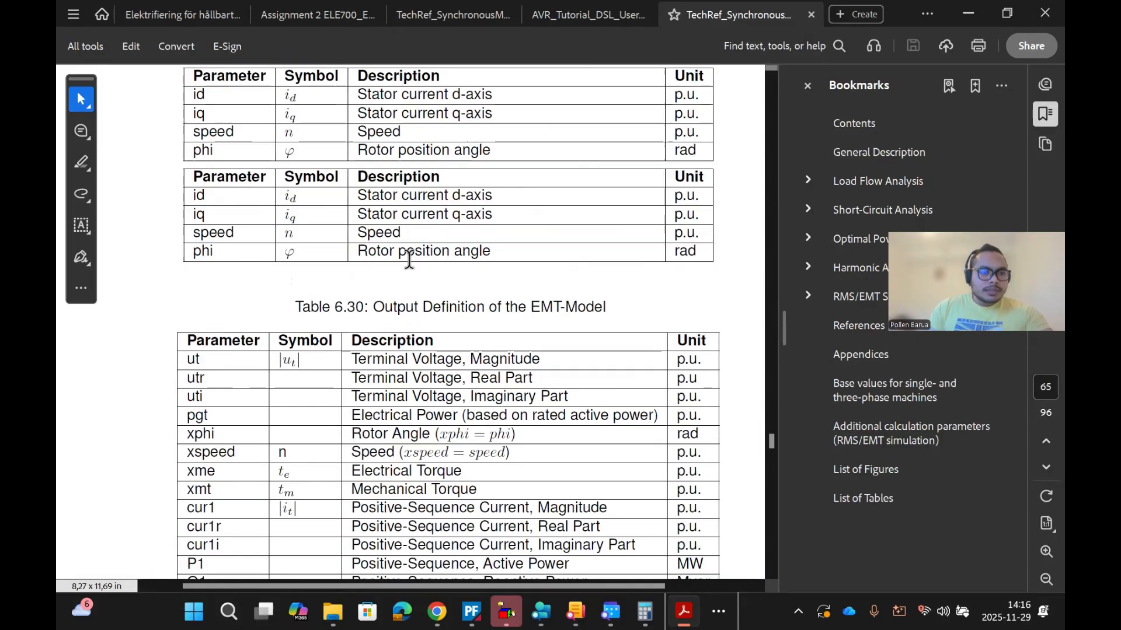
scroll(413, 228, up, 3)
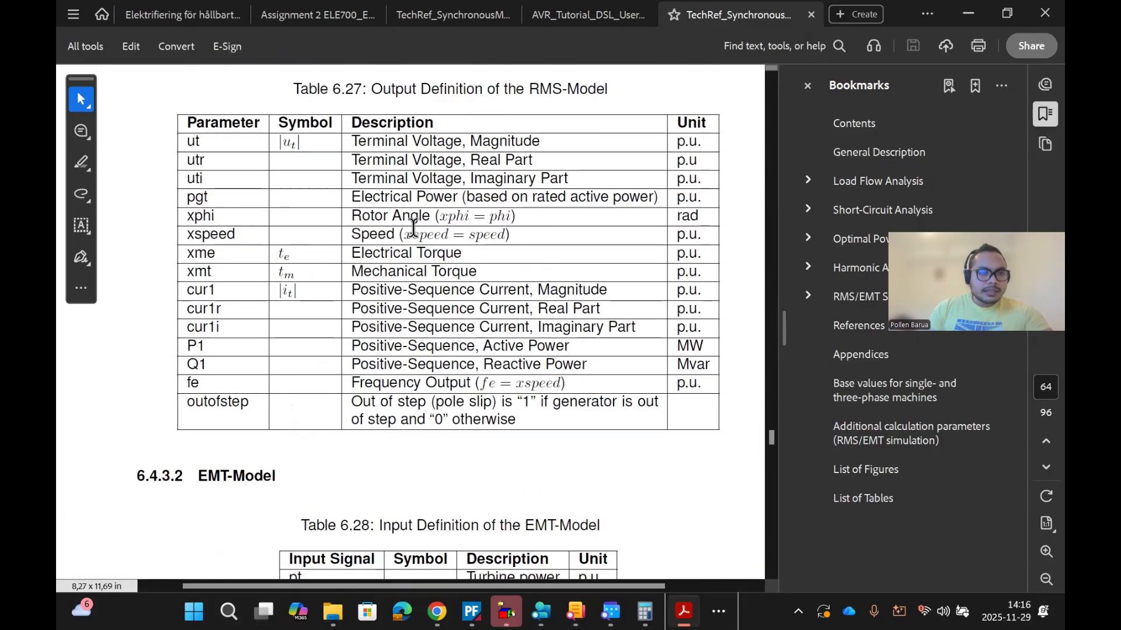
scroll(413, 228, up, 7)
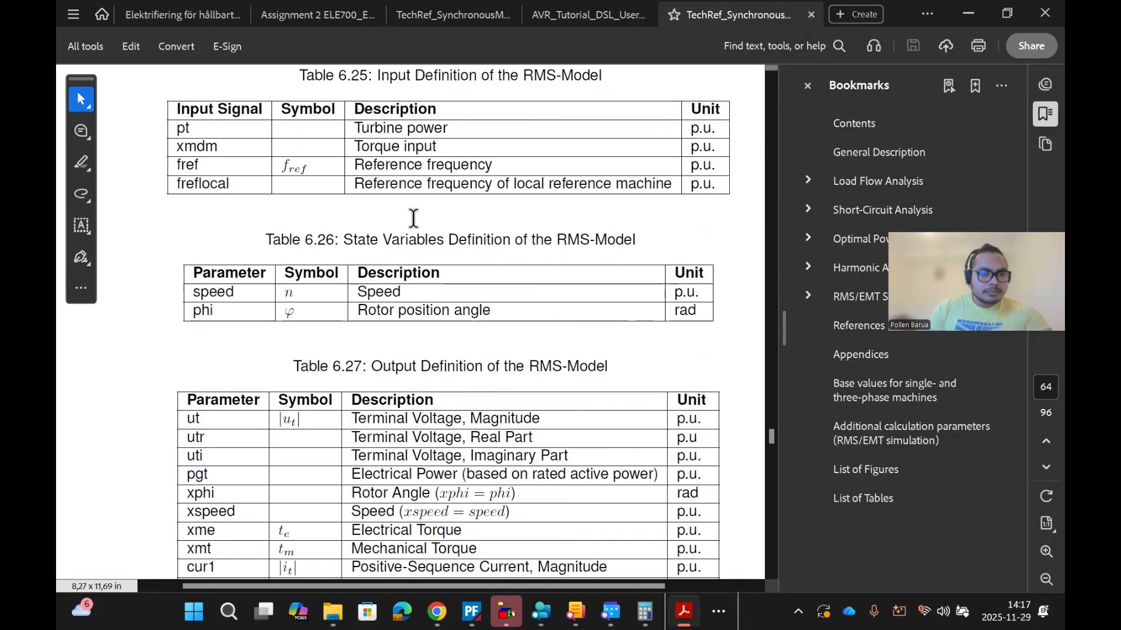
scroll(408, 204, up, 8)
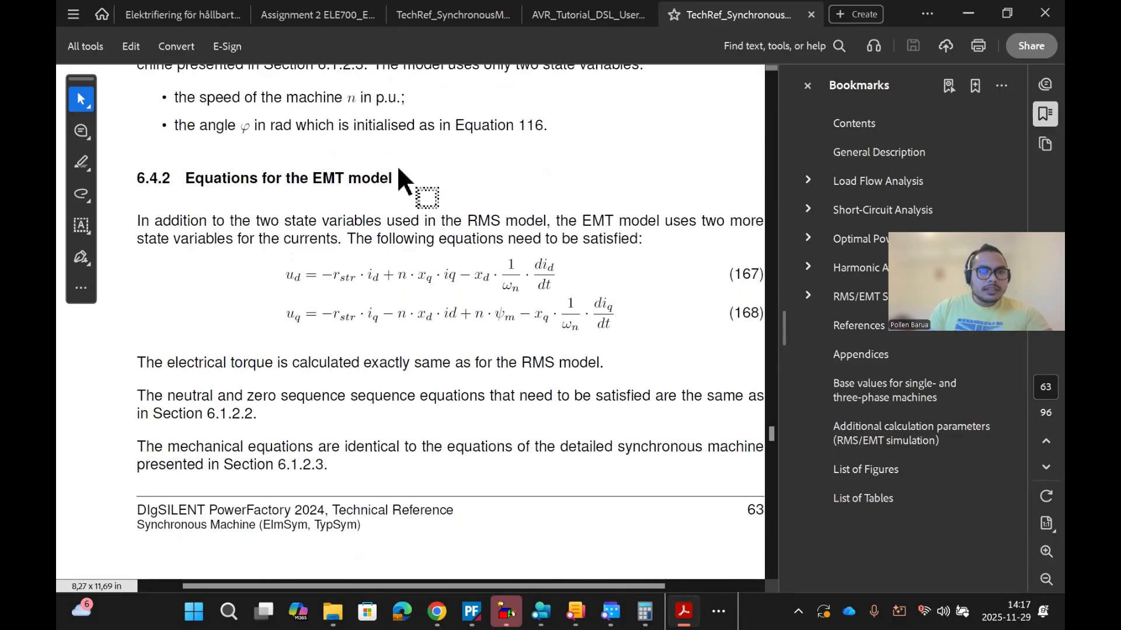
Step: Search the synchronous machine reference for "ve" and go through the matches up to the tables in section 6.5.4
key(ctrl+minus)
click(835, 42)
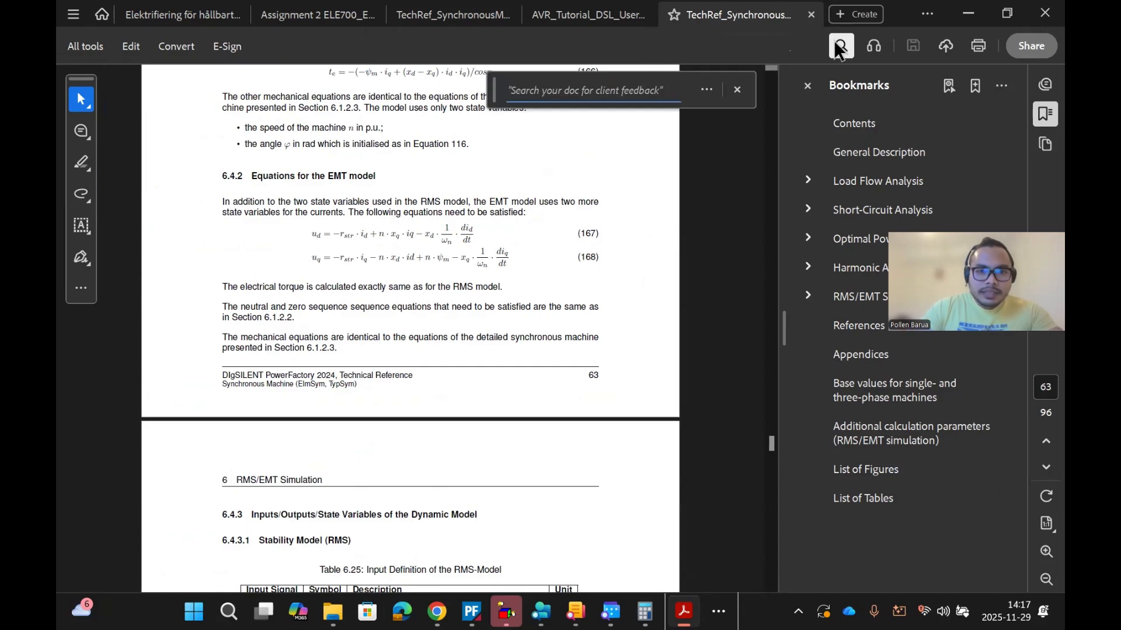
text(ve)
key(Return)
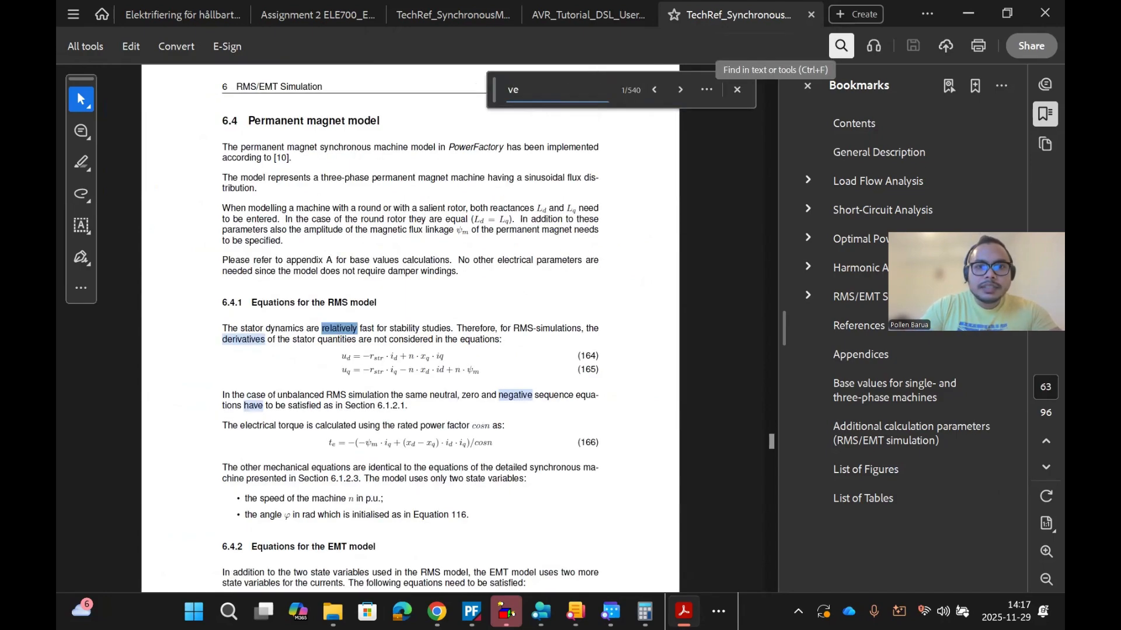
key(Return)
key(Return)
key(Return)
key(Return)
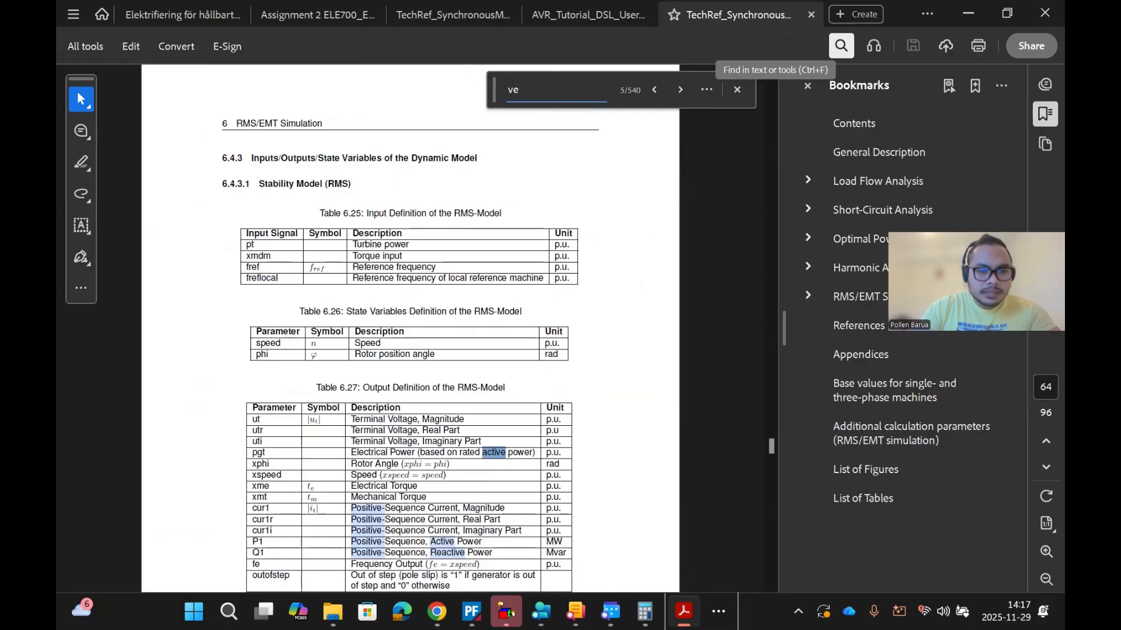
key(Return)
key(Return)
key(Return)
key(Return)
key(Return)
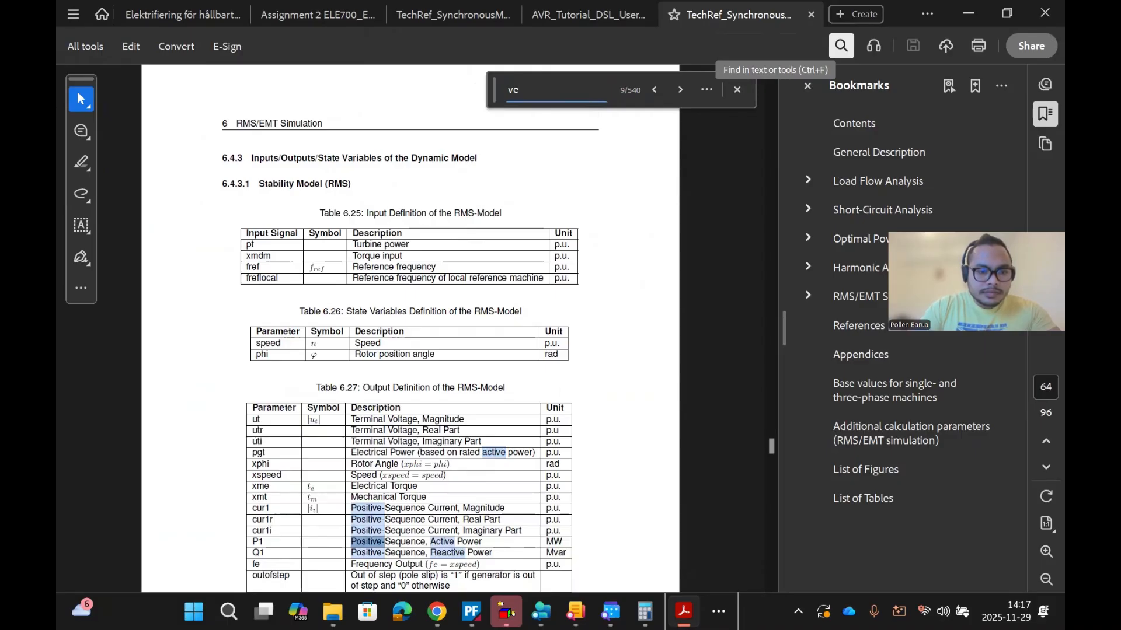
key(Return)
key(Return)
key(Return)
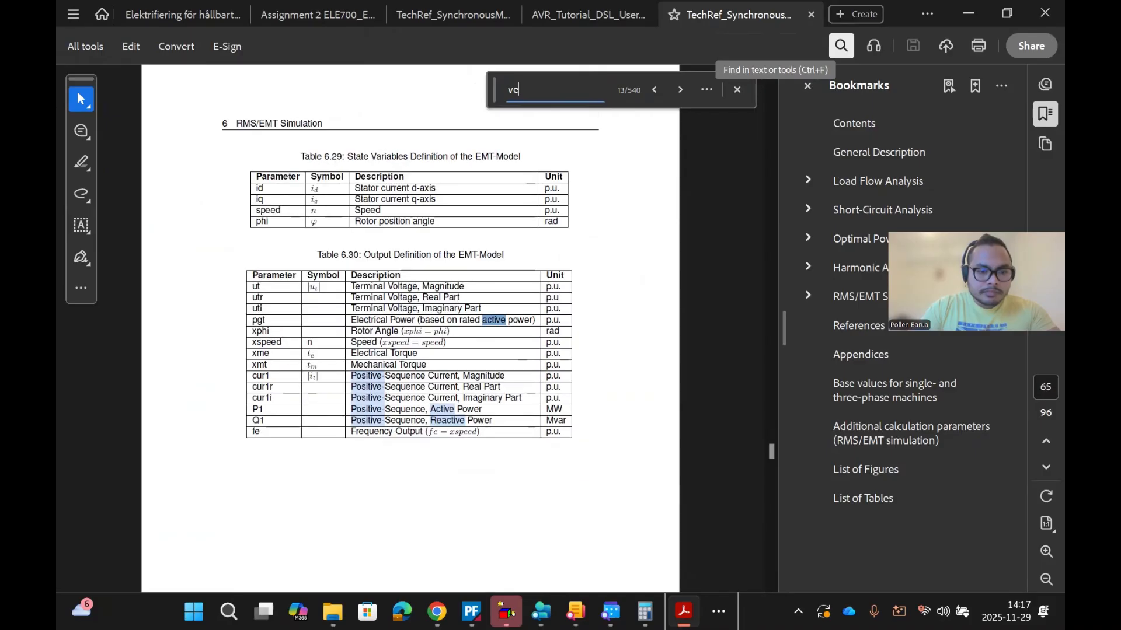
key(Return)
key(Return)
key(Return)
key(Return)
key(Return)
key(Return)
key(Return)
key(Return)
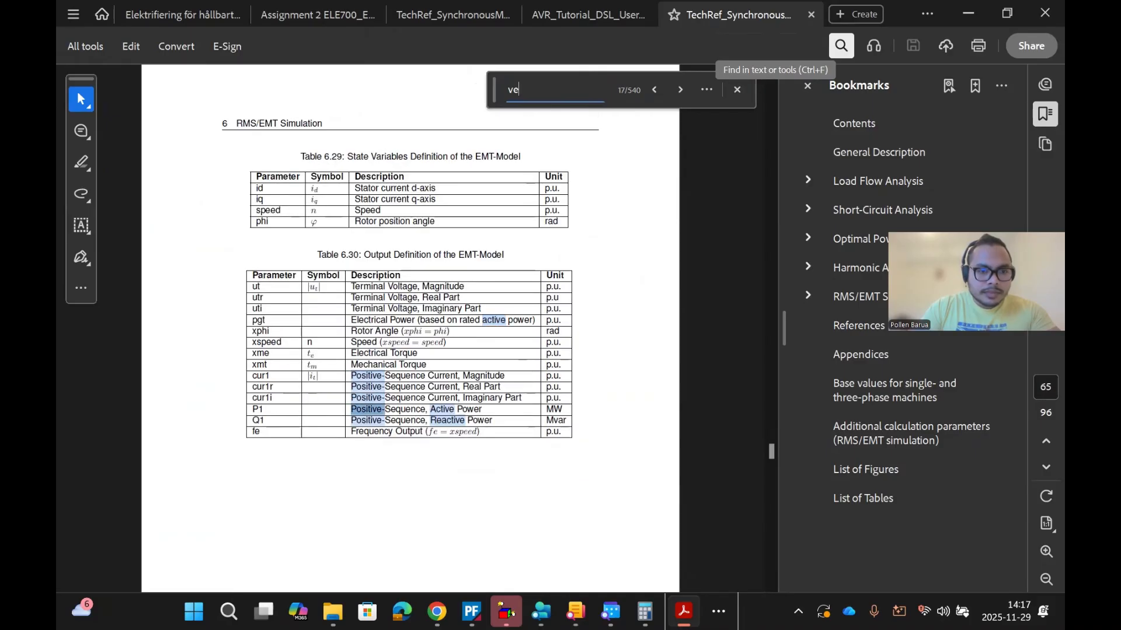
key(Return)
key(Return)
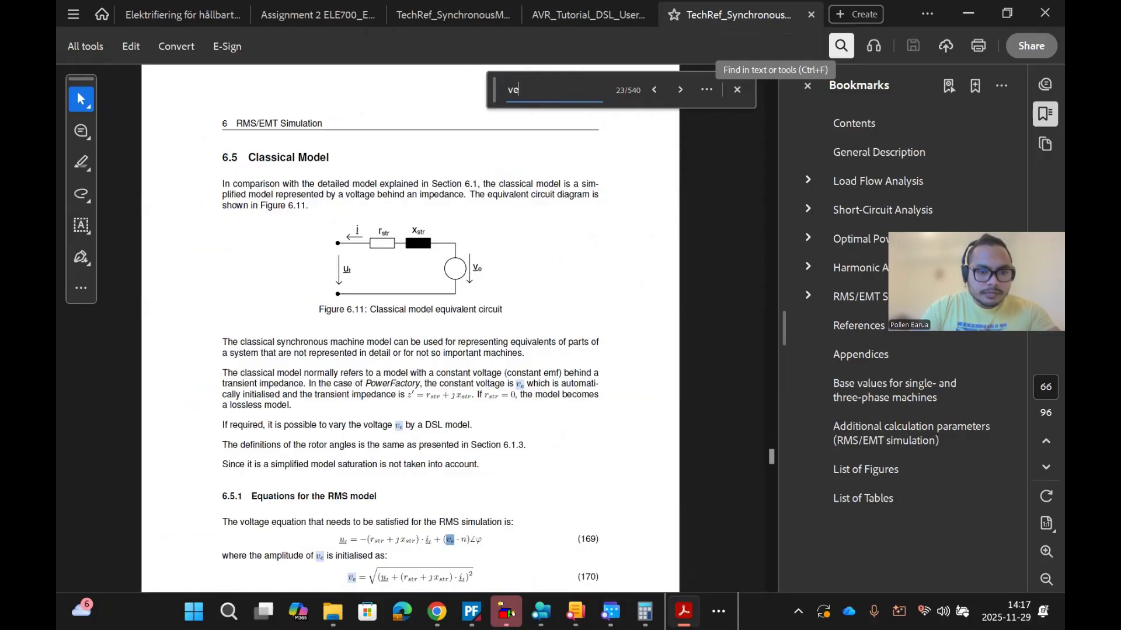
key(Return)
key(Return)
key(Return)
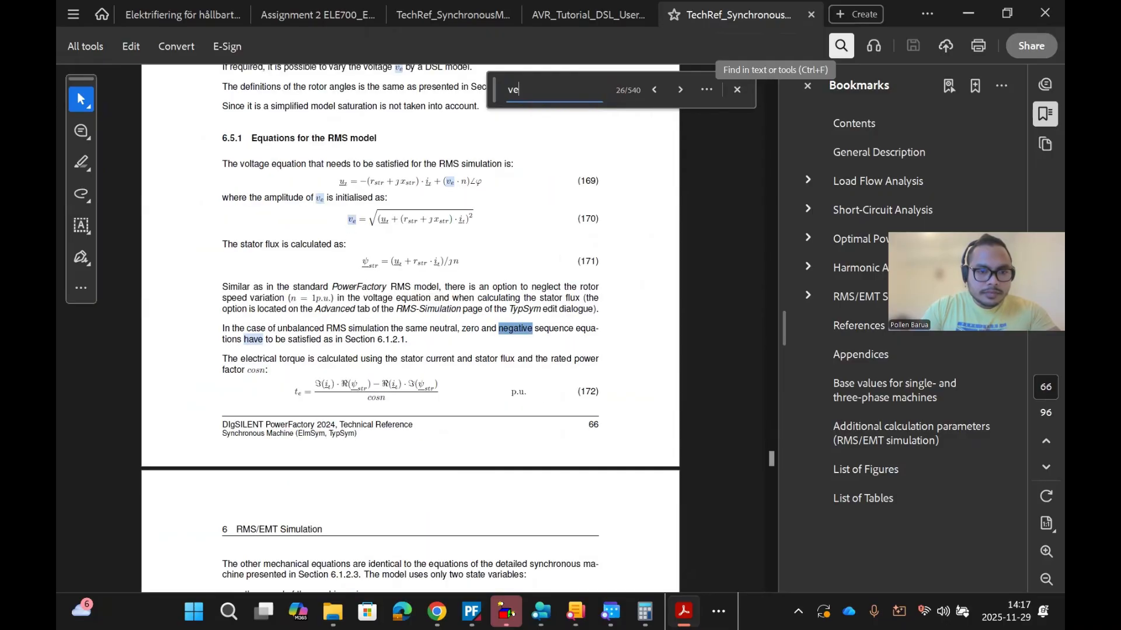
key(Return)
key(Return)
key(Return)
key(Return)
key(Return)
key(Return)
key(Return)
key(Return)
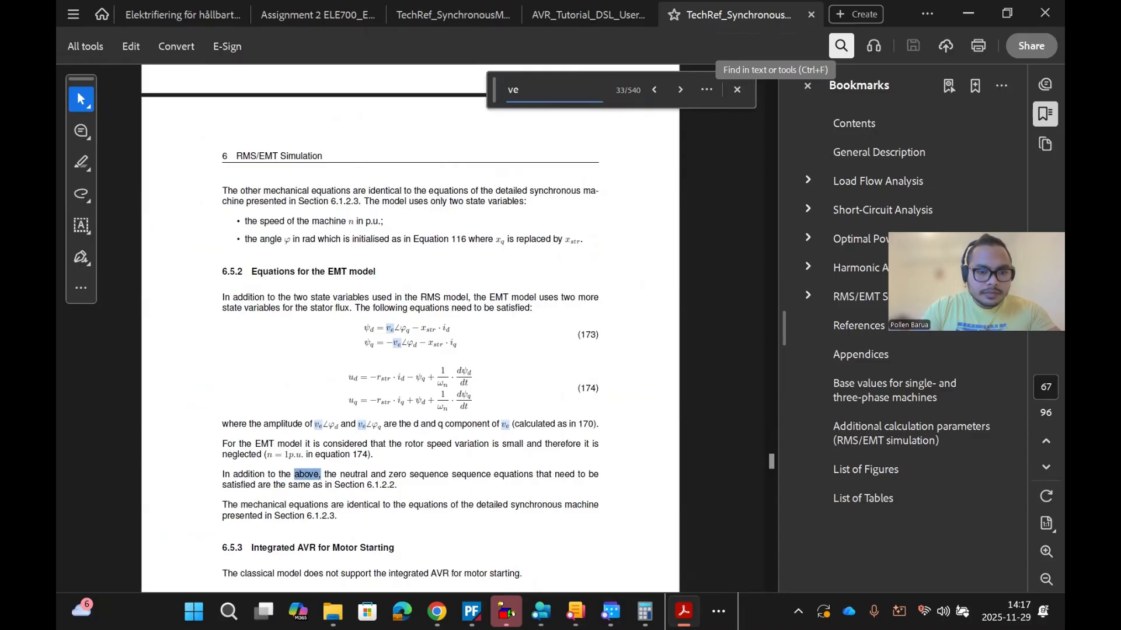
key(Return)
key(Return)
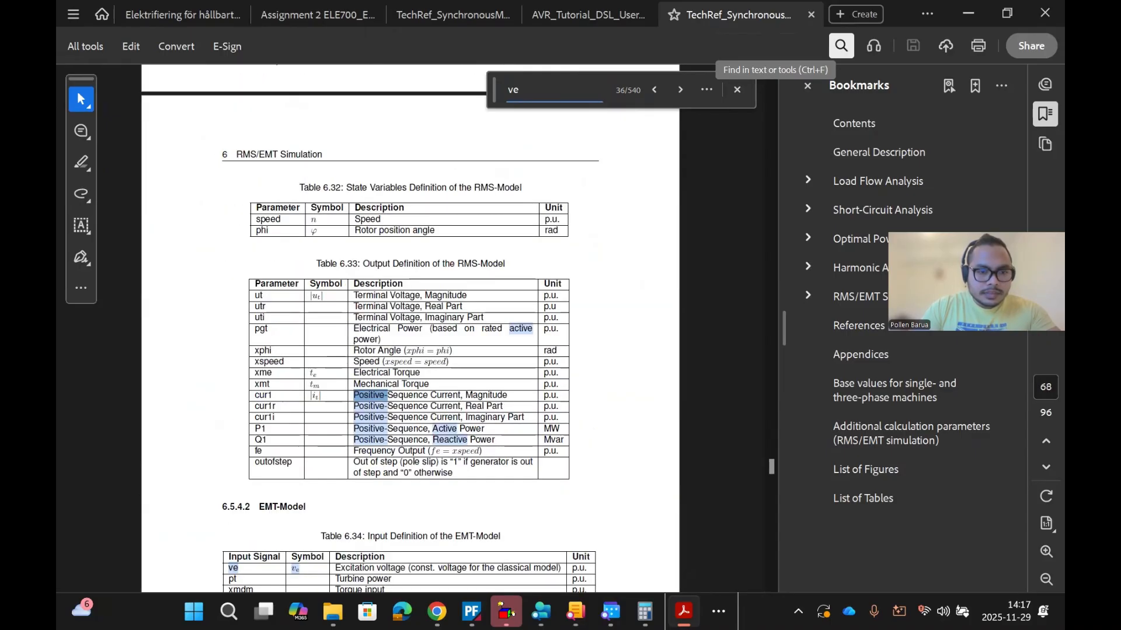
key(Return)
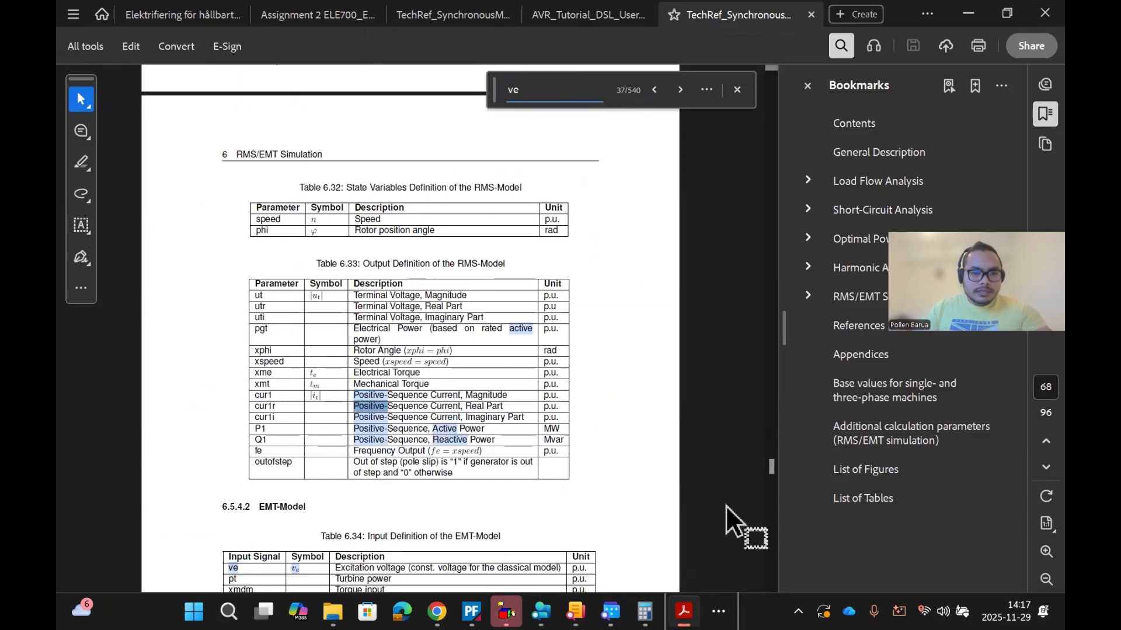
Step: Check the ve input signal in Table 6.34 of the EMT-Model section and switch back to the PowerFactory frame diagram
scroll(611, 405, down, 3)
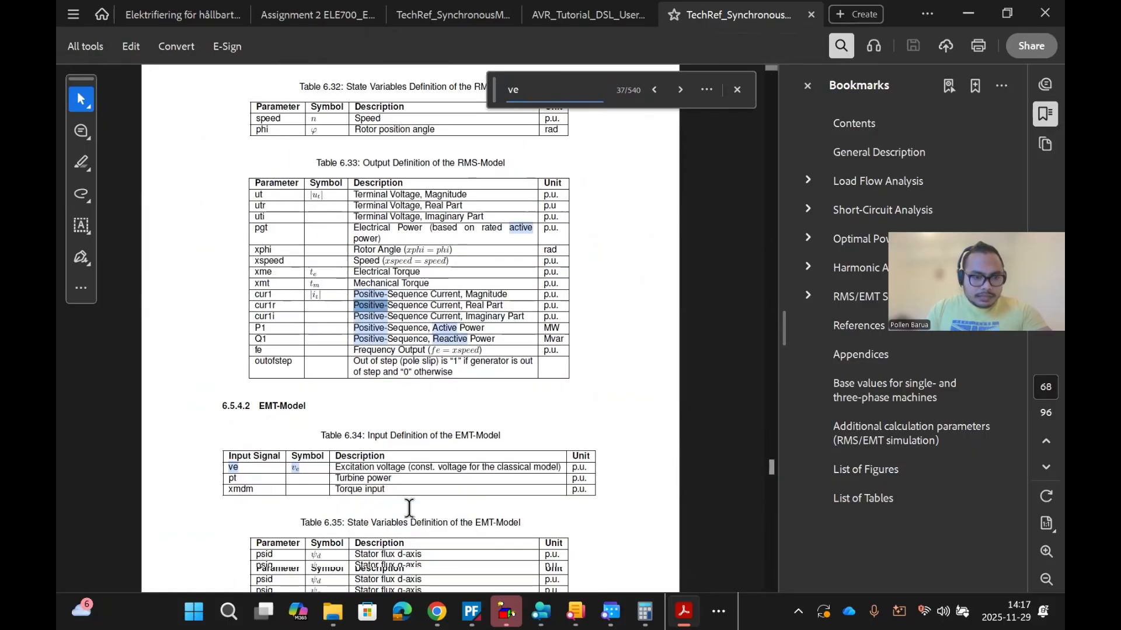
scroll(230, 449, down, 2)
ctrl+scroll(207, 440, up, 2)
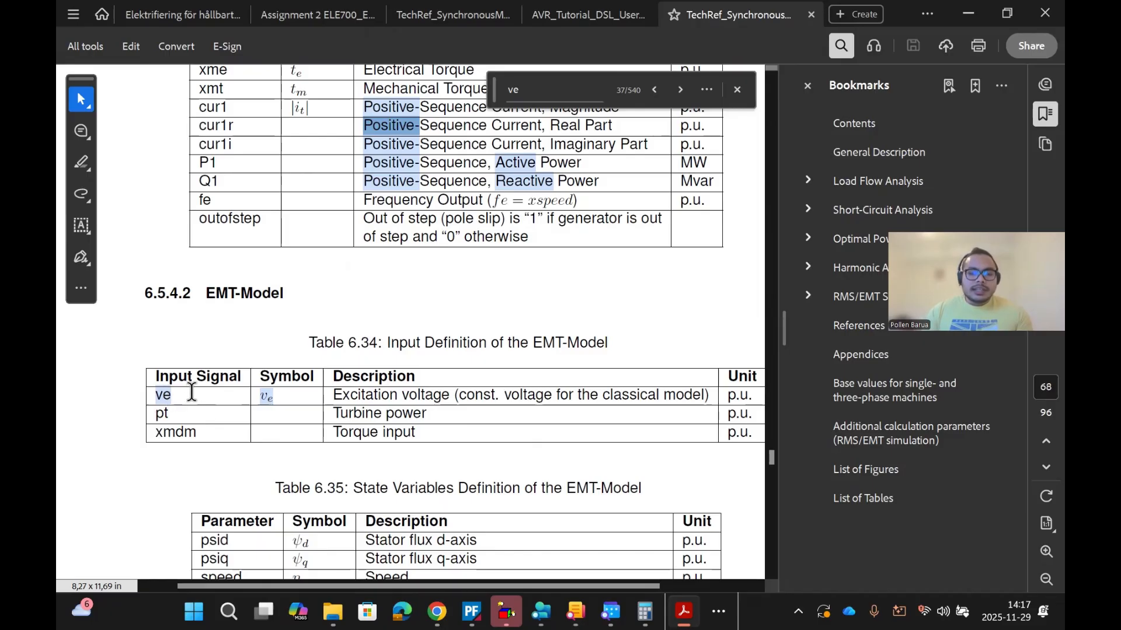
click(468, 607)
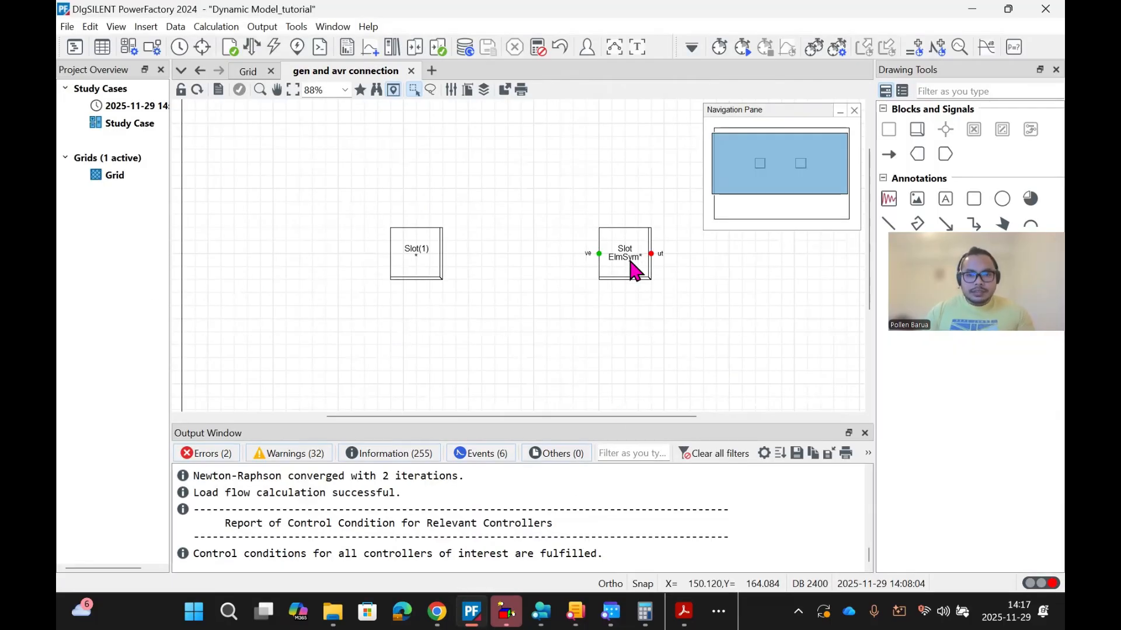
Step: Rename the generator slot with the ElmSym* class filter to Gen_400MVA
scroll(662, 259, up, 3)
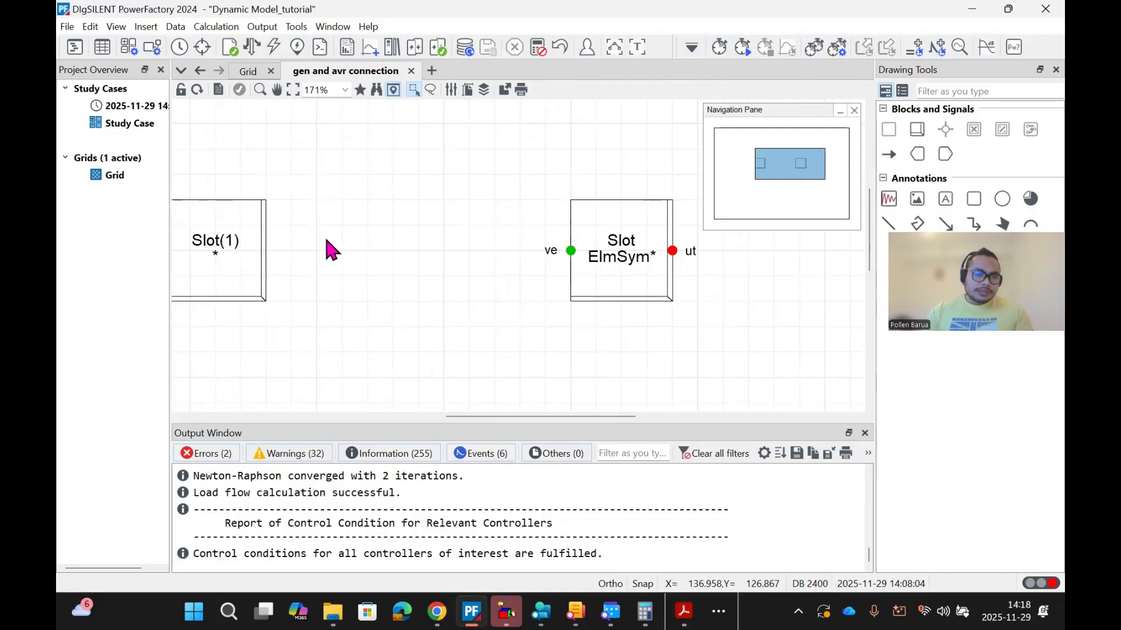
scroll(238, 252, down, 3)
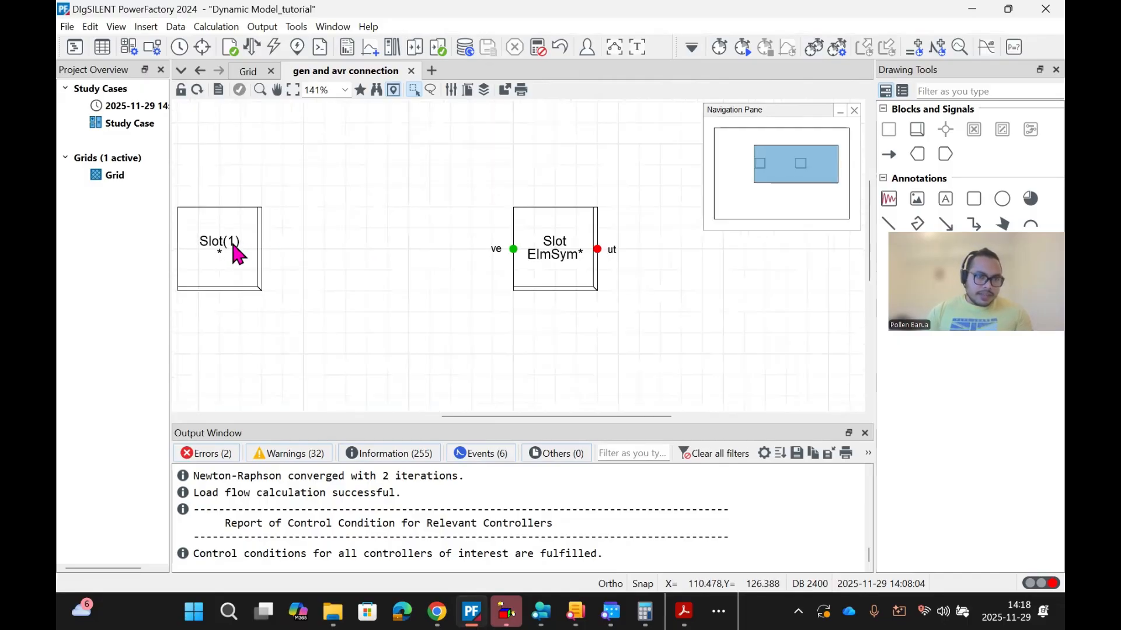
drag(446, 417, 390, 416)
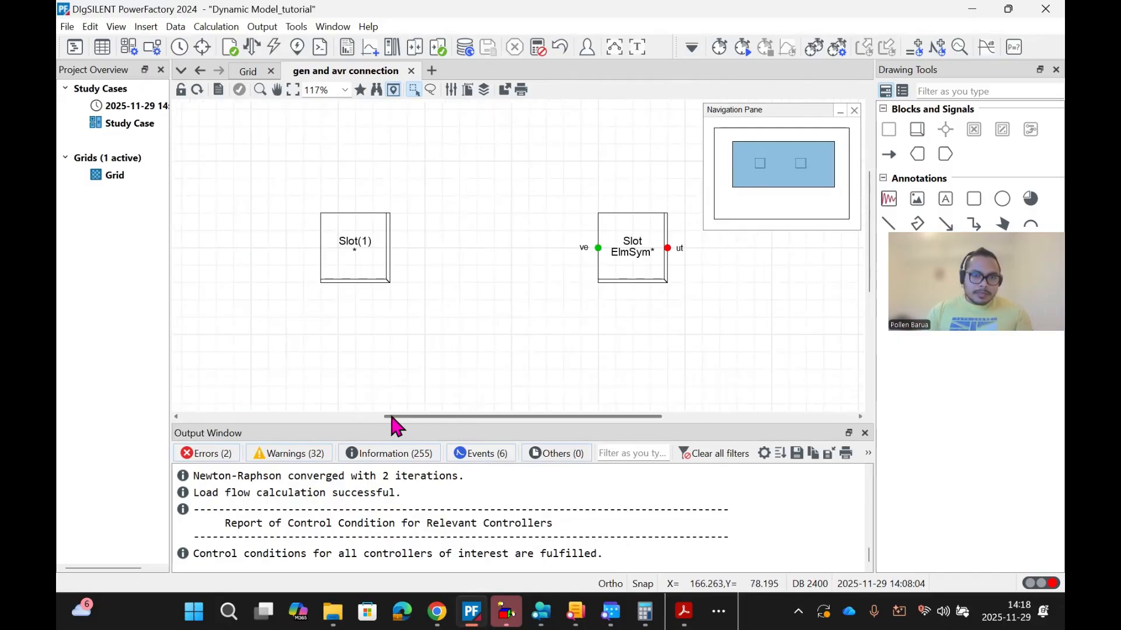
scroll(653, 245, up, 1)
double_click(652, 244)
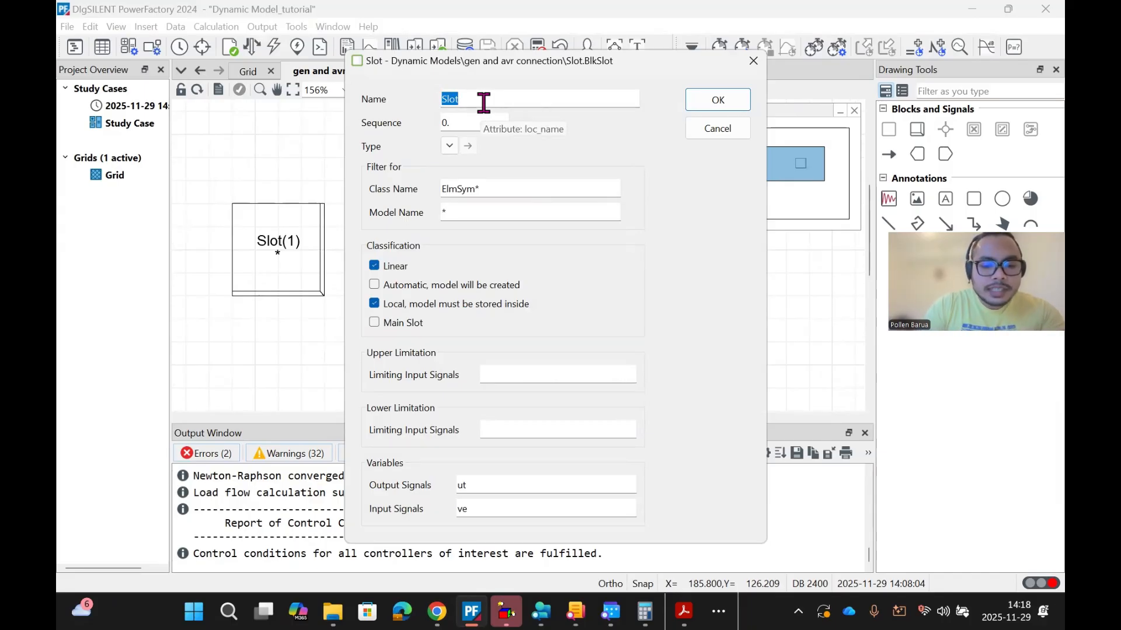
text(G)
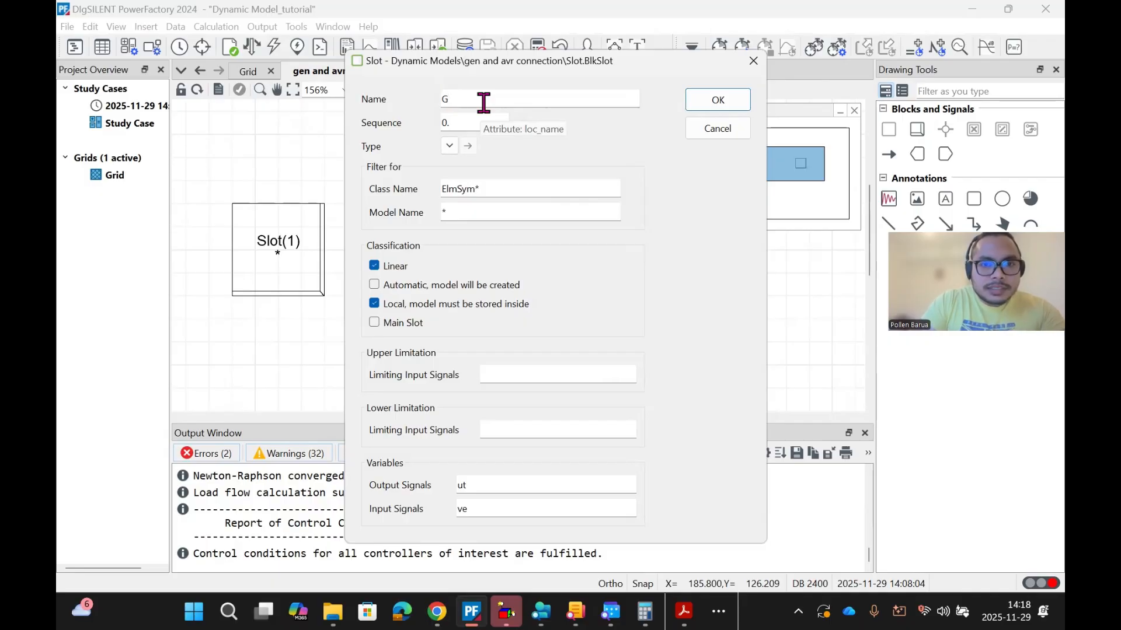
text(en)
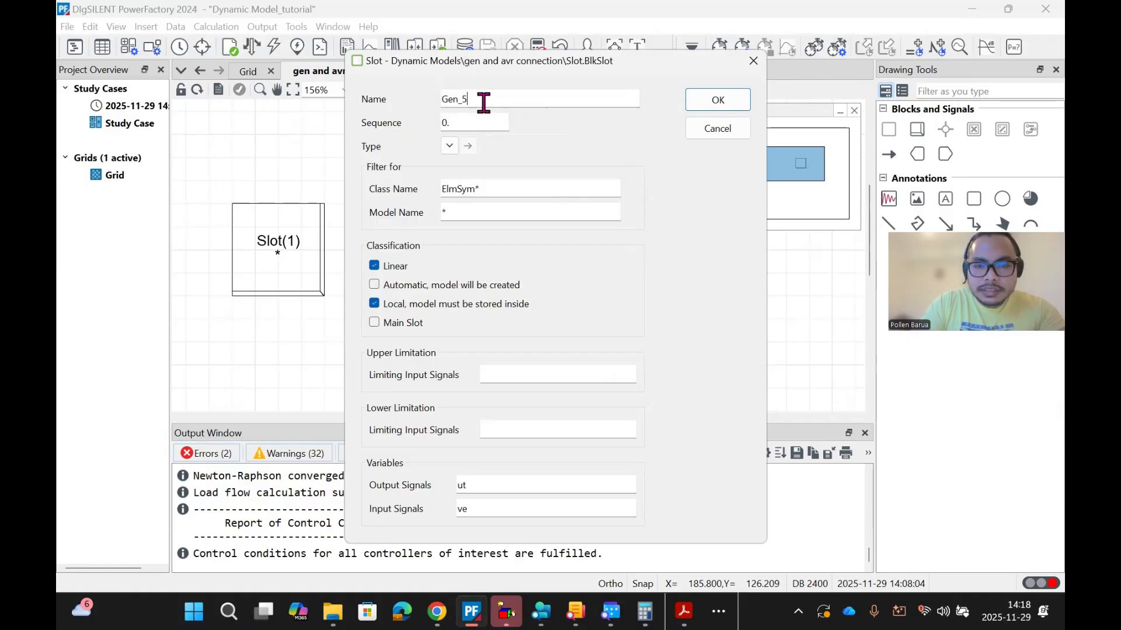
text(_400)
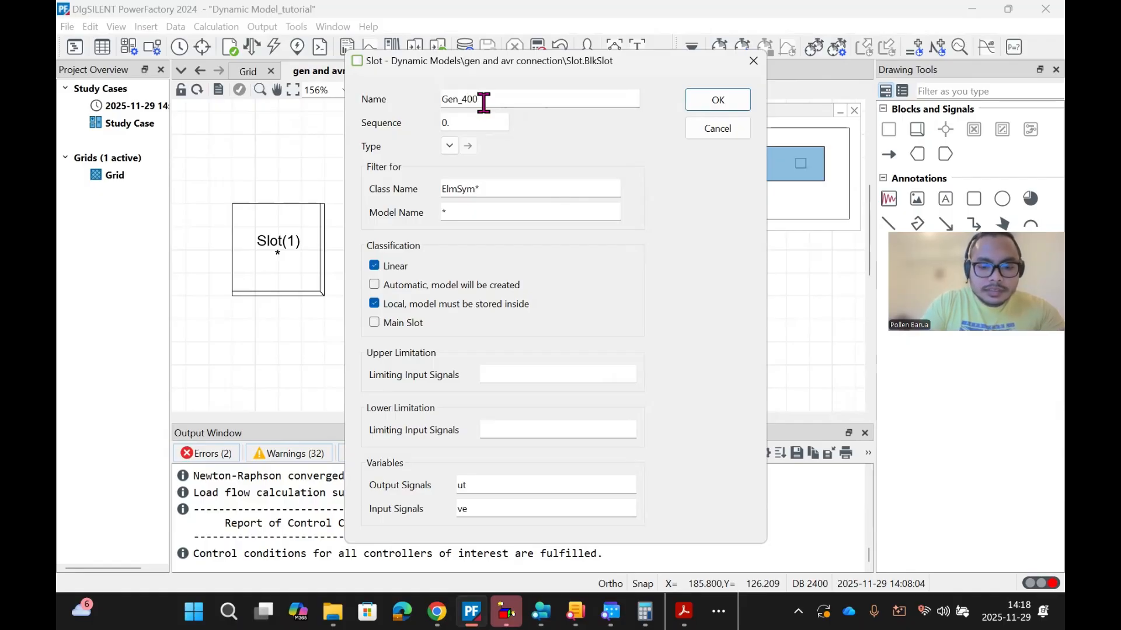
text(MVA)
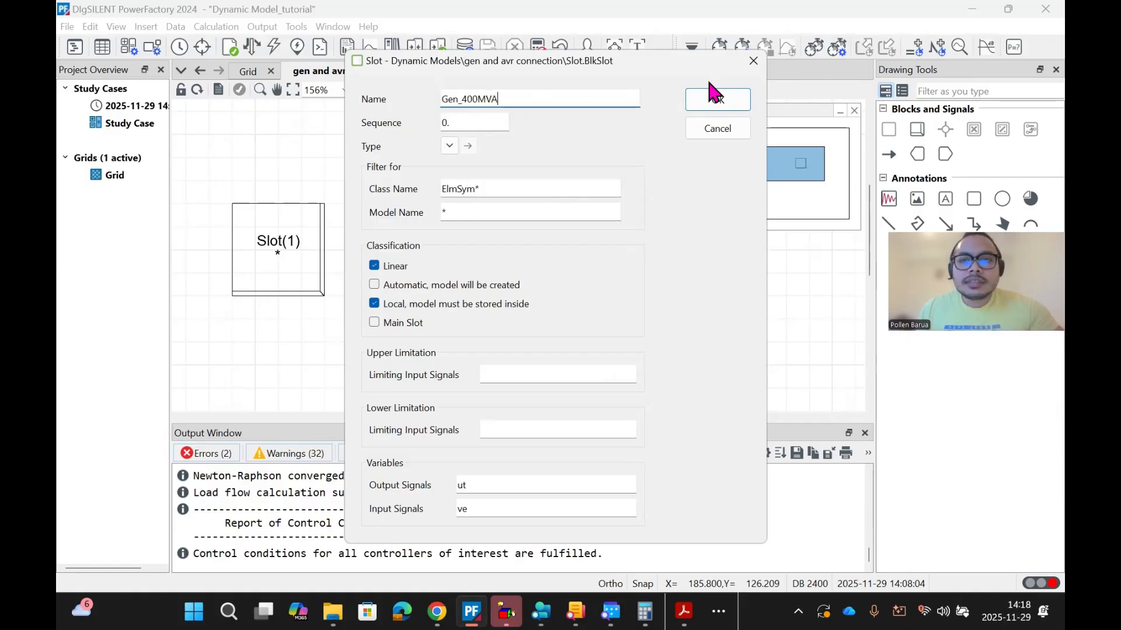
click(719, 101)
click(638, 315)
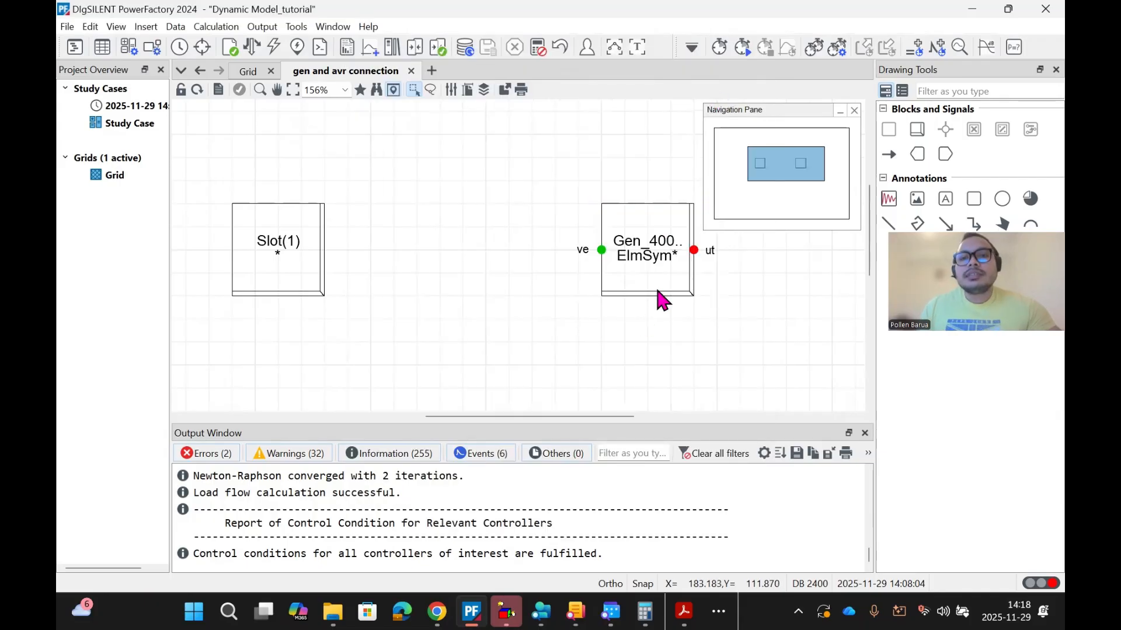
Step: Enlarge the Gen_400MVA slot from its lower-left corner to fit its full name and close the diagram's navigation pane
click(673, 270)
drag(602, 296, 579, 319)
click(517, 358)
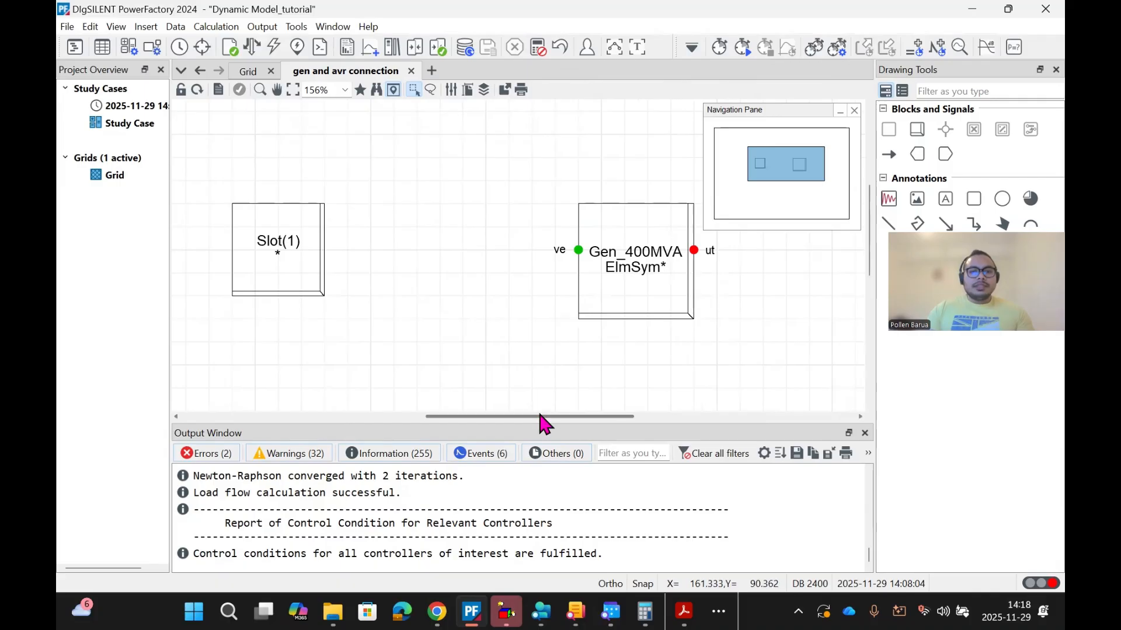
drag(537, 415, 518, 418)
scroll(533, 342, down, 2)
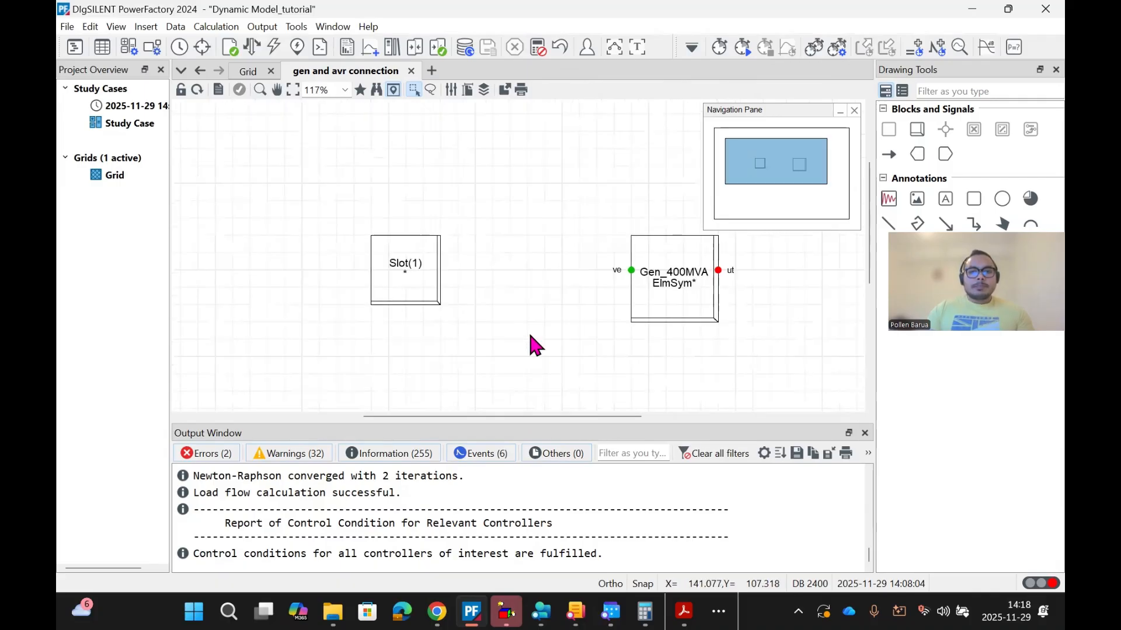
click(854, 110)
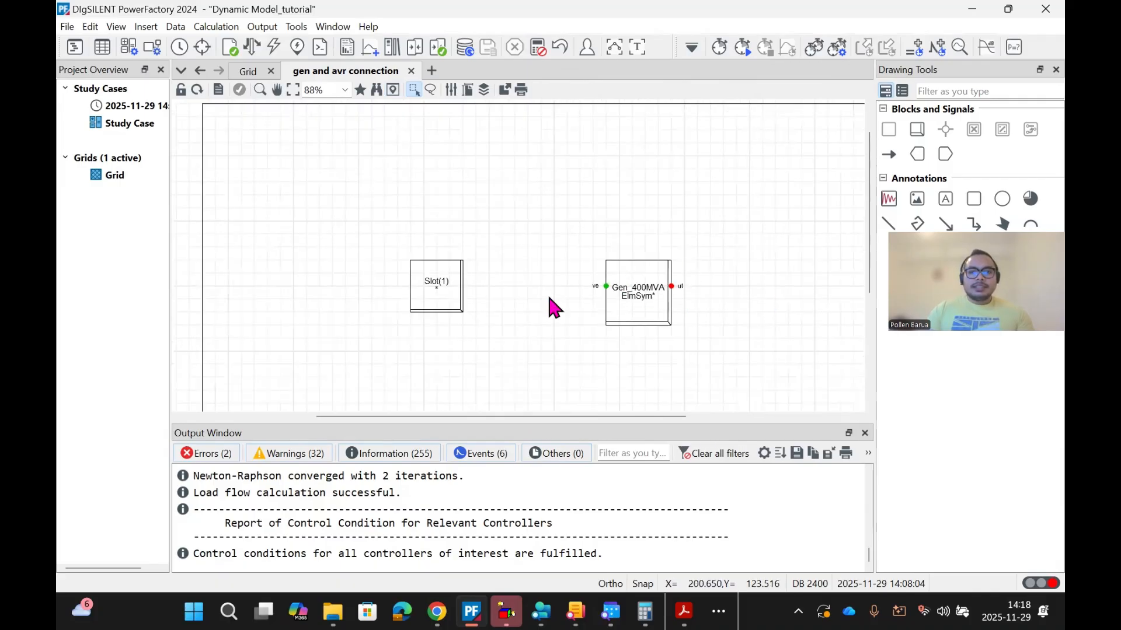
Step: Name the remaining unnamed slot AVR and set its class name filter to ElmDsl*
scroll(394, 284, up, 1)
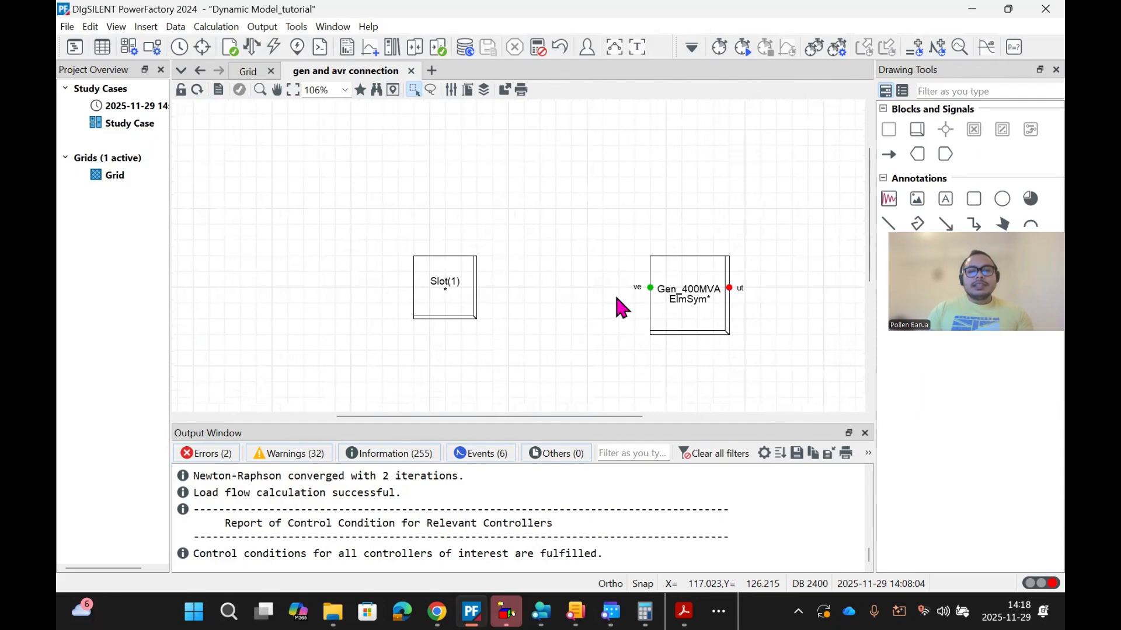
double_click(455, 295)
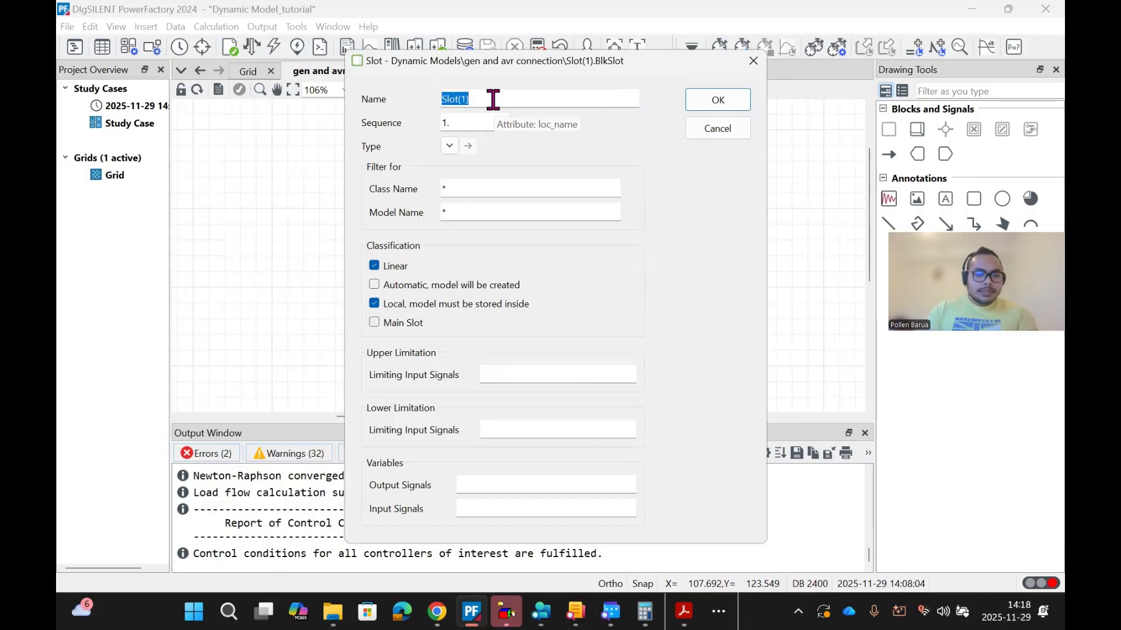
text(AVR)
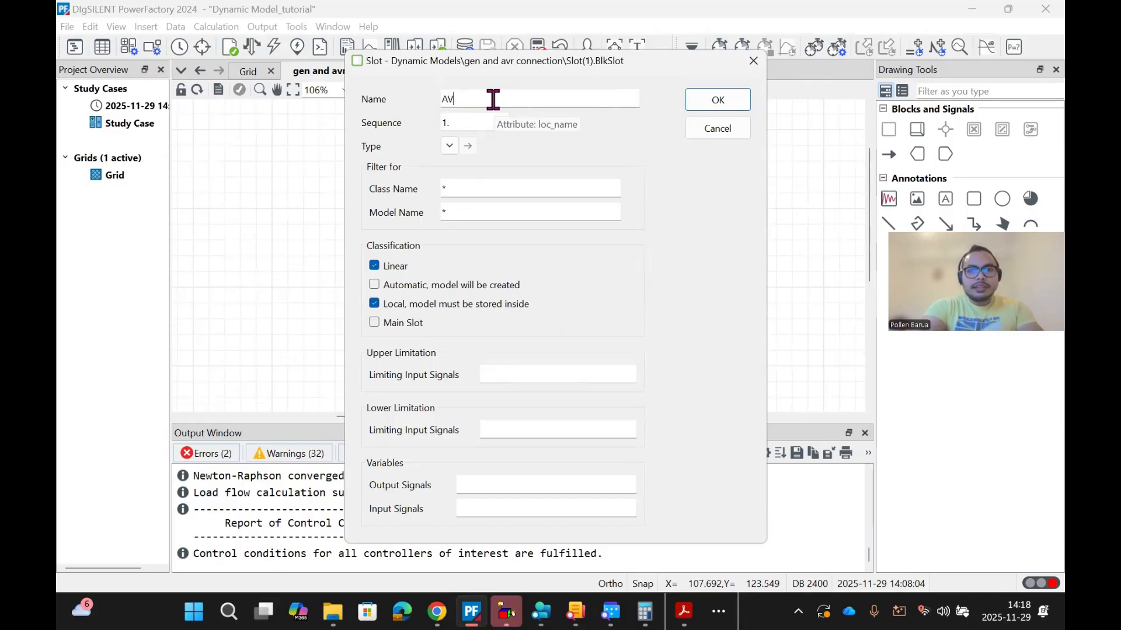
click(447, 188)
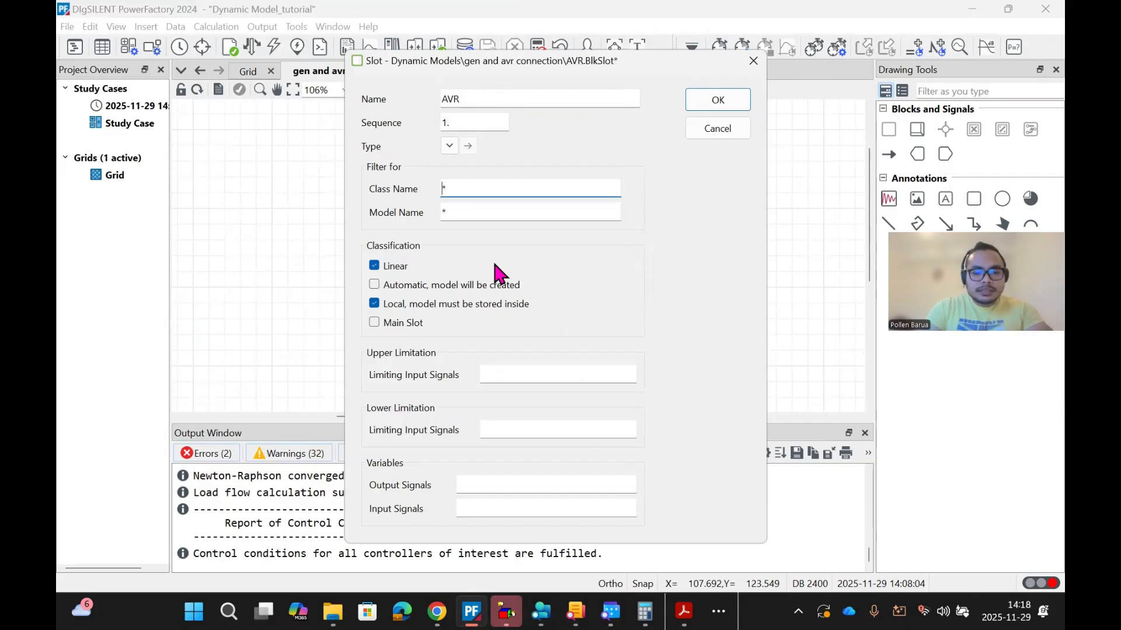
text(ElmDsl)
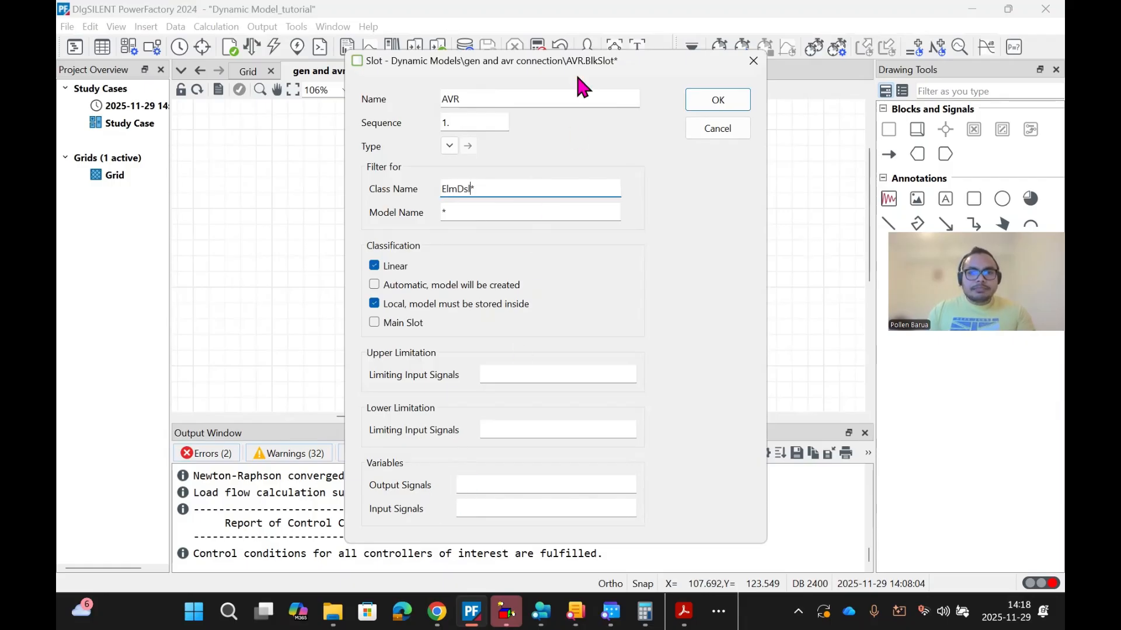
drag(582, 69, 737, 89)
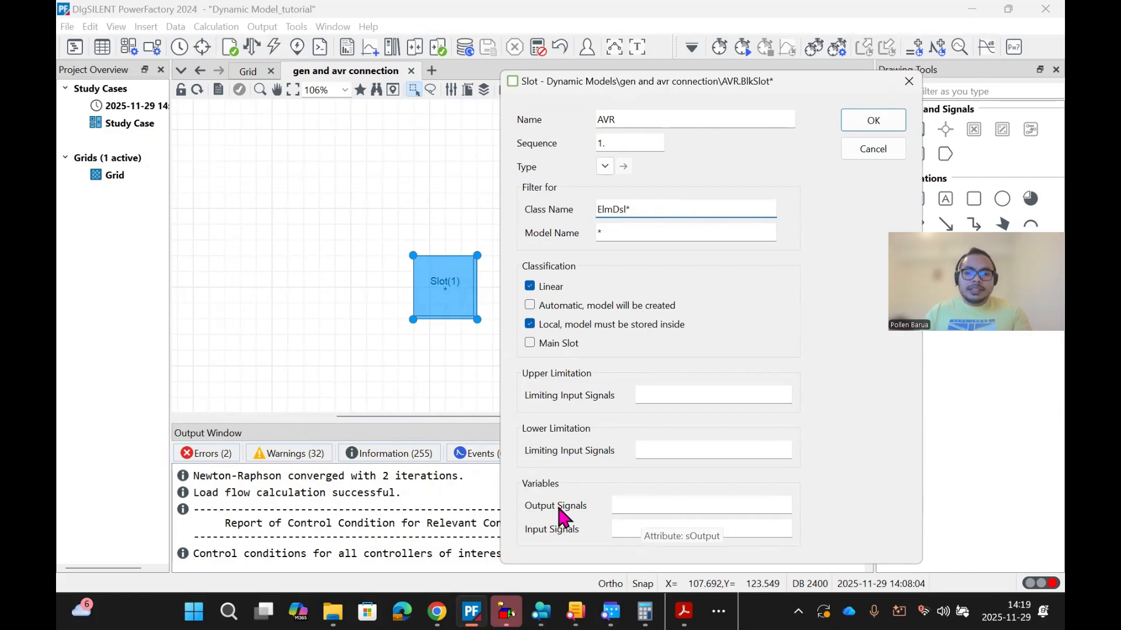
Step: Define Efd as the AVR slot's output signal and Vt as its input signal, and apply the slot settings
click(632, 506)
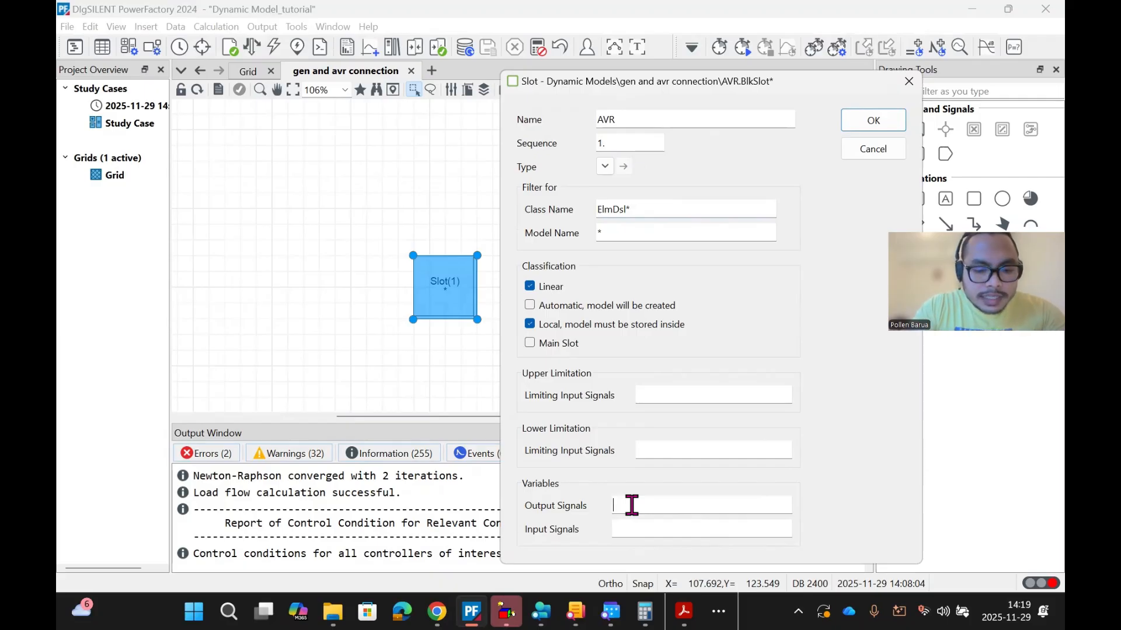
text(E)
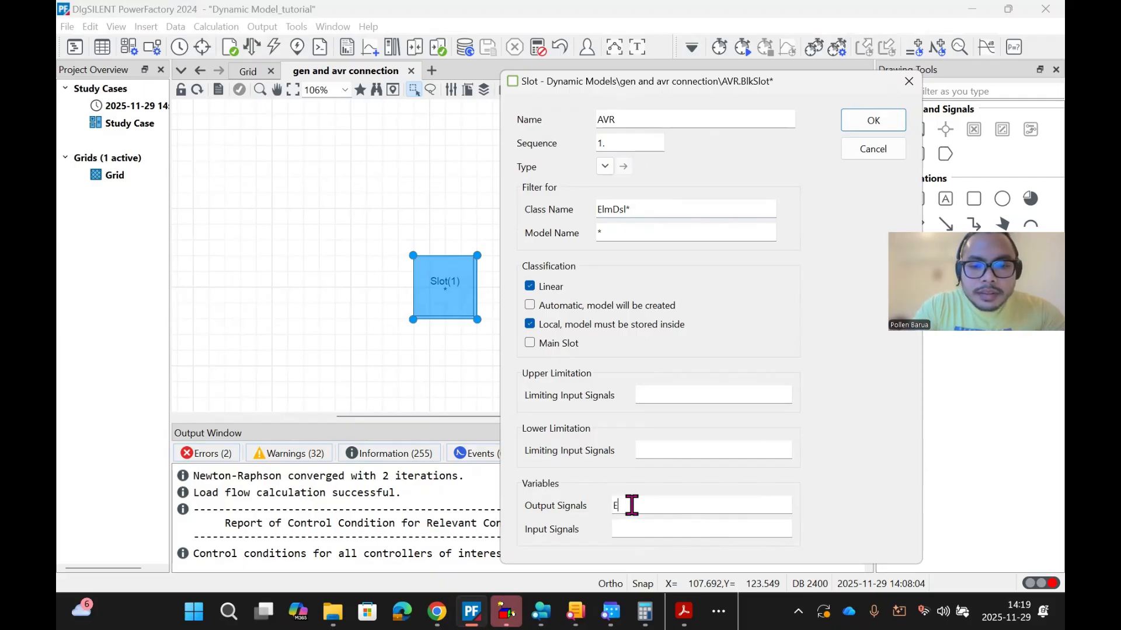
text(fd)
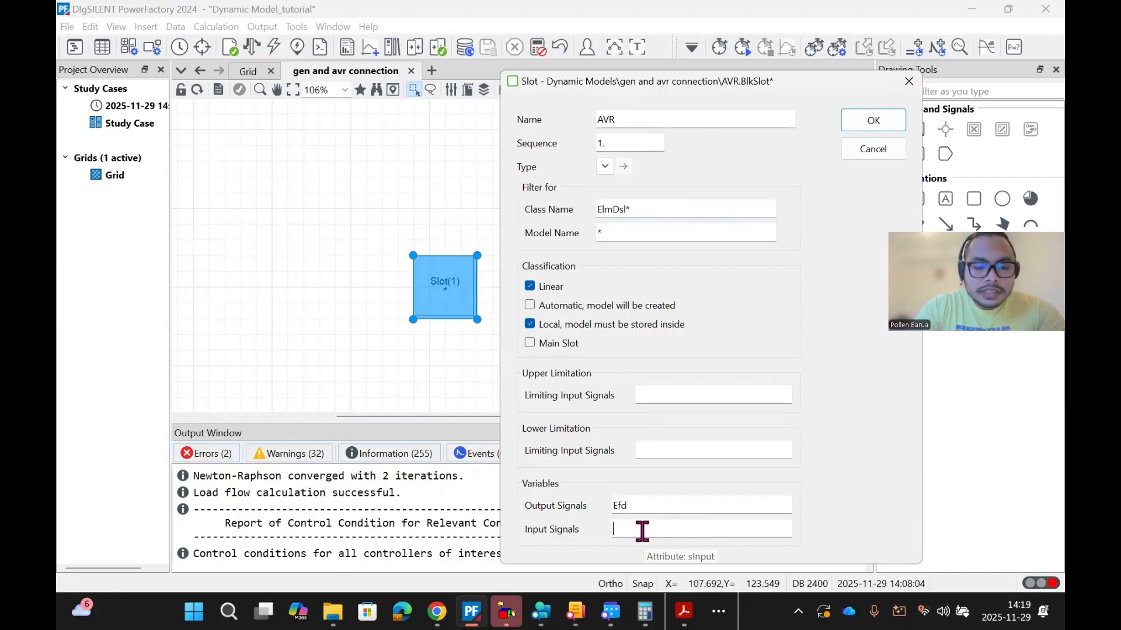
text(ut)
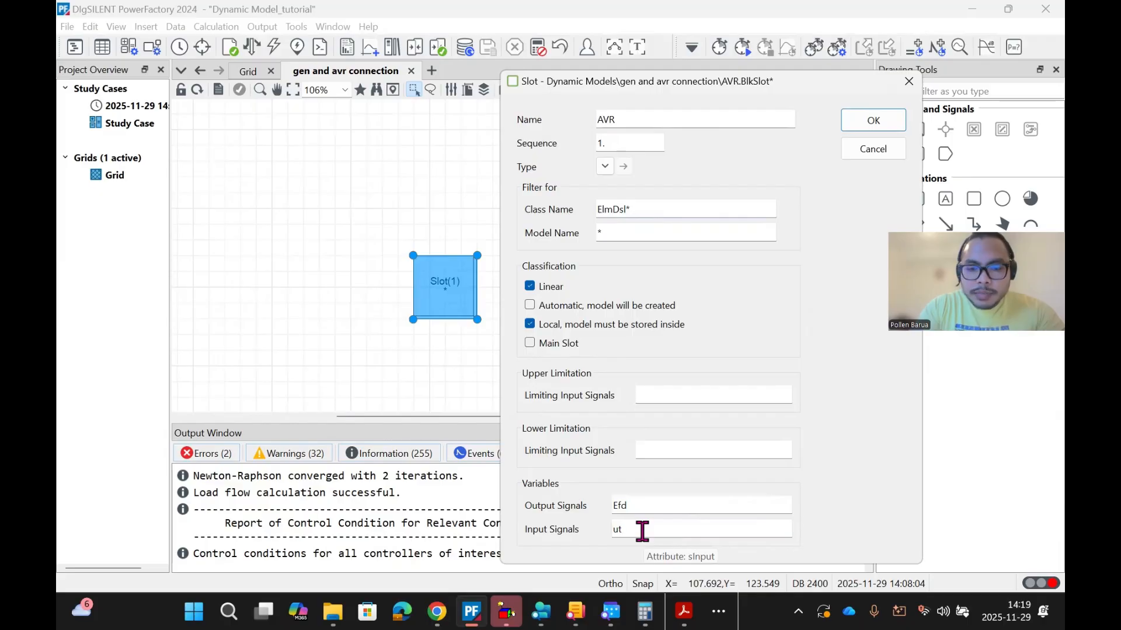
key(BackSpace)
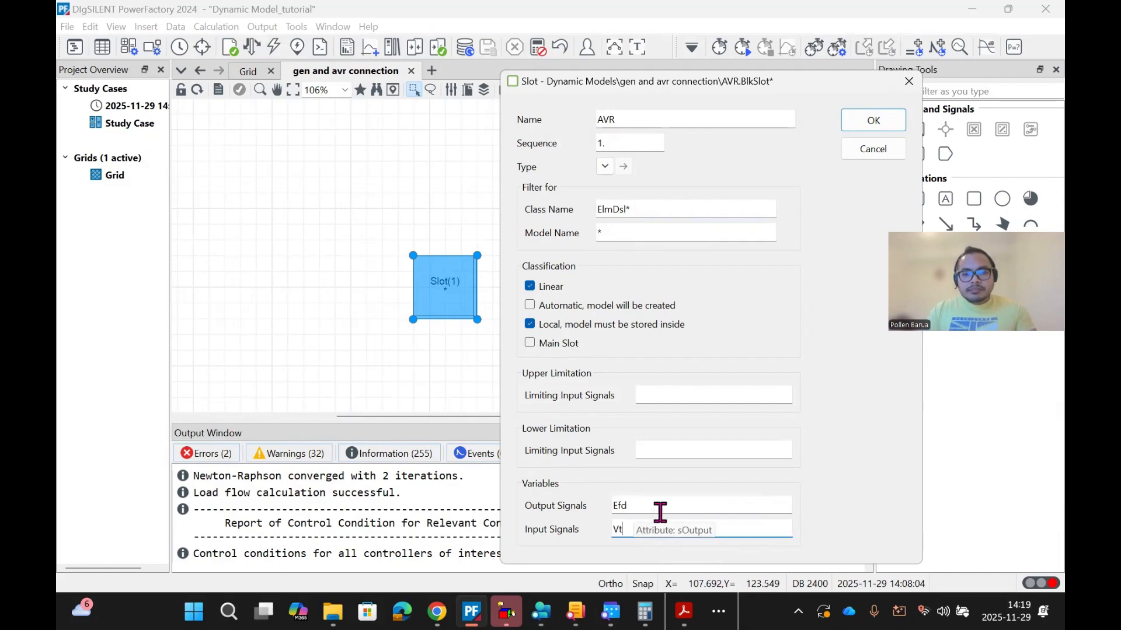
click(640, 530)
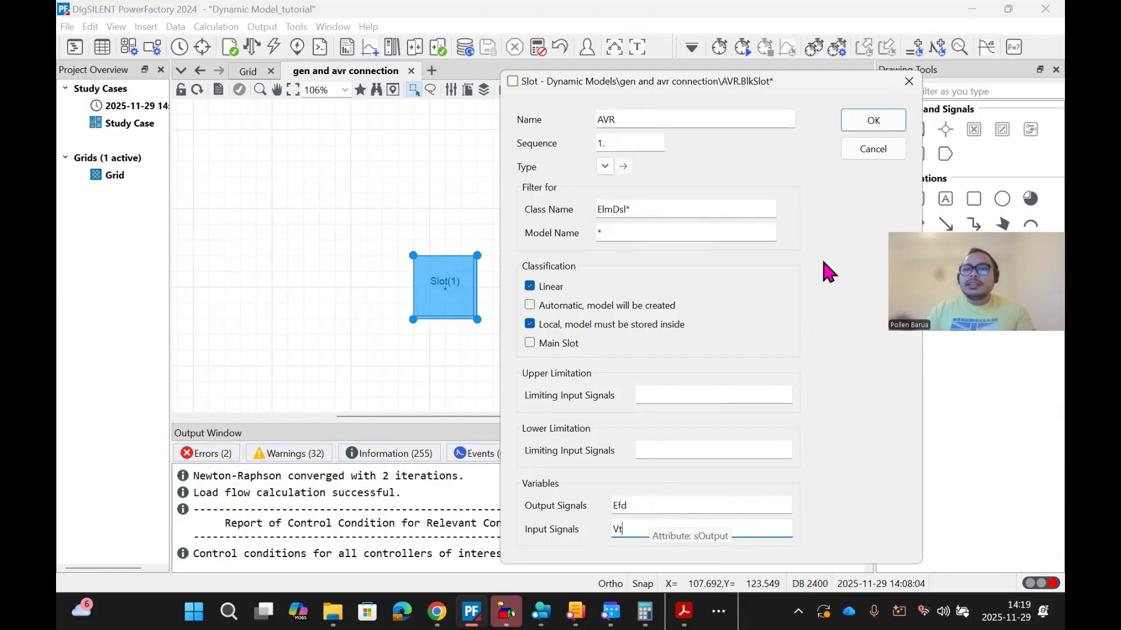
click(887, 124)
click(576, 345)
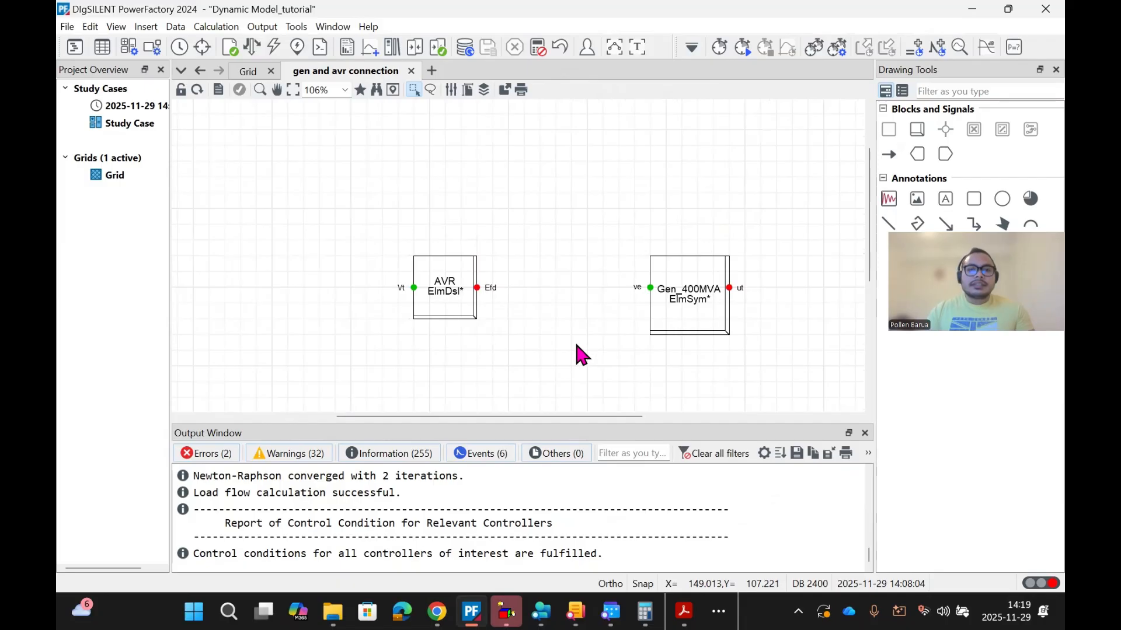
Step: Draw a signal line from the AVR slot's Efd output to the generator slot's ve input
click(890, 158)
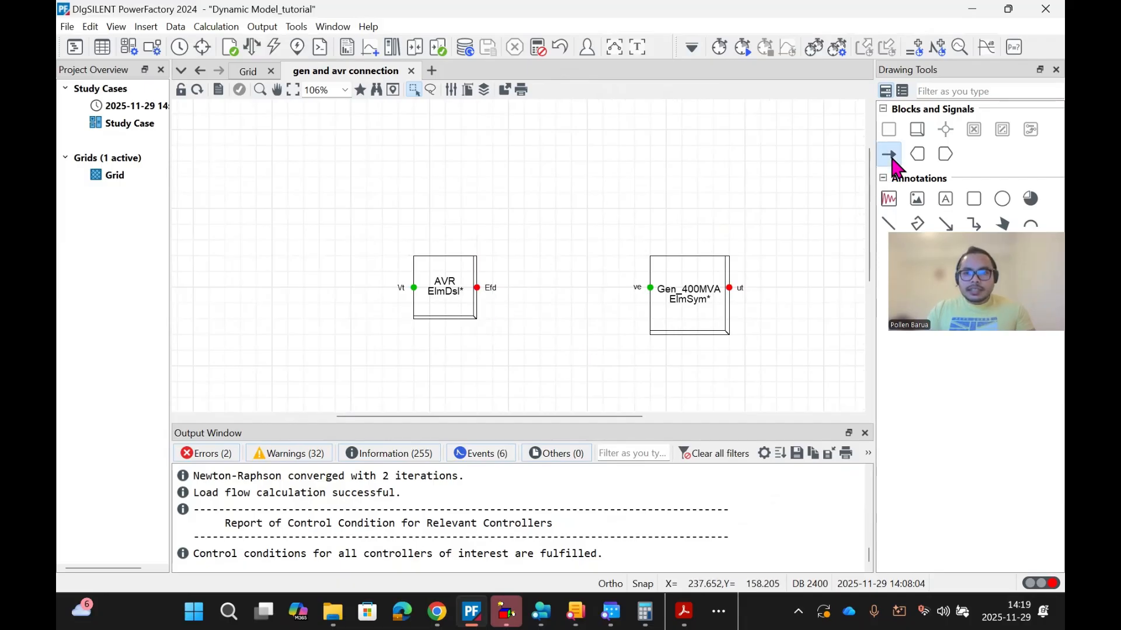
click(476, 290)
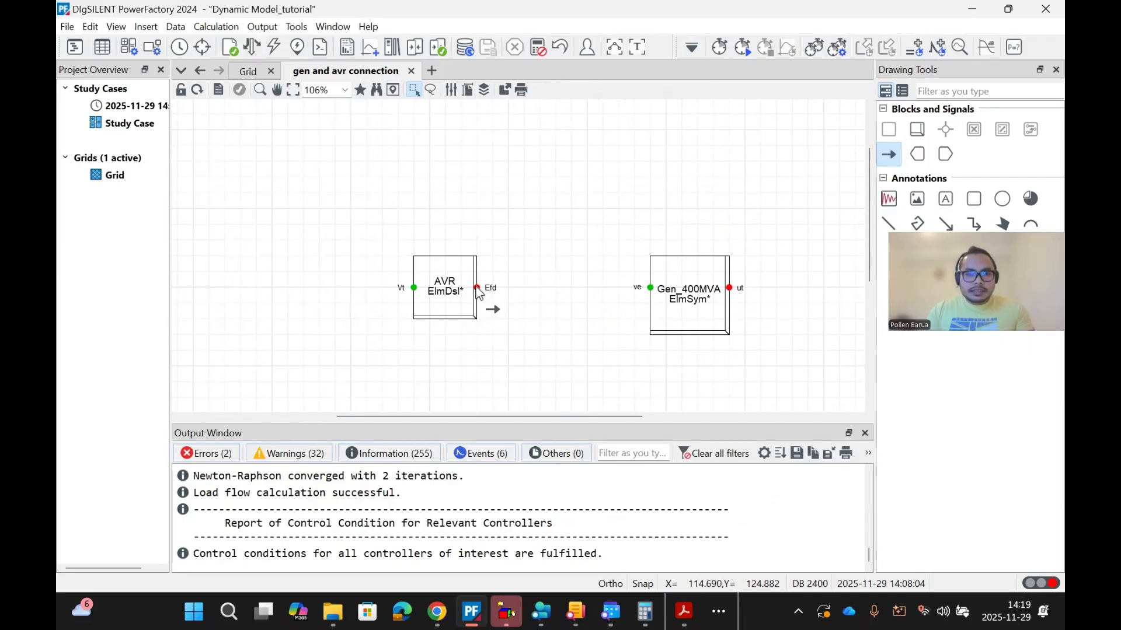
click(649, 289)
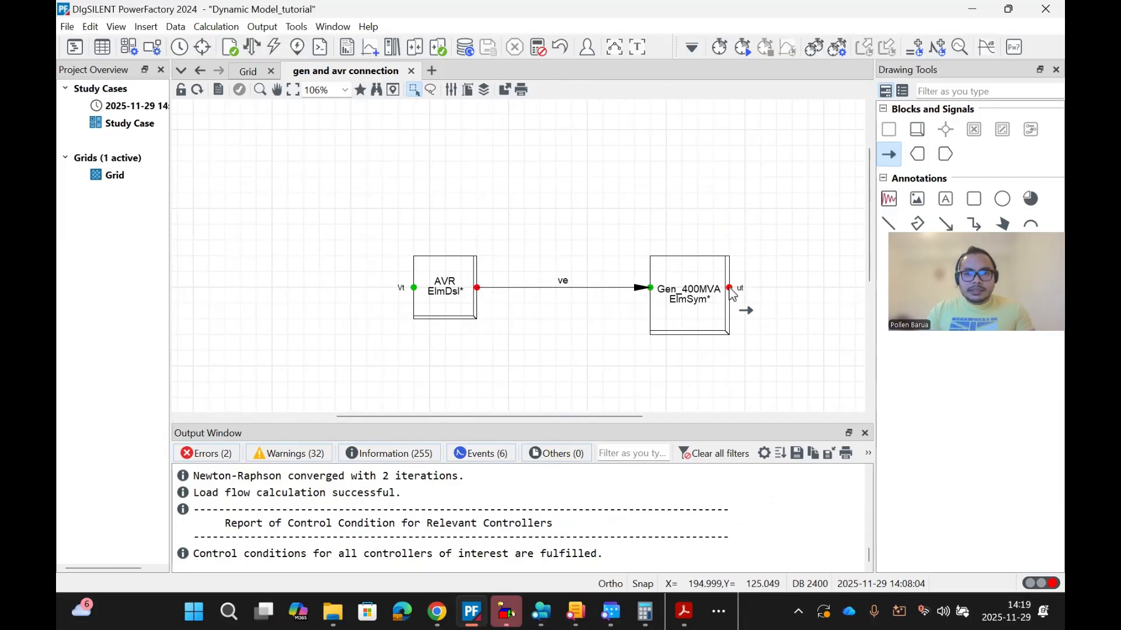
Step: Draw a feedback signal from the generator's ut output, routed below both slots, to the AVR's Vt input
click(730, 288)
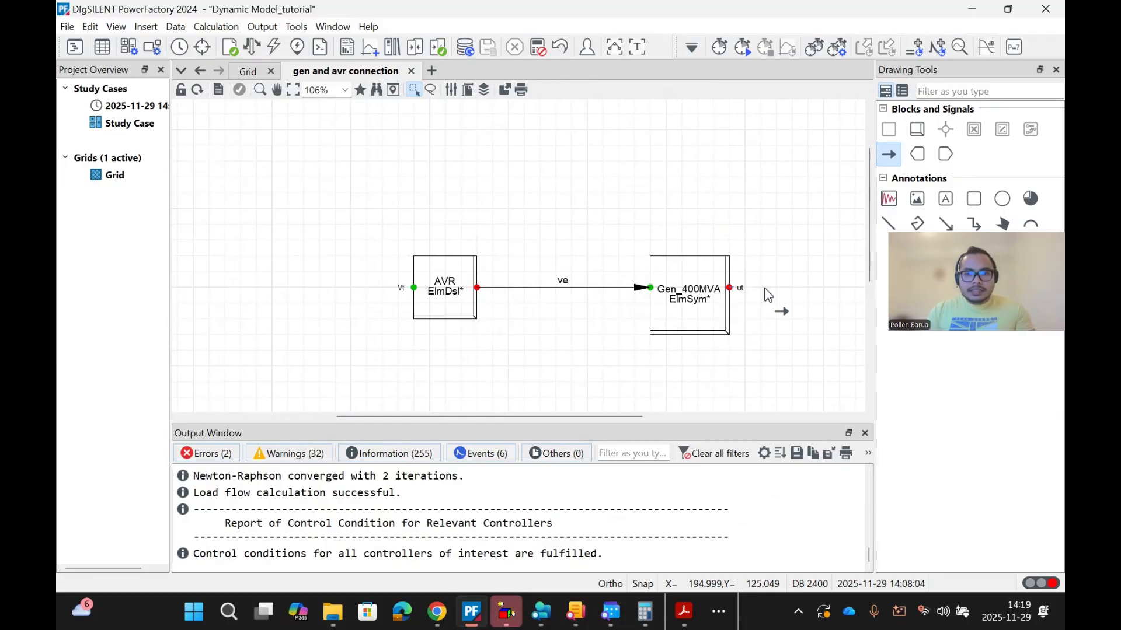
click(795, 288)
click(351, 366)
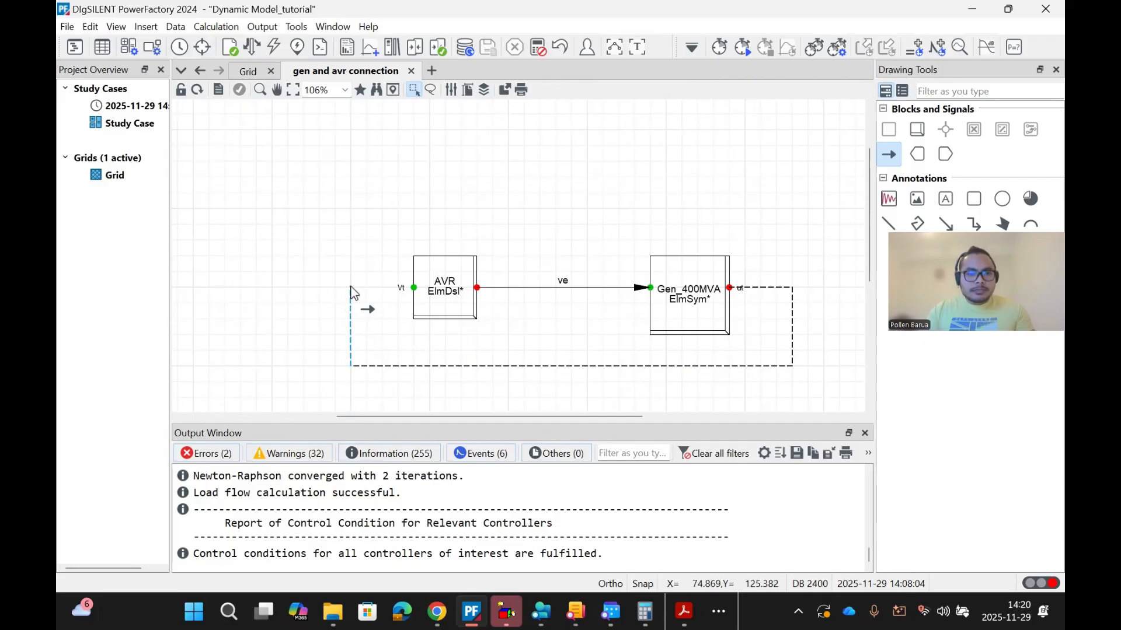
click(351, 288)
click(413, 288)
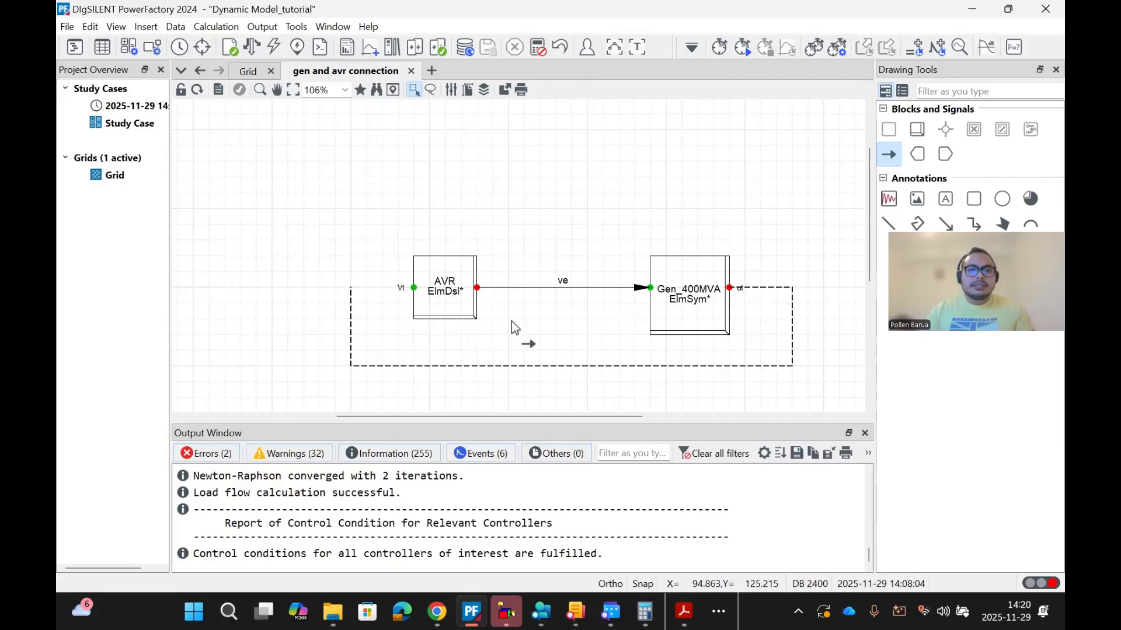
key(Escape)
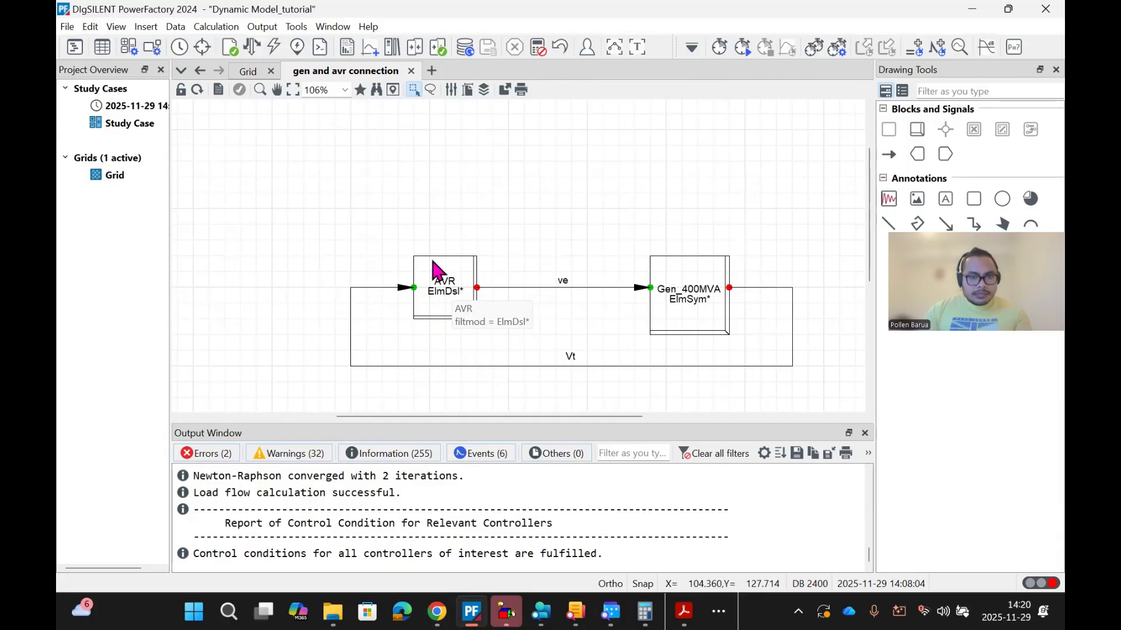
Step: Create a dynamic model diagram of the DSL model type, named AVR_tutorial
scroll(390, 216, up, 2)
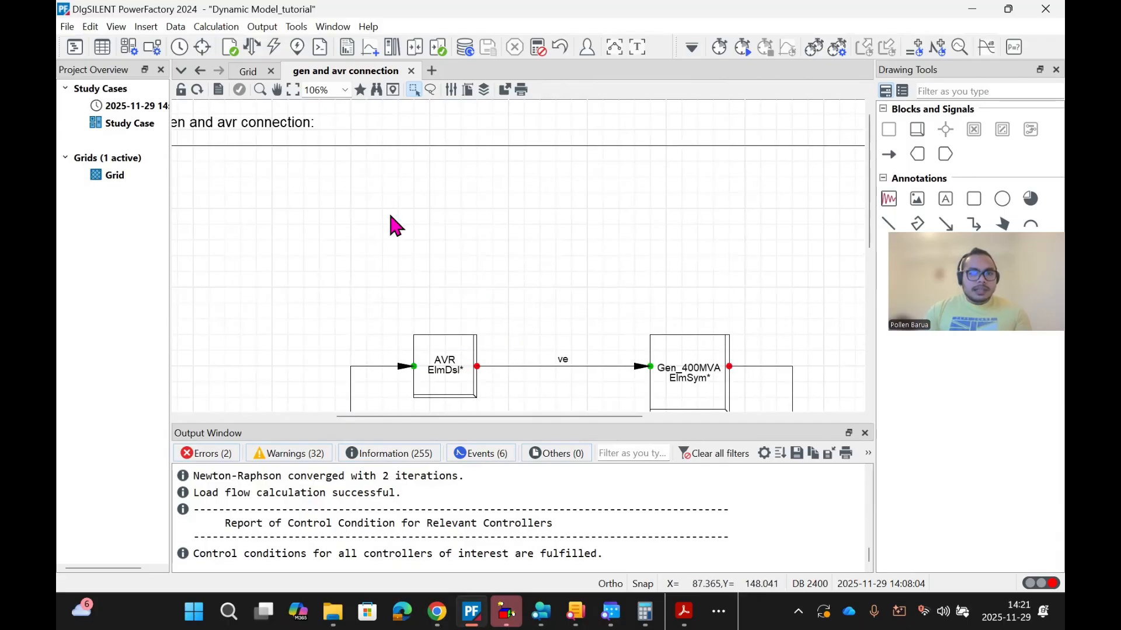
scroll(391, 222, down, 2)
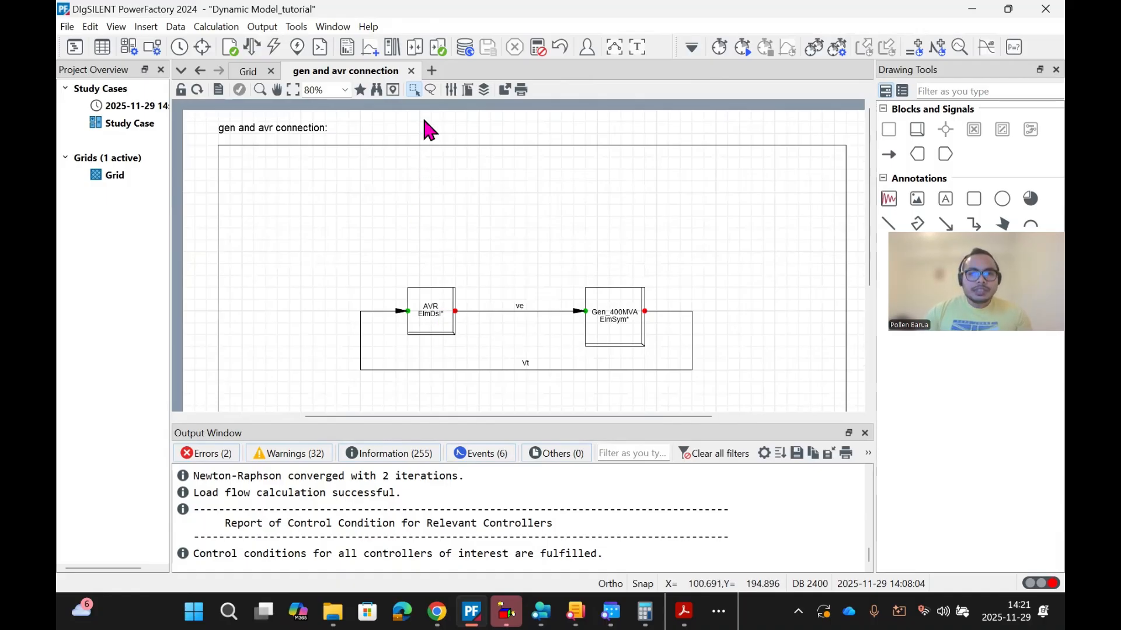
click(431, 70)
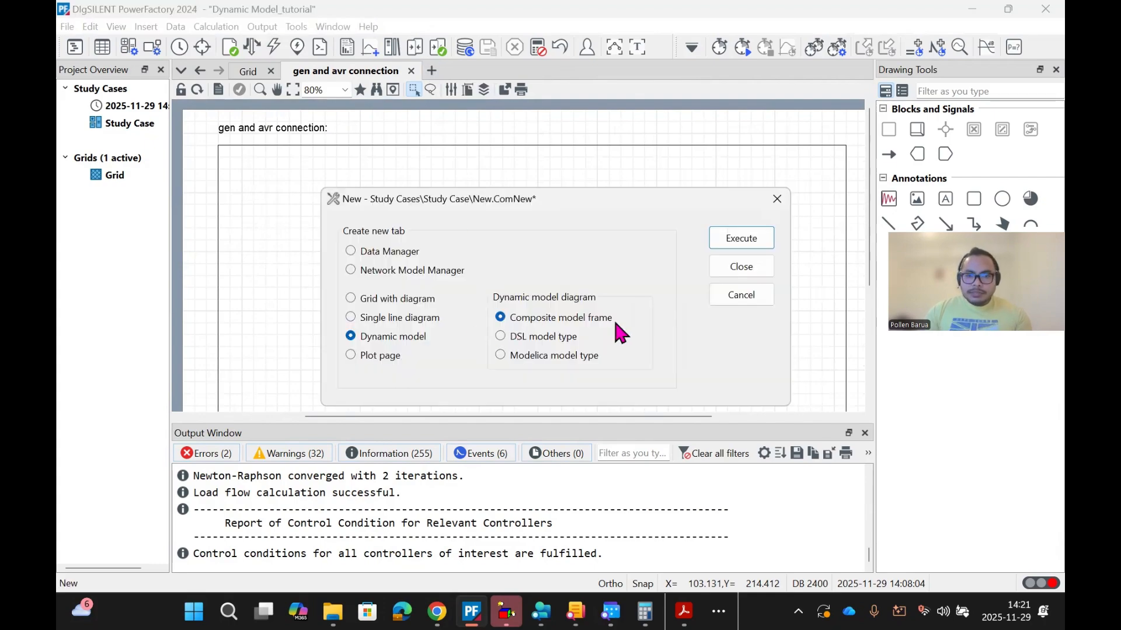
click(500, 336)
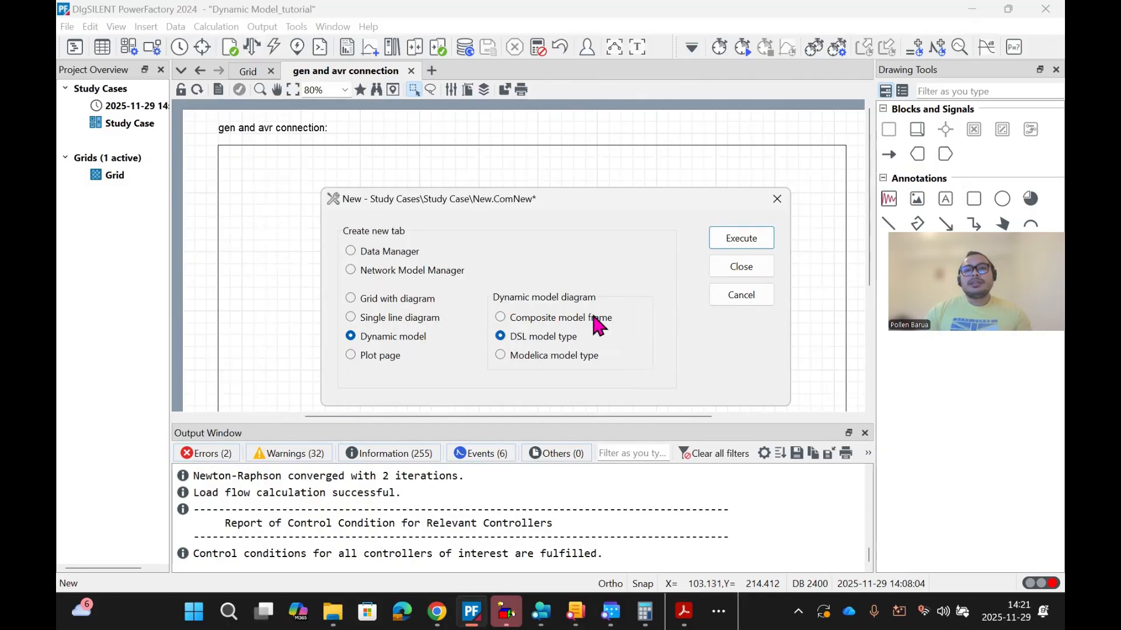
click(729, 239)
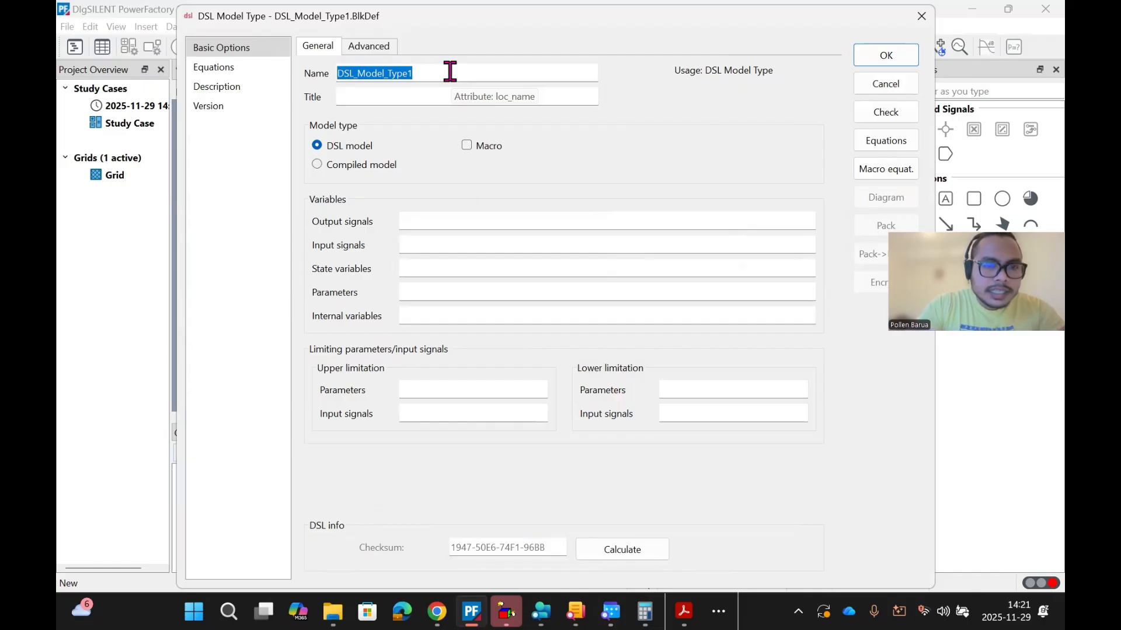
text(AVR_tutot)
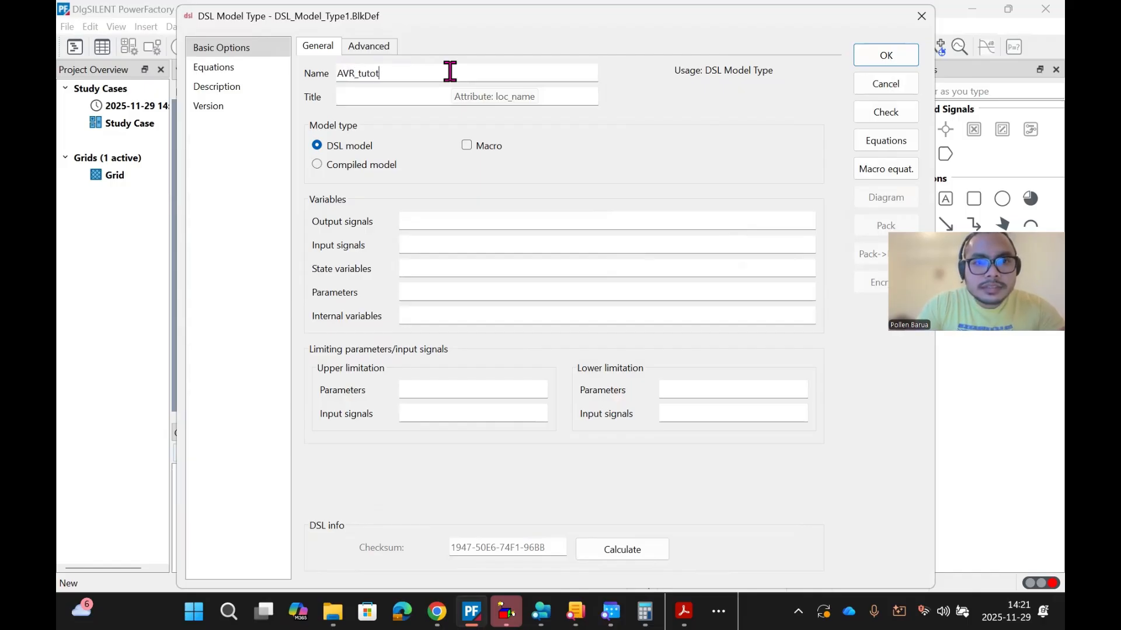
key(BackSpace)
text(r)
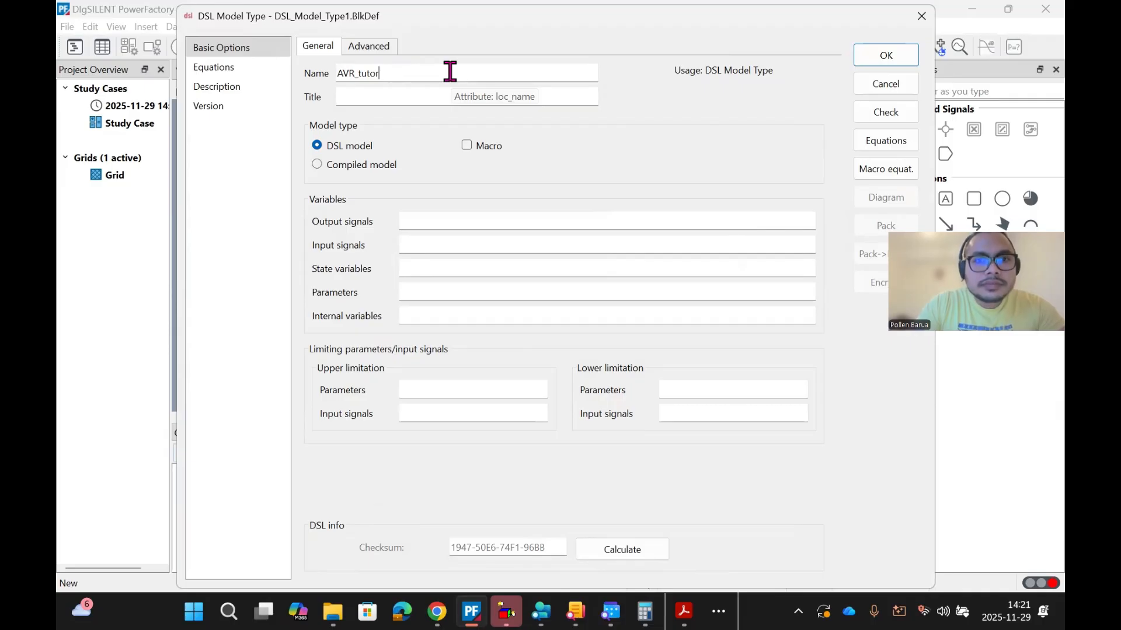
text(ial)
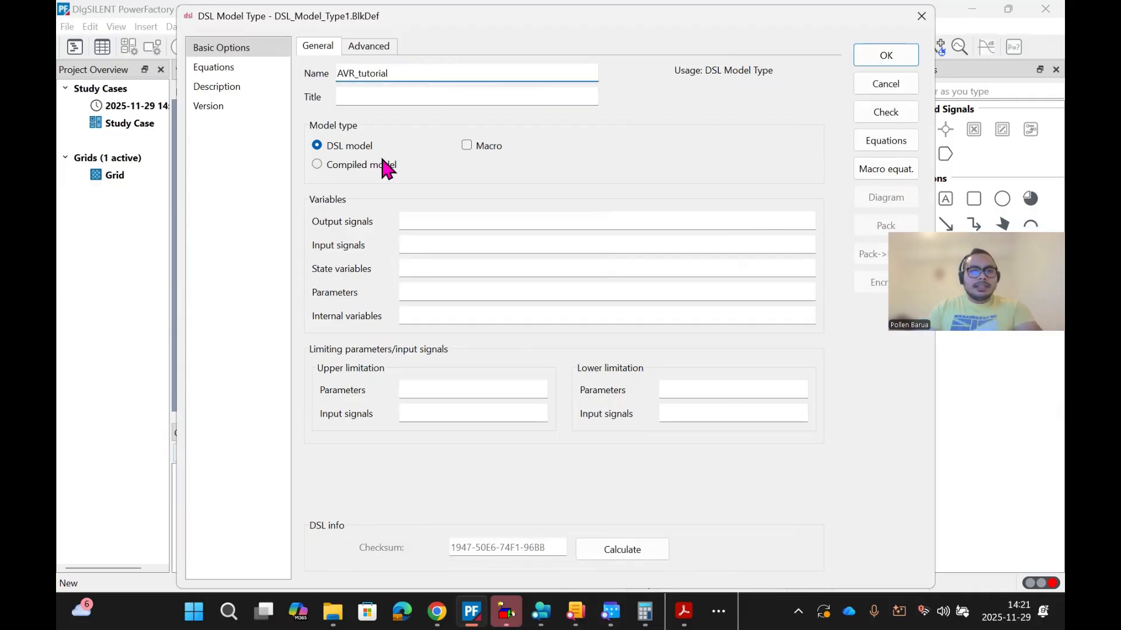
click(882, 56)
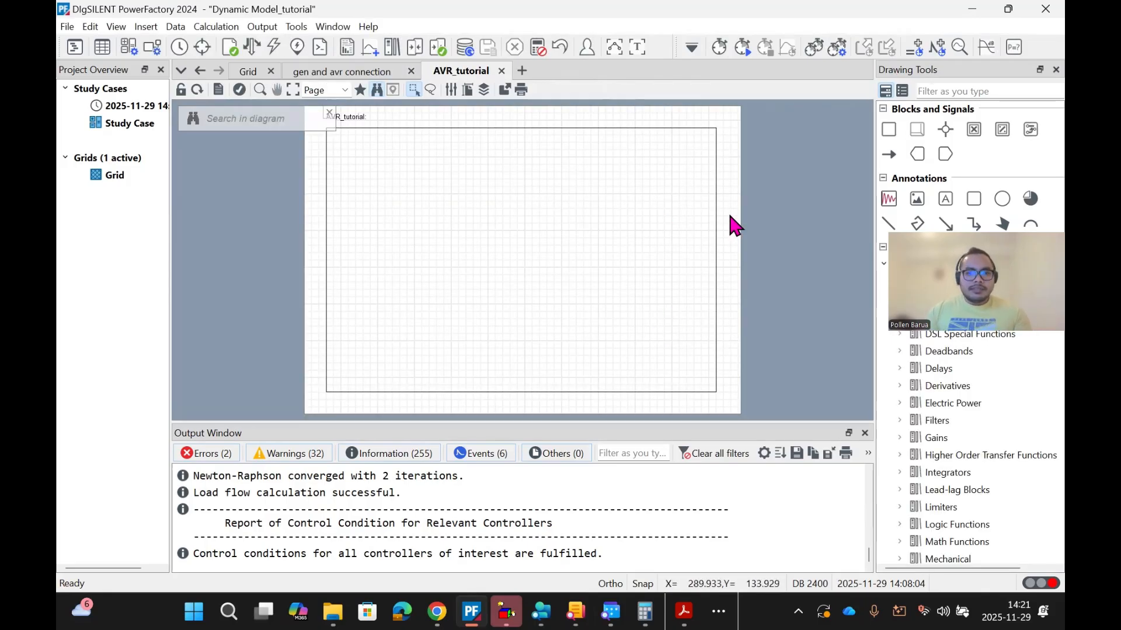
Step: Place a summation point in the upper-left area of the AVR_tutorial diagram, just inside the frame
click(949, 129)
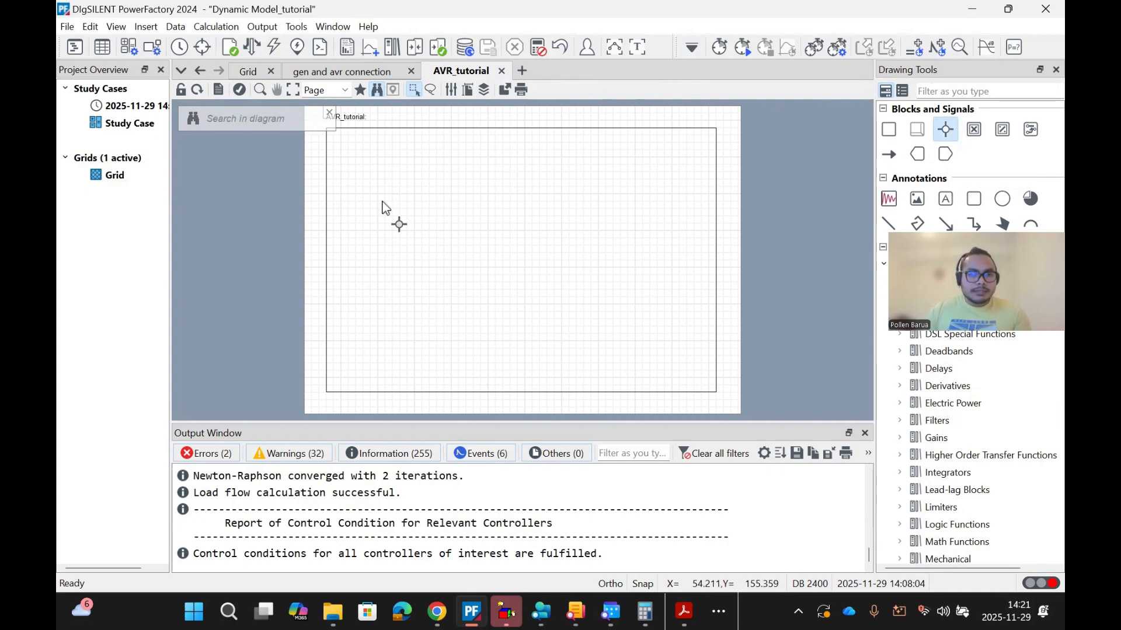
scroll(368, 204, up, 1)
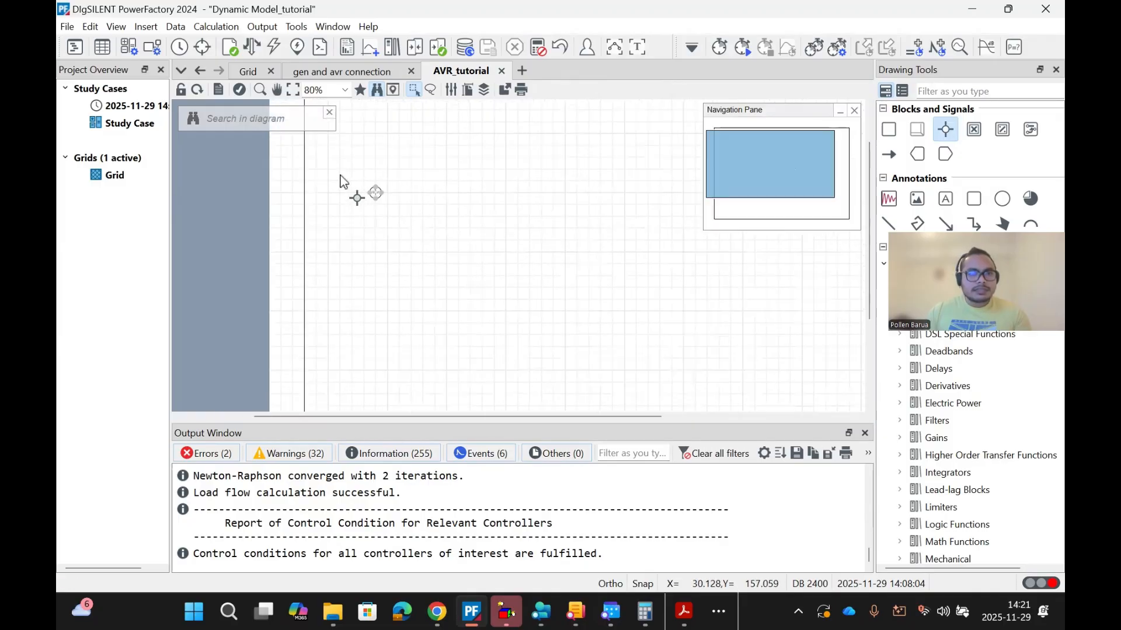
click(854, 111)
Step: Draw a horizontal input signal from the diagram frame's left border to the summation point's left connection
click(888, 155)
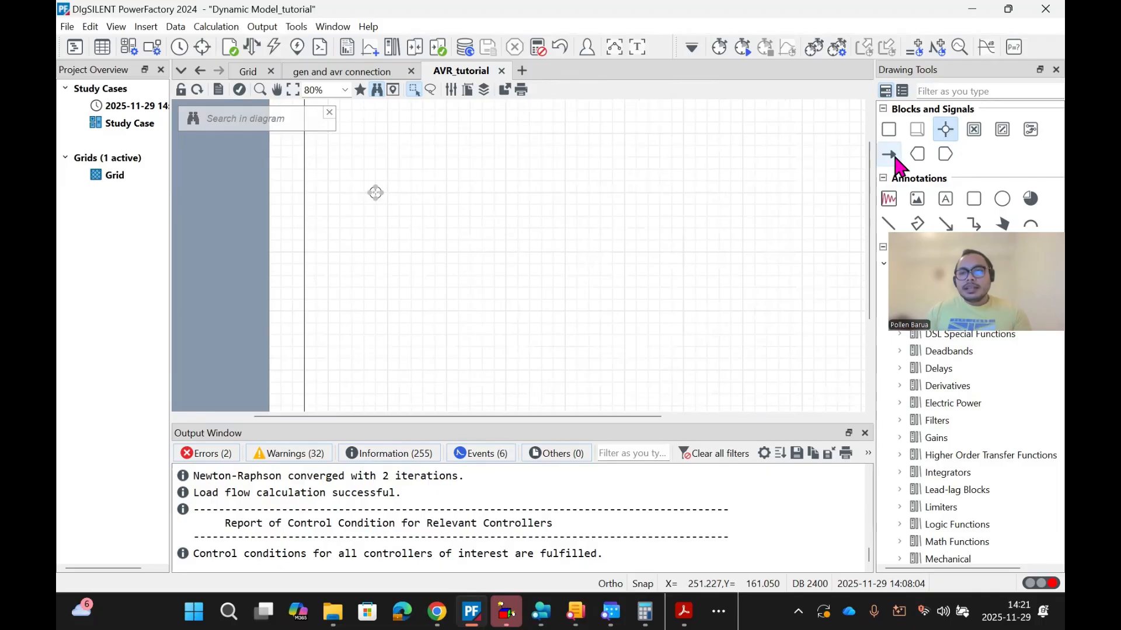
scroll(311, 187, down, 1)
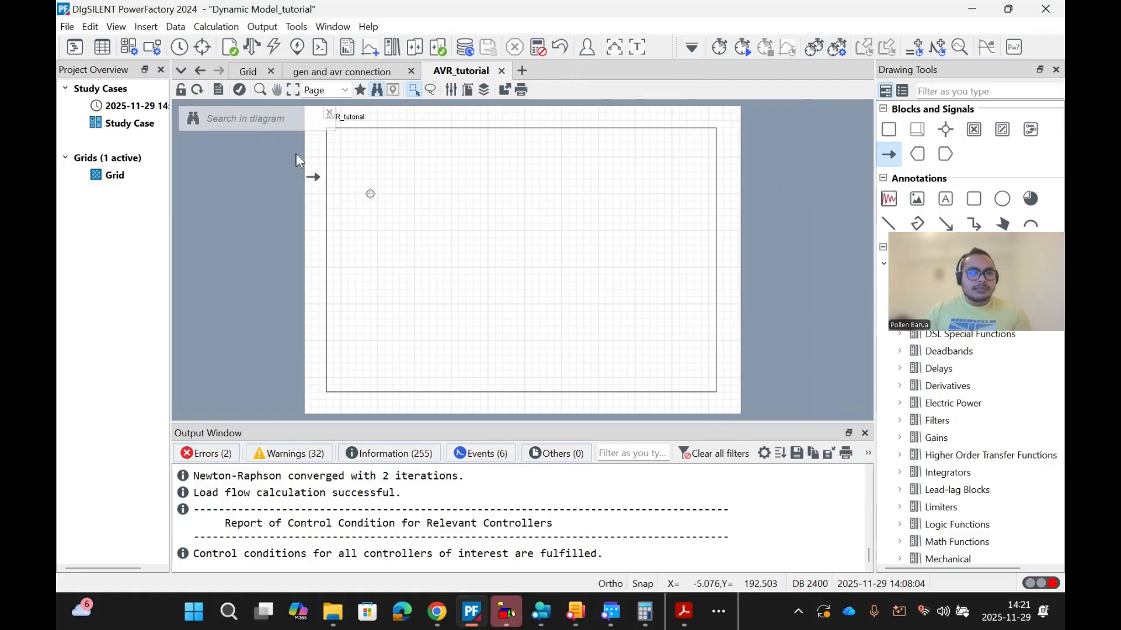
click(330, 72)
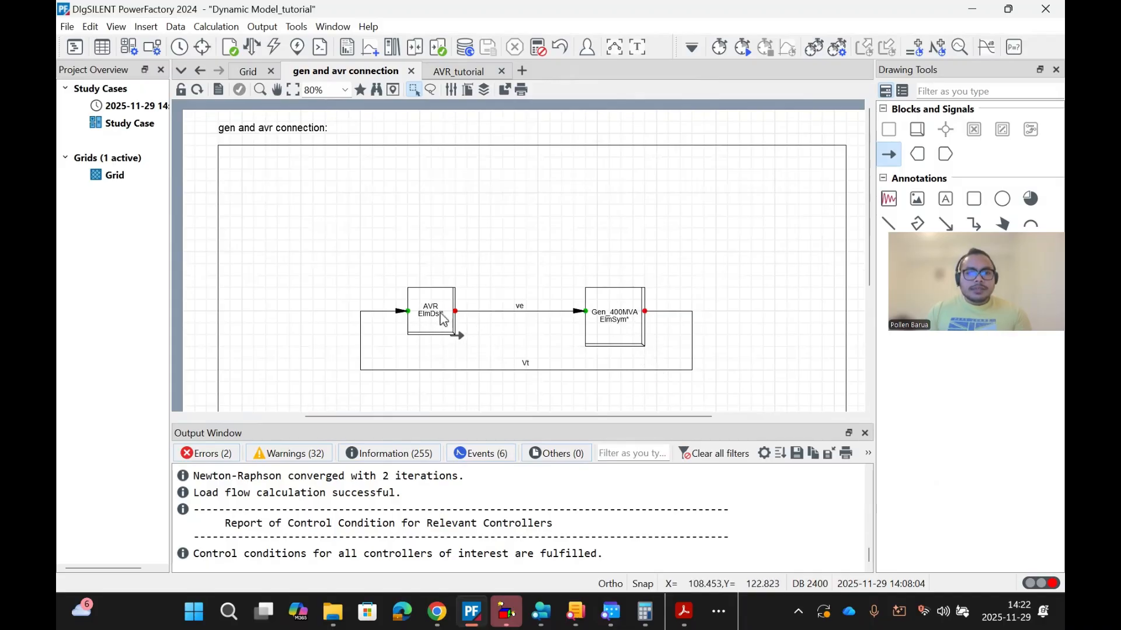
click(456, 72)
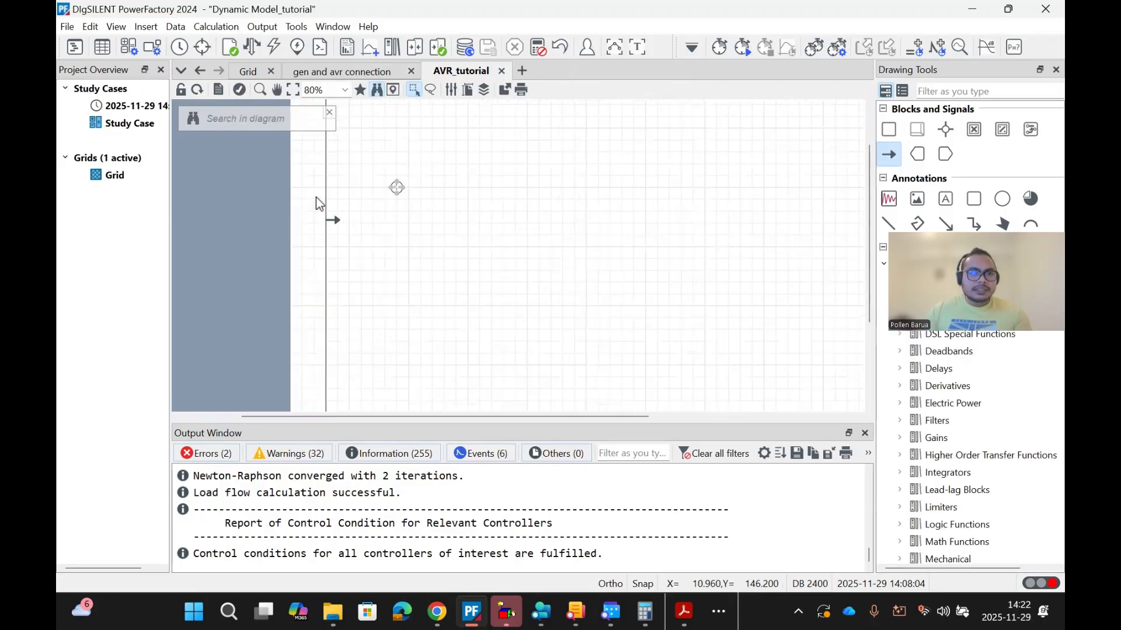
scroll(317, 195, up, 1)
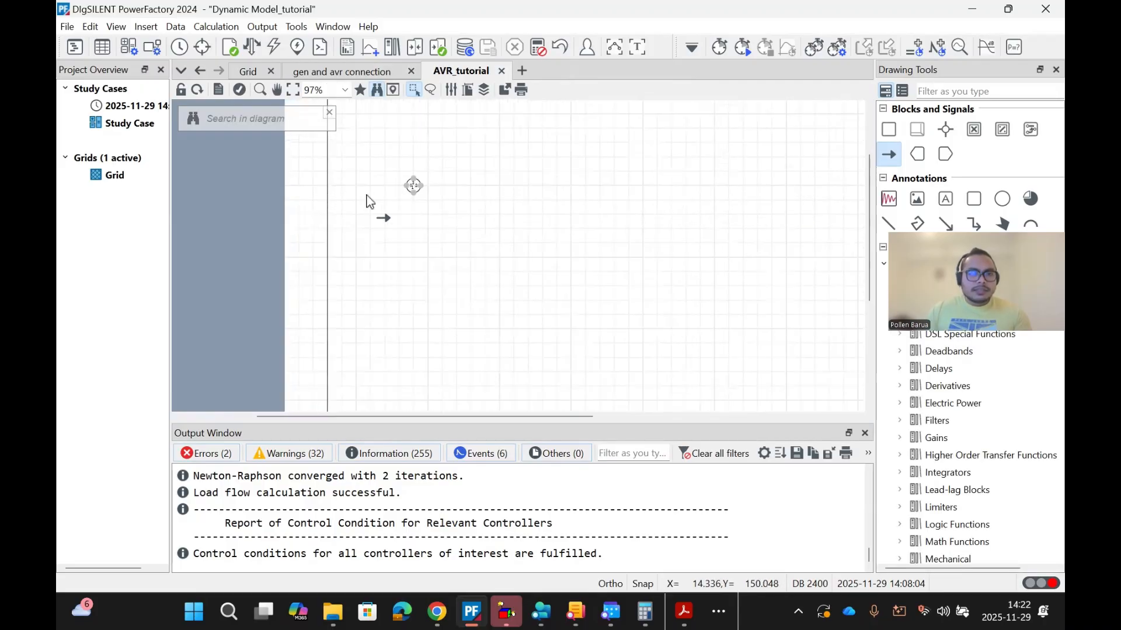
click(327, 185)
click(410, 188)
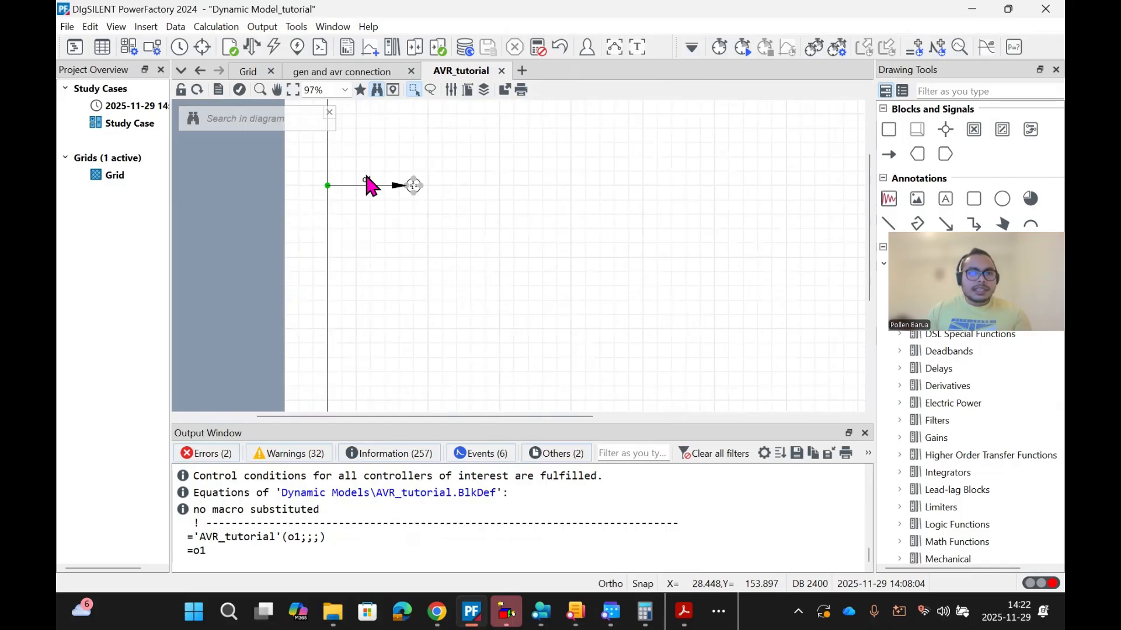
Step: Rename the new input signal Vt and check it against the AVR's input signal in the gen and avr connection diagram
double_click(370, 185)
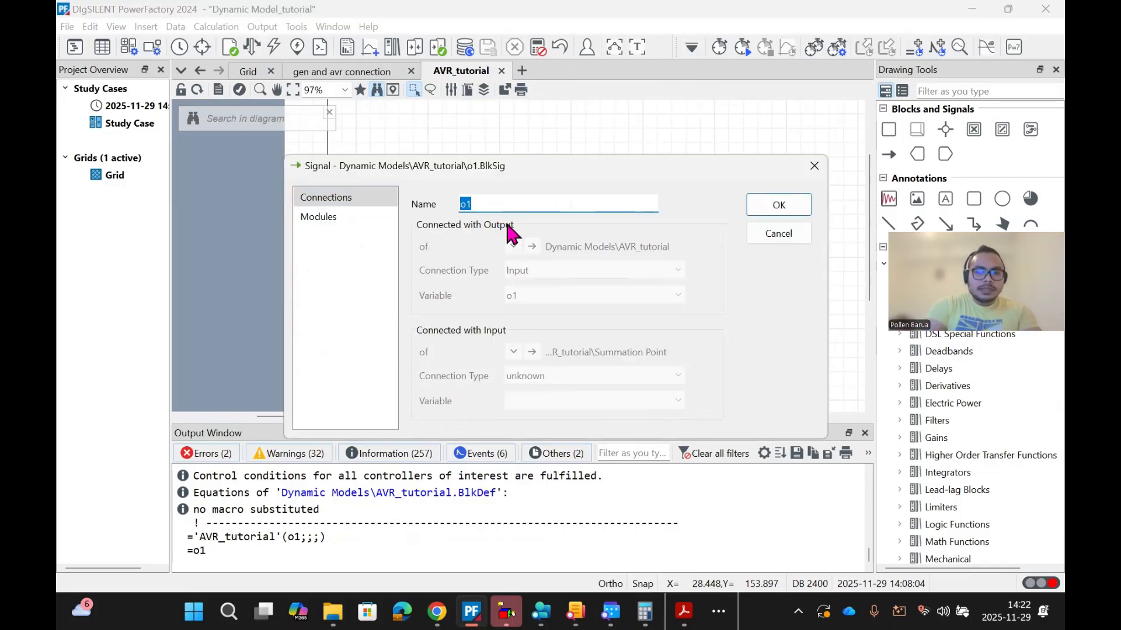
text(Vt)
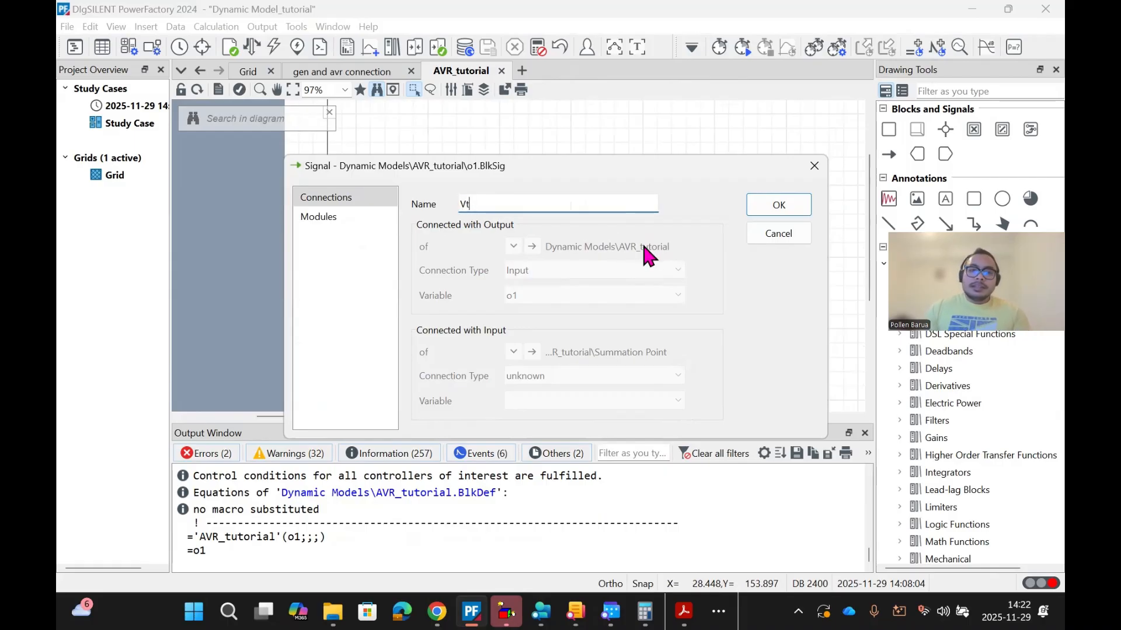
click(775, 205)
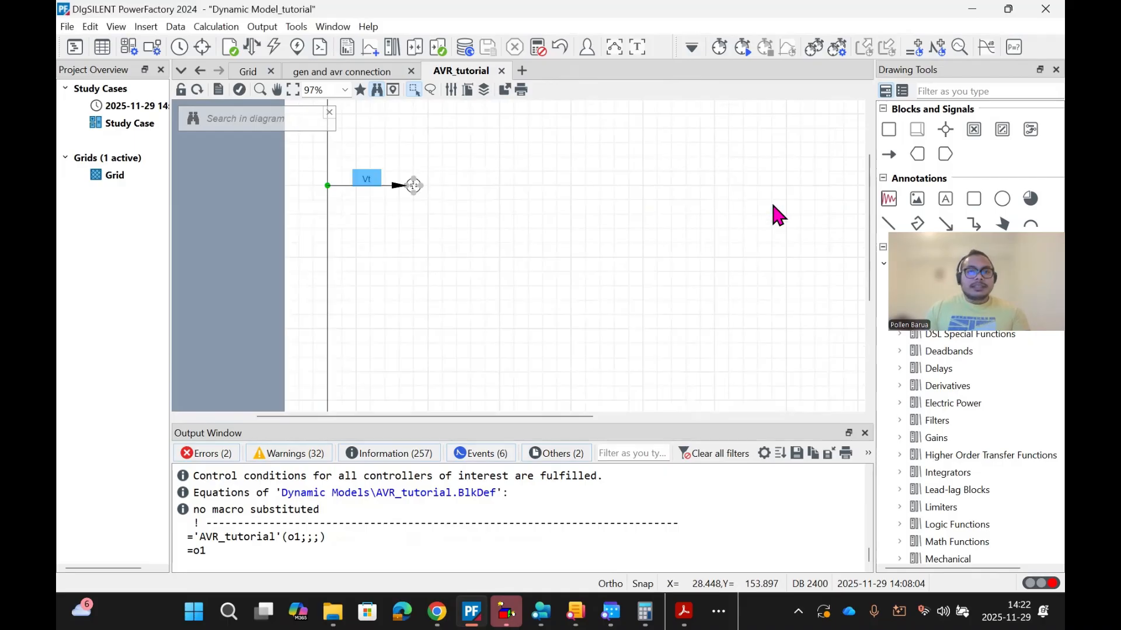
click(452, 255)
click(357, 72)
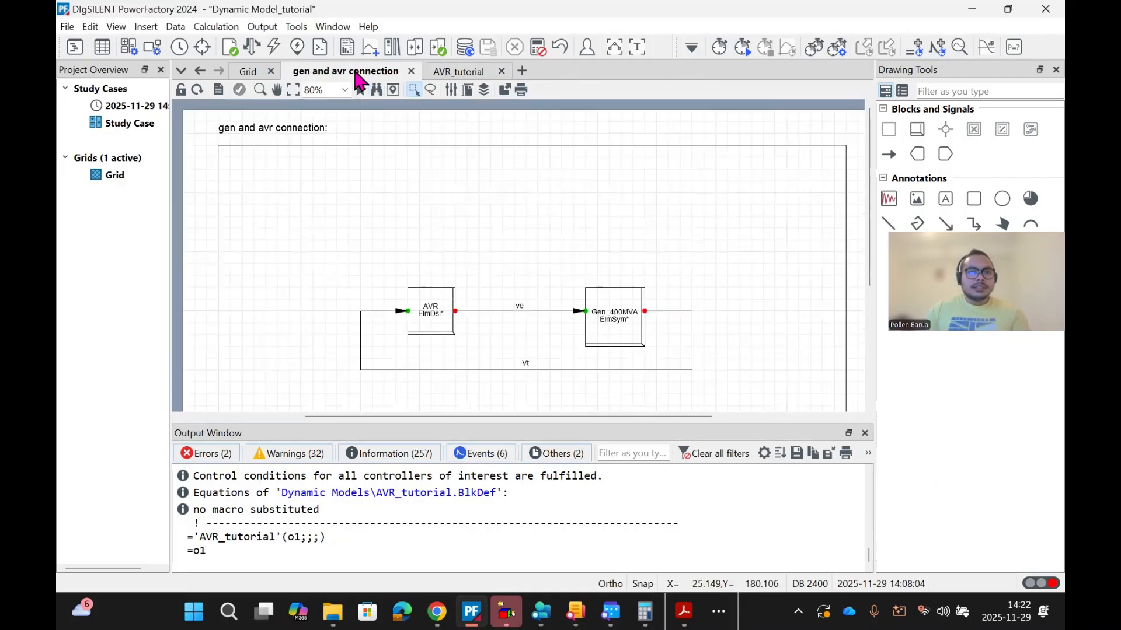
click(462, 71)
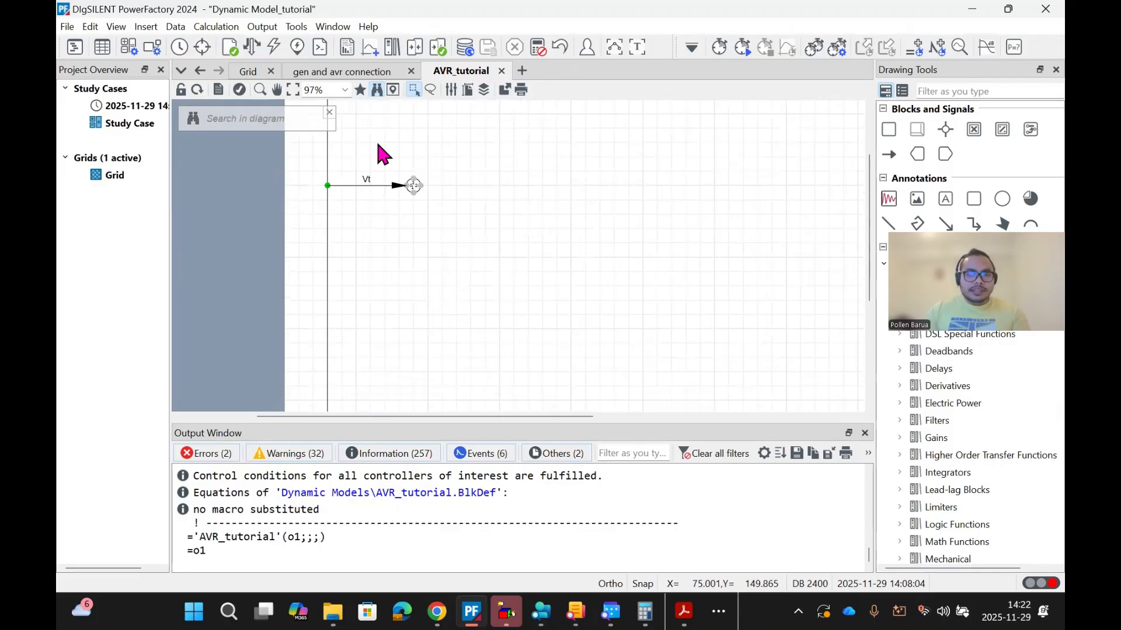
click(344, 73)
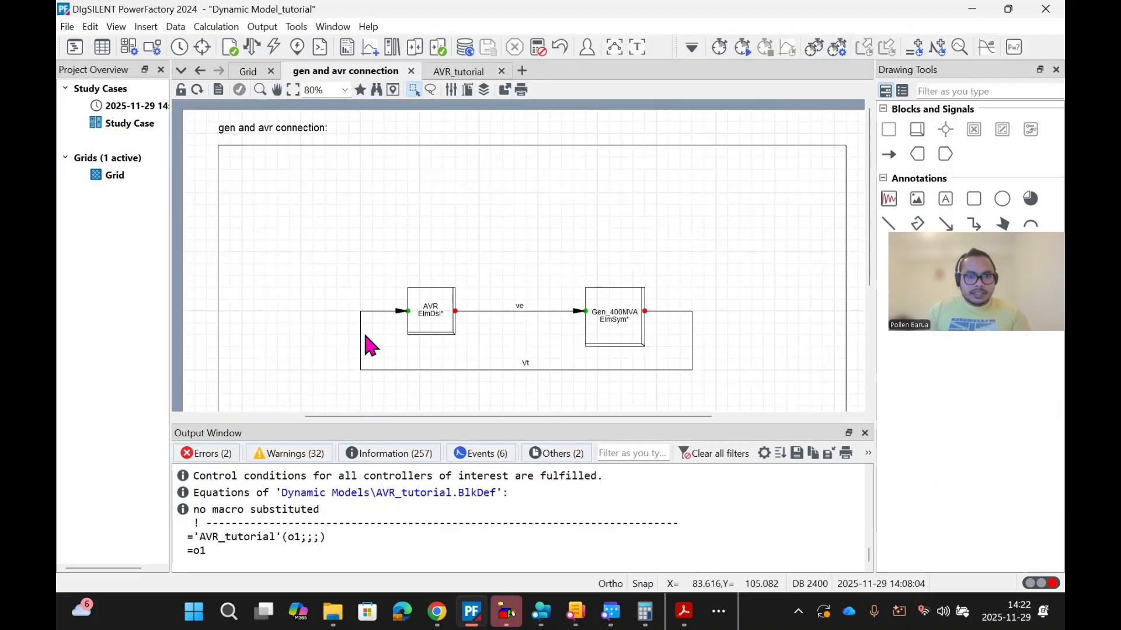
click(454, 71)
Step: Draw a second input signal from the frame's left border below Vt, bending up into the summation point's lower connection
scroll(452, 178, down, 3)
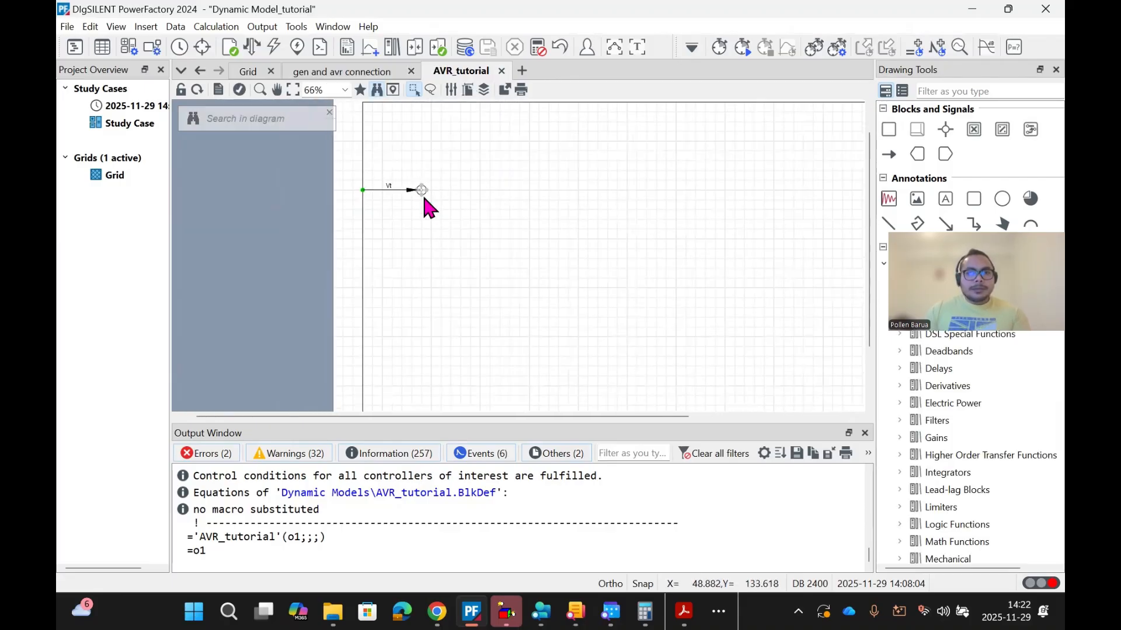
scroll(376, 153, up, 2)
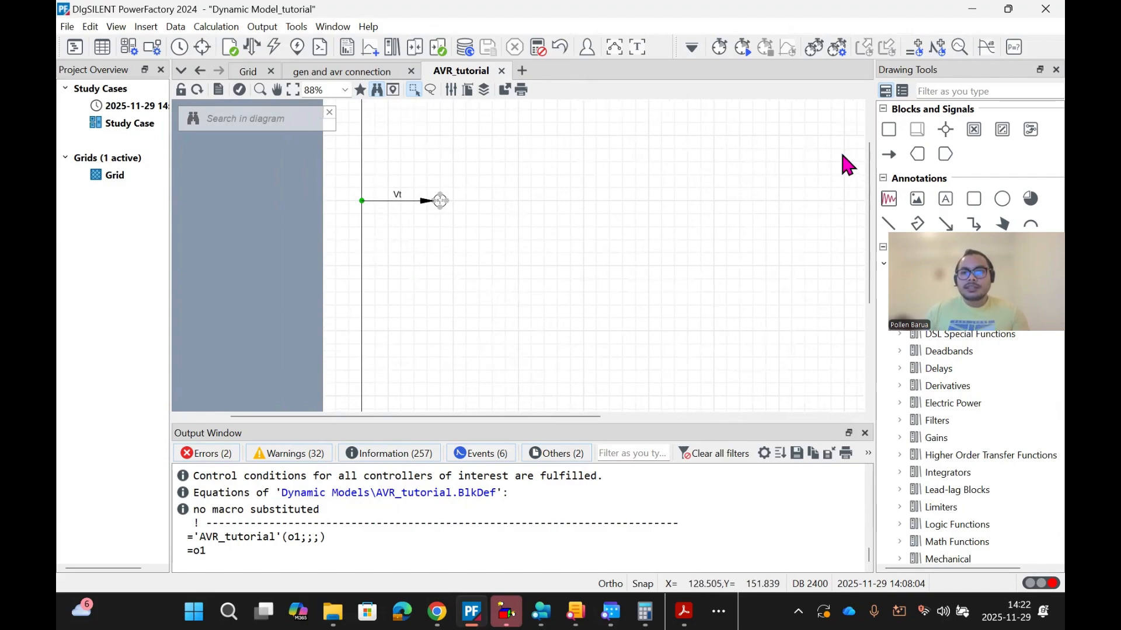
click(888, 155)
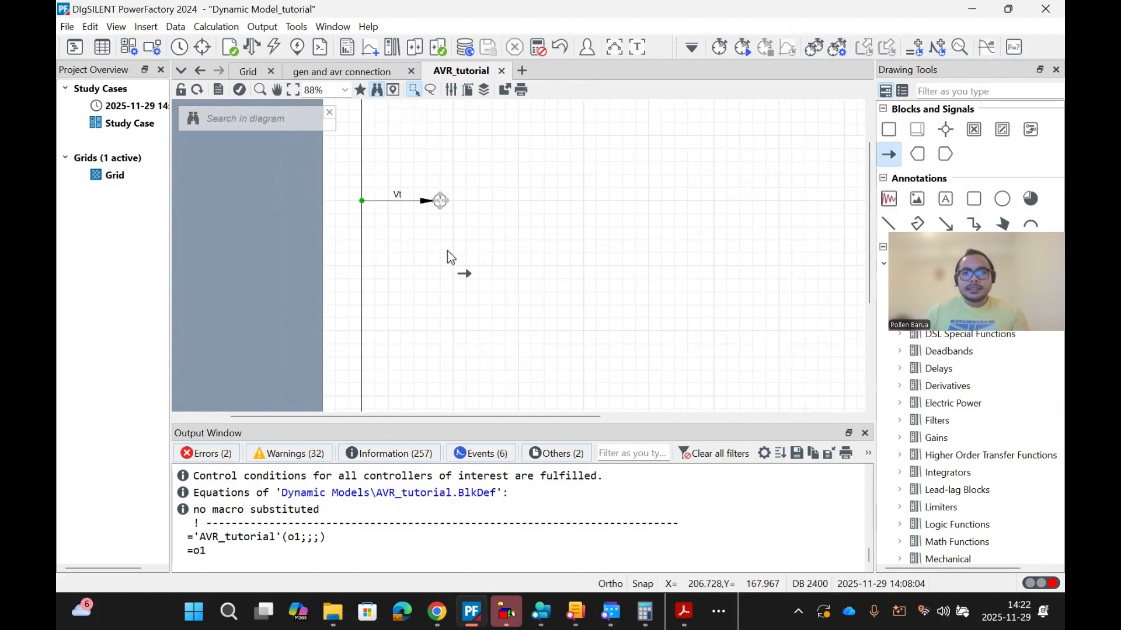
click(362, 253)
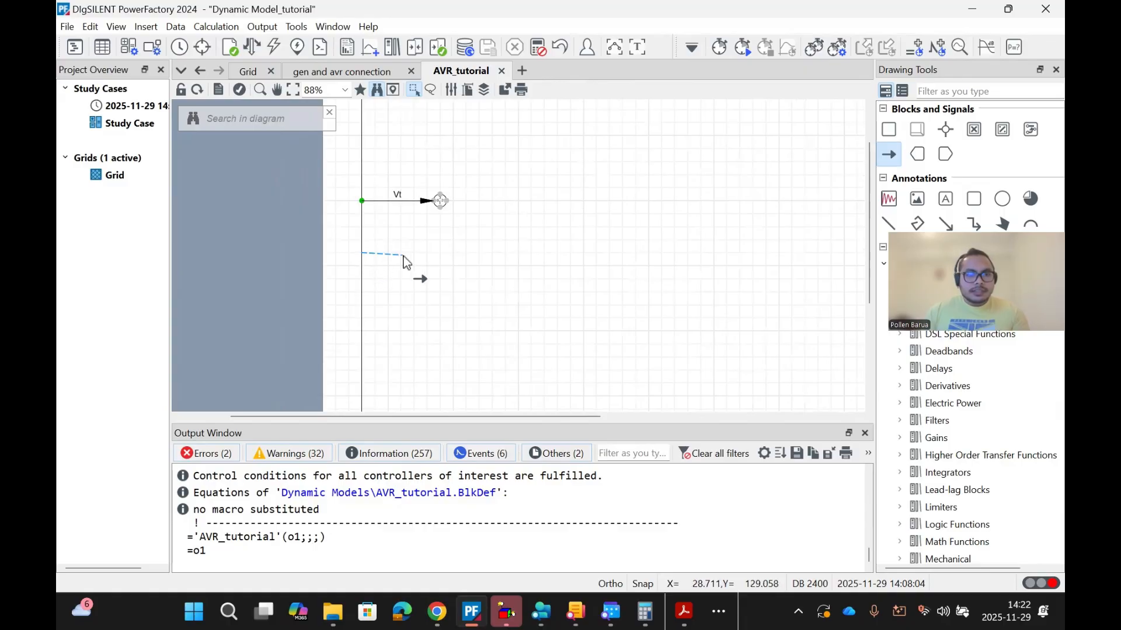
click(439, 253)
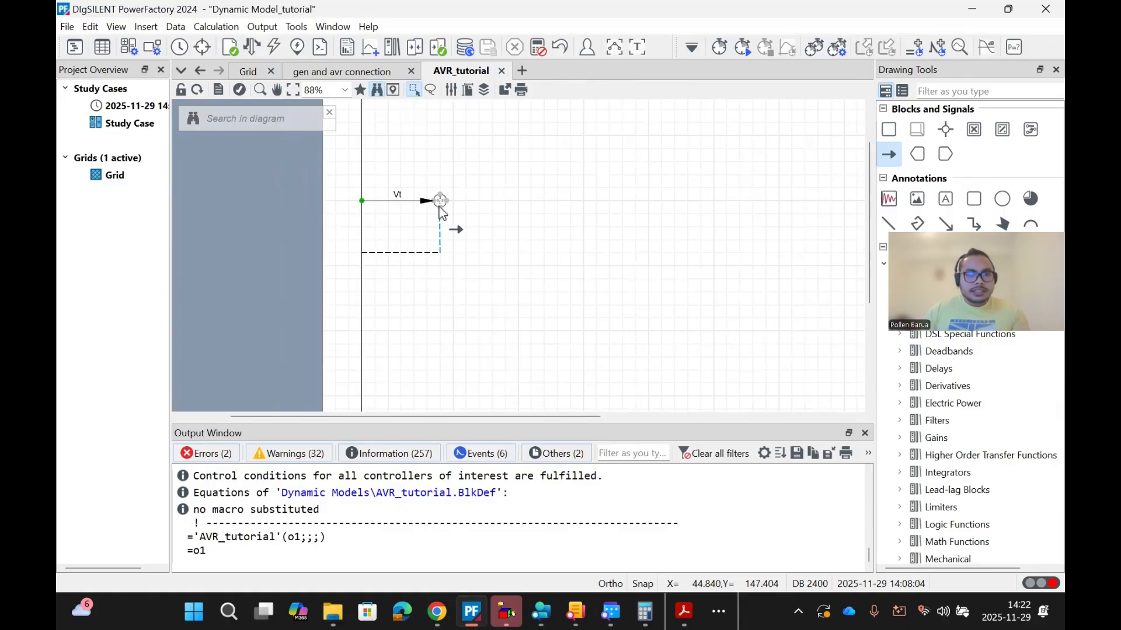
click(441, 217)
key(Escape)
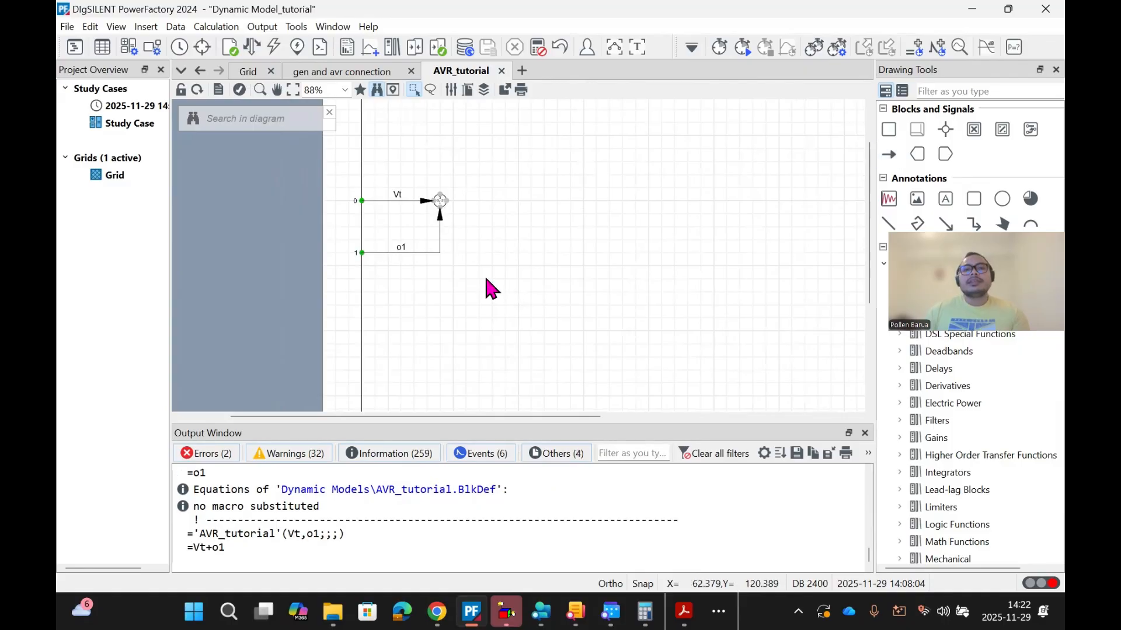
Step: Rename the lower input signal Vref
double_click(402, 247)
text(V)
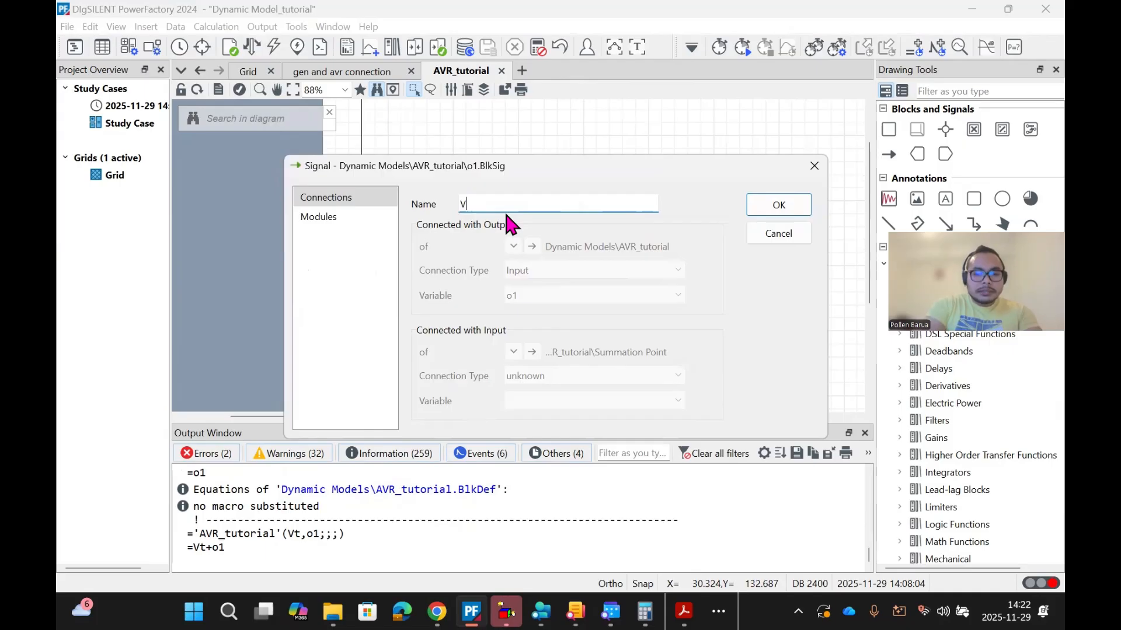
text(ref)
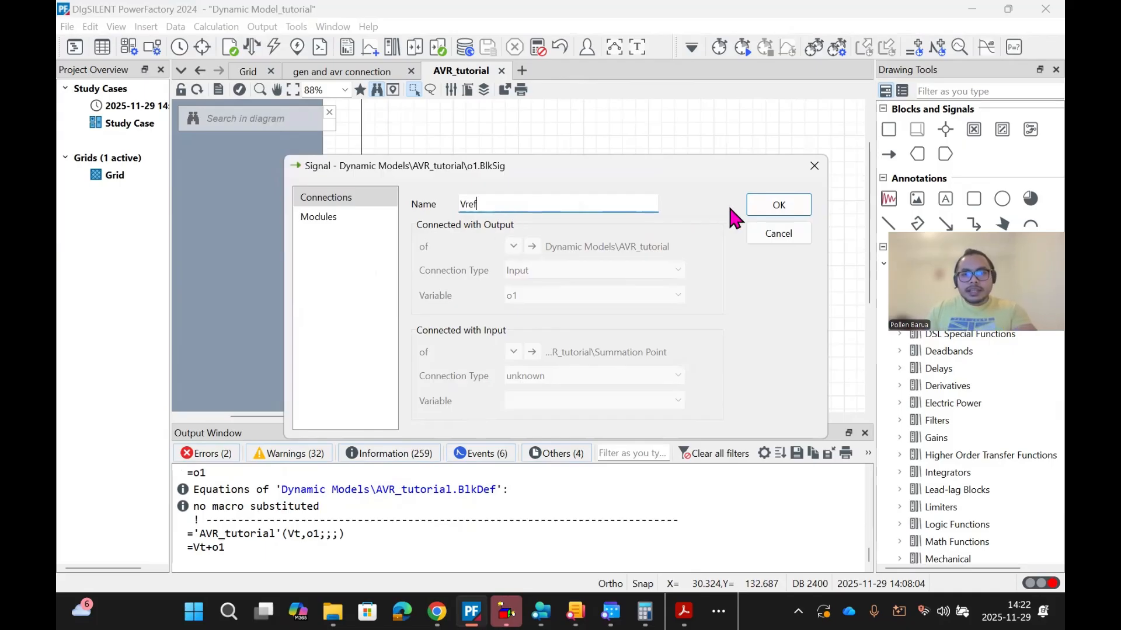
click(756, 203)
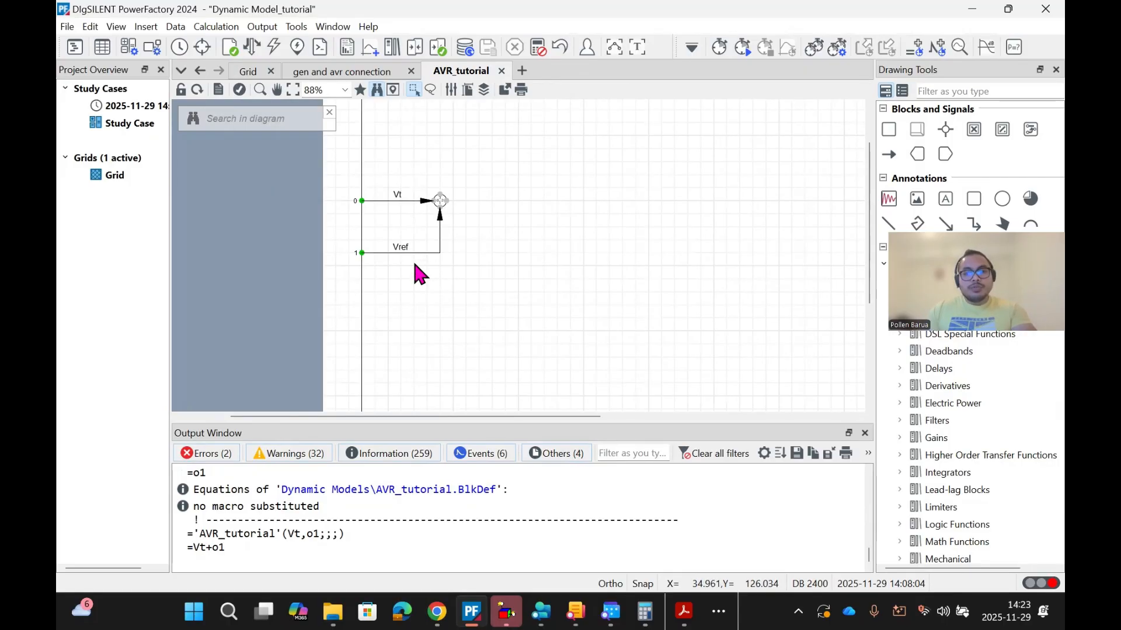
scroll(415, 282, down, 4)
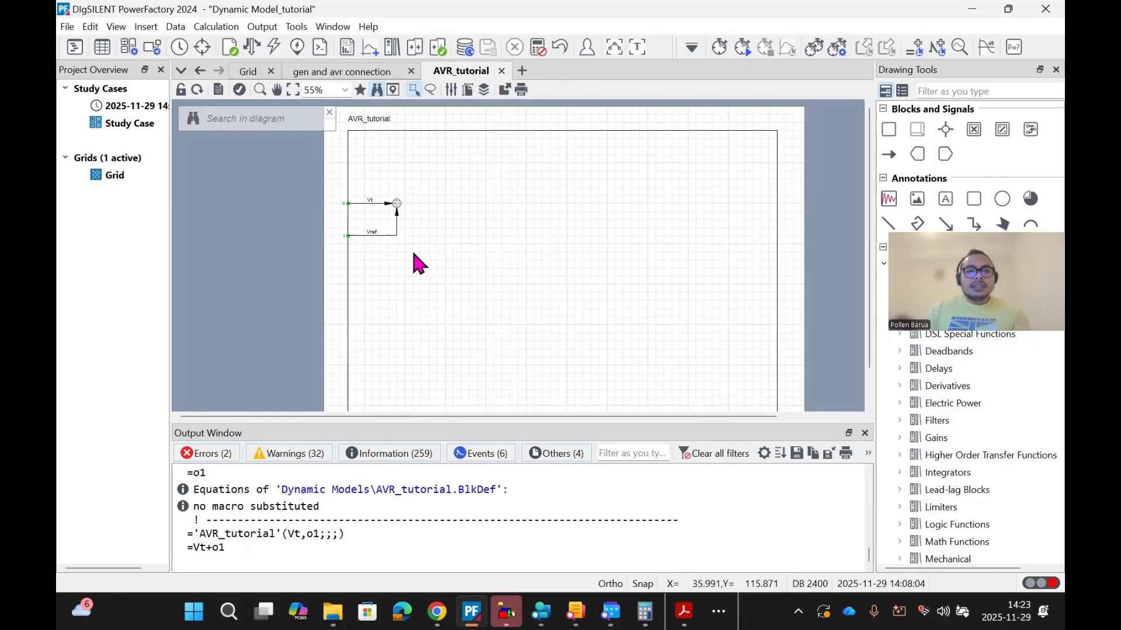
scroll(378, 157, up, 3)
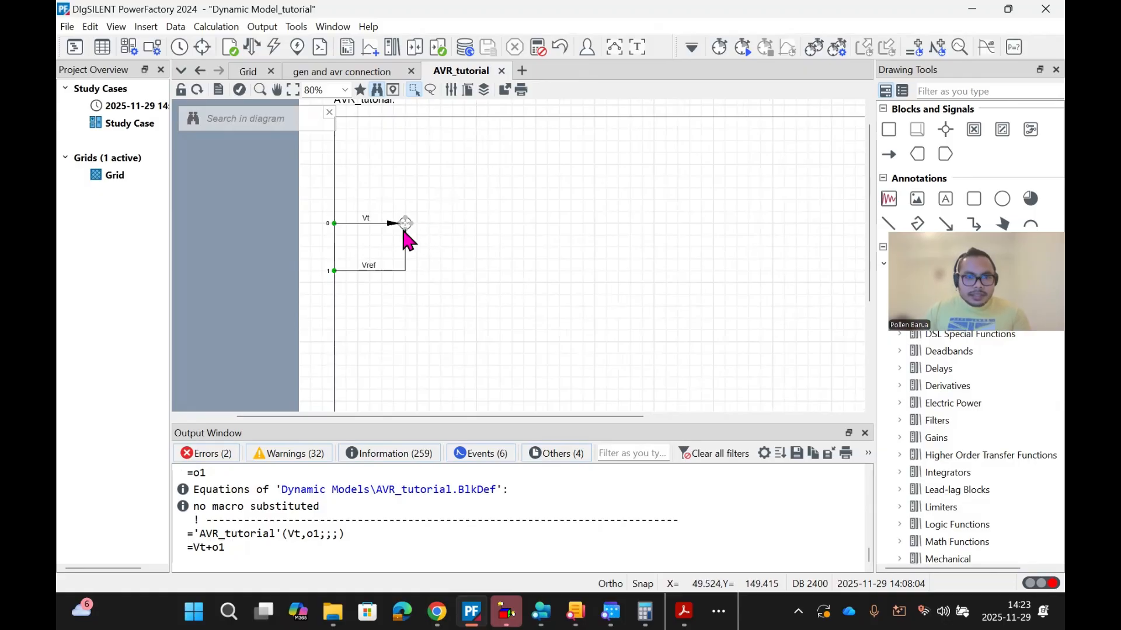
scroll(356, 232, up, 4)
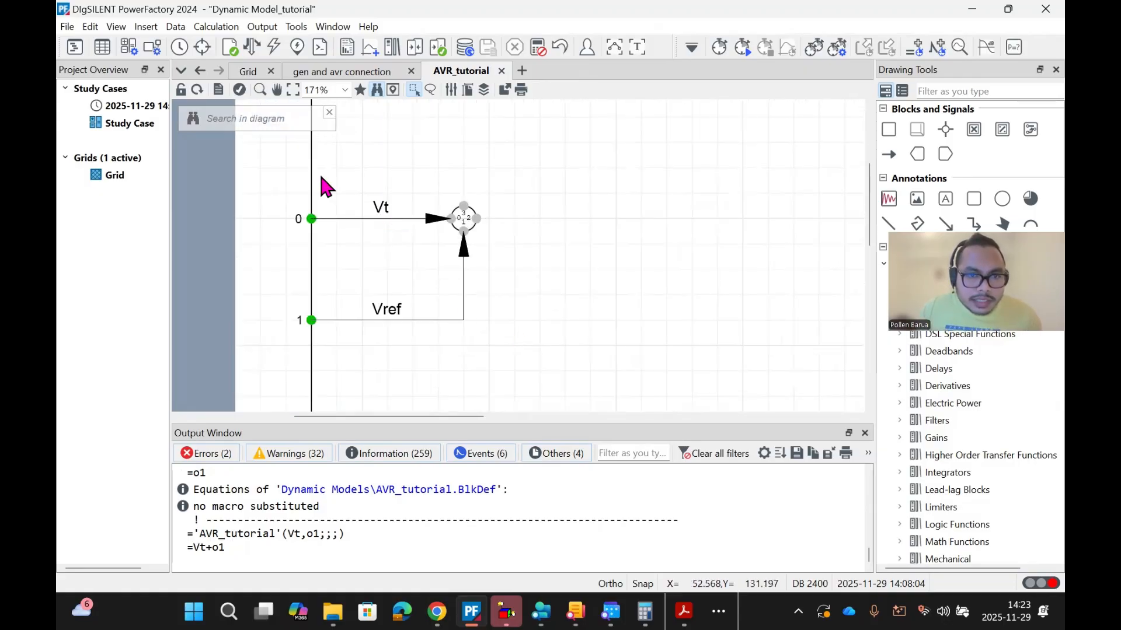
Step: Invert Input 1 of the summation point so that the Vref signal is subtracted
double_click(464, 228)
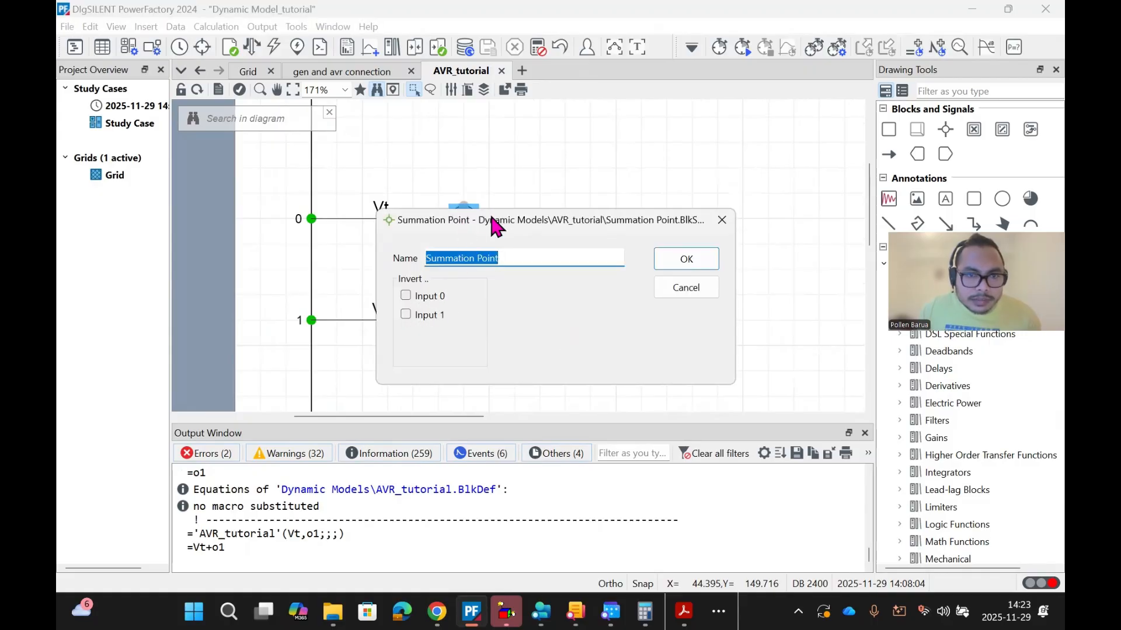
drag(491, 218, 676, 177)
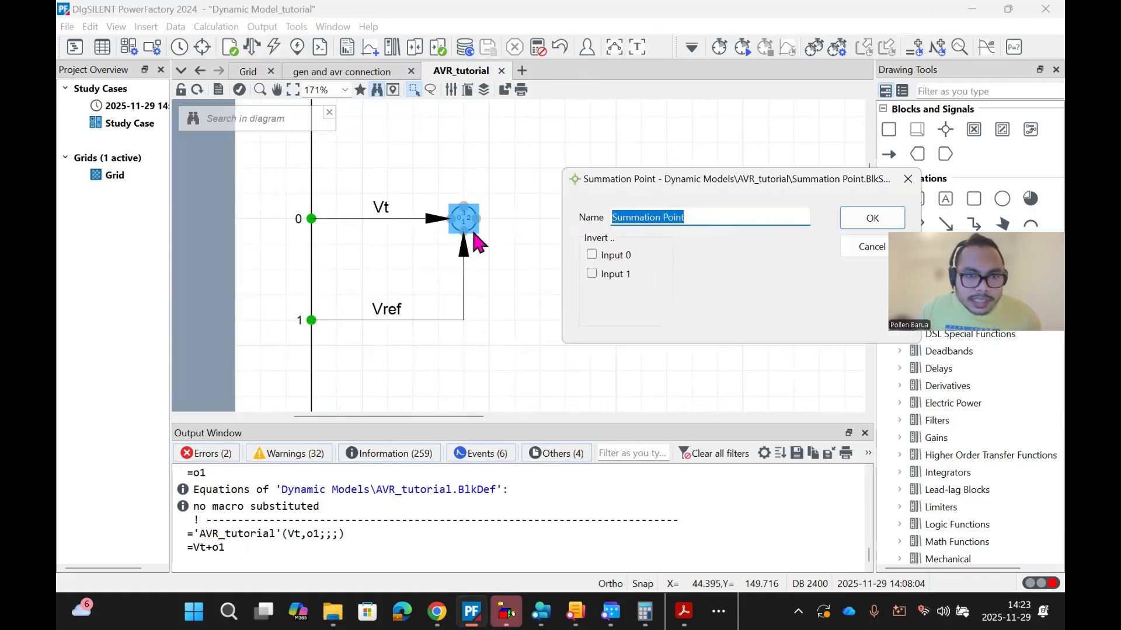
click(591, 273)
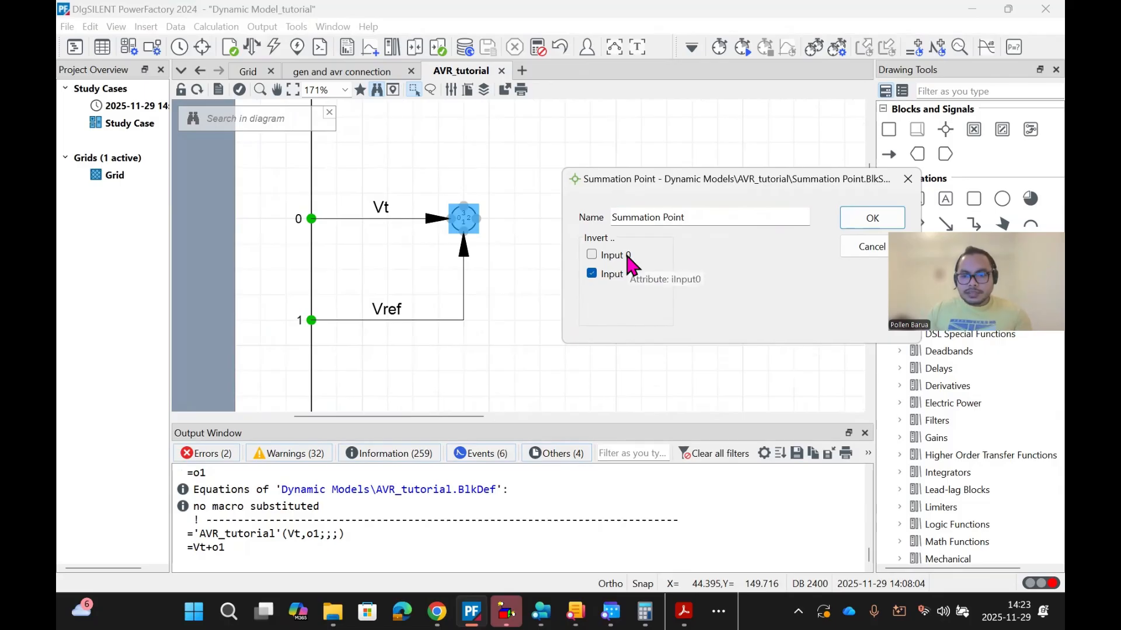
click(872, 218)
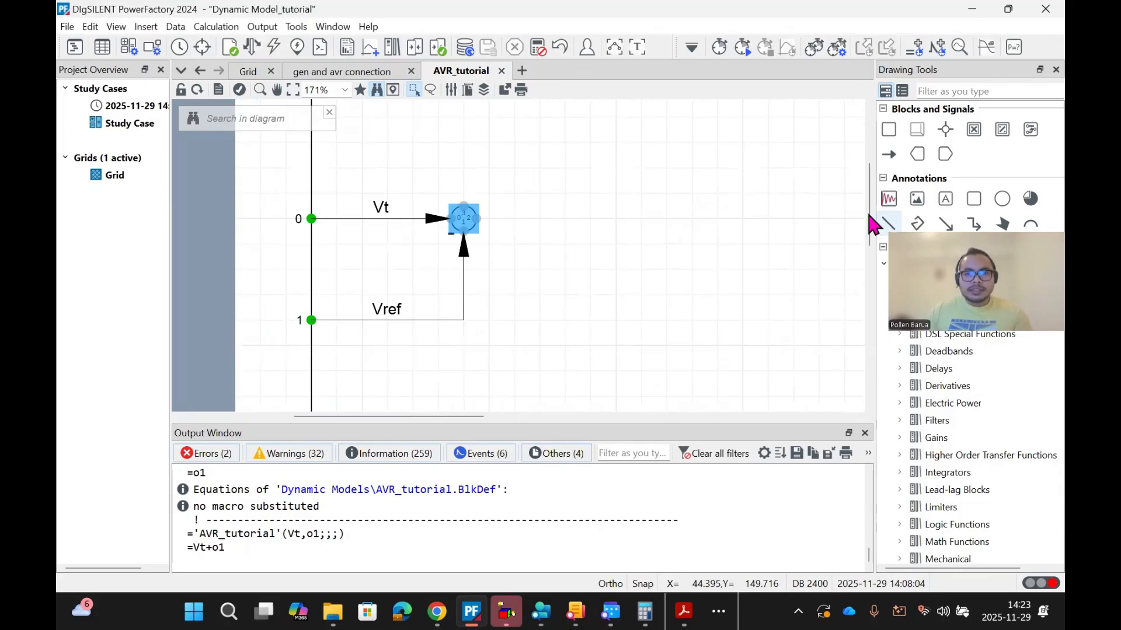
scroll(375, 273, down, 2)
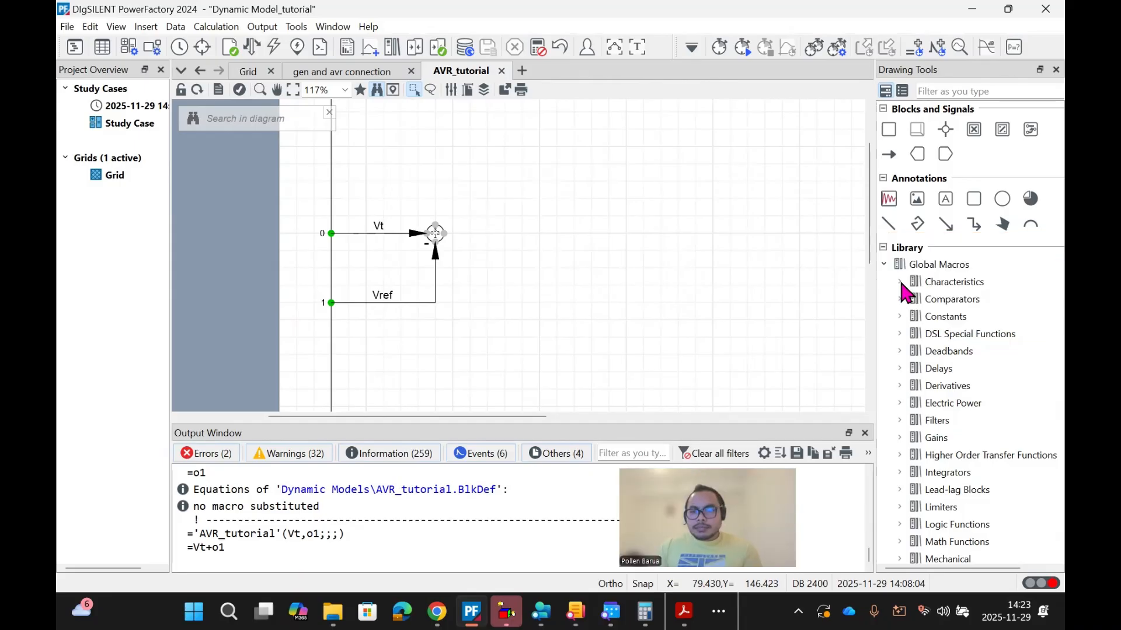
click(885, 264)
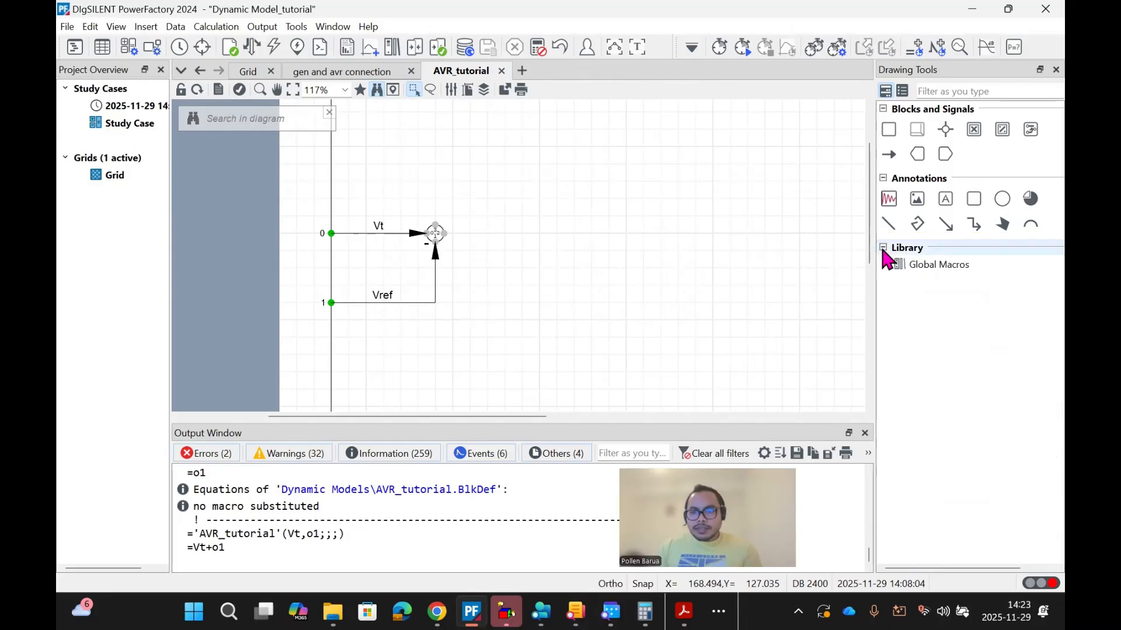
click(882, 249)
click(883, 248)
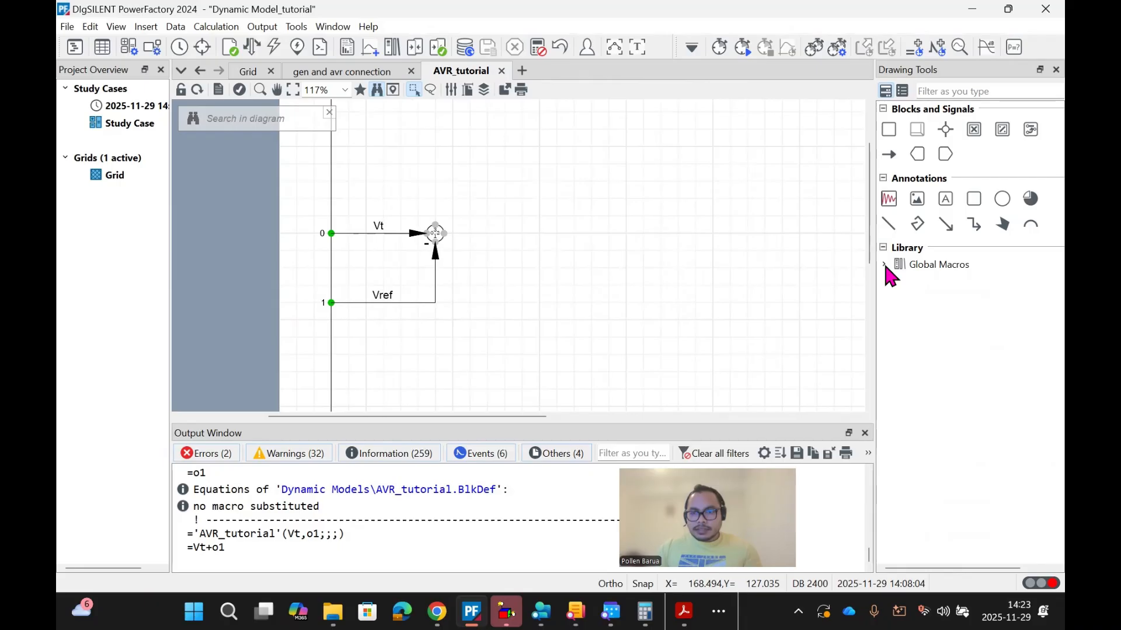
click(884, 264)
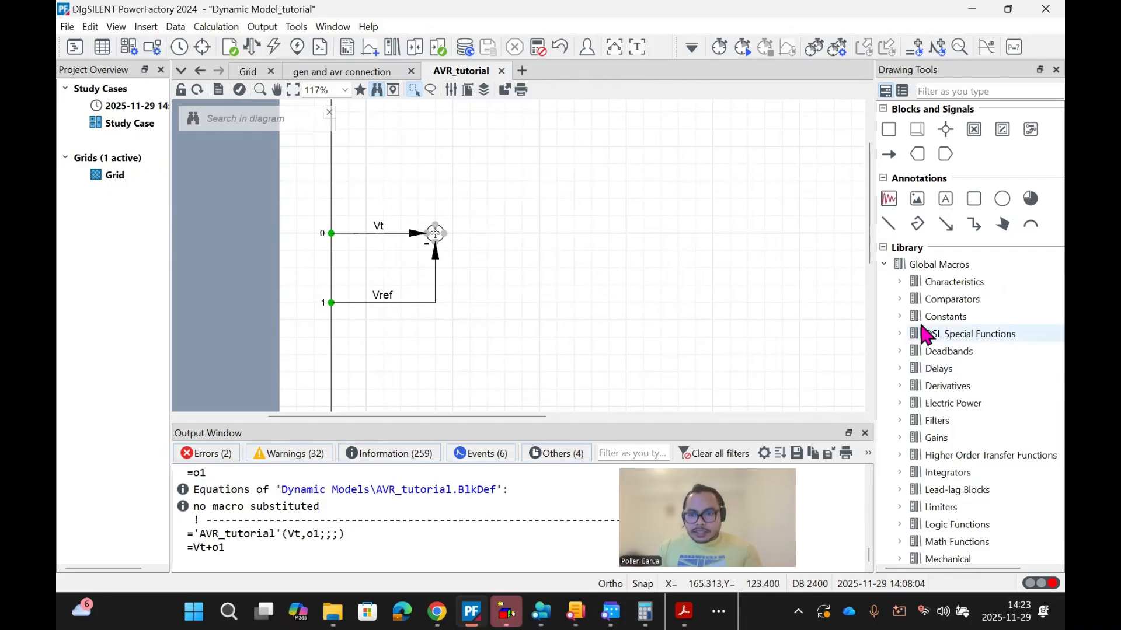
Step: Place the PI(D) controller macro Kp+Ki/s+sKd/(1+sTd) [(p;p)] from the global library to the right of the summation point
scroll(937, 327, down, 1)
scroll(936, 324, down, 1)
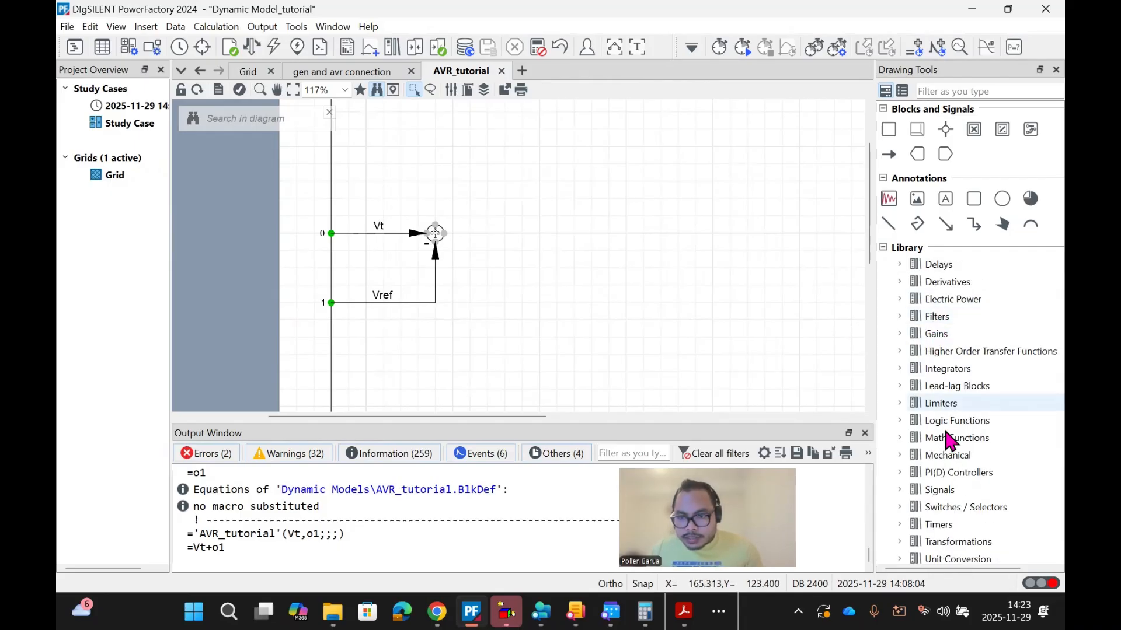
click(899, 472)
scroll(952, 426, down, 3)
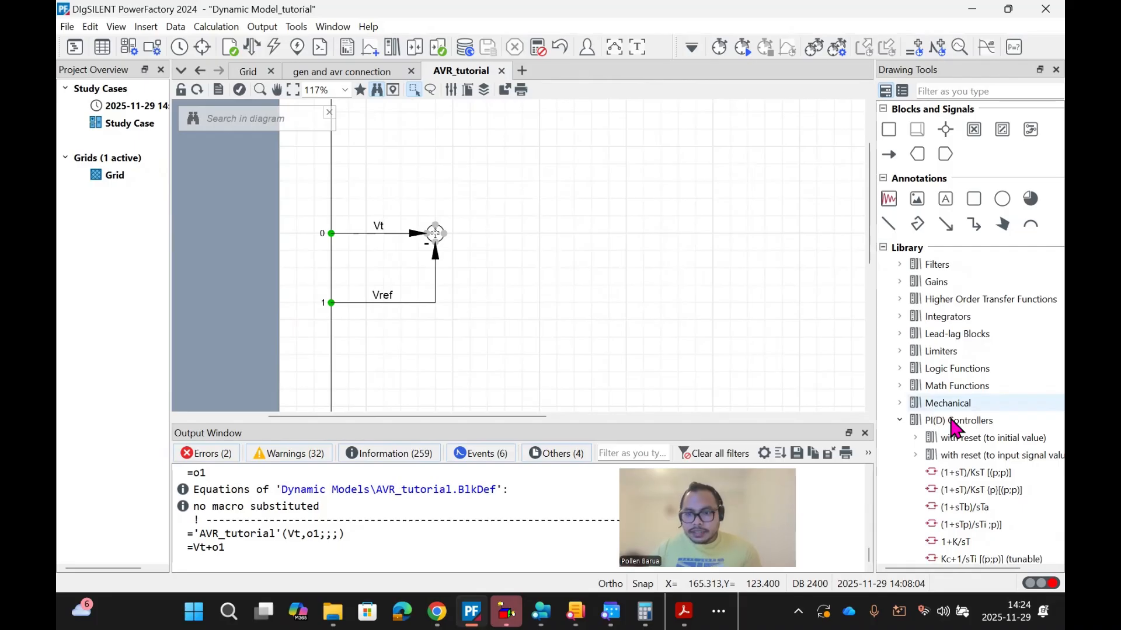
scroll(953, 426, down, 3)
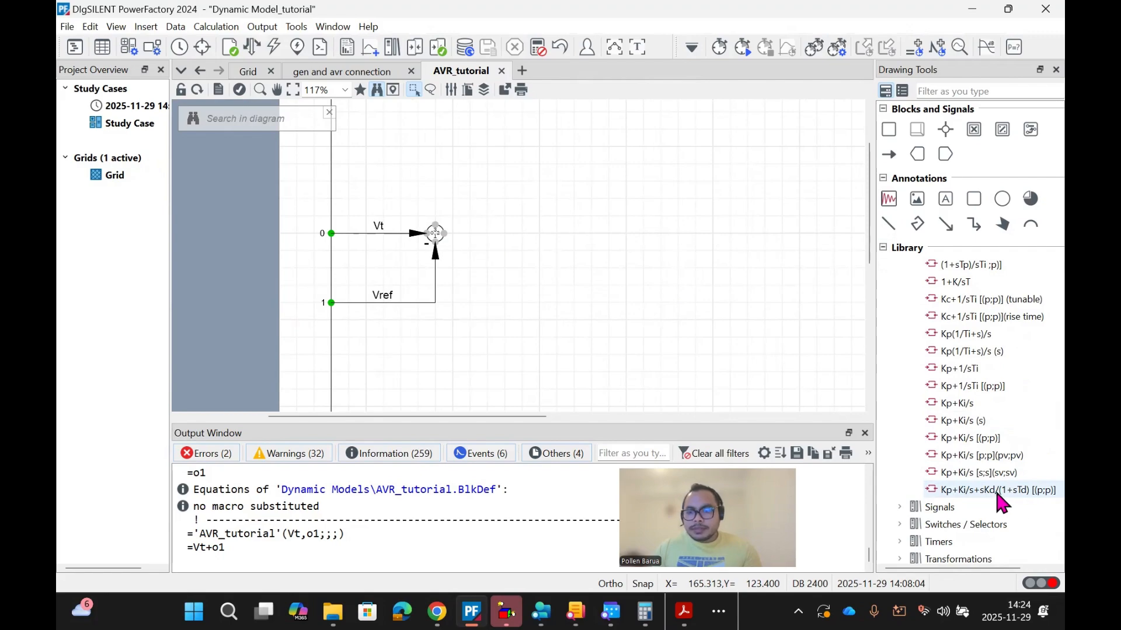
drag(995, 492, 503, 233)
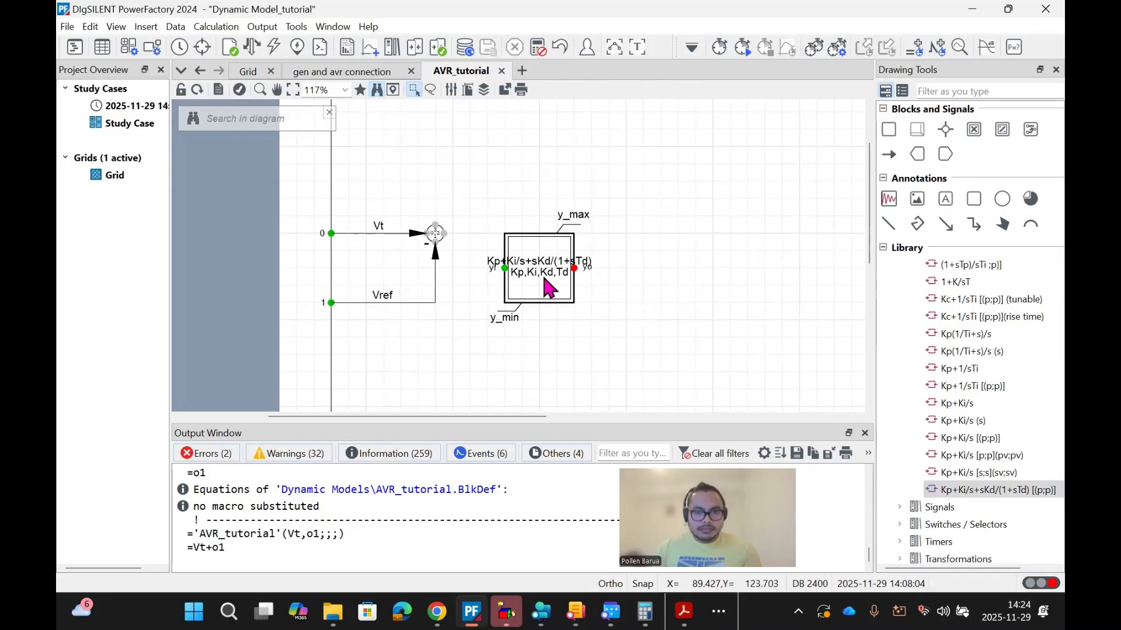
Step: Enlarge the PID controller block and move it so its input lines up with the summation point's output
drag(549, 288, 573, 302)
click(519, 286)
click(535, 267)
click(567, 328)
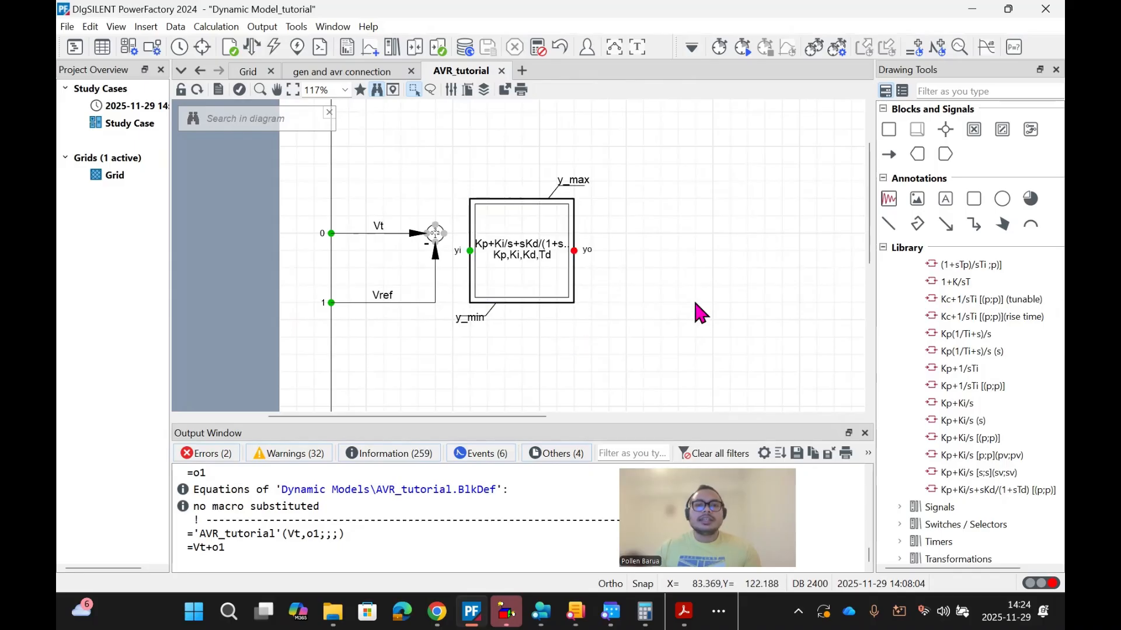
click(530, 271)
drag(538, 250, 554, 233)
click(550, 321)
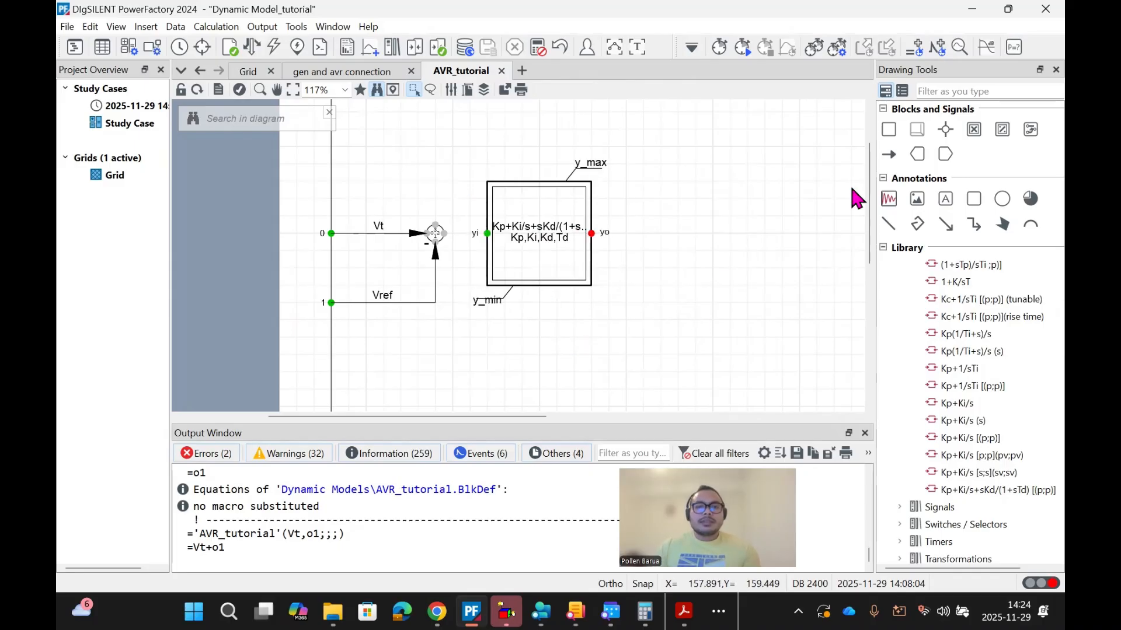
Step: Connect the summation point's output to the PID controller block's input with a signal line
click(889, 155)
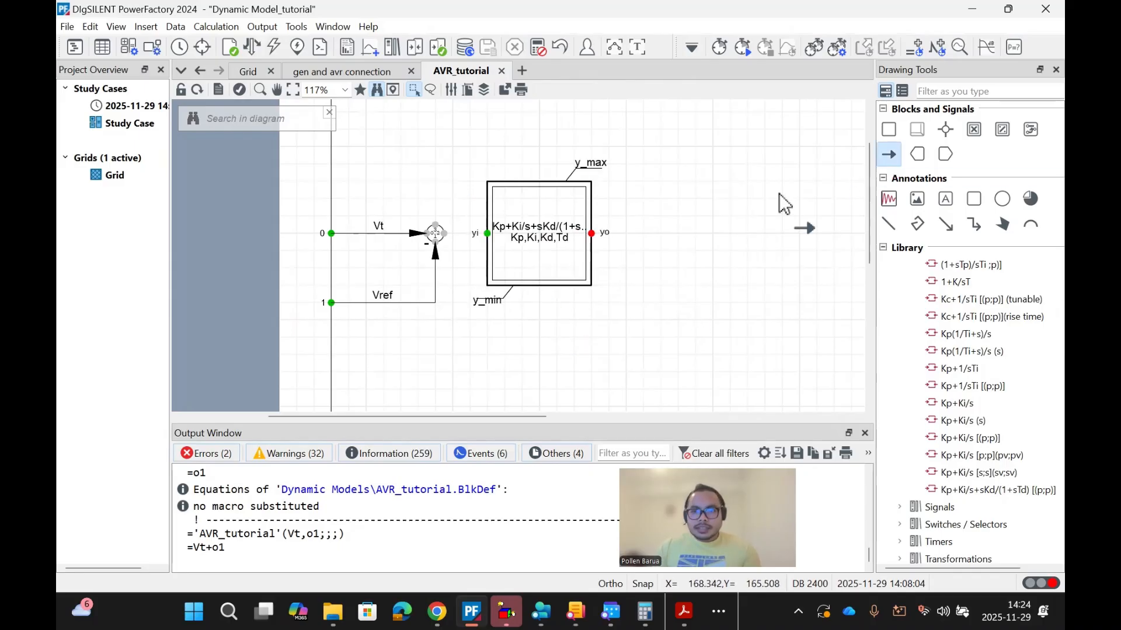
click(443, 234)
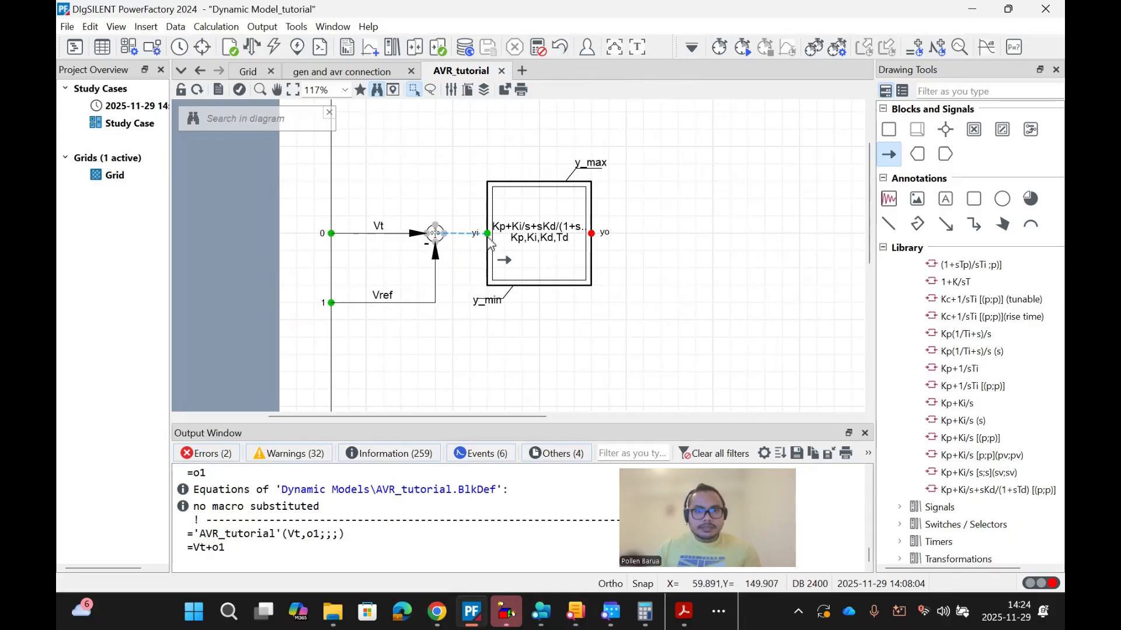
click(489, 240)
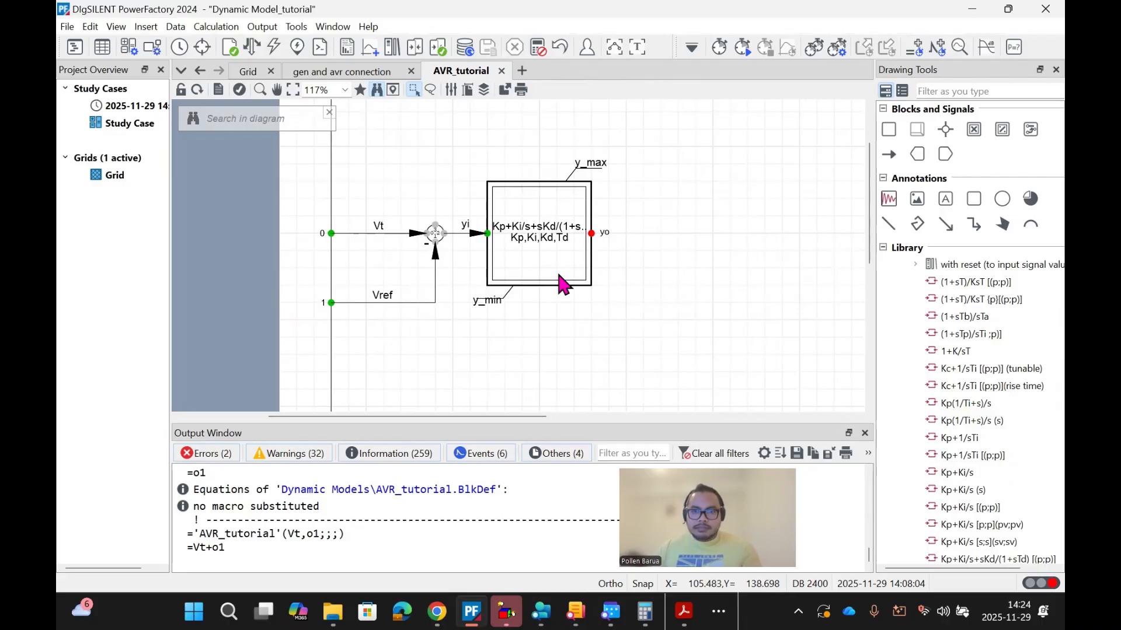
scroll(561, 285, down, 5)
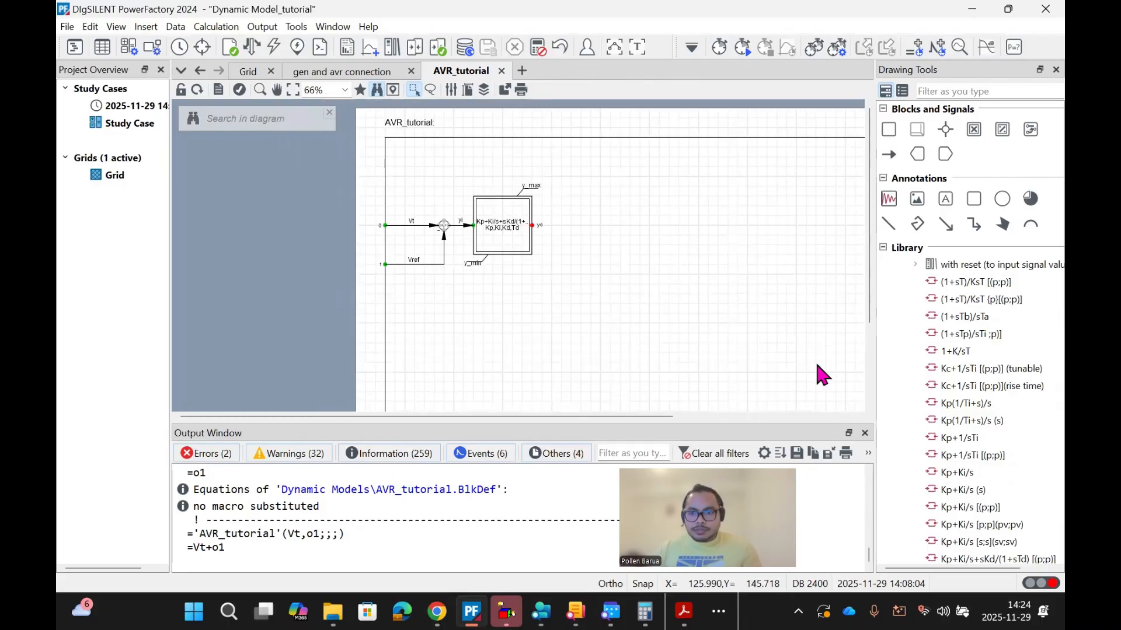
click(914, 263)
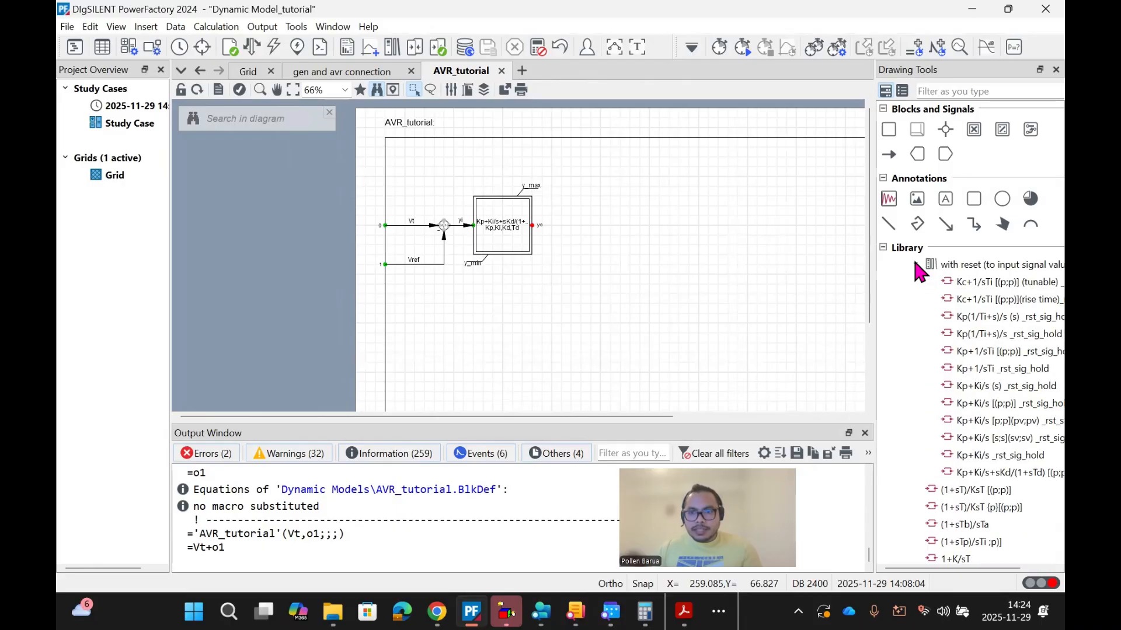
click(914, 264)
click(914, 265)
click(915, 263)
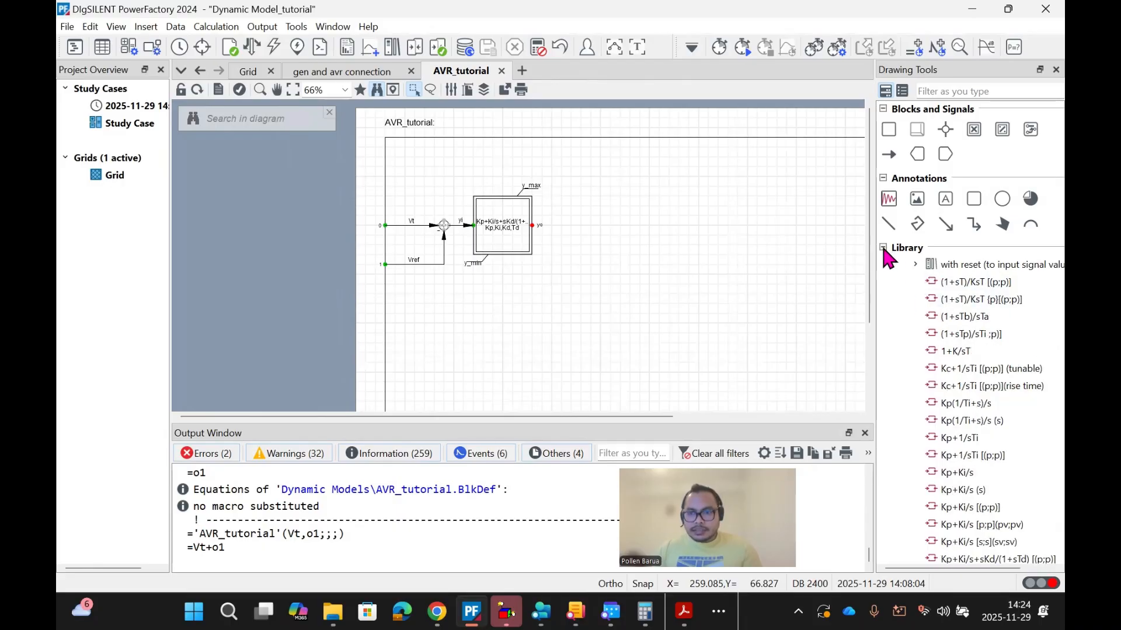
click(882, 245)
click(883, 246)
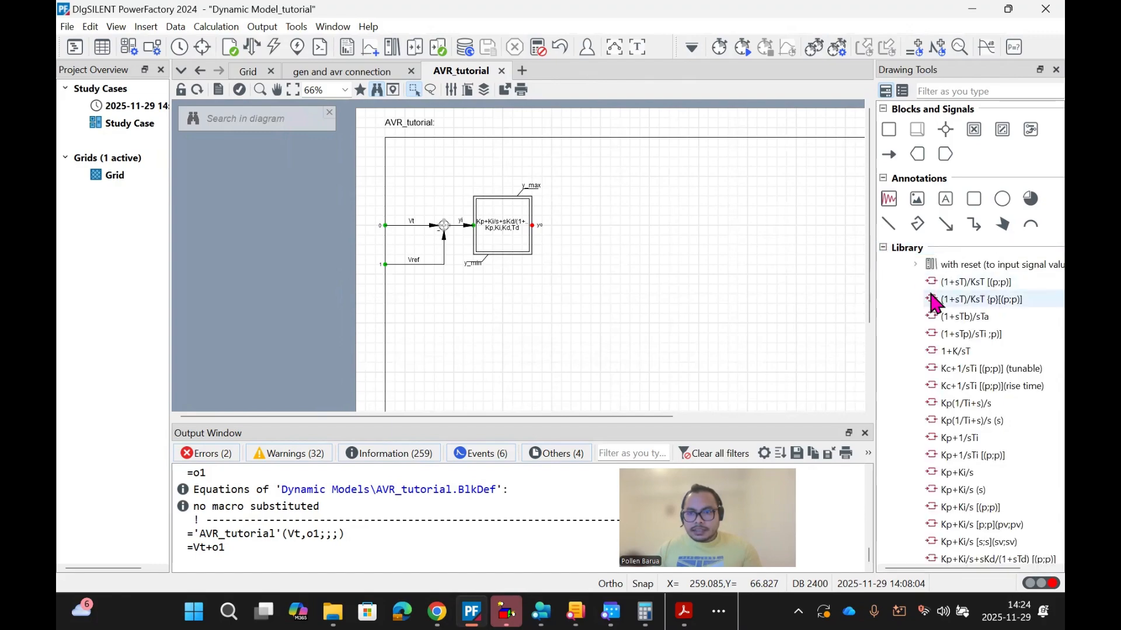
Step: Place a Multiply K gain macro to the right of the PID controller block and align its input with the controller's output
scroll(938, 300, up, 2)
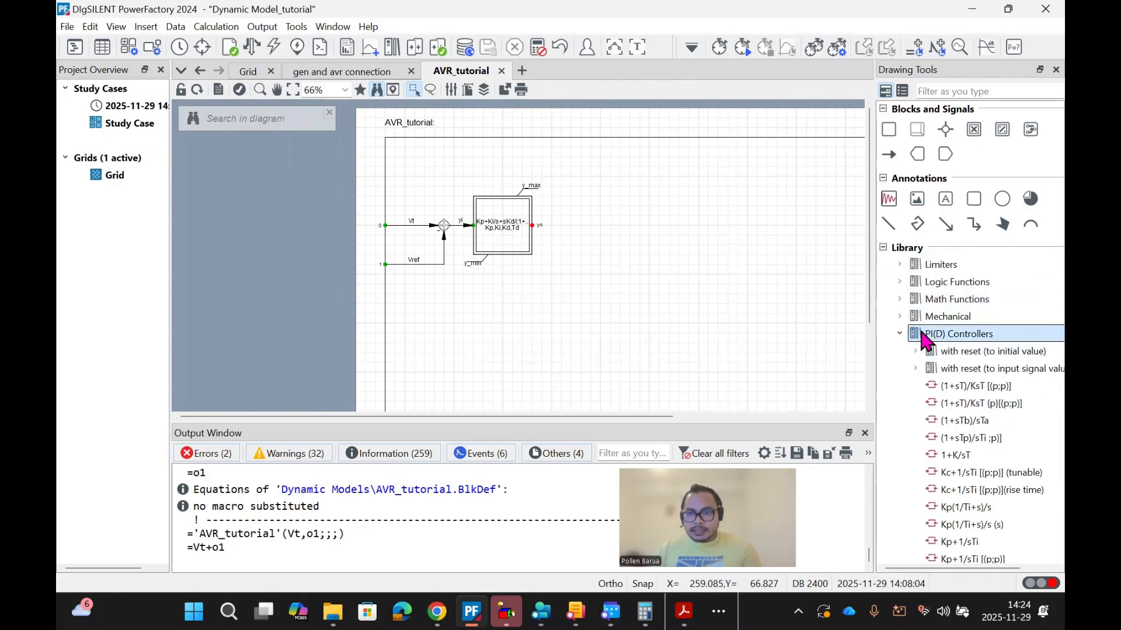
click(900, 333)
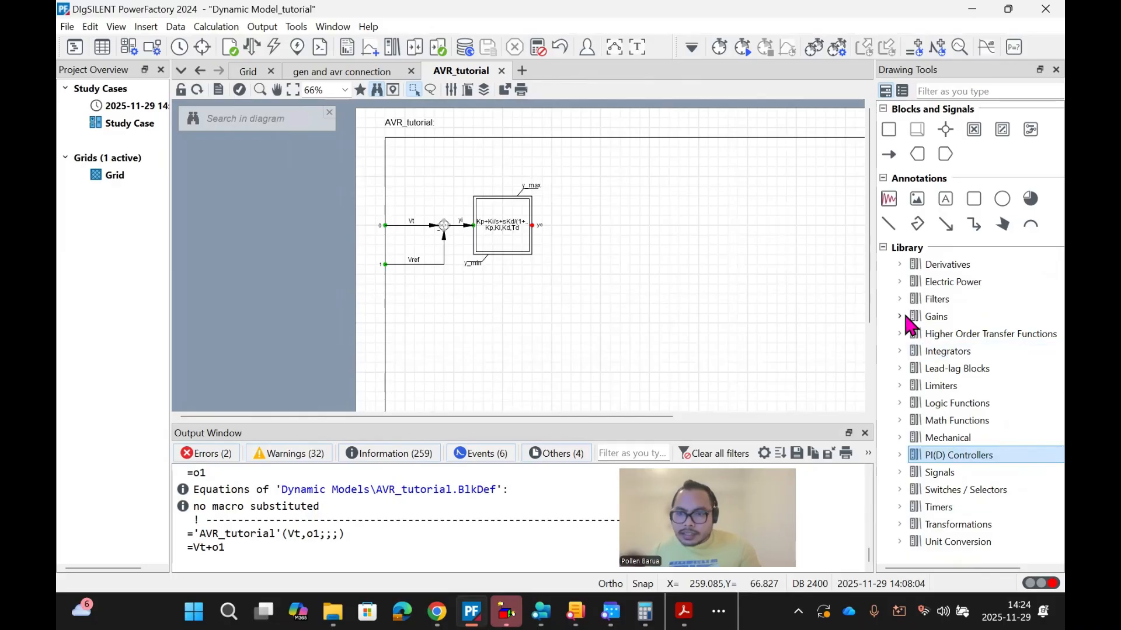
click(898, 317)
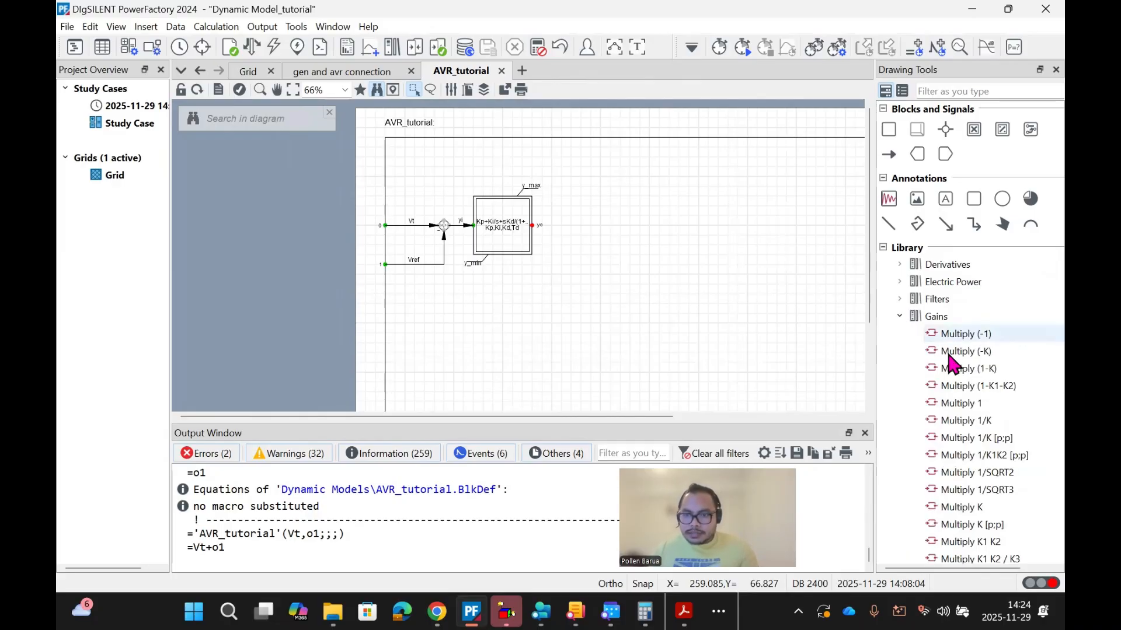
scroll(944, 408, down, 1)
scroll(946, 431, down, 1)
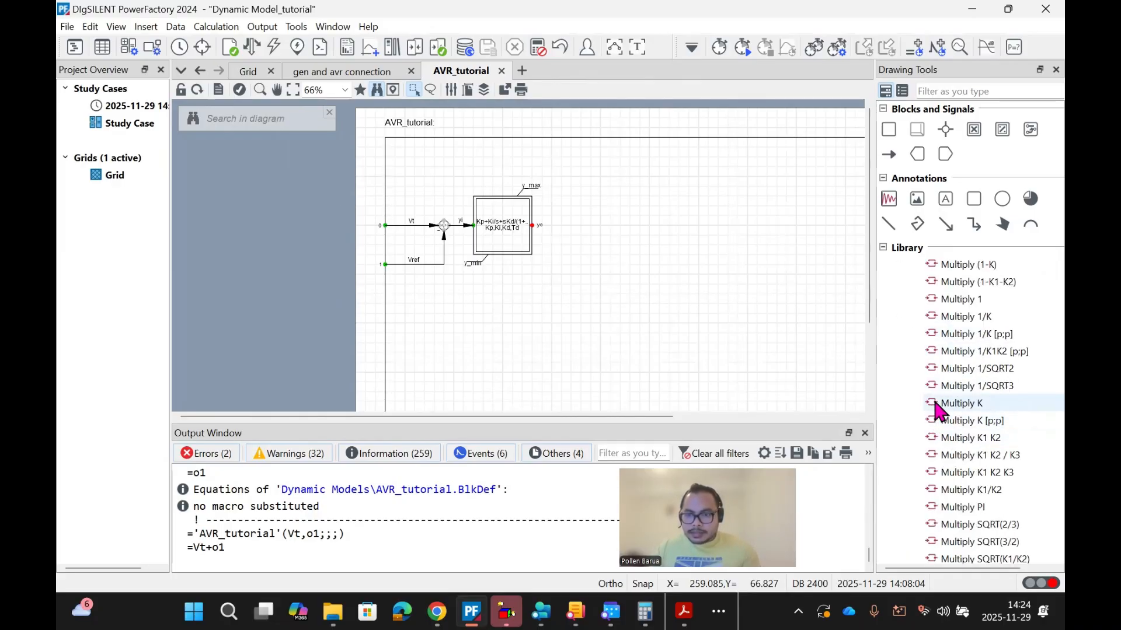
click(937, 408)
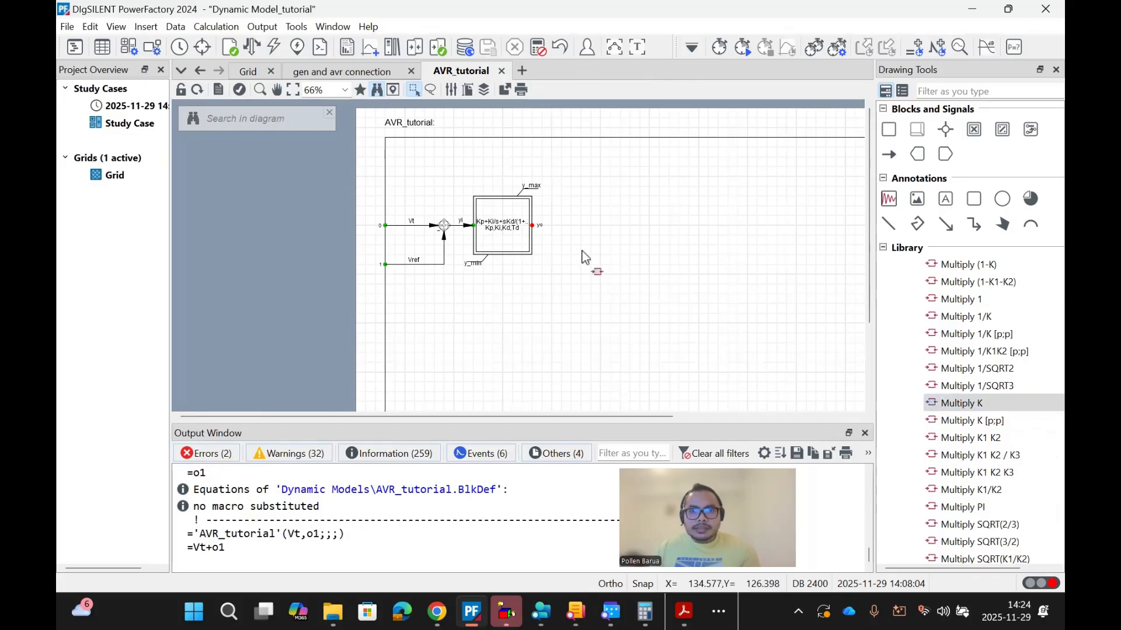
click(578, 230)
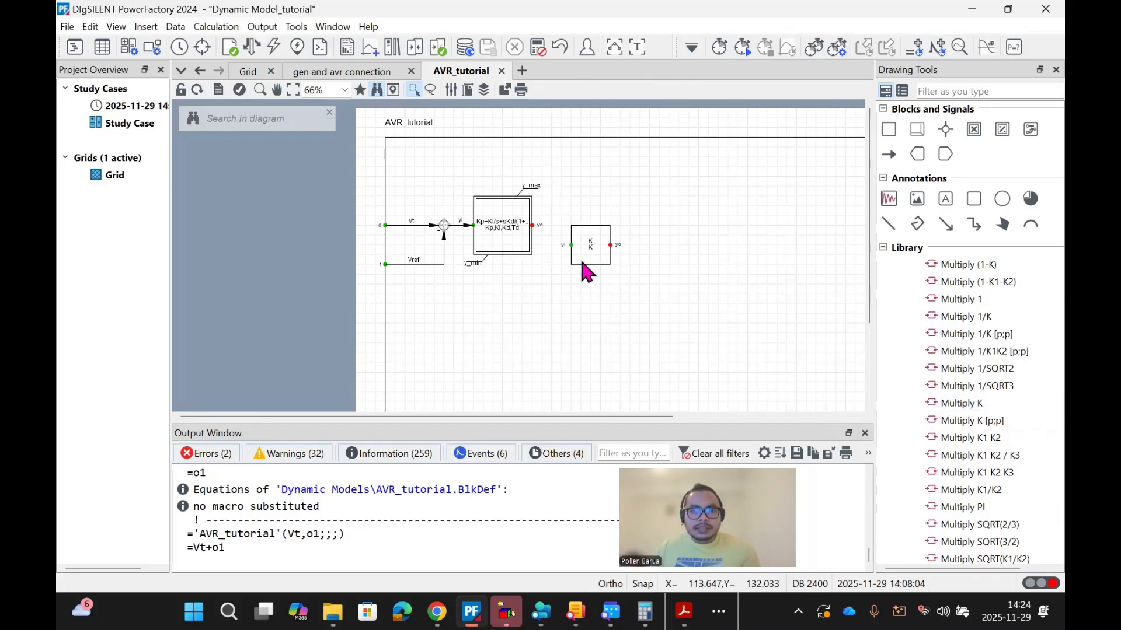
drag(592, 232, 584, 217)
click(593, 275)
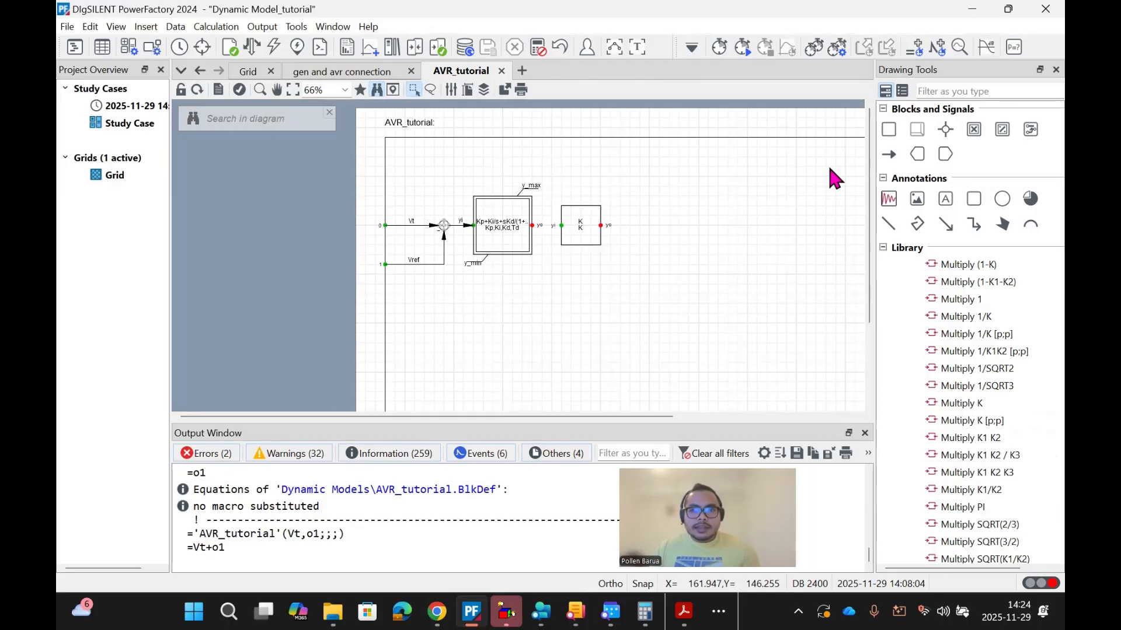
Step: Connect the PID controller's output yo to the gain block's input yi with a signal line
click(894, 153)
scroll(536, 227, up, 4)
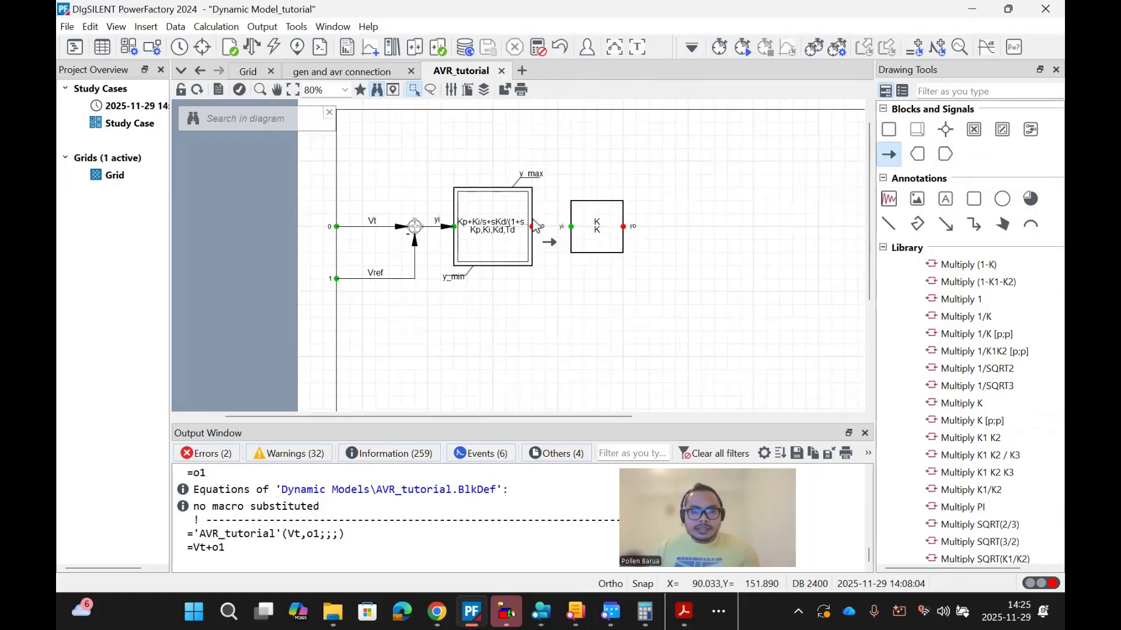
scroll(536, 223, up, 2)
click(533, 238)
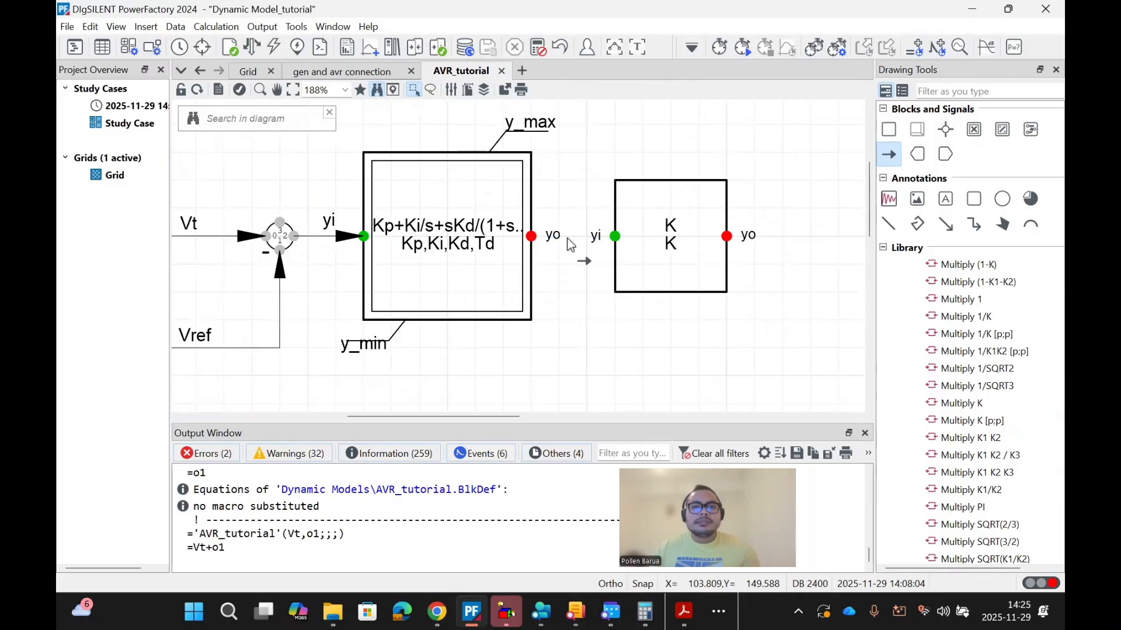
click(617, 240)
scroll(620, 240, down, 3)
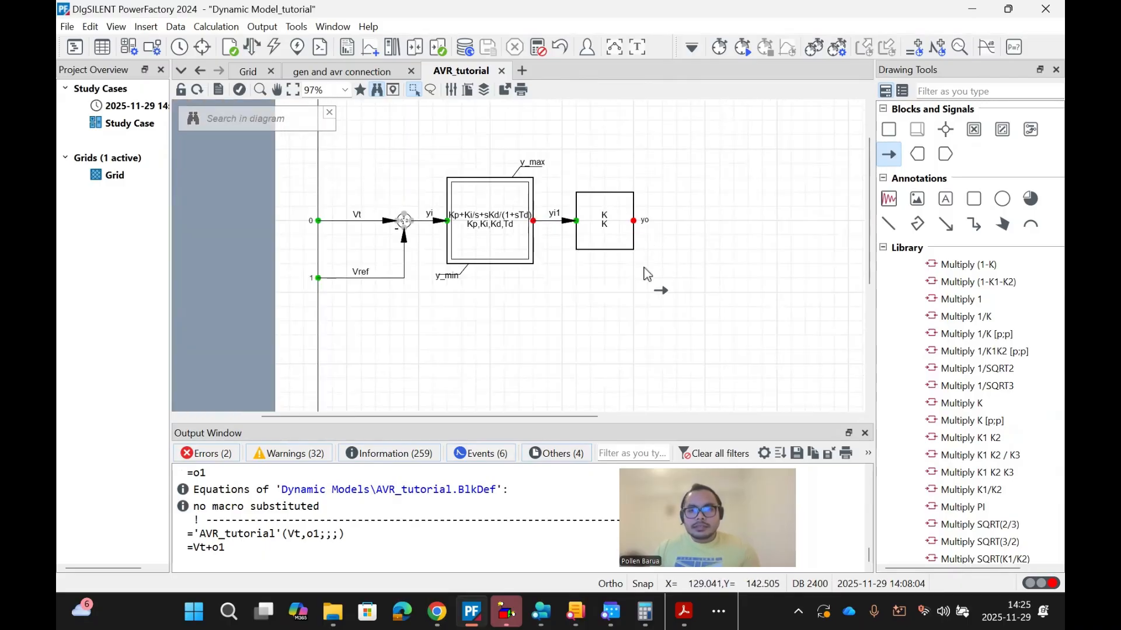
key(Escape)
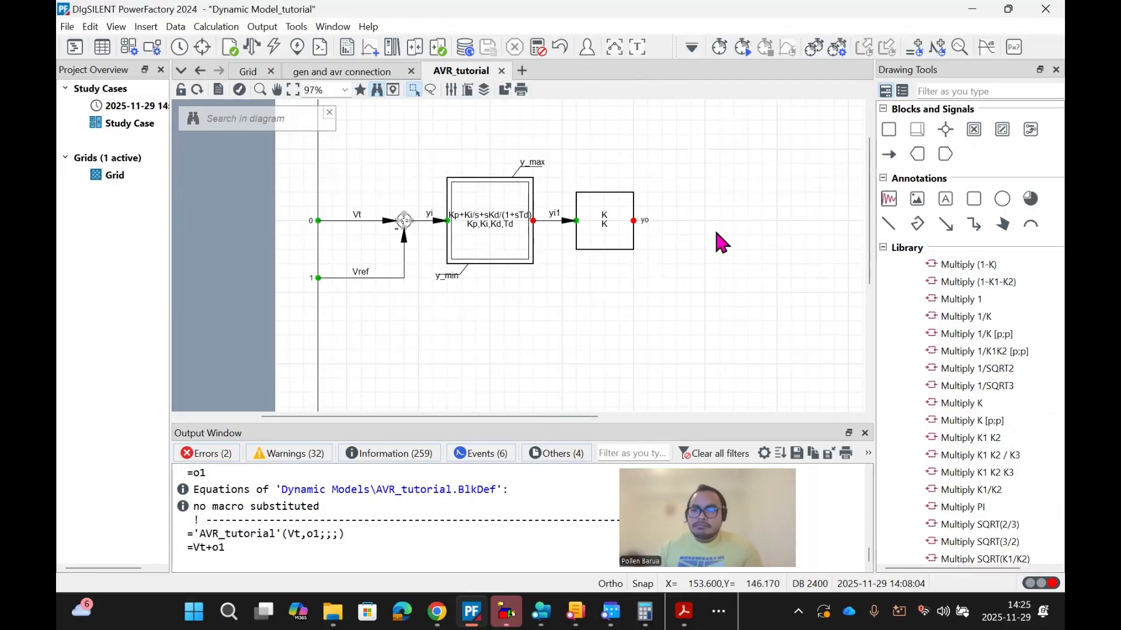
Step: Look through the macro library's Gains, Integrators and Limiters groups for a suitable block to follow the gain
scroll(908, 300, up, 2)
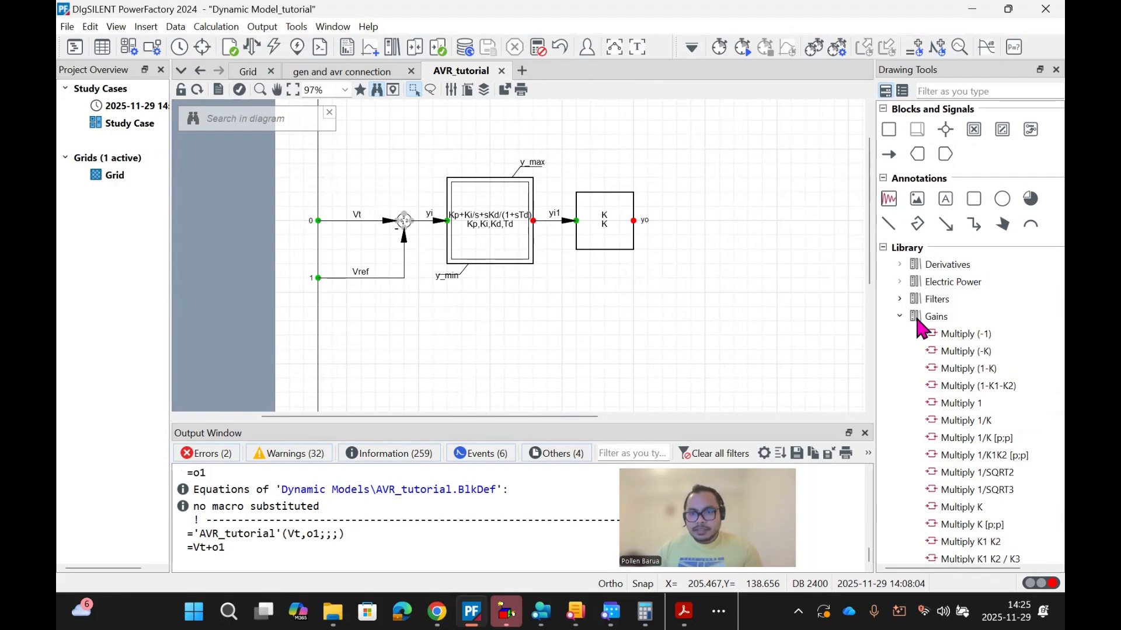
click(929, 319)
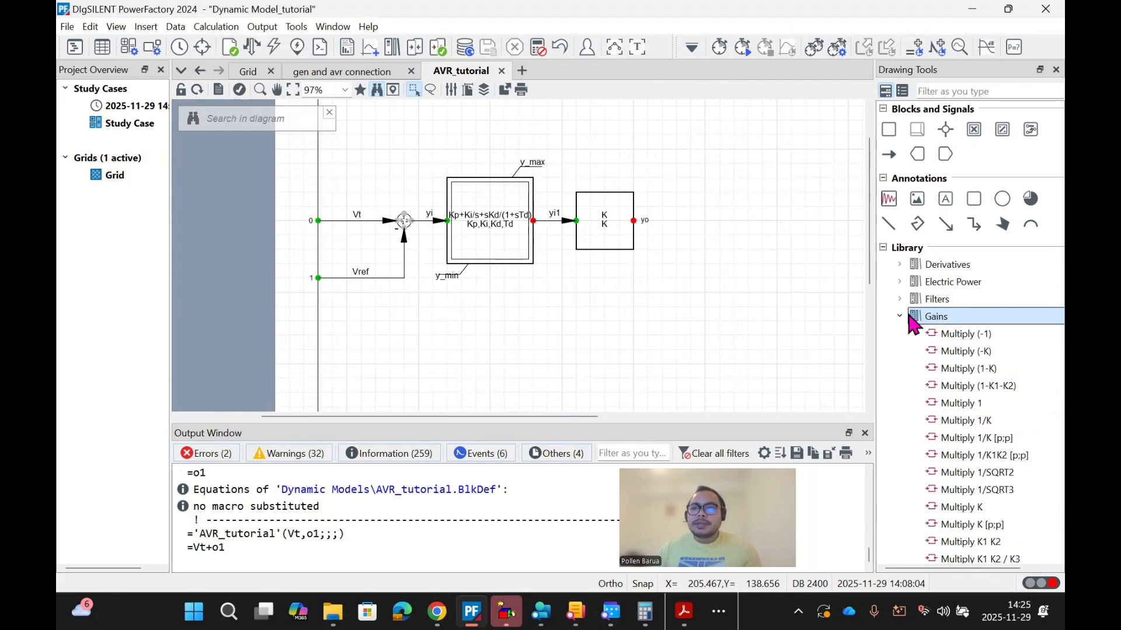
click(903, 316)
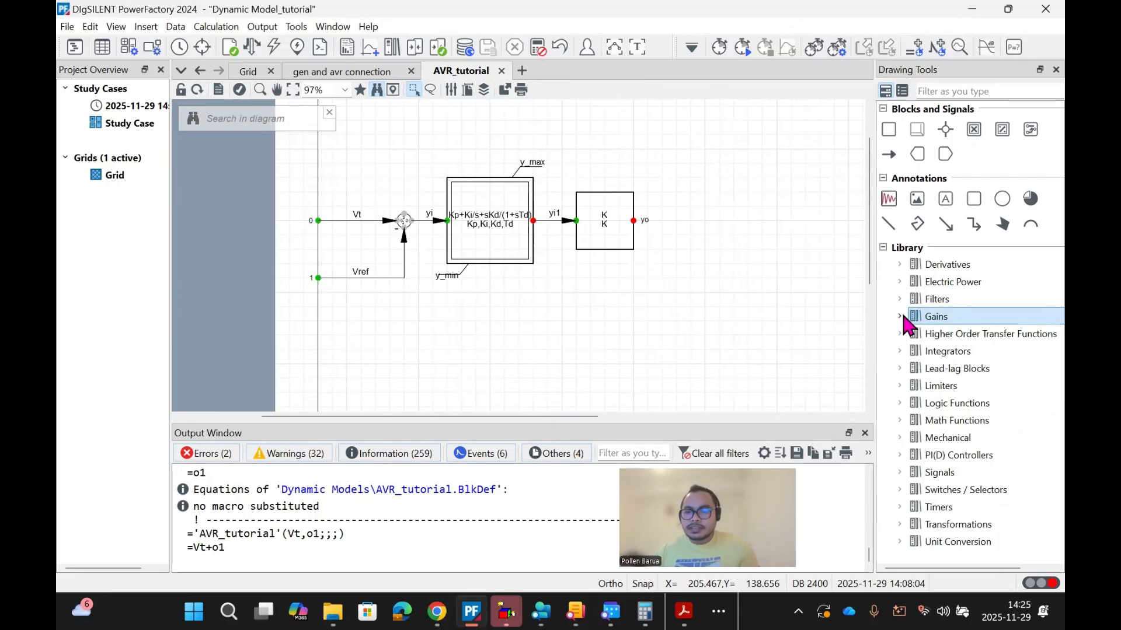
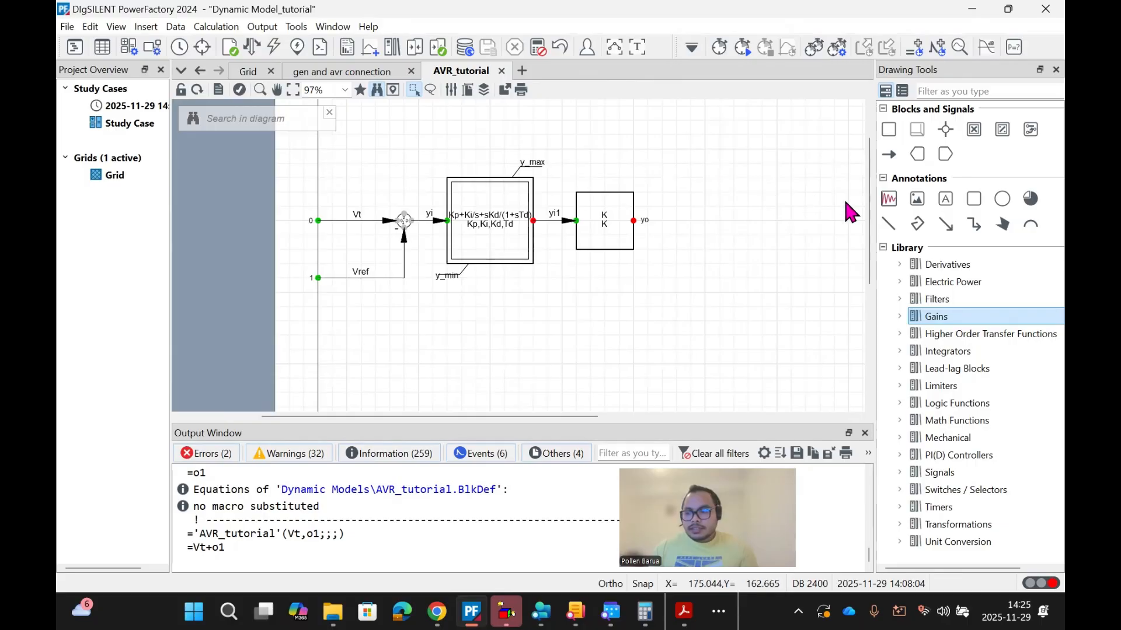
click(900, 350)
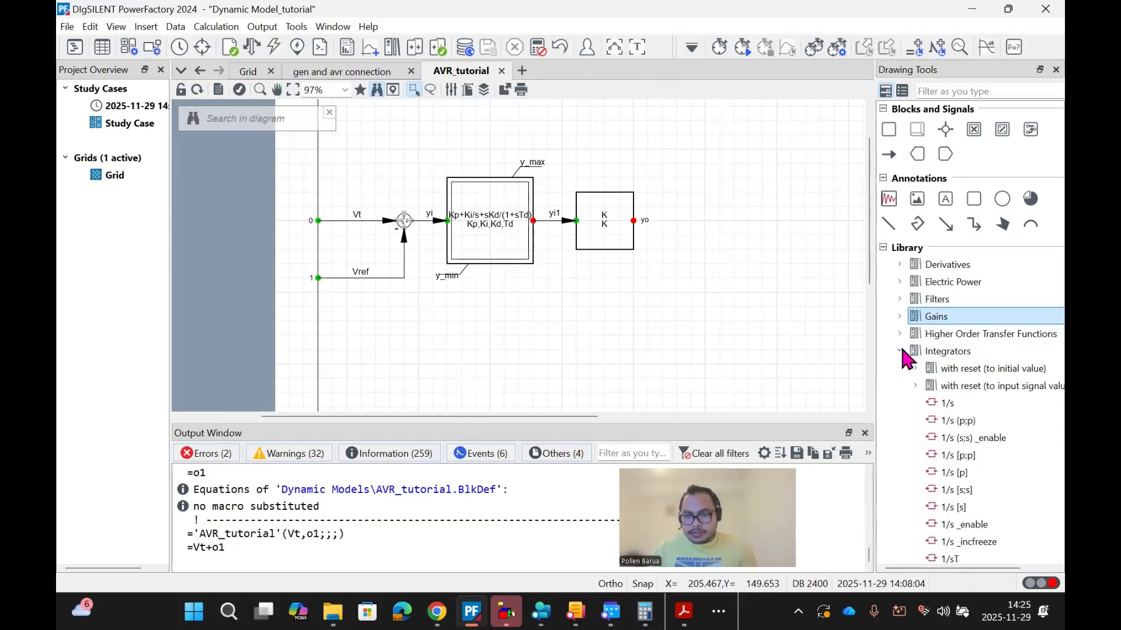
scroll(946, 406, down, 2)
scroll(946, 406, down, 9)
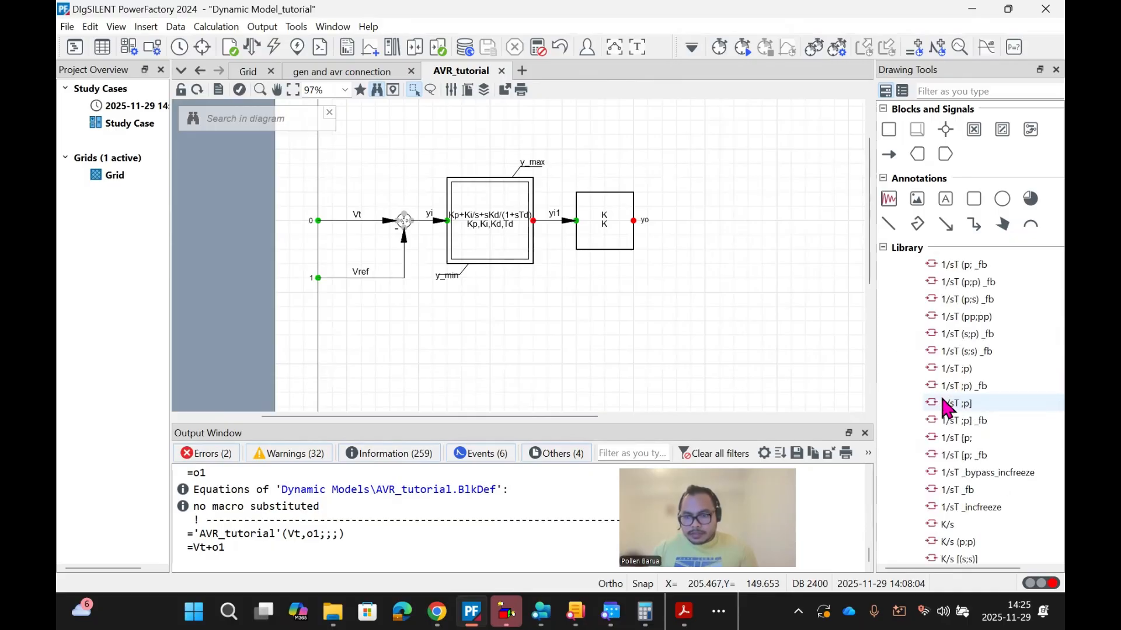
scroll(946, 406, up, 5)
scroll(934, 403, up, 3)
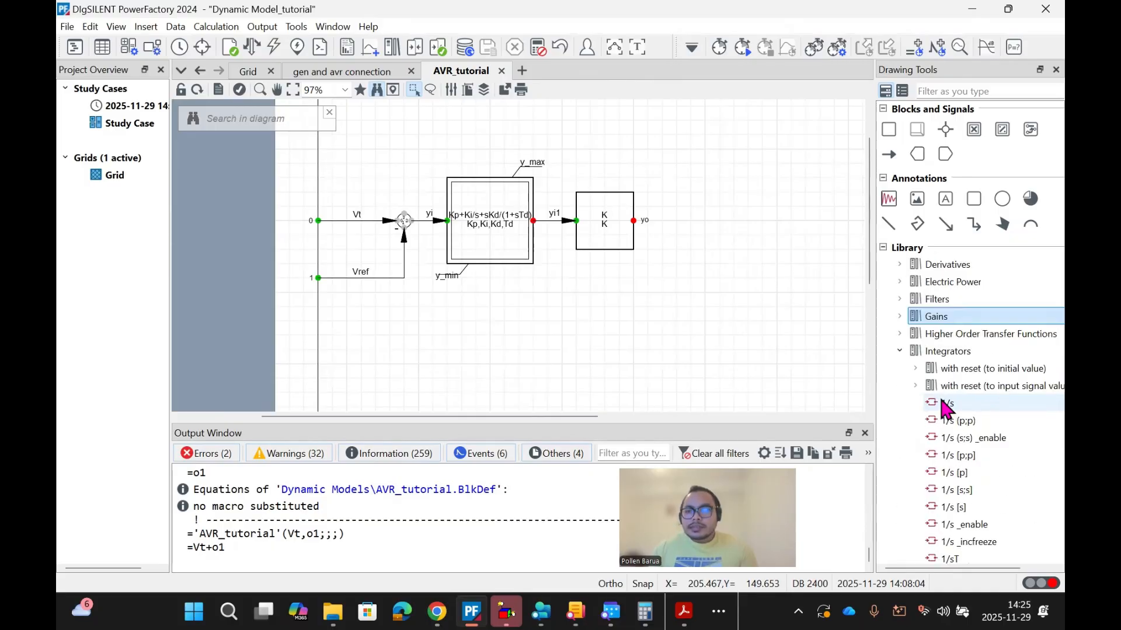
click(898, 351)
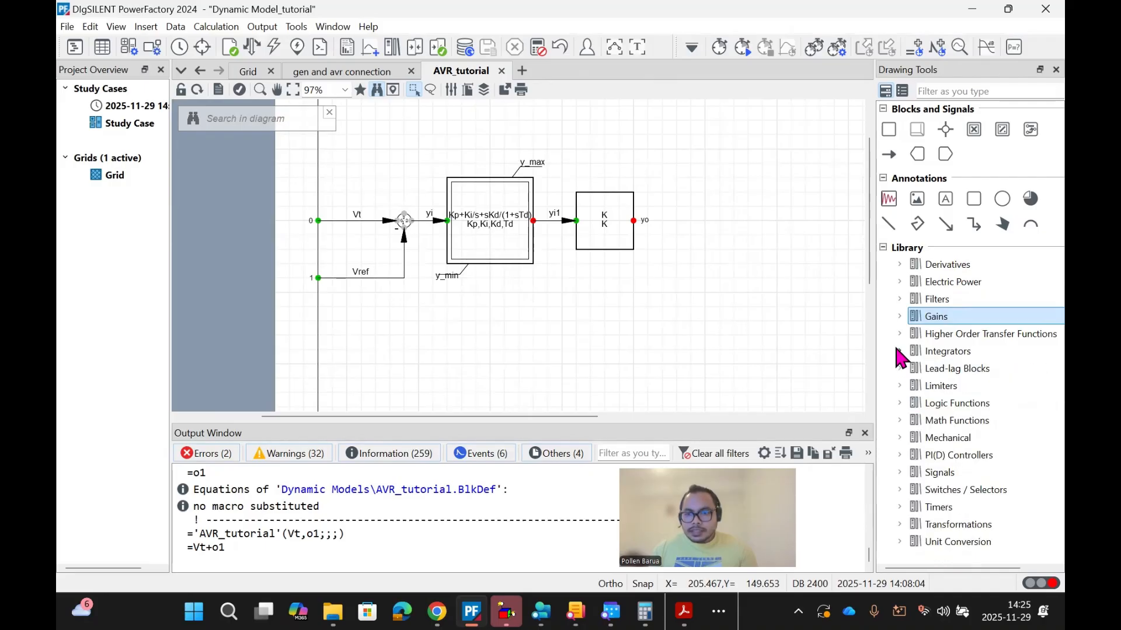
click(899, 386)
click(898, 383)
Step: Place a 1/(1+sT) [(p;p)] low-pass filter macro to the right of the gain block, level with it, and connect the gain's output to its input
click(900, 299)
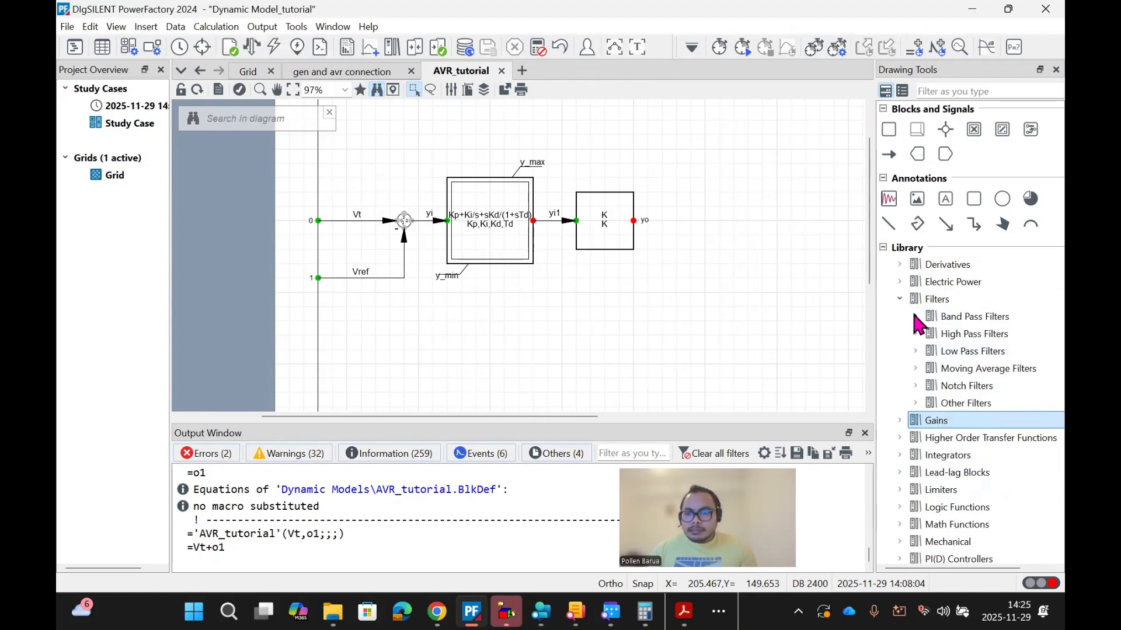
click(916, 351)
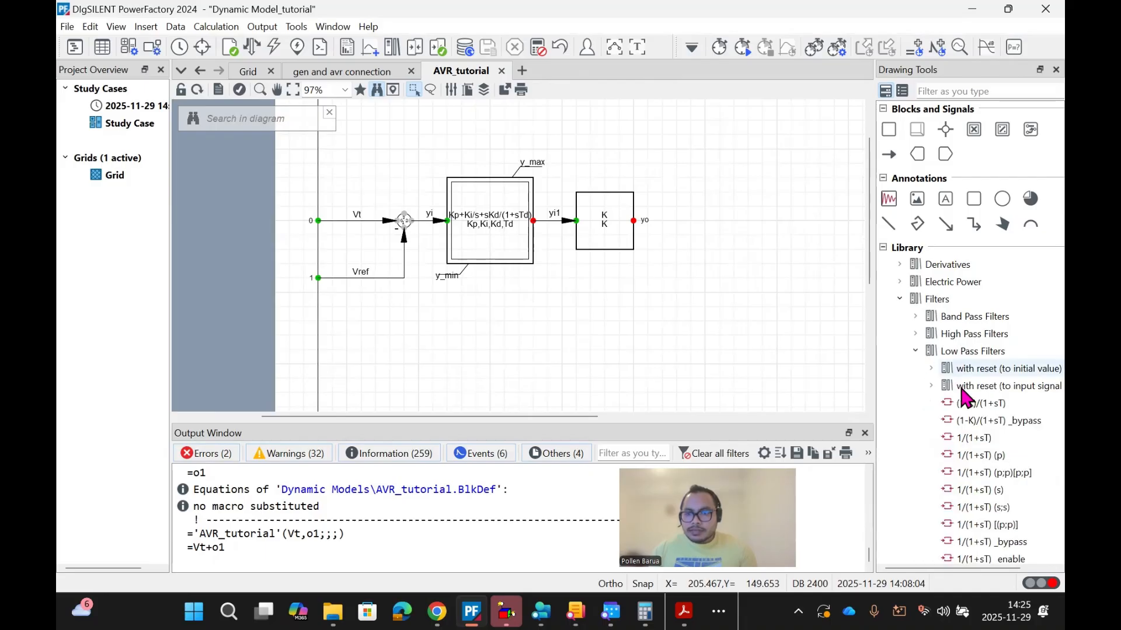
scroll(998, 388, down, 1)
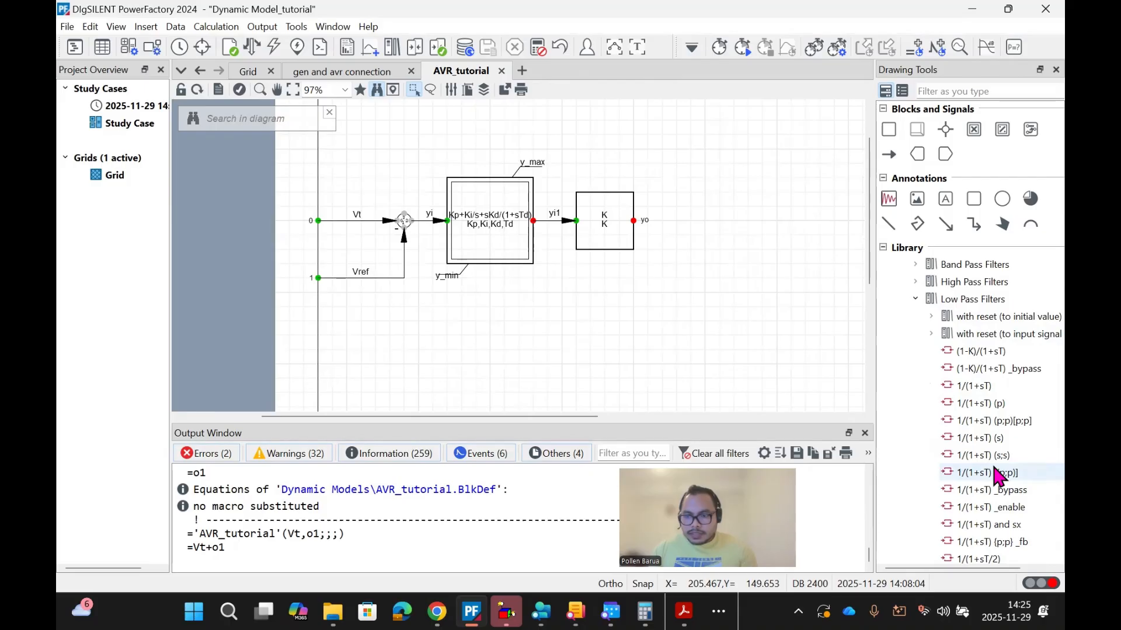
click(997, 476)
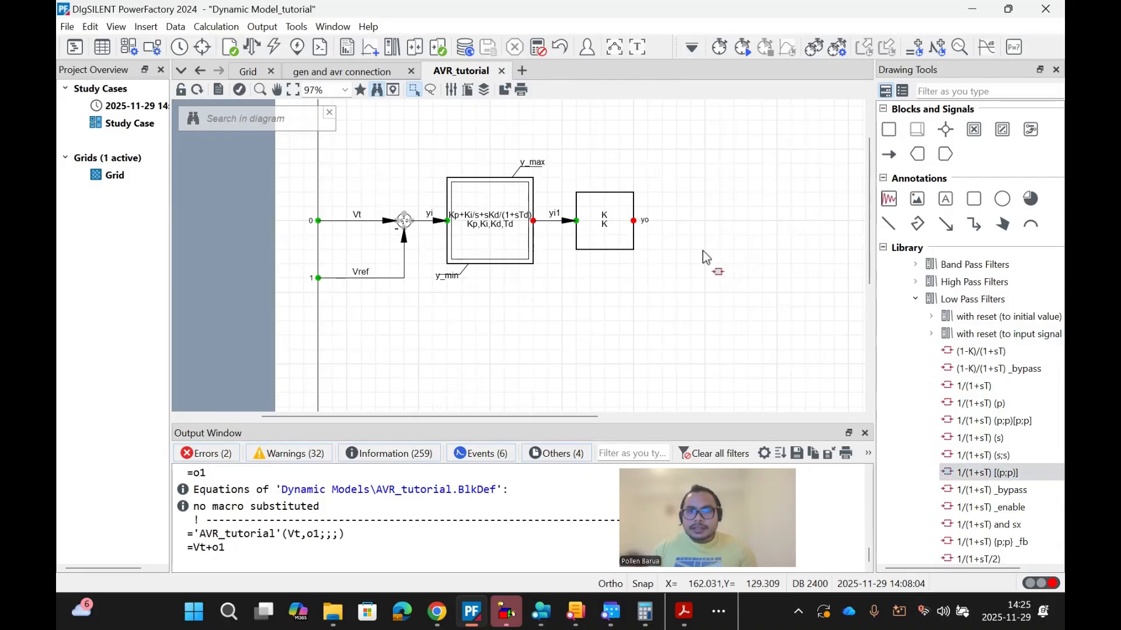
click(690, 220)
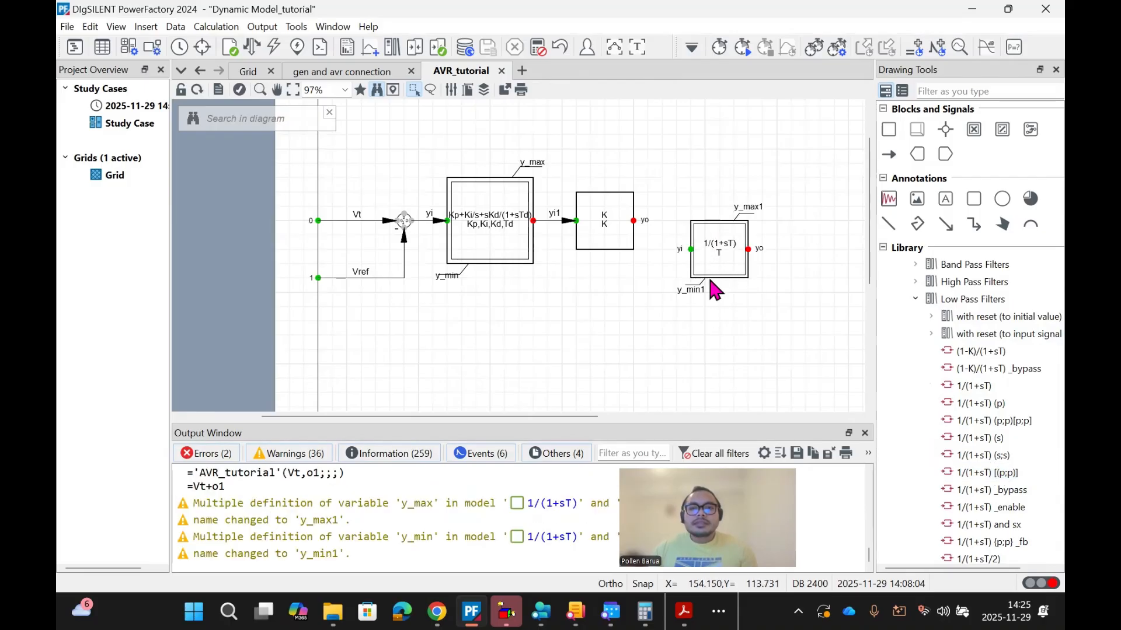
drag(706, 223, 708, 227)
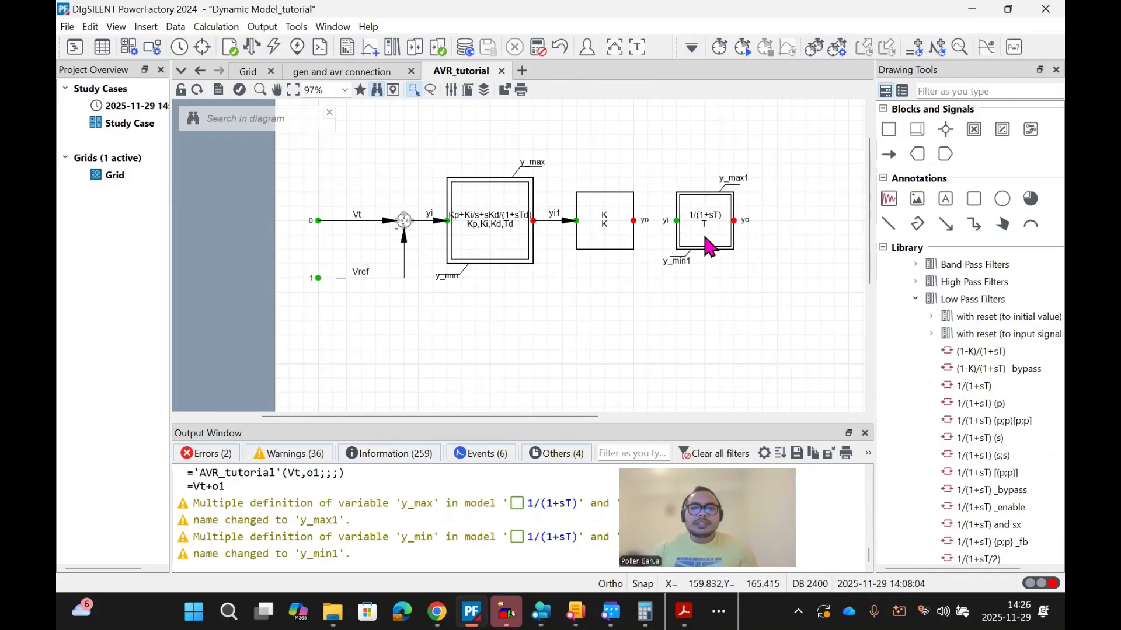
click(888, 154)
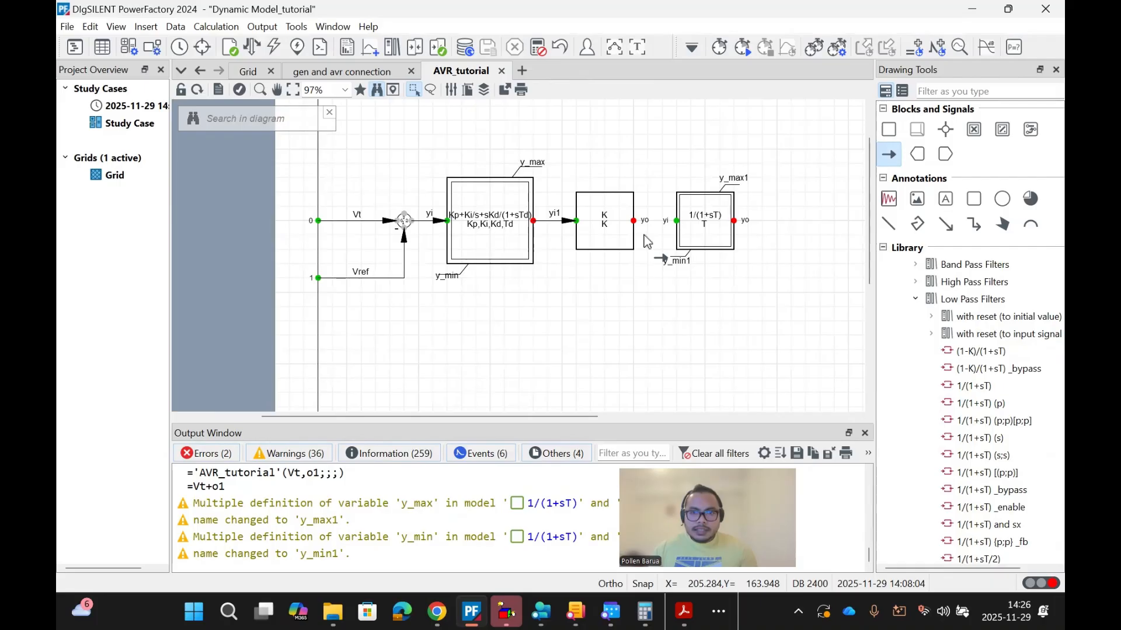
click(677, 221)
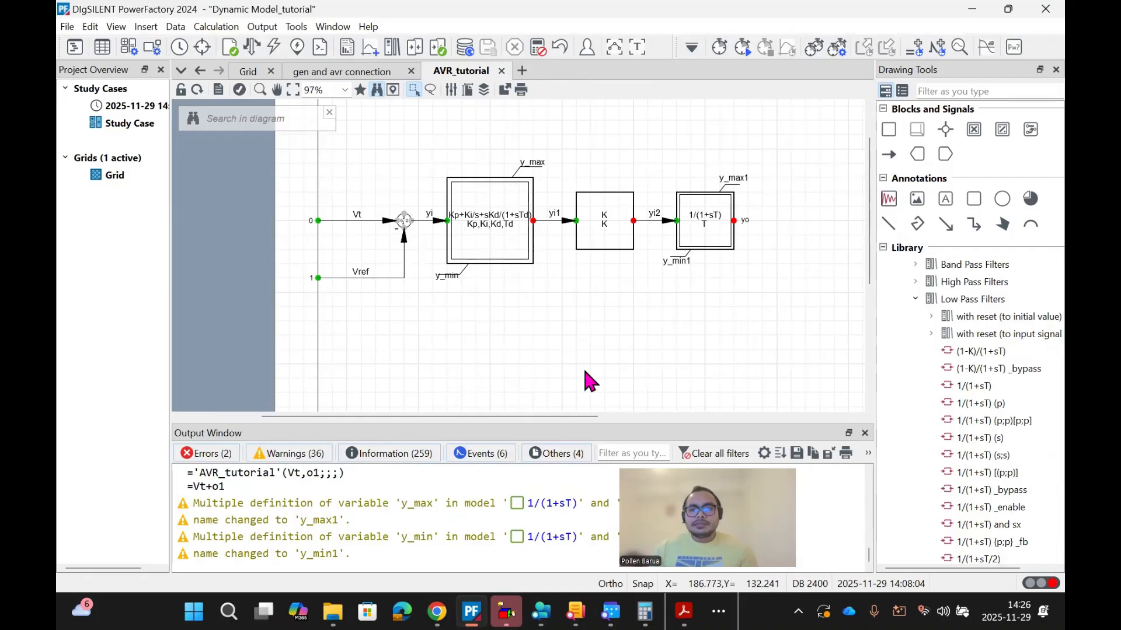
Step: Place a second summation point to the right of the 1/(1+sT) filter block, level with the filter's output
drag(548, 414, 640, 415)
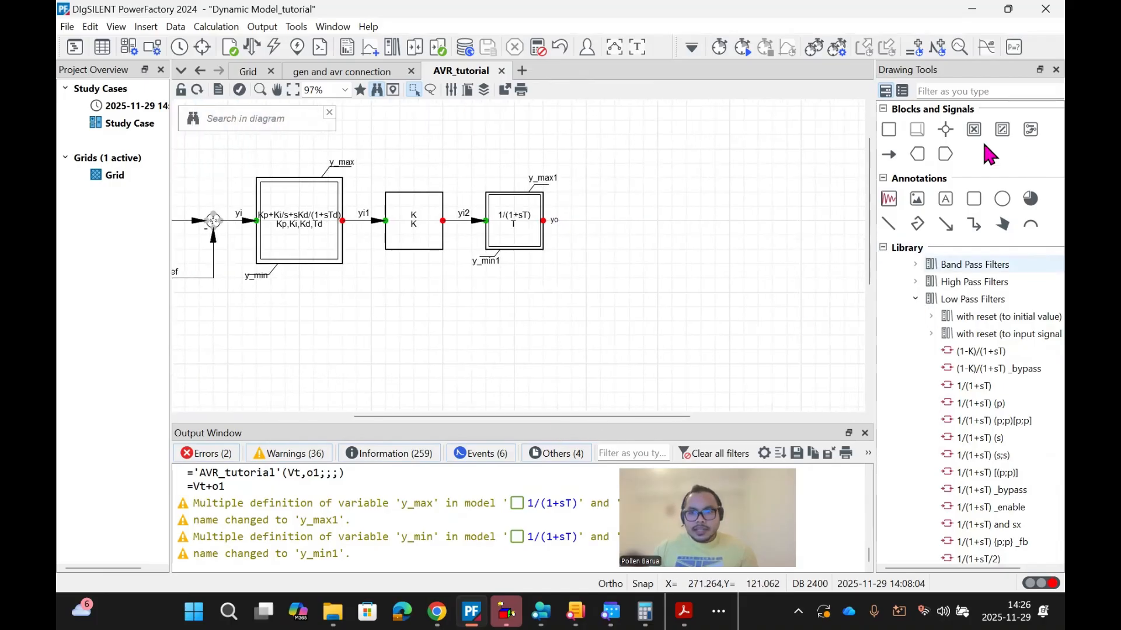
click(947, 129)
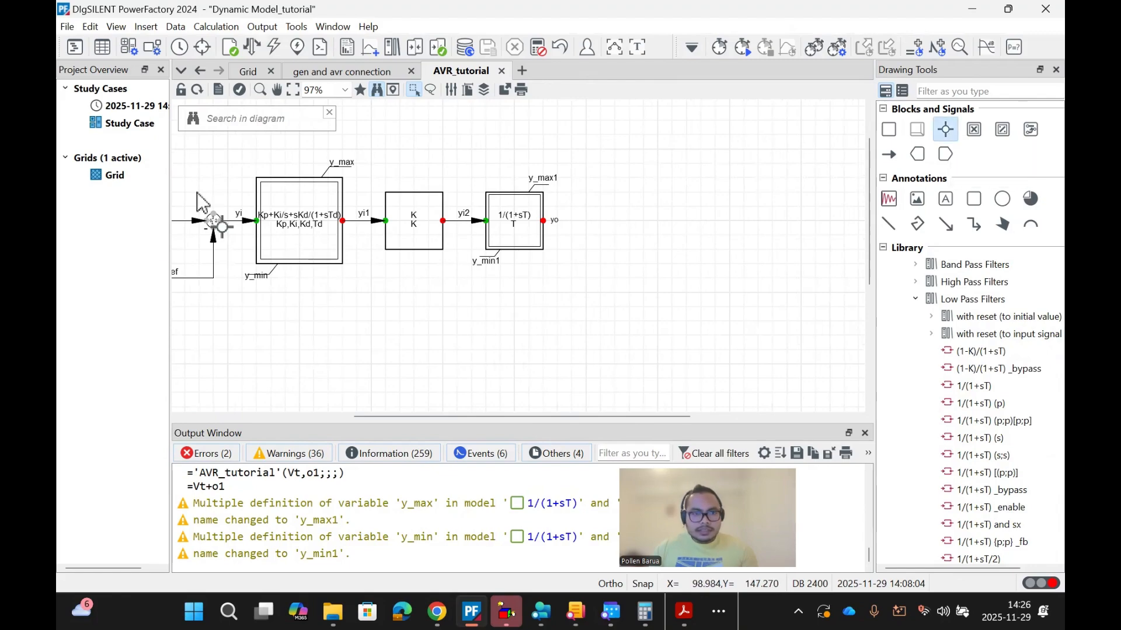
click(608, 208)
key(Escape)
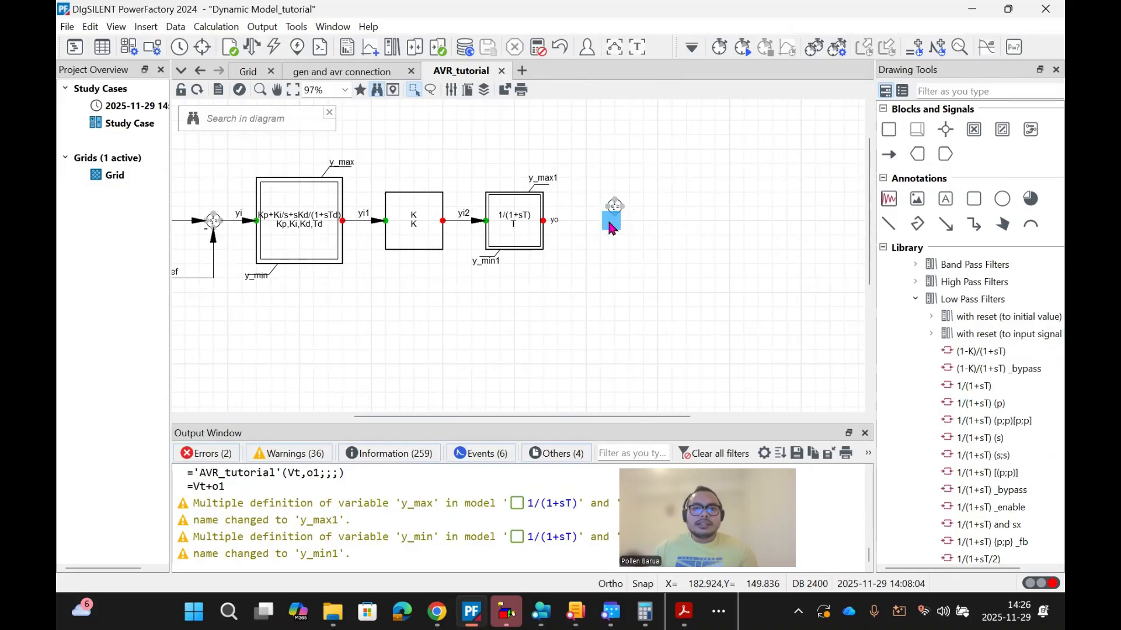
scroll(602, 219, up, 2)
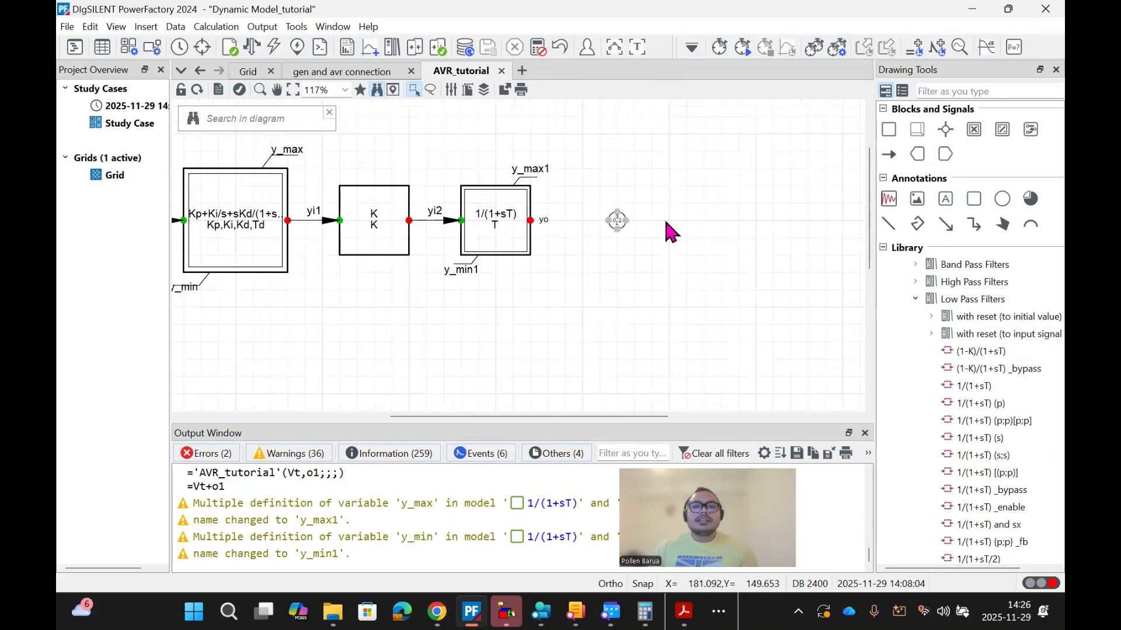
Step: Connect the 1/(1+sT) filter block's output to the second summation point with a signal line
click(889, 154)
click(530, 221)
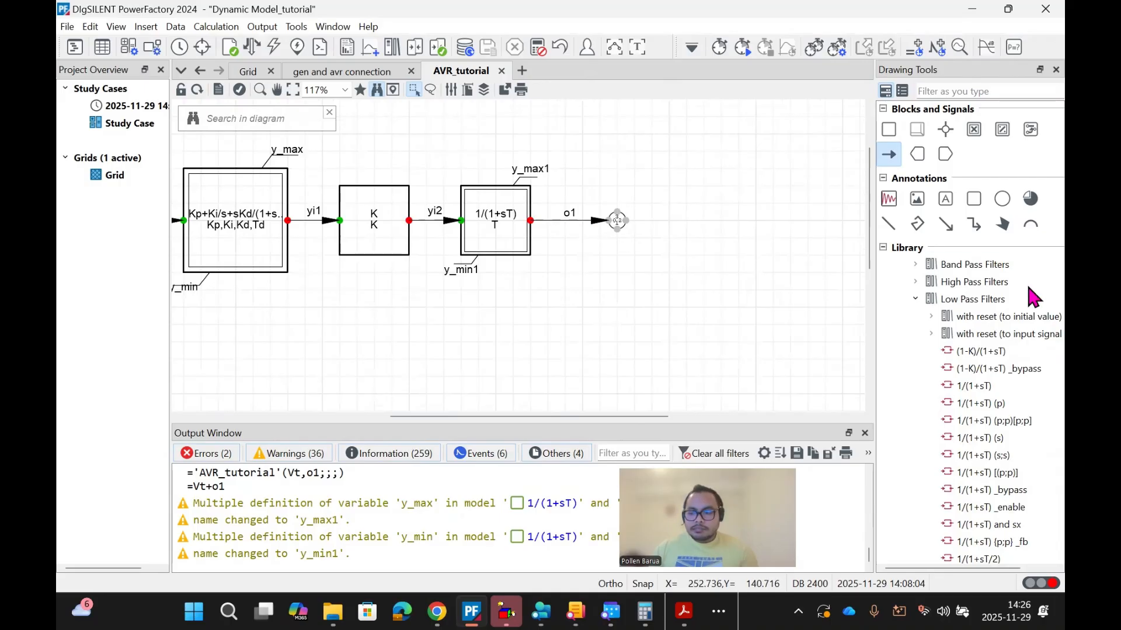
key(Escape)
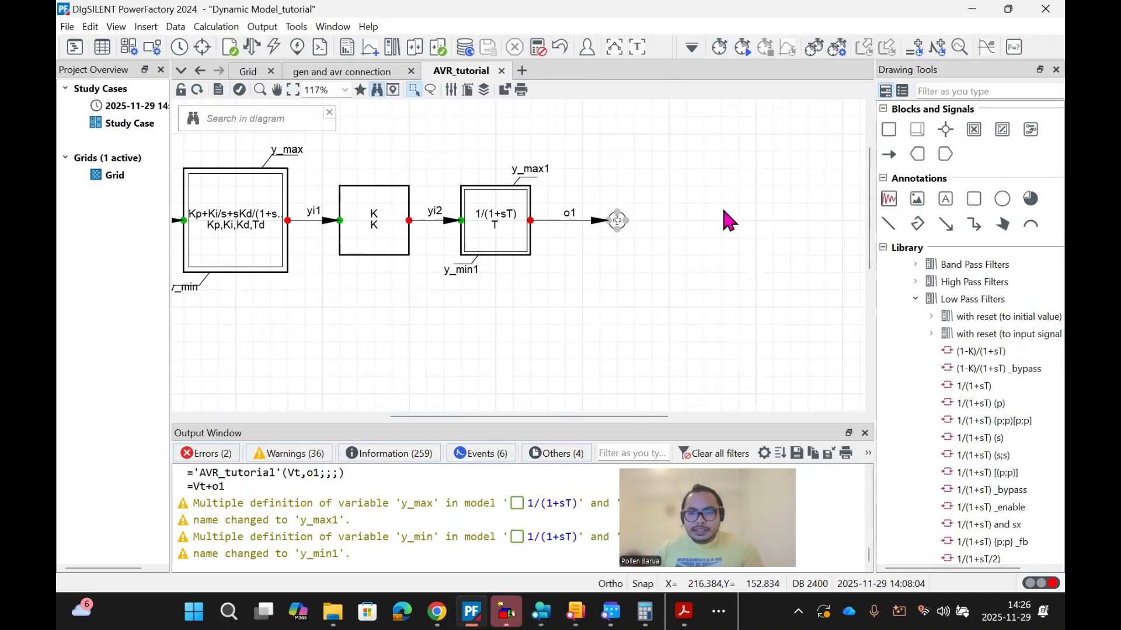
Step: Place a 1/sT (pp;pp) integrator macro to the right of the second summation point and align its input with that point
click(916, 298)
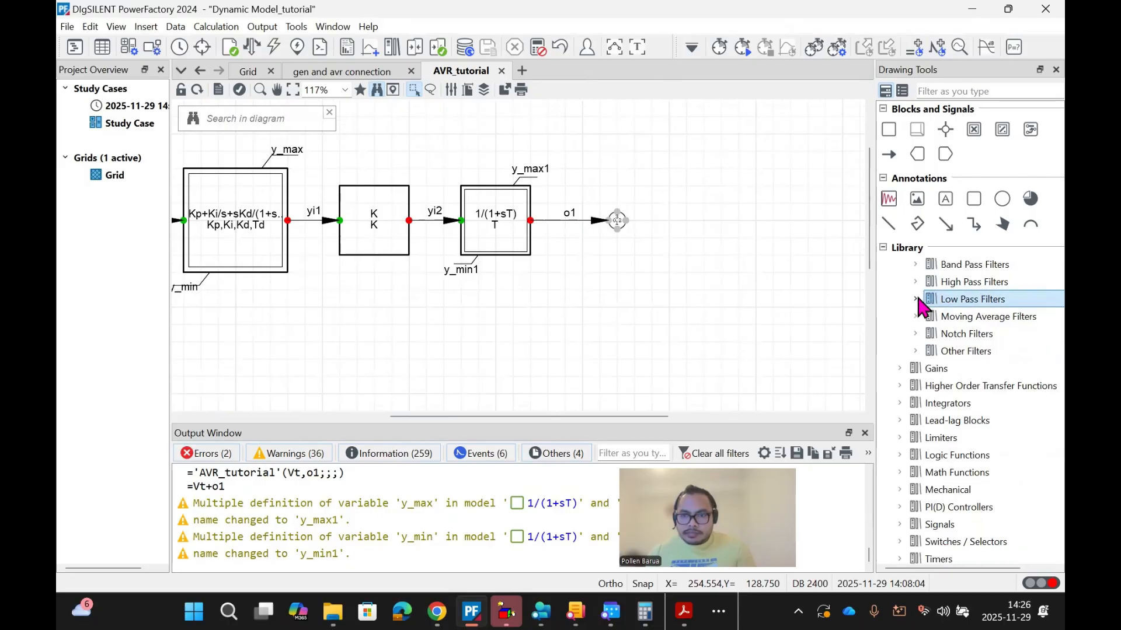
scroll(936, 372, up, 2)
scroll(936, 371, up, 2)
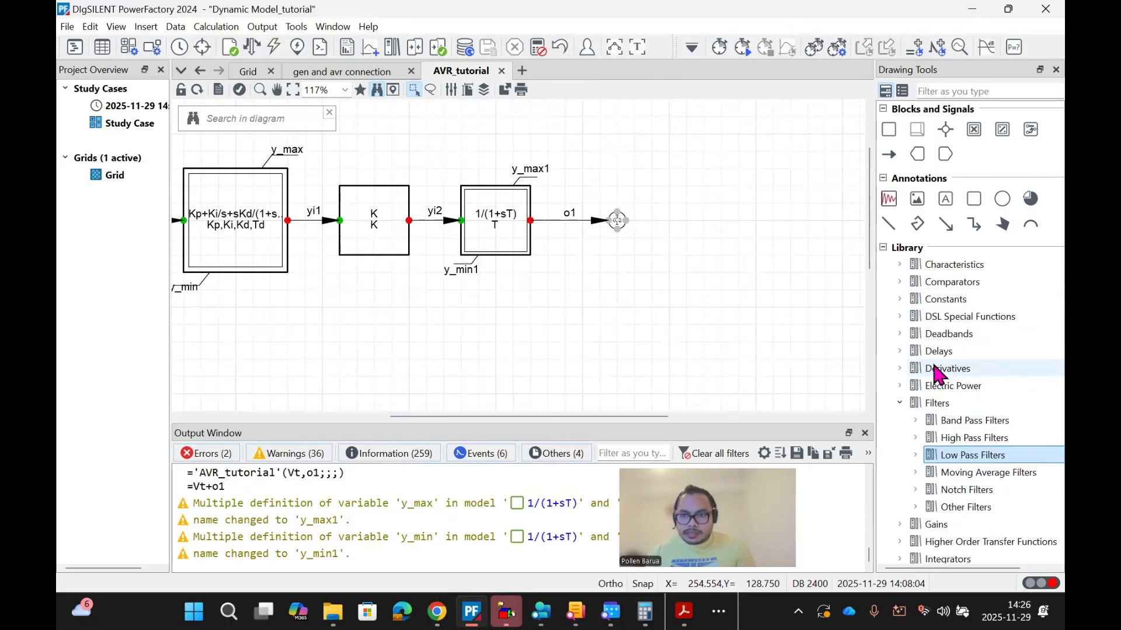
scroll(949, 353, down, 3)
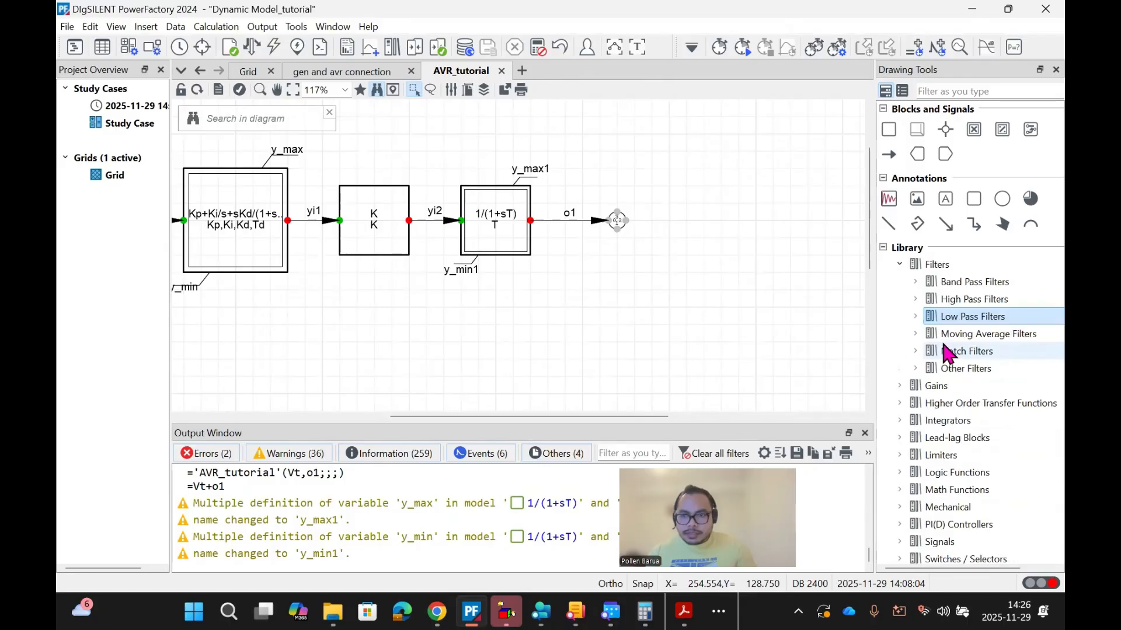
scroll(947, 353, down, 1)
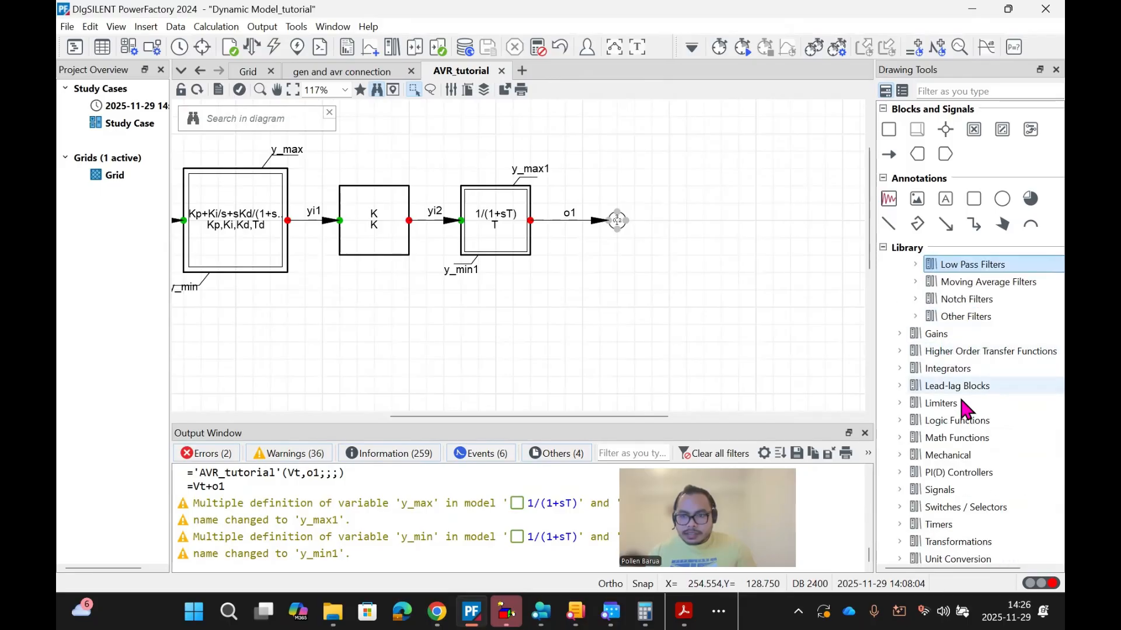
click(899, 368)
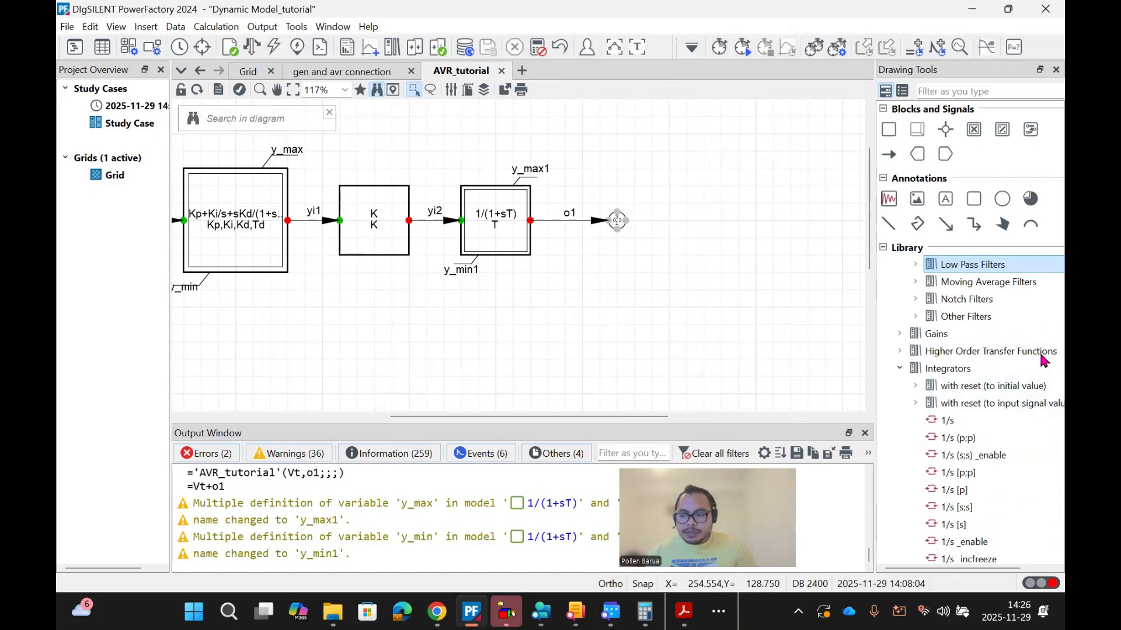
scroll(1010, 435, down, 2)
scroll(991, 451, down, 1)
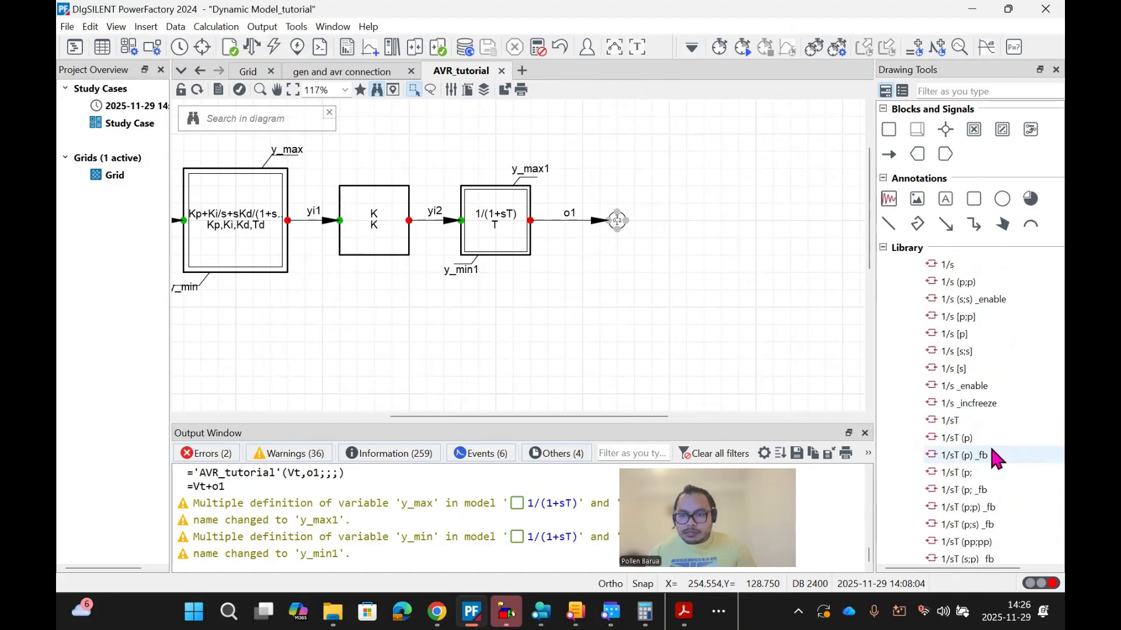
scroll(991, 450, down, 4)
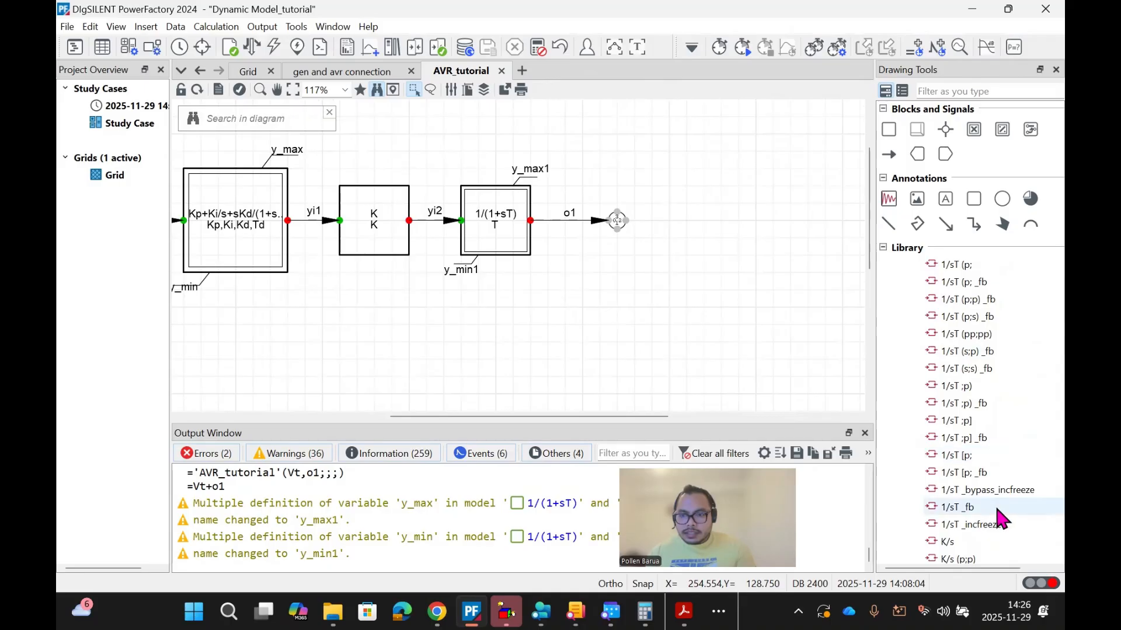
scroll(979, 403, down, 1)
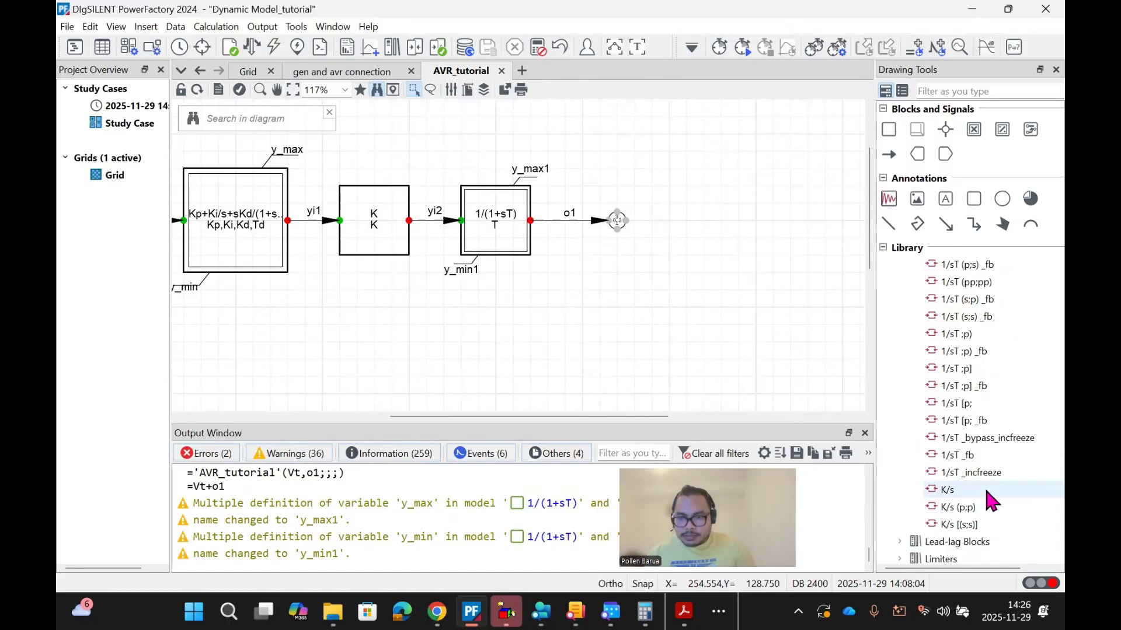
scroll(985, 486, up, 2)
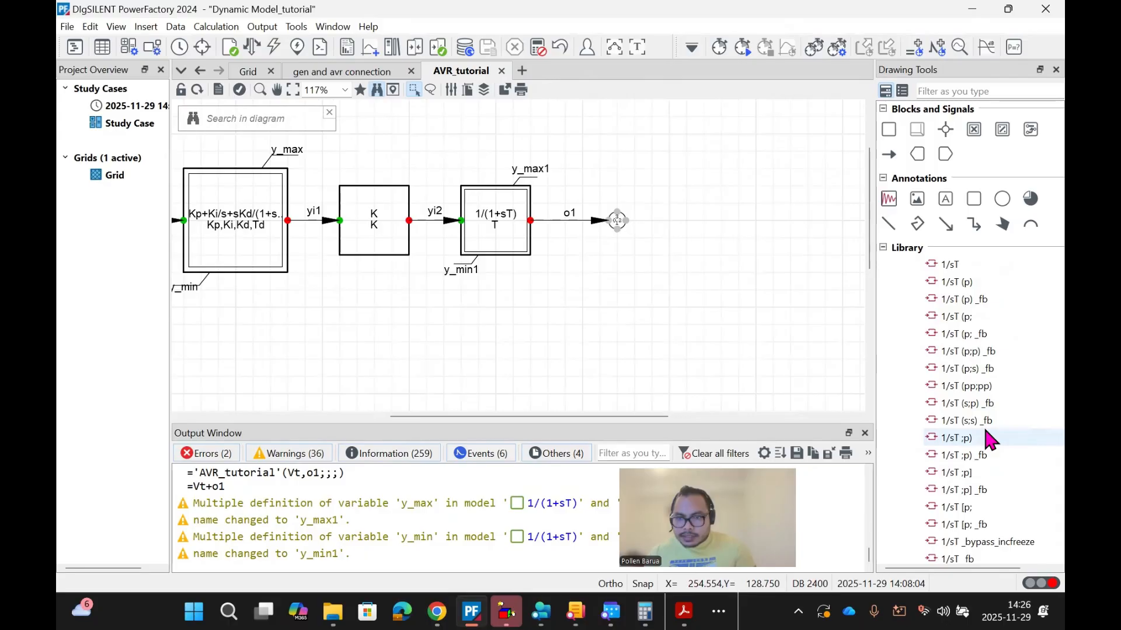
scroll(986, 438, up, 3)
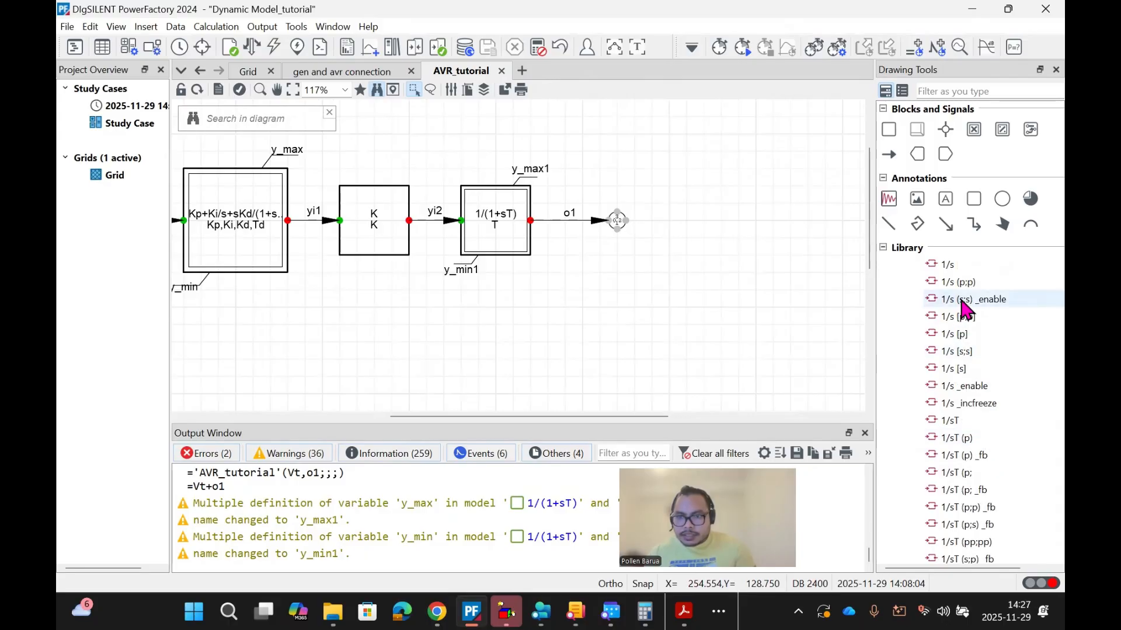
scroll(963, 327, down, 2)
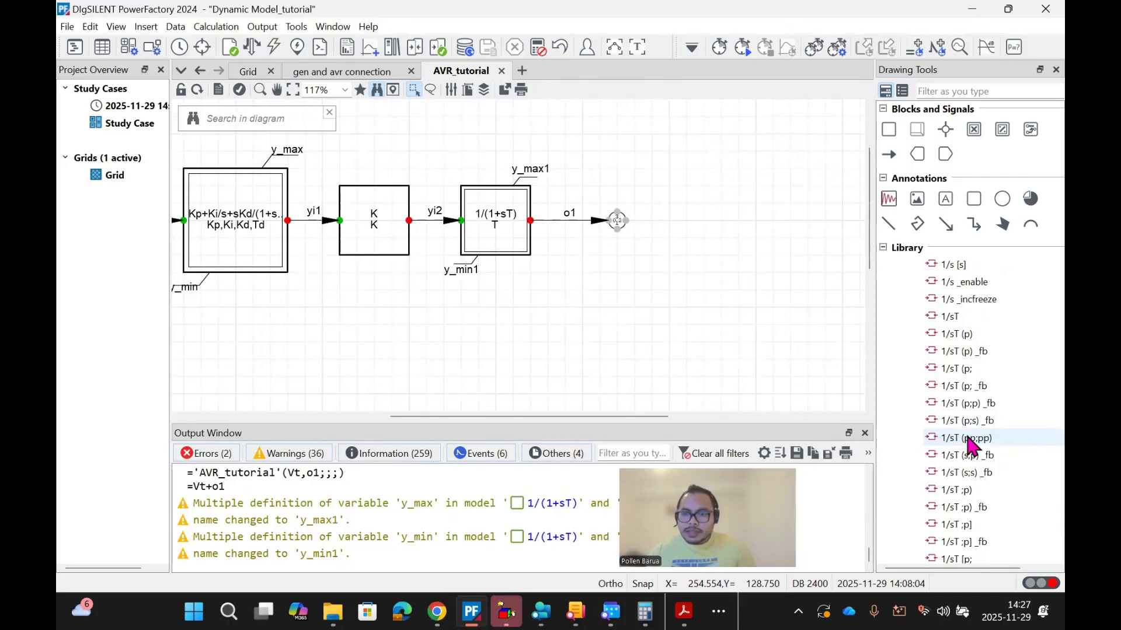
drag(969, 439, 692, 229)
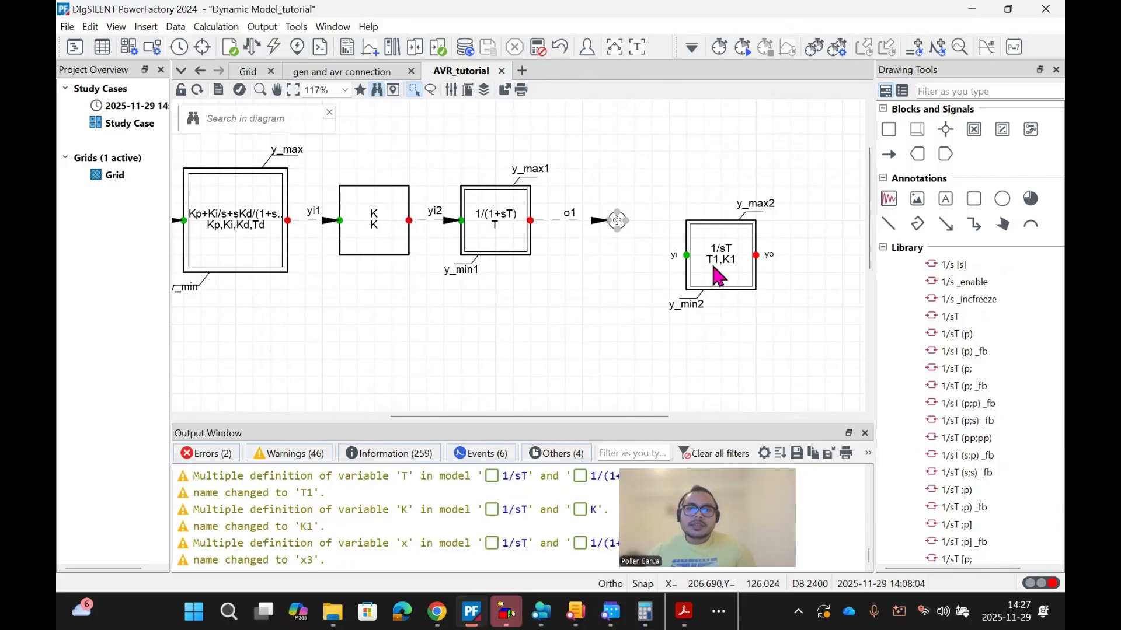
drag(714, 266, 695, 231)
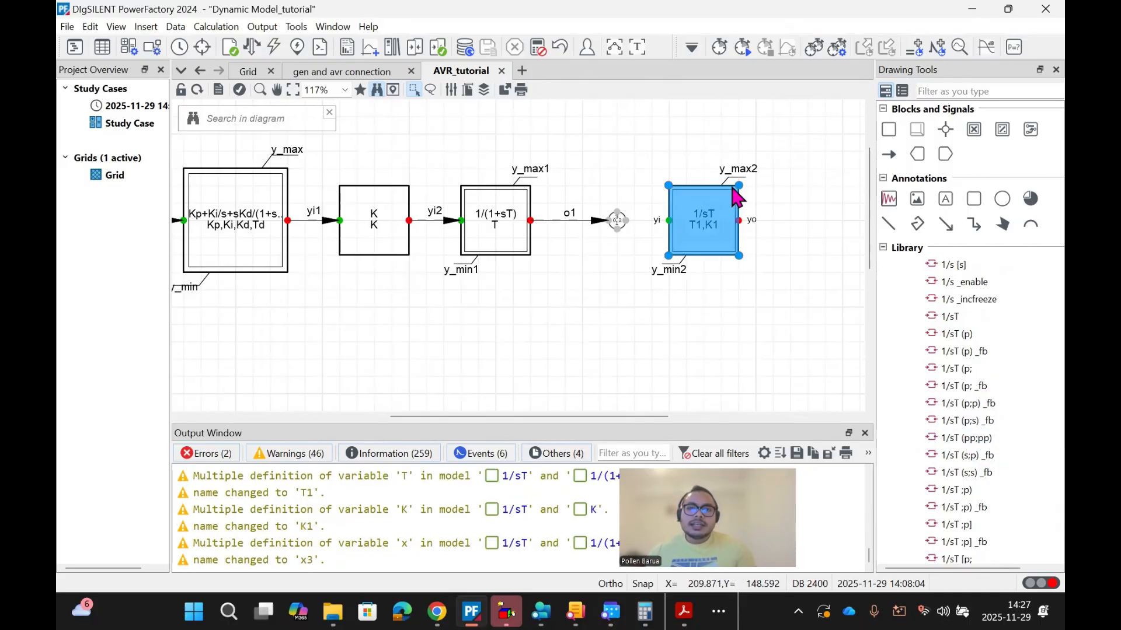
Step: Connect the second summation point to the 1/sT integrator's input and the integrator's output to the diagram frame's output edge
click(691, 281)
click(888, 154)
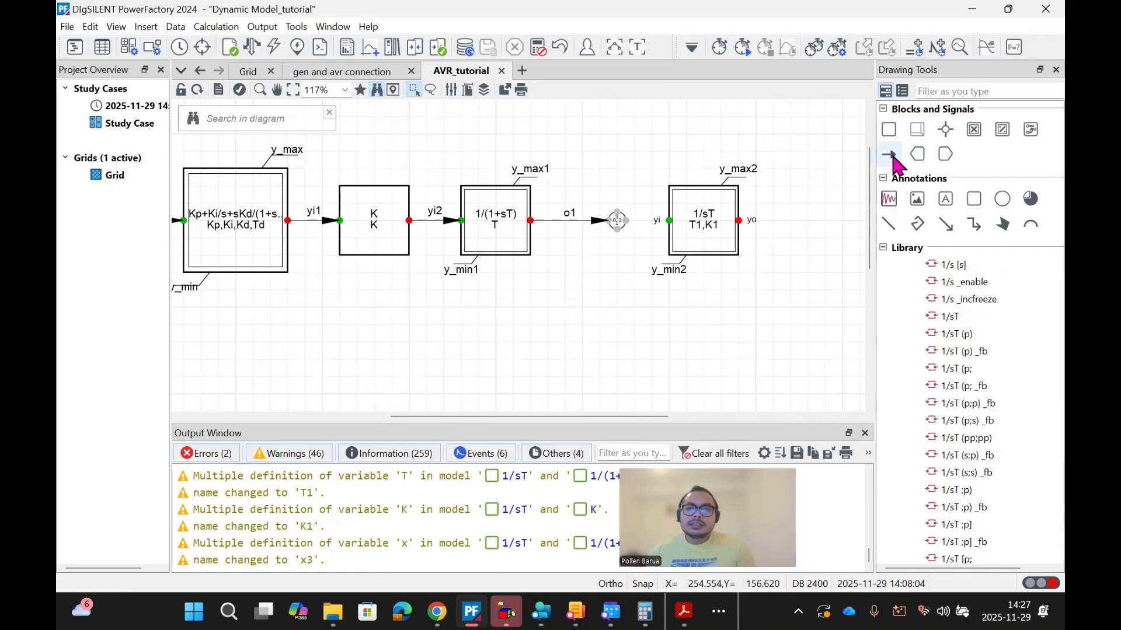
click(628, 220)
click(670, 221)
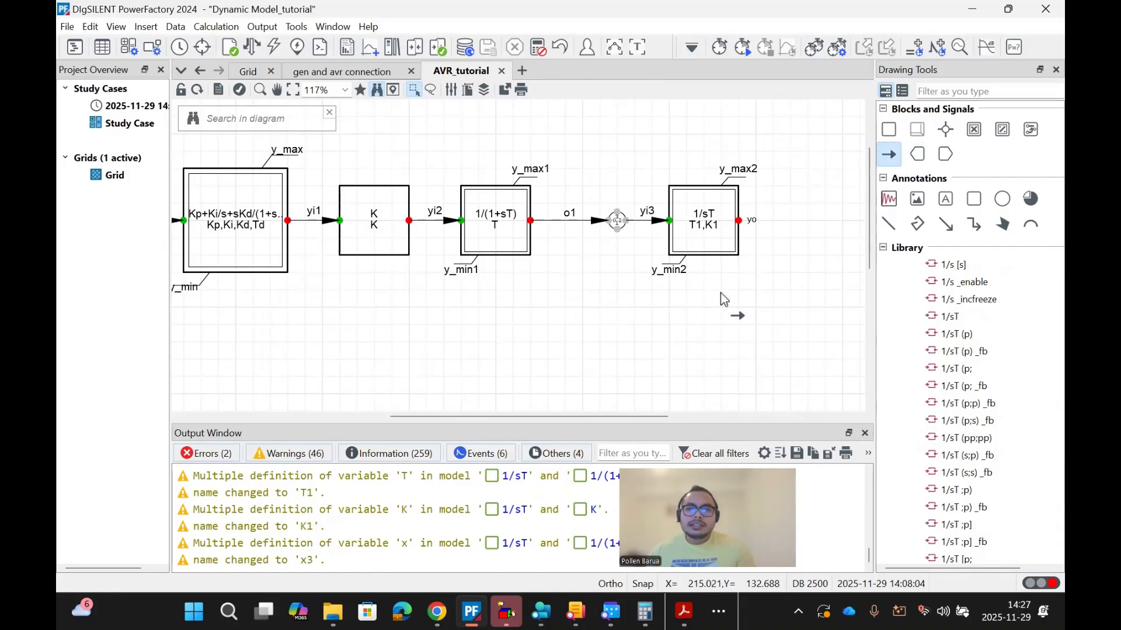
scroll(722, 303, down, 2)
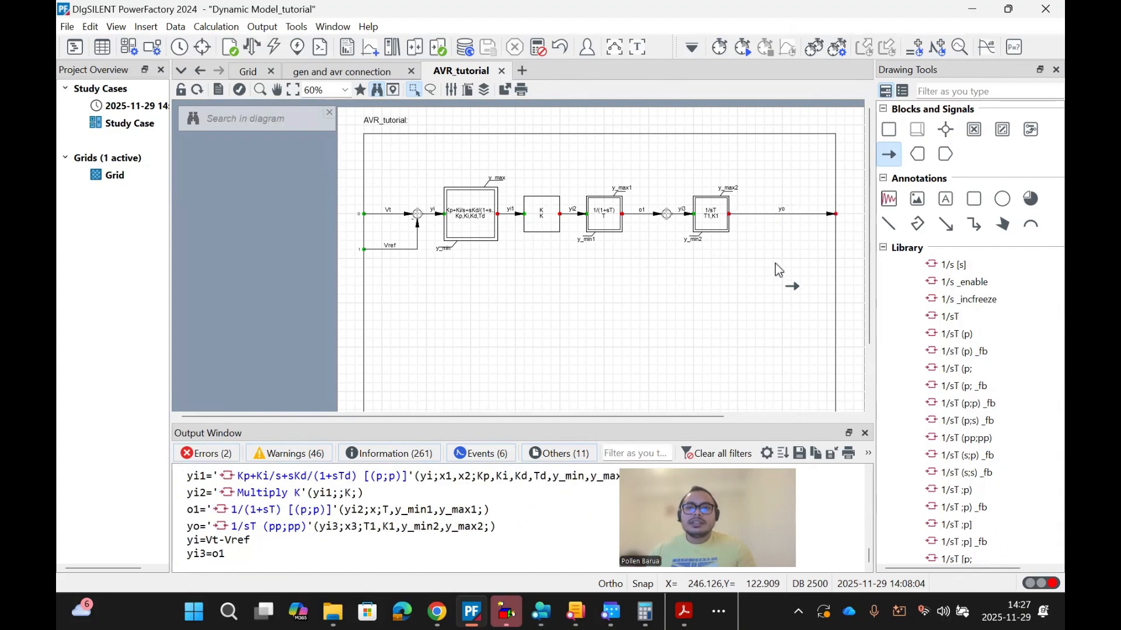
key(Escape)
Step: Check the integrator's output signal name against the AVR slot's output signal in the gen and avr connection frame
scroll(768, 190, up, 3)
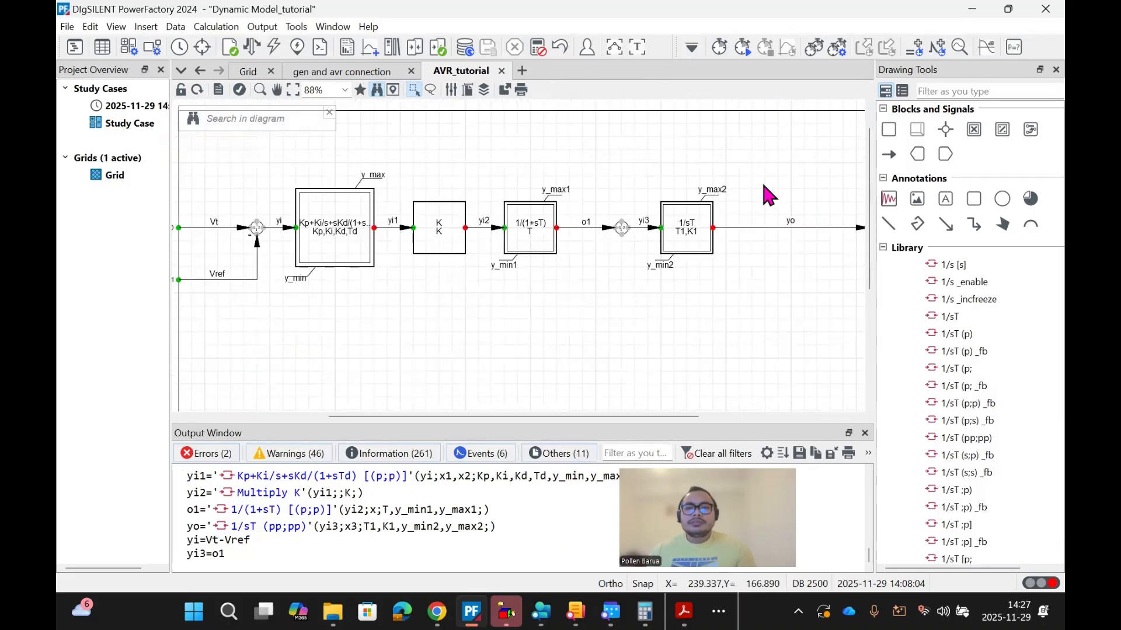
double_click(792, 228)
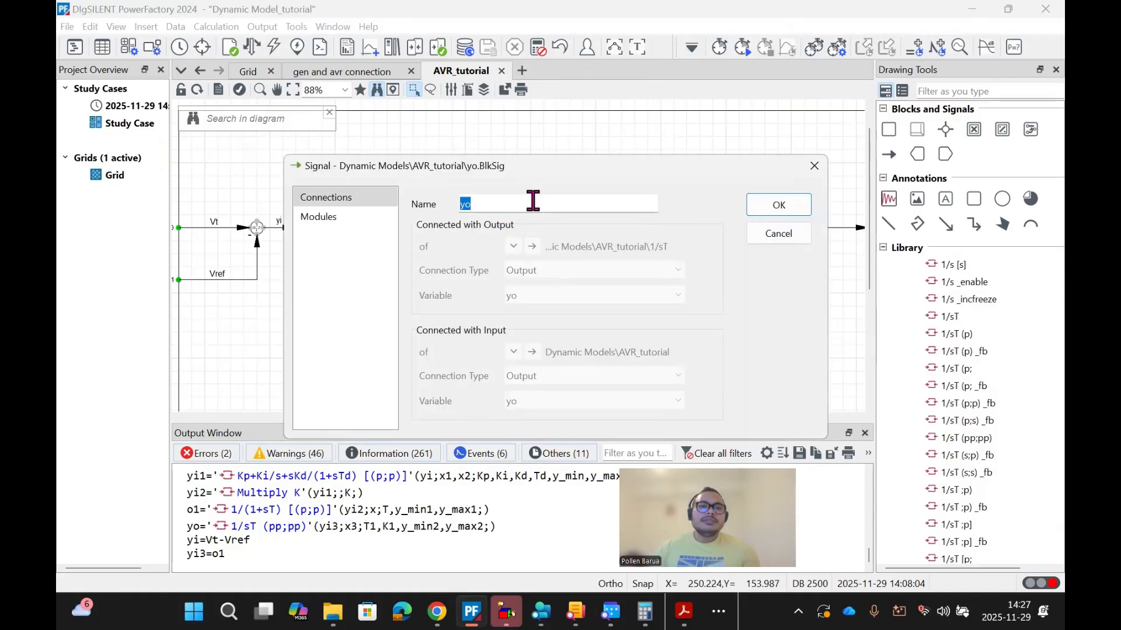
click(814, 166)
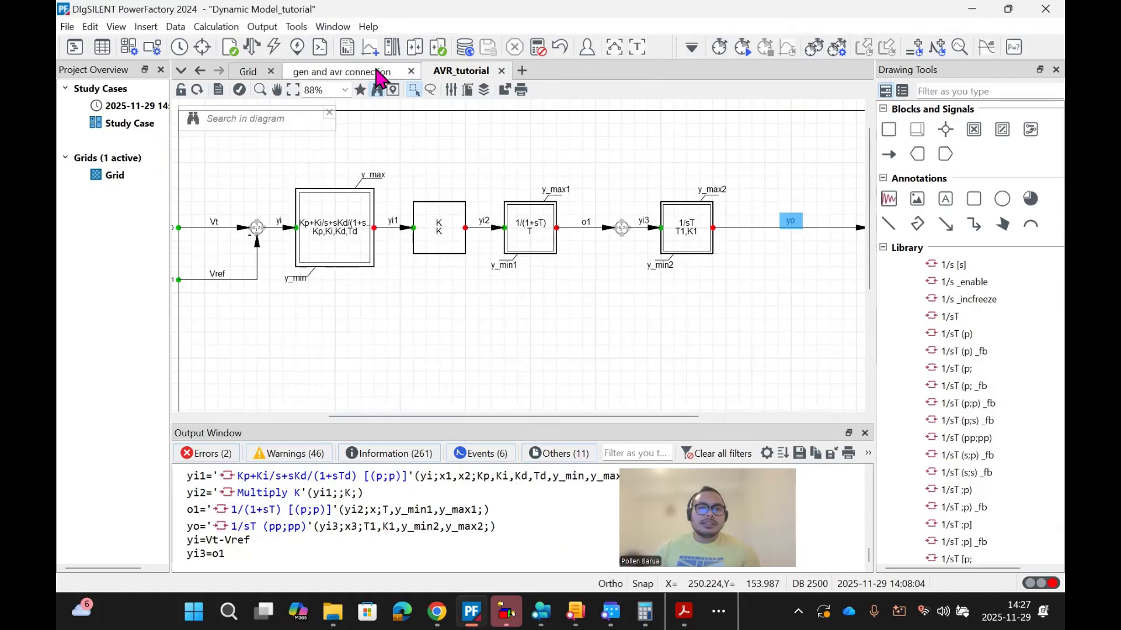
click(380, 76)
double_click(438, 321)
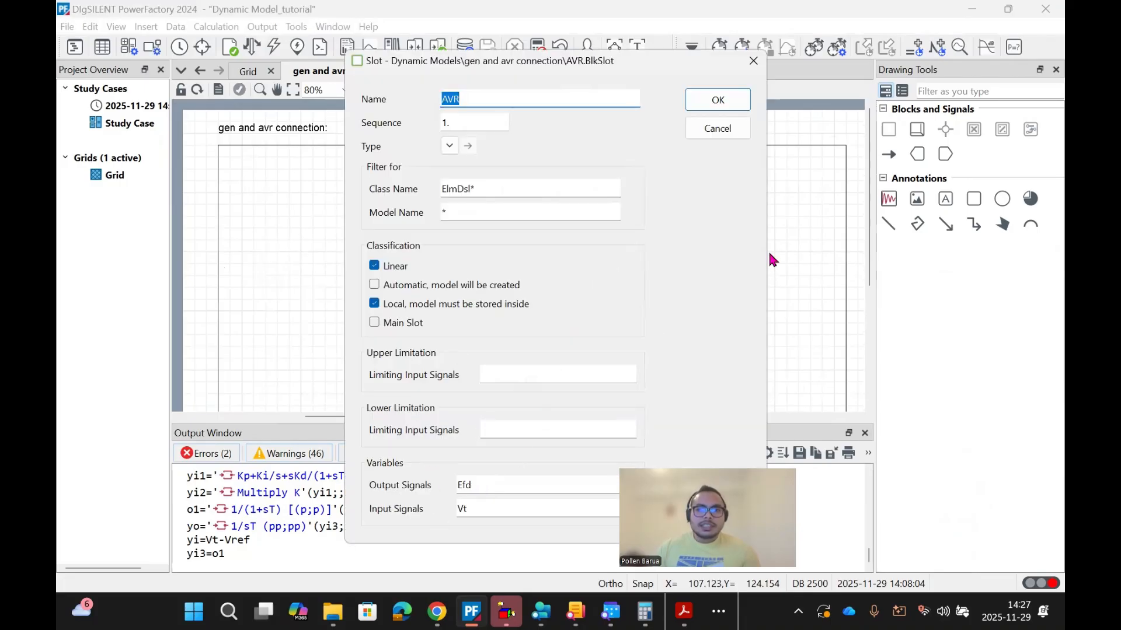
click(729, 104)
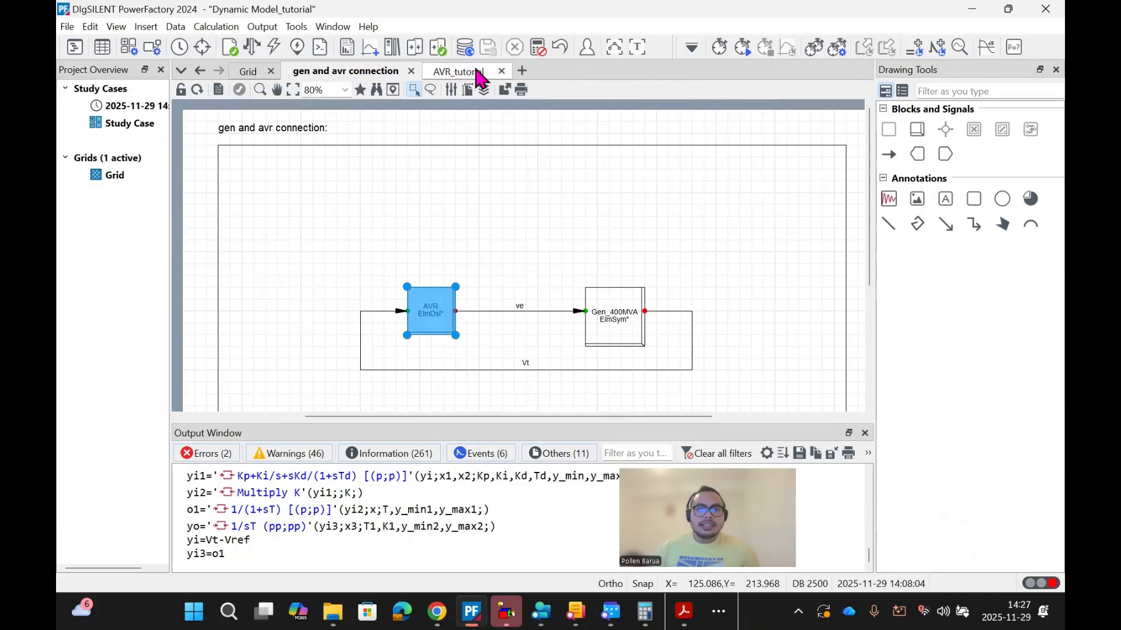
Step: Rename the 1/sT integrator's output signal in the AVR_tutorial diagram as Efd
click(483, 73)
double_click(793, 220)
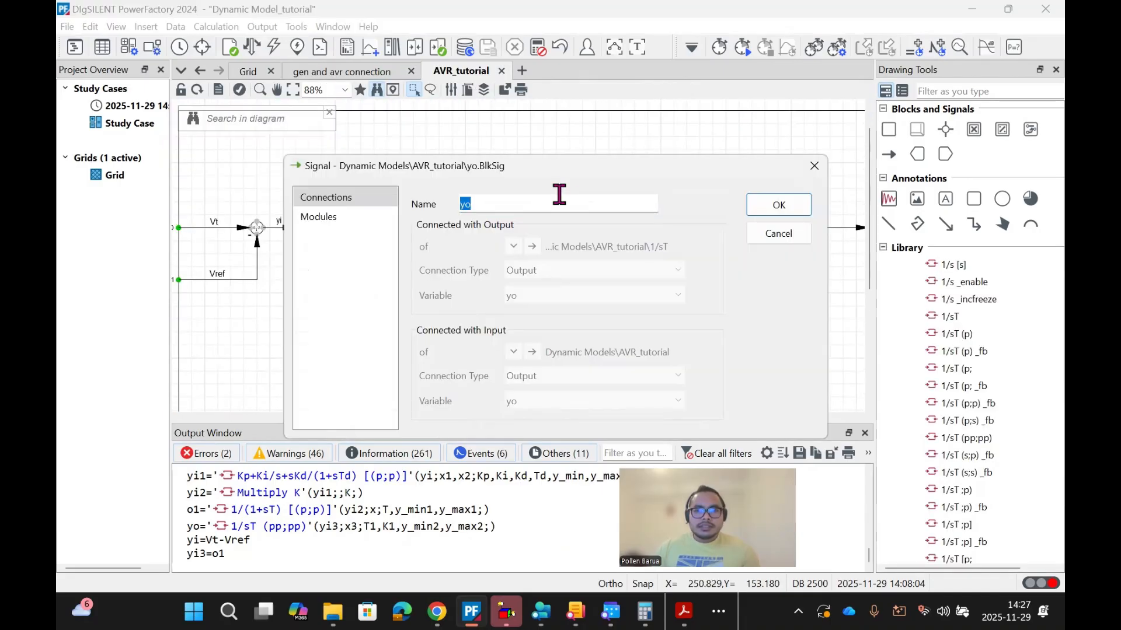
text(Efd)
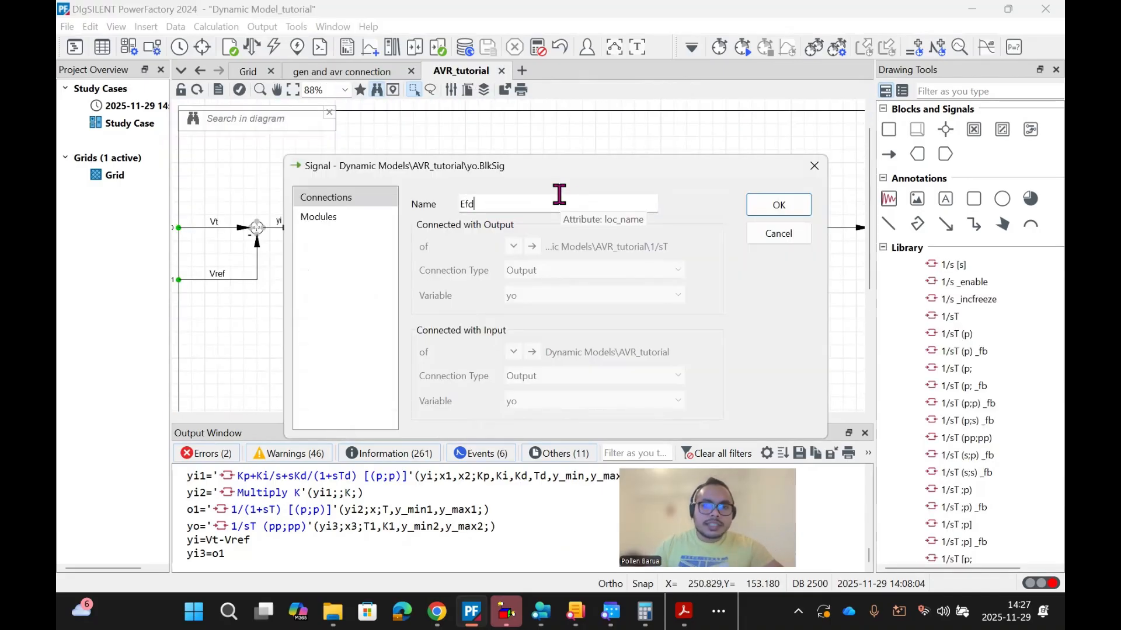
click(775, 206)
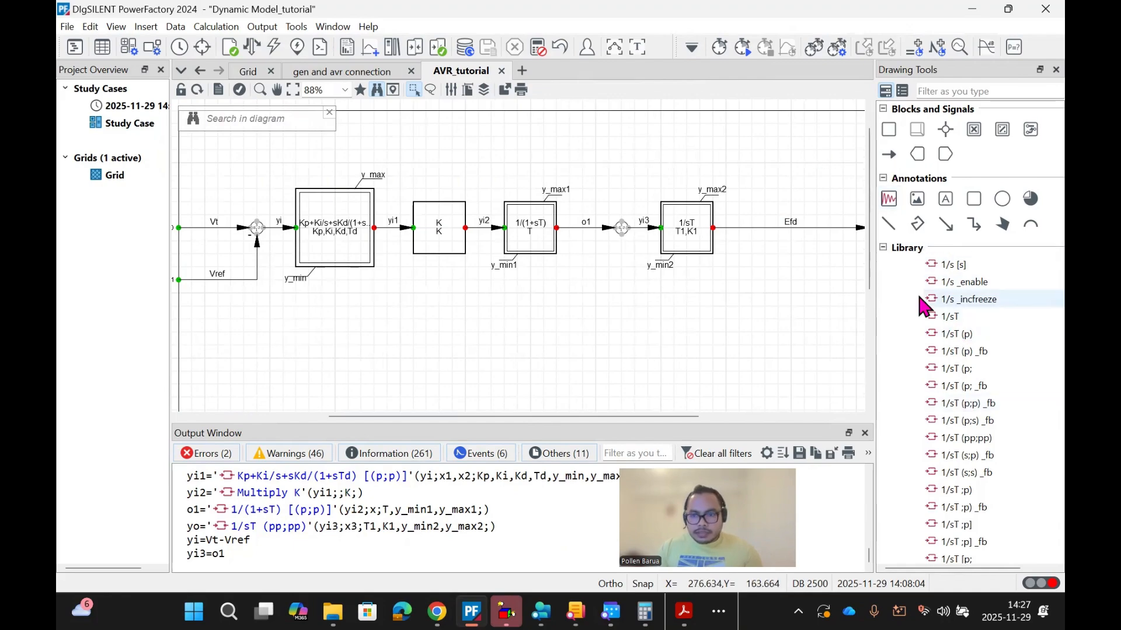
Step: Place a single Multiply K gain macro from the Gains library below and slightly right of the 1/sT integrator block
scroll(922, 304, up, 6)
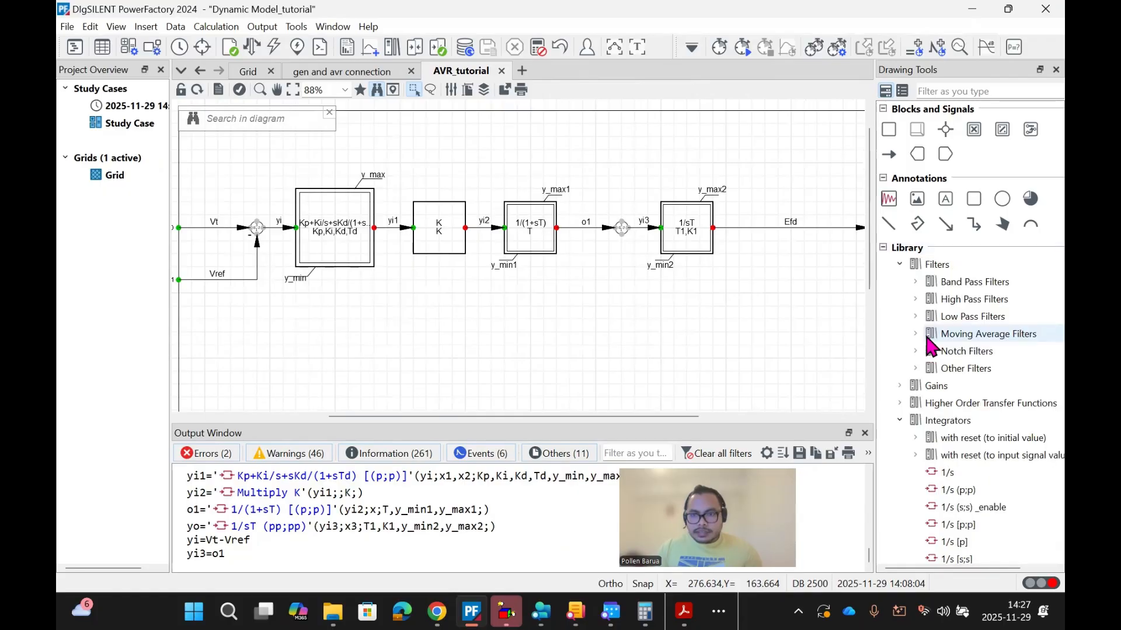
scroll(931, 344, up, 3)
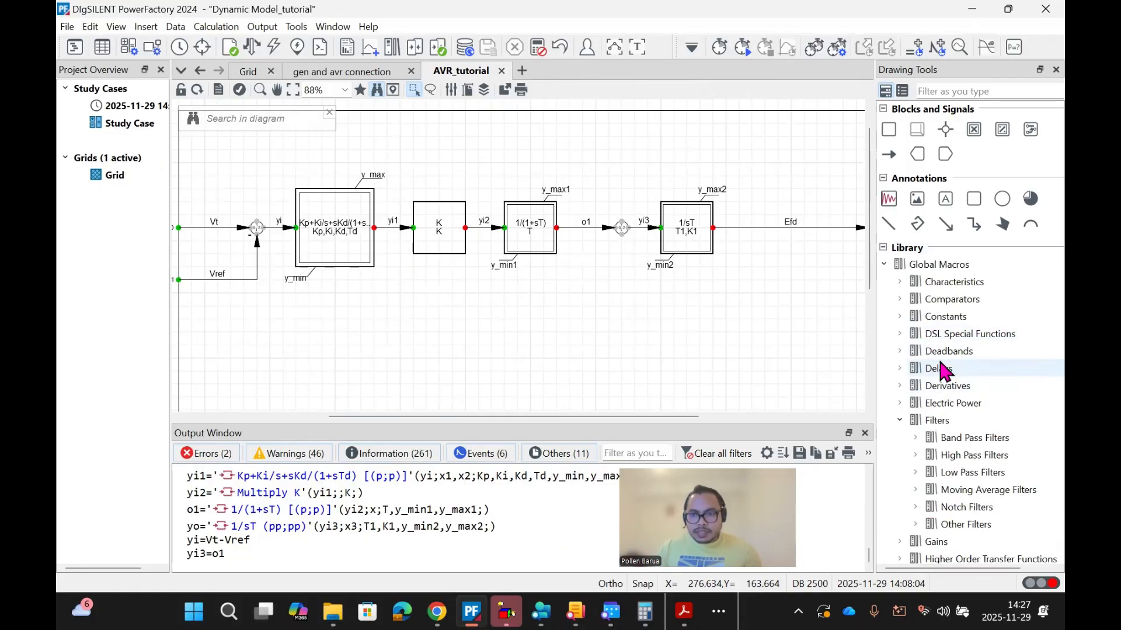
scroll(934, 370, down, 2)
click(921, 444)
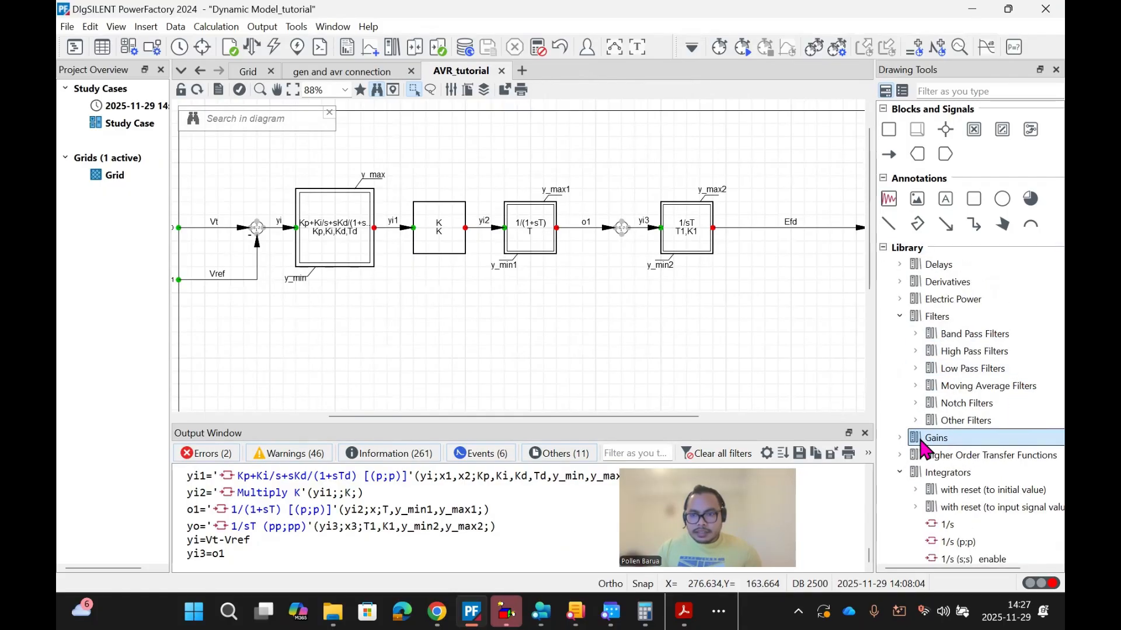
double_click(911, 445)
scroll(925, 450, down, 5)
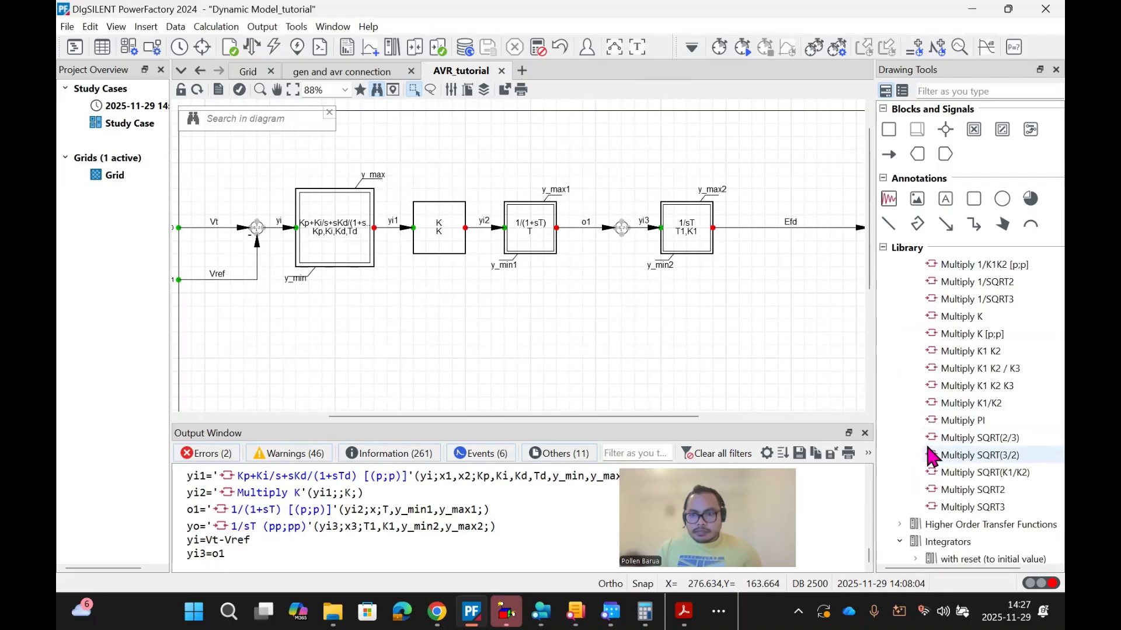
drag(933, 316, 725, 296)
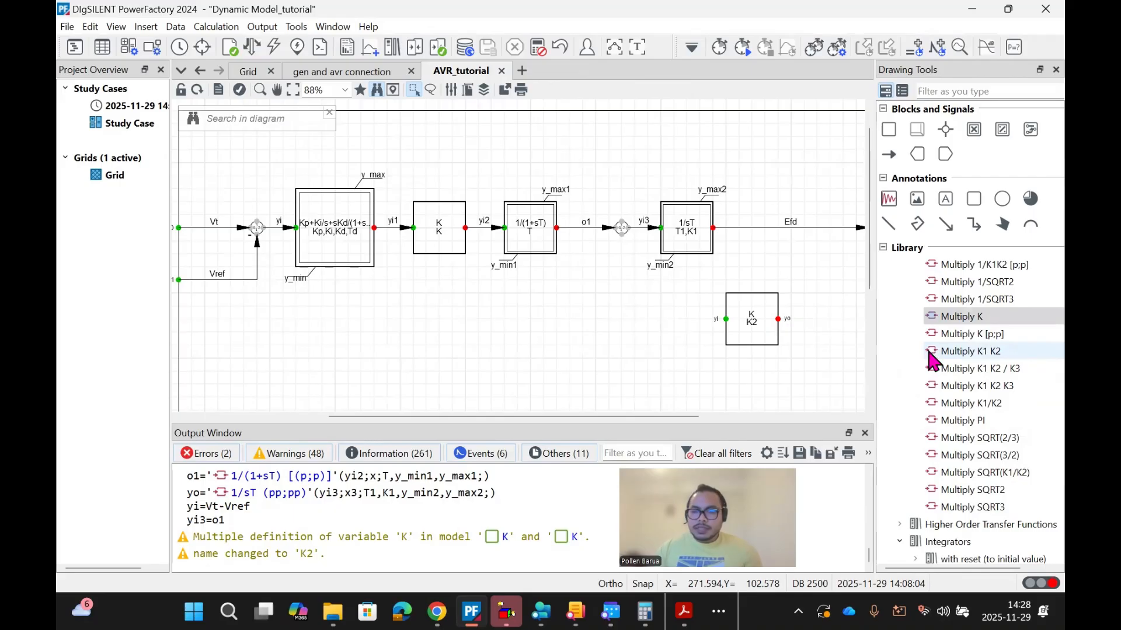
drag(932, 359, 637, 331)
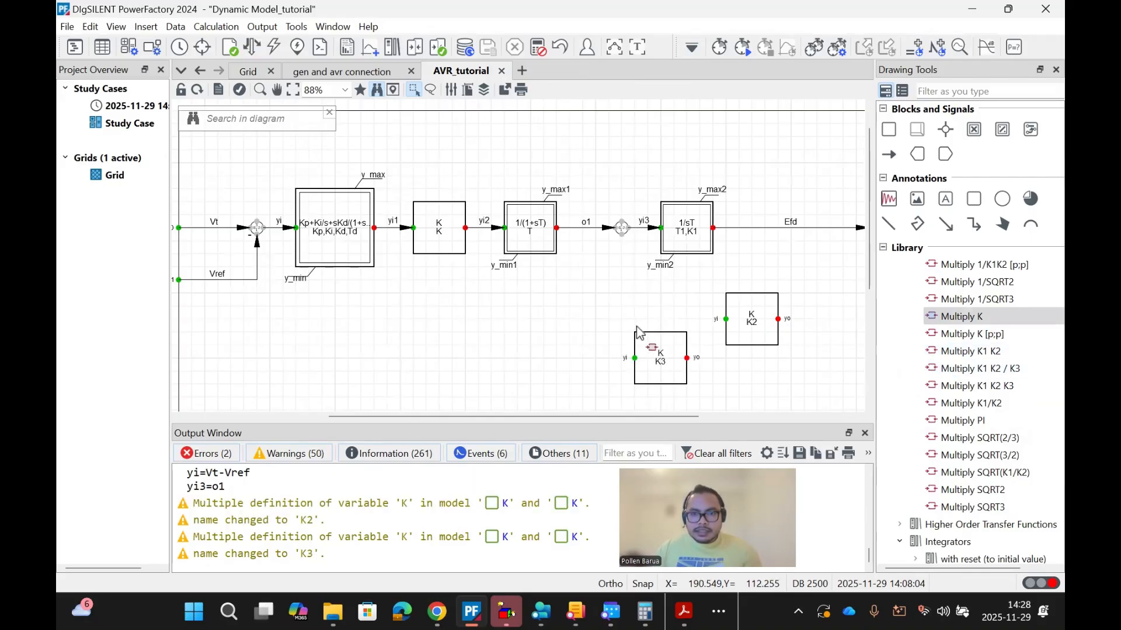
key(ctrl+z)
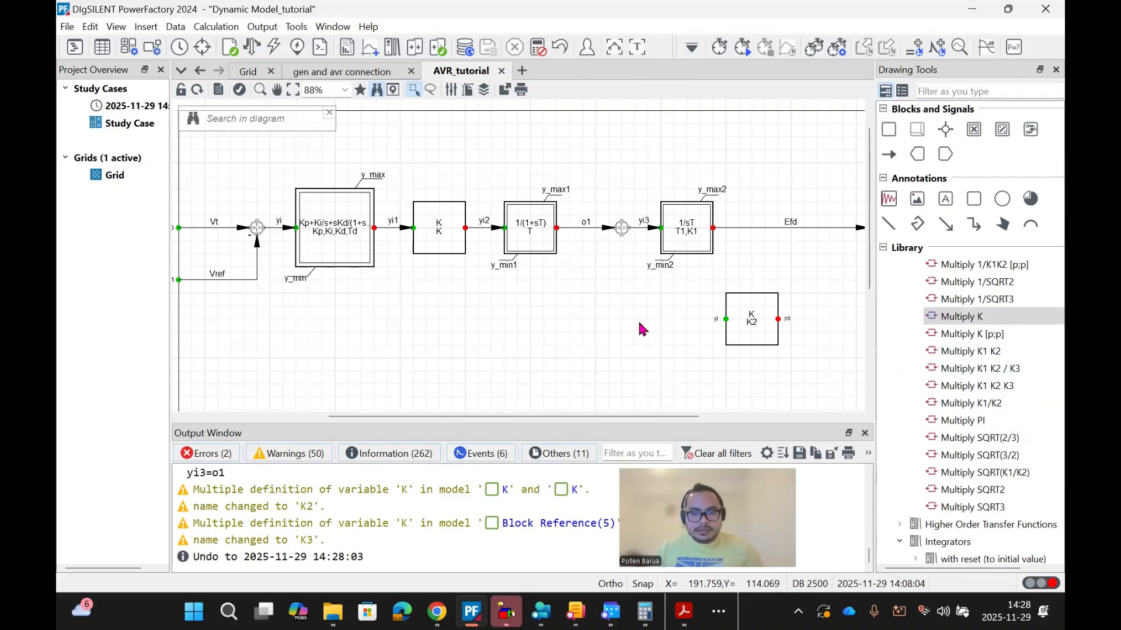
click(806, 228)
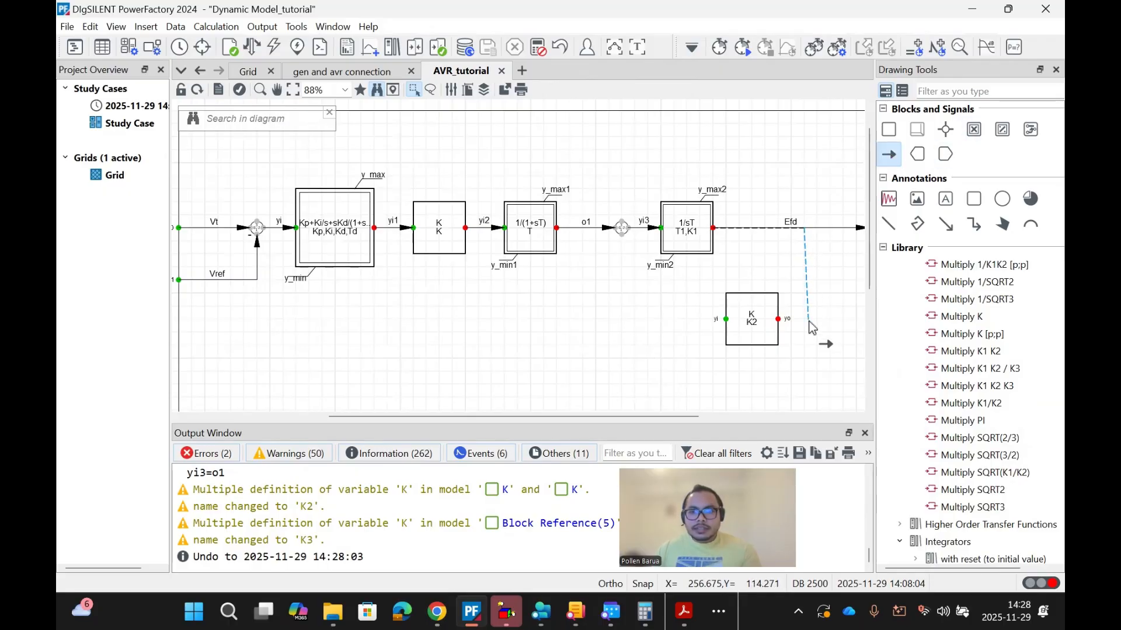
click(805, 321)
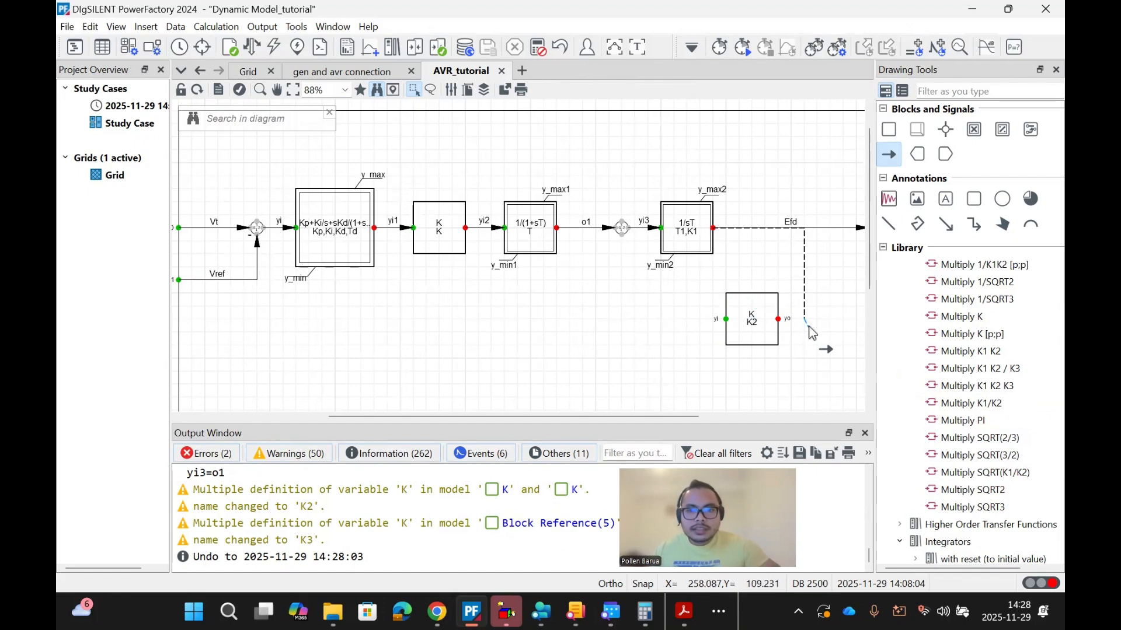
key(Escape)
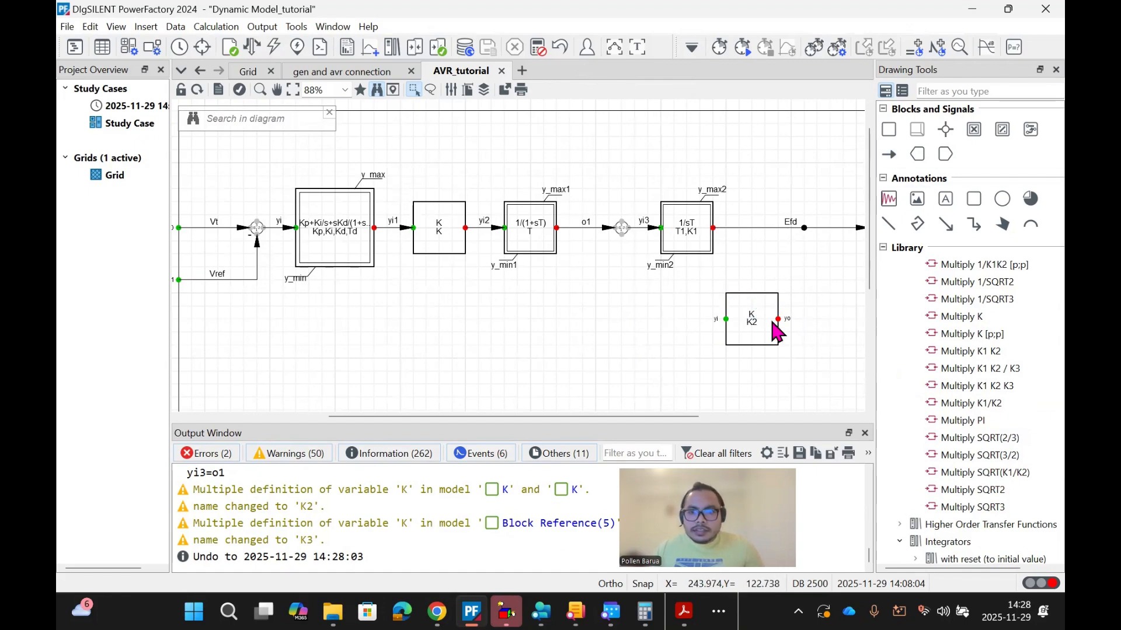
Step: Move the new gain block slightly upward, closer to the Efd signal line
click(752, 322)
drag(752, 322, 756, 304)
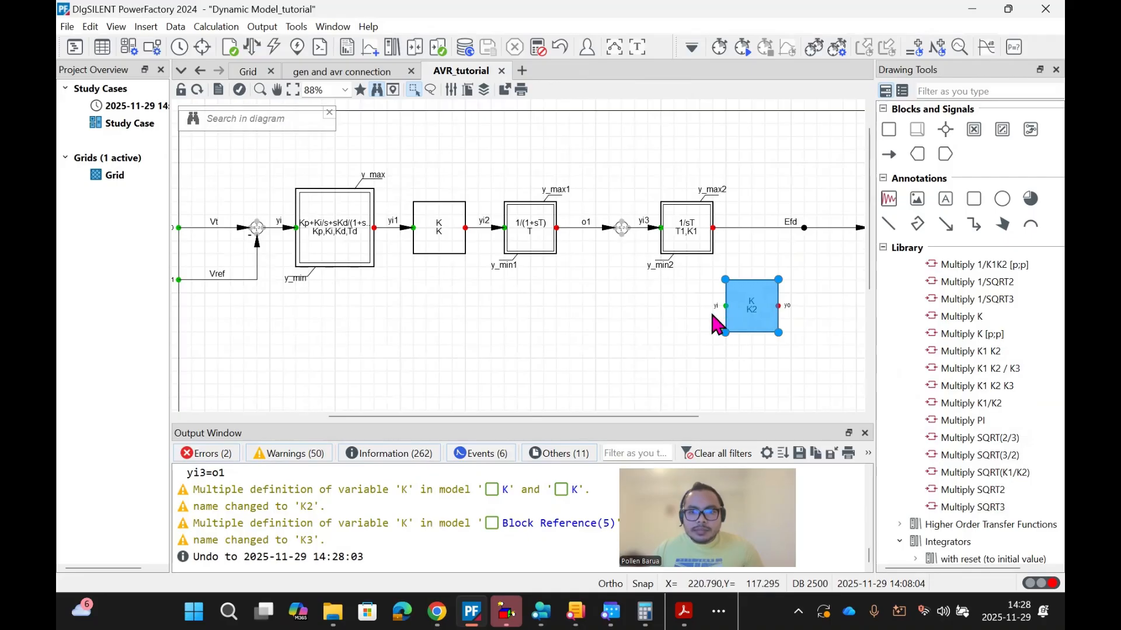
click(688, 344)
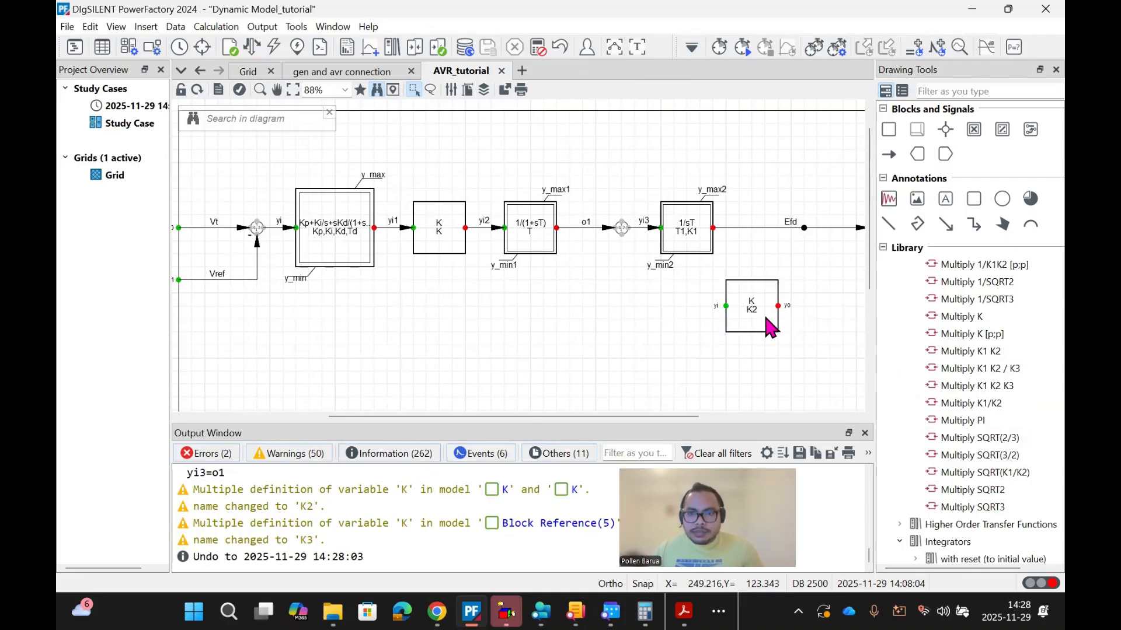
Step: Branch a signal from the Efd line down and around to the input of the gain block below the integrator
click(889, 154)
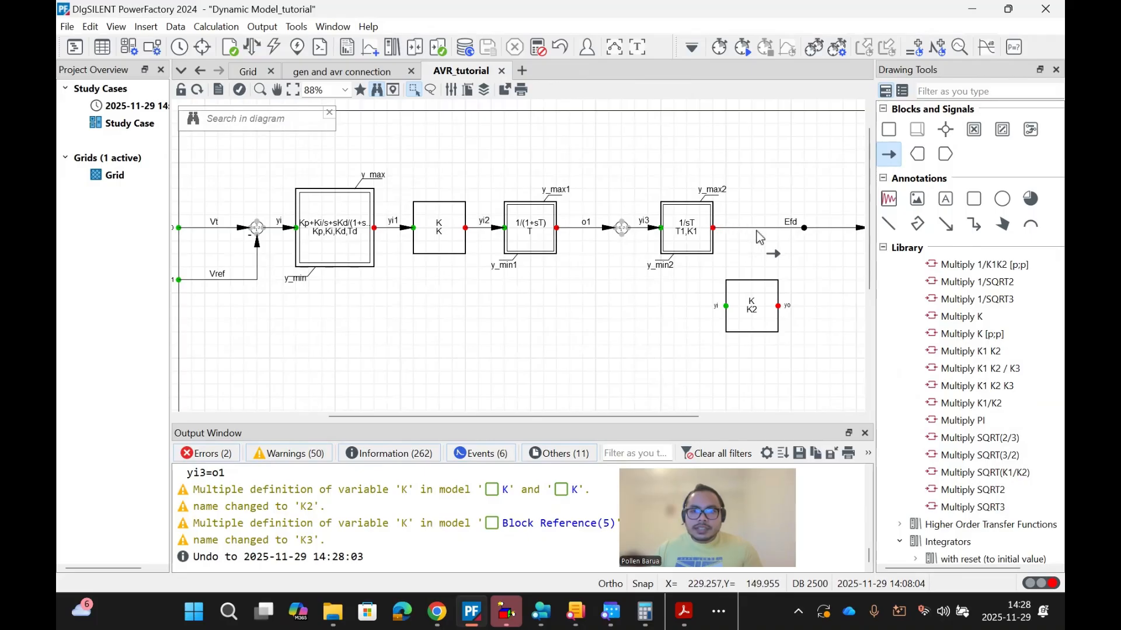
click(803, 228)
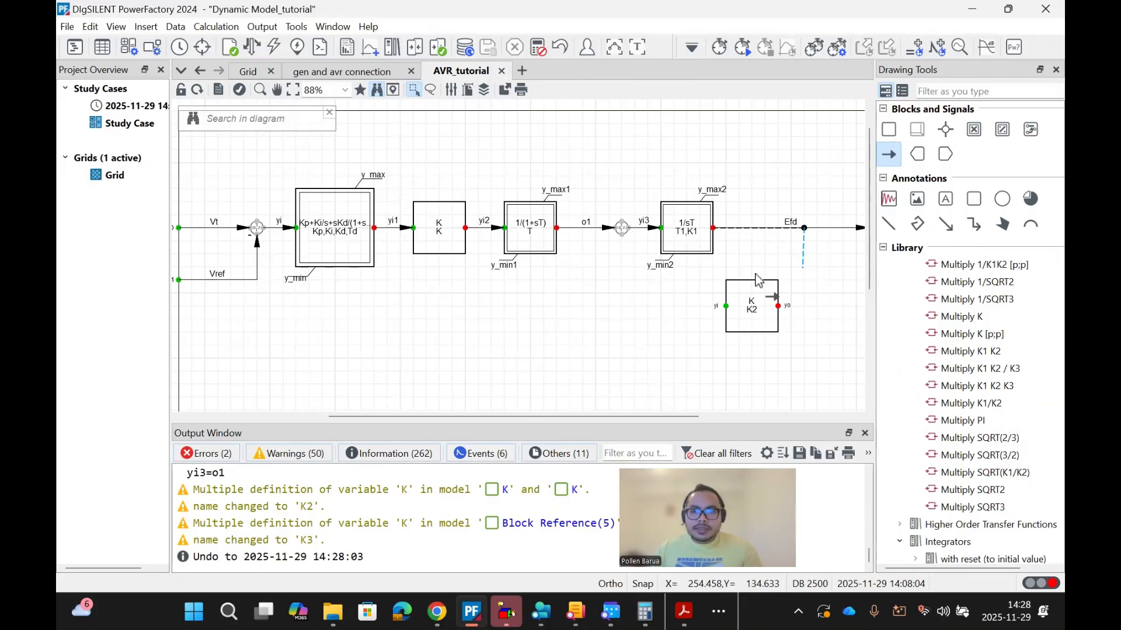
click(699, 268)
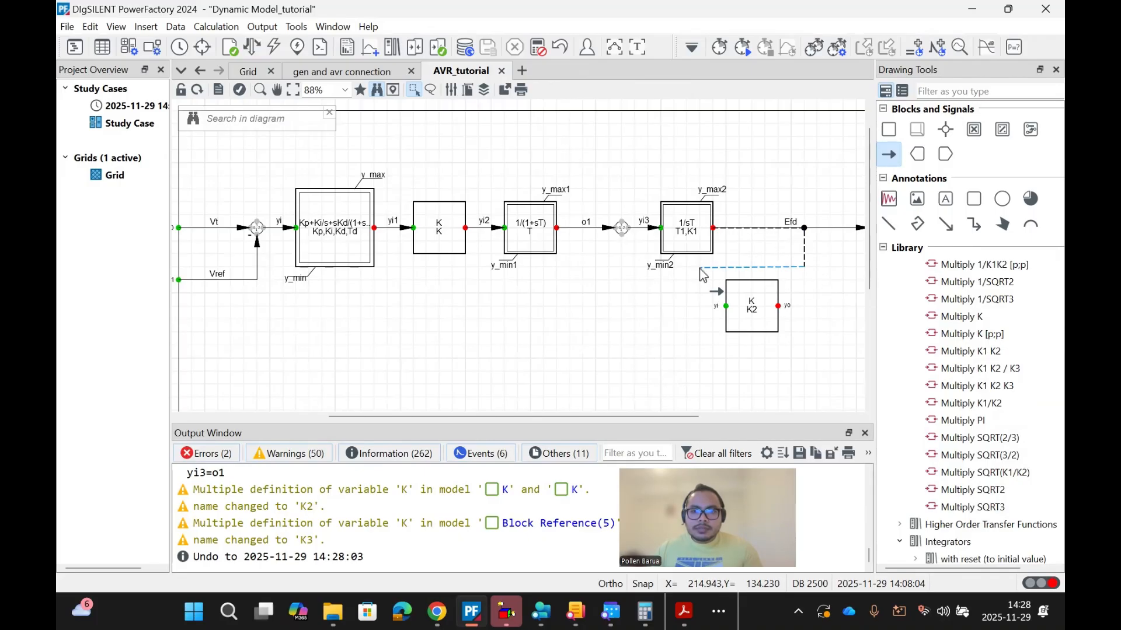
click(701, 306)
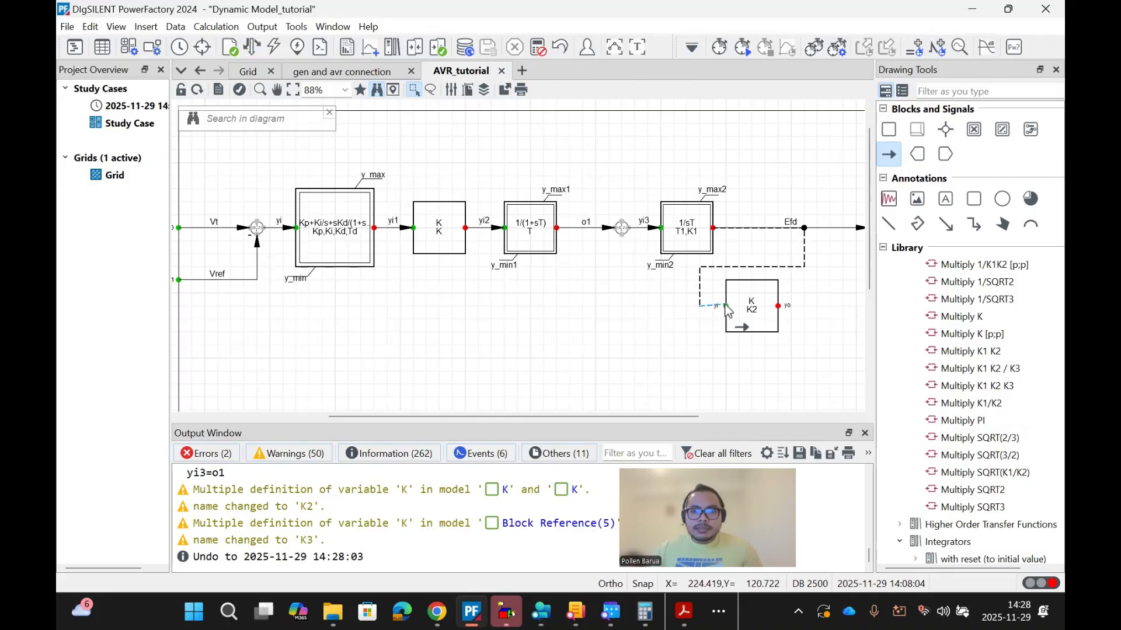
click(726, 306)
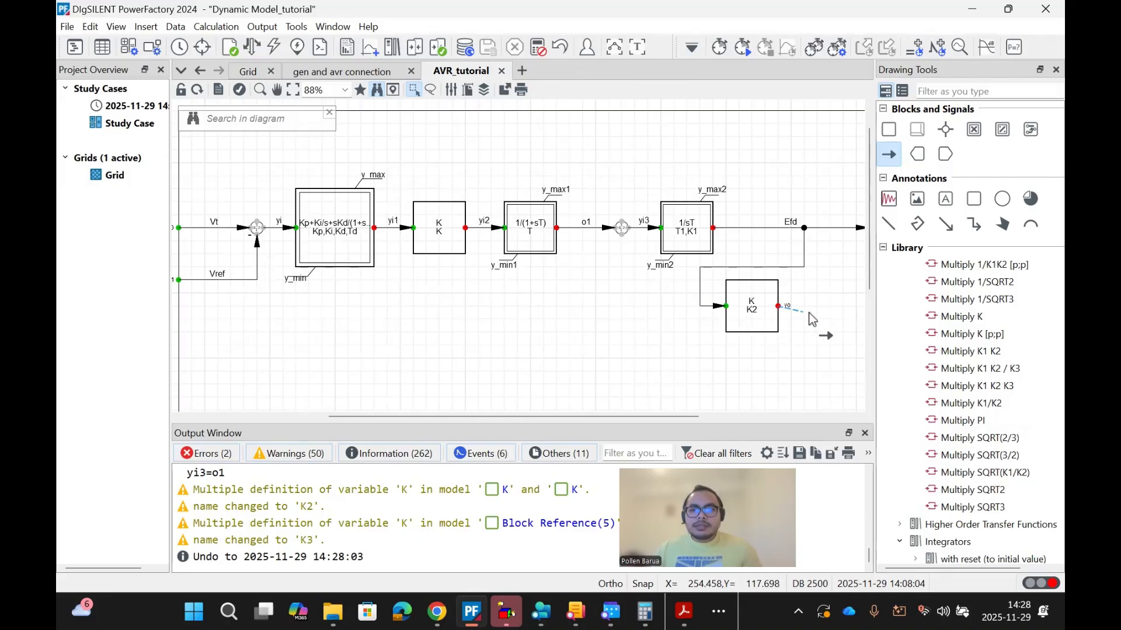
Step: Route the lower gain block's output beneath it and back up into the bottom input of the second summation point
click(817, 359)
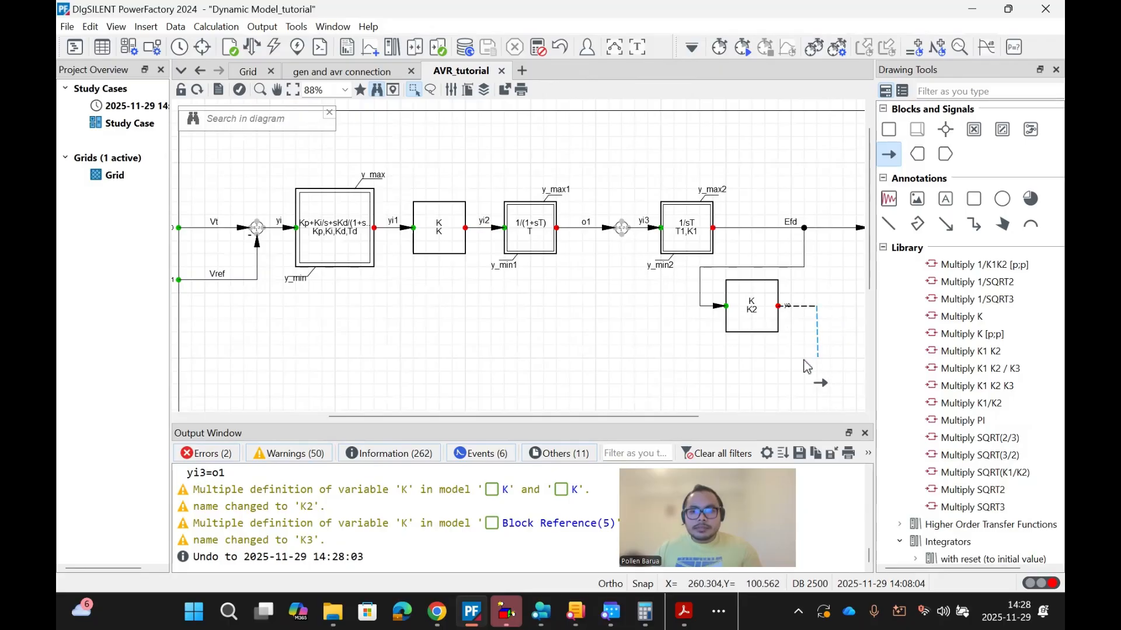
click(621, 358)
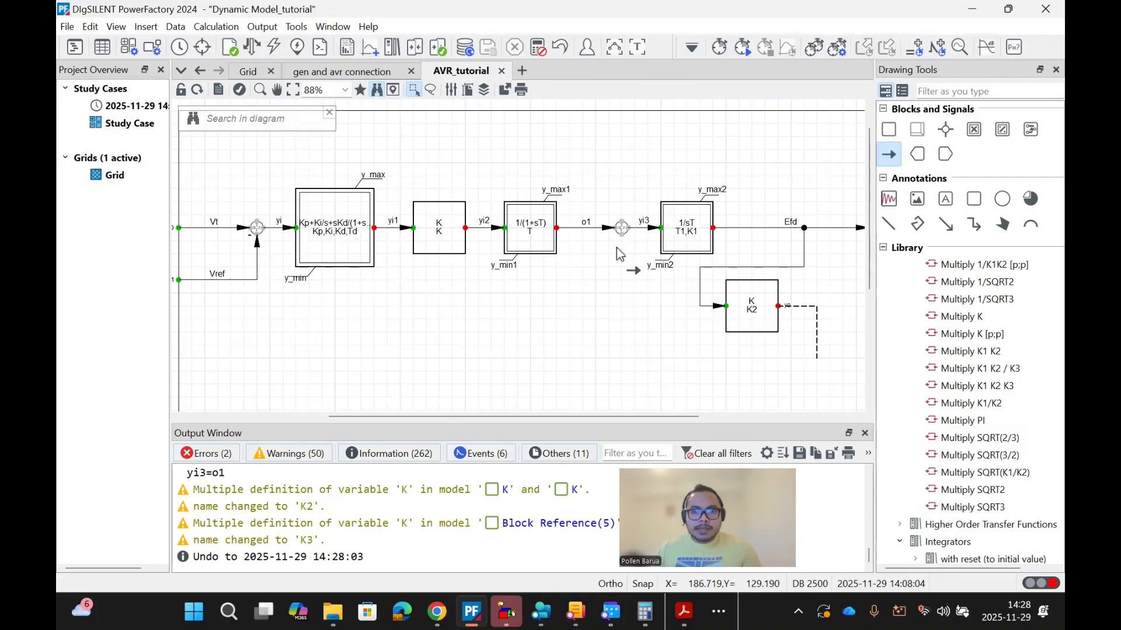
click(622, 234)
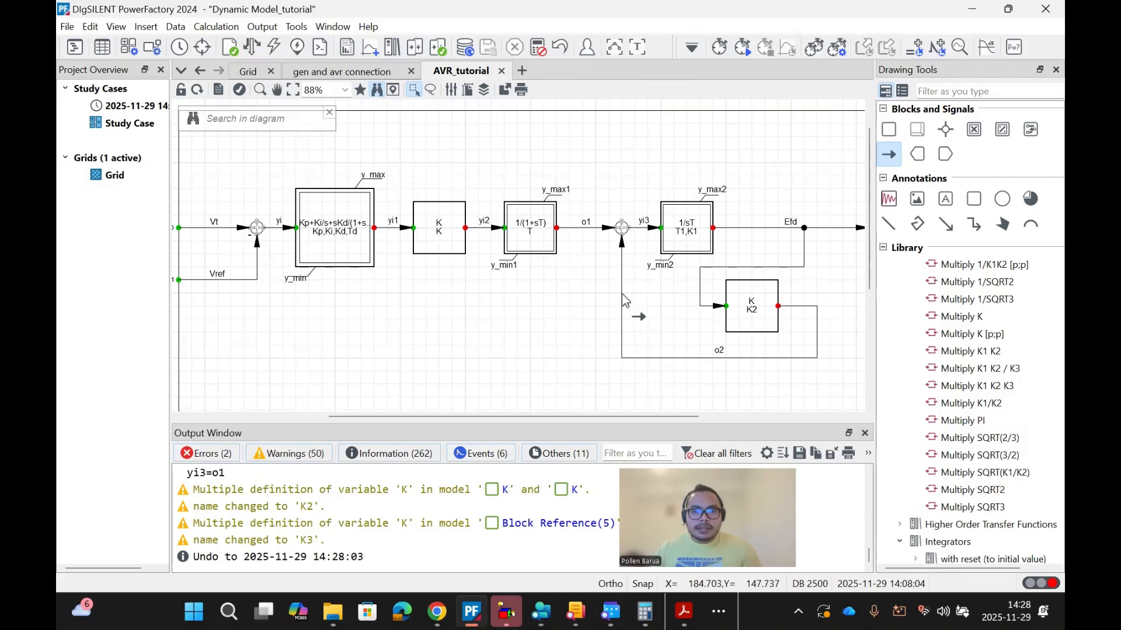
key(Escape)
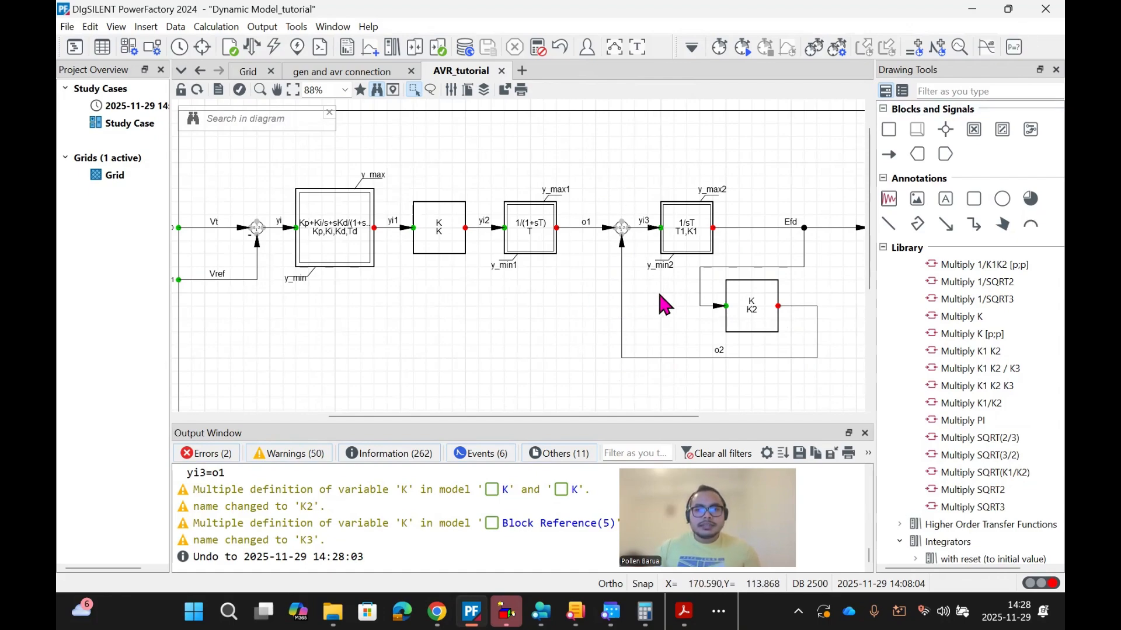
scroll(796, 258, down, 1)
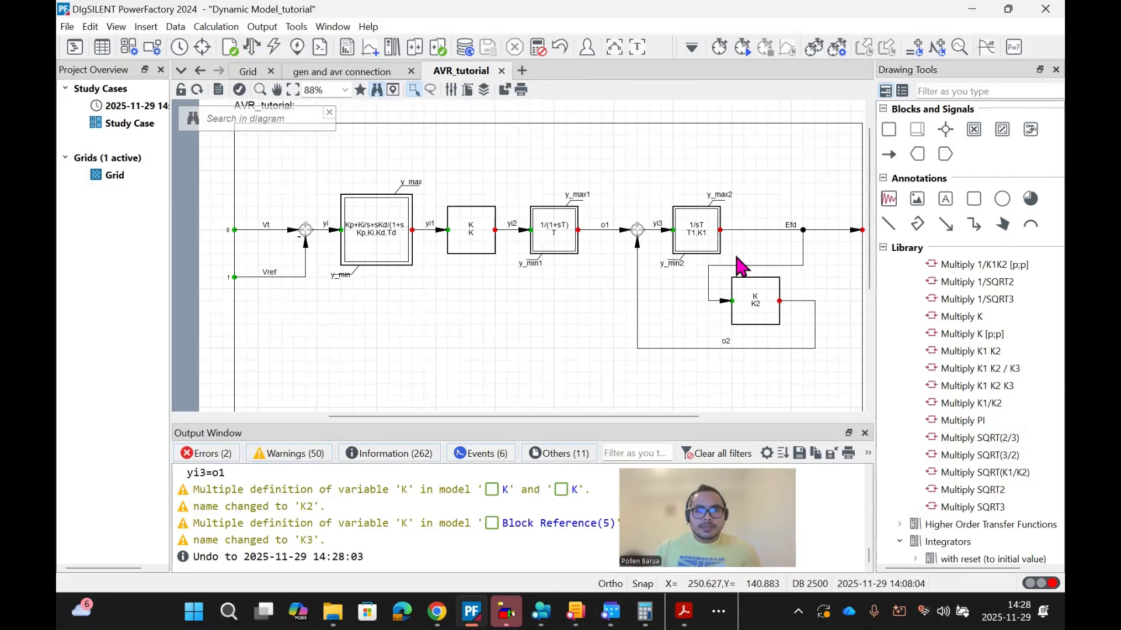
scroll(740, 266, down, 2)
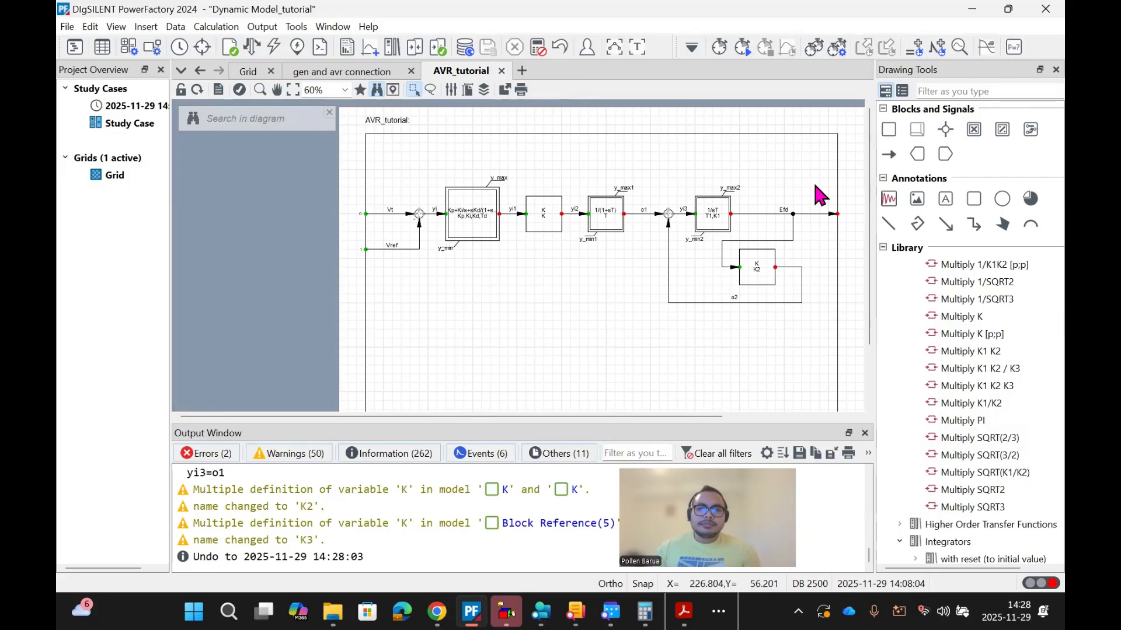
scroll(819, 195, up, 1)
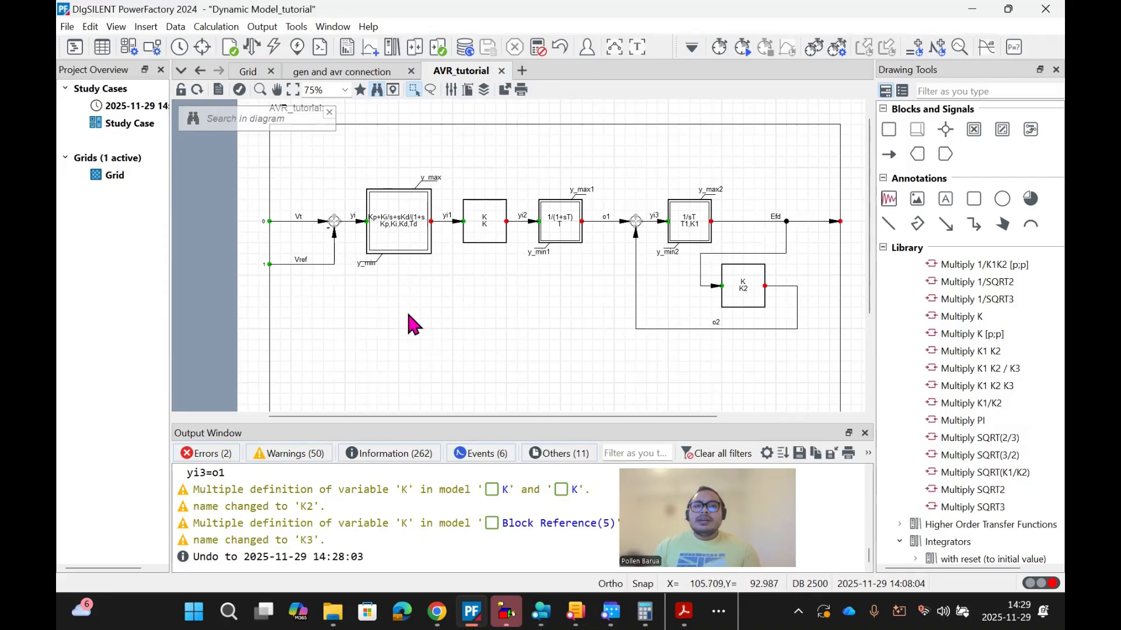
Step: Look through the library's global macro categories, from filters and gains to integrators, for a low-pass filter block
scroll(245, 256, up, 2)
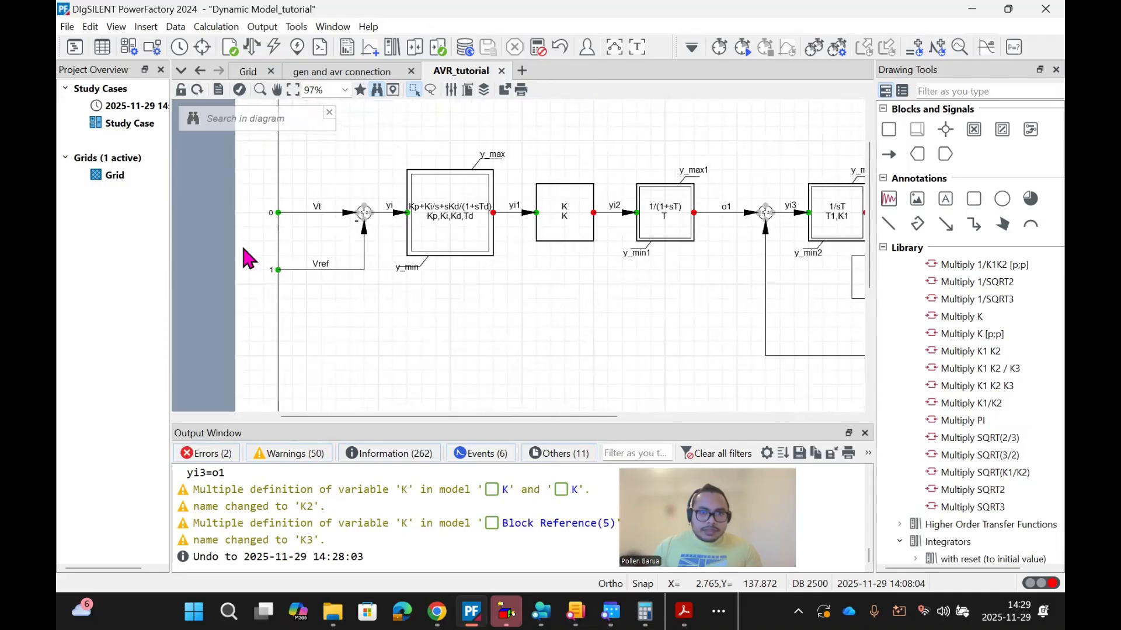
scroll(243, 253, up, 2)
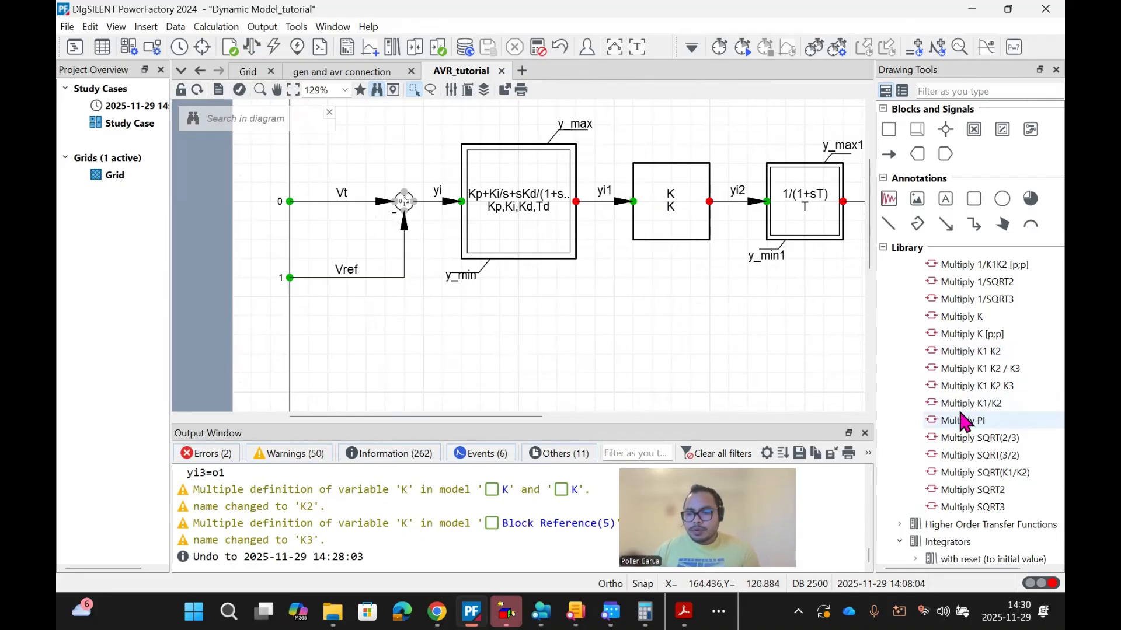
scroll(963, 420, up, 6)
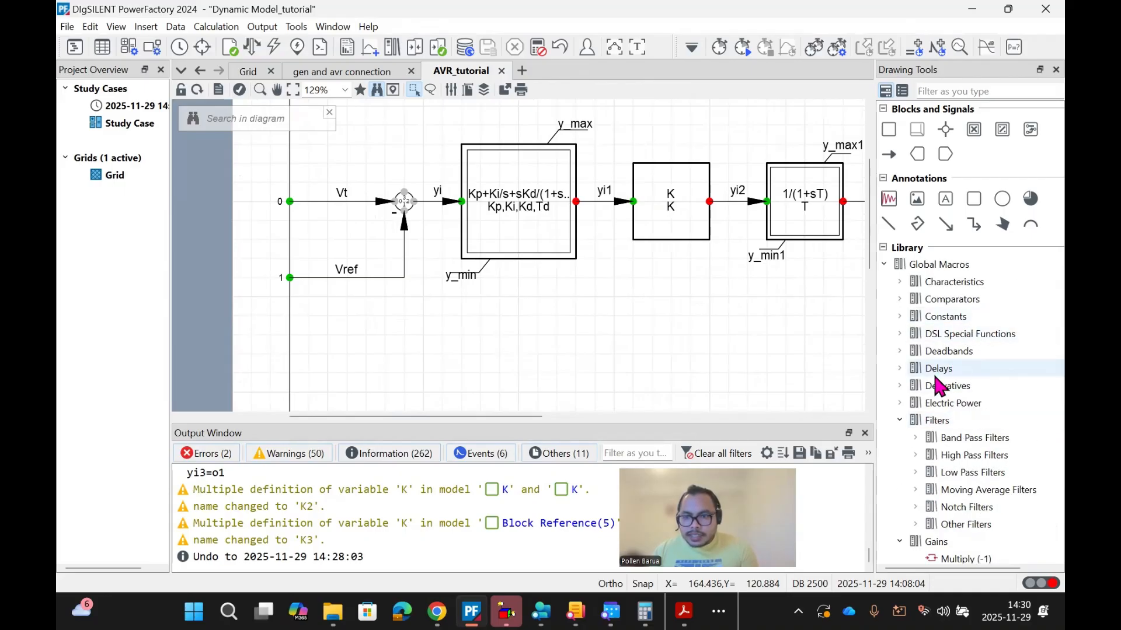
scroll(921, 350, down, 8)
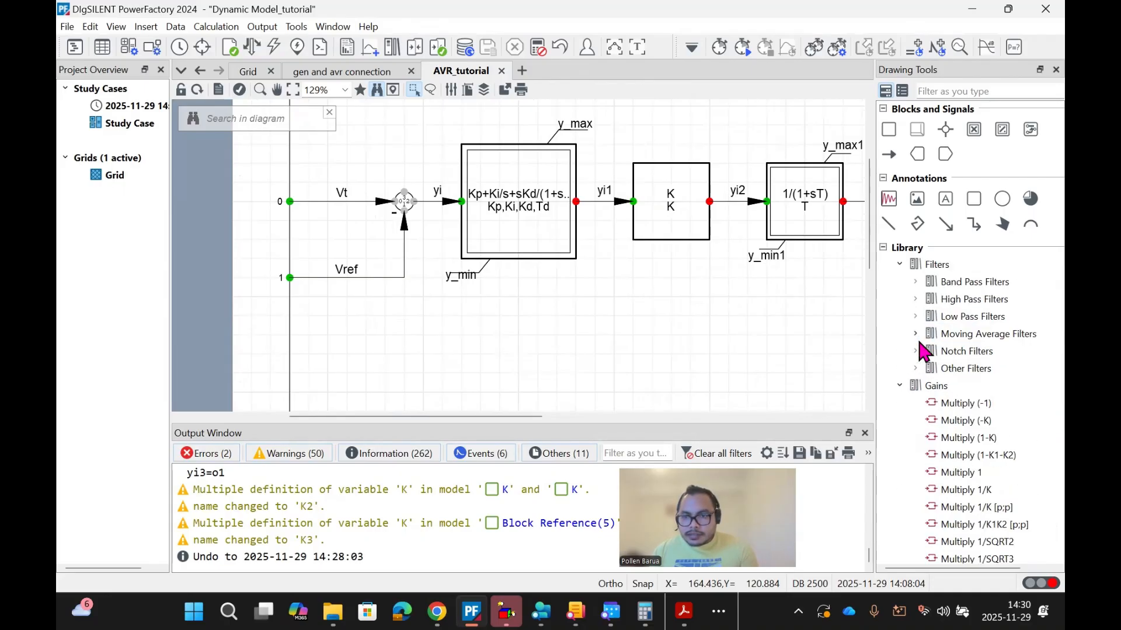
scroll(926, 370, down, 5)
scroll(931, 408, up, 2)
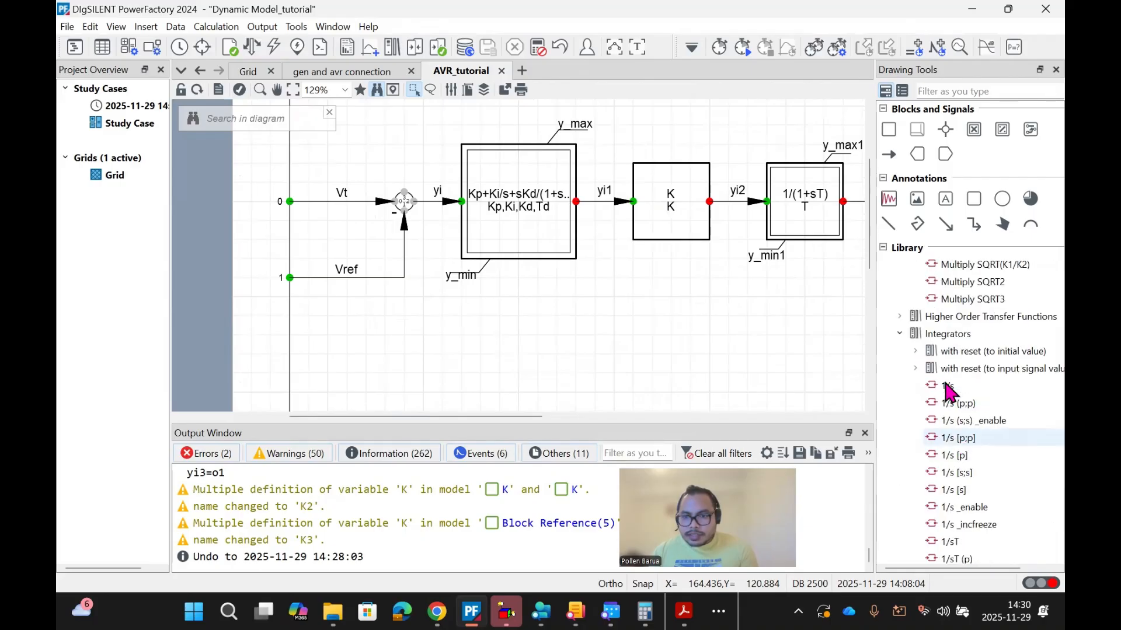
scroll(946, 362, down, 7)
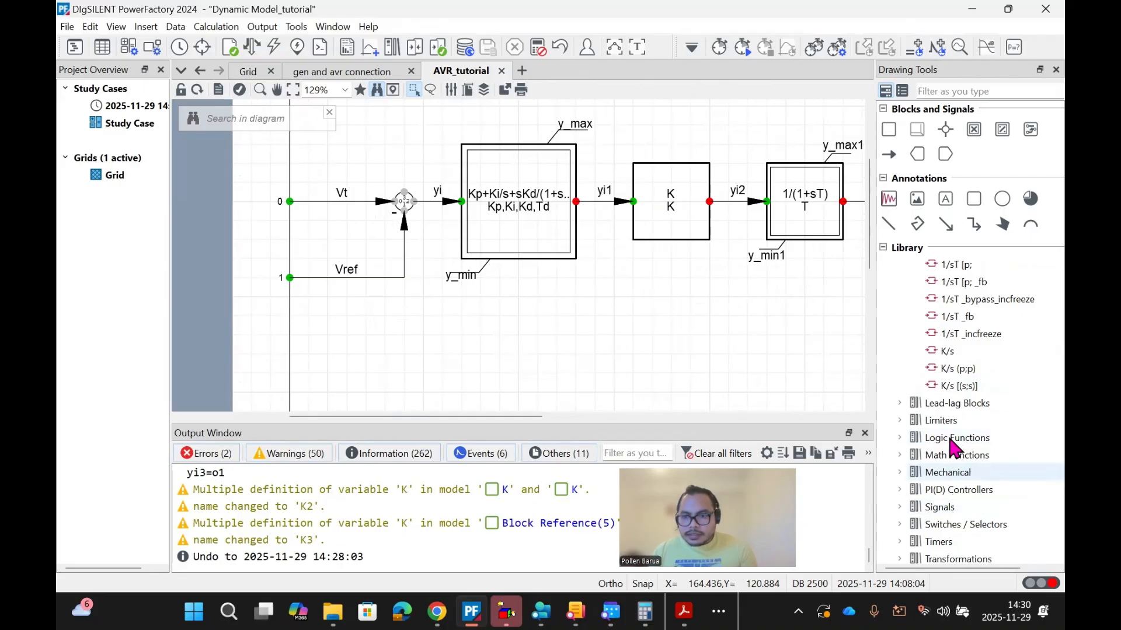
scroll(937, 488, down, 1)
scroll(957, 514, up, 8)
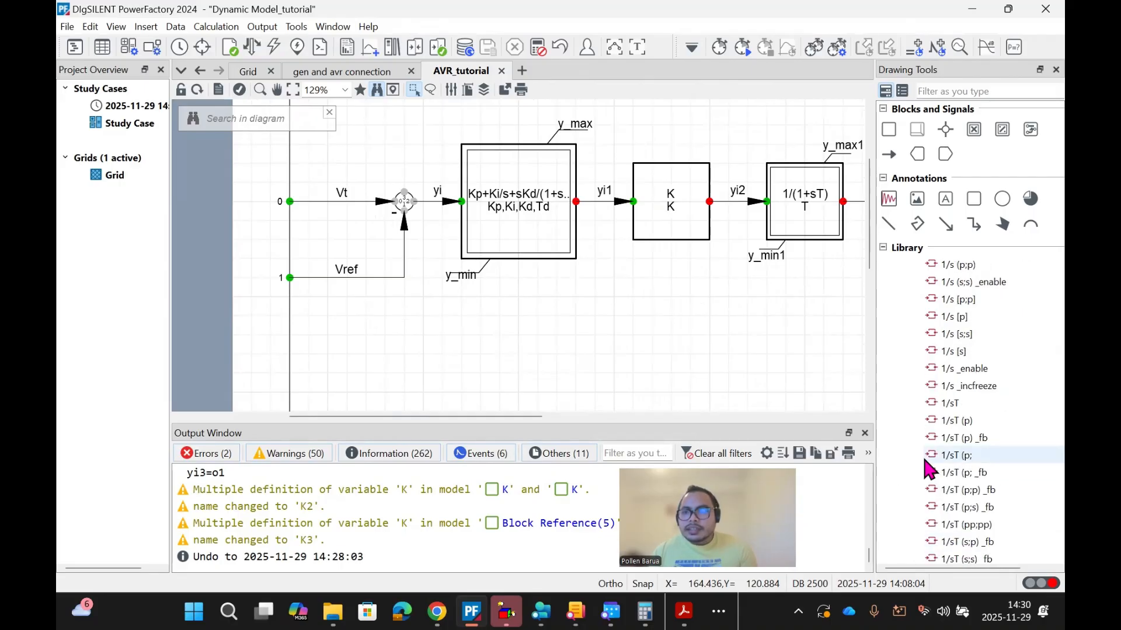
click(911, 407)
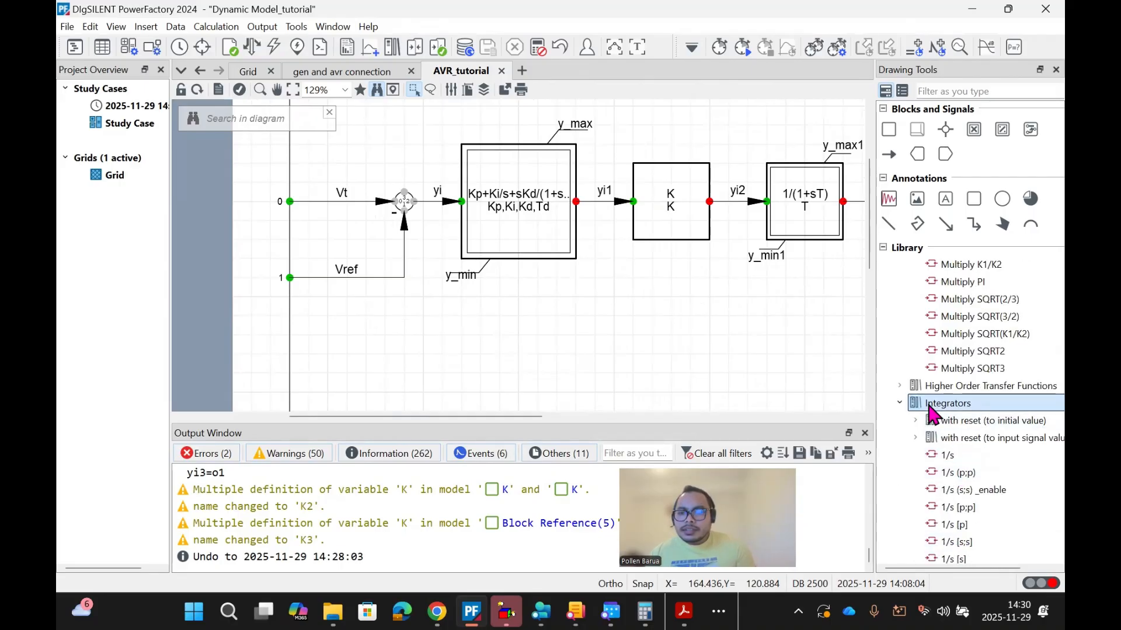
click(900, 404)
Step: Place one 1/(1+sT) macro from the Low Pass Filters library at the Vt input, near the first summation point
scroll(904, 408, up, 10)
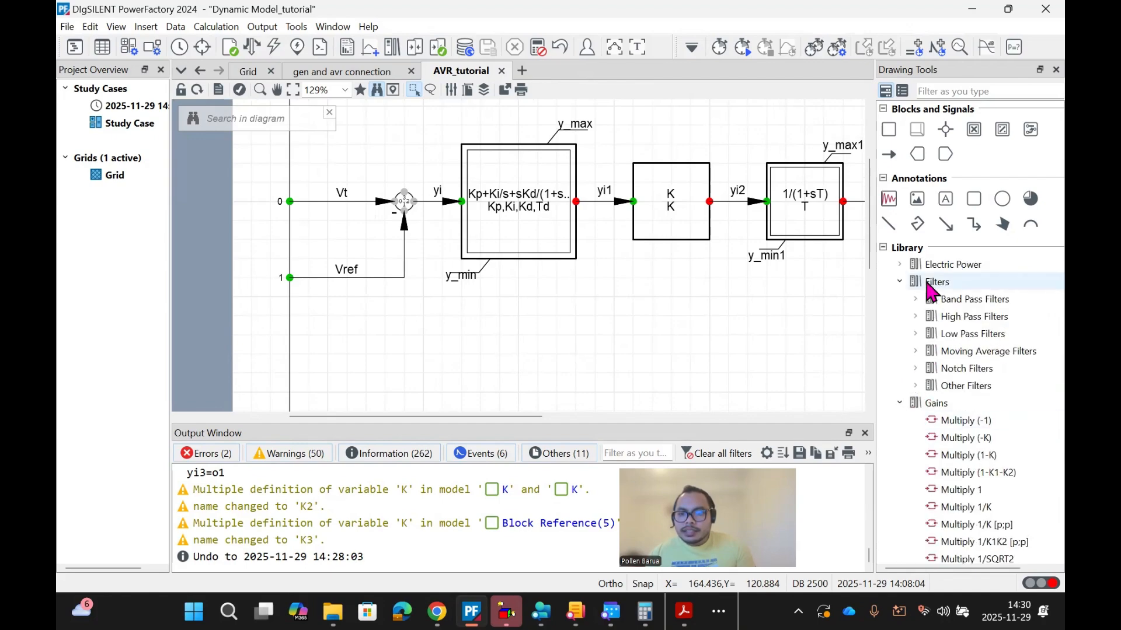
click(937, 333)
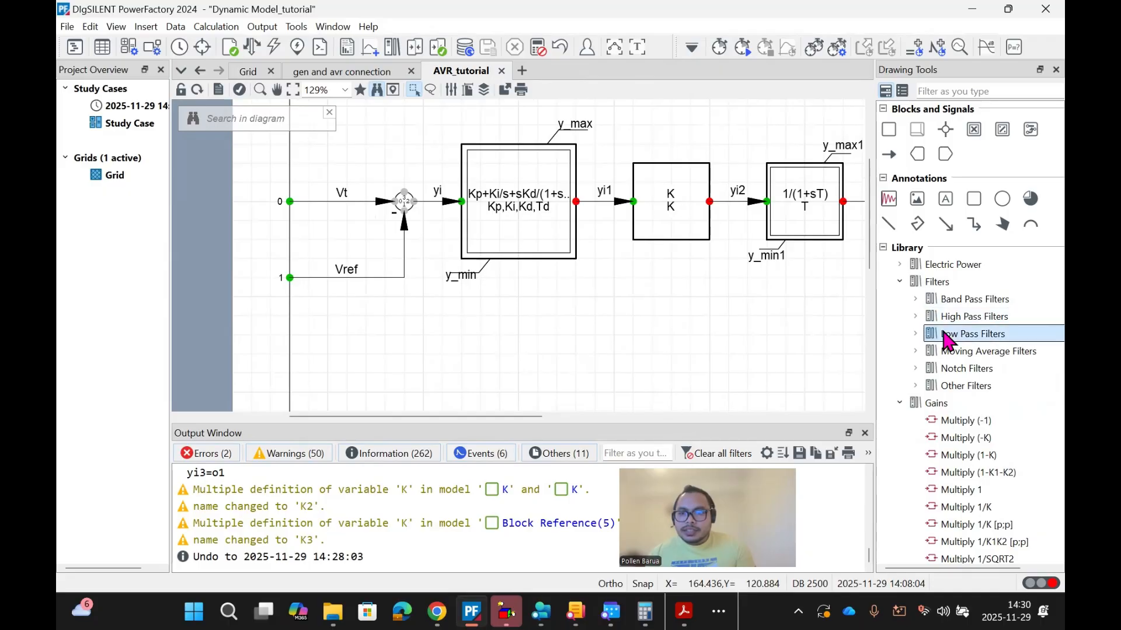
click(915, 334)
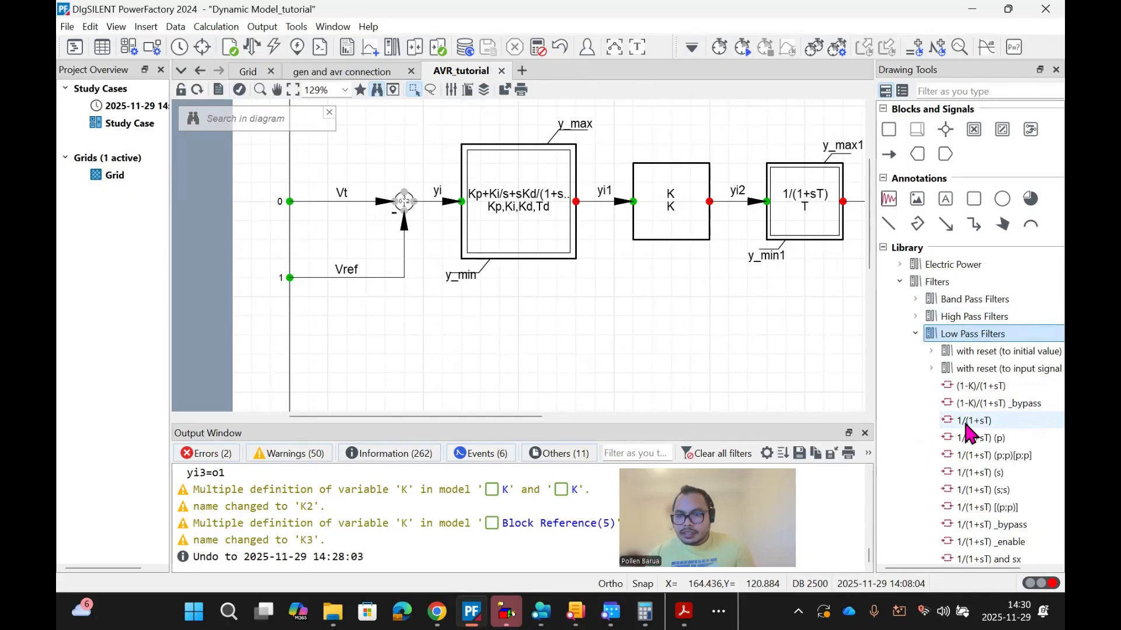
drag(963, 429, 350, 159)
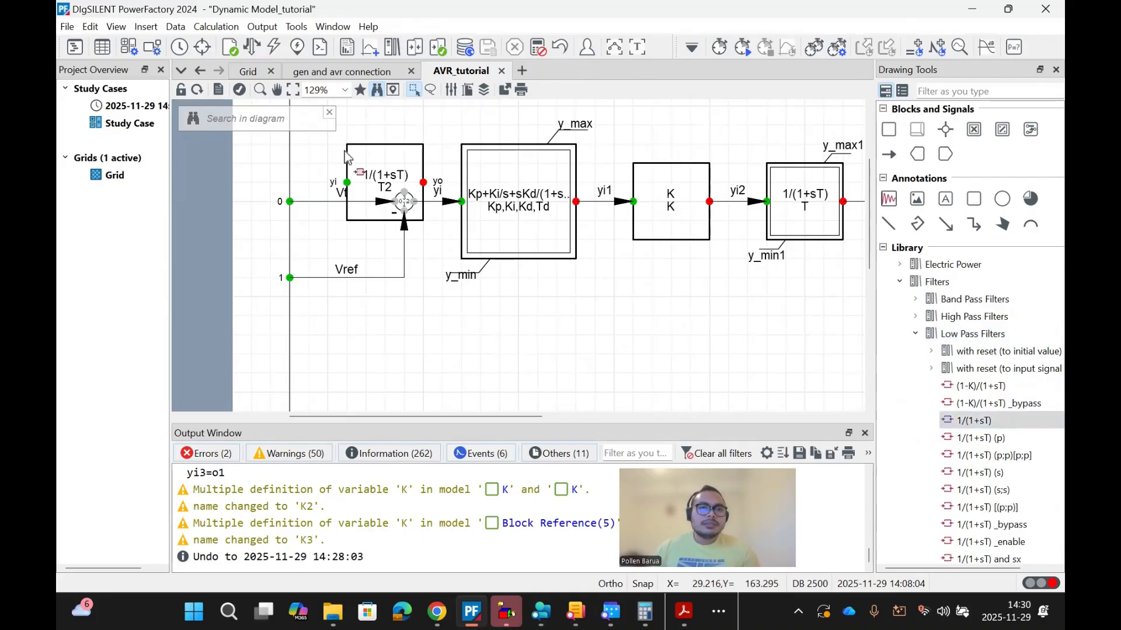
key(Escape)
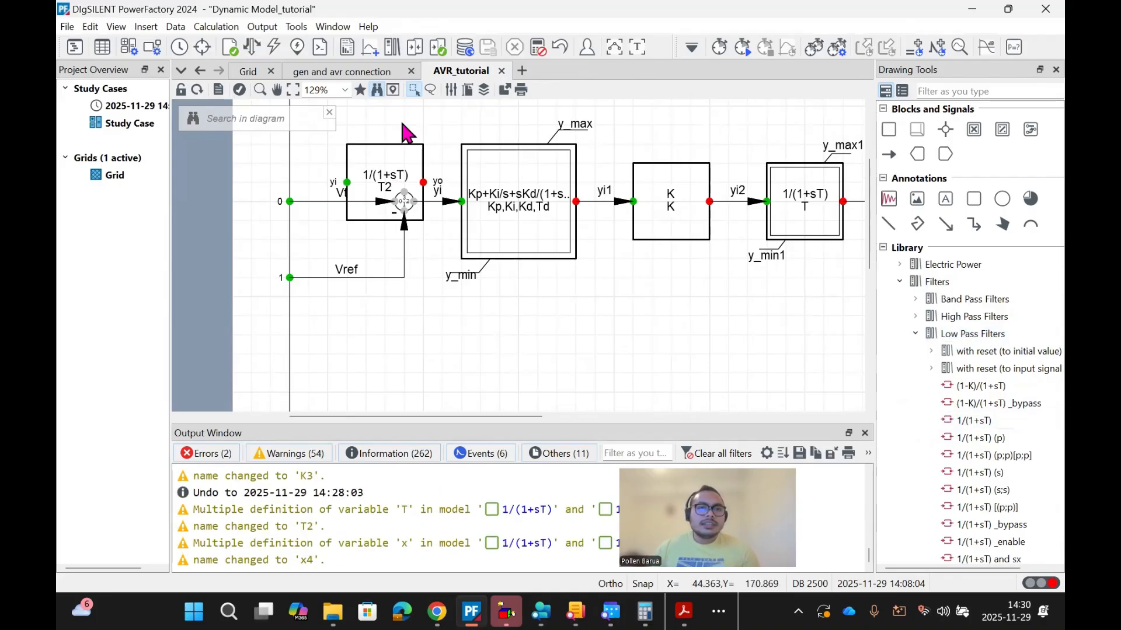
Step: Delete the Vt signal line running from the frame's left border to the first summation point
click(337, 199)
click(310, 195)
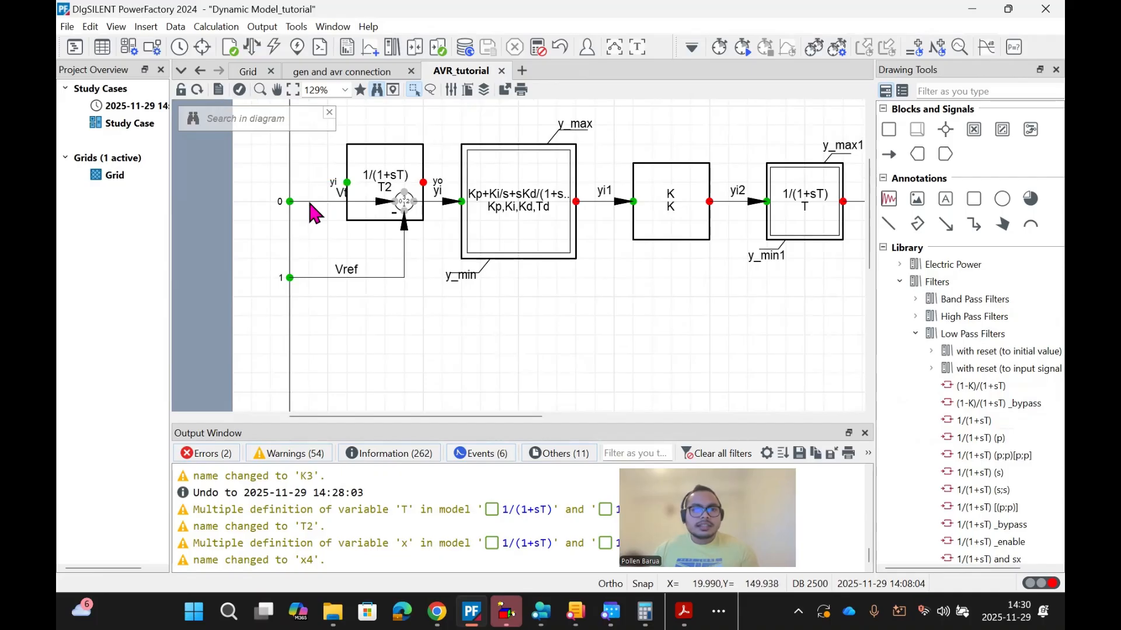
click(308, 201)
key(Delete)
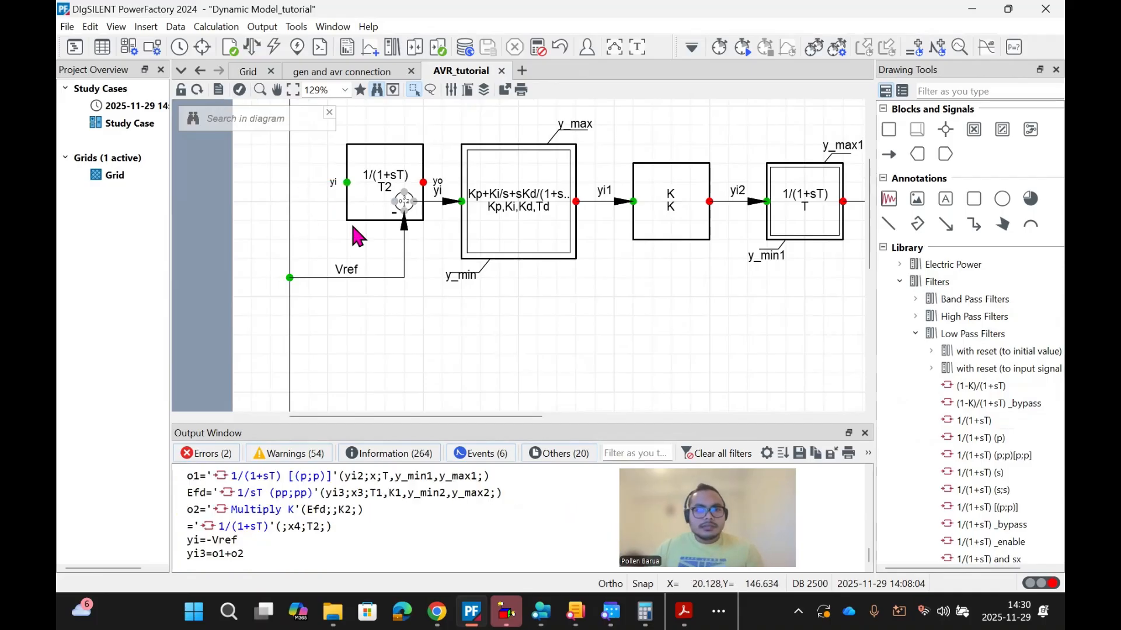
Step: Move and shrink the new 1/(1+sT) block so it fits between the left frame border and the first summation point
scroll(373, 215, up, 2)
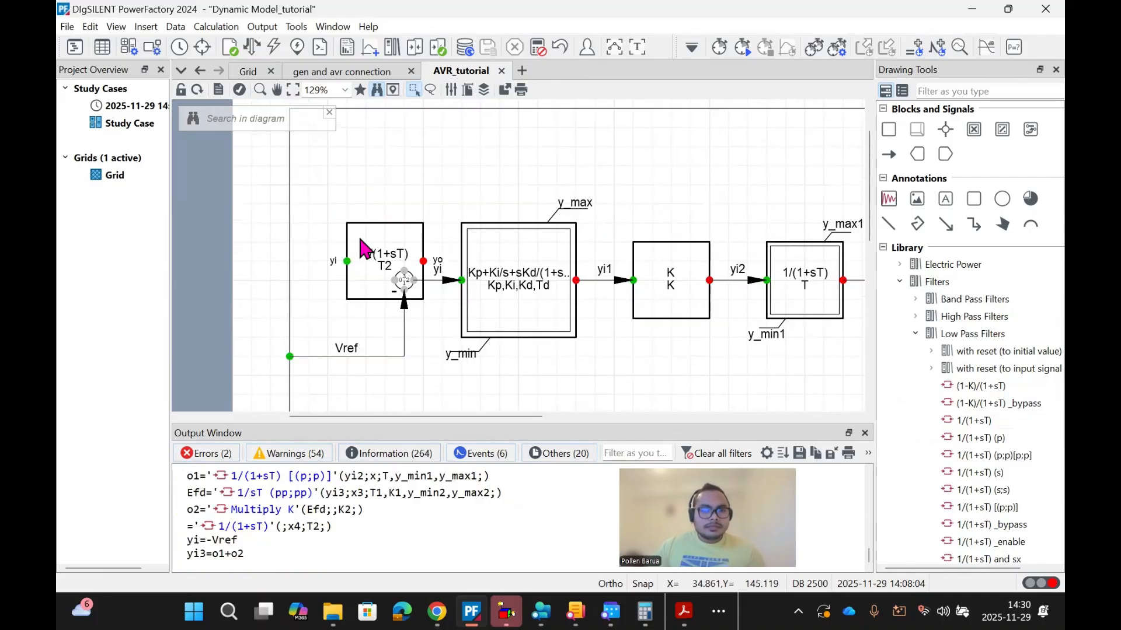
drag(360, 241, 331, 188)
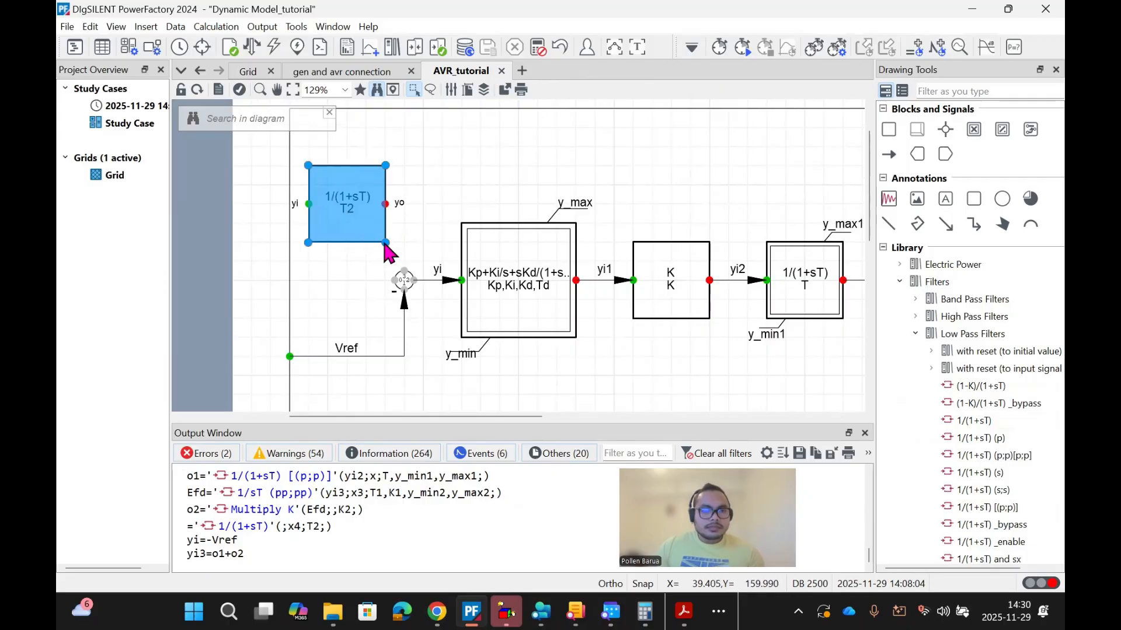
drag(385, 241, 350, 292)
click(448, 395)
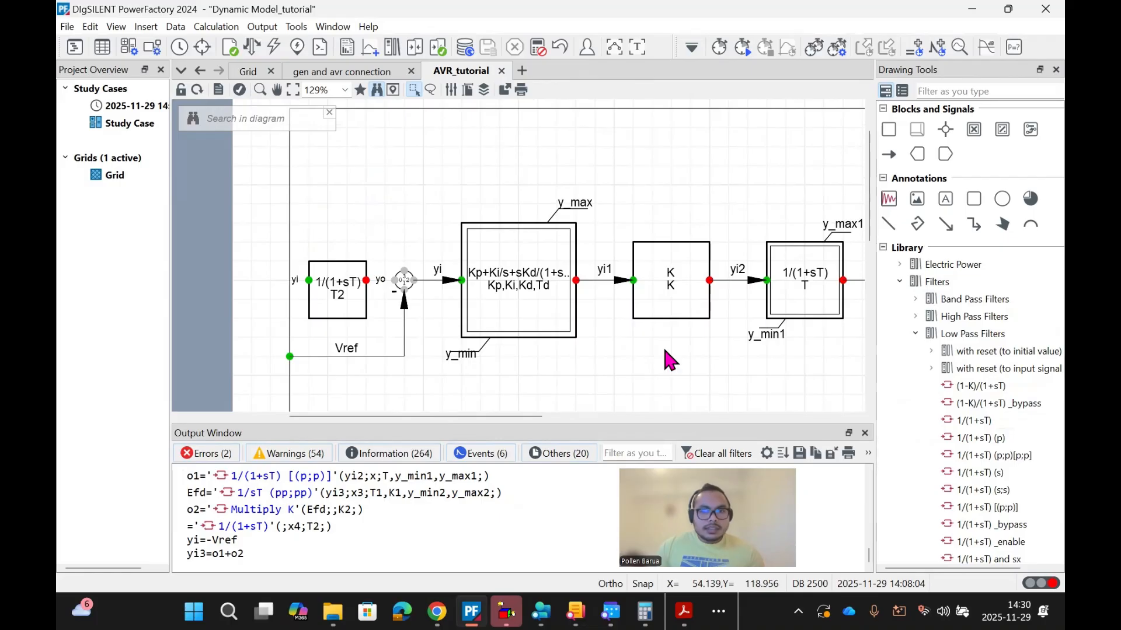
Step: Connect the left frame border to the new filter block's input and its output to the first summation point
click(888, 155)
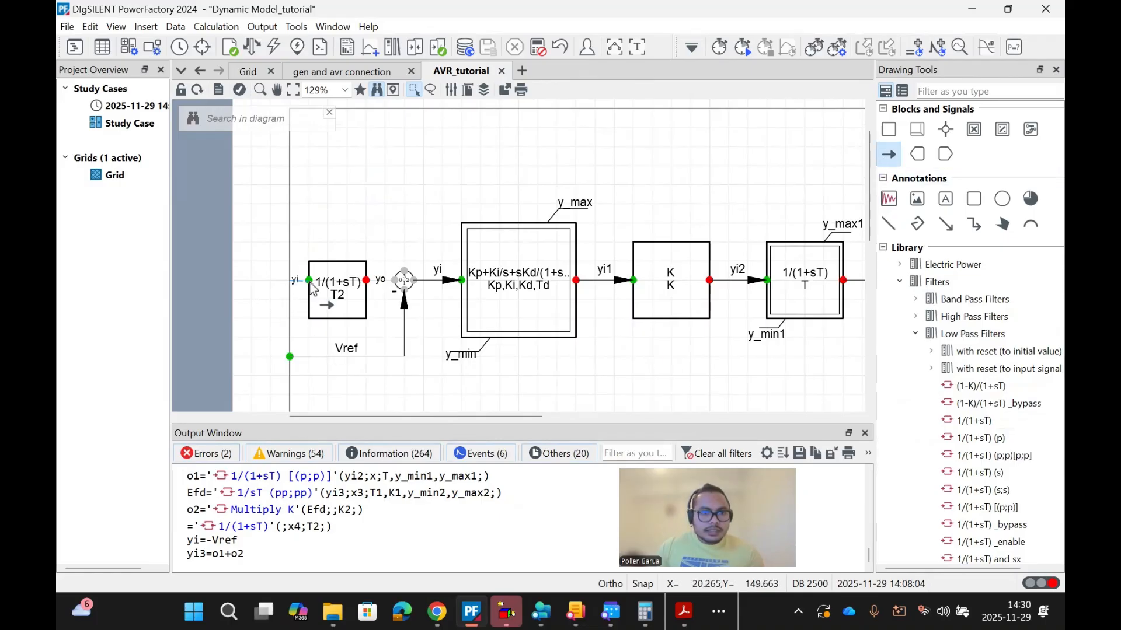
click(312, 285)
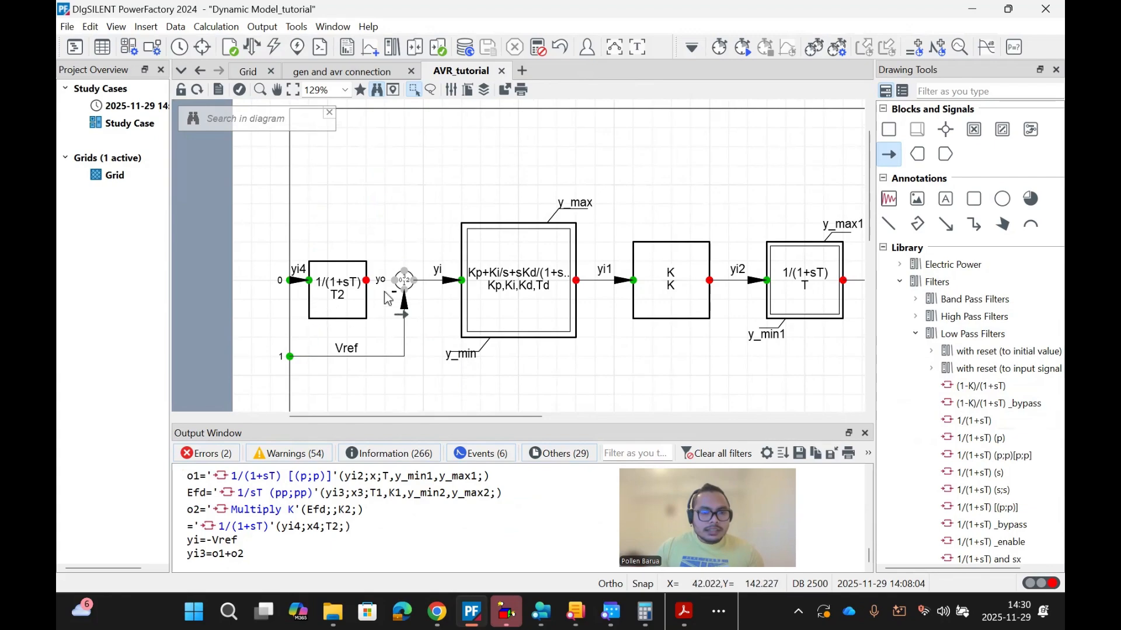
click(369, 281)
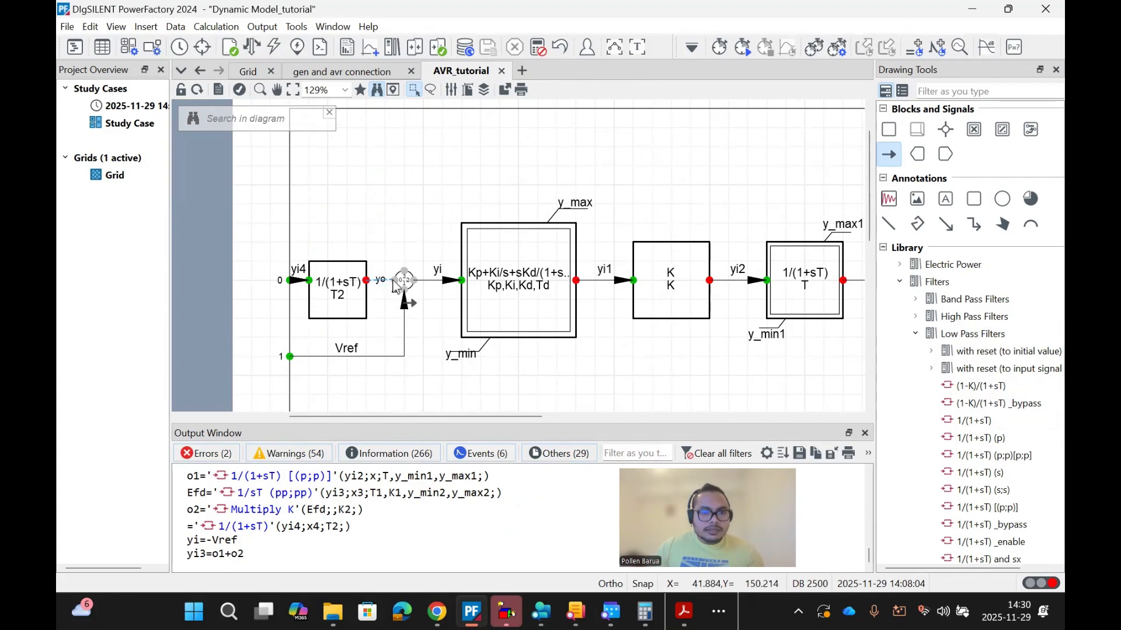
click(397, 281)
key(Escape)
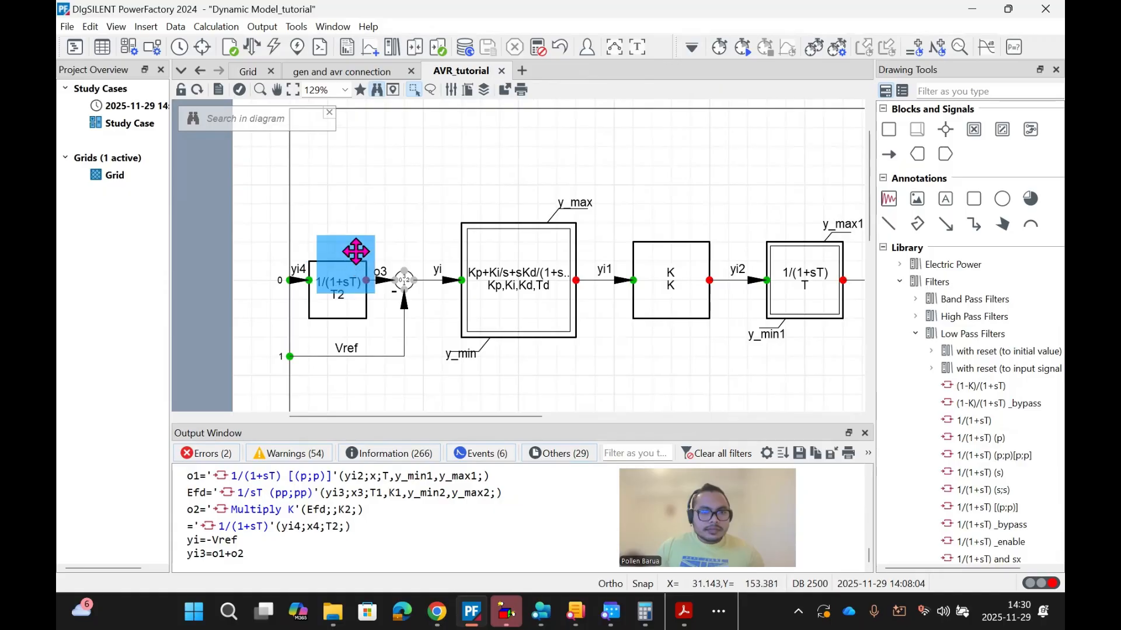
Step: Move the input filter block well above the signal line and reduce it to a small square
drag(356, 251, 373, 158)
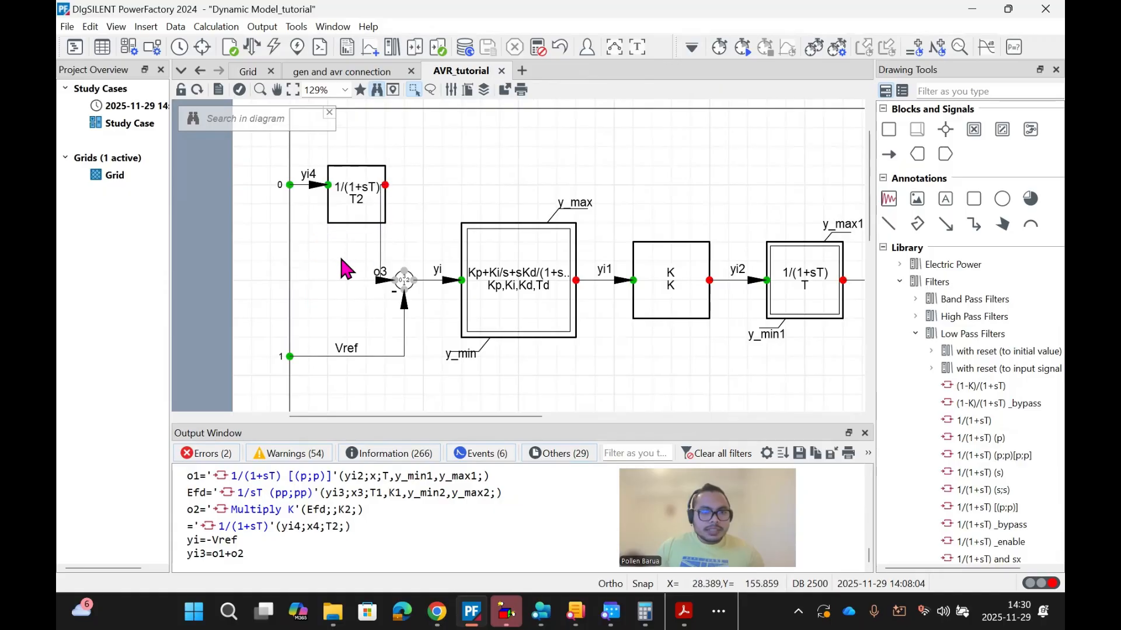
click(382, 220)
drag(385, 224, 345, 203)
click(334, 244)
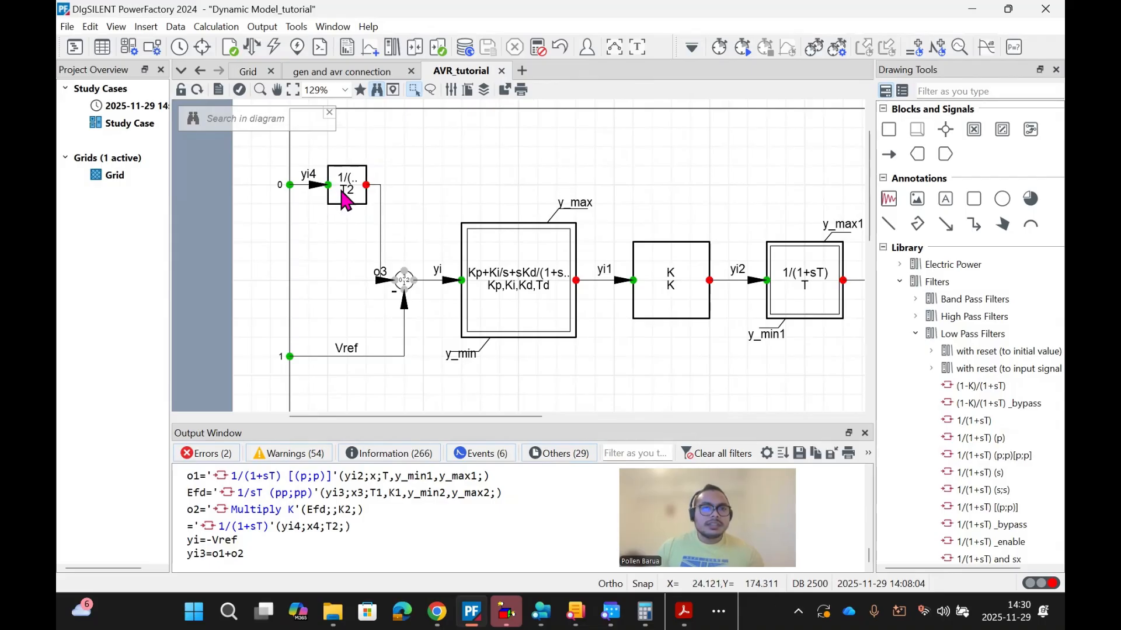
Step: Enlarge the input filter block in height and width until its full 1/(1+sT) label fits
click(358, 187)
drag(369, 165, 369, 222)
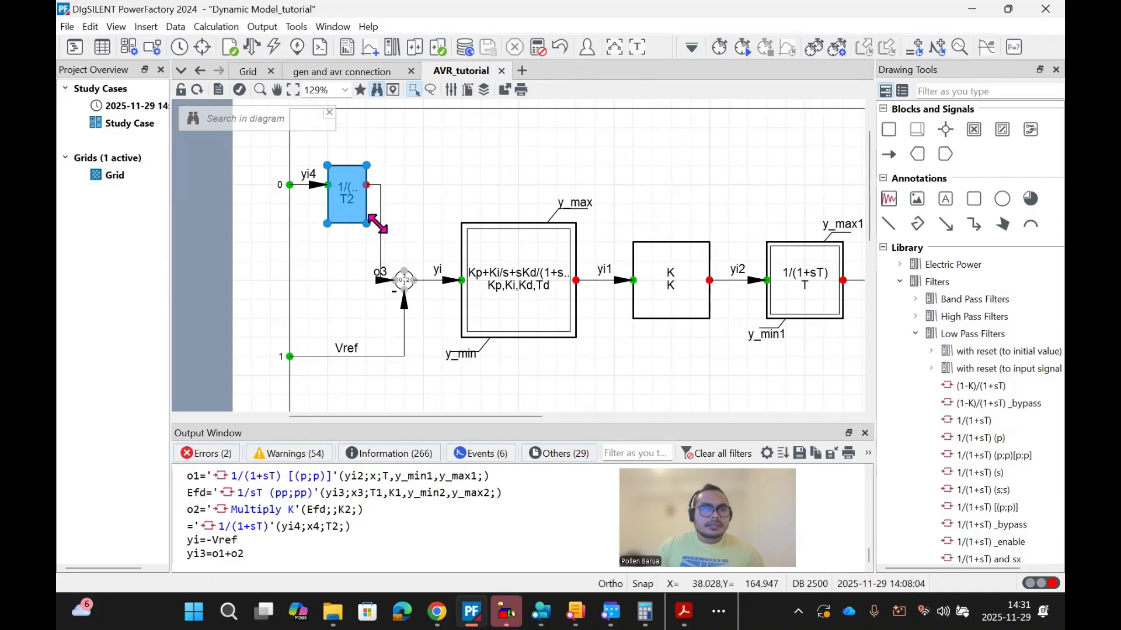
click(367, 227)
click(361, 203)
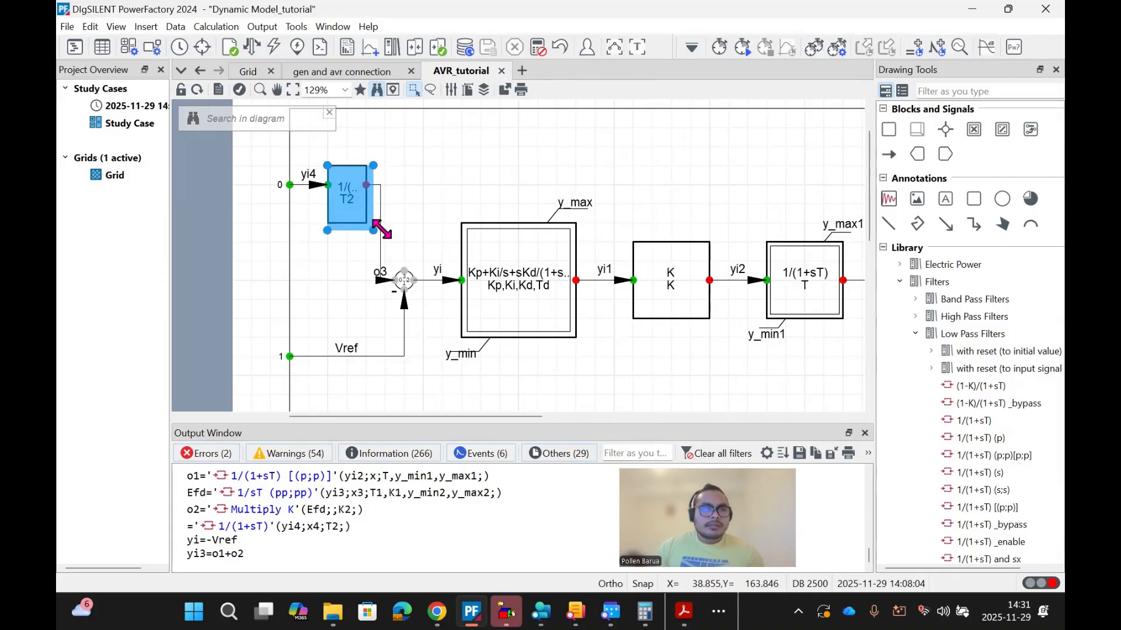
click(387, 155)
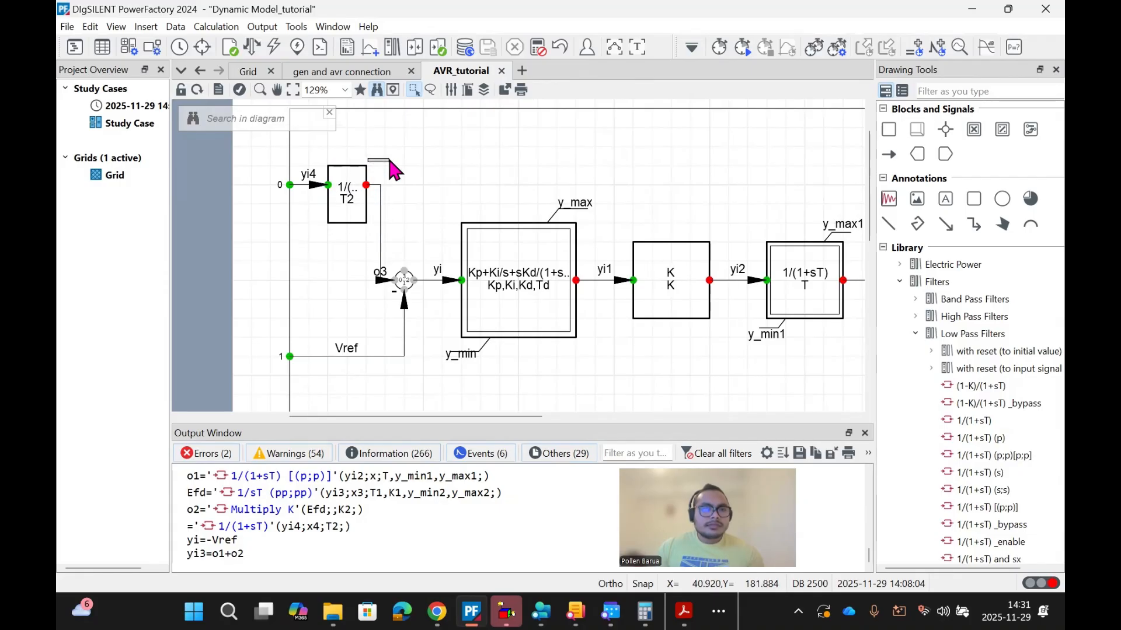
click(362, 181)
drag(368, 166, 409, 162)
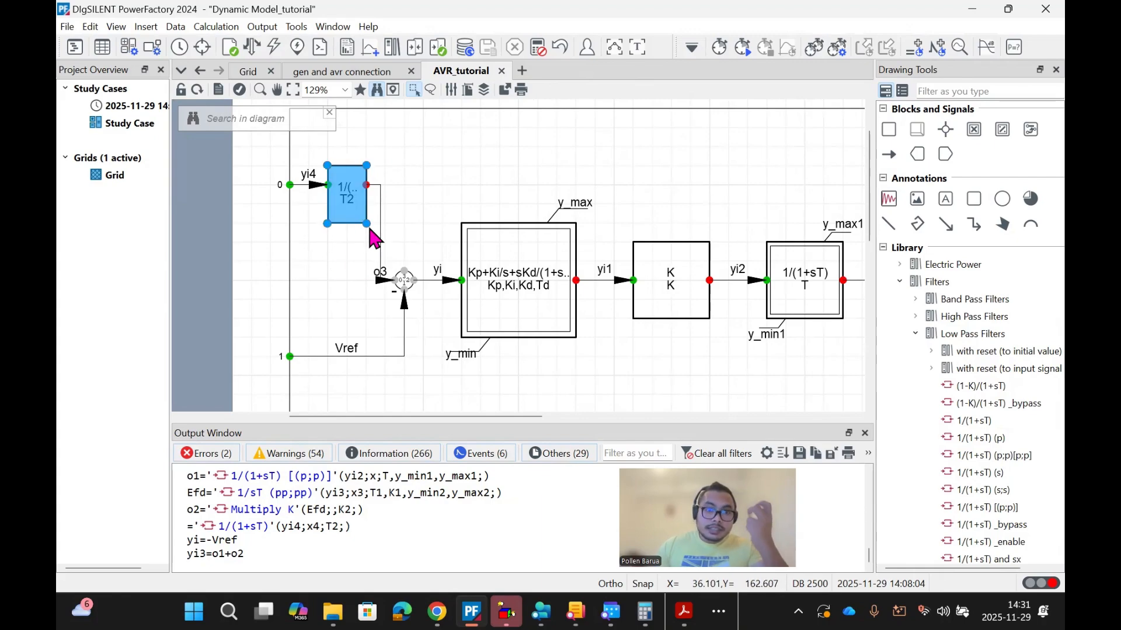
drag(367, 227, 408, 241)
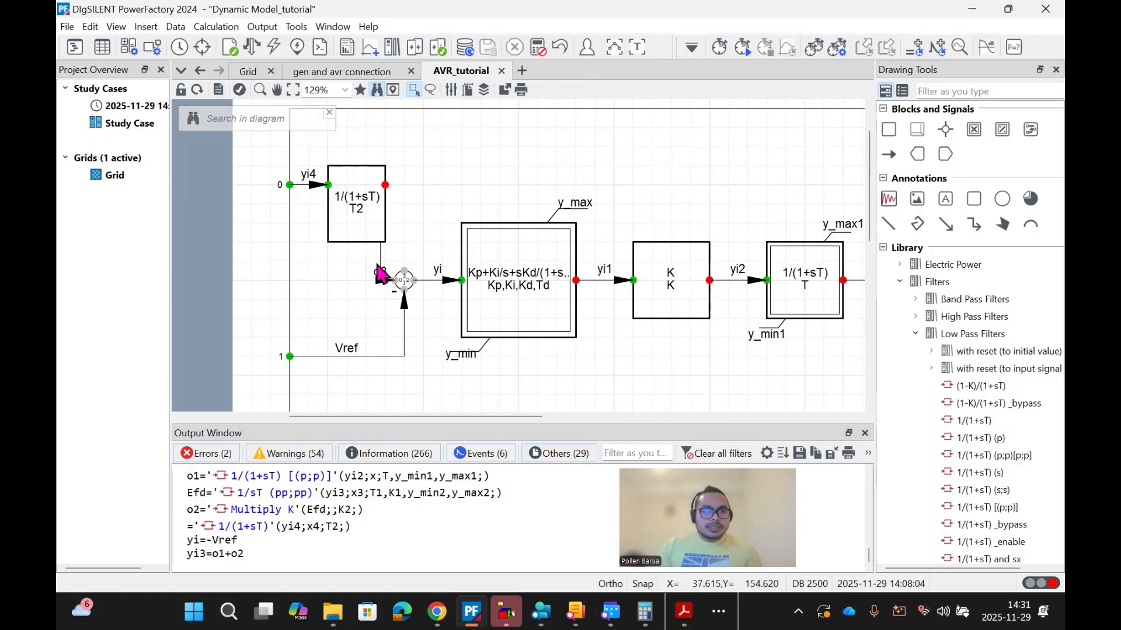
click(380, 257)
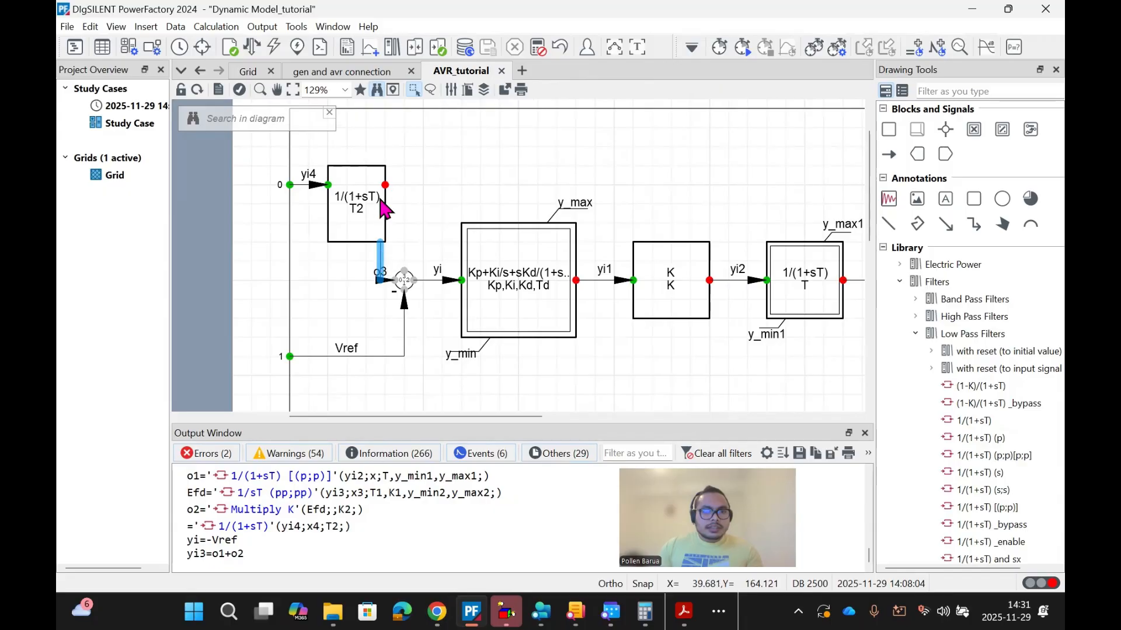
click(337, 297)
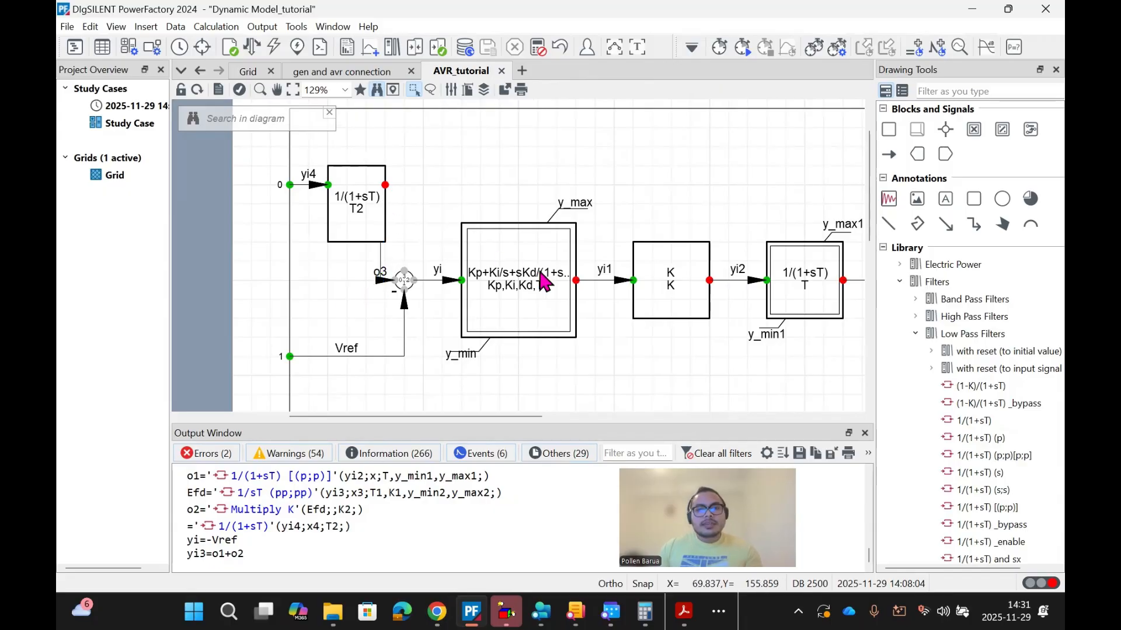
Step: Shift the PID block, the K gain block and the first summation point to the right to make room for the input filter
click(538, 292)
drag(524, 304, 561, 305)
click(605, 363)
click(683, 280)
drag(688, 281, 699, 280)
click(670, 343)
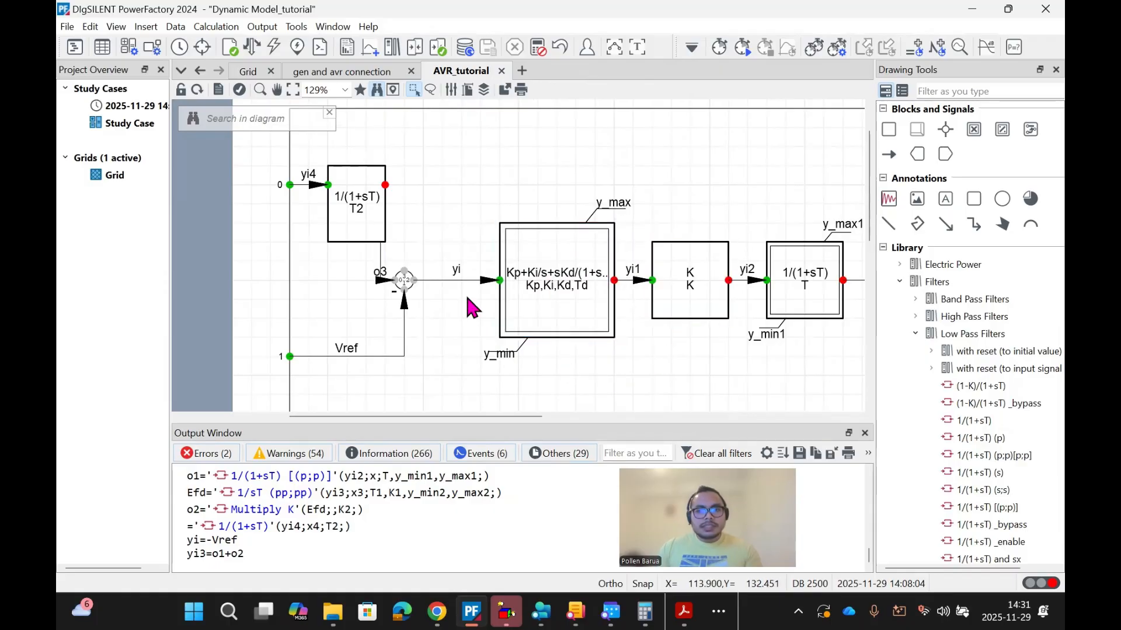
click(403, 280)
drag(403, 280, 442, 280)
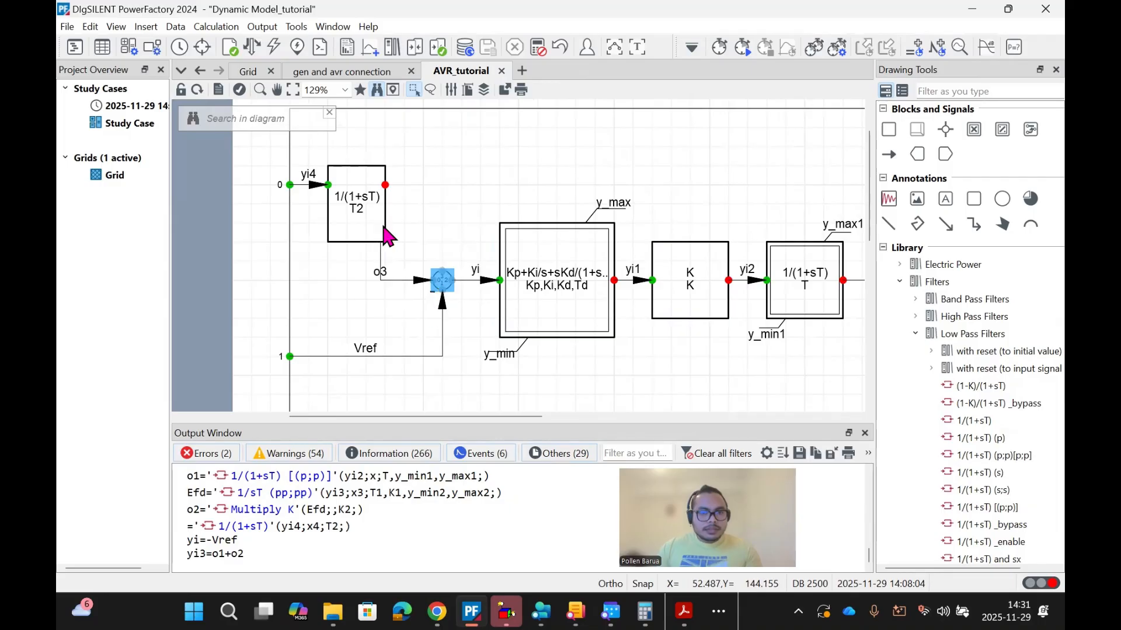
Step: Move the T2 input filter block down onto the main signal line and reduce its size beside the first summation point
drag(357, 217, 409, 275)
click(399, 311)
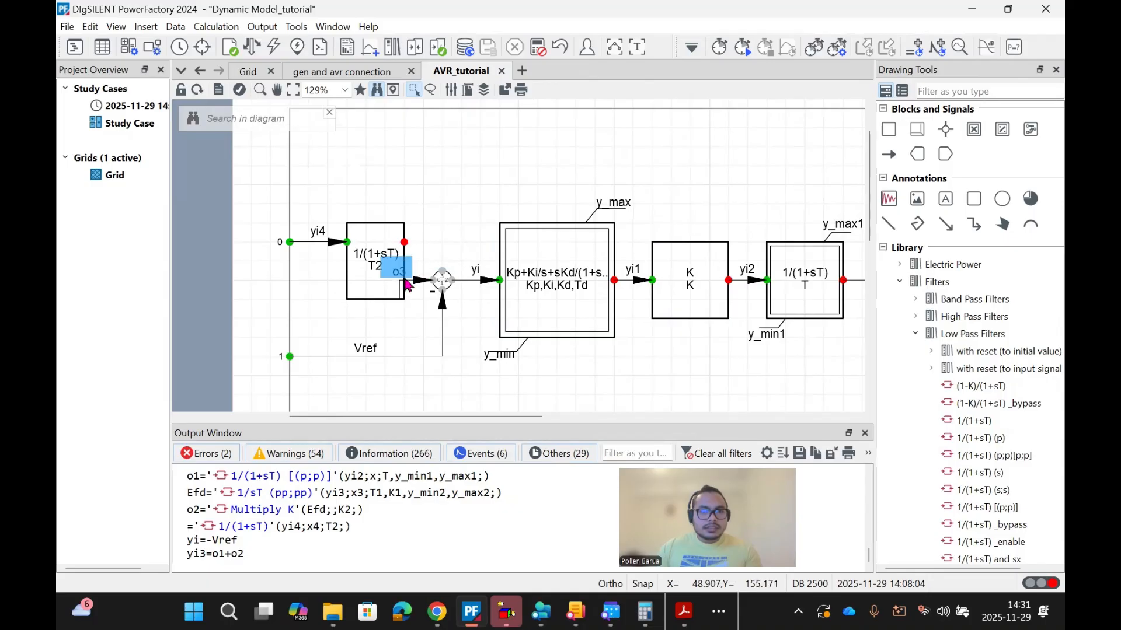
click(403, 288)
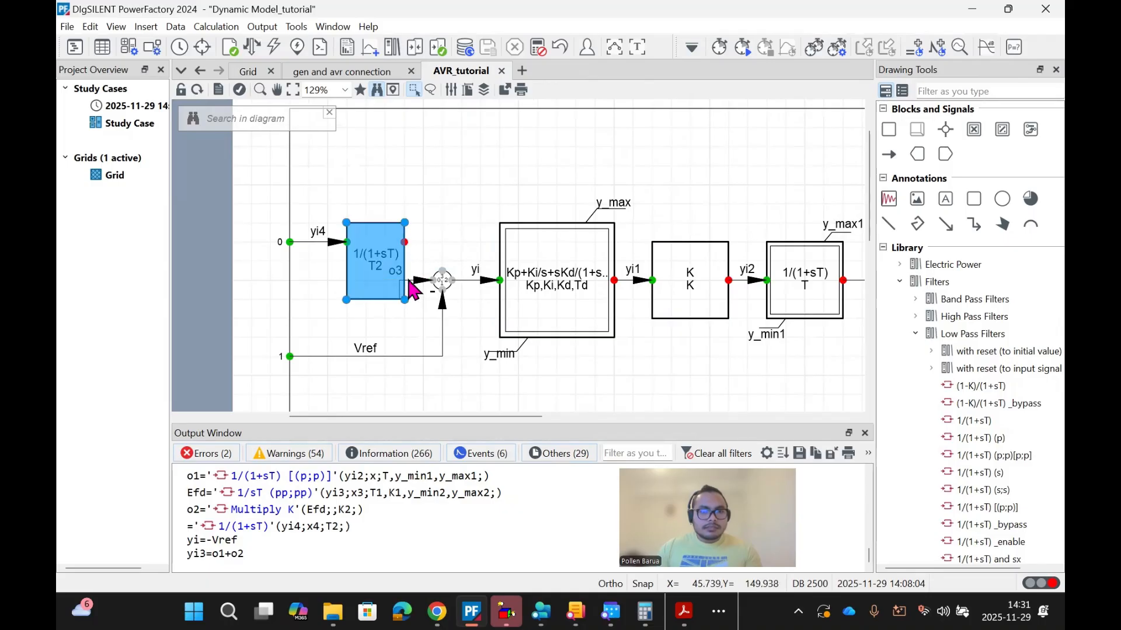
click(409, 283)
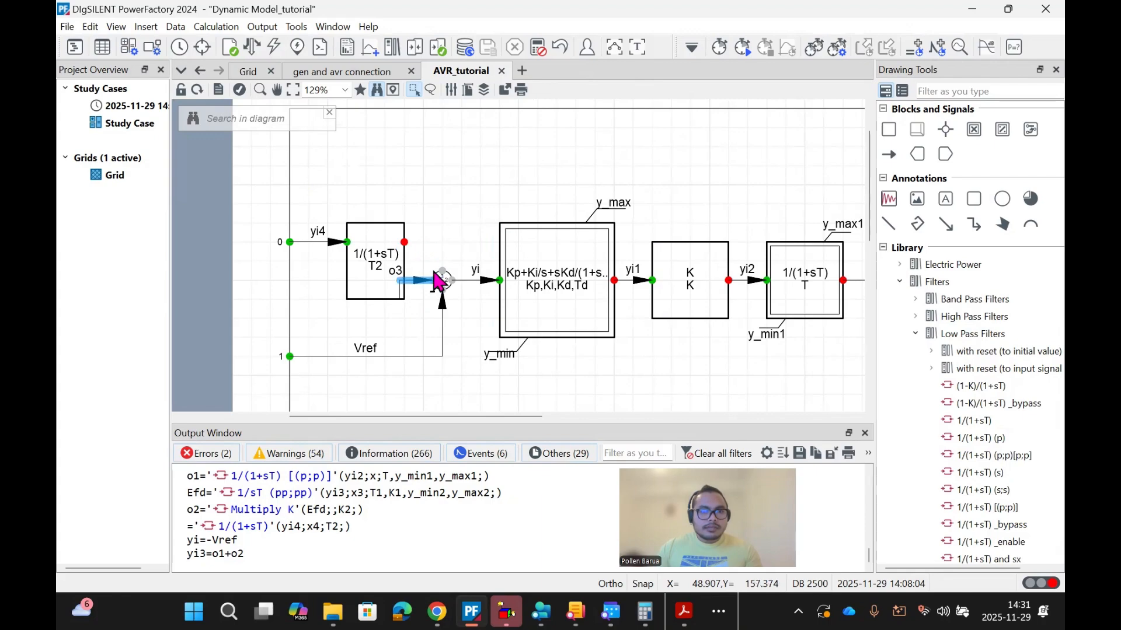
click(384, 292)
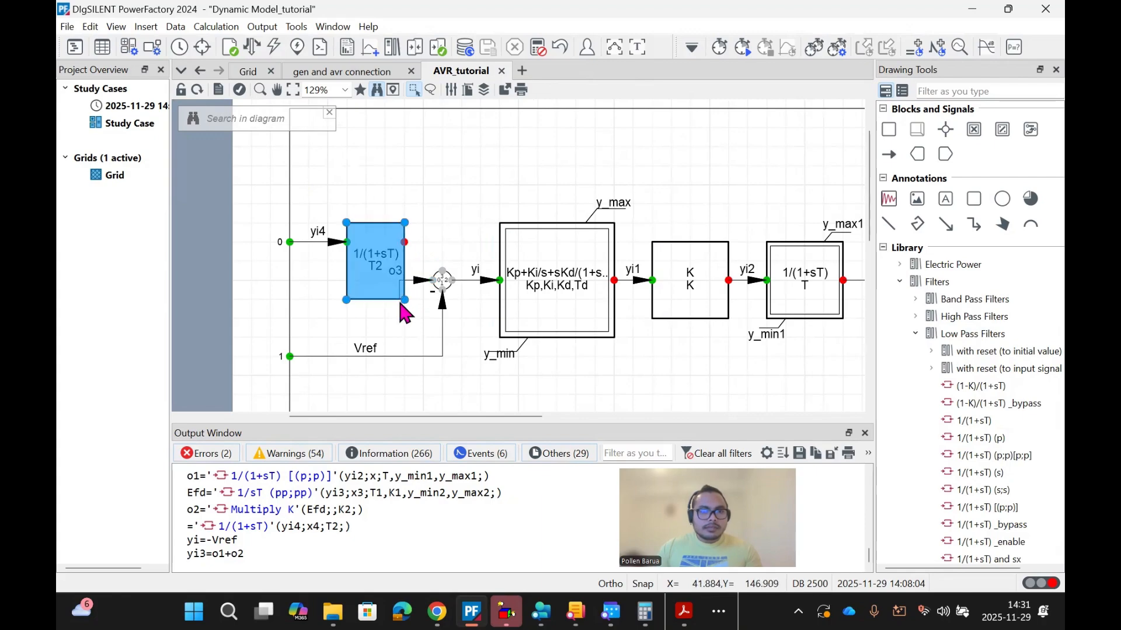
drag(404, 300, 380, 303)
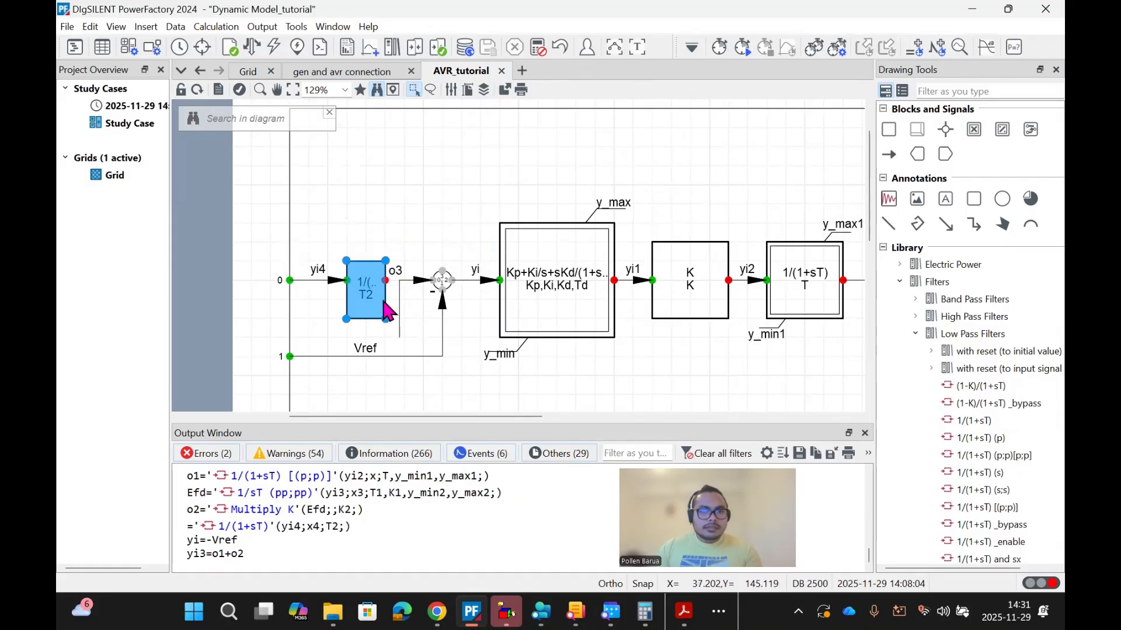
Step: Delete the misrouted o3 signal between the input filter block and the first summation point
click(405, 304)
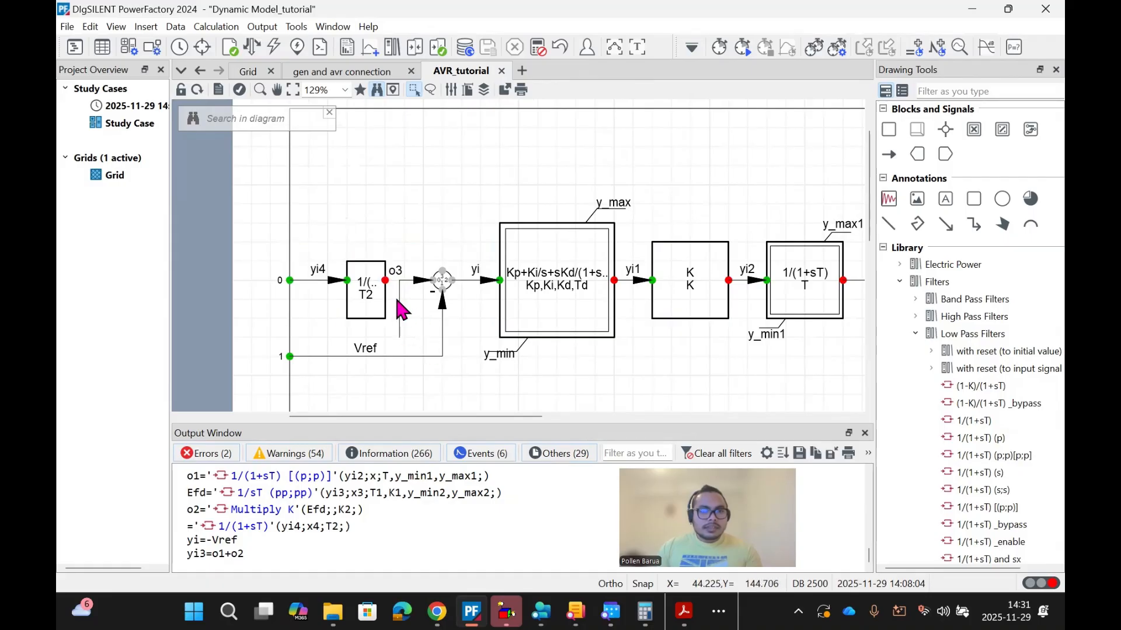
click(399, 294)
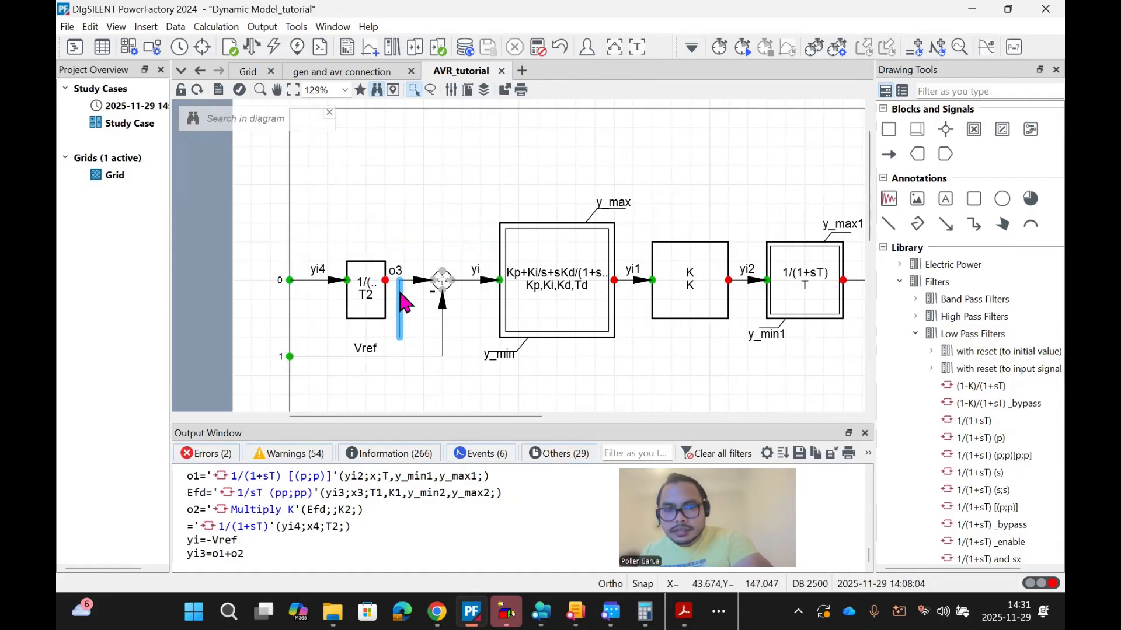
key(Delete)
Step: Enlarge the input filter block until its 1/(1+sT) label fits and shift it away from the summation point
click(374, 306)
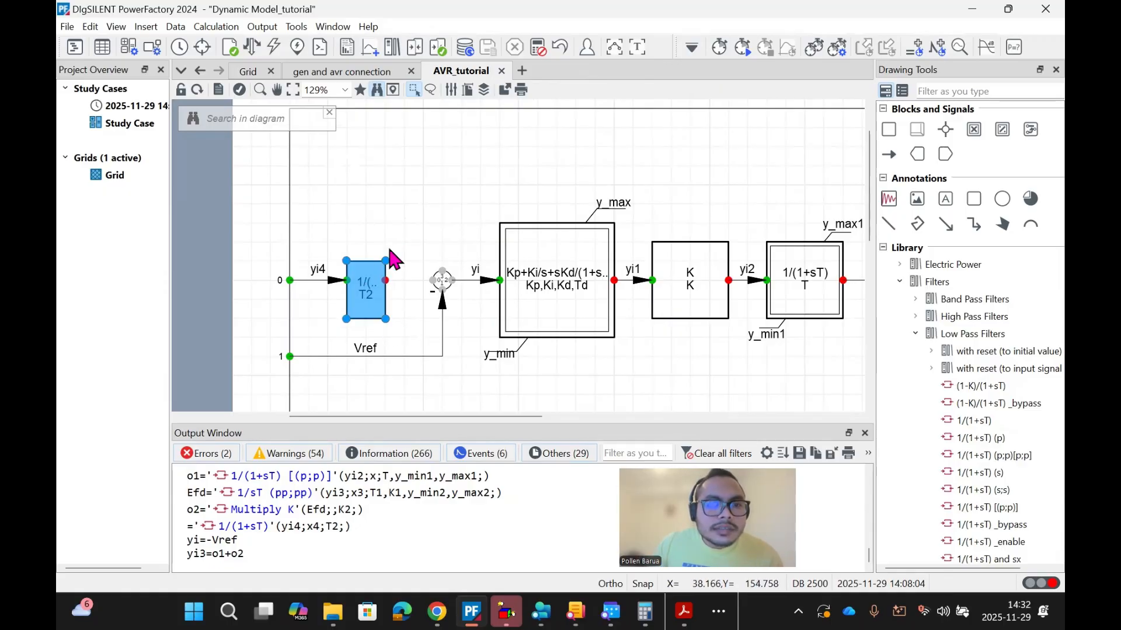
drag(386, 261, 460, 226)
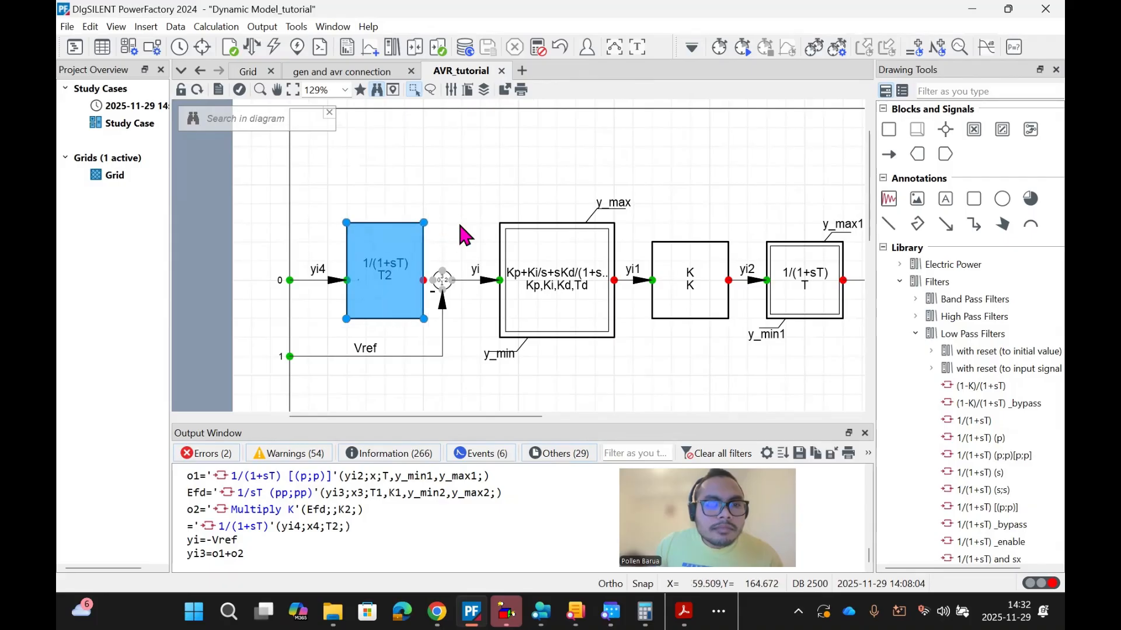
drag(385, 251, 366, 270)
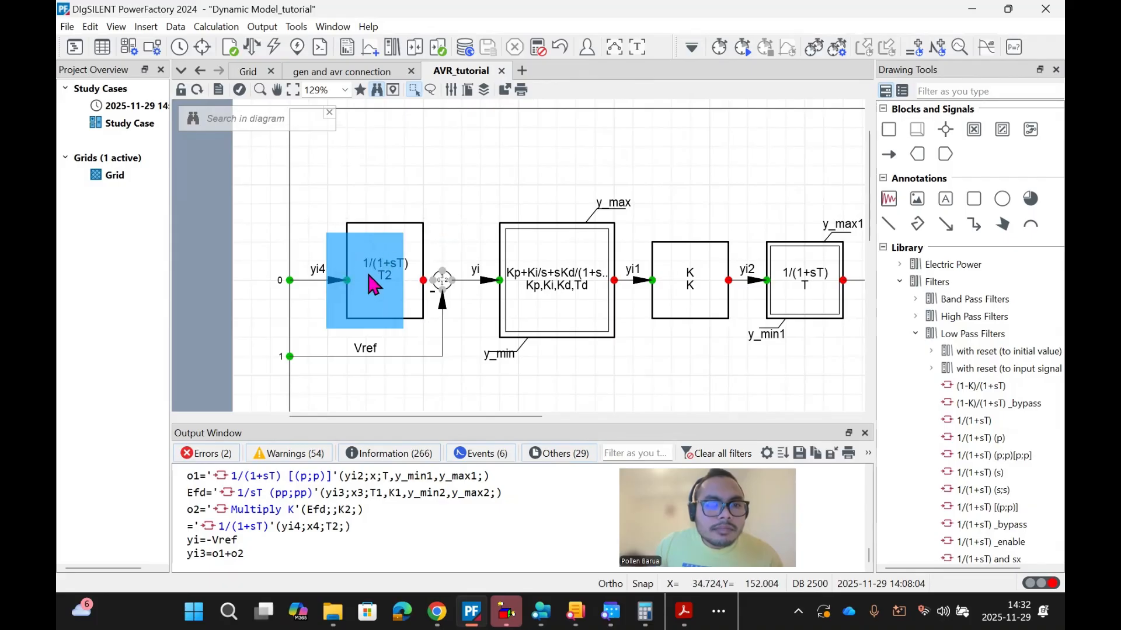
click(387, 206)
Step: Connect the input filter block's output to the first summation point with a new signal
click(888, 154)
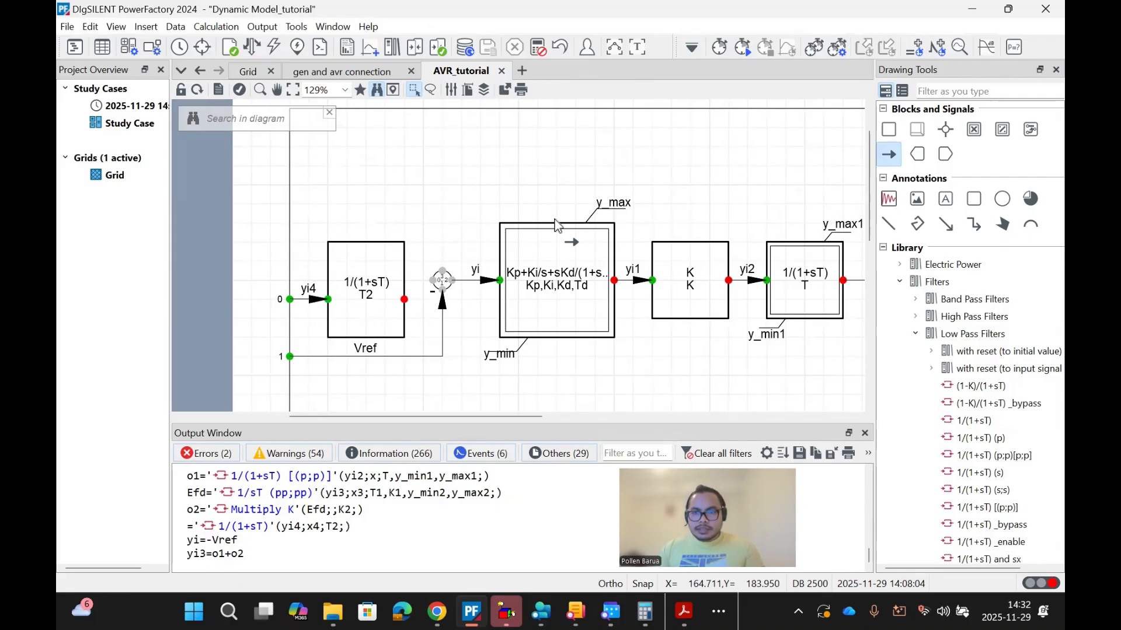
click(404, 300)
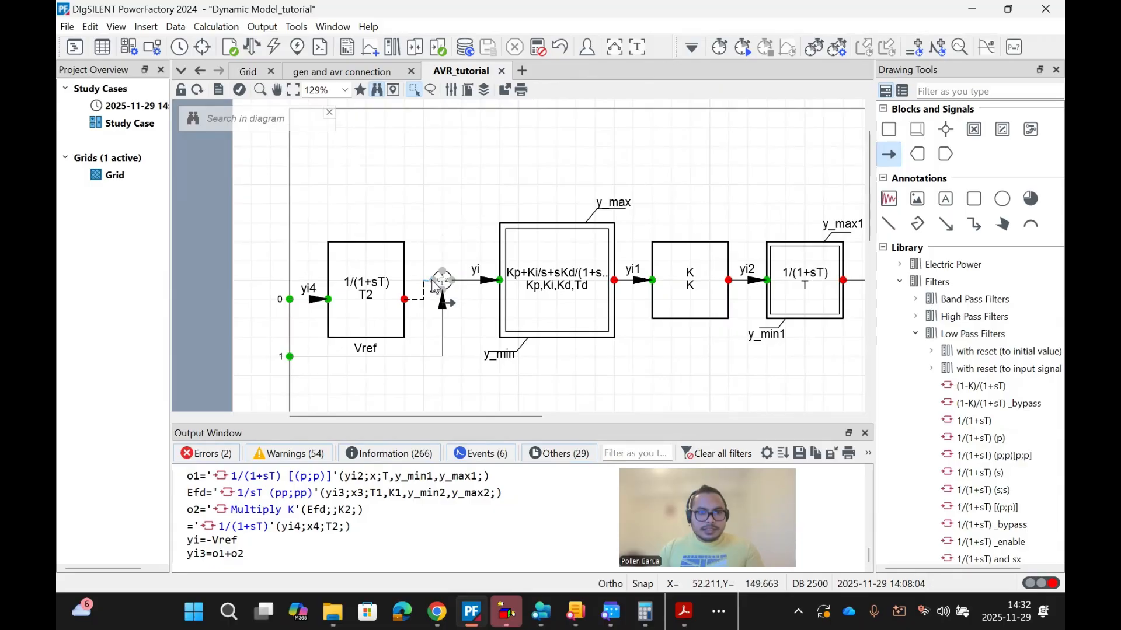
click(434, 282)
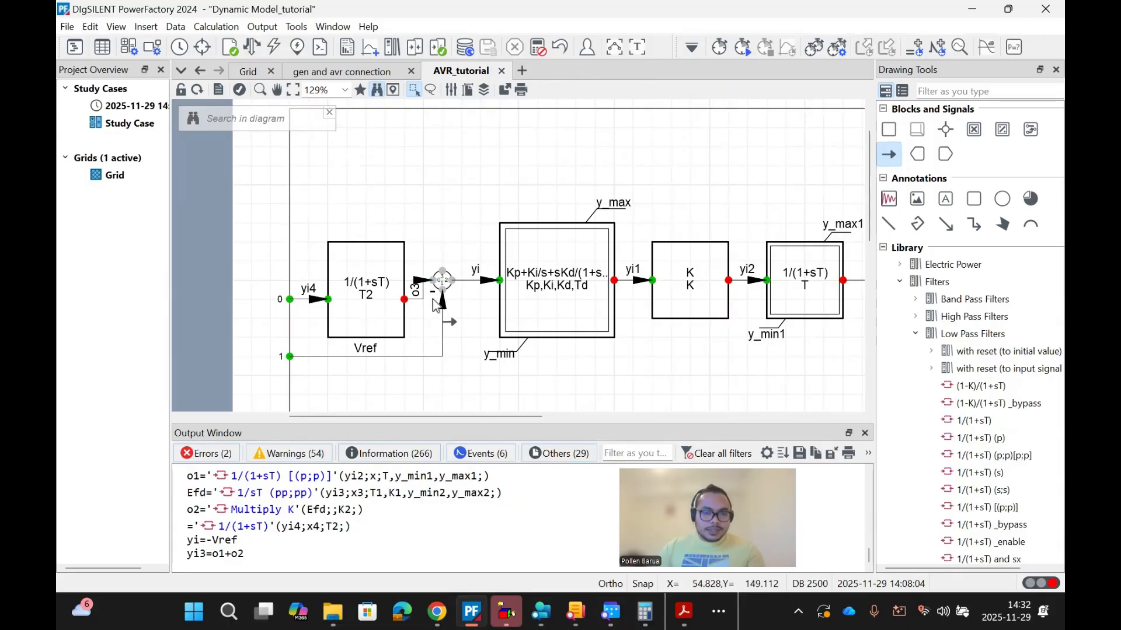
key(Escape)
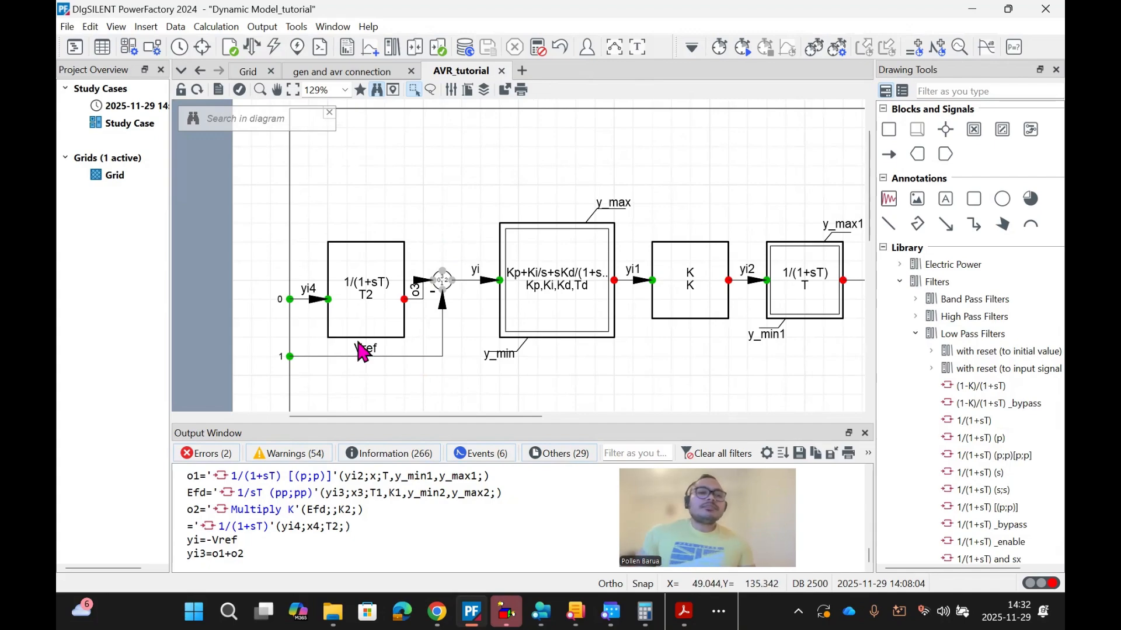
Step: Rename the input filter's incoming signal yi4 as Vt
double_click(310, 288)
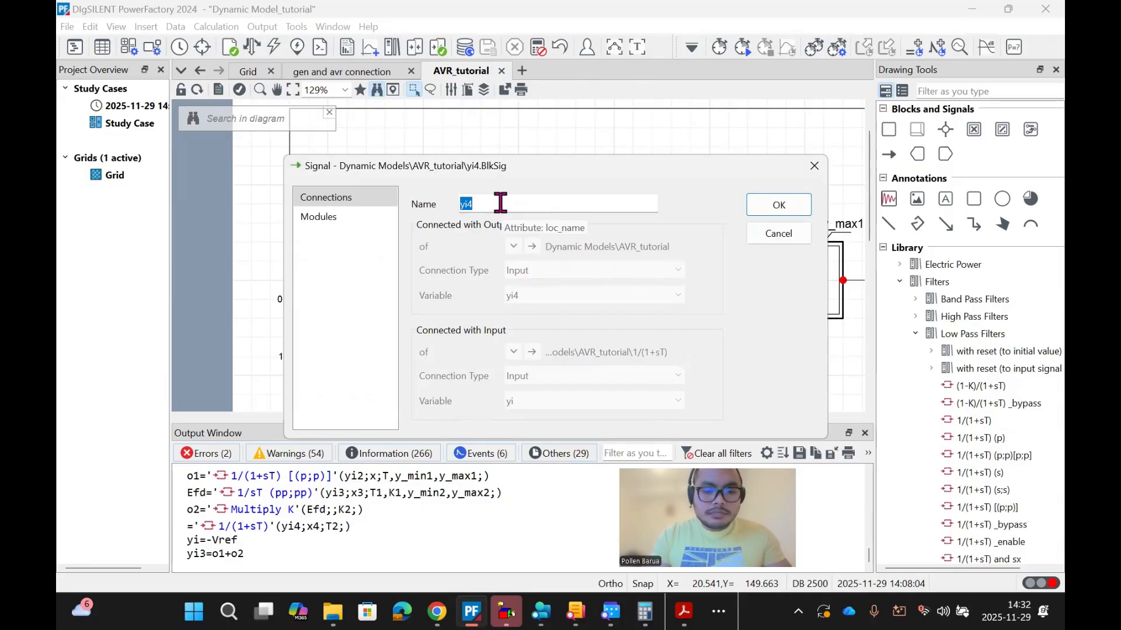
text(Vt)
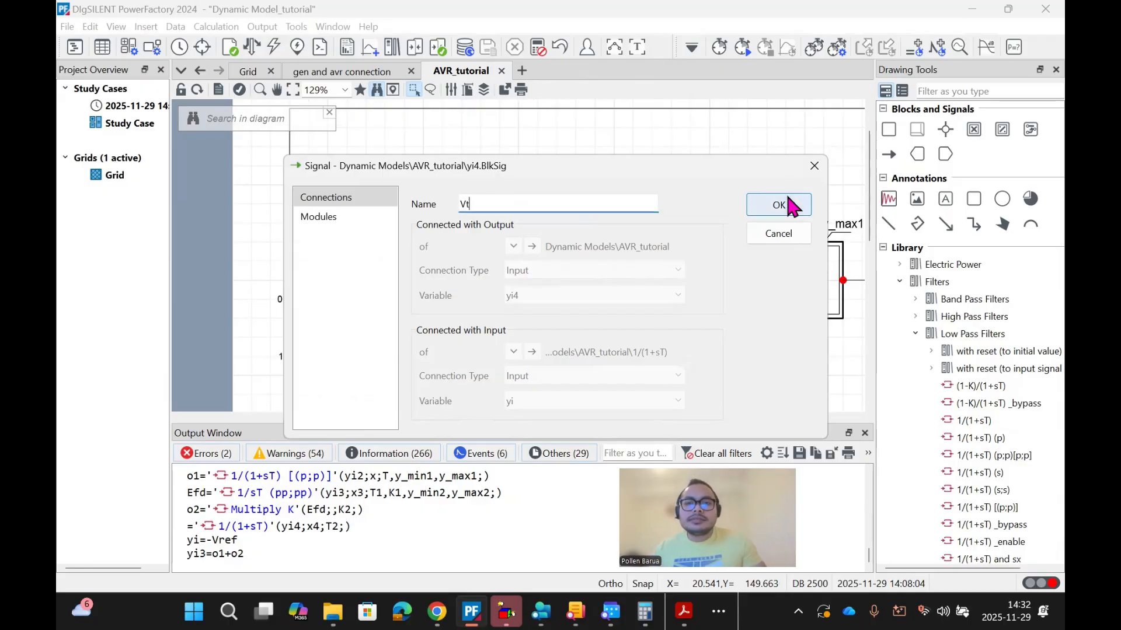
click(782, 203)
Step: Compare the Vt signal name with the gen and avr connection frame and review all blocks of the AVR_tutorial diagram
click(354, 73)
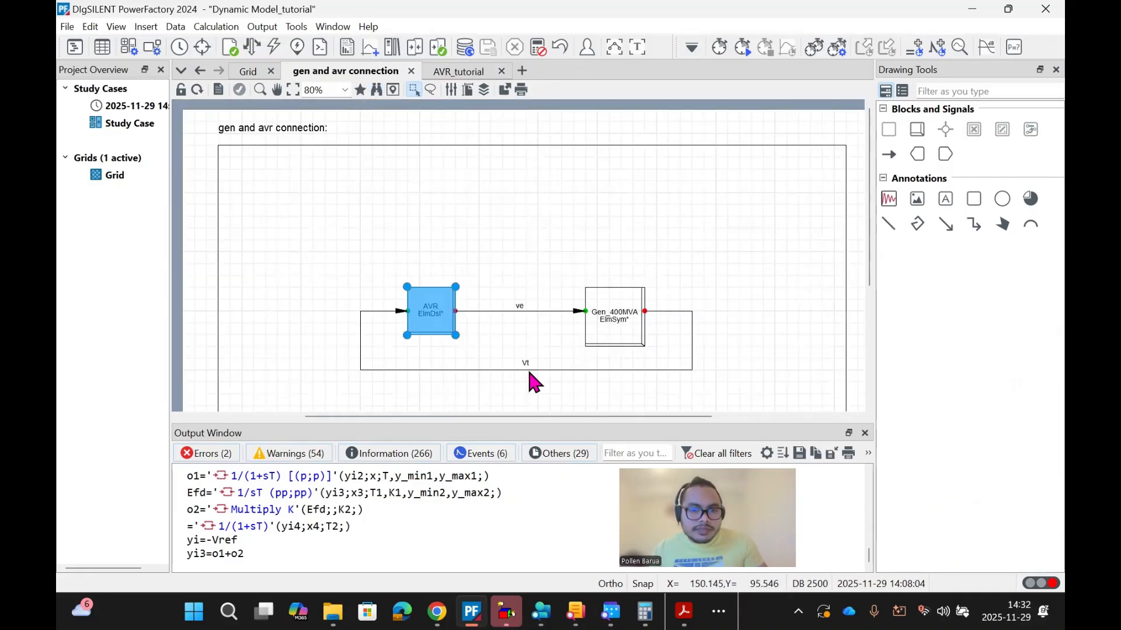
click(461, 74)
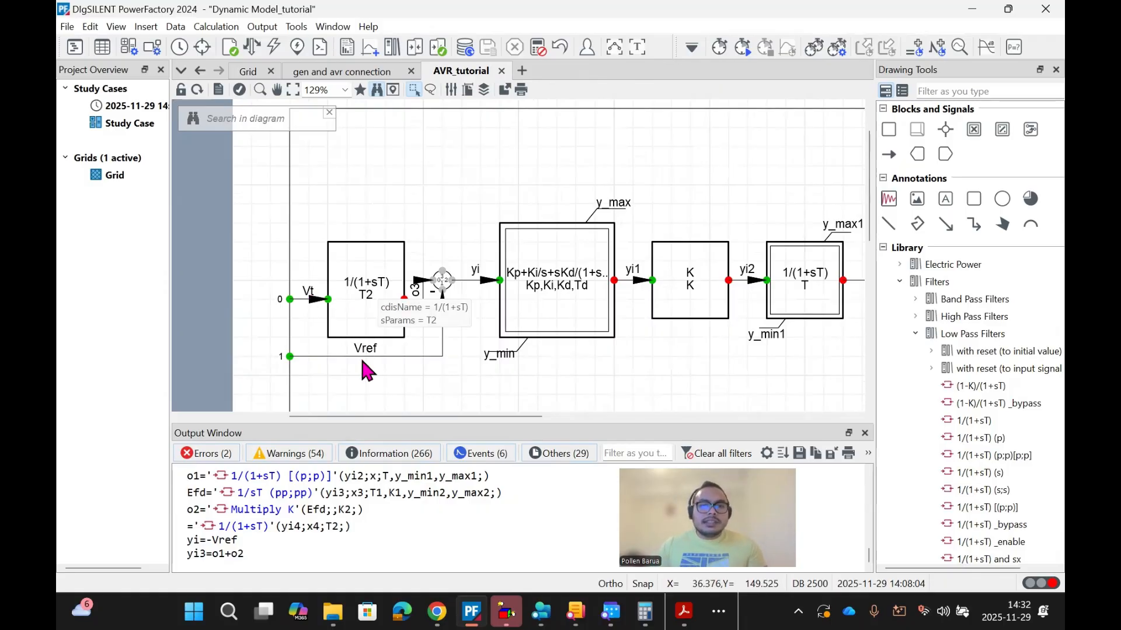
scroll(374, 256, down, 4)
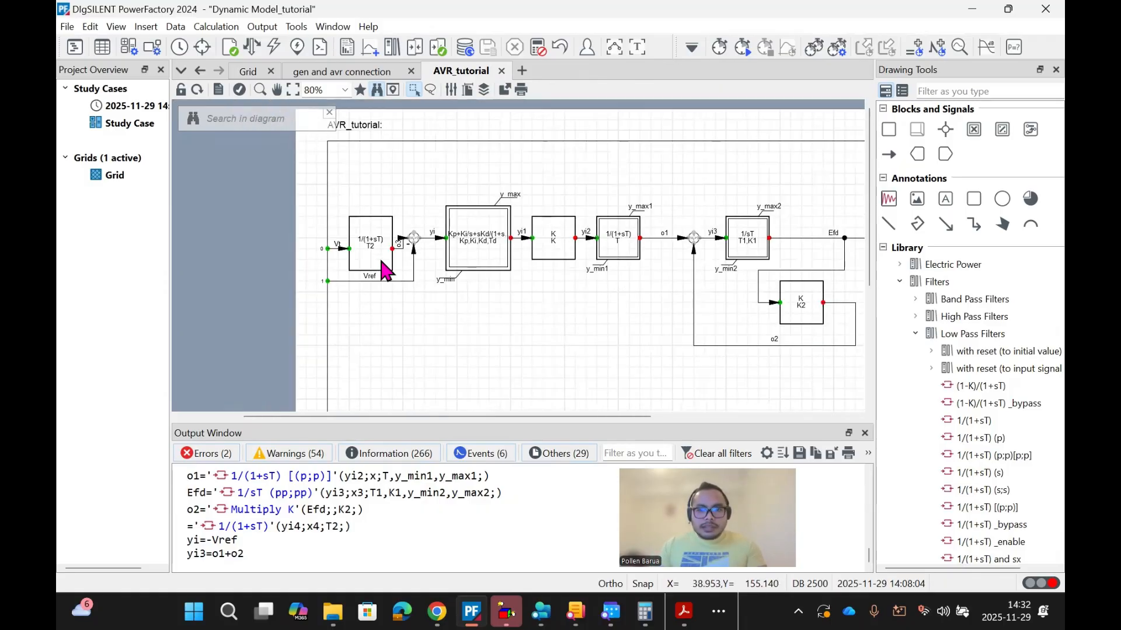
scroll(480, 277, down, 2)
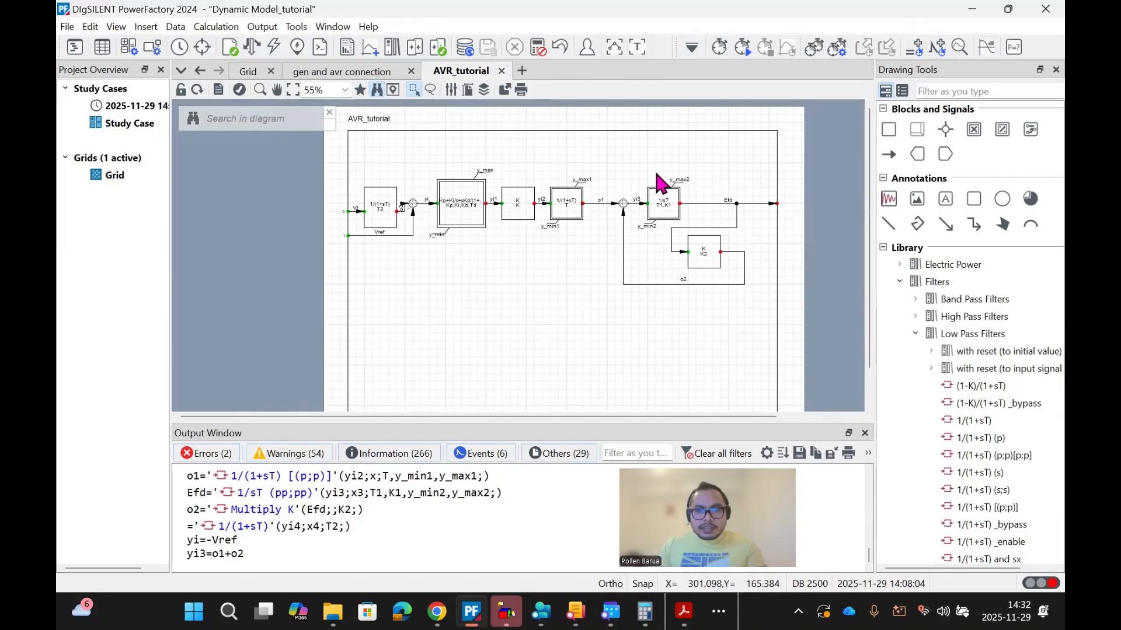
scroll(646, 188, up, 1)
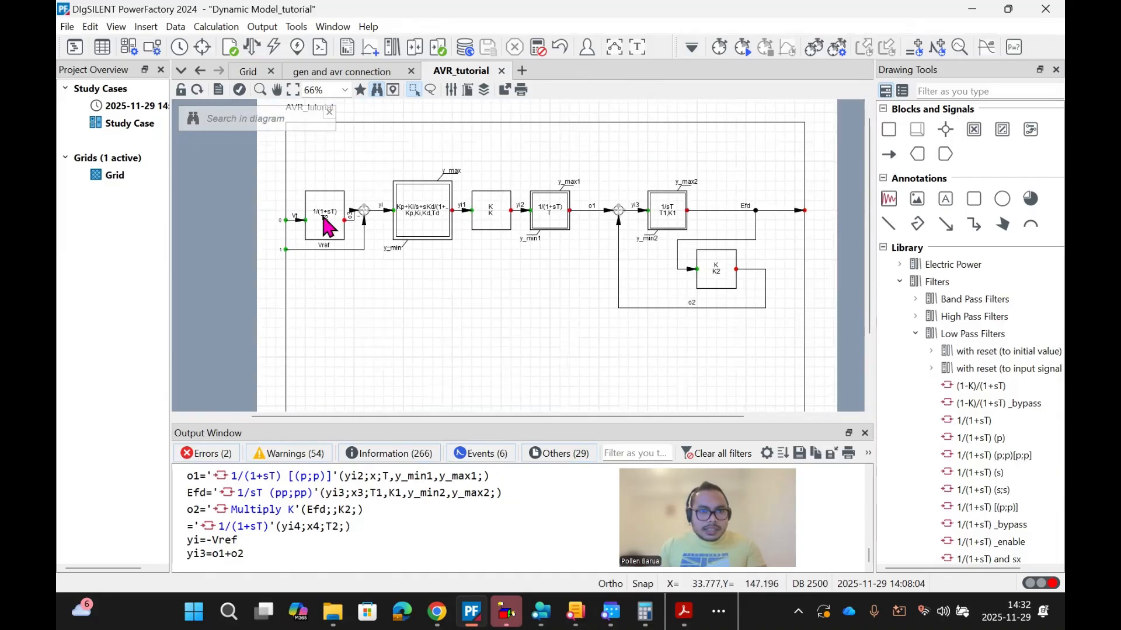
scroll(330, 233, up, 1)
mouse_move(325, 223)
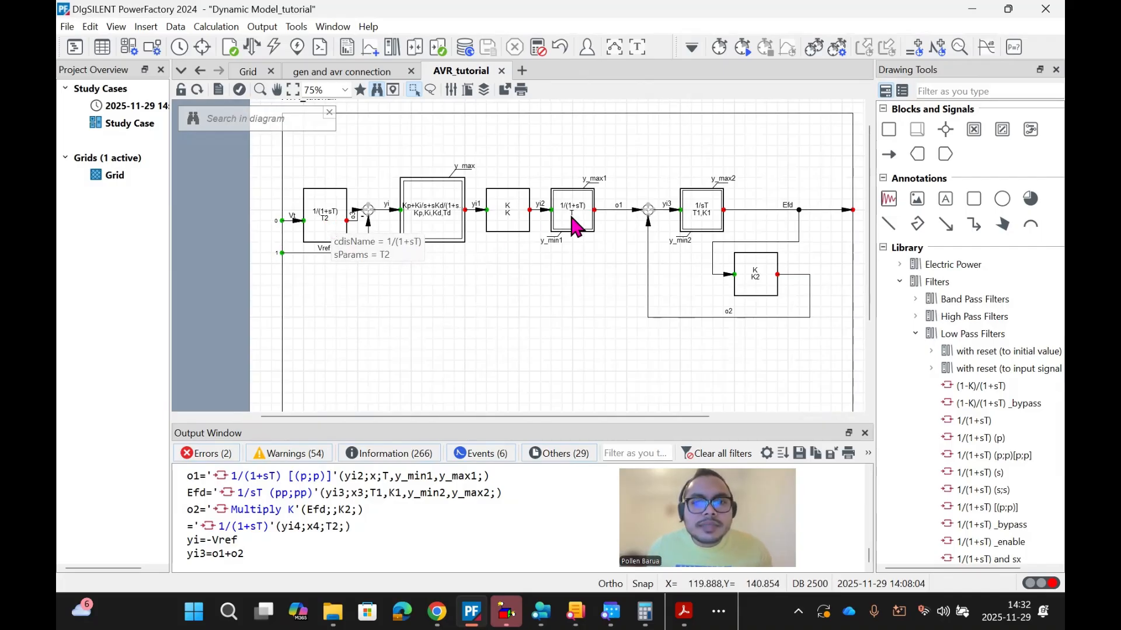
mouse_move(572, 220)
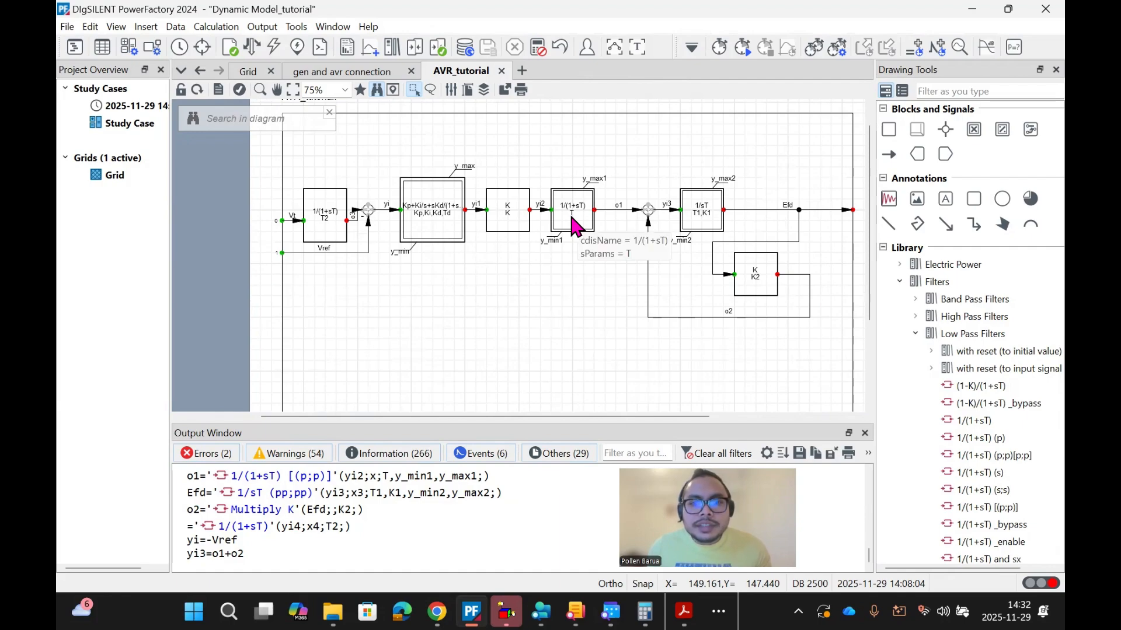
mouse_move(446, 206)
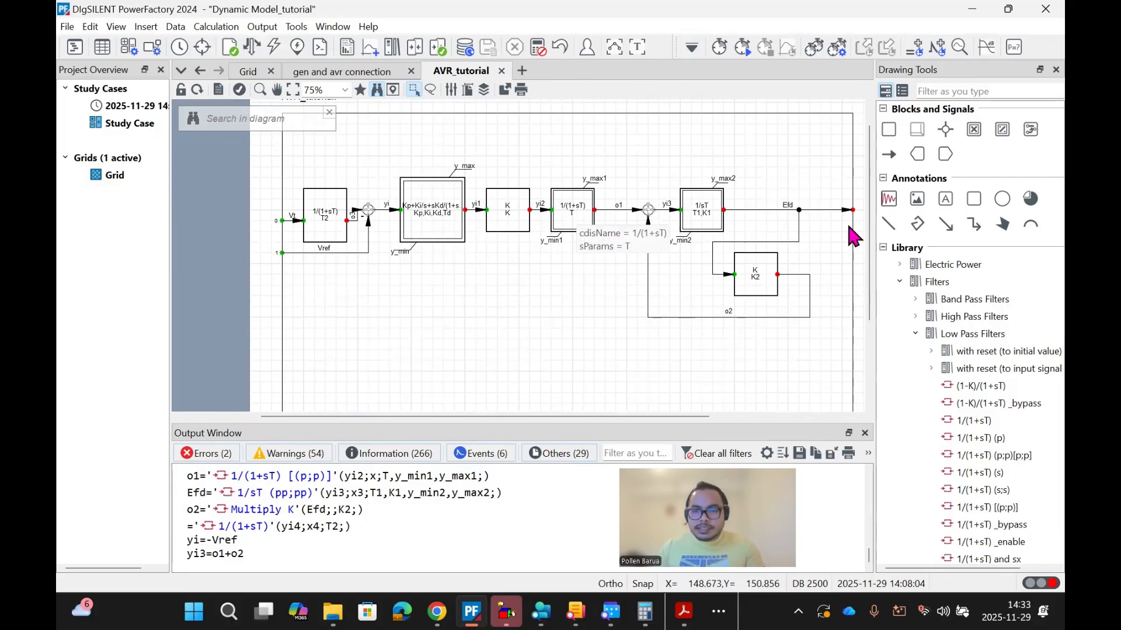
Step: Set the input filter block's parameter name to Tr
double_click(326, 236)
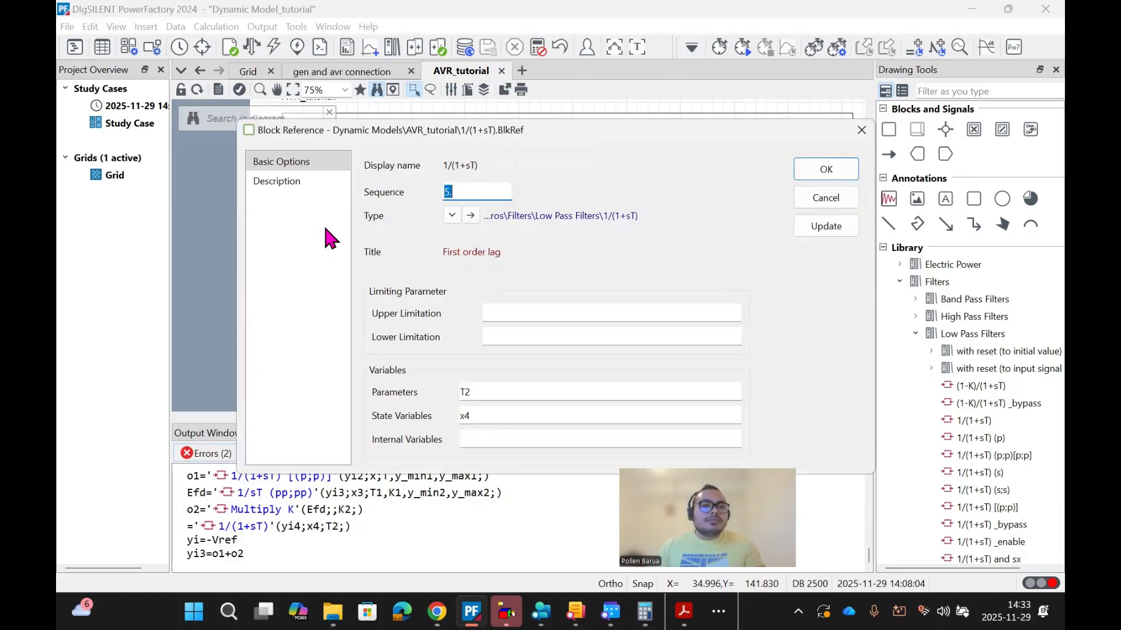
click(499, 392)
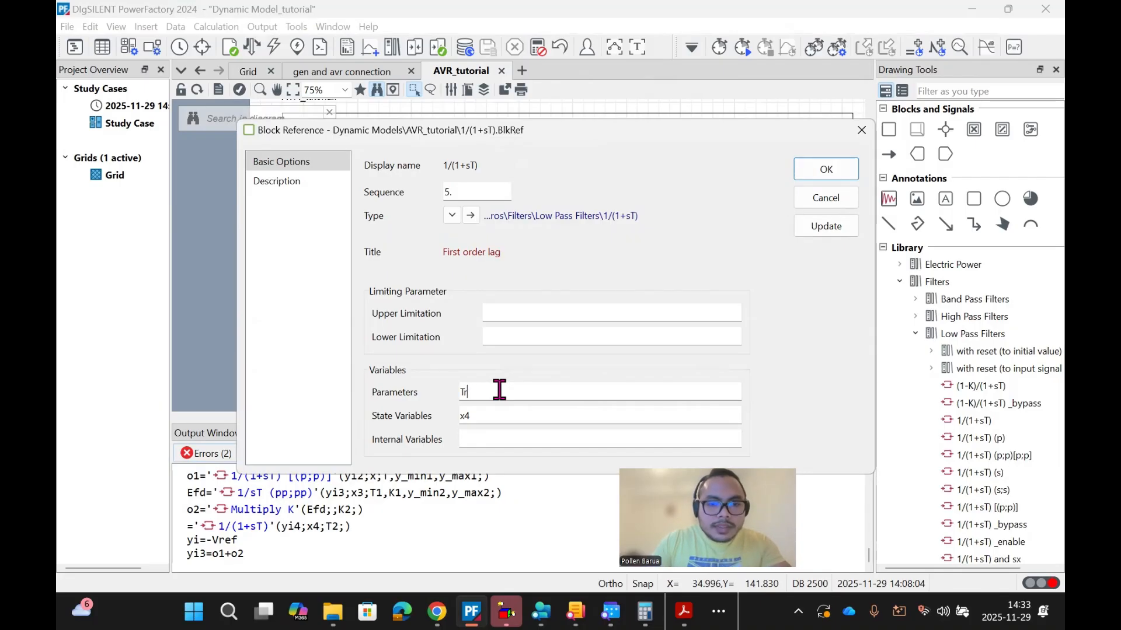
click(485, 415)
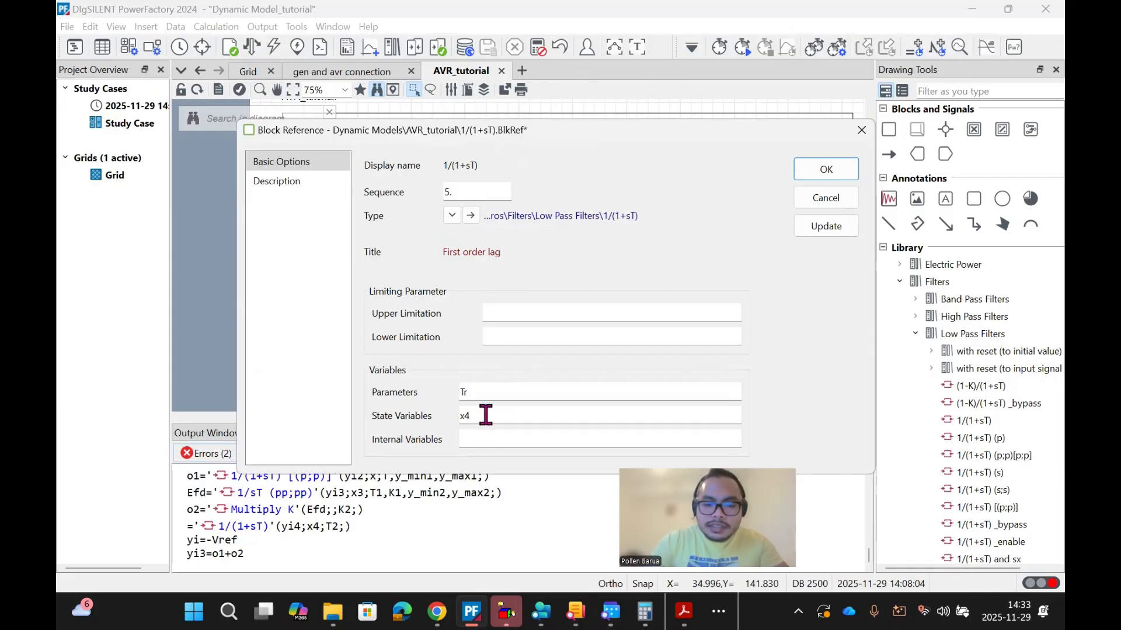
click(821, 167)
Step: Set the PID controller block's state variables to xi,xd
double_click(447, 235)
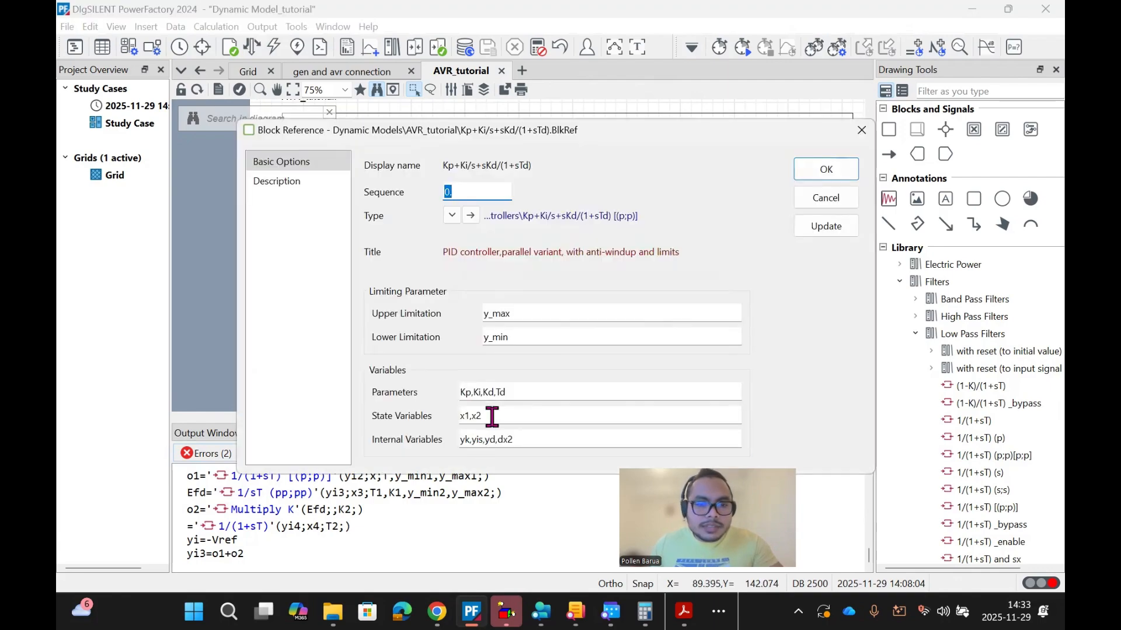
click(472, 417)
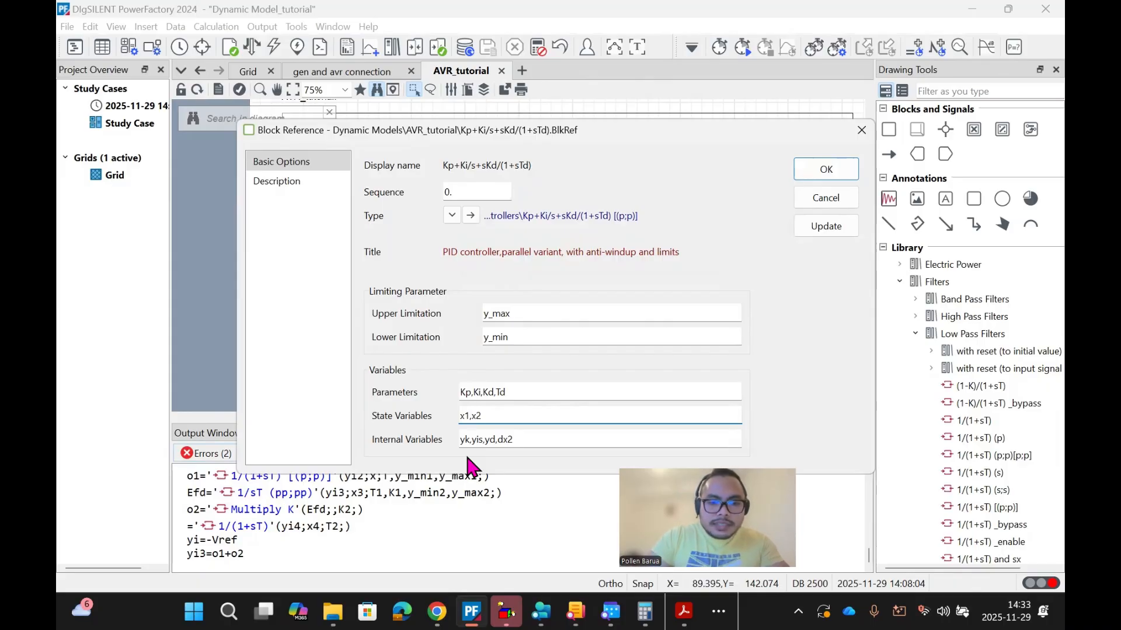
click(495, 419)
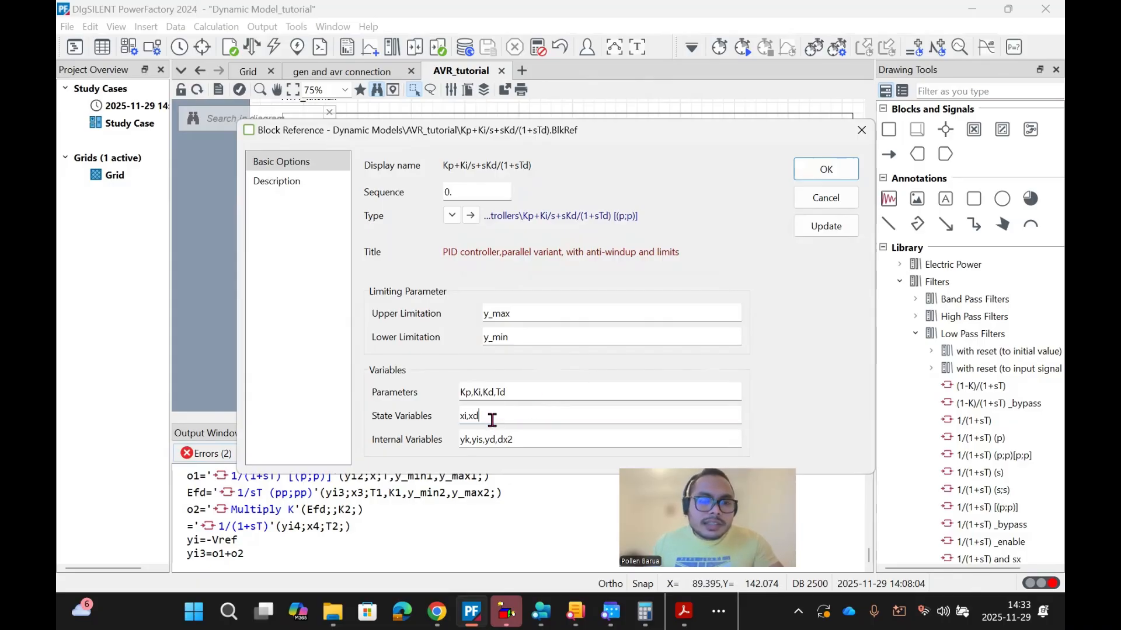
click(833, 174)
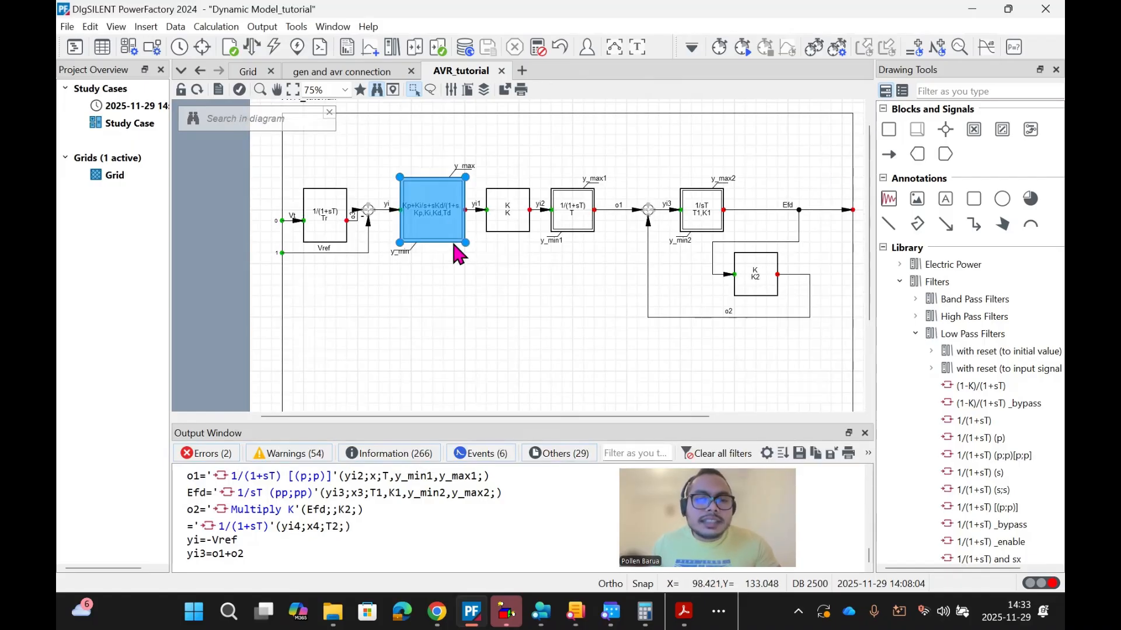
click(421, 302)
scroll(444, 210, left, 3)
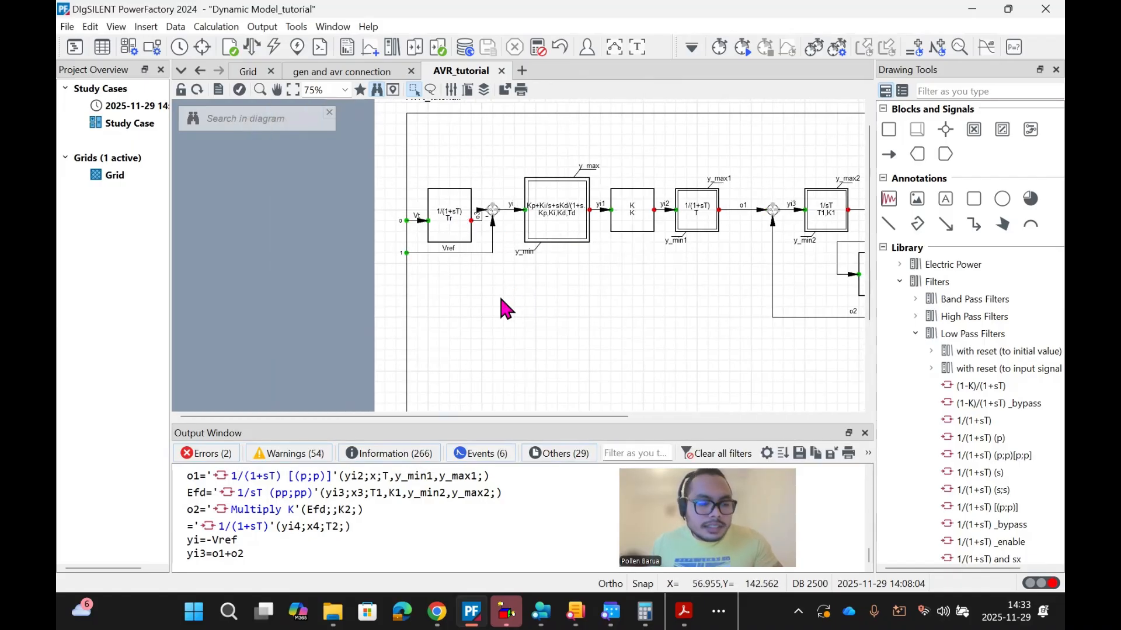
scroll(501, 302, up, 5)
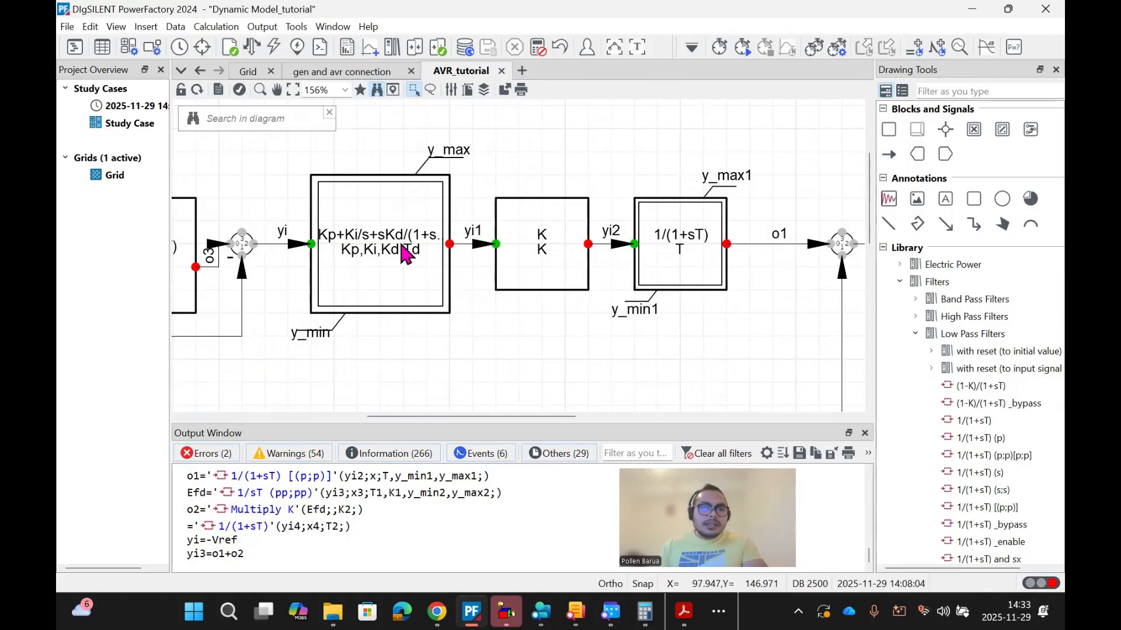
scroll(373, 242, up, 3)
scroll(354, 240, up, 1)
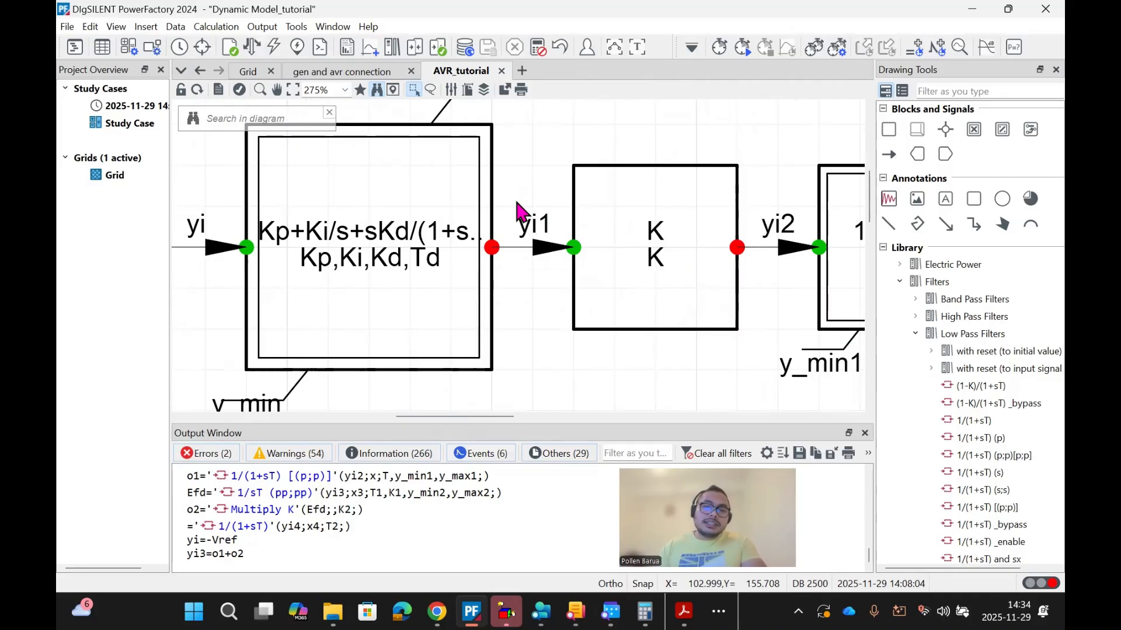
scroll(467, 228, down, 6)
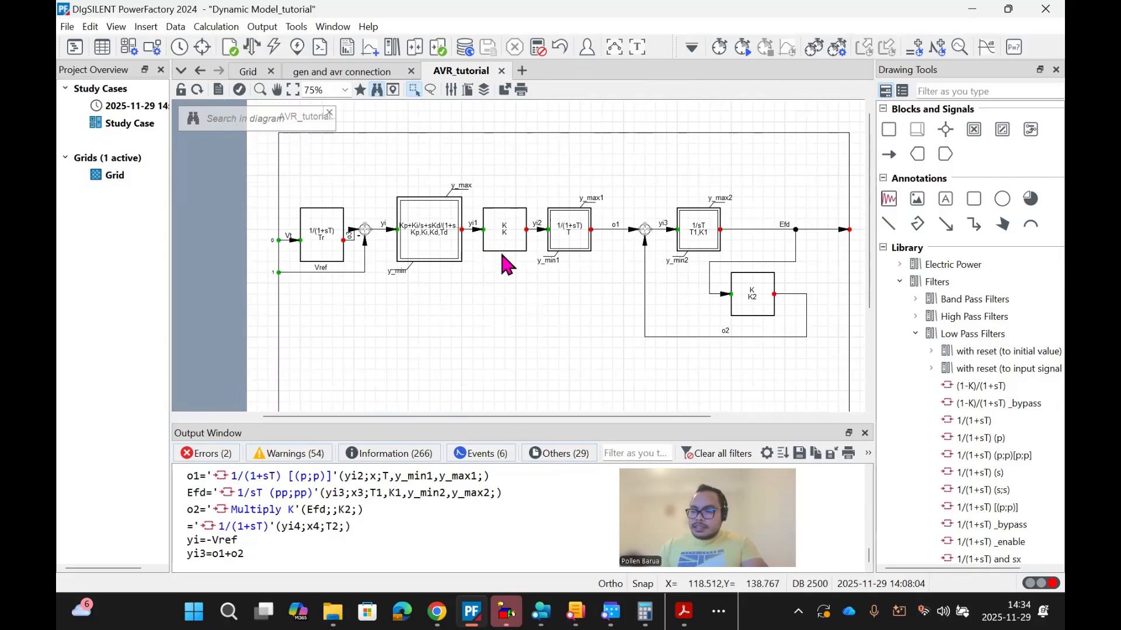
Step: Set the parameter name of the gain block after the PID controller to Ka
double_click(505, 244)
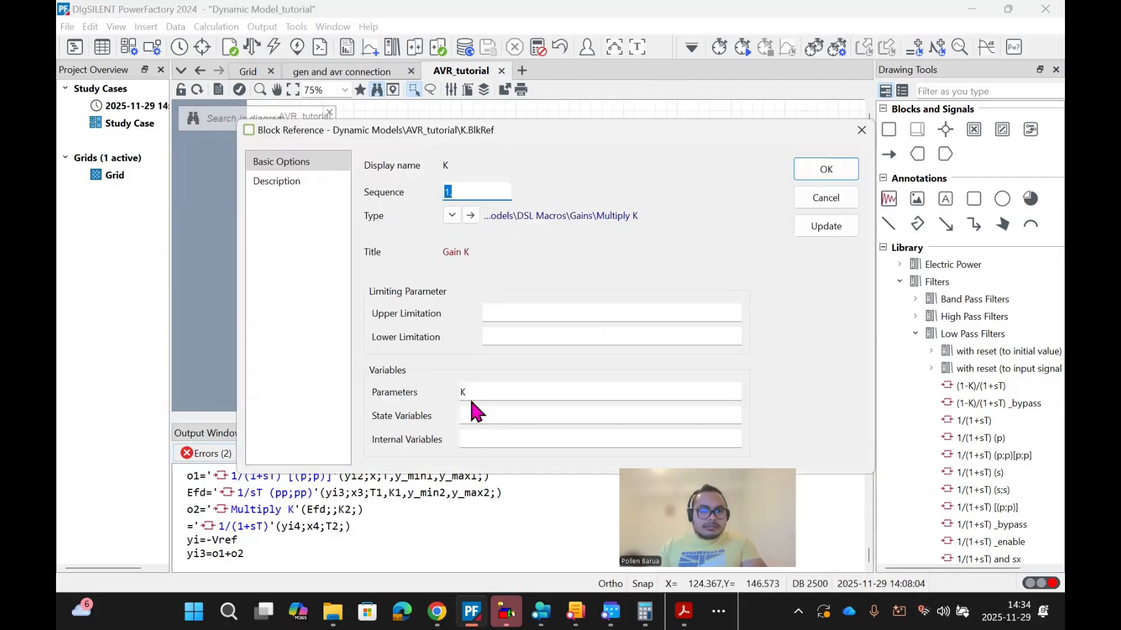
click(474, 395)
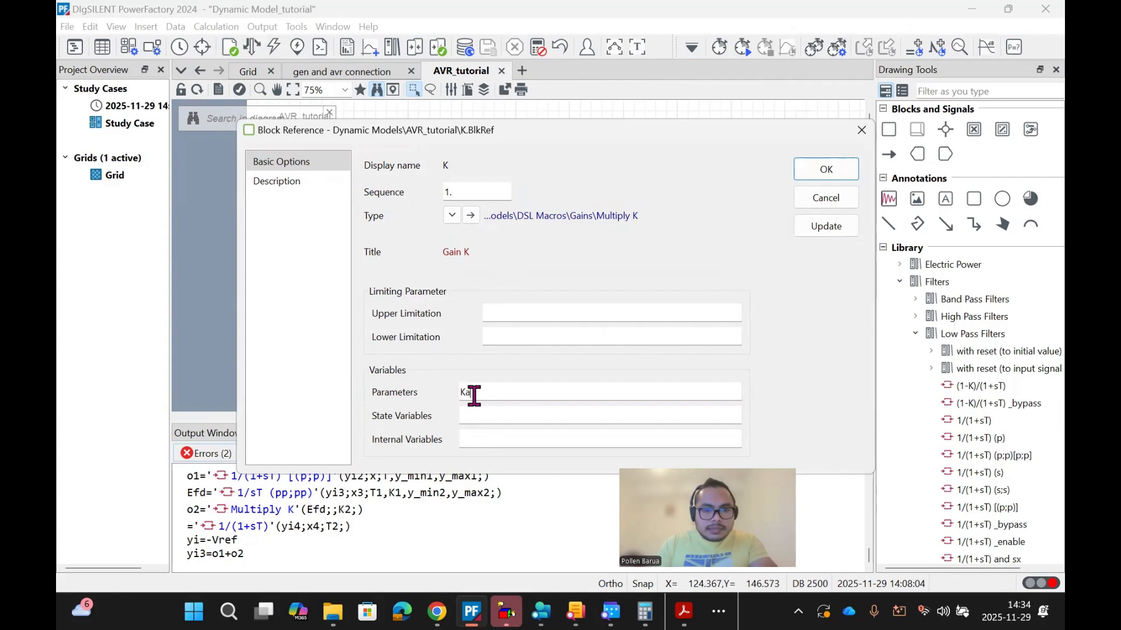
click(826, 170)
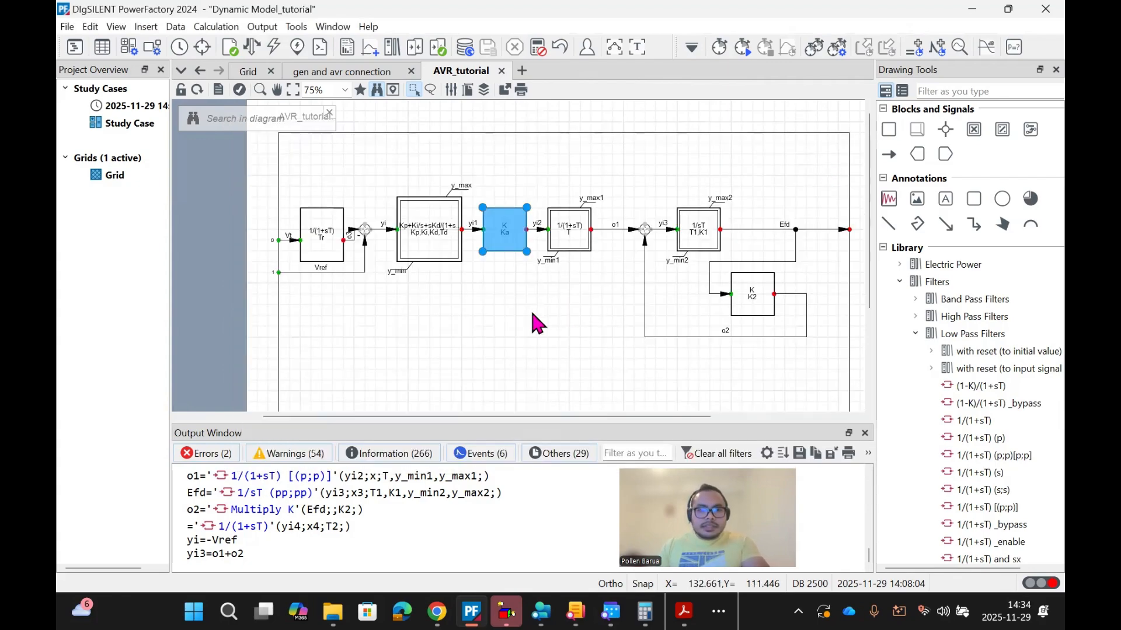
Step: Name the limits of the first-order lag block after the gain Vr_max for the upper and Vr_min for the lower limitation
double_click(570, 239)
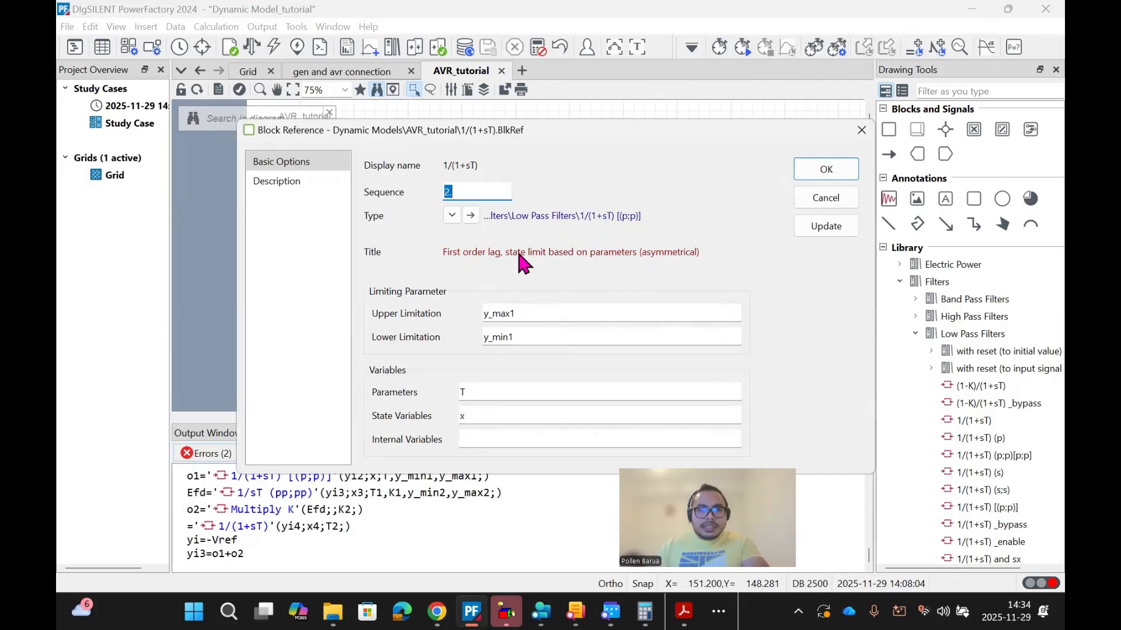
click(488, 313)
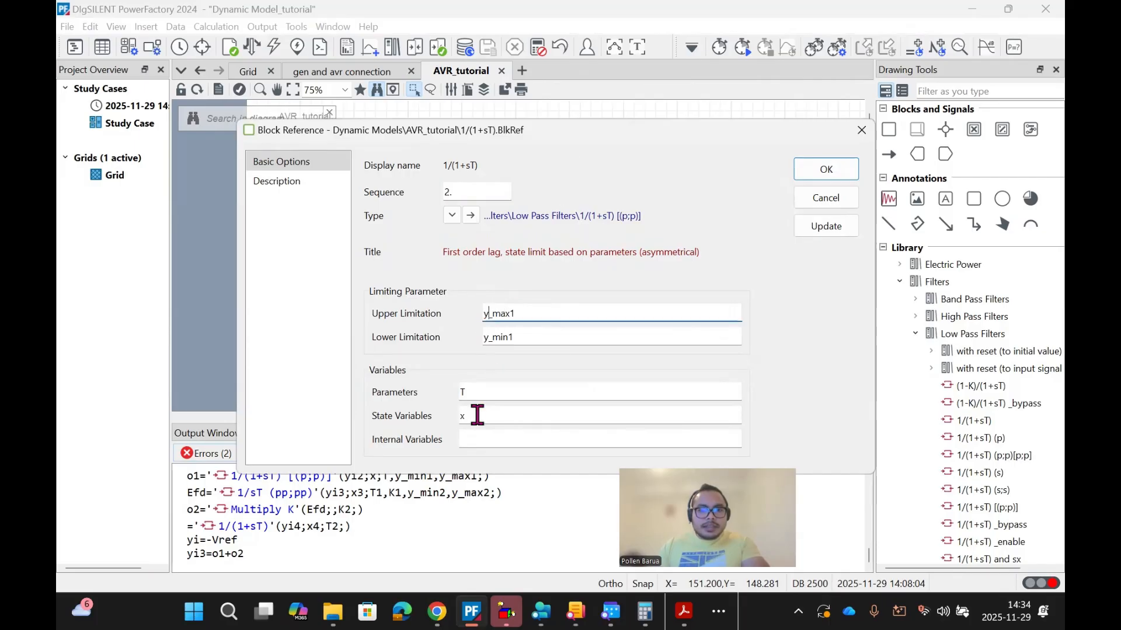
key(BackSpace)
text(V)
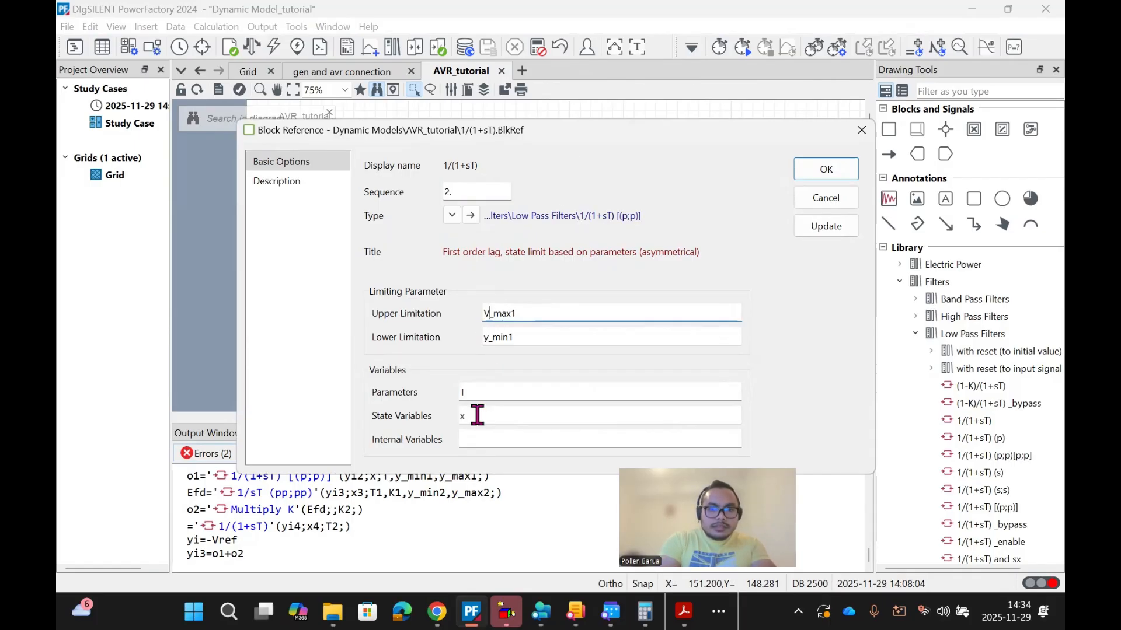
text(r)
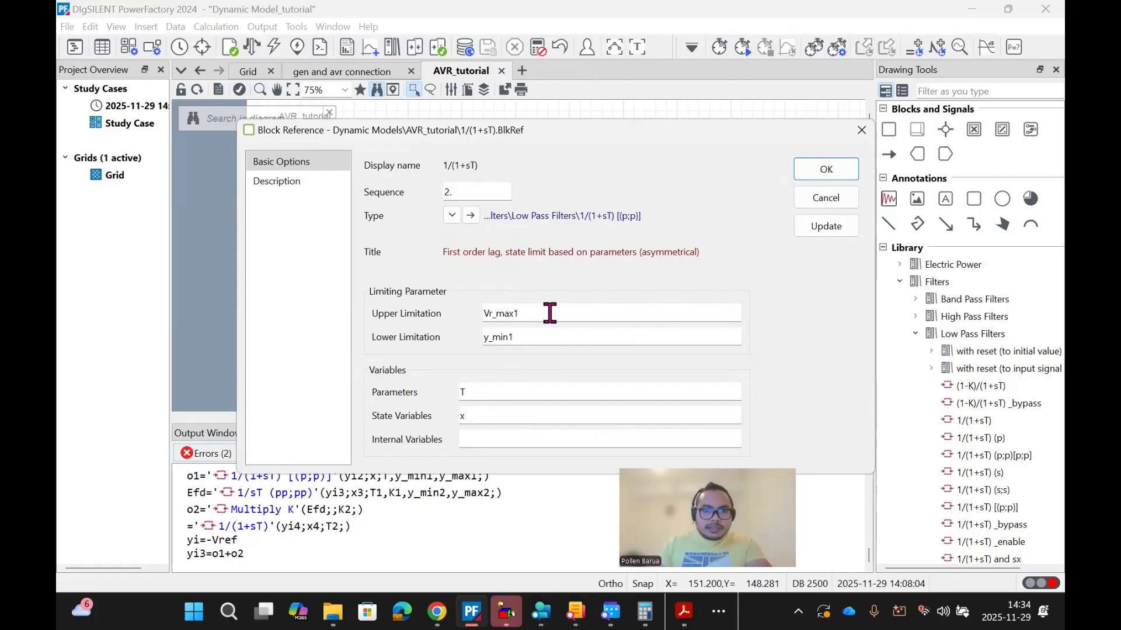
key(BackSpace)
click(488, 339)
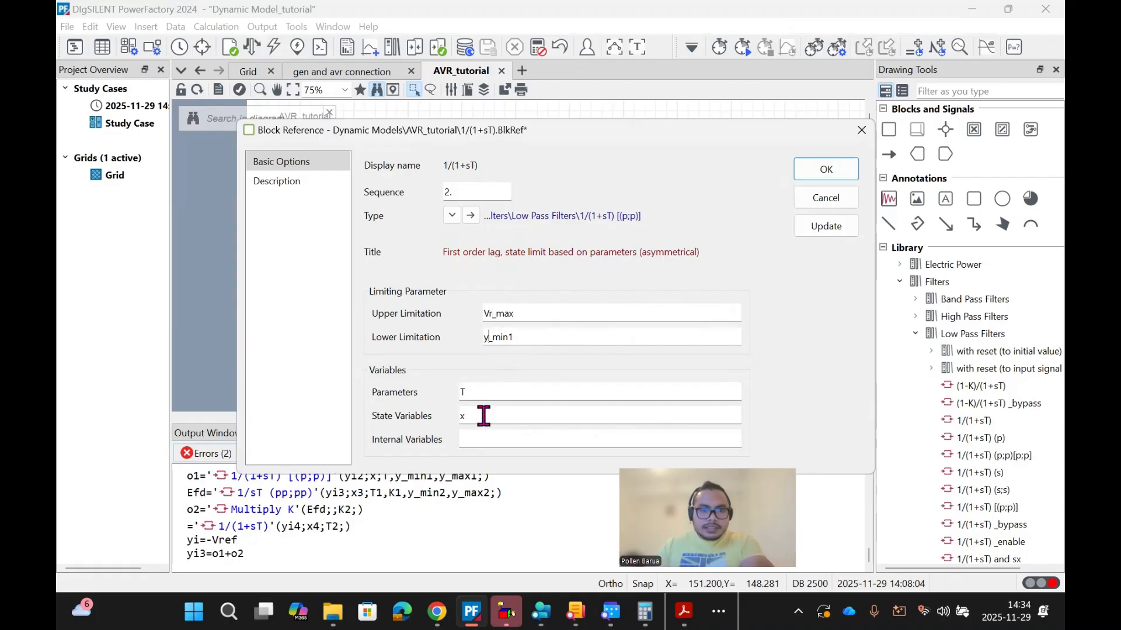
text(Vr)
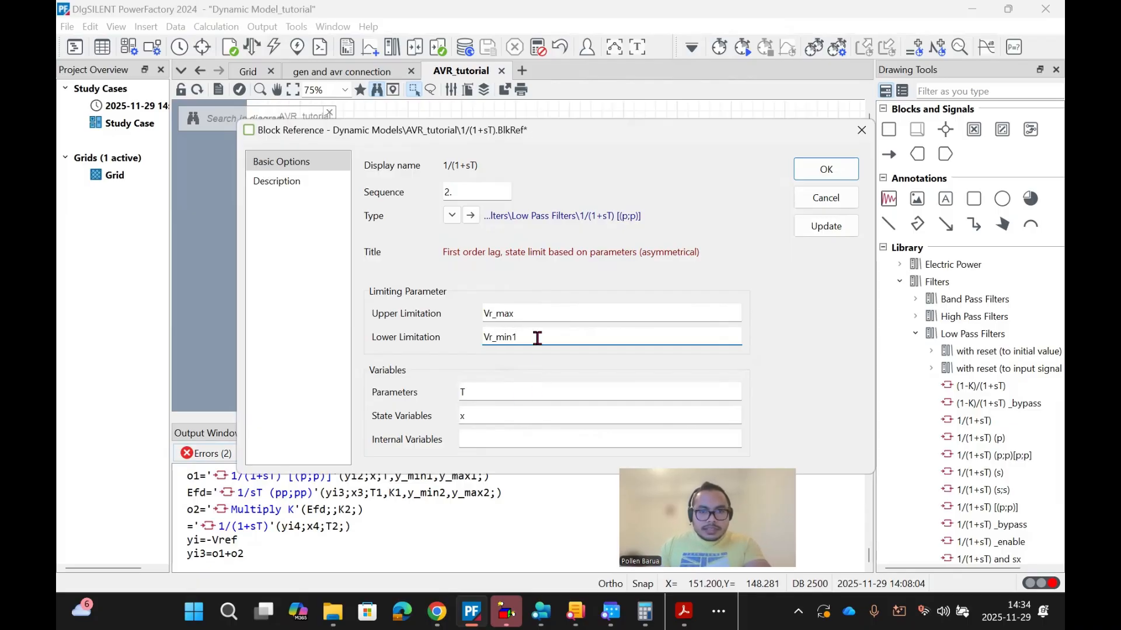
click(537, 338)
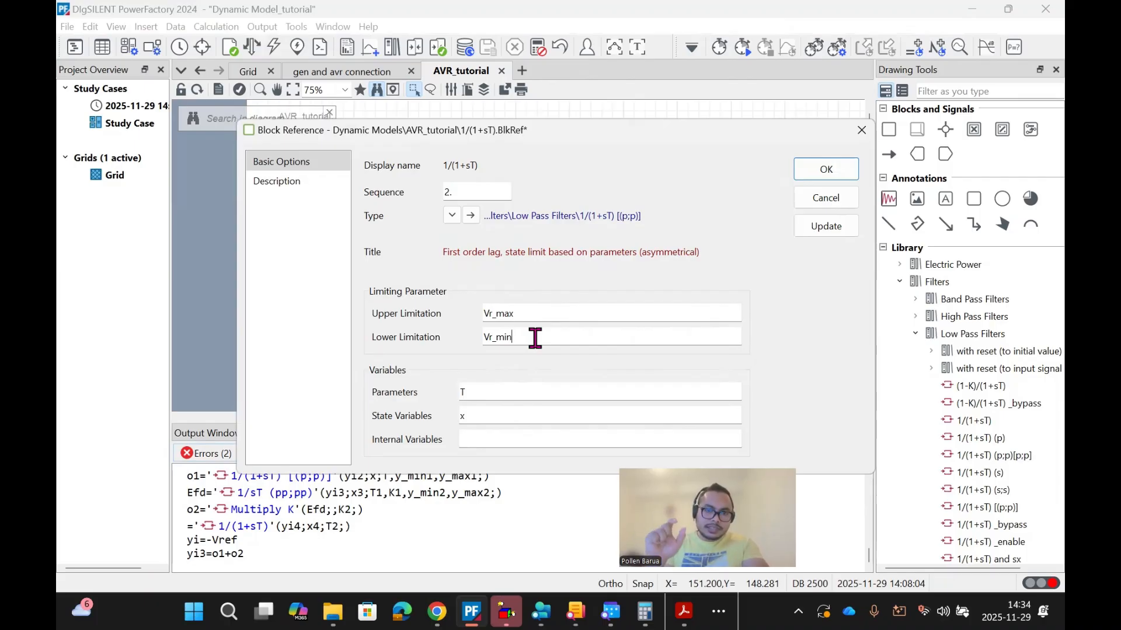
Step: Set the first-order lag block's parameter to Ta and its state variable to xa, and apply the changes
click(491, 397)
text(r)
click(500, 420)
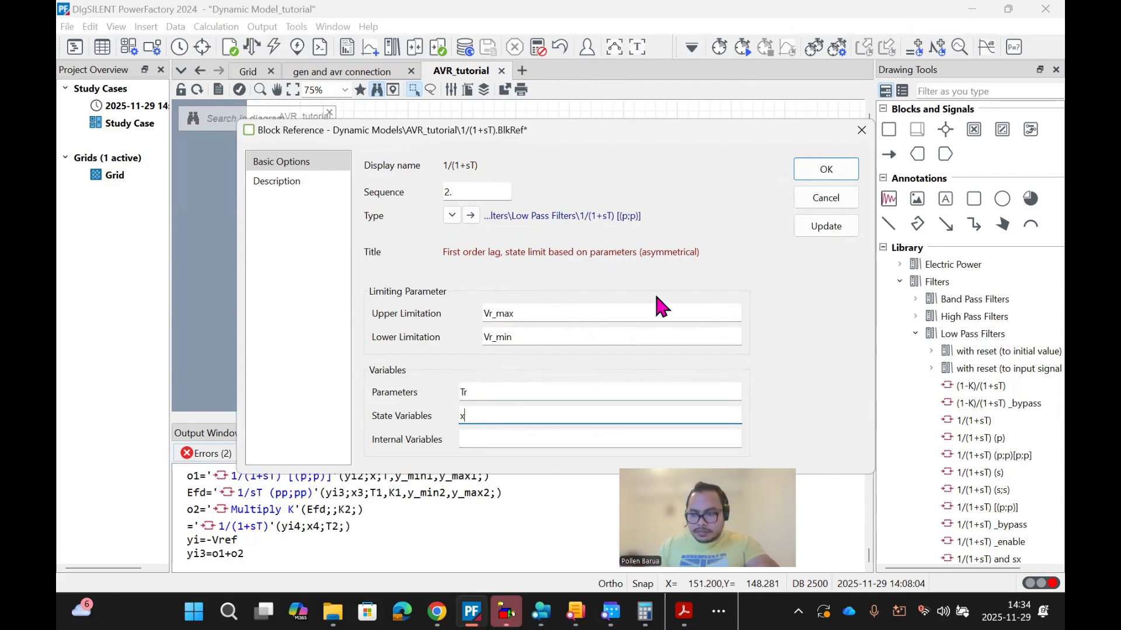
click(490, 394)
text(a)
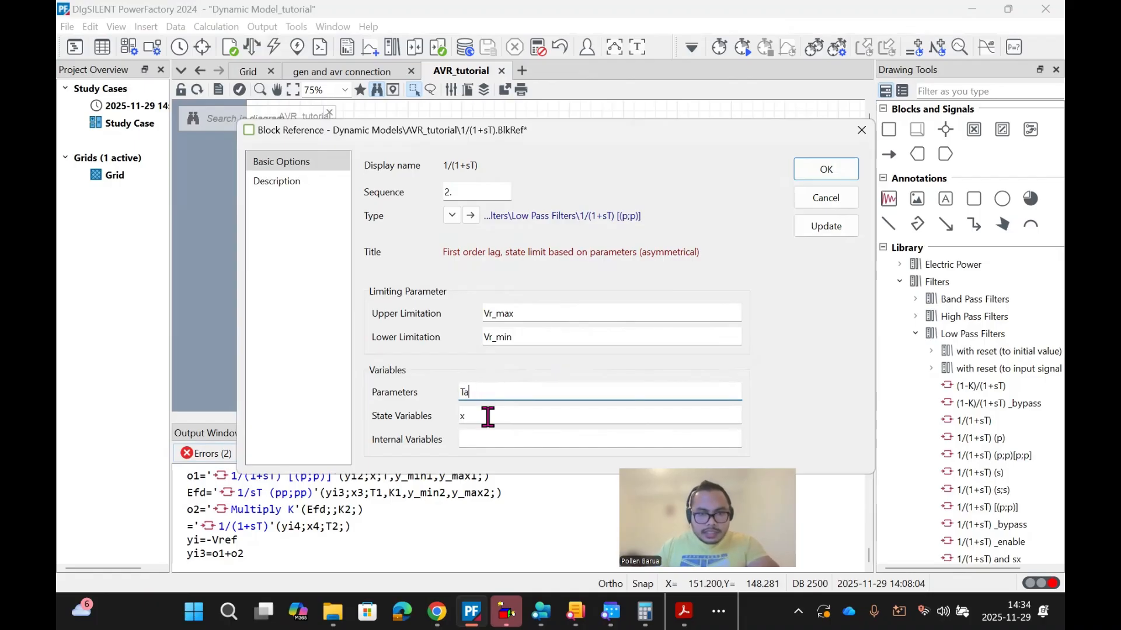
click(488, 418)
text(a)
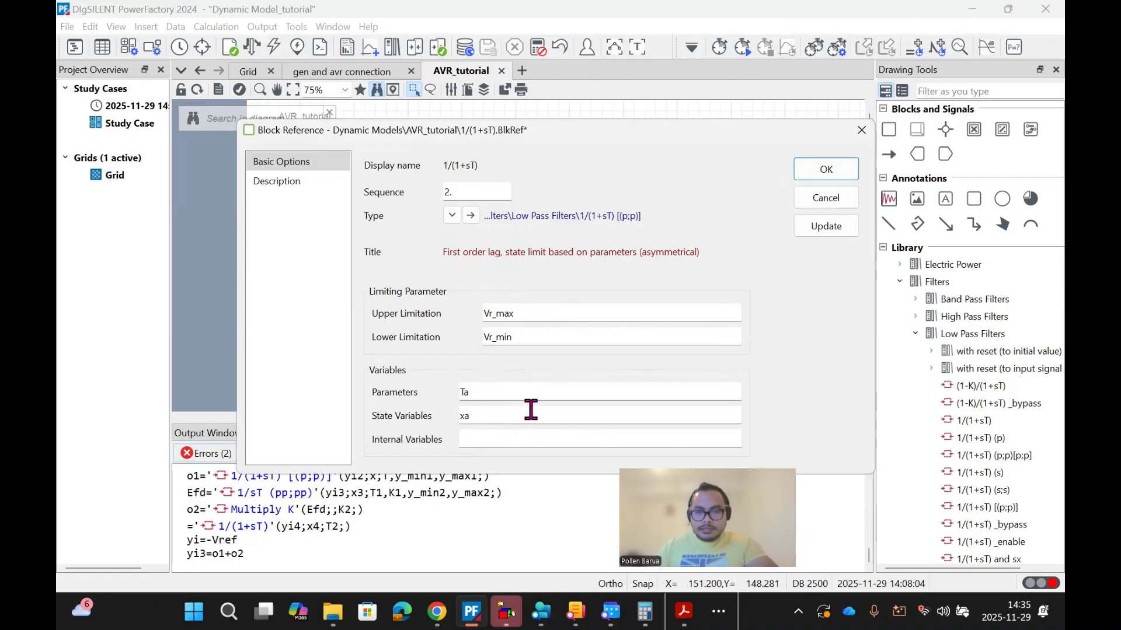
click(816, 169)
click(586, 298)
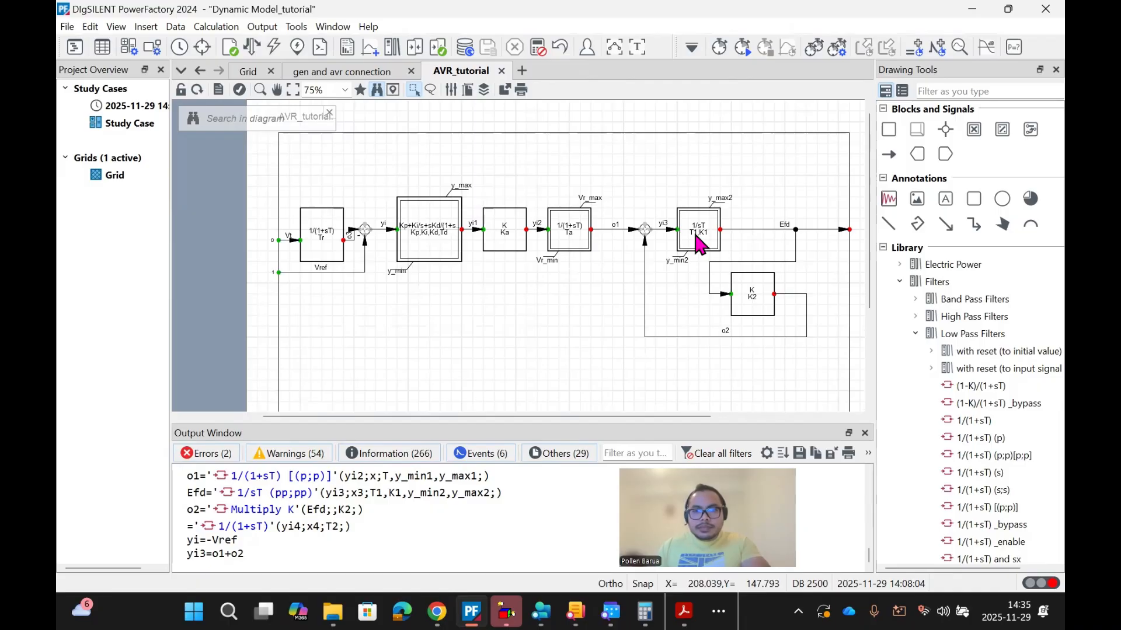
Step: Open the 1/sT integrator block's settings and remove the leading y from its upper limitation name
scroll(788, 210, up, 1)
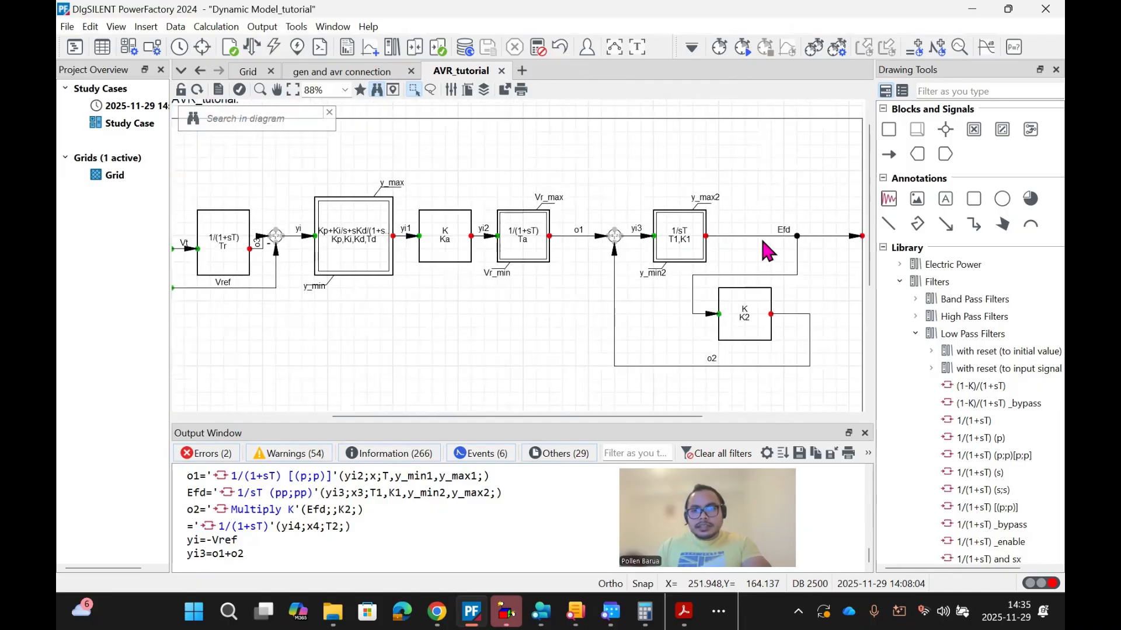
double_click(681, 240)
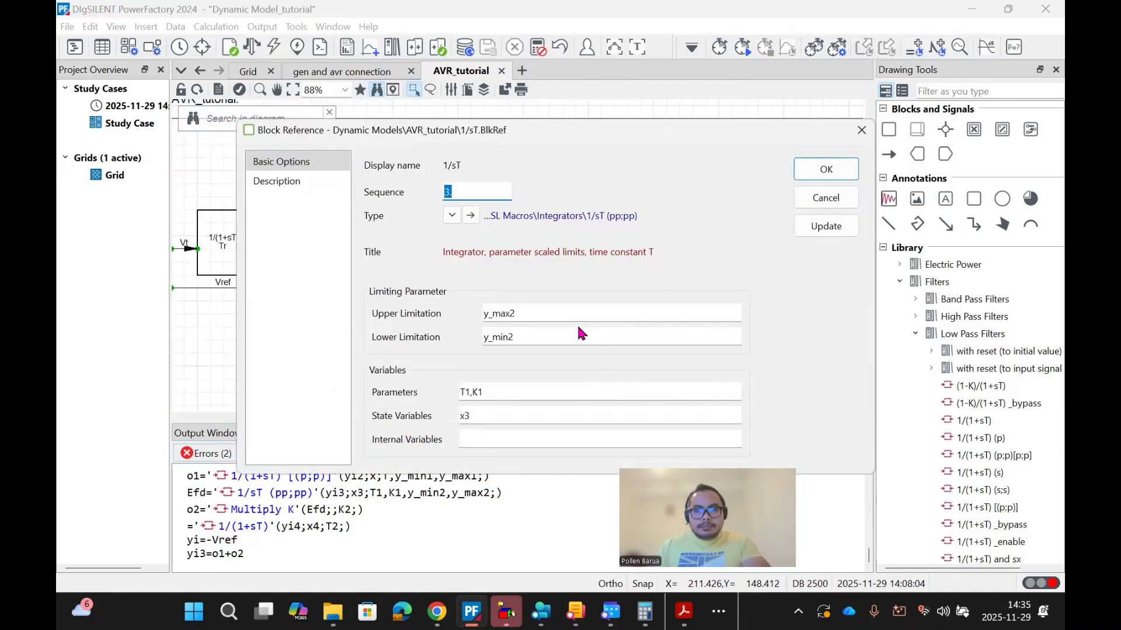
click(490, 314)
key(BackSpace)
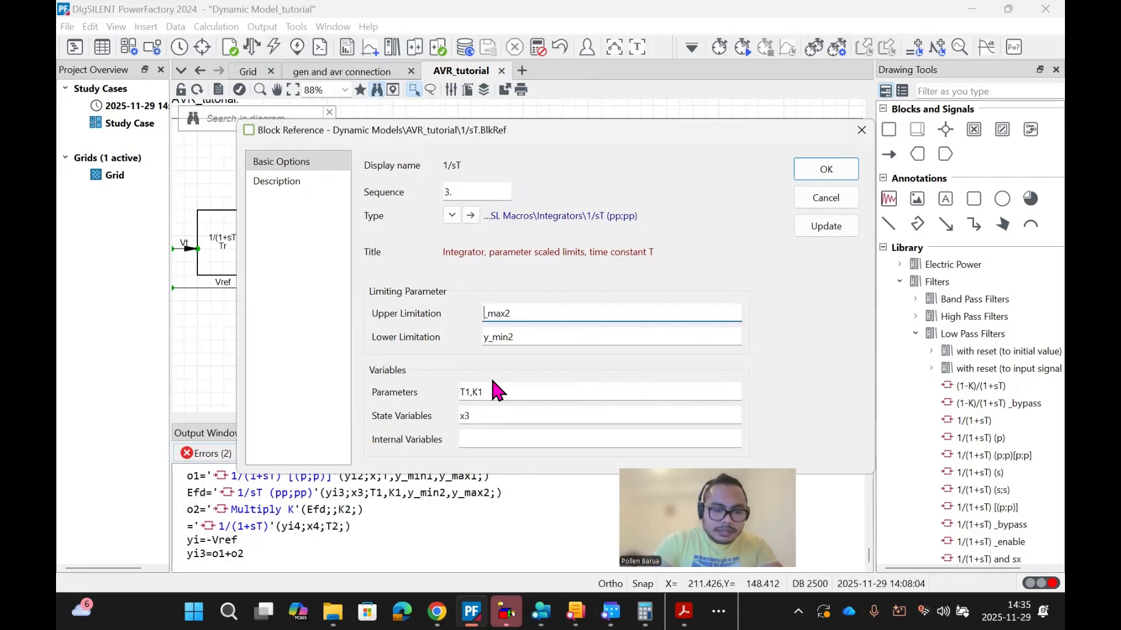
Step: Set the 1/sT integrator block's upper limitation to Efd_max and its lower limitation to Efd_min
text(Ve)
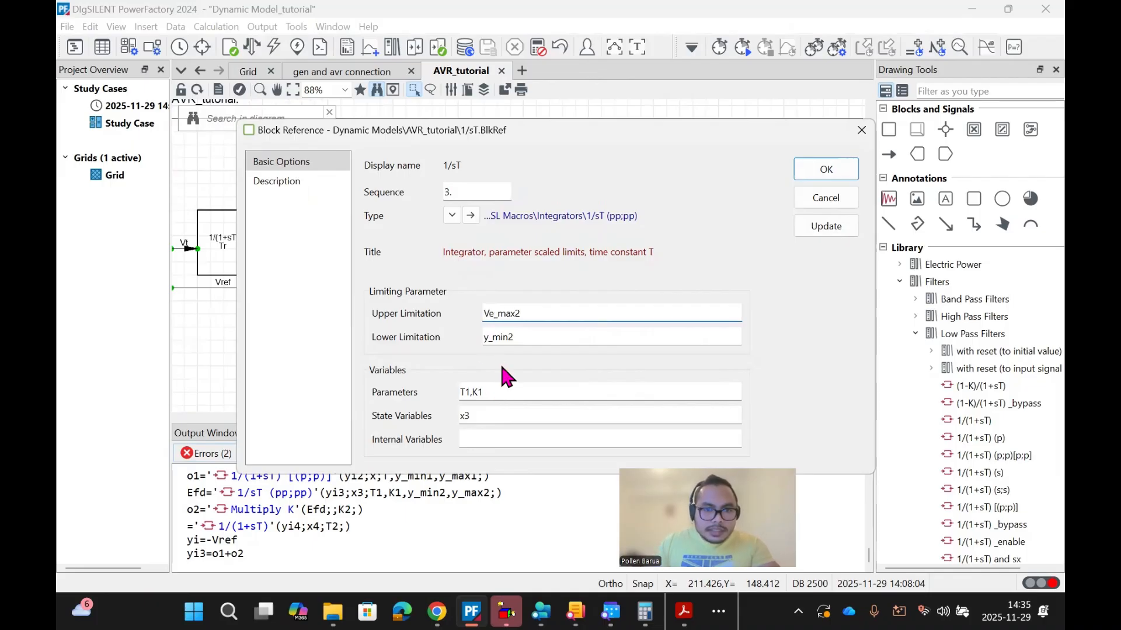
key(BackSpace)
key(BackSpace)
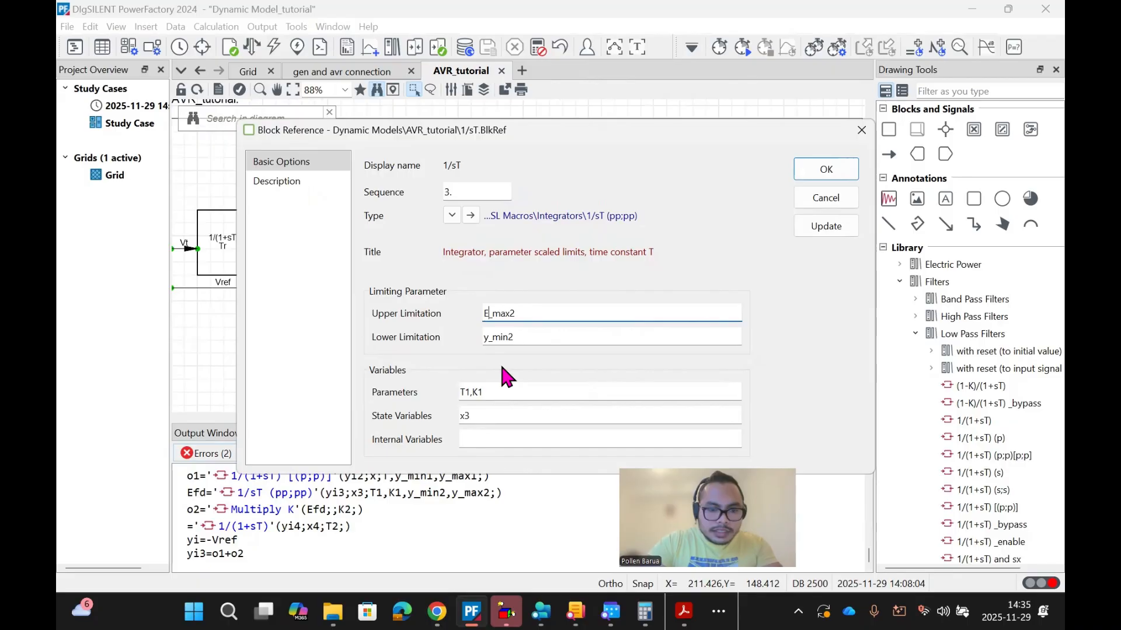
text(Efd)
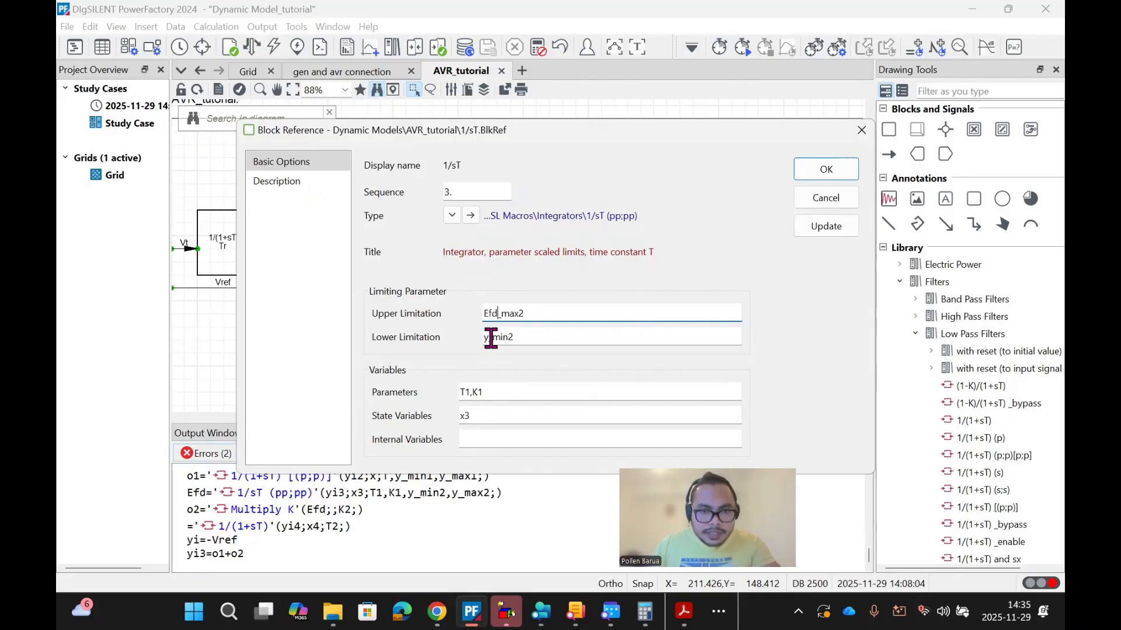
click(491, 338)
key(BackSpace)
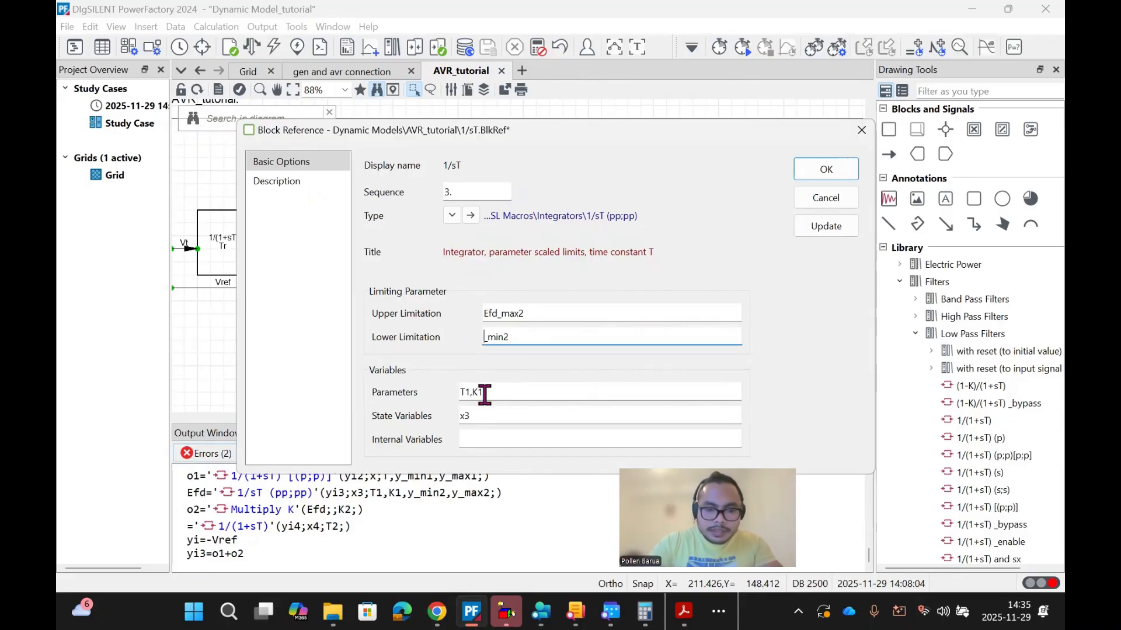
text(Efd)
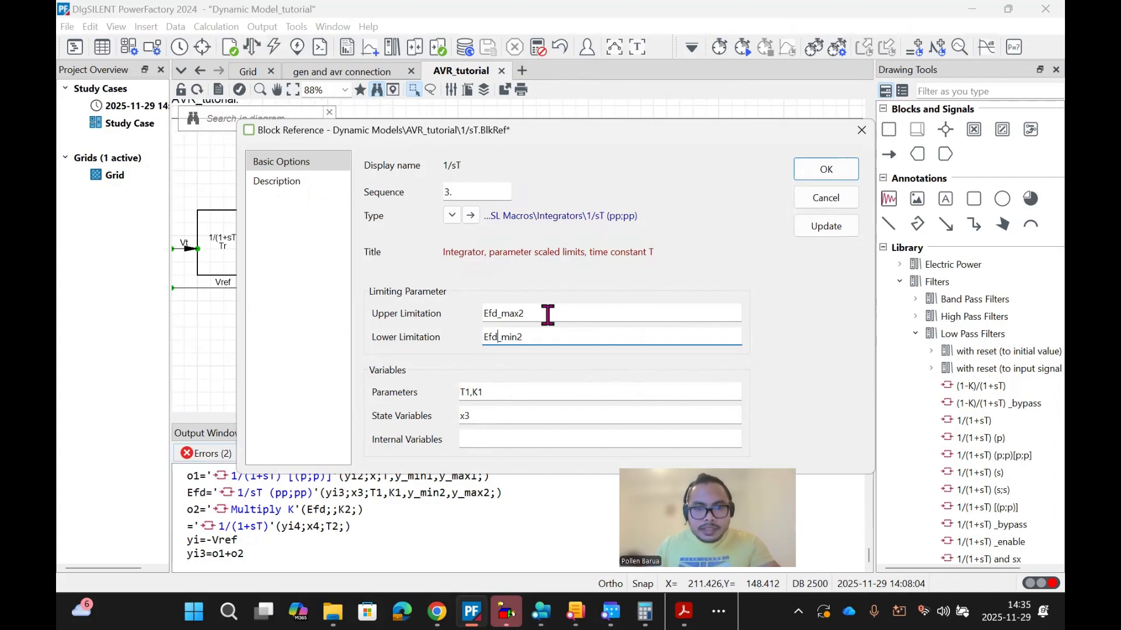
click(546, 316)
key(BackSpace)
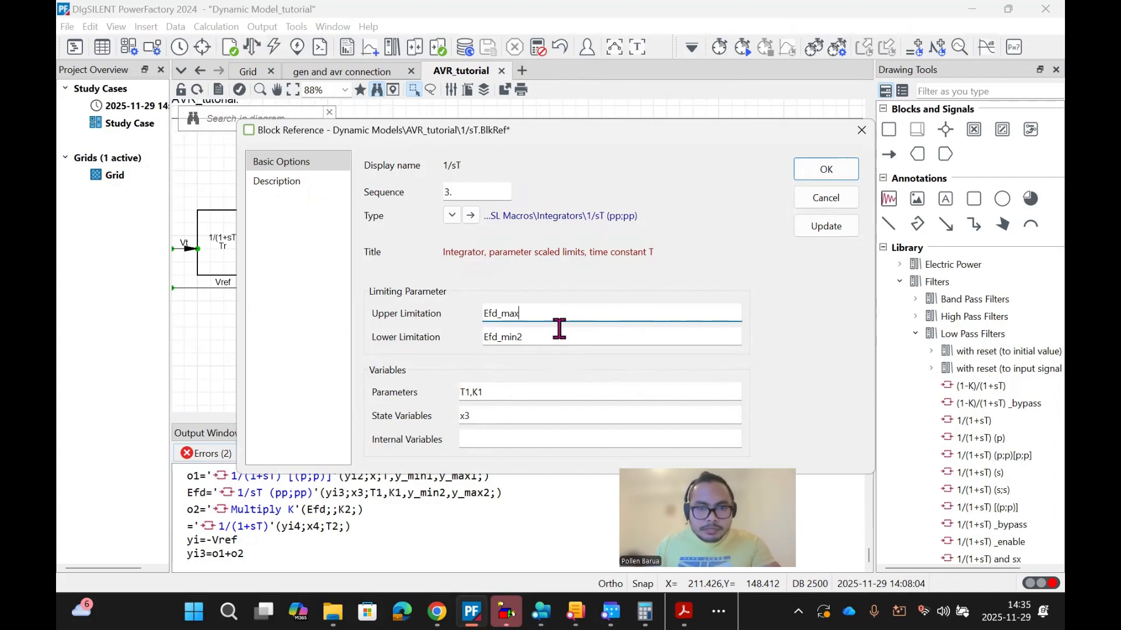
click(554, 336)
key(BackSpace)
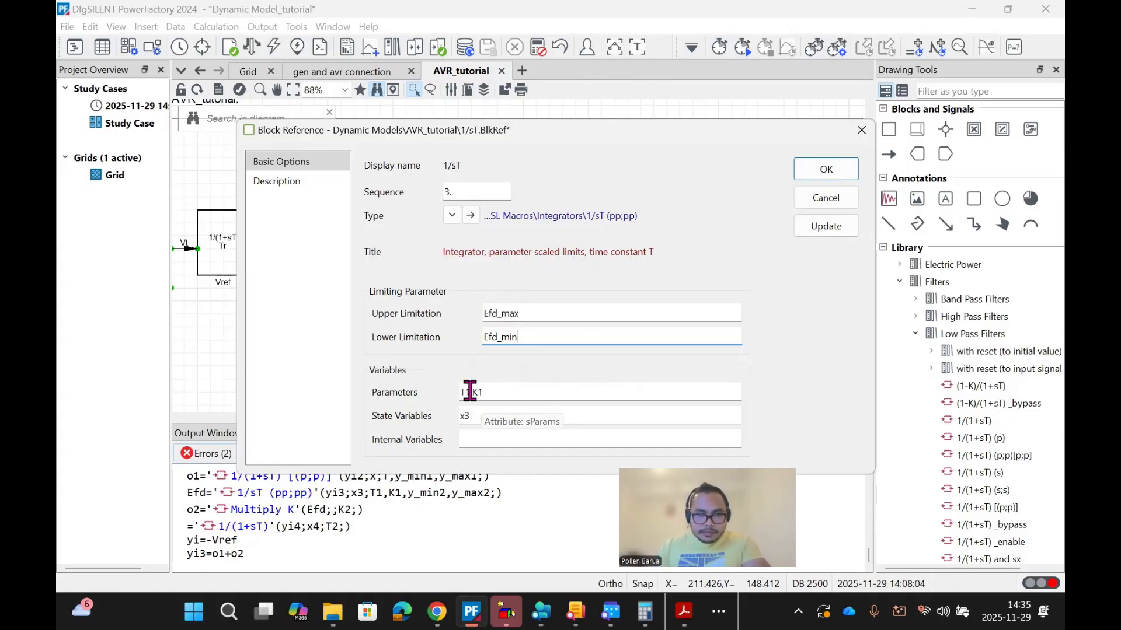
Step: Set the integrator block's parameters to Te,Ke and its state variable to xe, and apply the block changes
click(469, 391)
key(BackSpace)
text(e)
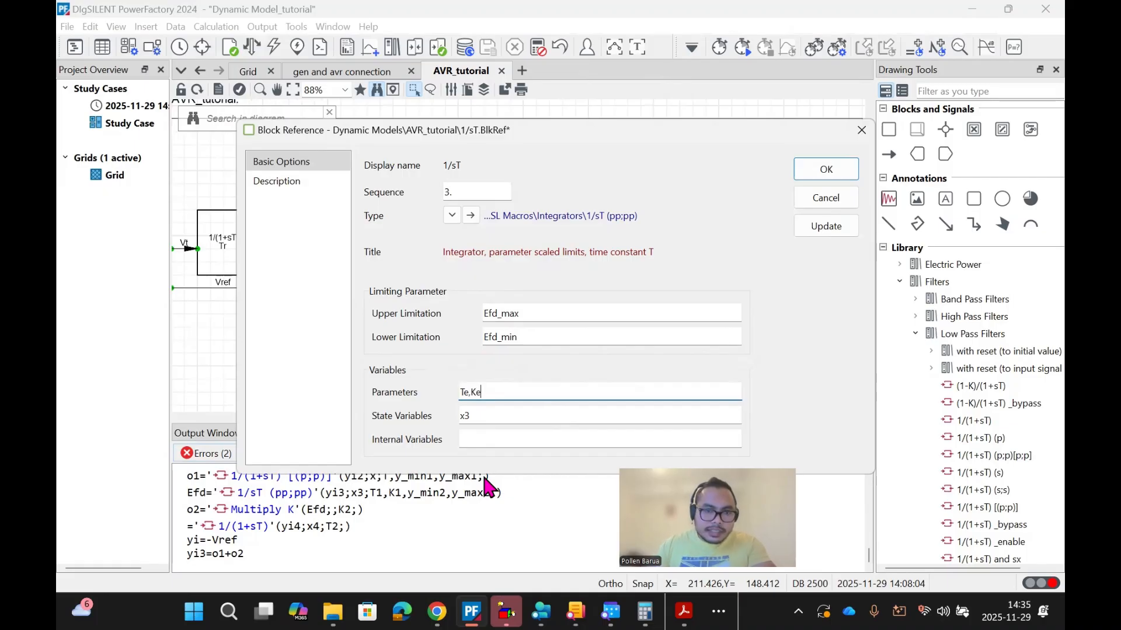
click(526, 422)
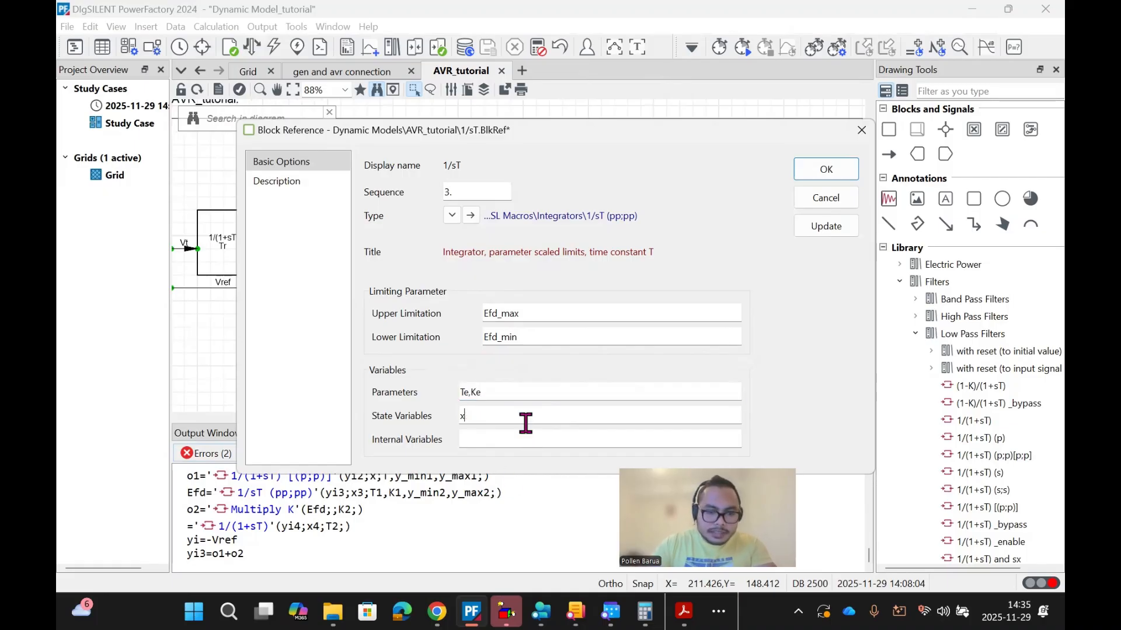
text(e)
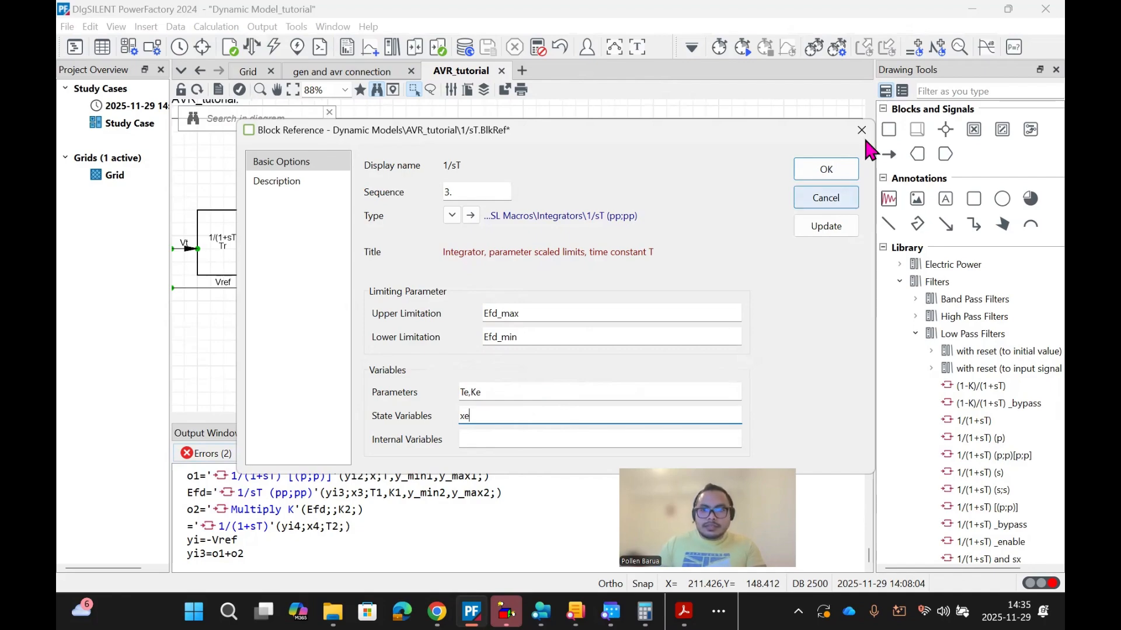
click(840, 167)
click(826, 298)
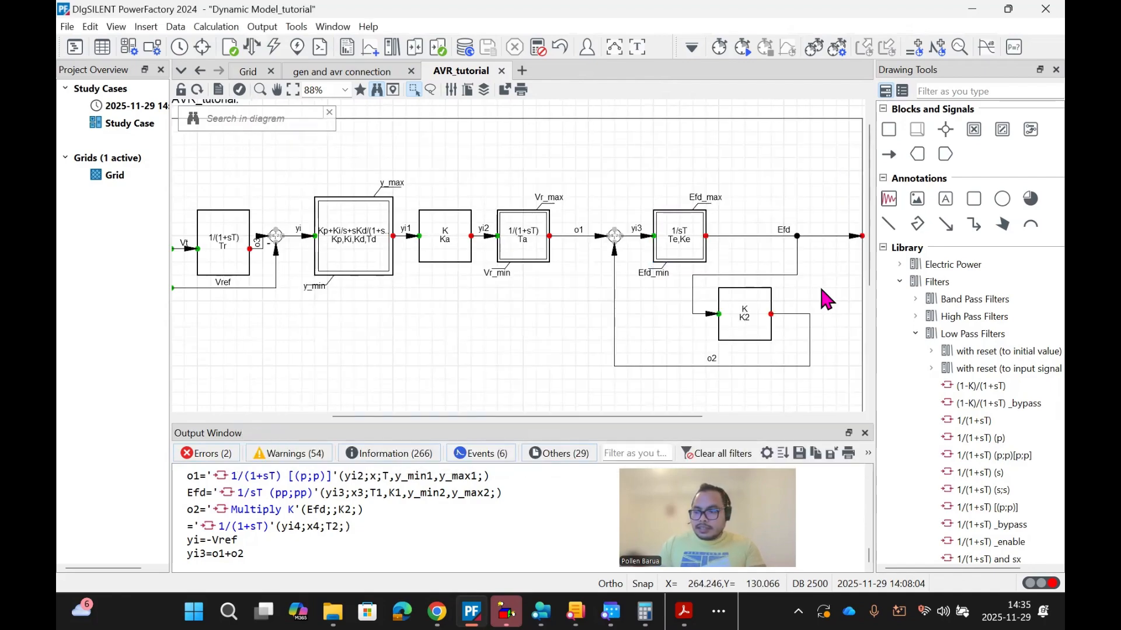
Step: Rename the parameter of the feedback gain block K below the integrator to Ke
double_click(745, 306)
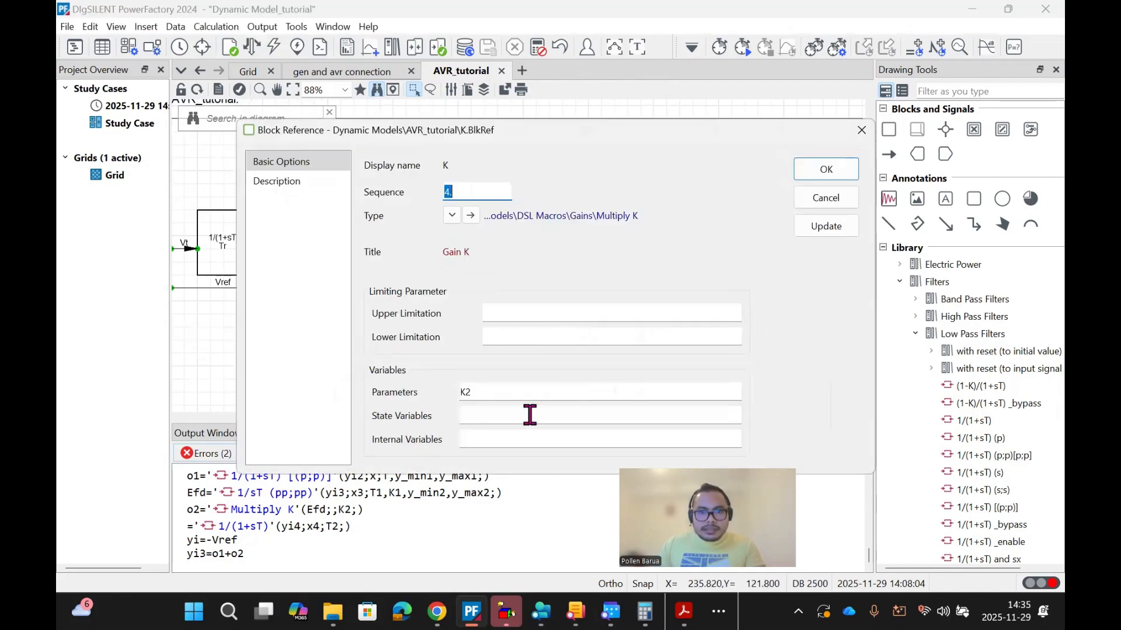
click(480, 392)
key(BackSpace)
text(e)
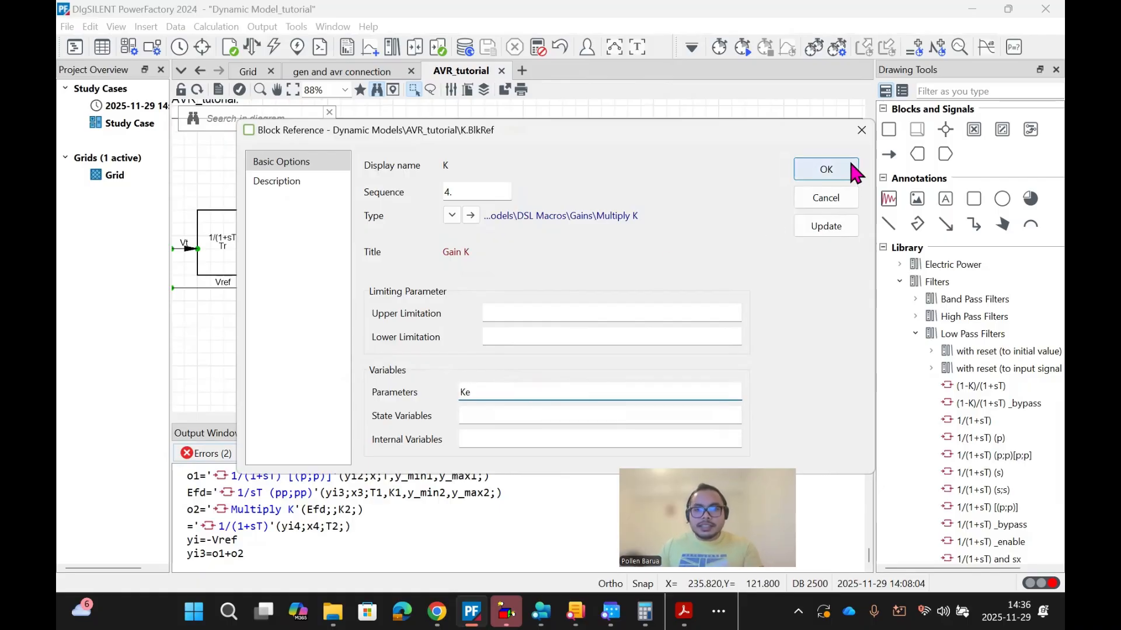
click(478, 389)
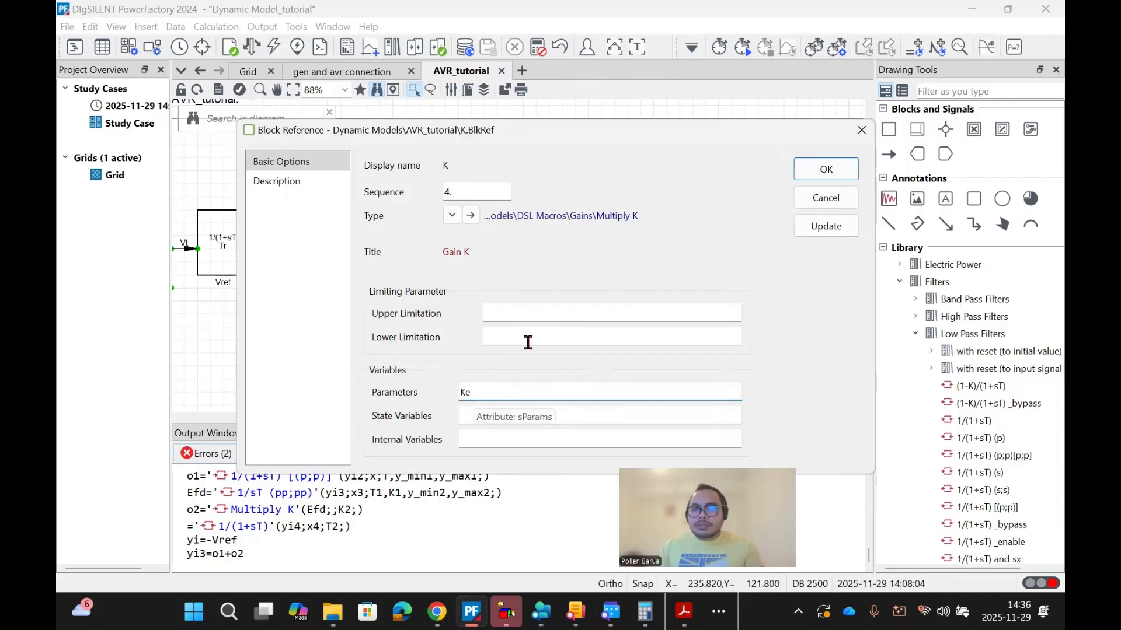
click(829, 168)
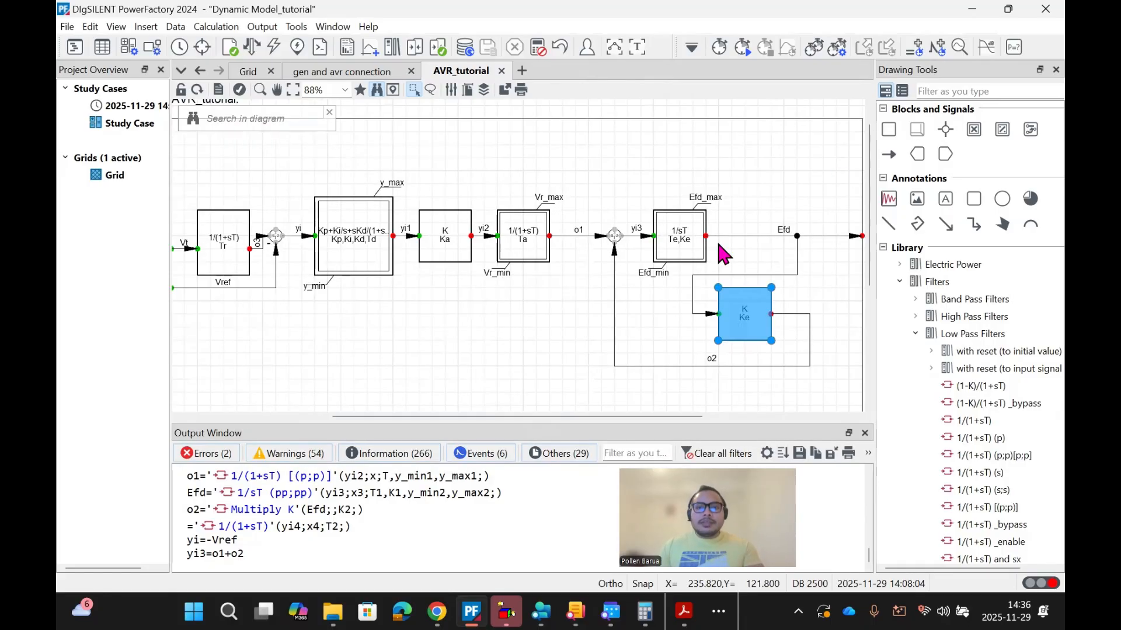
click(530, 310)
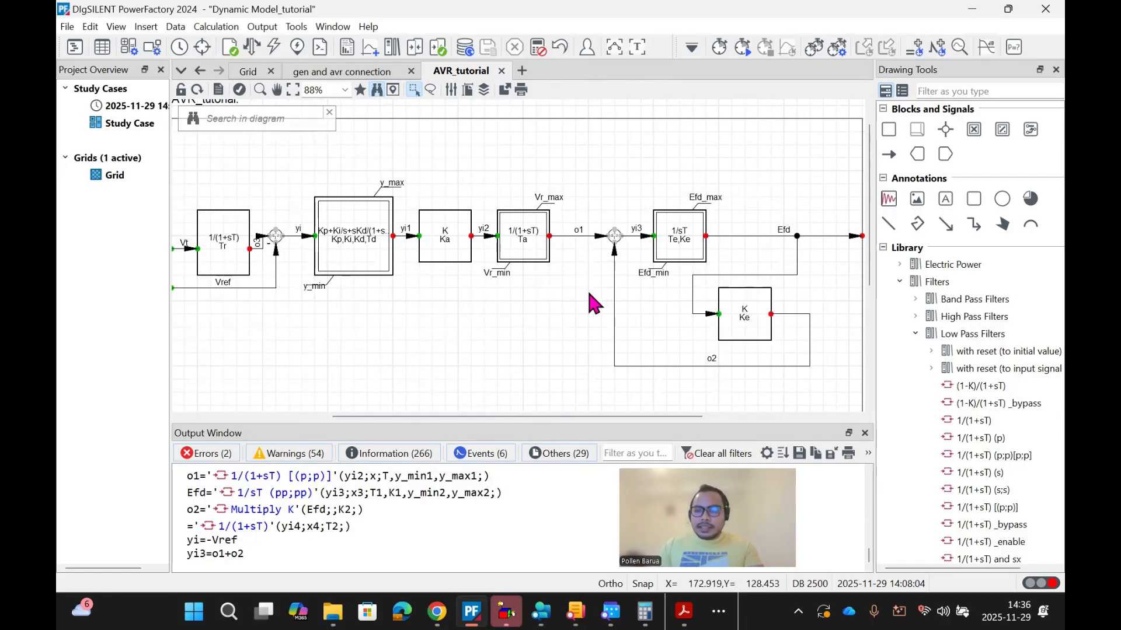
Step: Invert Input 1 of the summation point ahead of the 1/sT integrator block
double_click(614, 236)
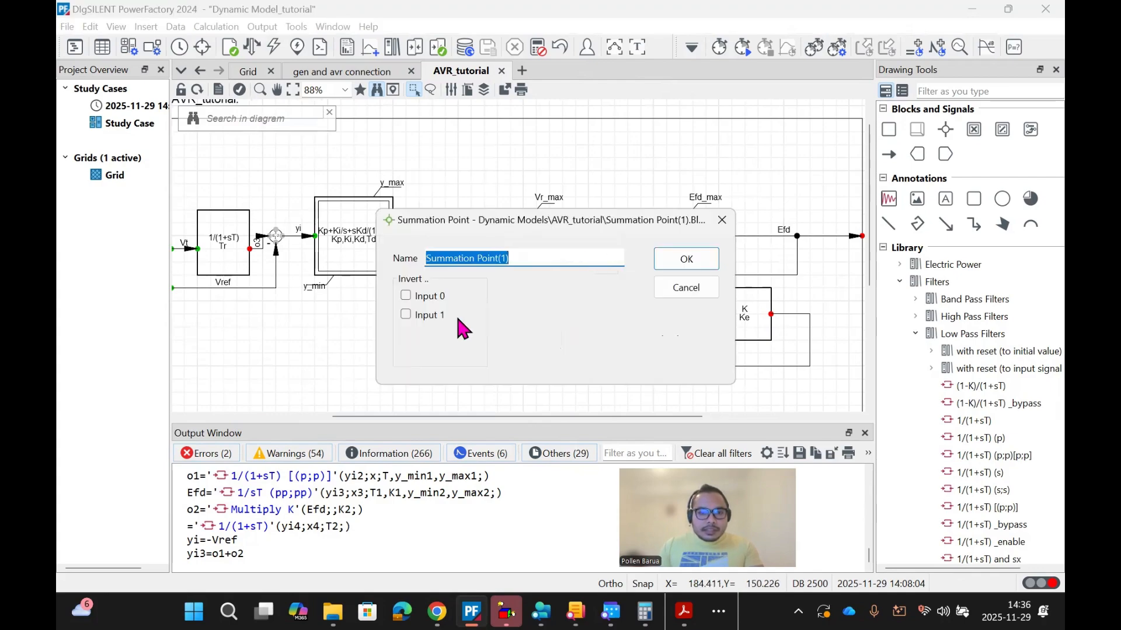
drag(598, 219, 453, 298)
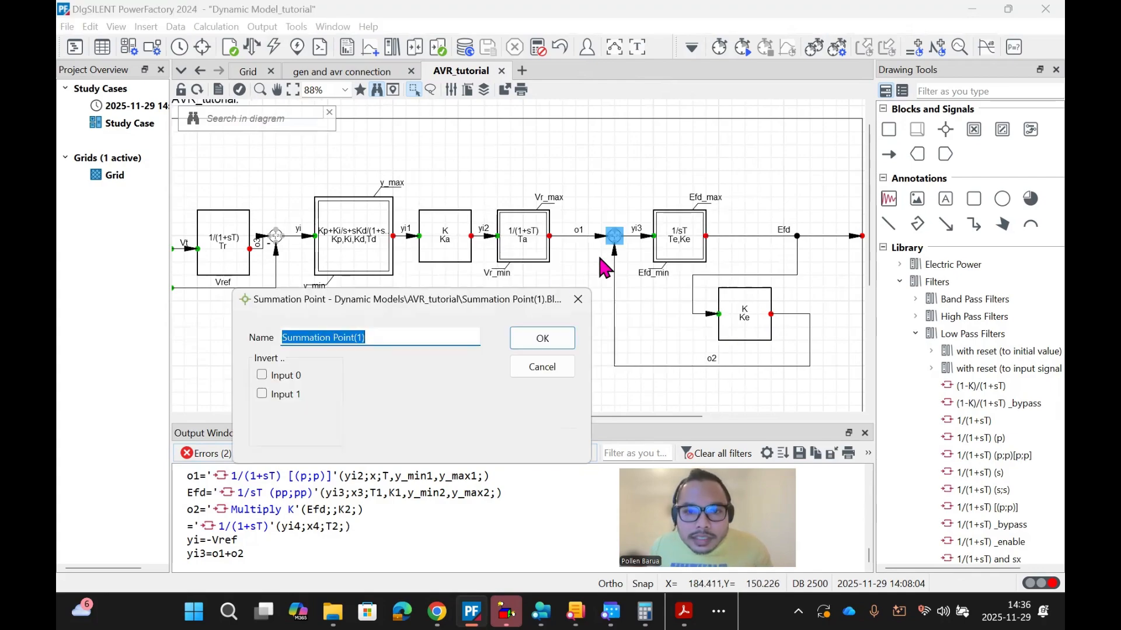
click(261, 394)
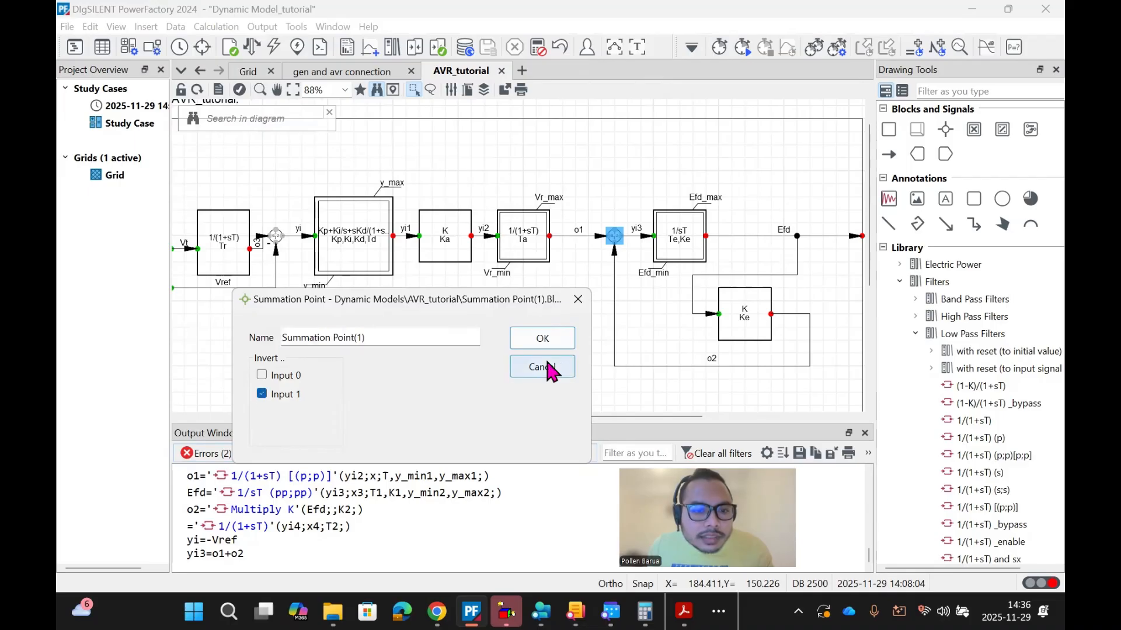
click(547, 347)
click(548, 330)
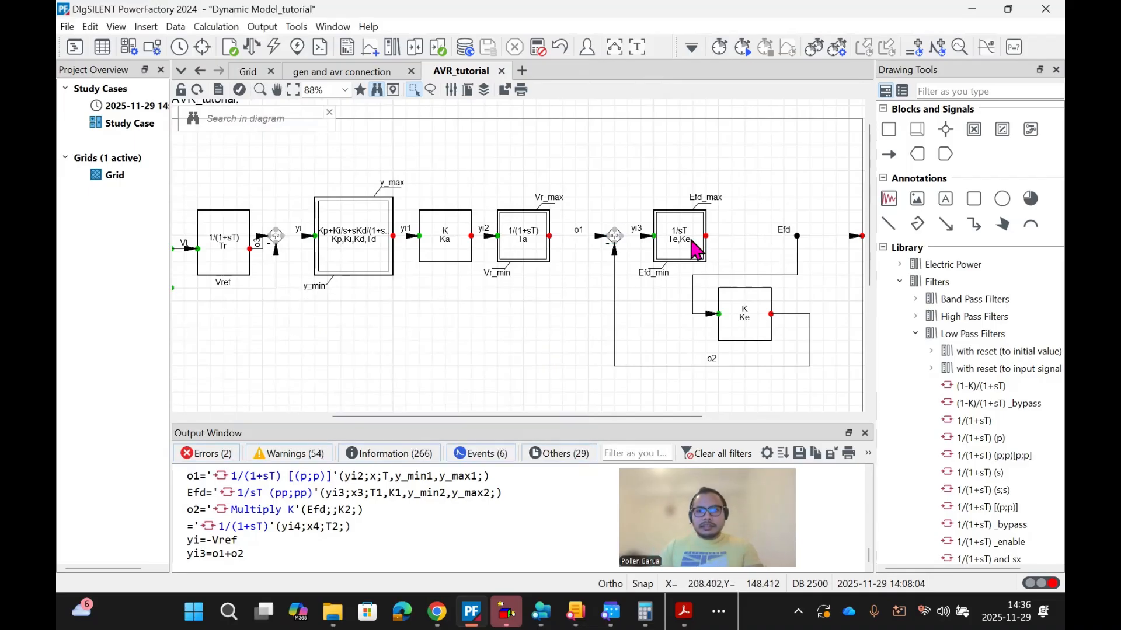
Step: Close the diagram search box that covers the AVR_tutorial title
scroll(695, 249, down, 2)
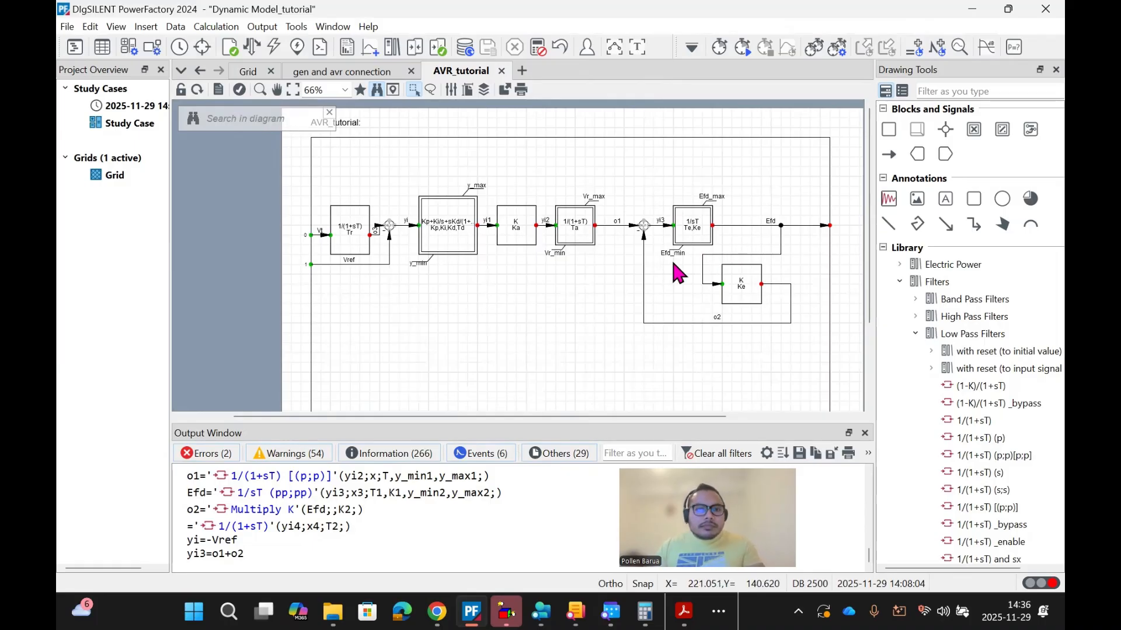
scroll(749, 190, up, 1)
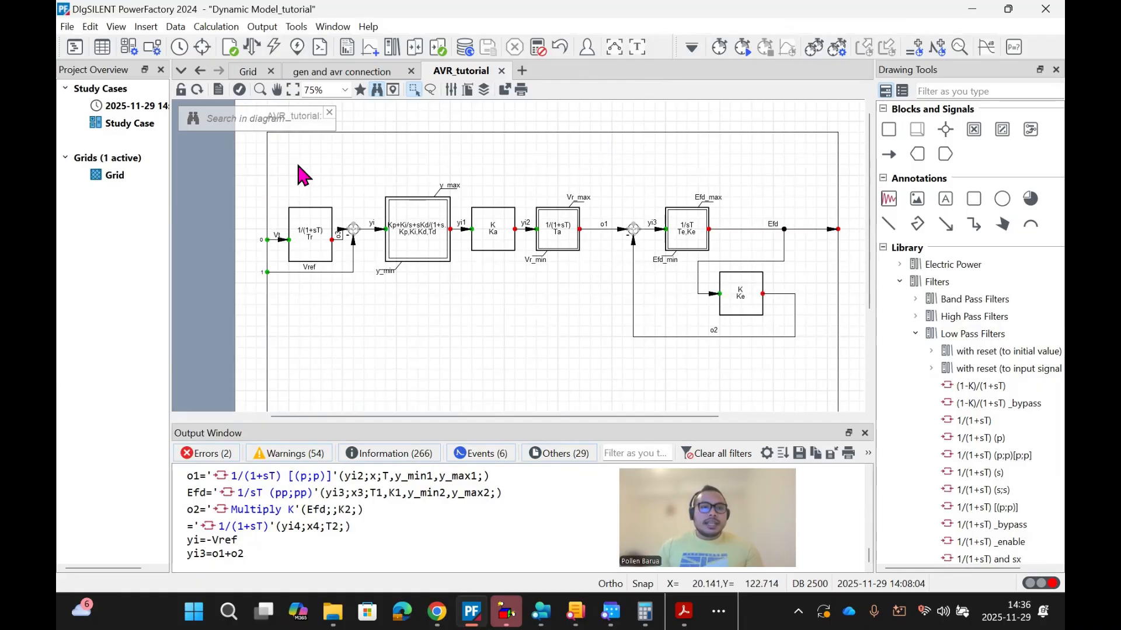
scroll(521, 340, up, 1)
click(329, 112)
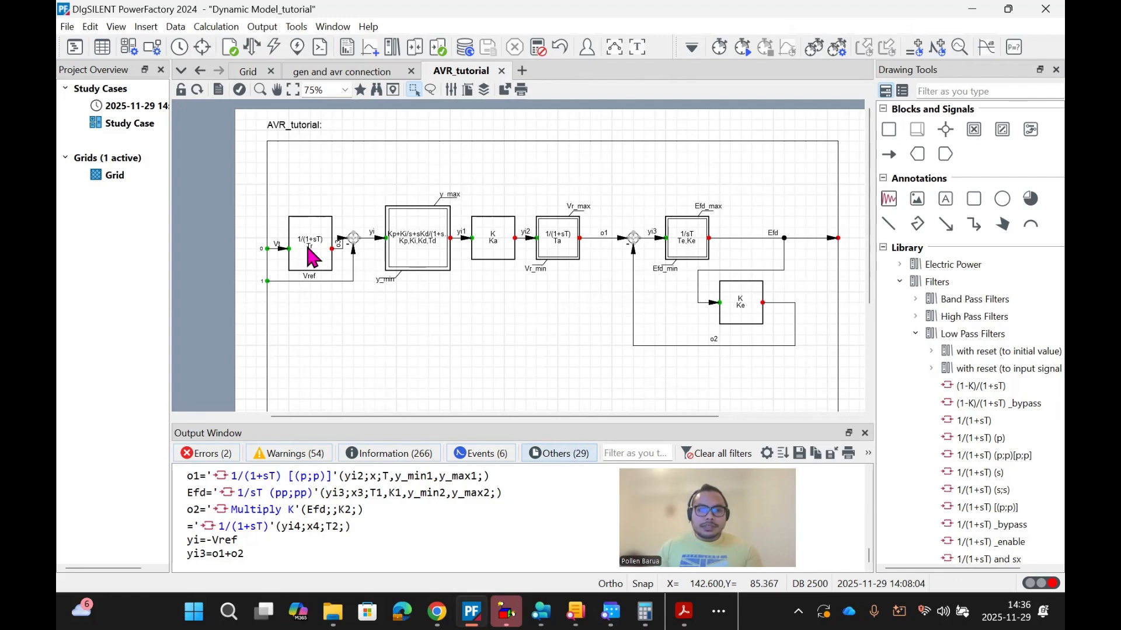
Step: Start a text annotation below the PID controller block, with 1/(1+STr) as its first line
scroll(311, 250, up, 4)
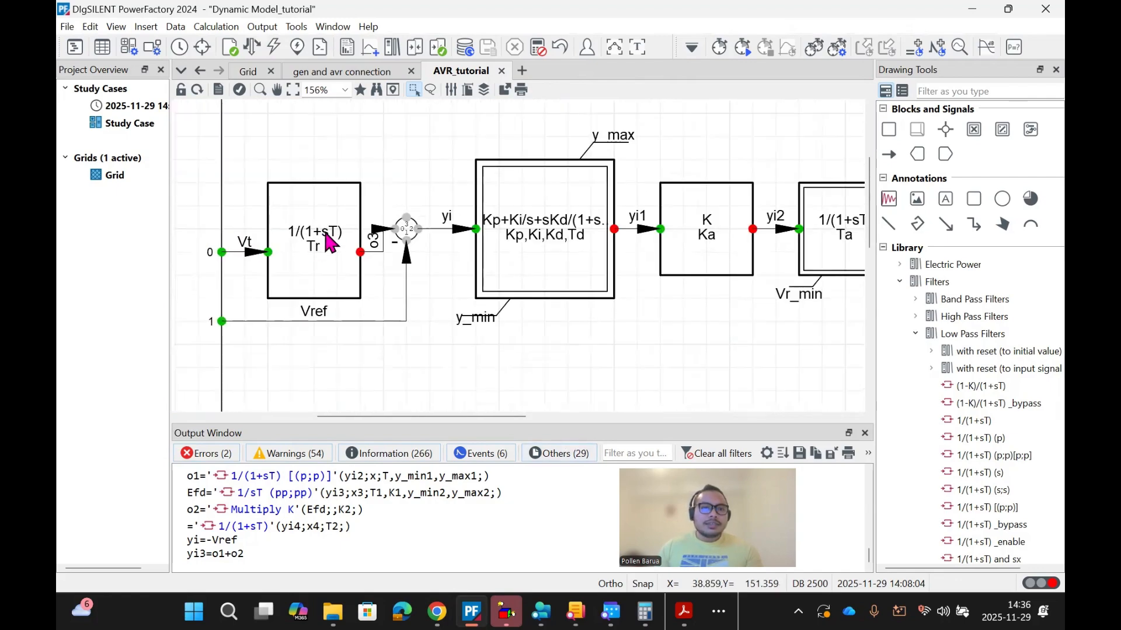
scroll(331, 240, up, 2)
scroll(374, 250, down, 2)
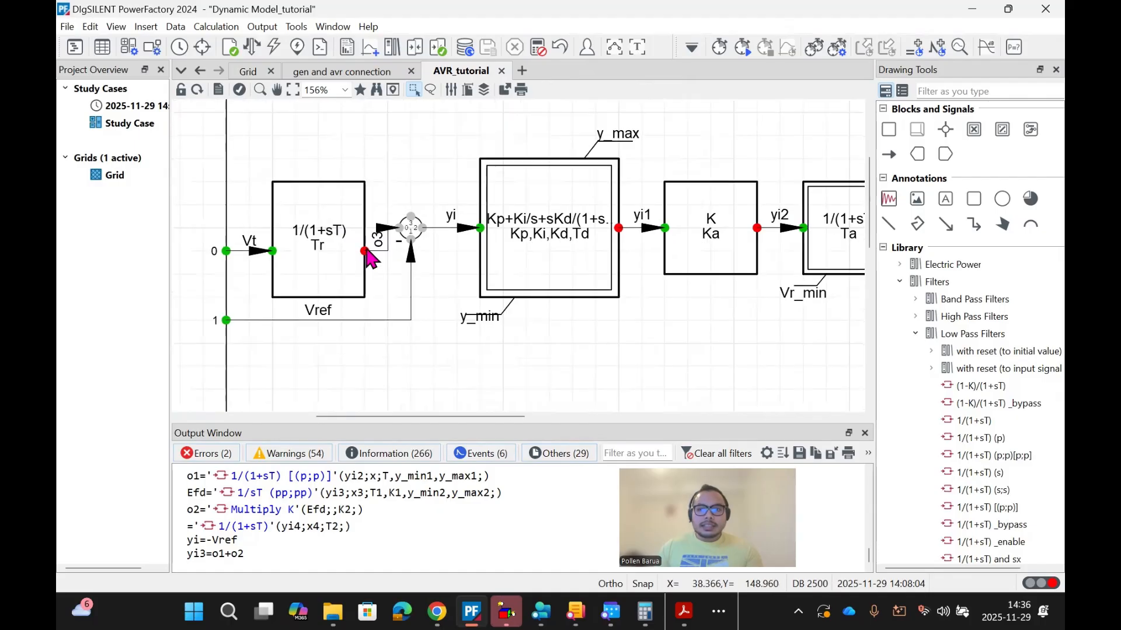
scroll(819, 229, down, 2)
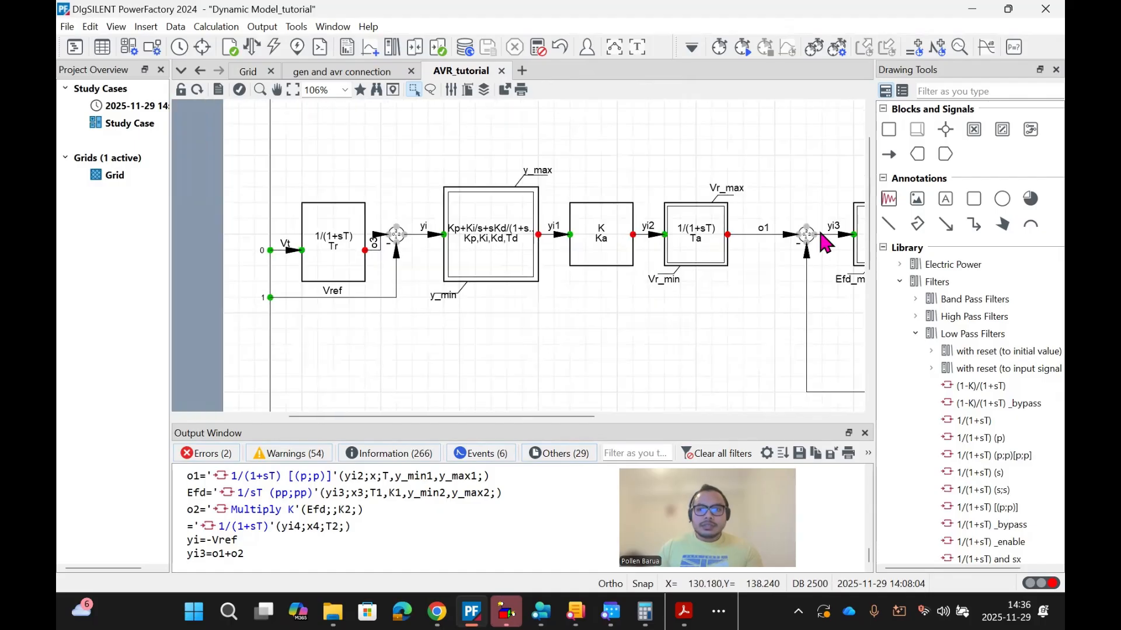
click(947, 195)
click(543, 333)
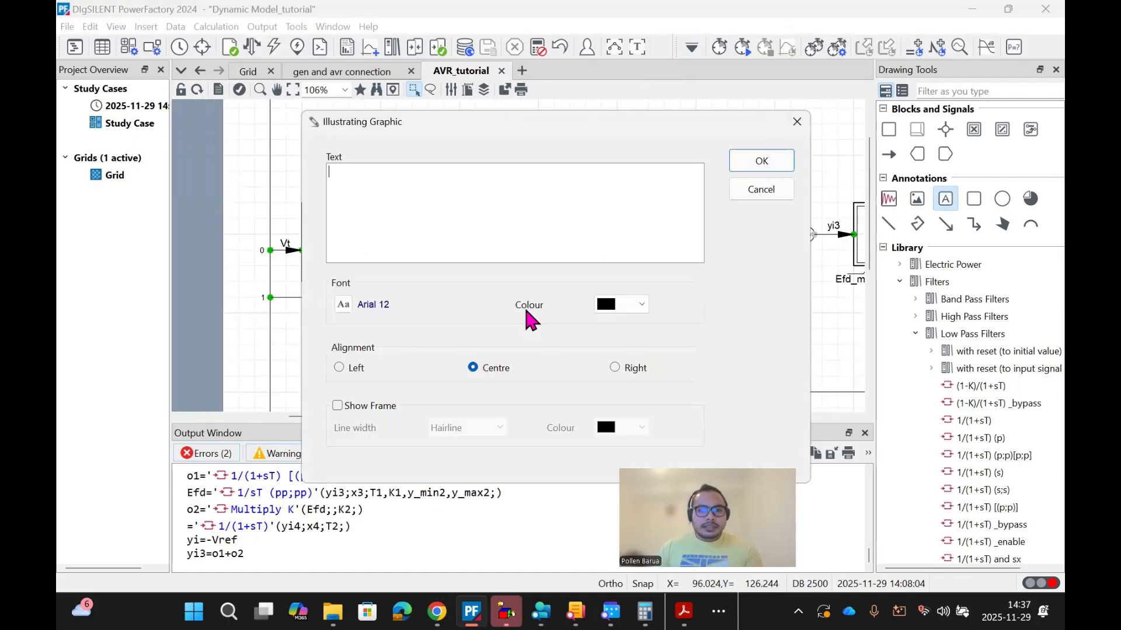
drag(560, 125, 703, 112)
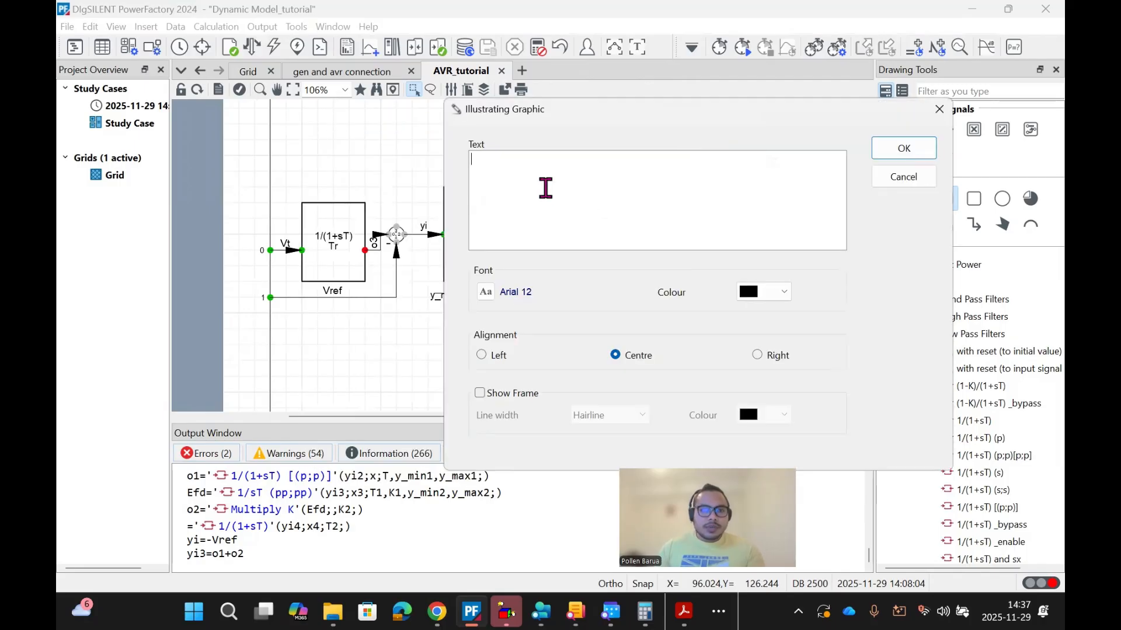
click(546, 188)
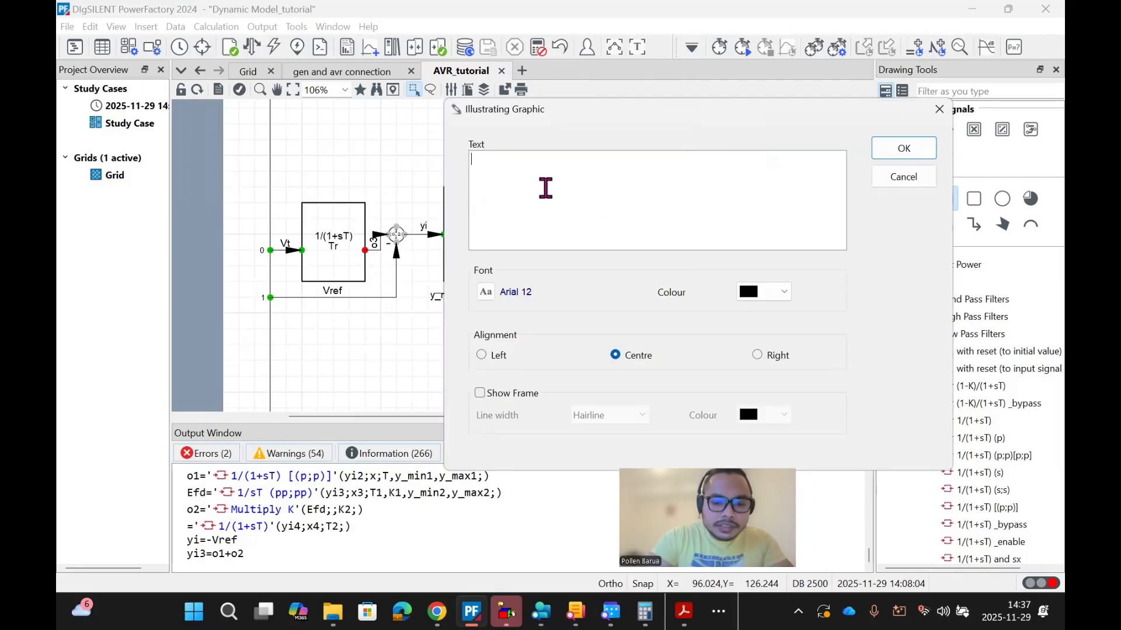
text(1/)
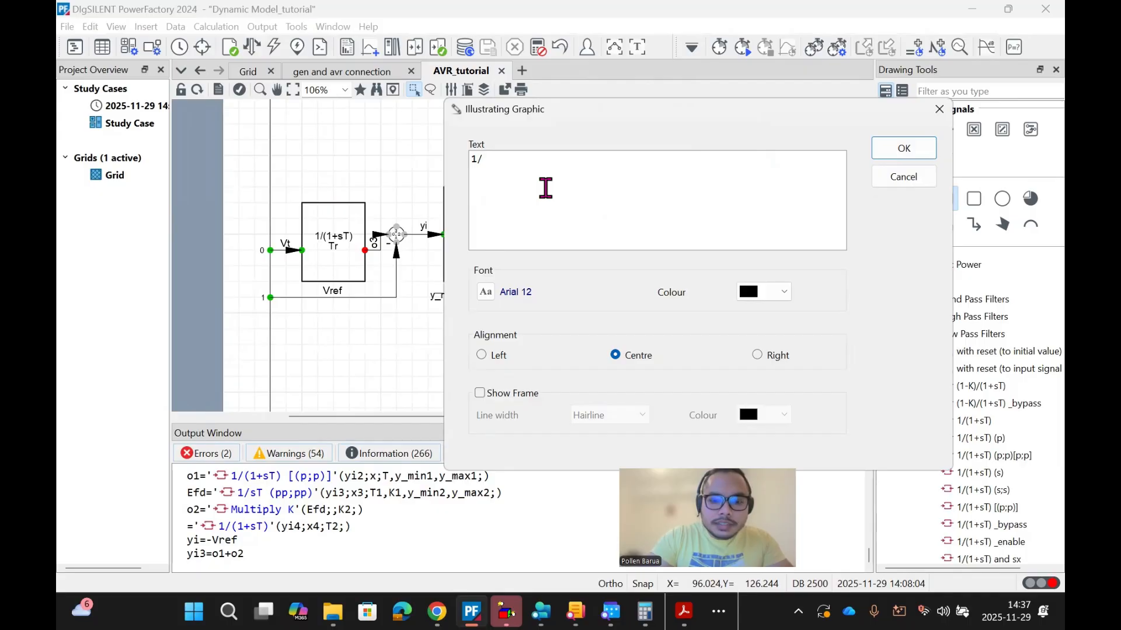
text((1)
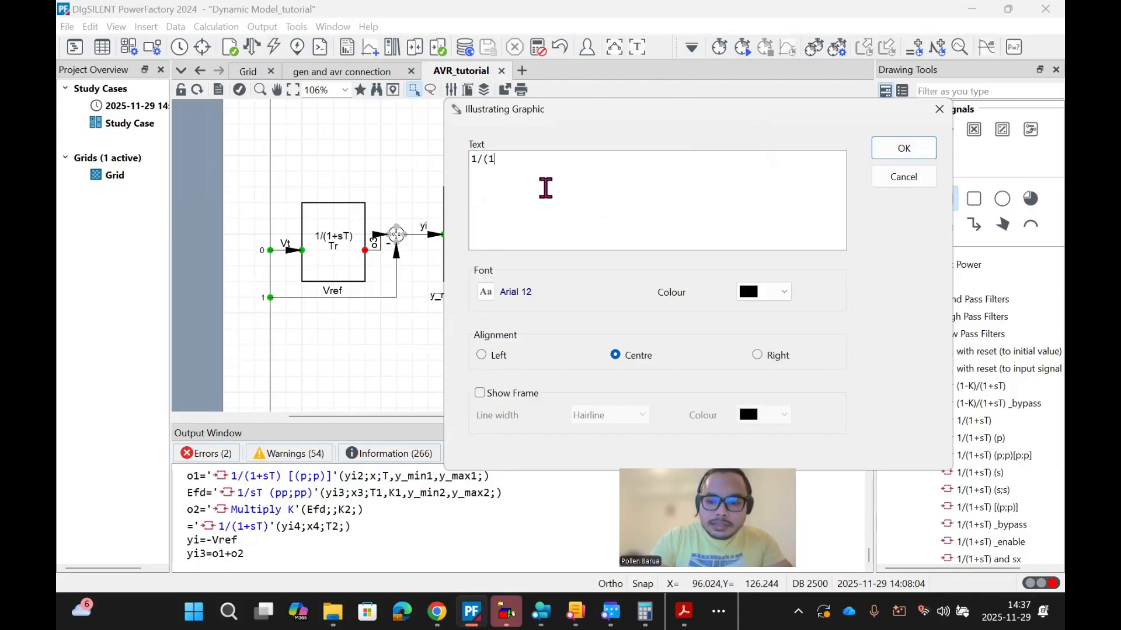
text(+S)
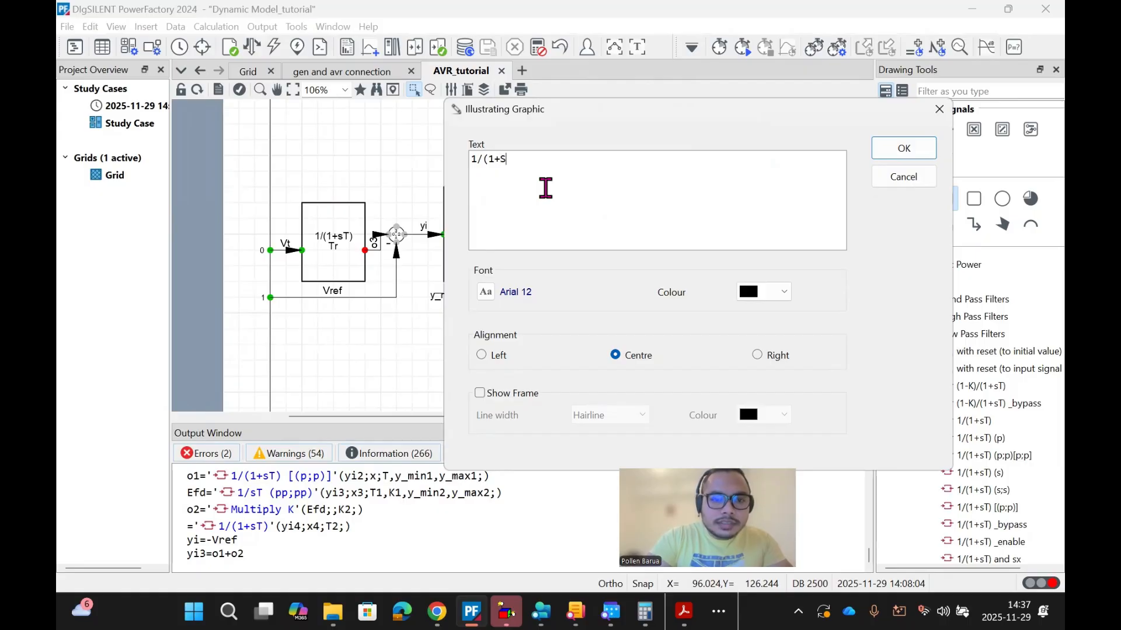
text(T)
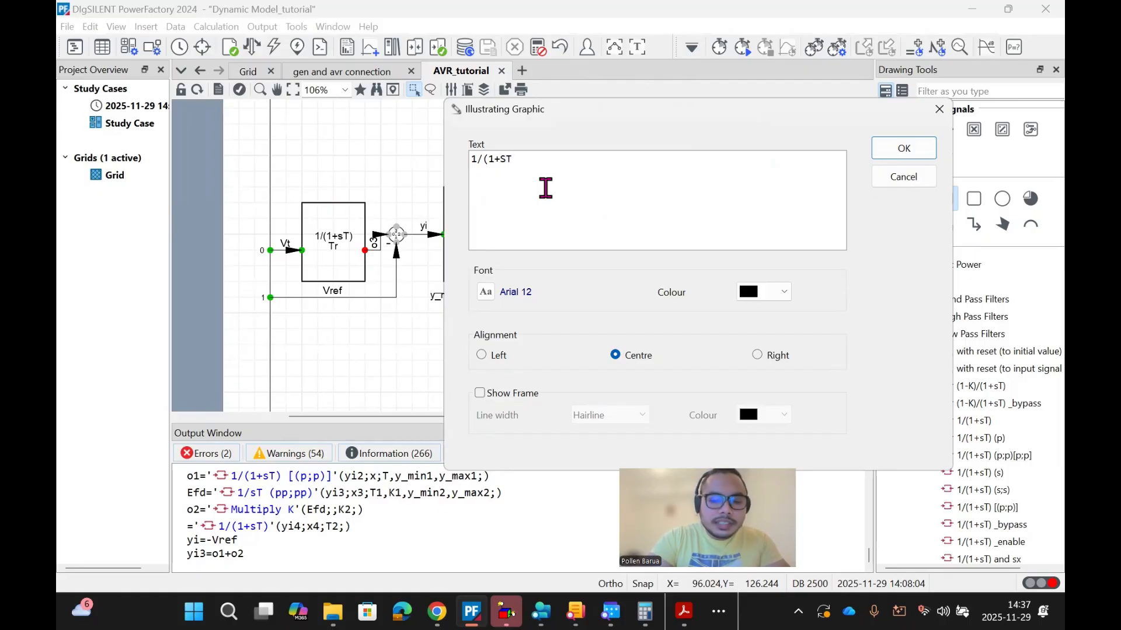
text(r)
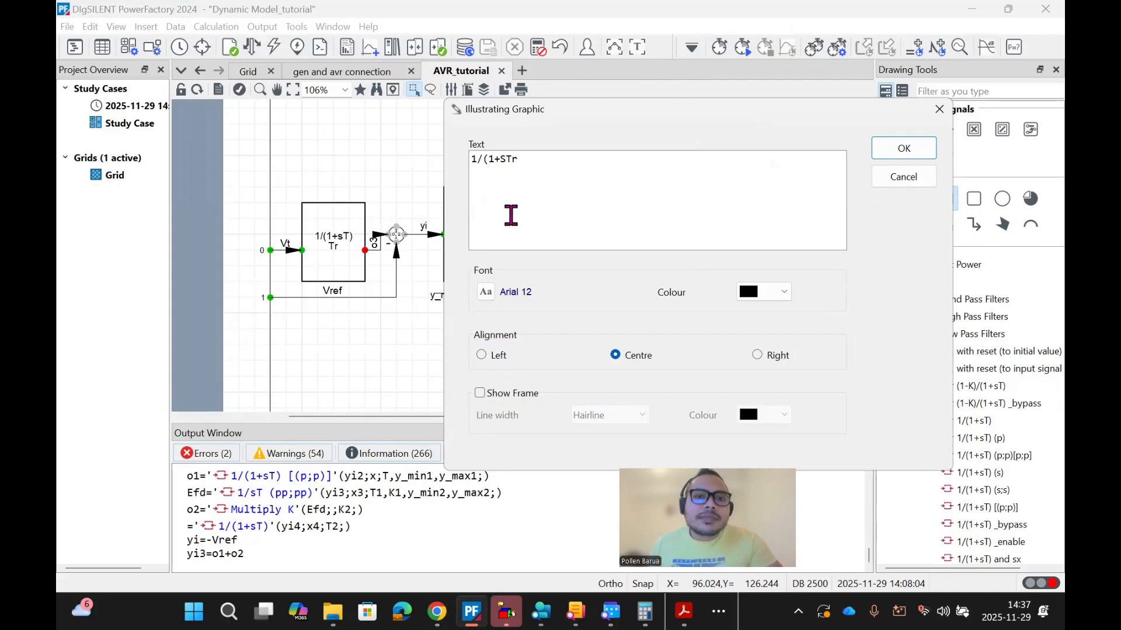
text() )
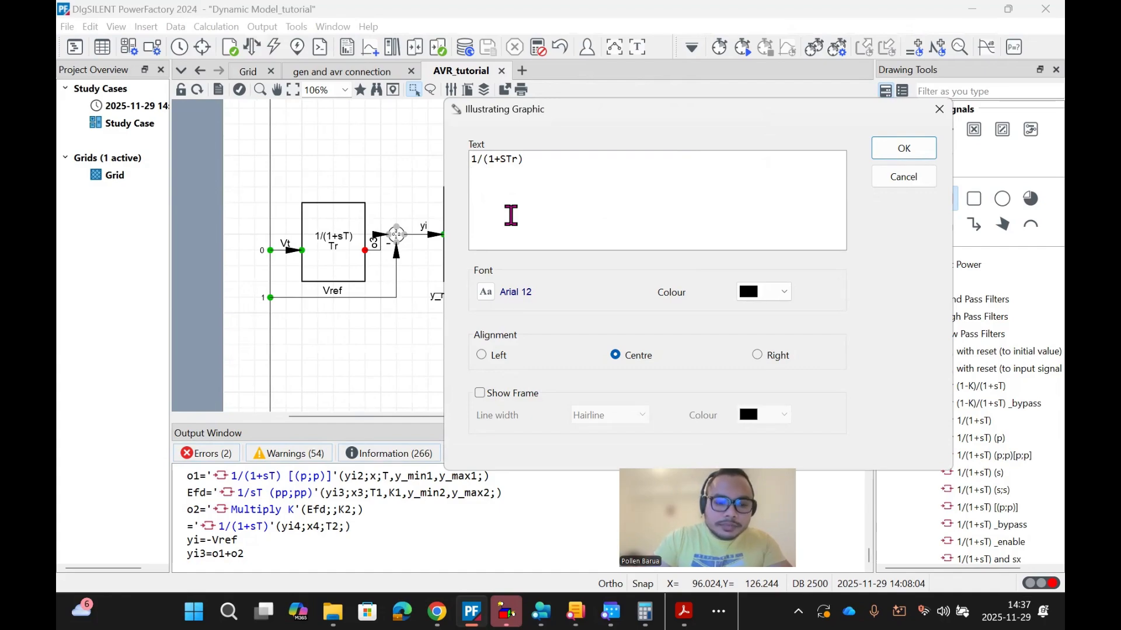
Step: Add the lines 1/1 and 1 to the annotation text and place it on the diagram
text(1/)
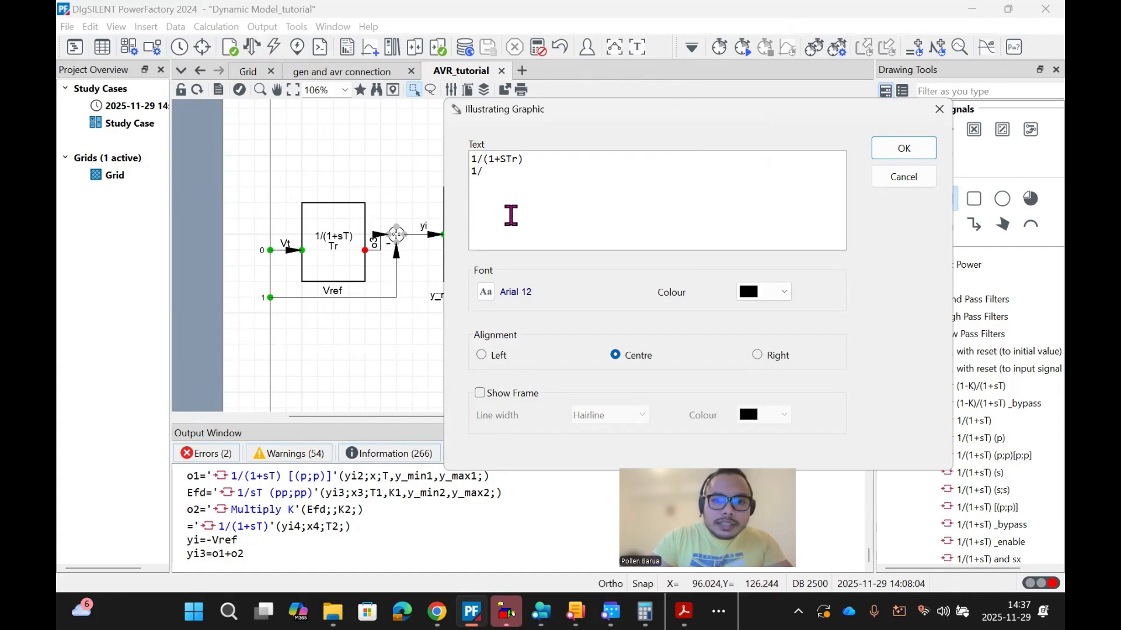
text(1)
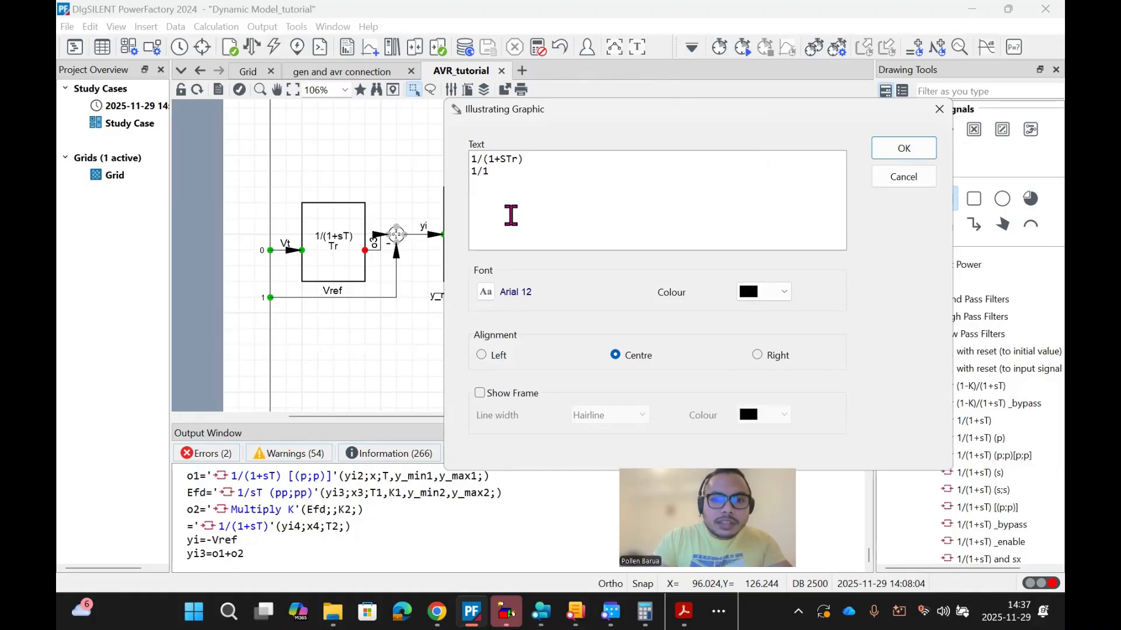
key(Return)
text(1)
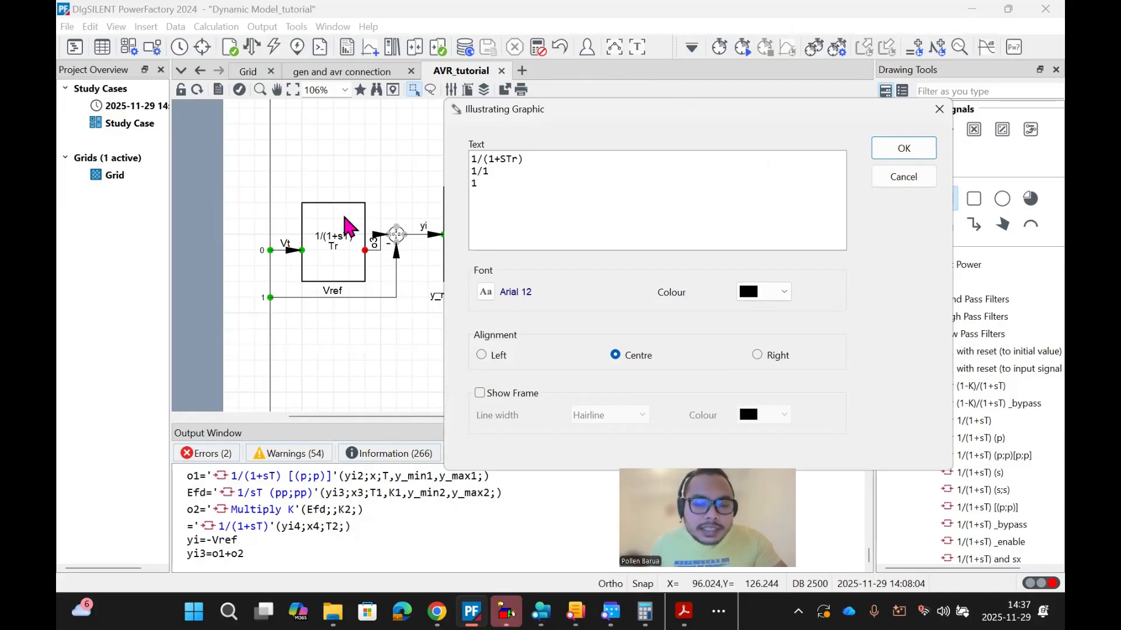
click(905, 153)
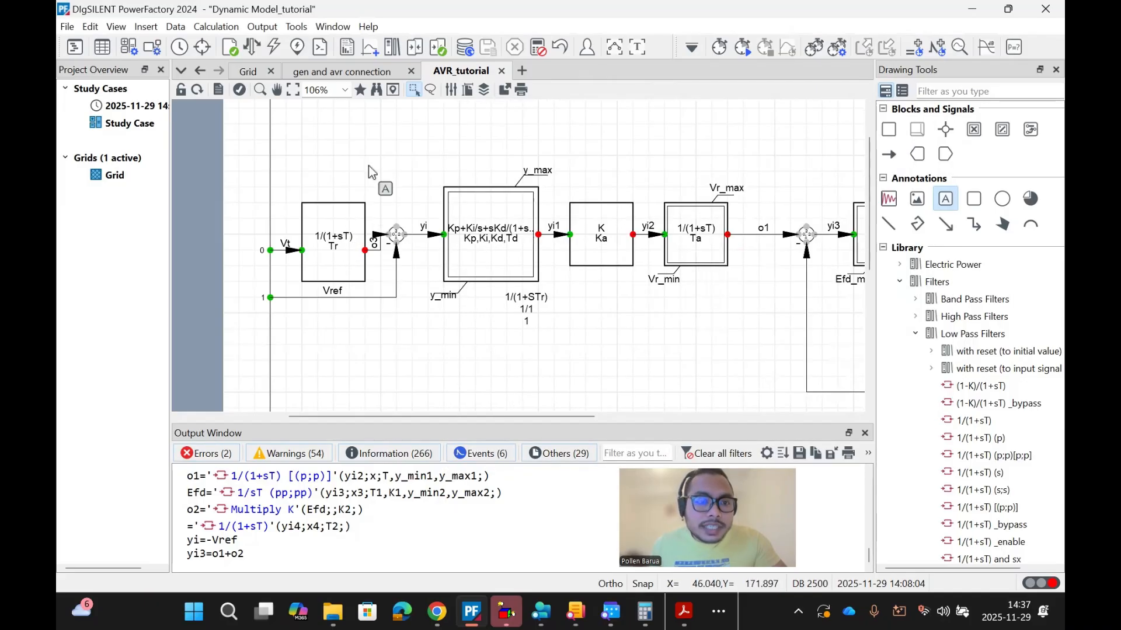
Step: Check the parameter and state variable names of the first-order lag block Tr
double_click(334, 247)
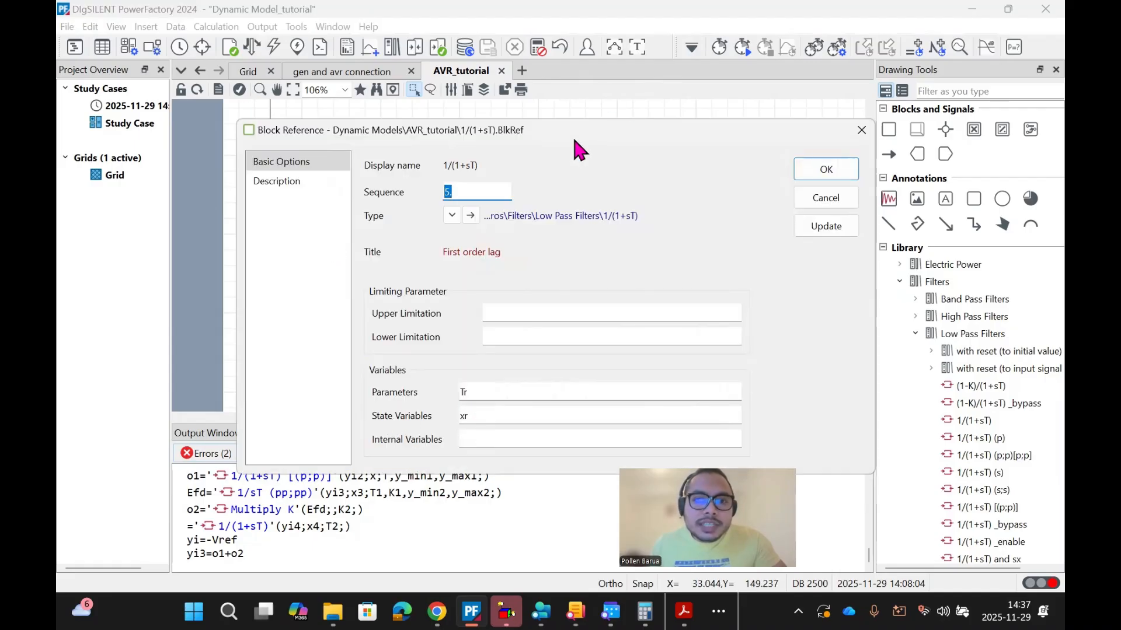
drag(575, 140, 724, 111)
click(971, 147)
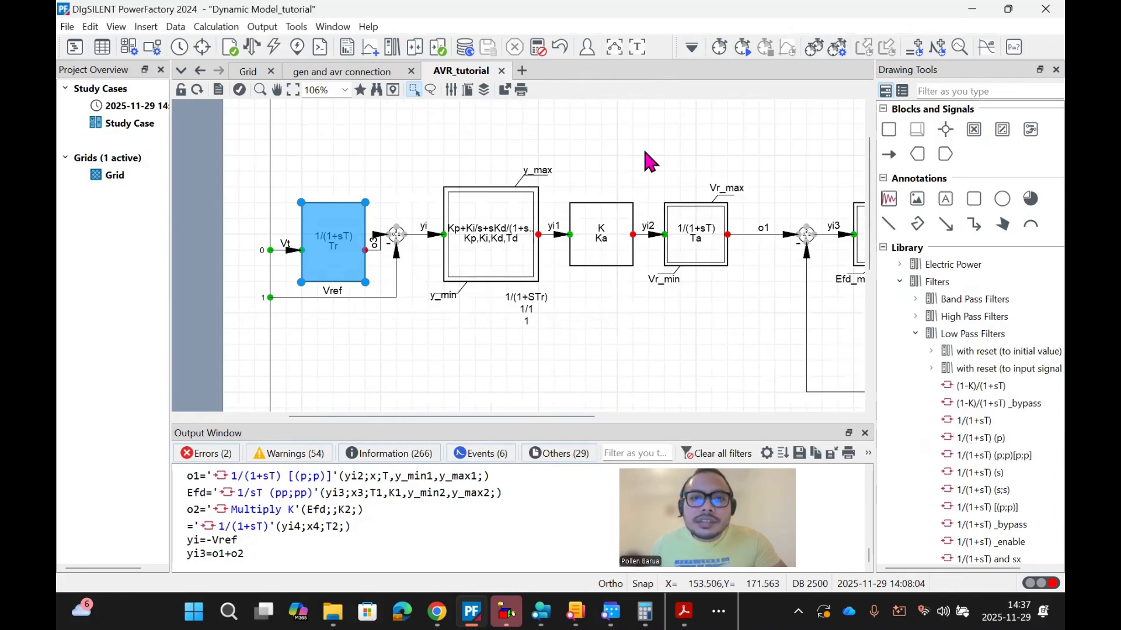
click(623, 150)
Step: Add the initial condition inc(xr)=Vt to the additional equations of the AVR_tutorial model type and apply it
scroll(458, 213, down, 3)
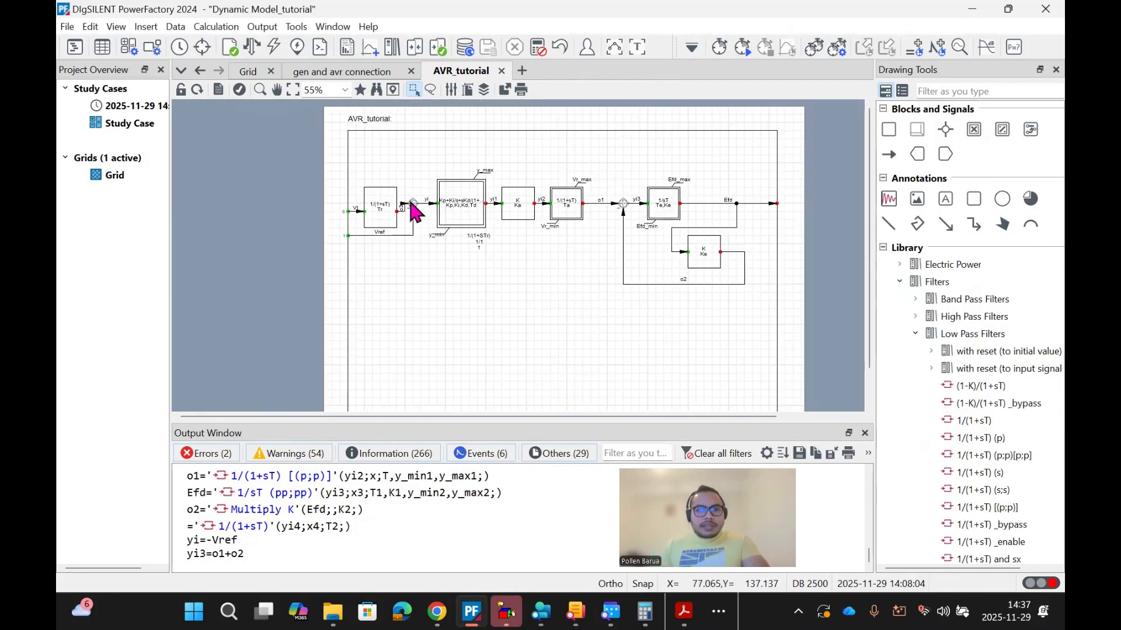
scroll(413, 209, up, 4)
scroll(408, 295, down, 2)
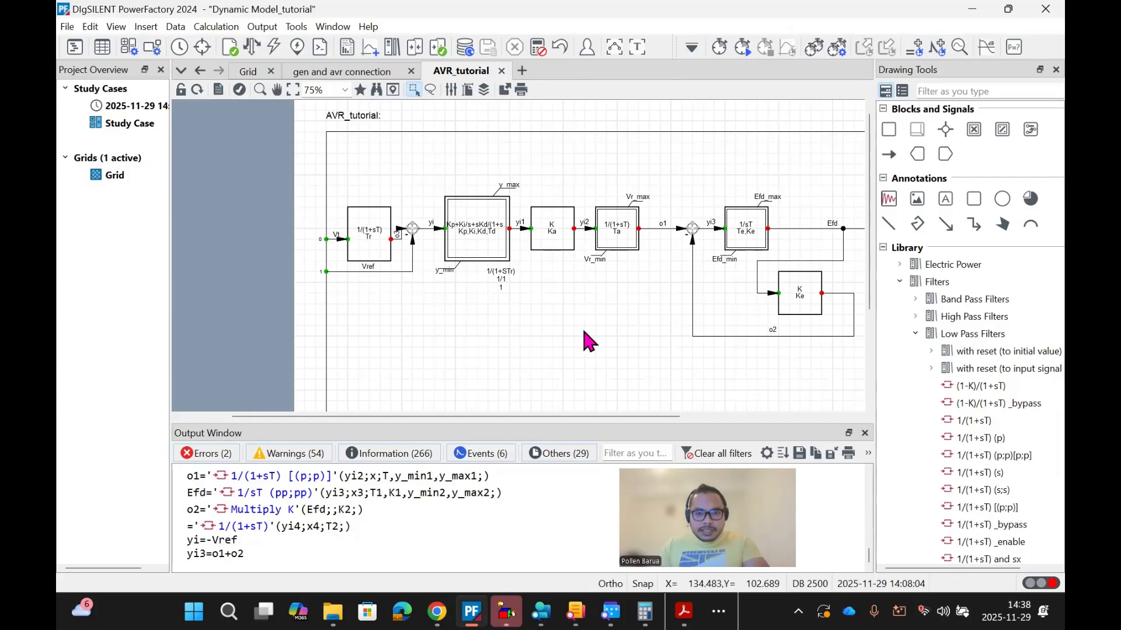
double_click(548, 311)
click(899, 54)
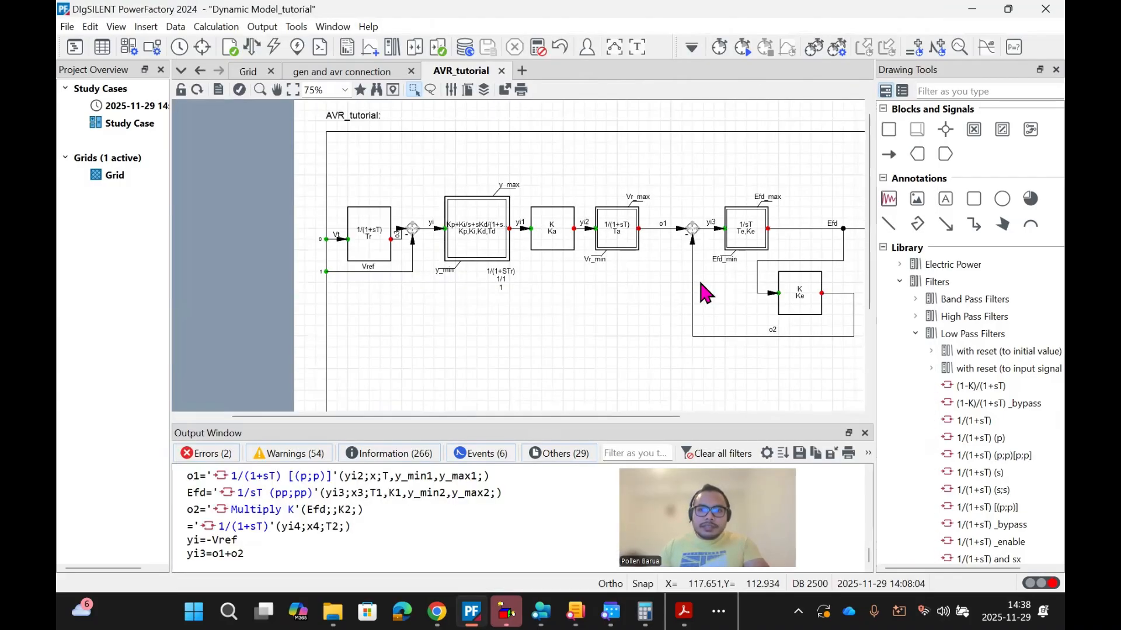
double_click(473, 328)
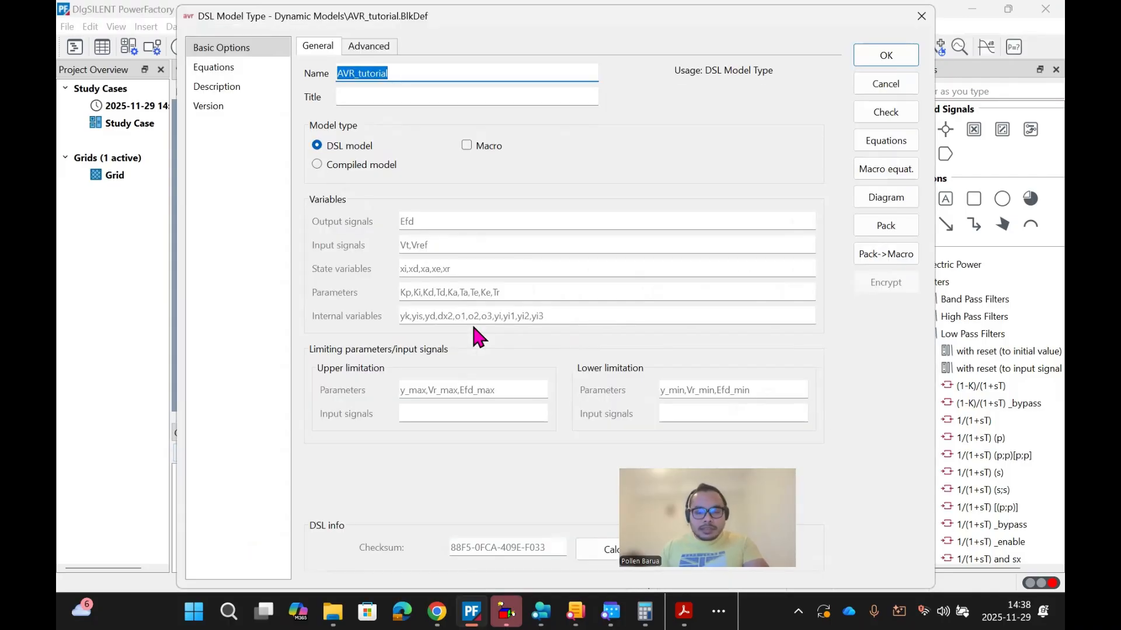
click(222, 69)
click(371, 91)
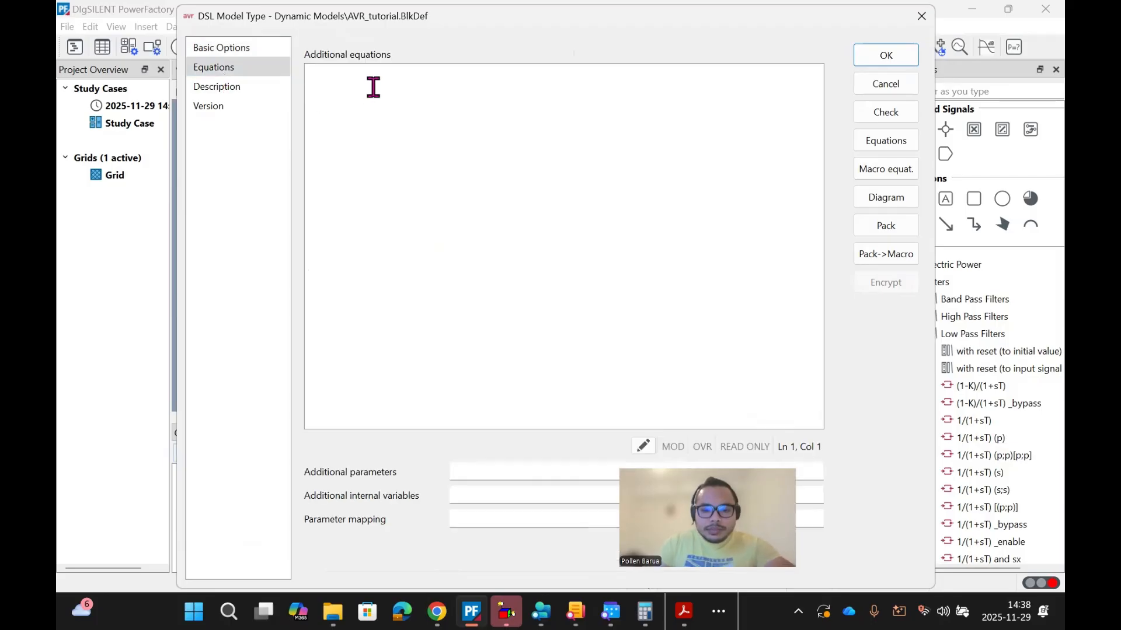
text(inc)
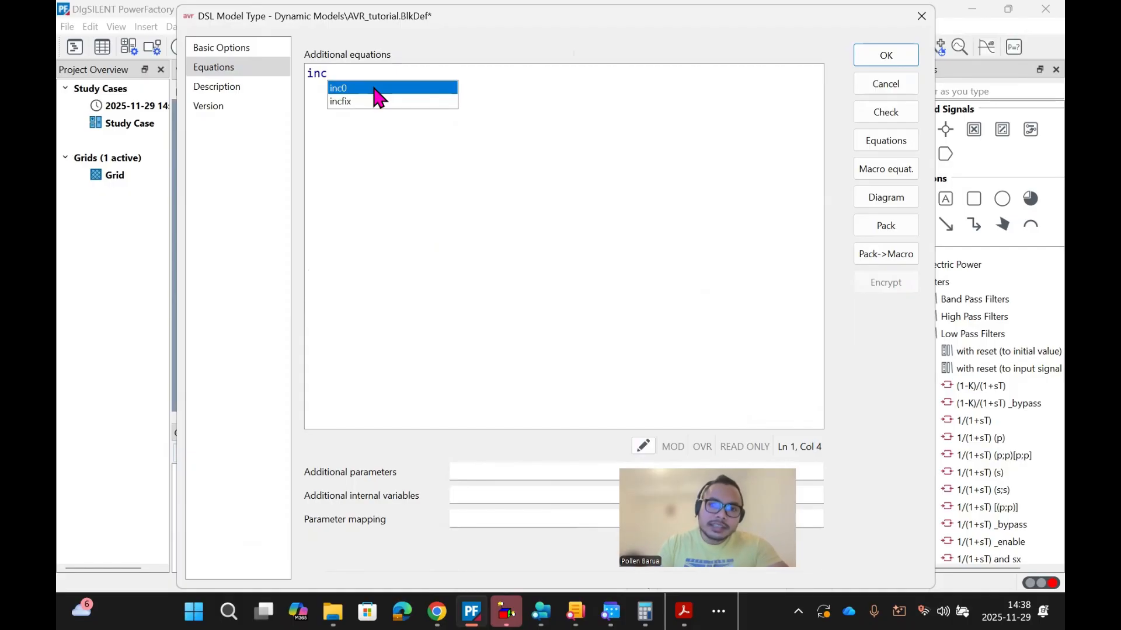
text(()
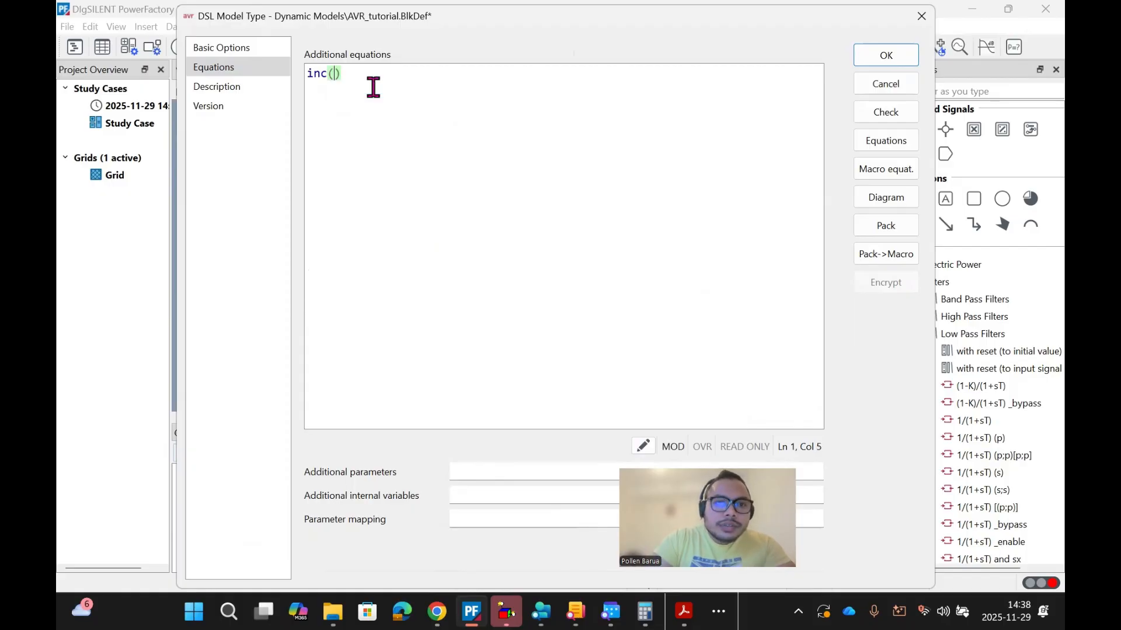
text(xr))
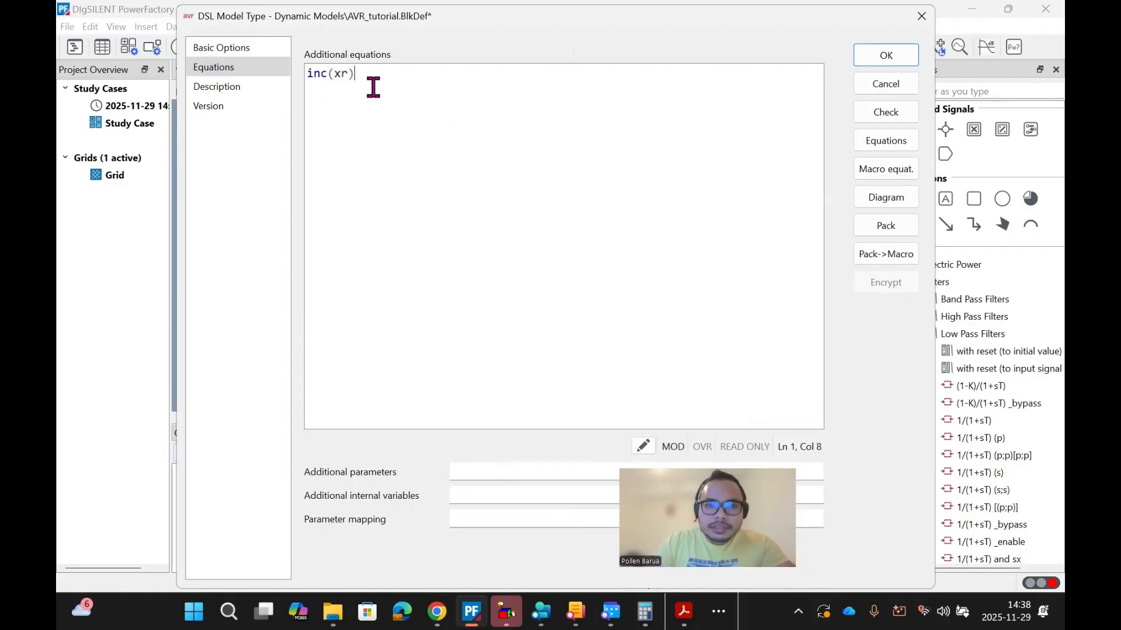
text(=Vt)
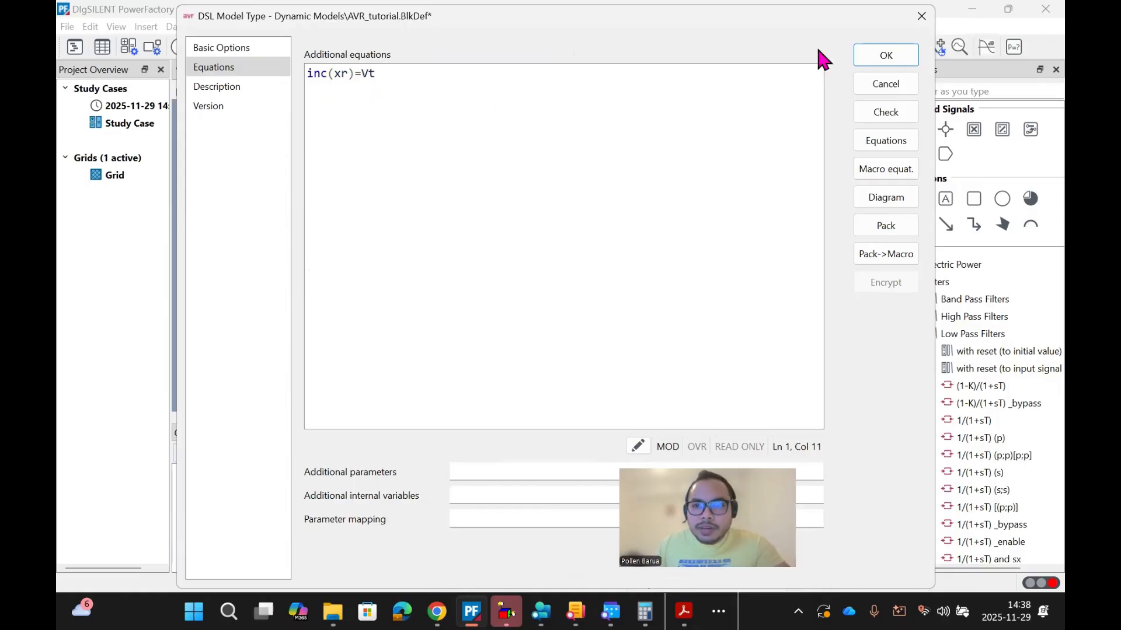
click(865, 58)
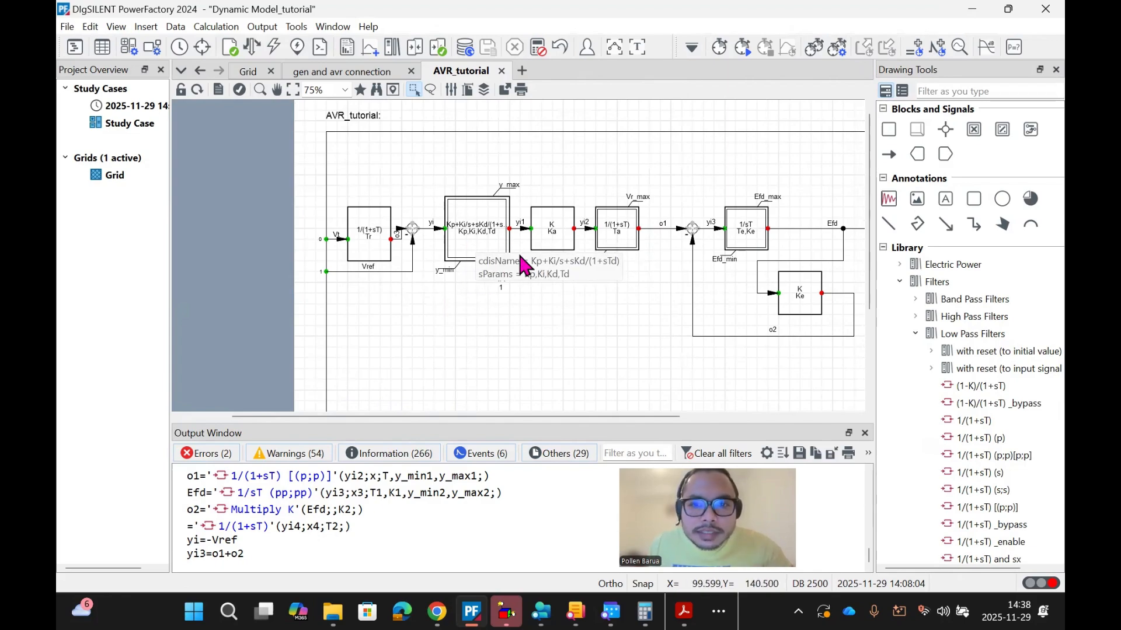
Step: Review the limits, parameters, state variables and internal variables of the PID controller block
click(473, 245)
double_click(470, 240)
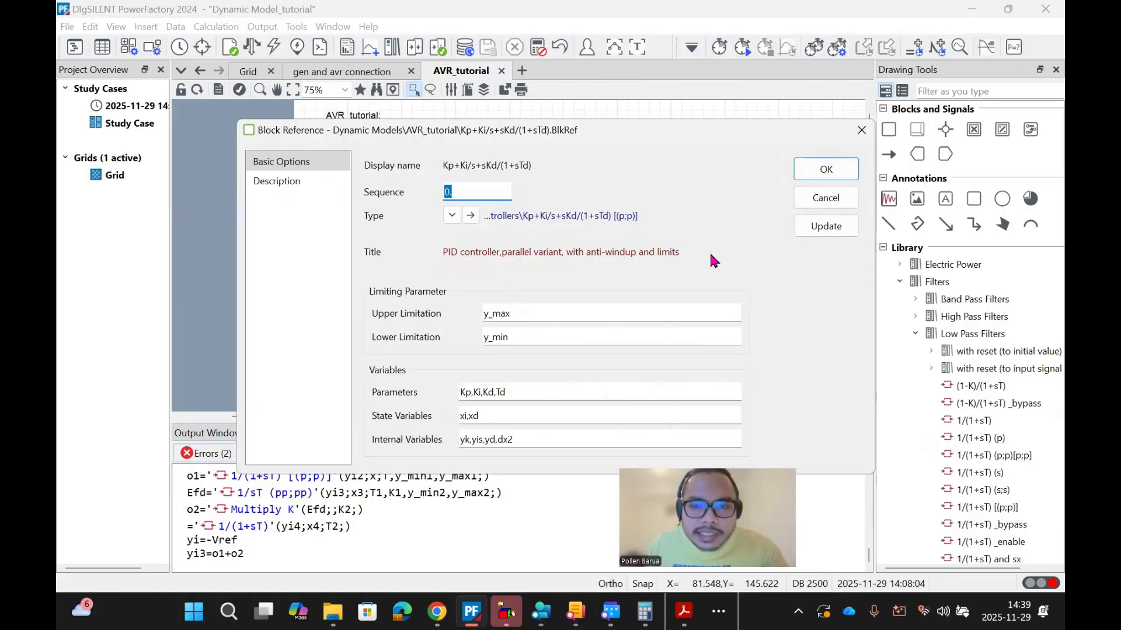
click(827, 171)
click(570, 316)
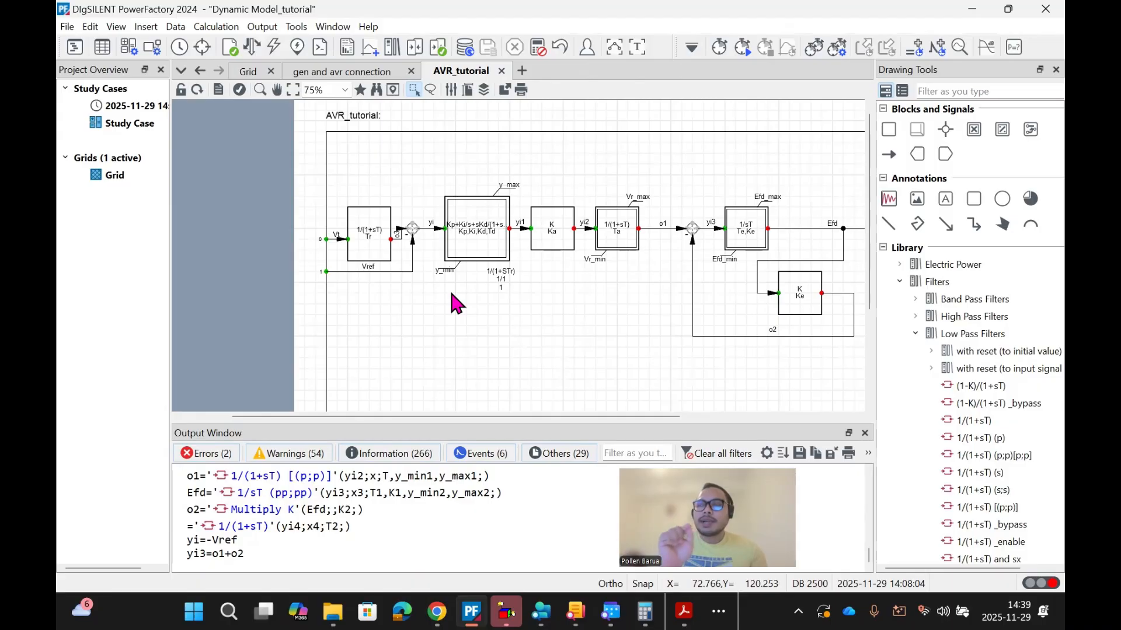
Step: Draft a text annotation with the lines 1/S=infinity and S*Kd=0, and discard it without placing it
click(946, 200)
click(525, 306)
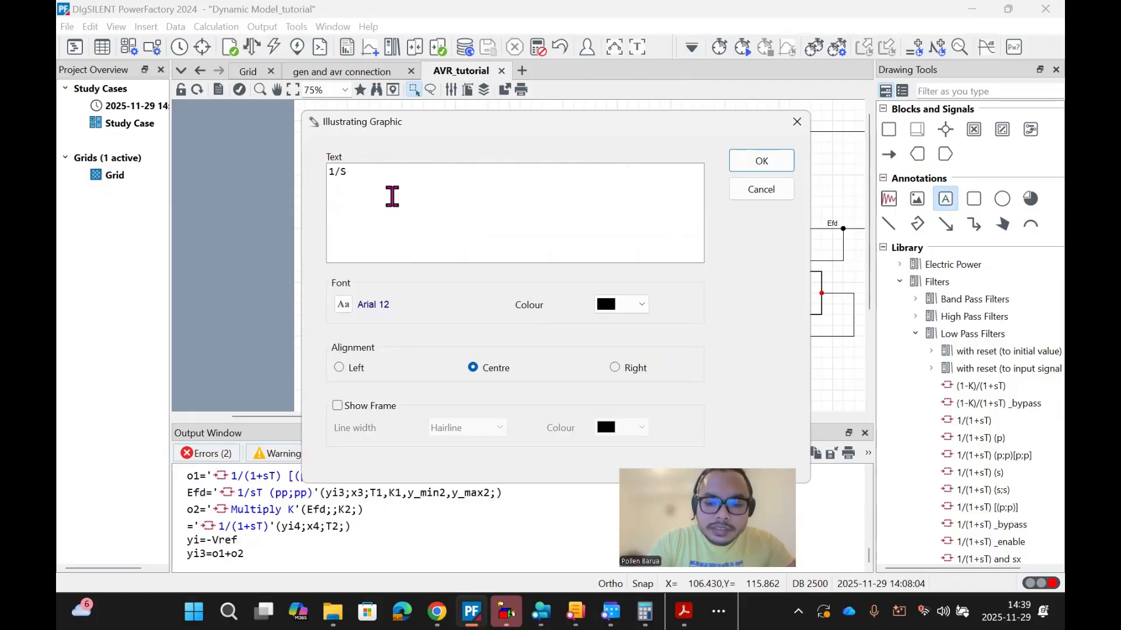
text(inity )
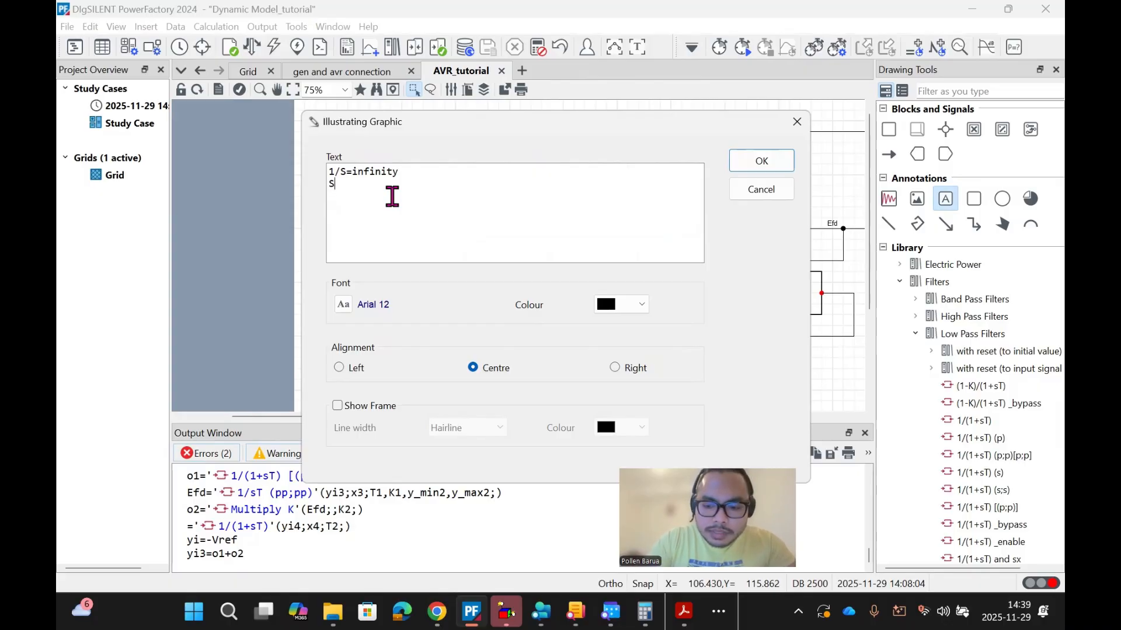
text(S*Kd=0)
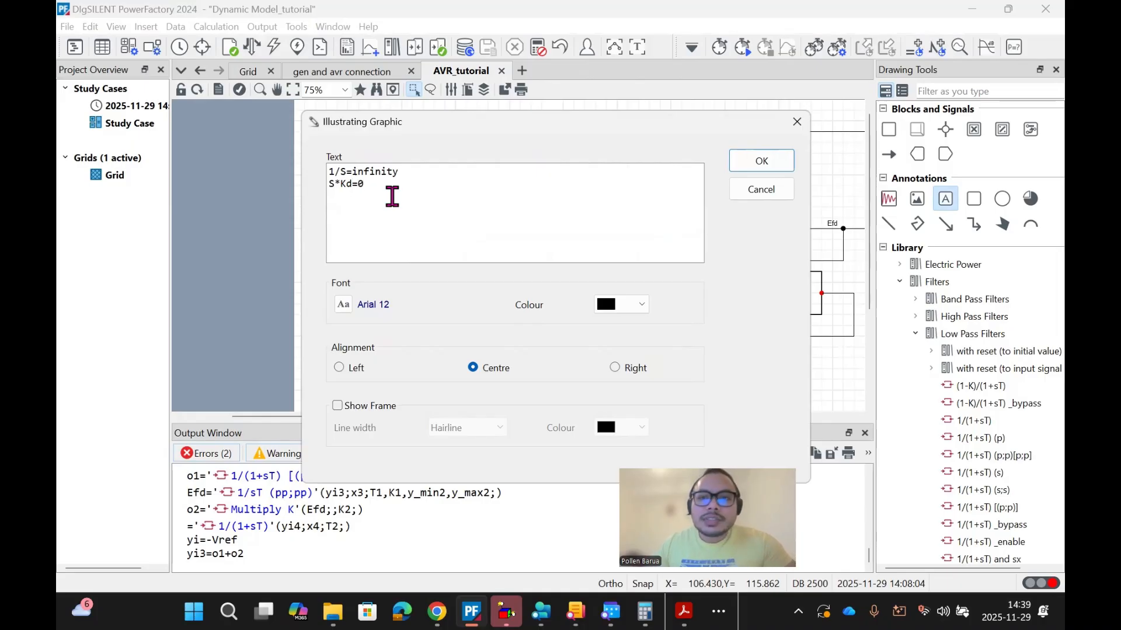
click(796, 123)
key(Escape)
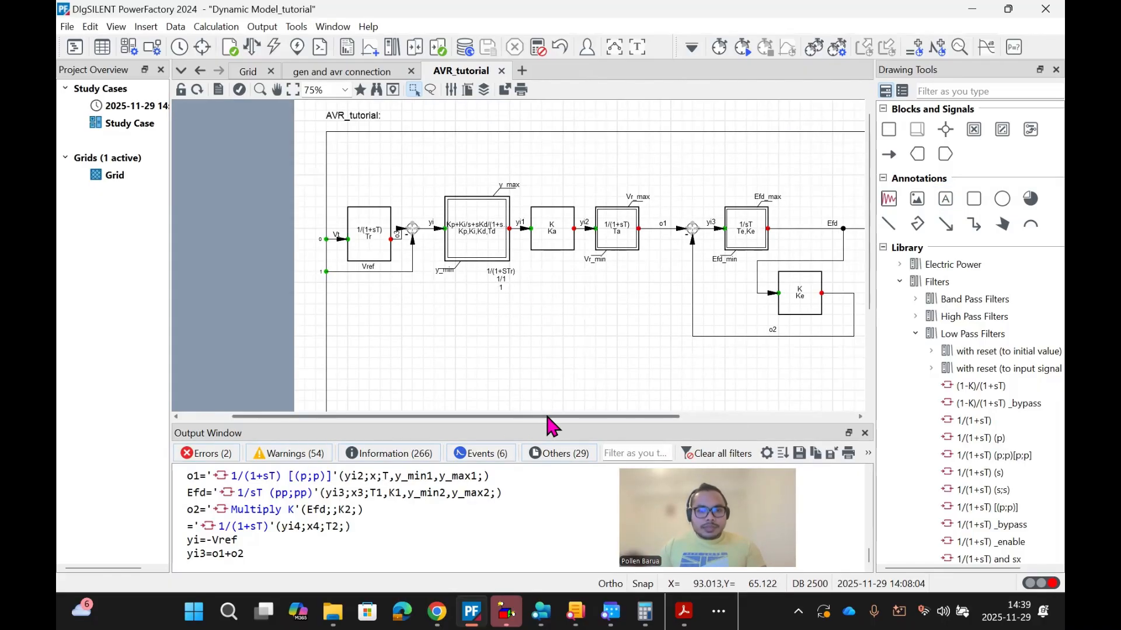
drag(548, 417, 610, 416)
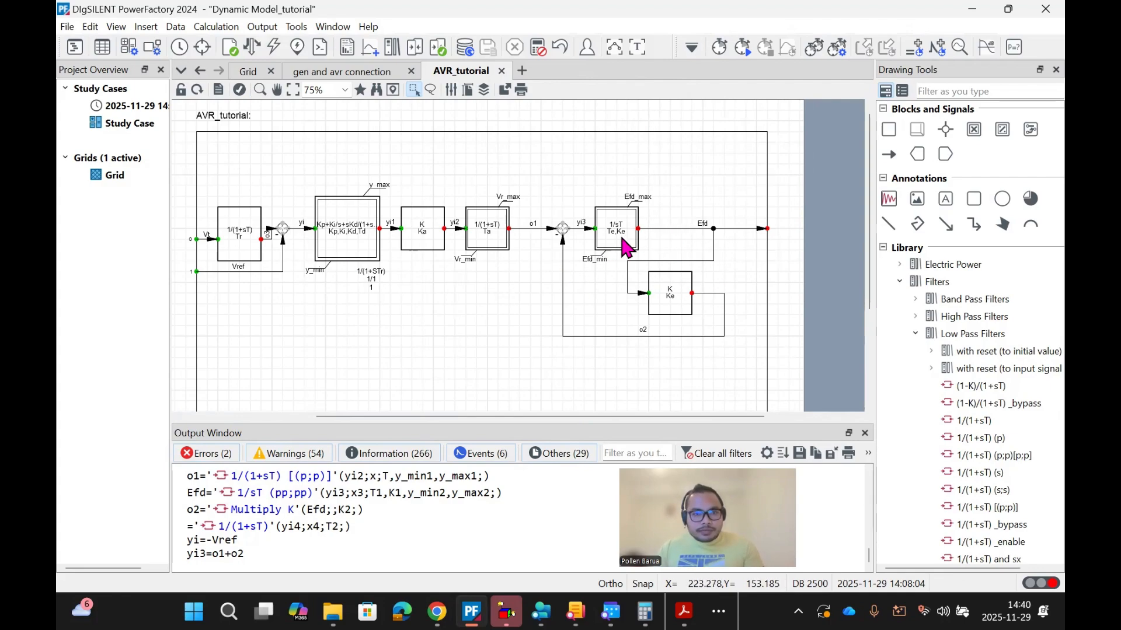
Step: Check the limits, parameters and state variable name of the integrator block Te,Ke
scroll(623, 240, up, 2)
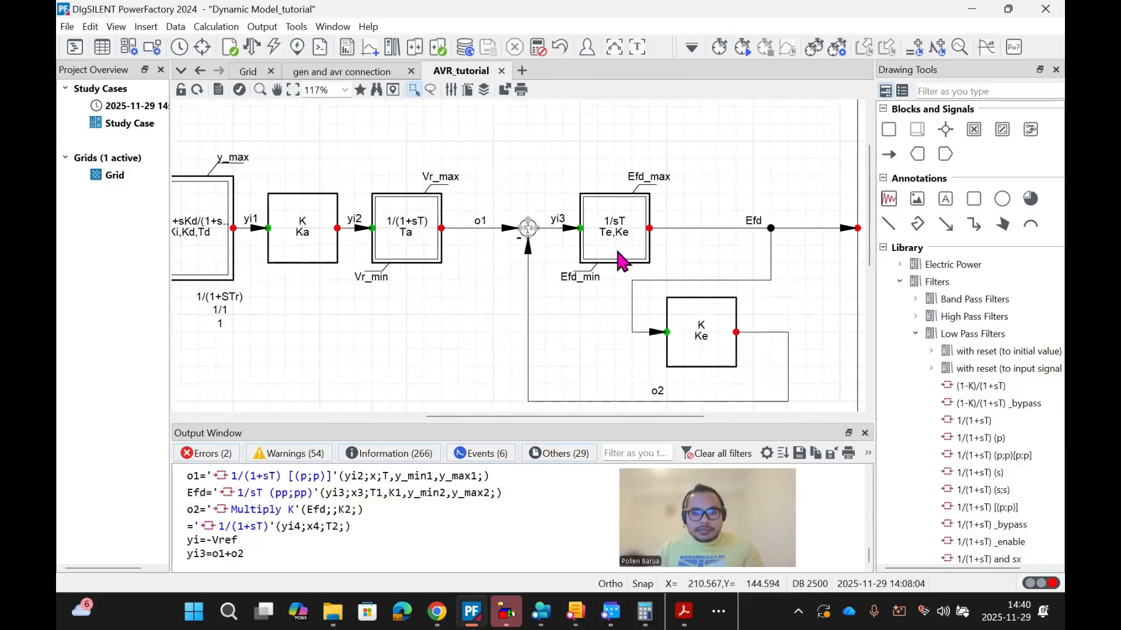
scroll(616, 251, down, 1)
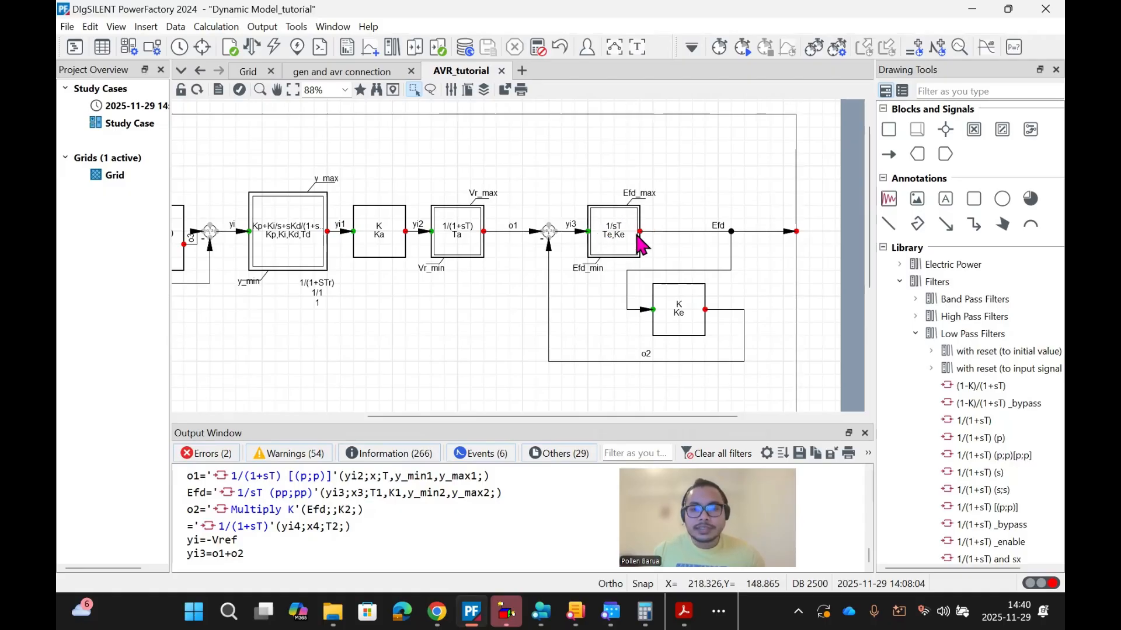
double_click(614, 232)
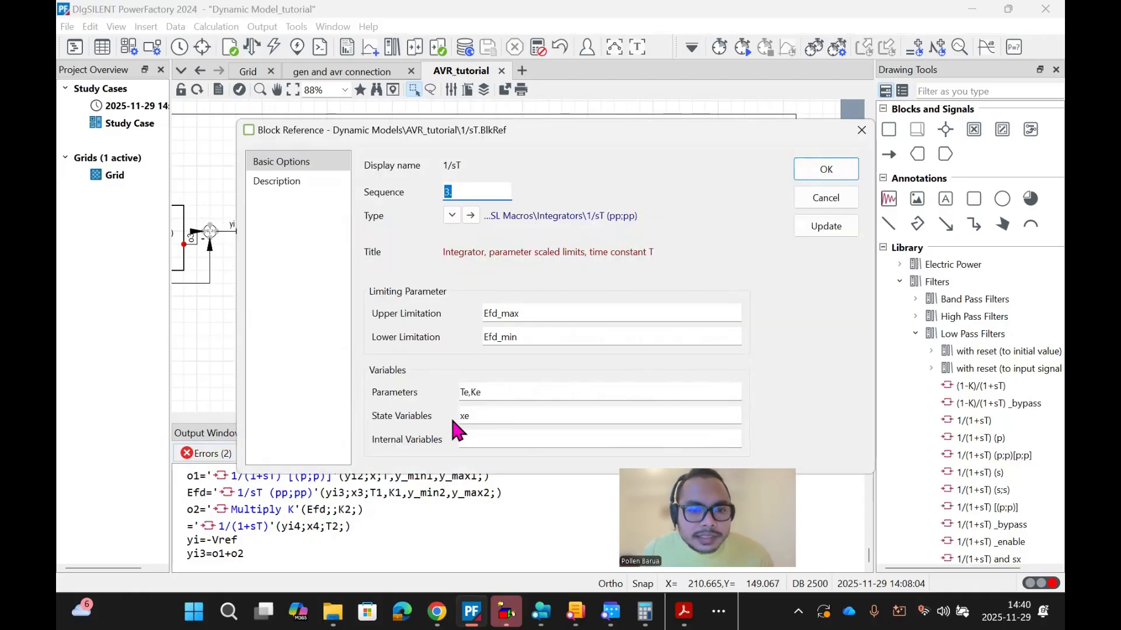
click(862, 131)
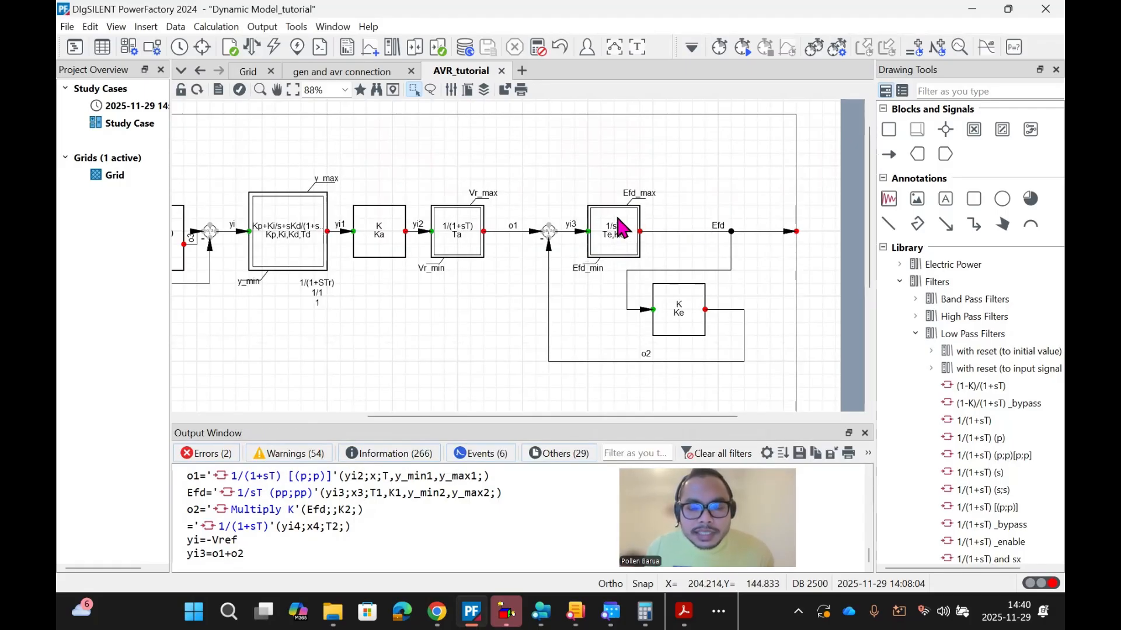
mouse_move(618, 237)
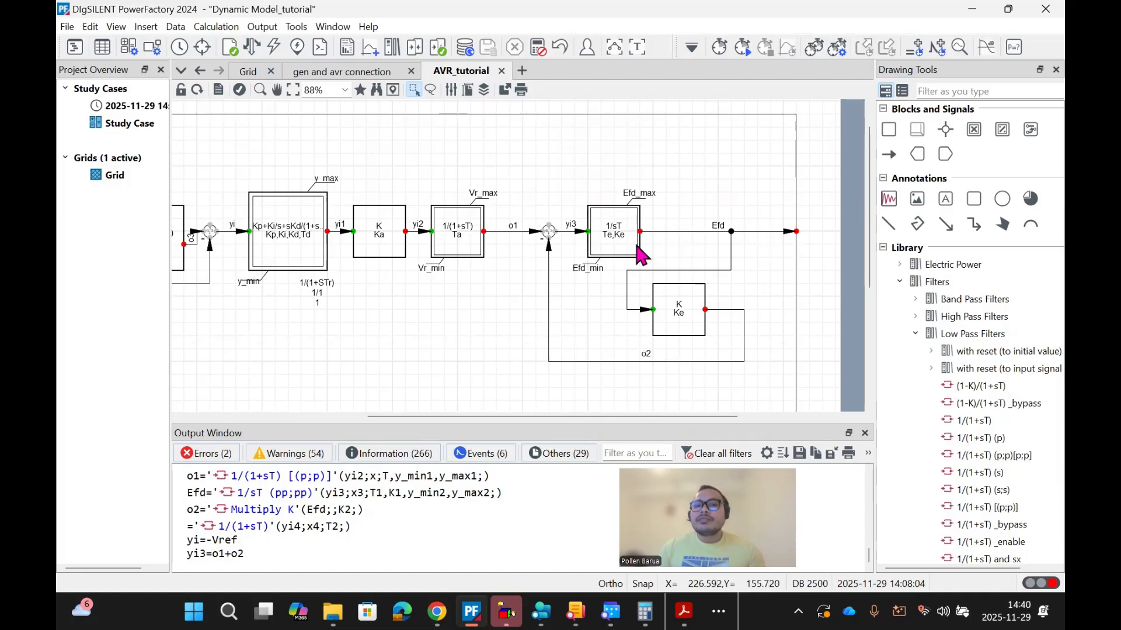
Step: Add the initial condition inc(xe)=Efd to the additional equations of the AVR_tutorial model type and apply it
double_click(671, 152)
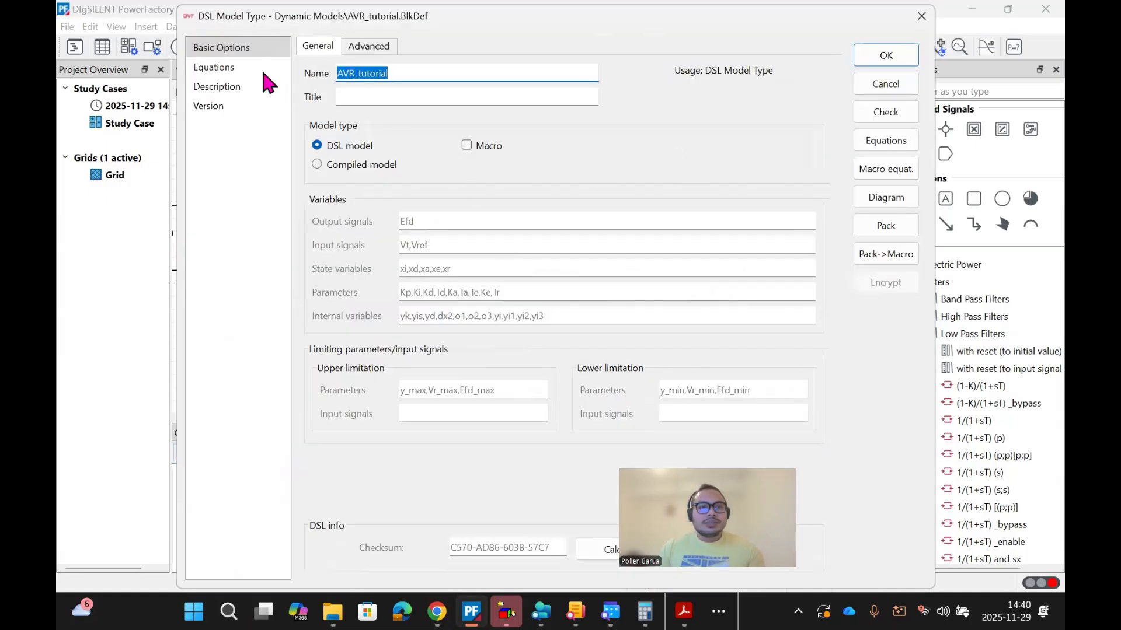
click(264, 73)
click(406, 78)
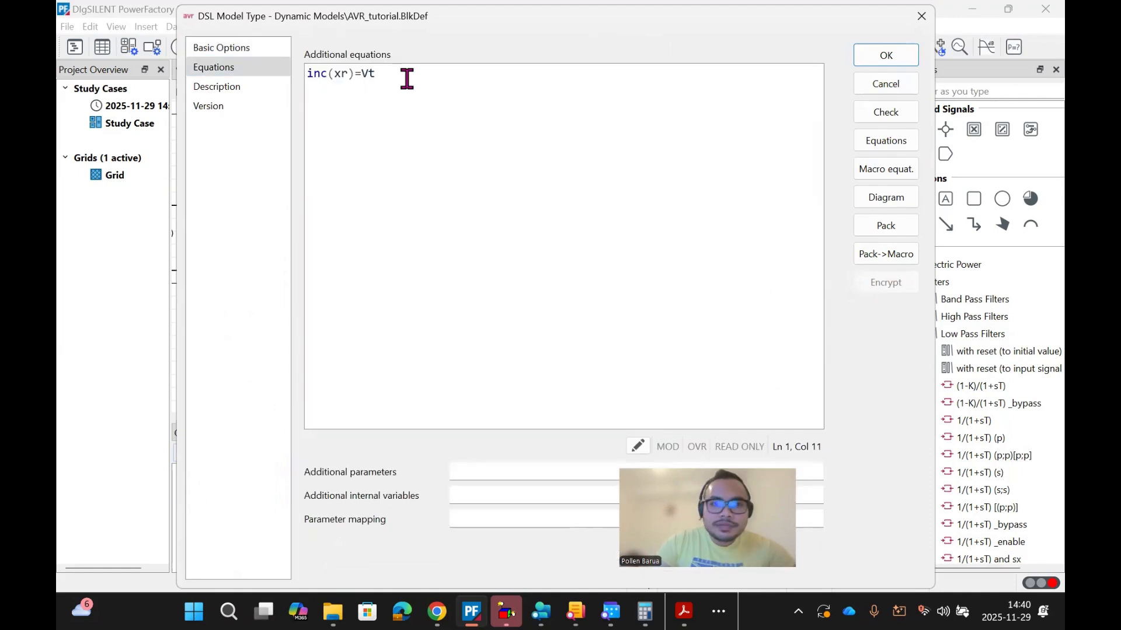
key(Return)
text(inc()
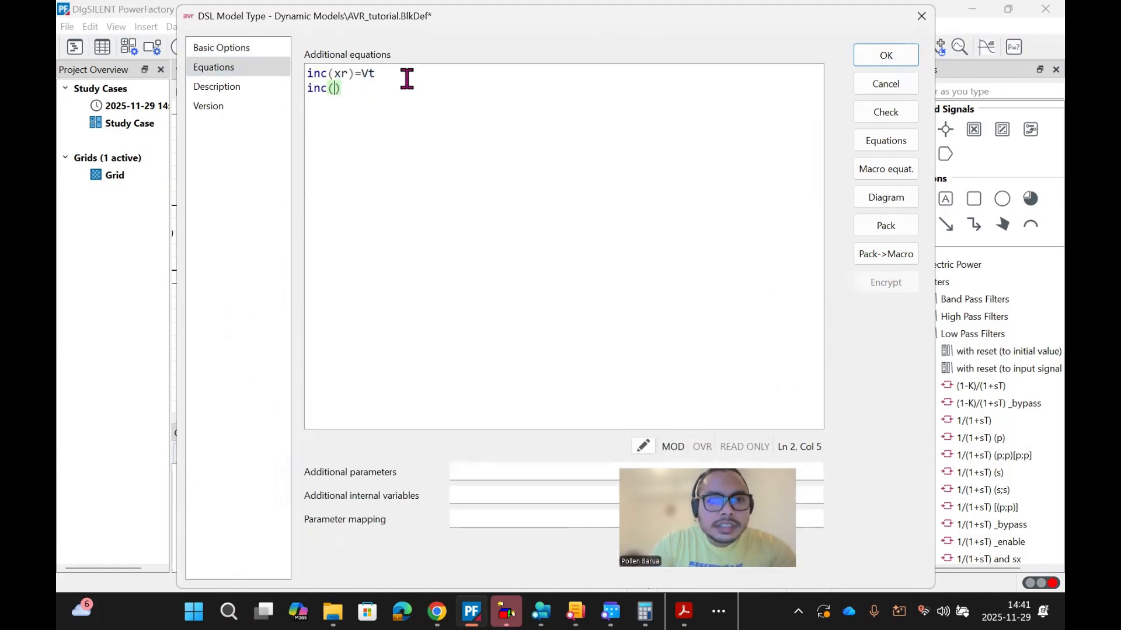
text(xe)
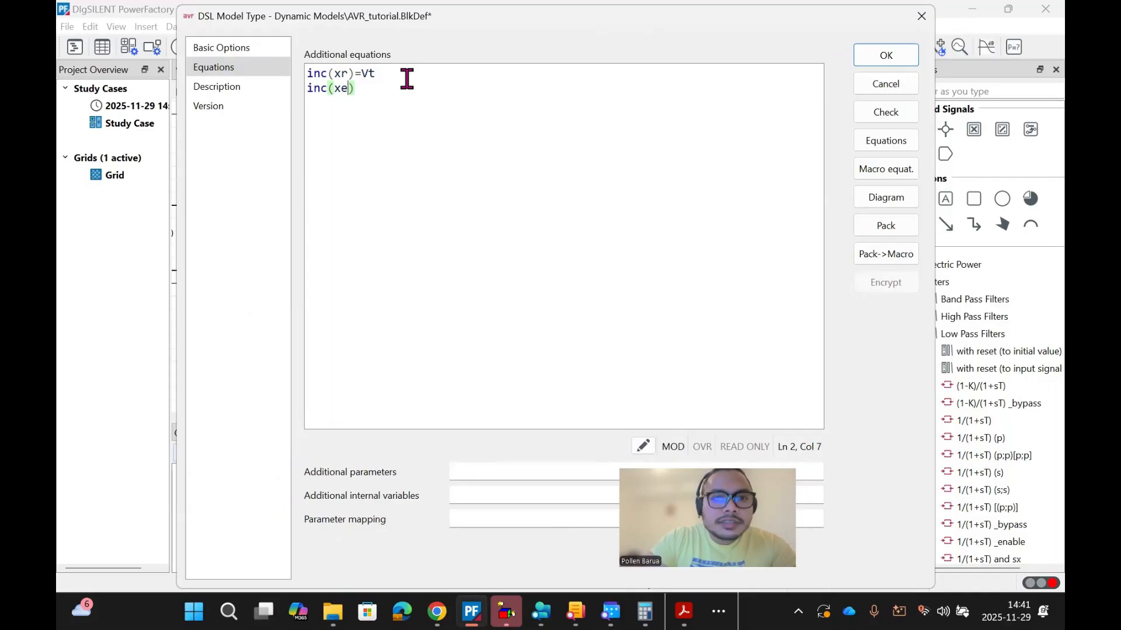
key(Right)
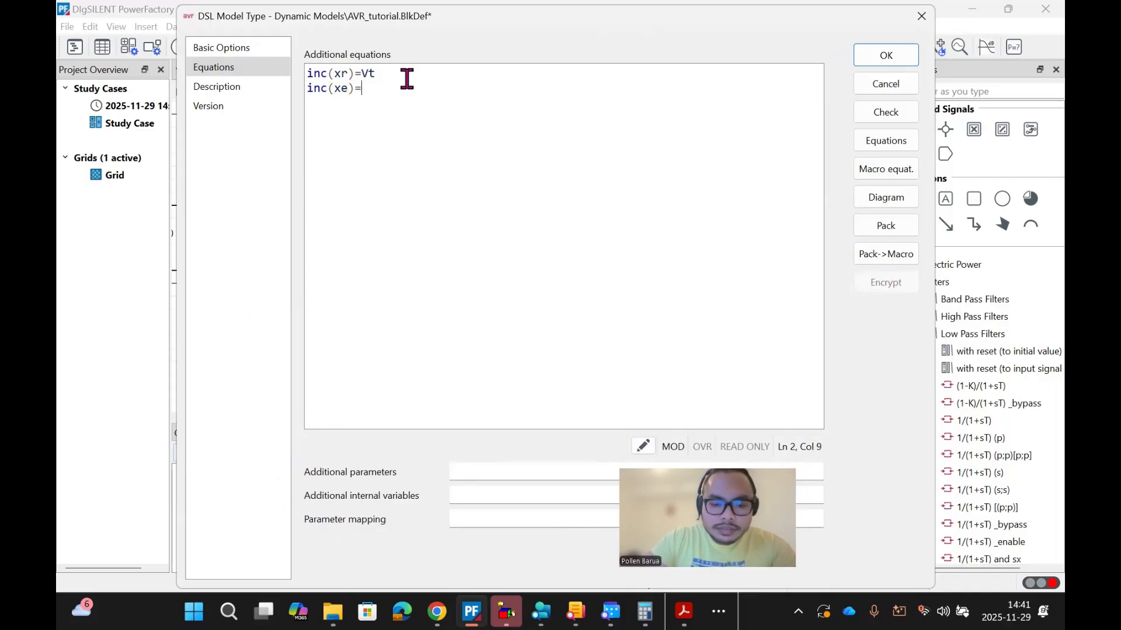
text(=Efd)
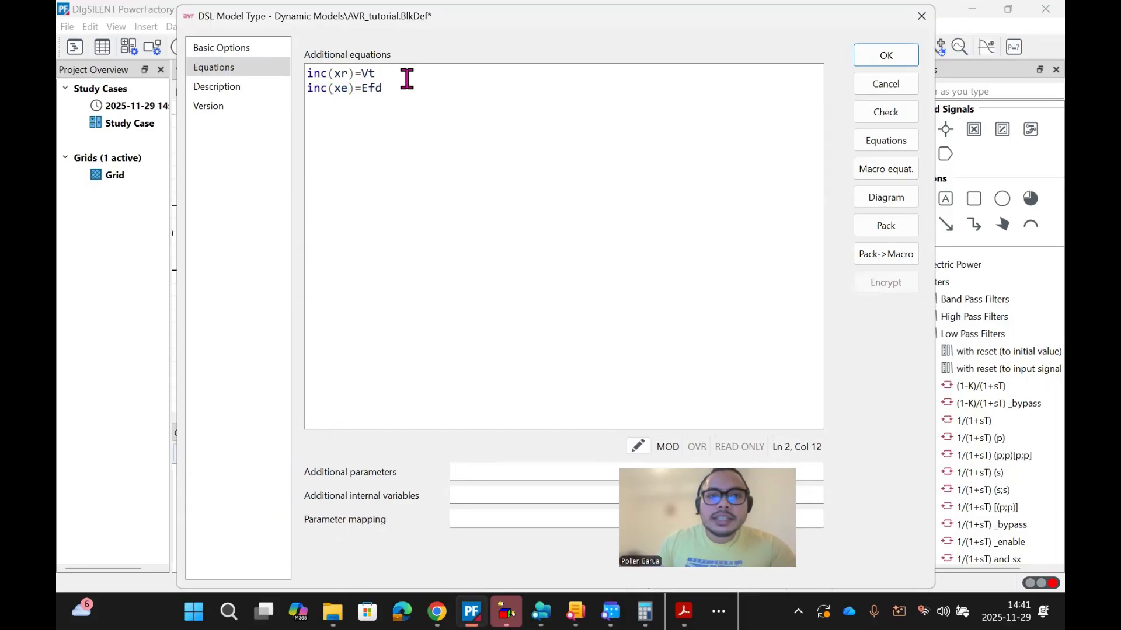
click(901, 56)
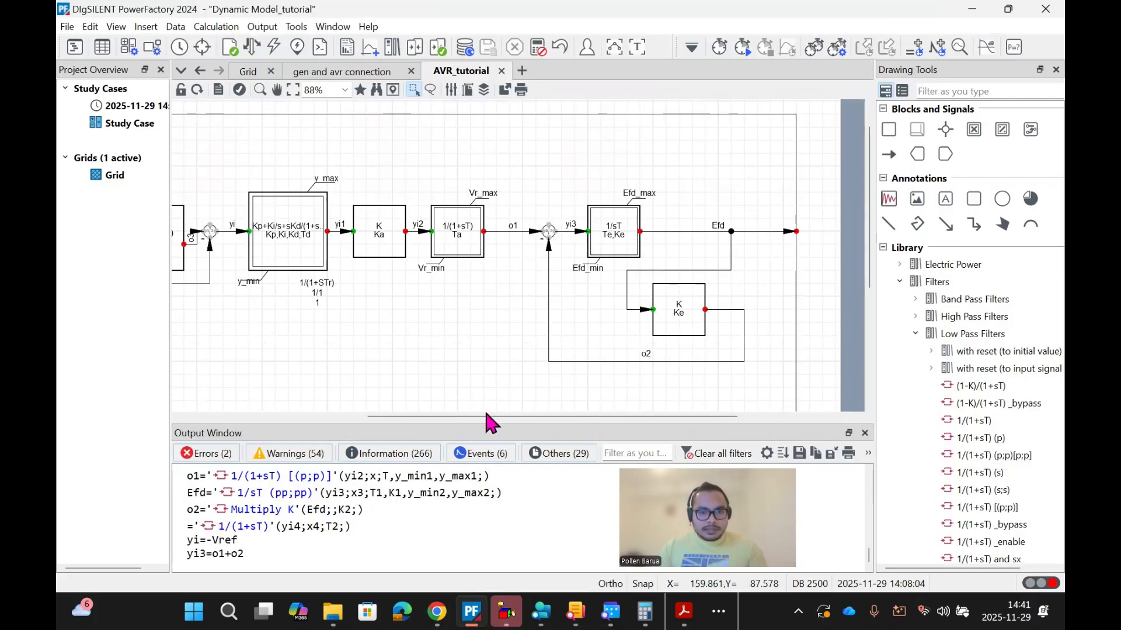
Step: Check the settings of the first-order lag block Ta
drag(486, 416, 432, 416)
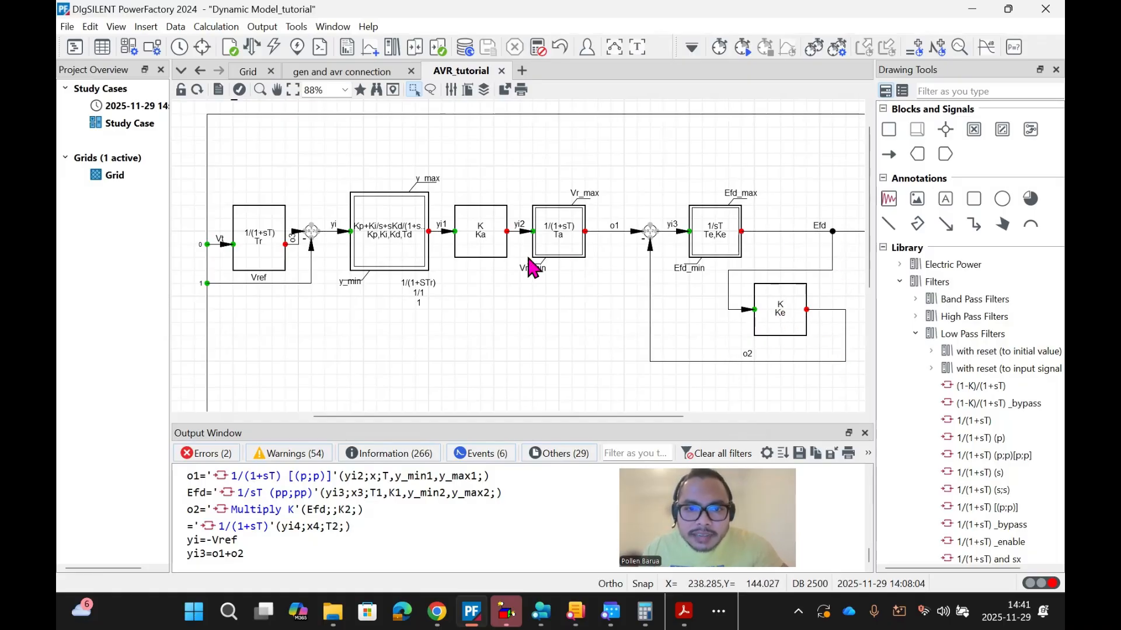
double_click(552, 247)
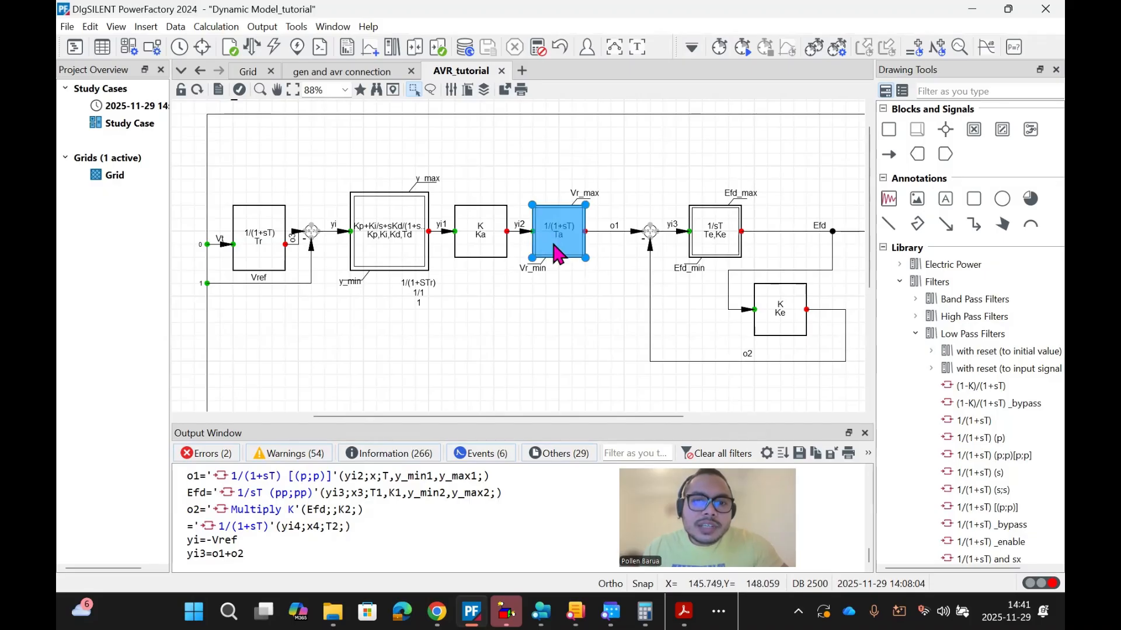
click(808, 172)
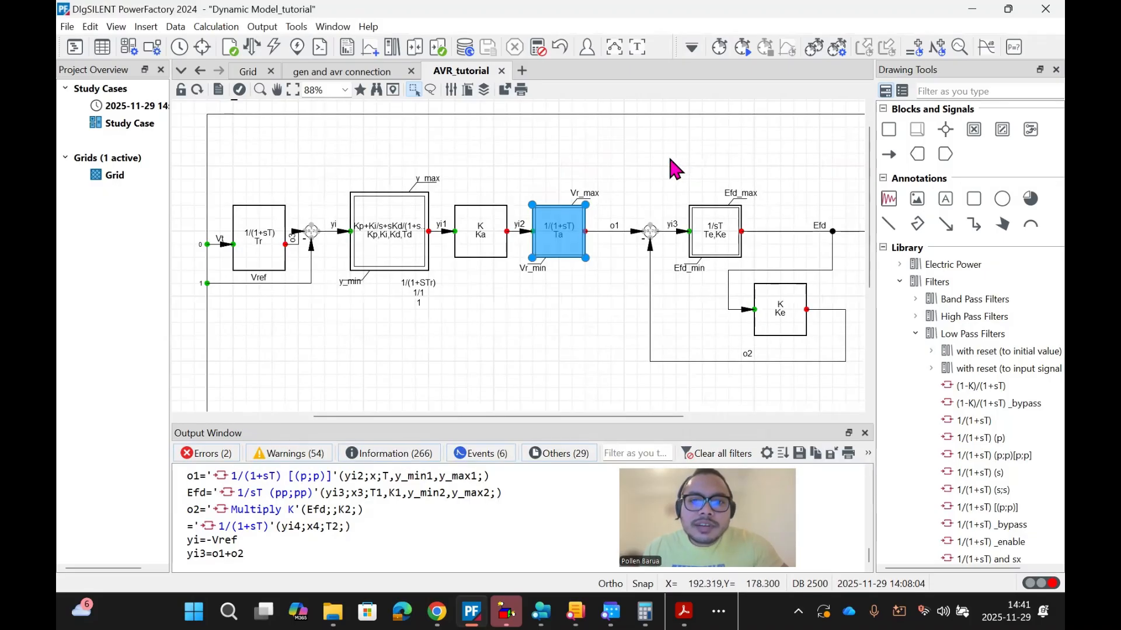
Step: Start a third initial condition line with inc(x in the AVR_tutorial model type's additional equations and apply it
double_click(670, 160)
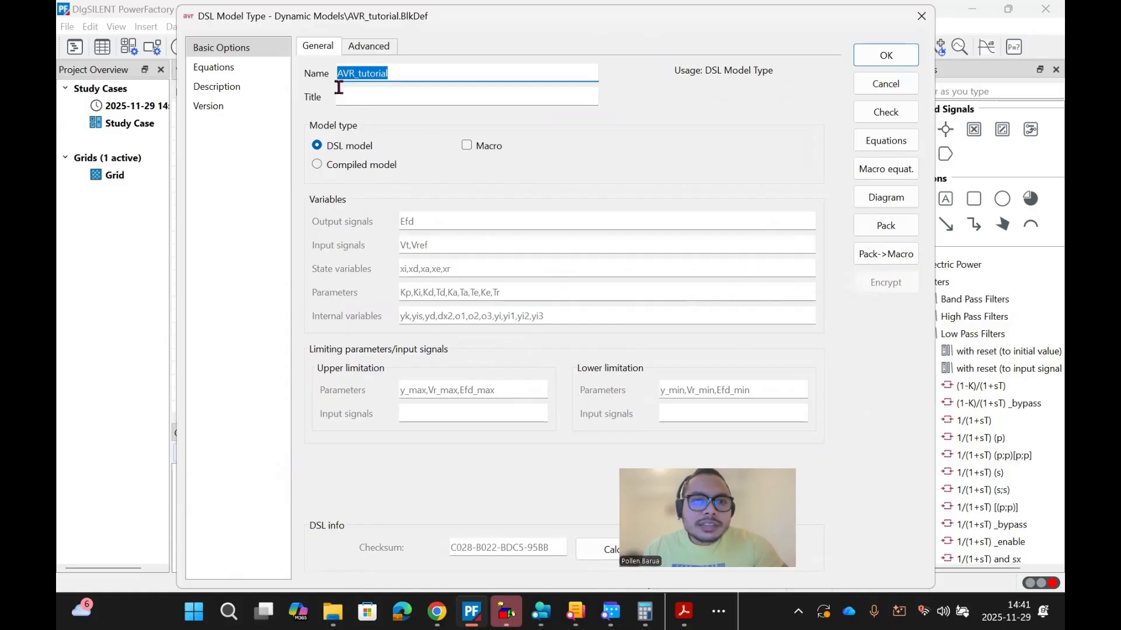
click(240, 67)
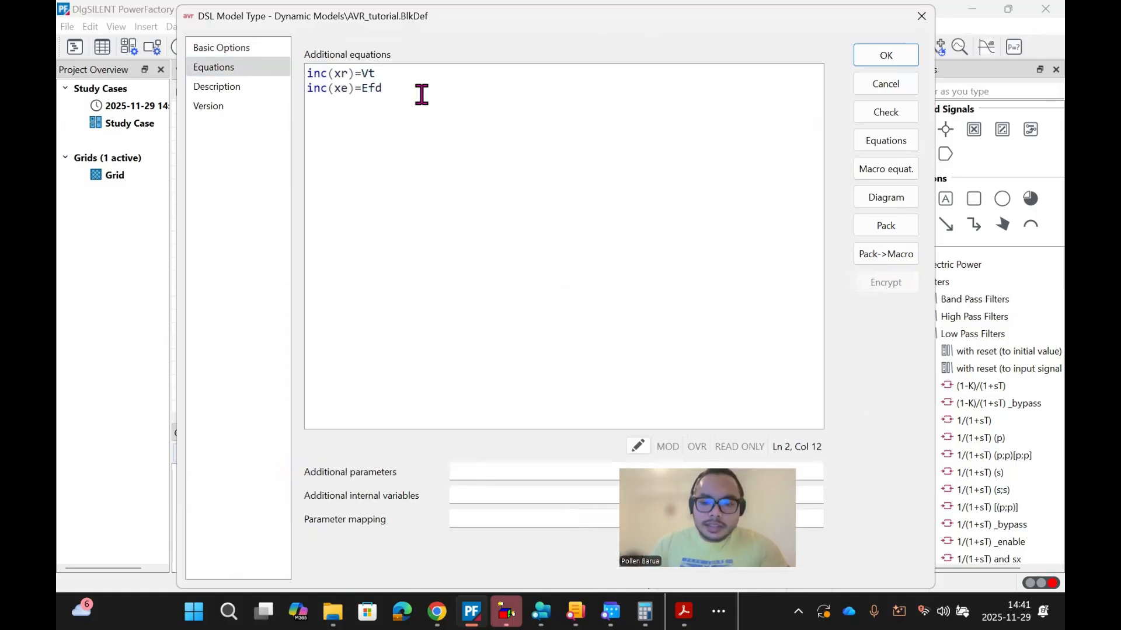
key(Return)
text(inc()
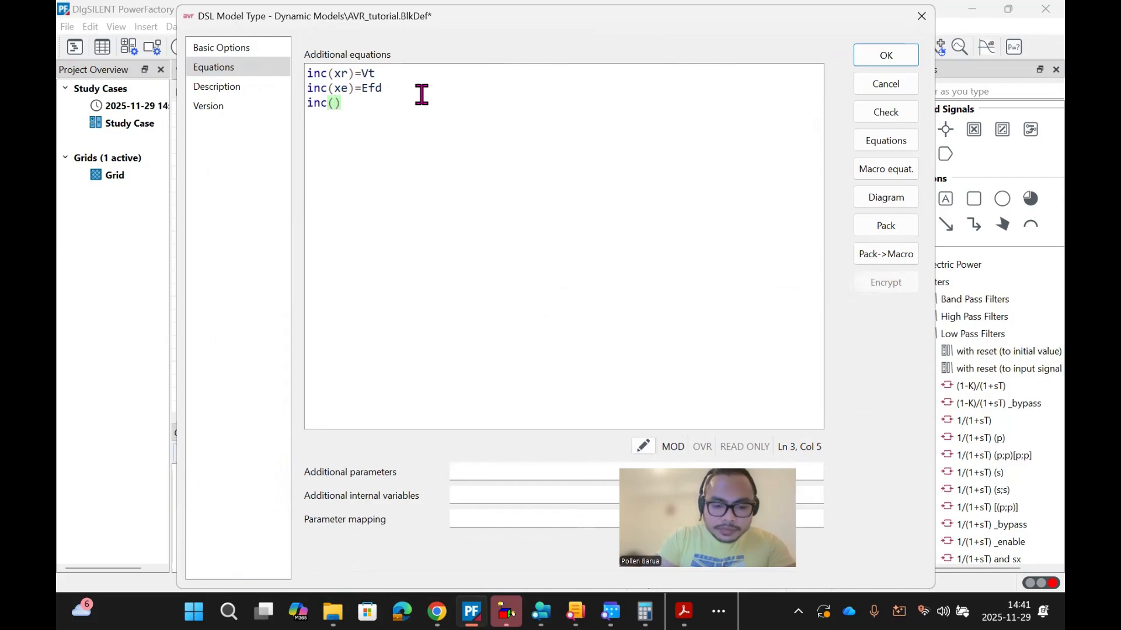
text(xe))
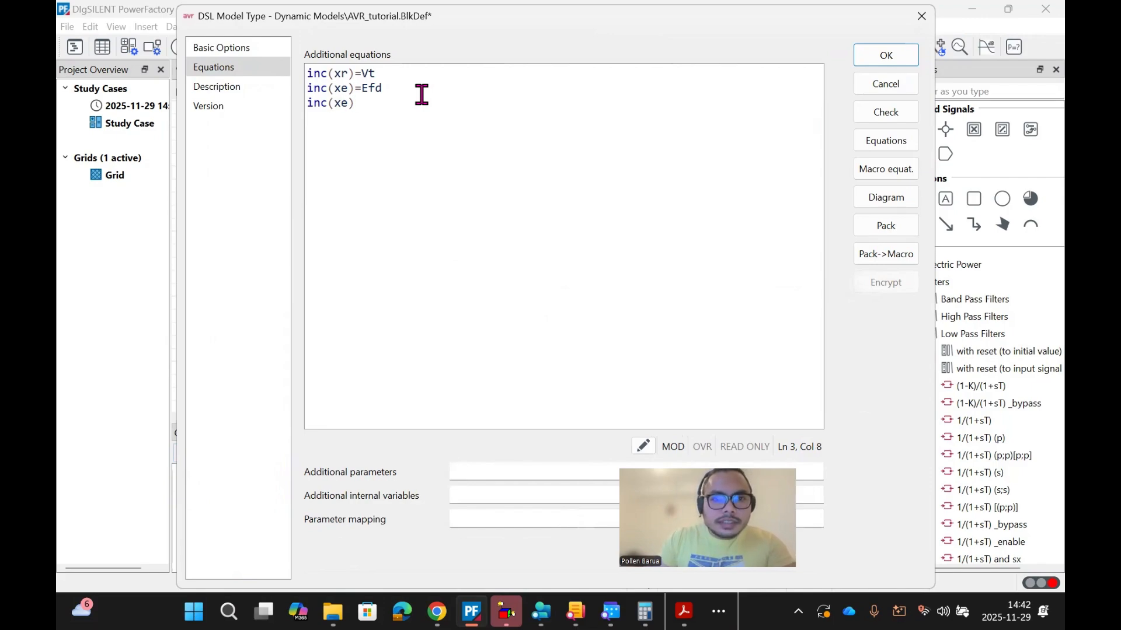
key(BackSpace)
key(BackSpace)
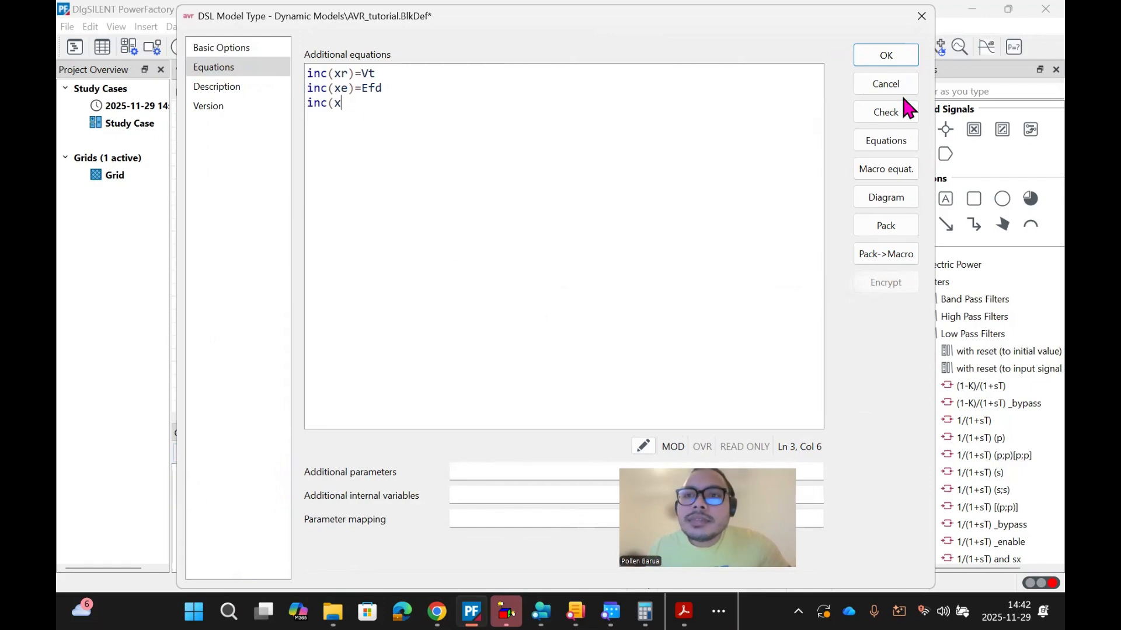
click(902, 54)
Step: Check the state variable name of lag block Ta, and complete the third additional equation as inc(xa)=Ke*Efd
double_click(564, 225)
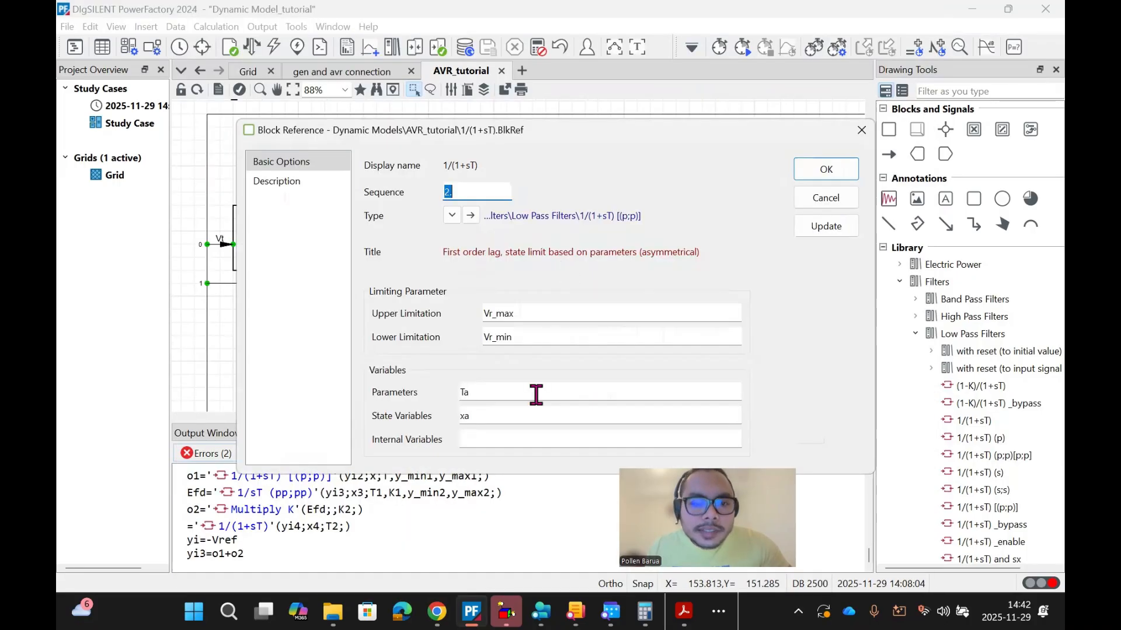
click(843, 165)
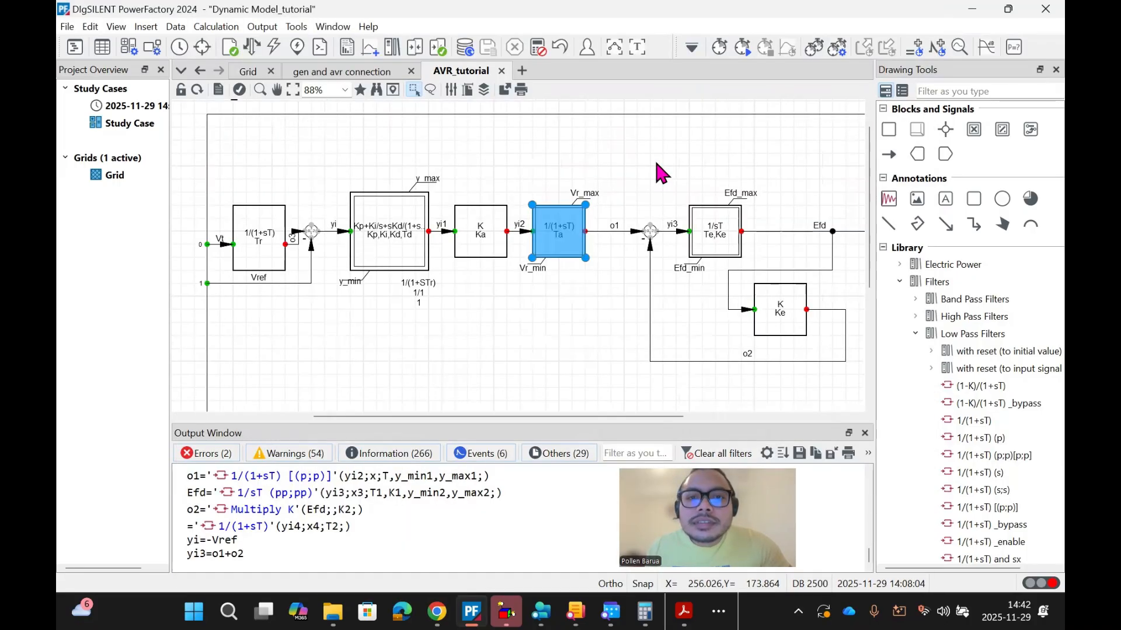
click(656, 159)
double_click(656, 157)
click(211, 68)
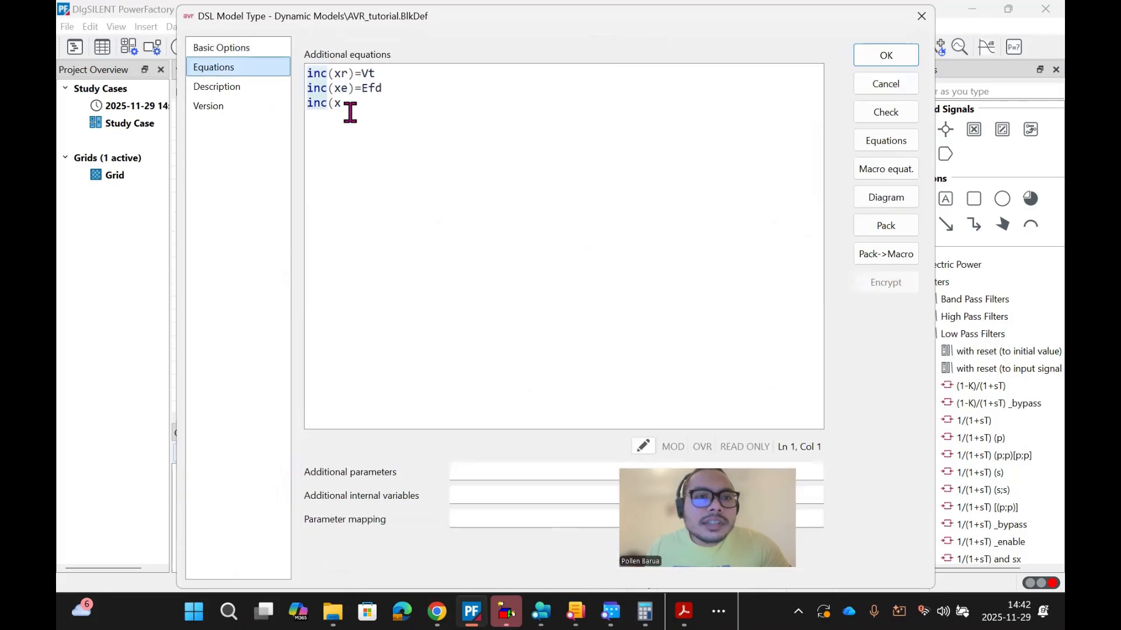
text(a))
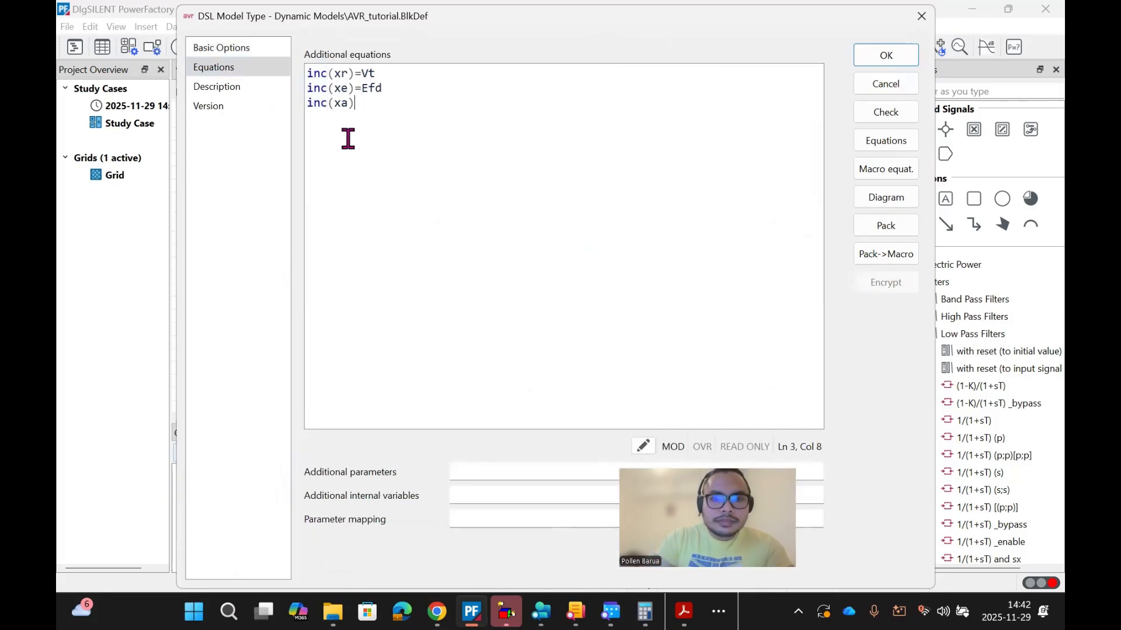
text(=)
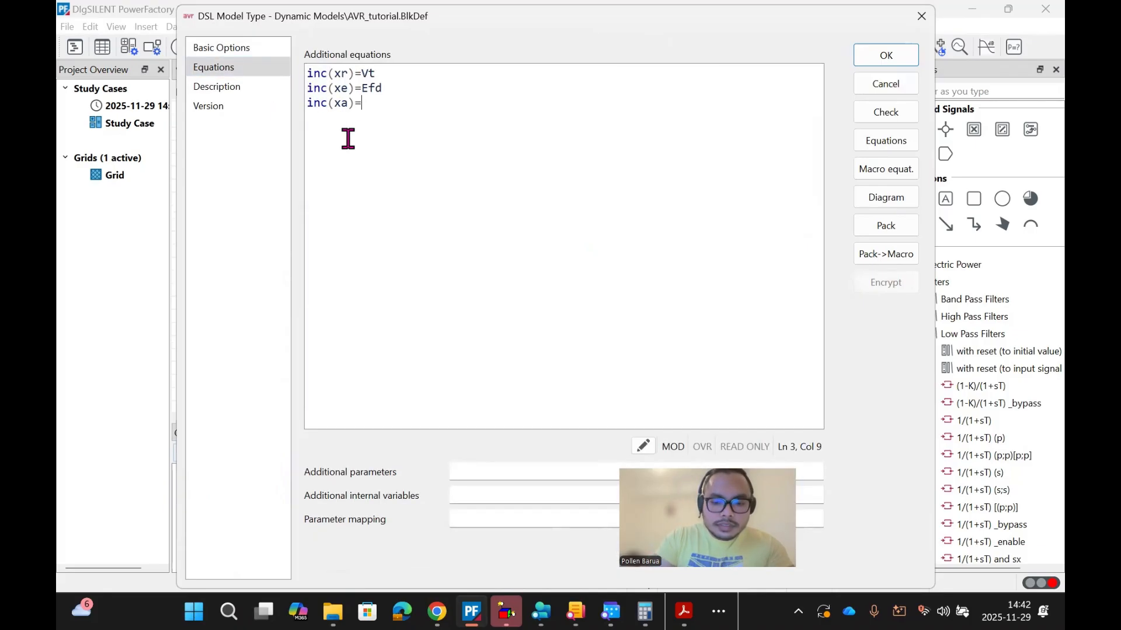
text(Ke)
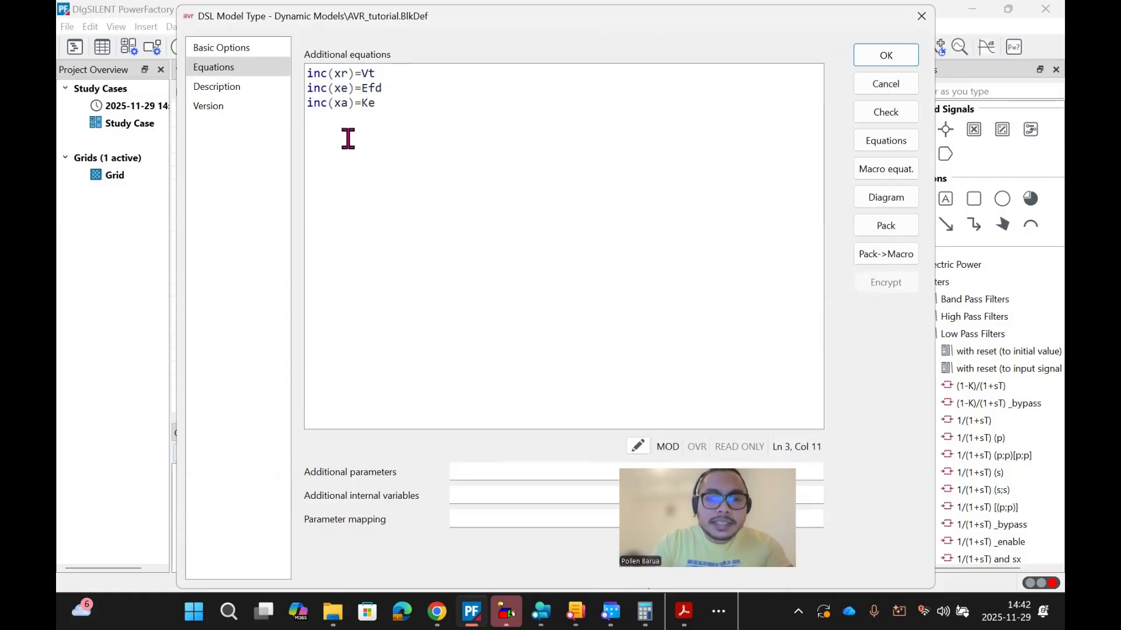
text(*Efd)
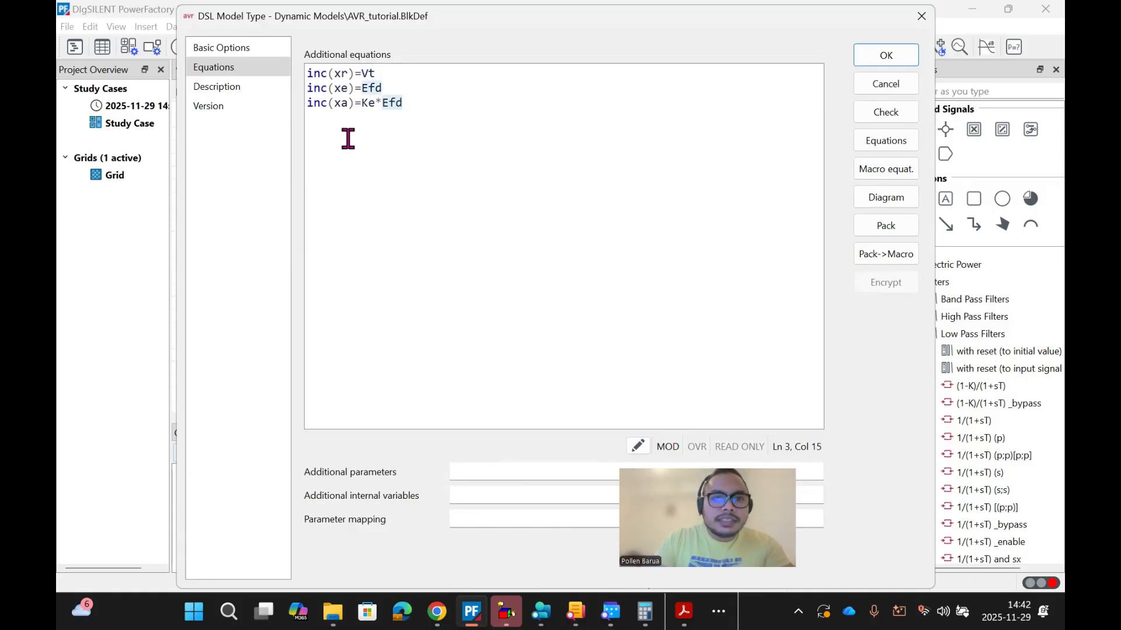
click(870, 54)
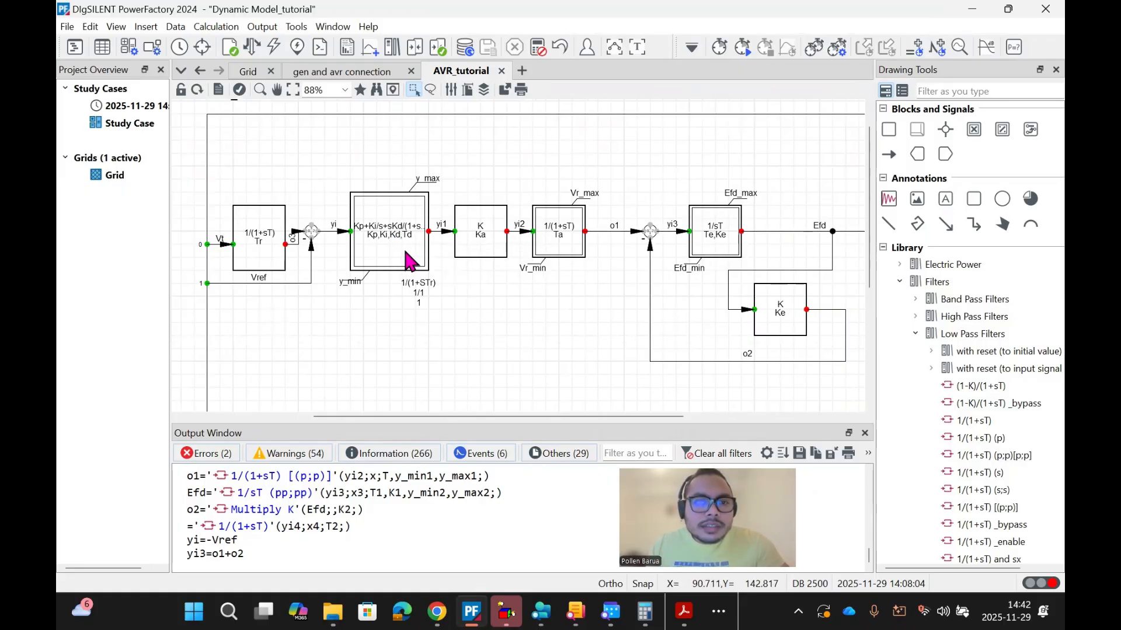
Step: Review the limits, parameters and state variables of the PID controller block and the lag block Ta
double_click(410, 263)
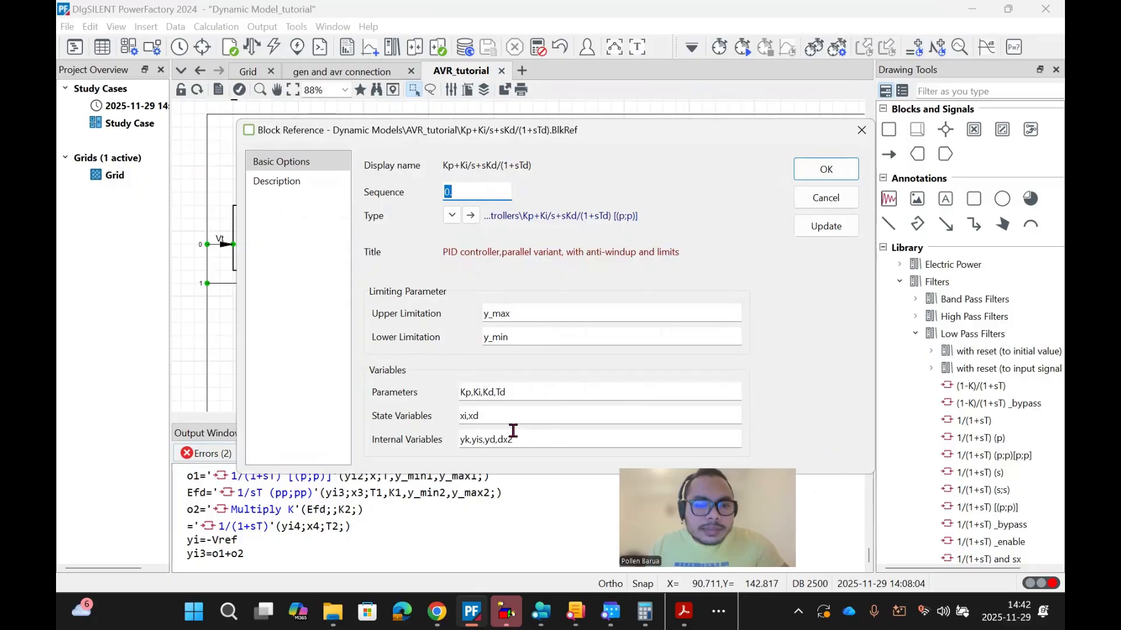
click(836, 169)
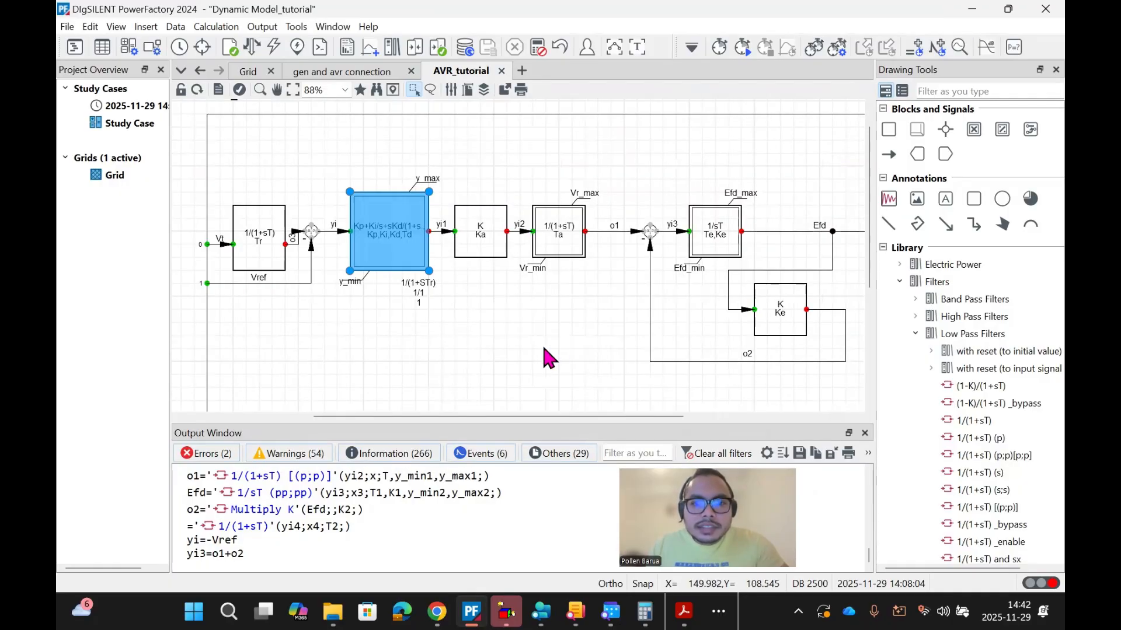
click(543, 343)
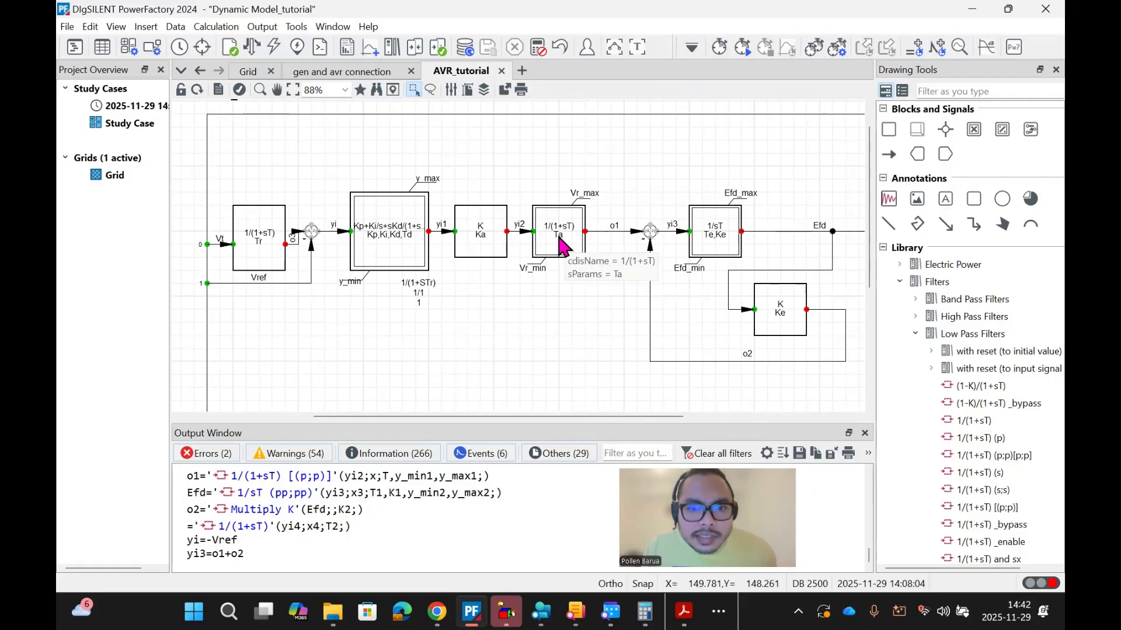
double_click(561, 250)
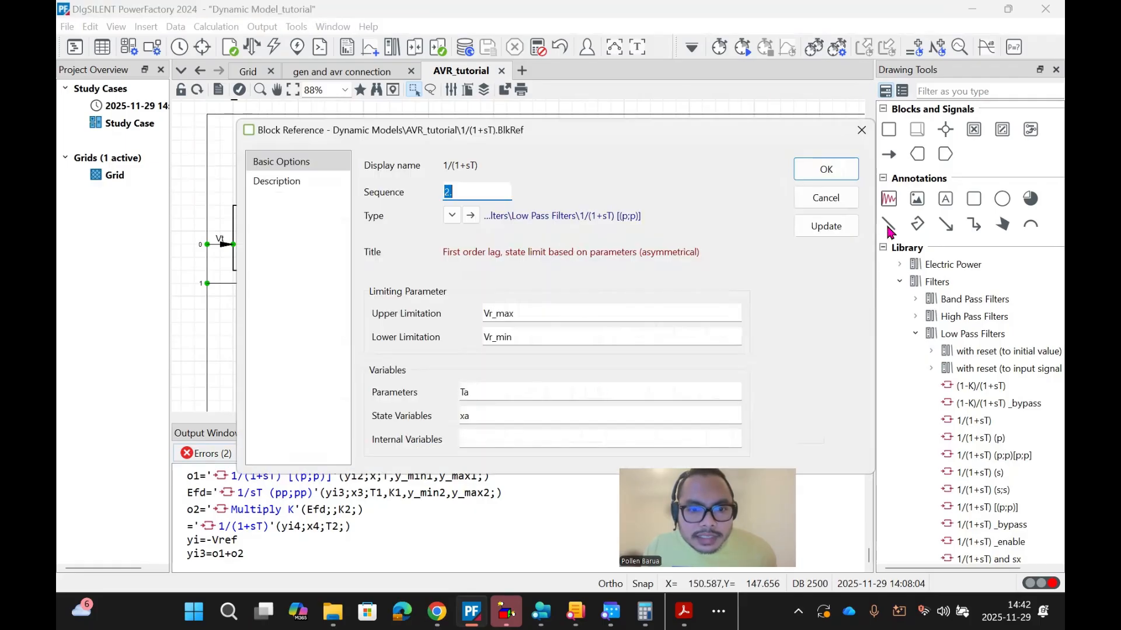
click(862, 130)
click(579, 282)
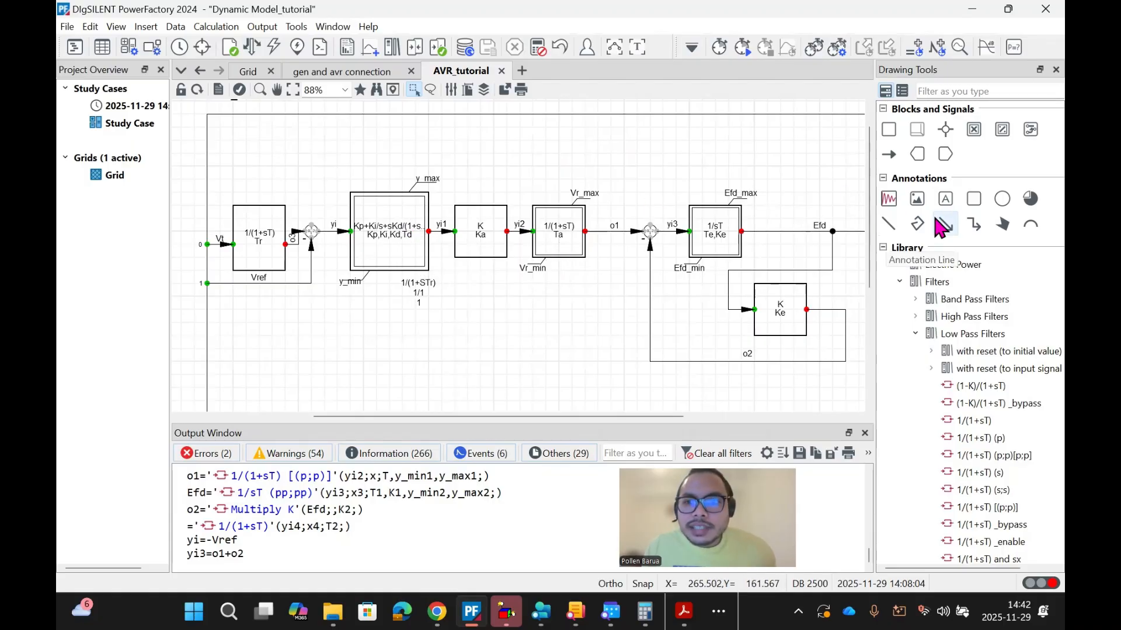
Step: Draft a text annotation above the o1 summing point that reads xa=xi*ka
click(946, 199)
click(640, 172)
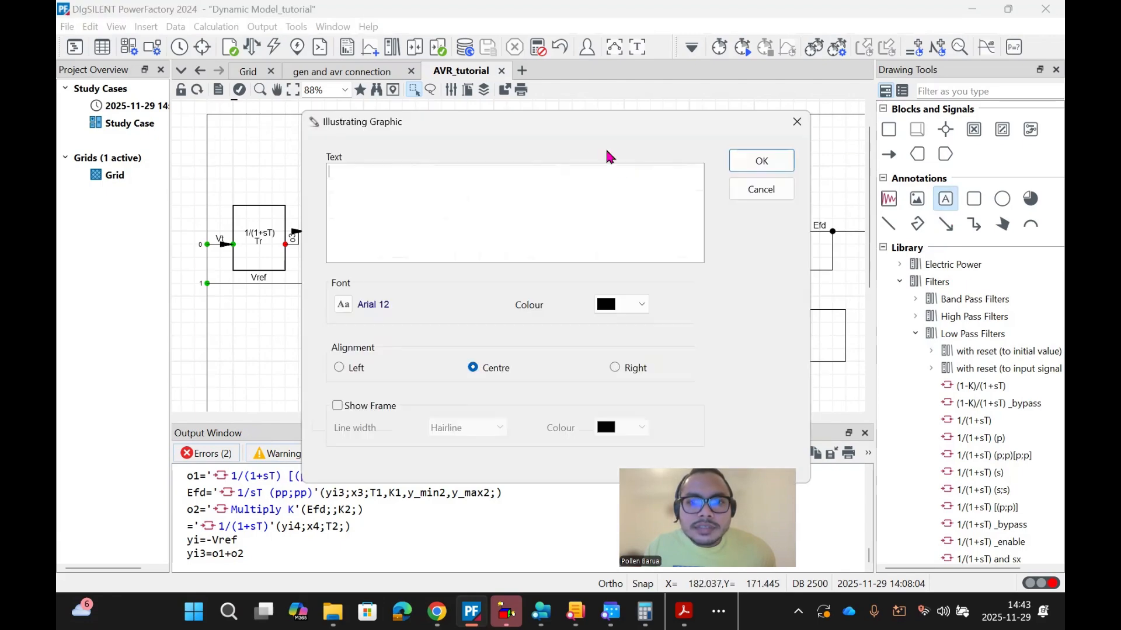
drag(601, 124, 908, 110)
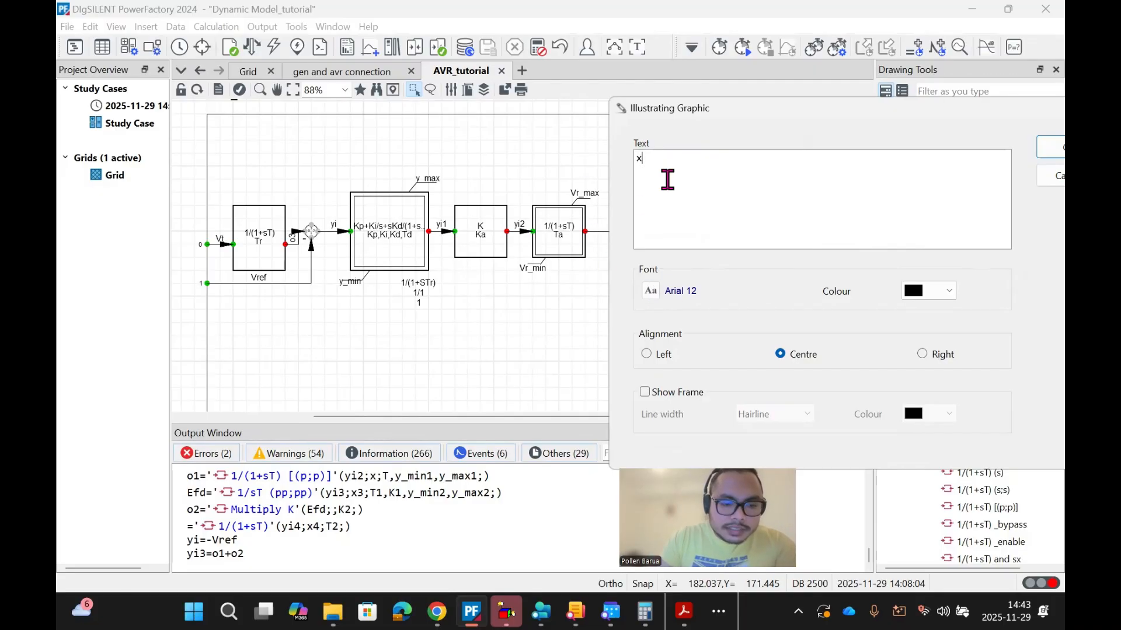
text(a)
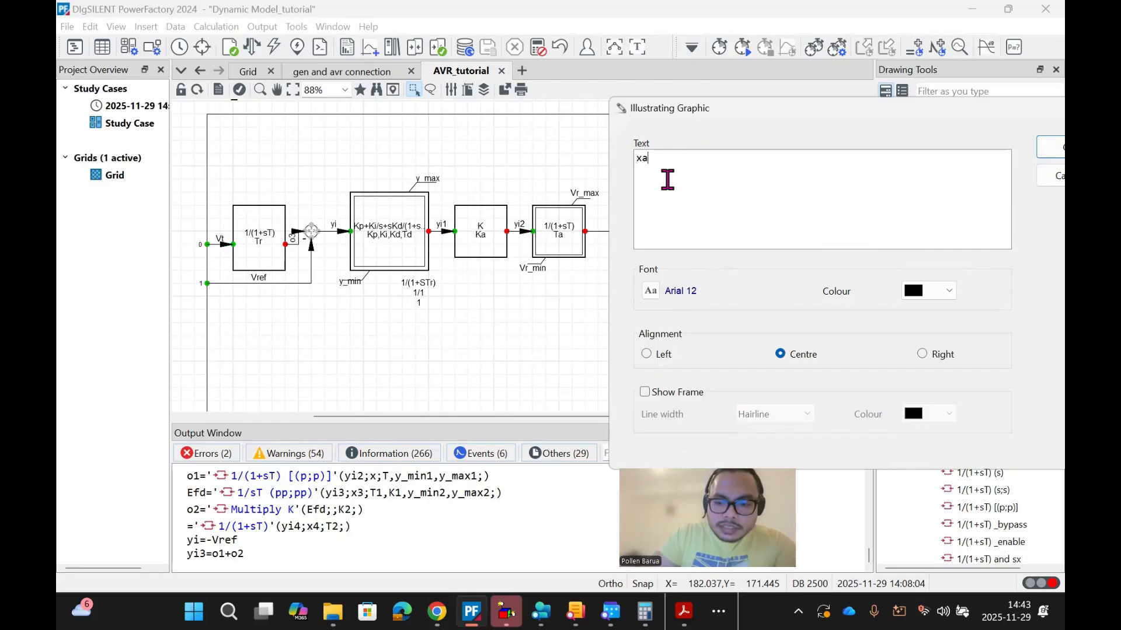
text(*)
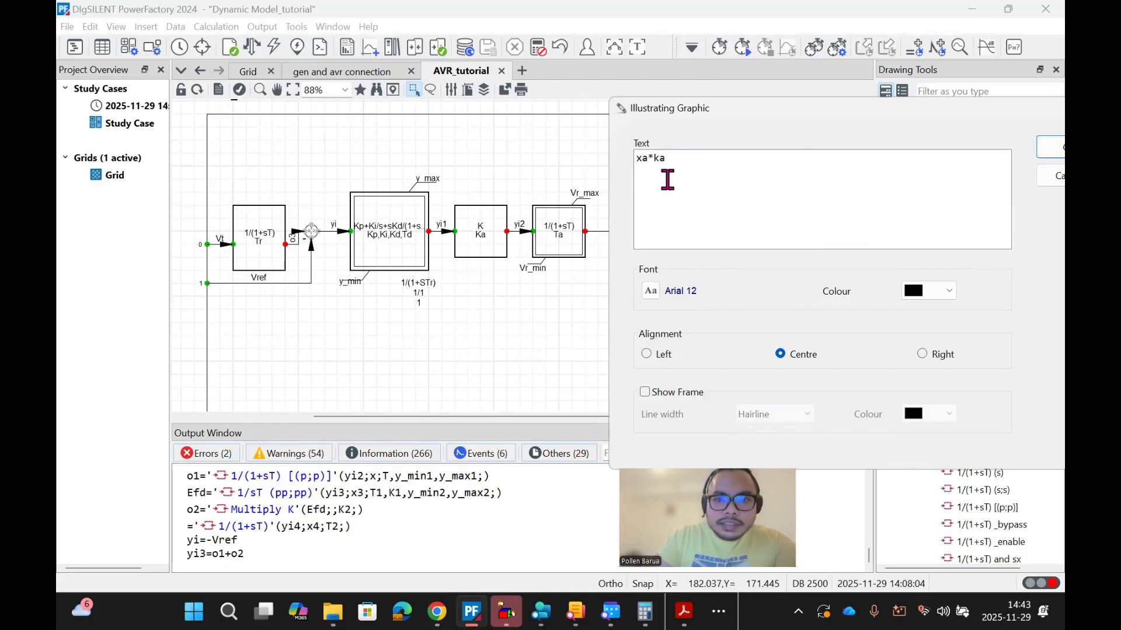
click(638, 157)
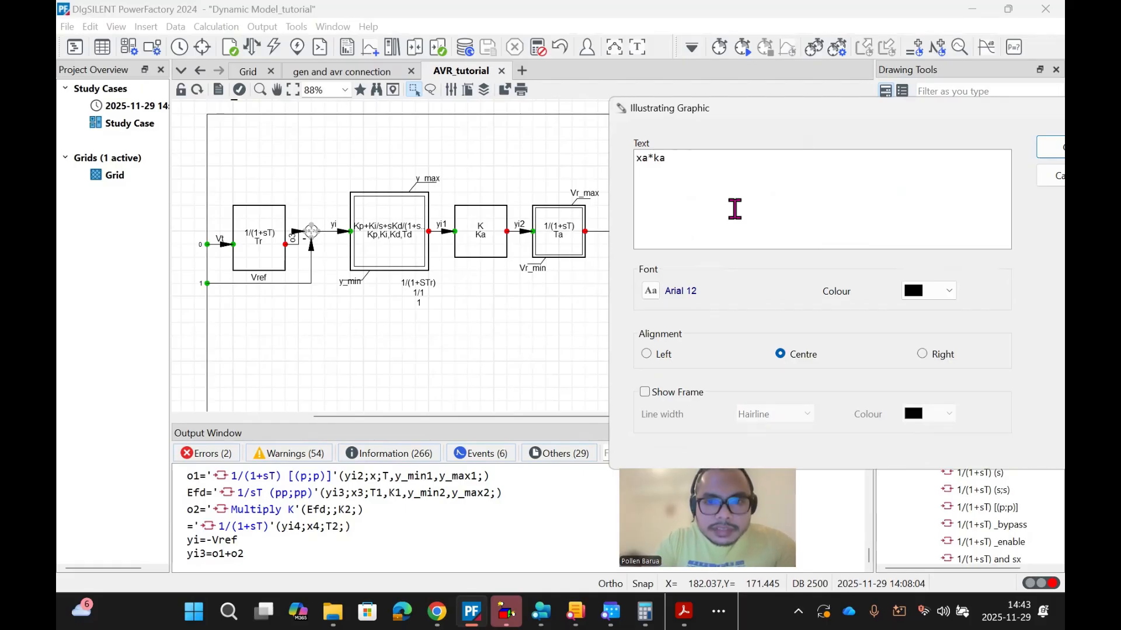
text(xi=)
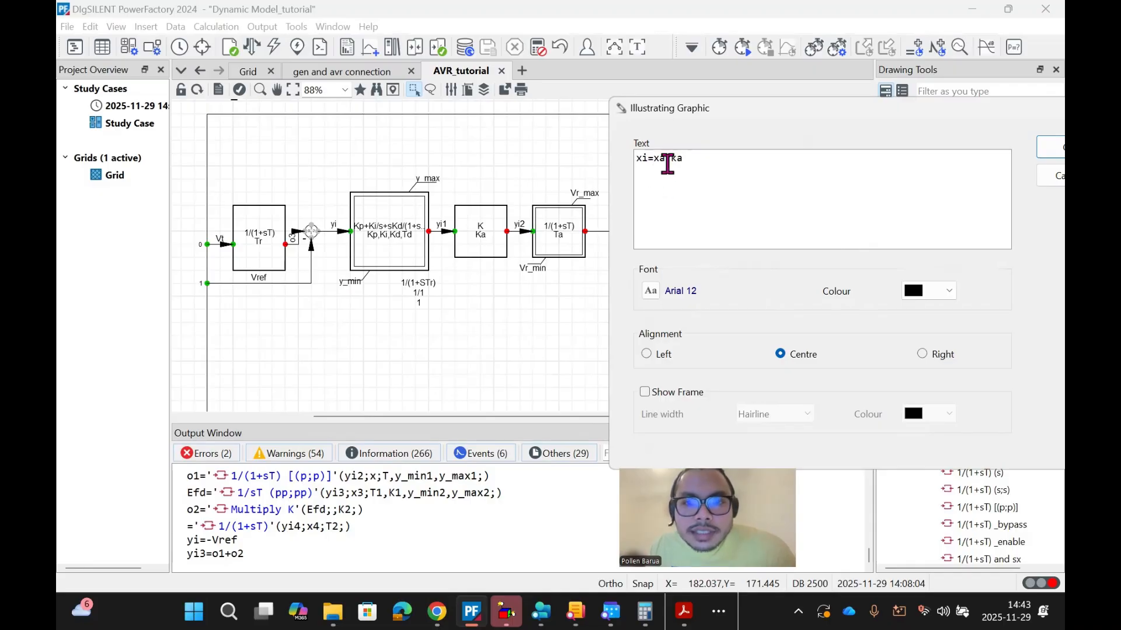
click(647, 159)
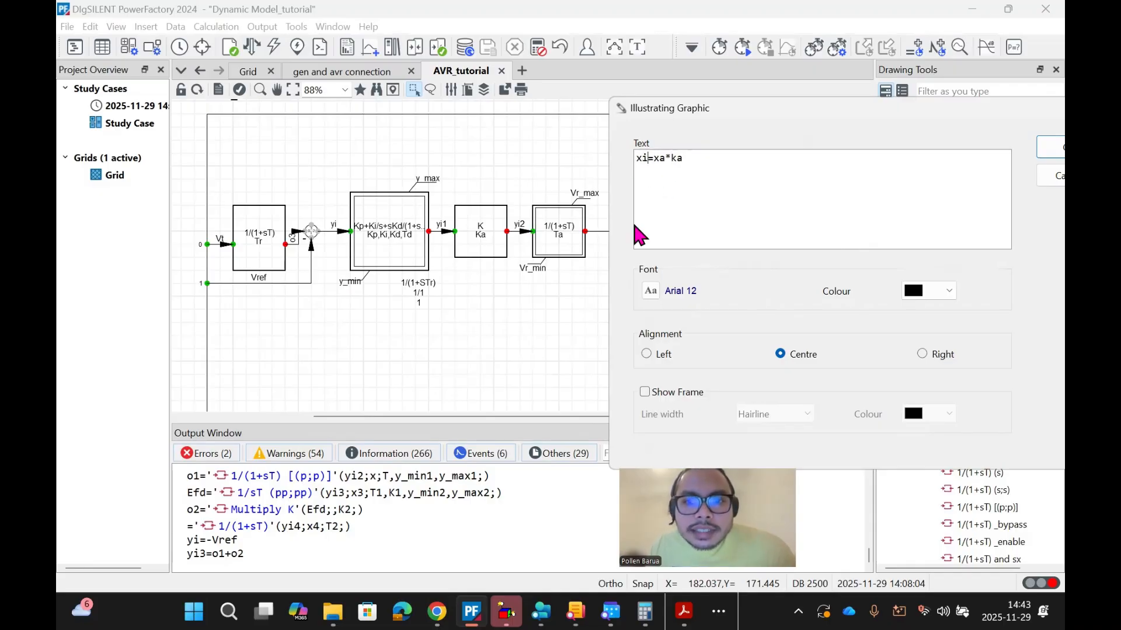
key(BackSpace)
text(a)
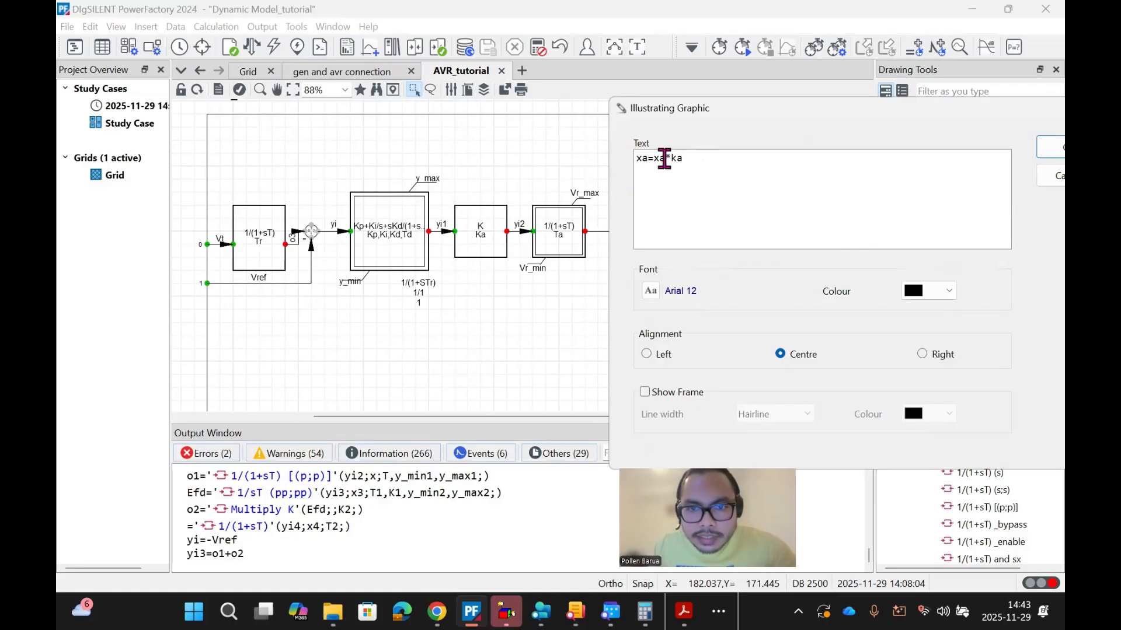
key(BackSpace)
text(i)
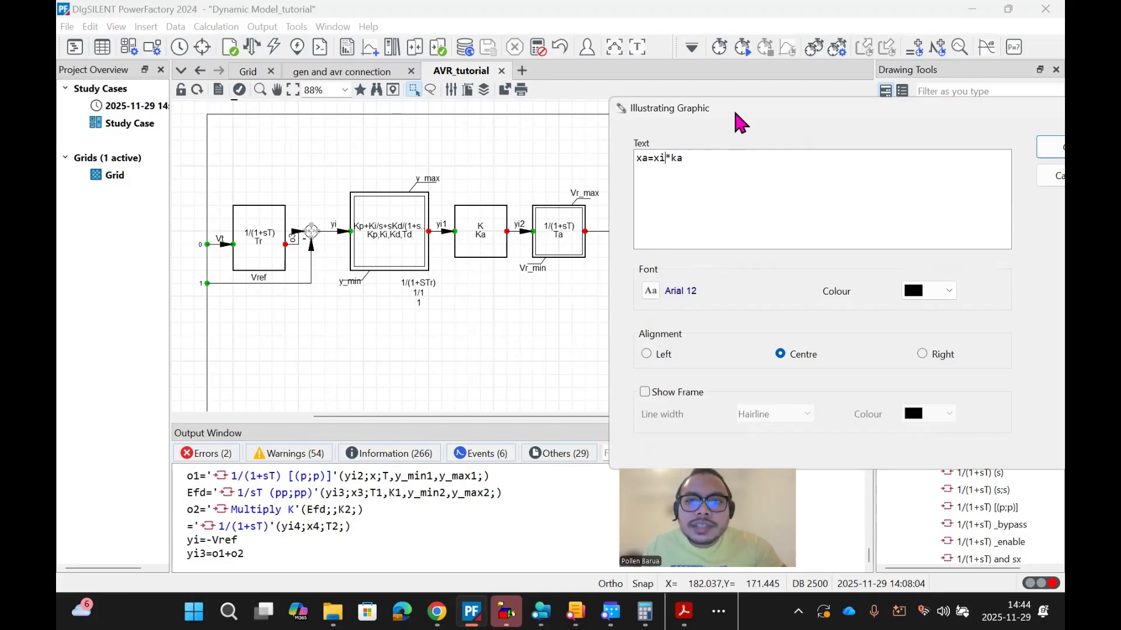
Step: Add the rearranged line xi=xa/Ka to the annotation draft and capitalise the gain as Ka in the first line
drag(734, 112, 759, 181)
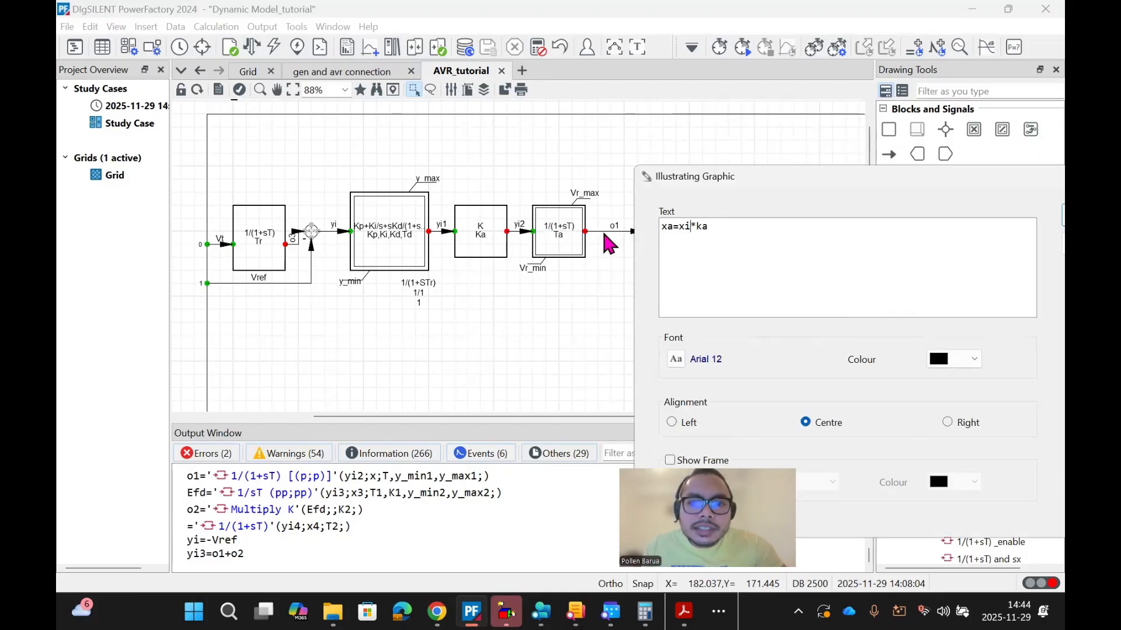
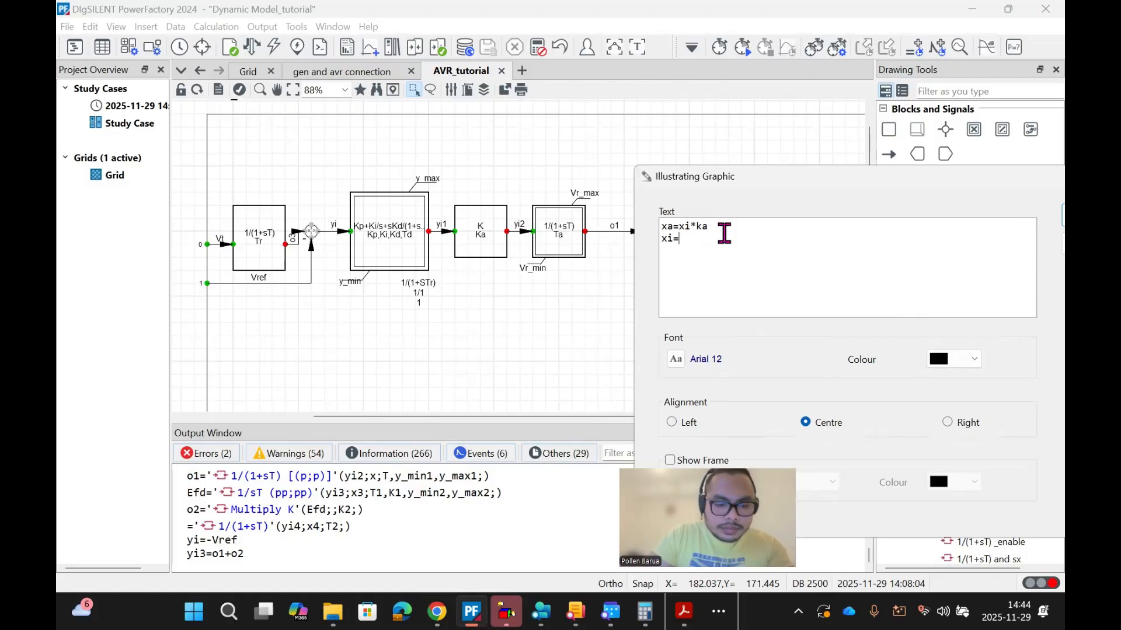
text(xa/)
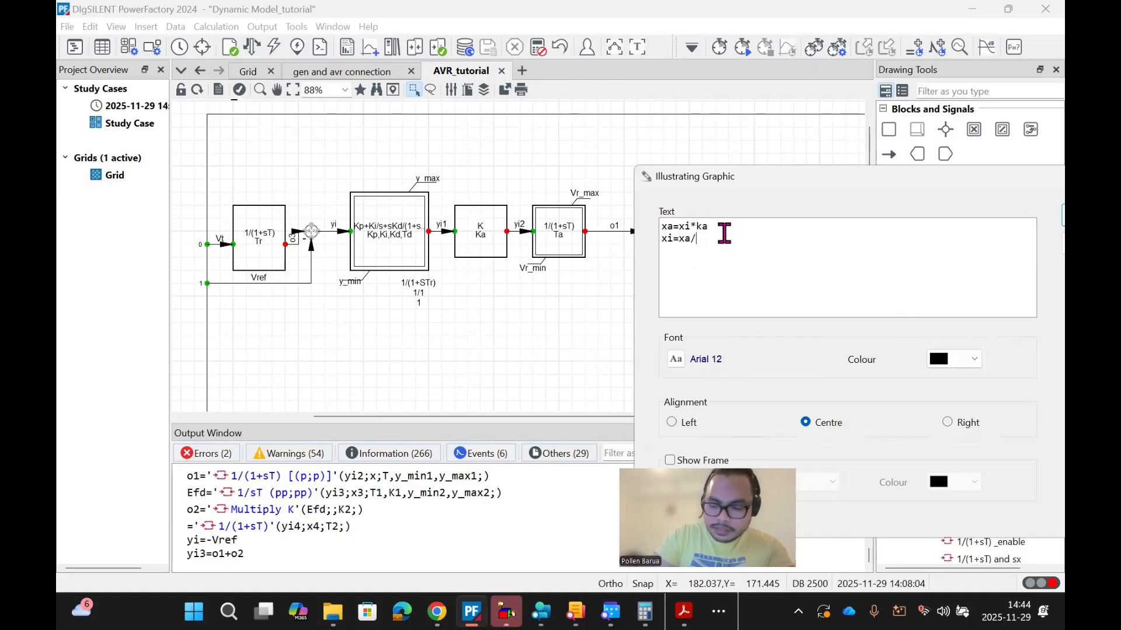
text(k)
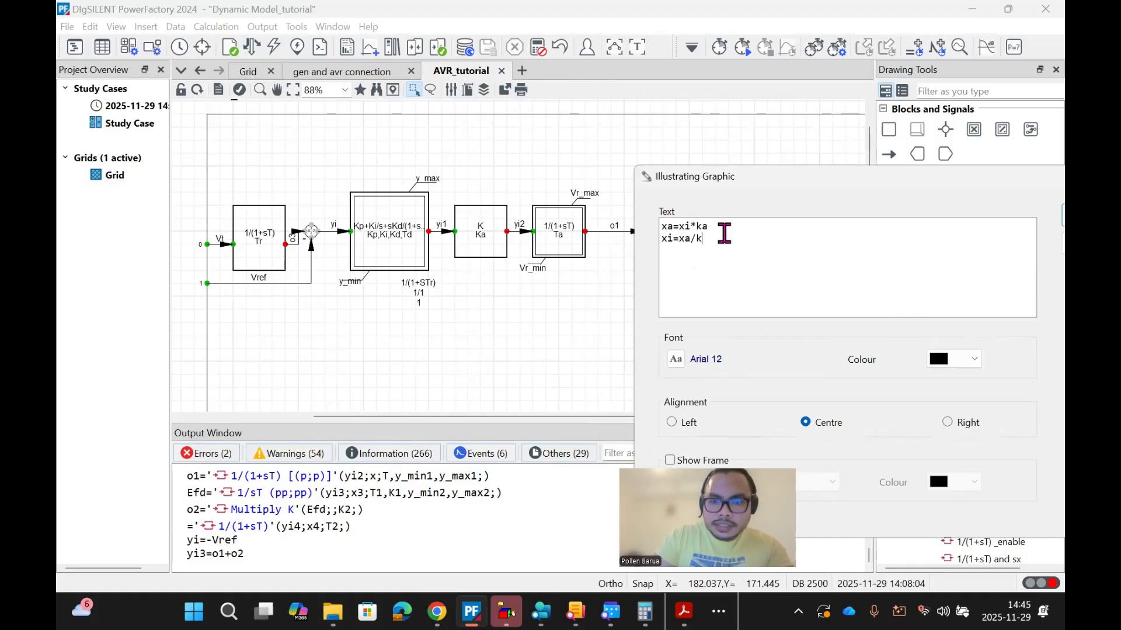
text(a)
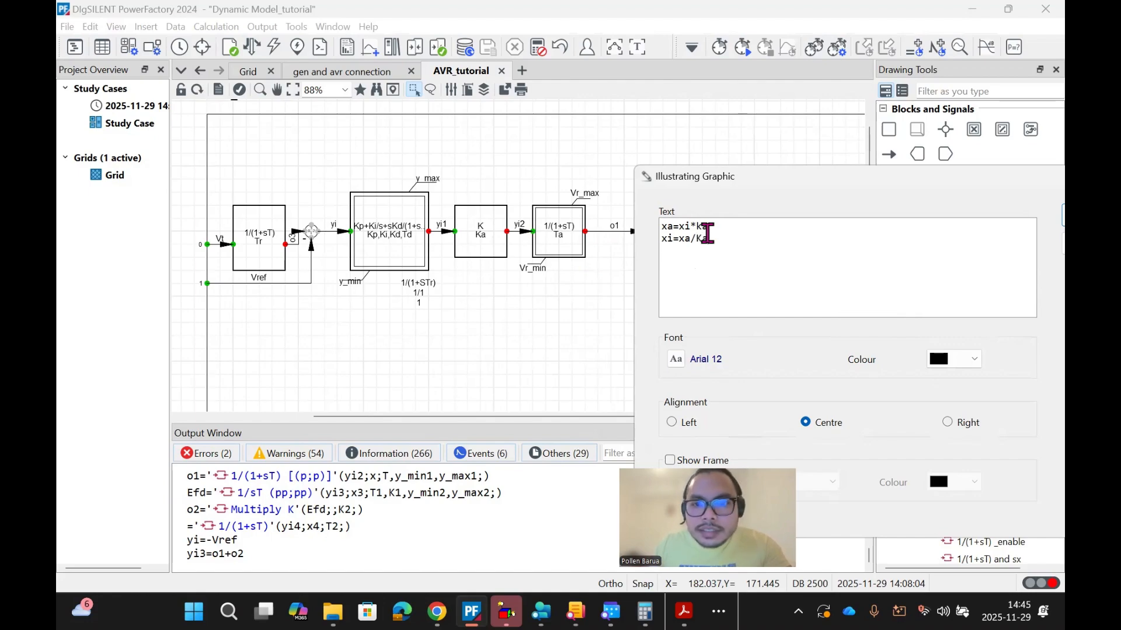
click(704, 226)
key(BackSpace)
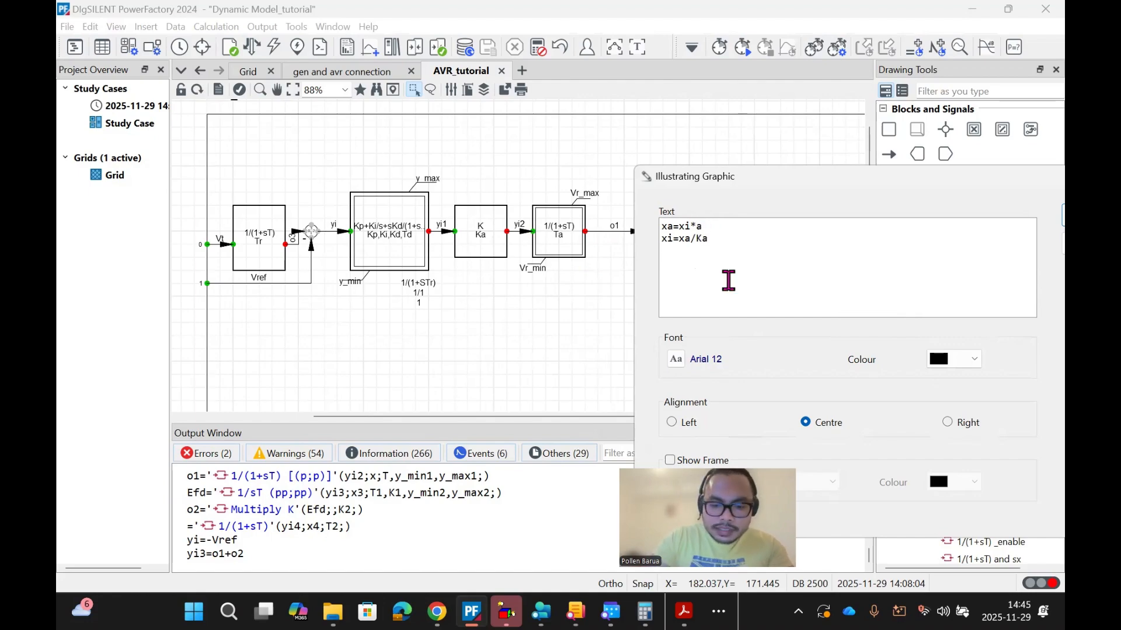
text(K)
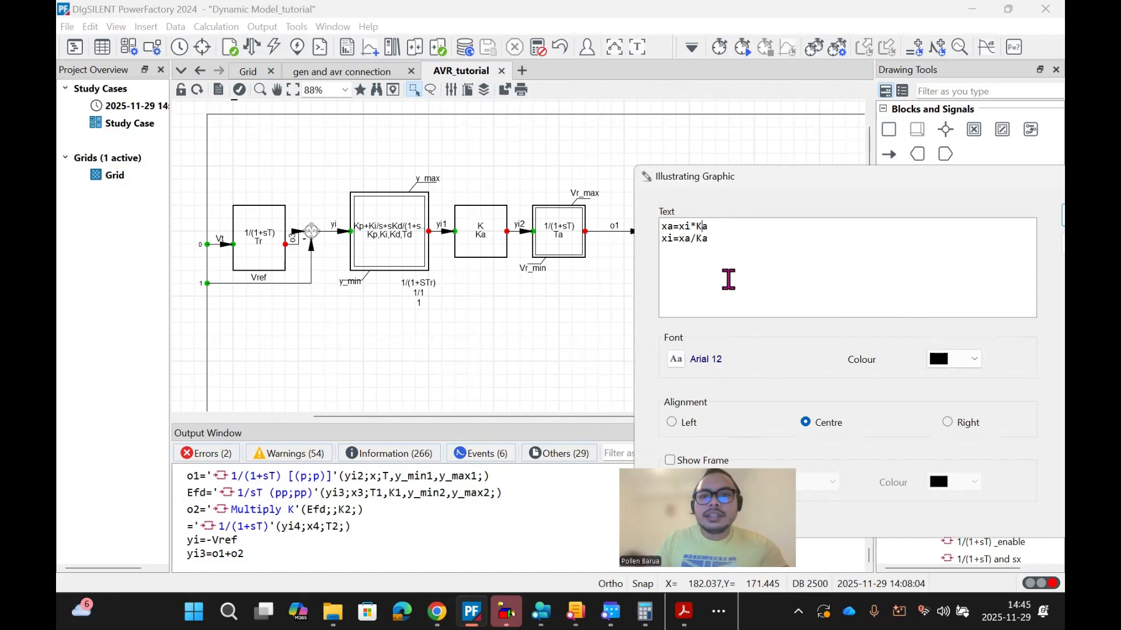
Step: Select the xi=xa/Ka line, then leave the annotation draft and dismiss the new empty text annotation
click(710, 239)
shift+click(659, 242)
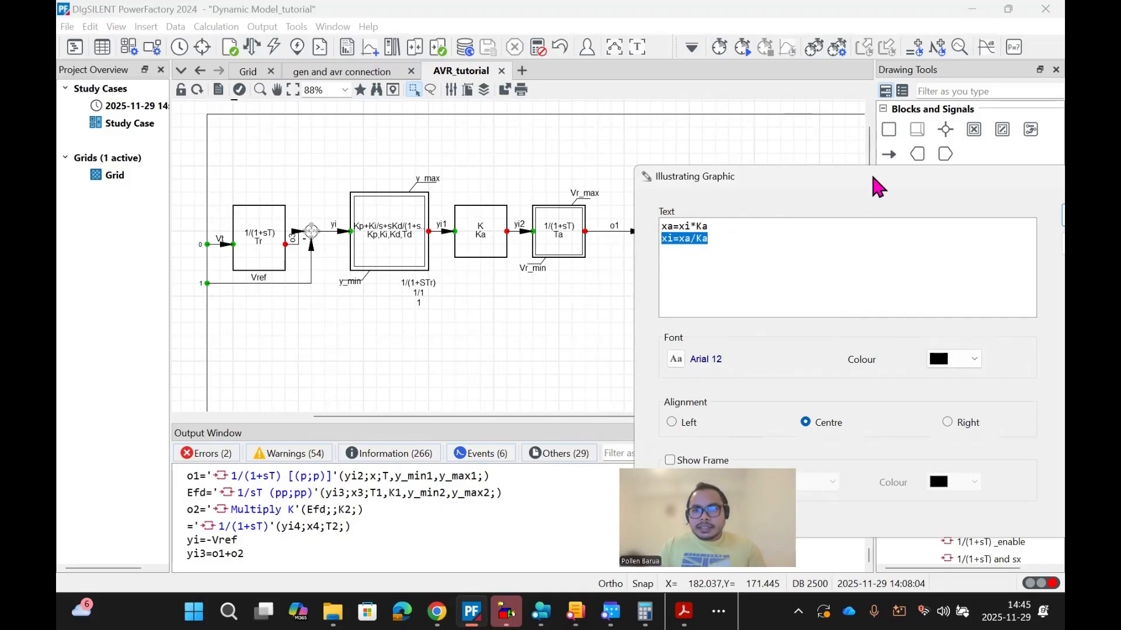
drag(873, 177, 761, 175)
click(981, 210)
click(623, 138)
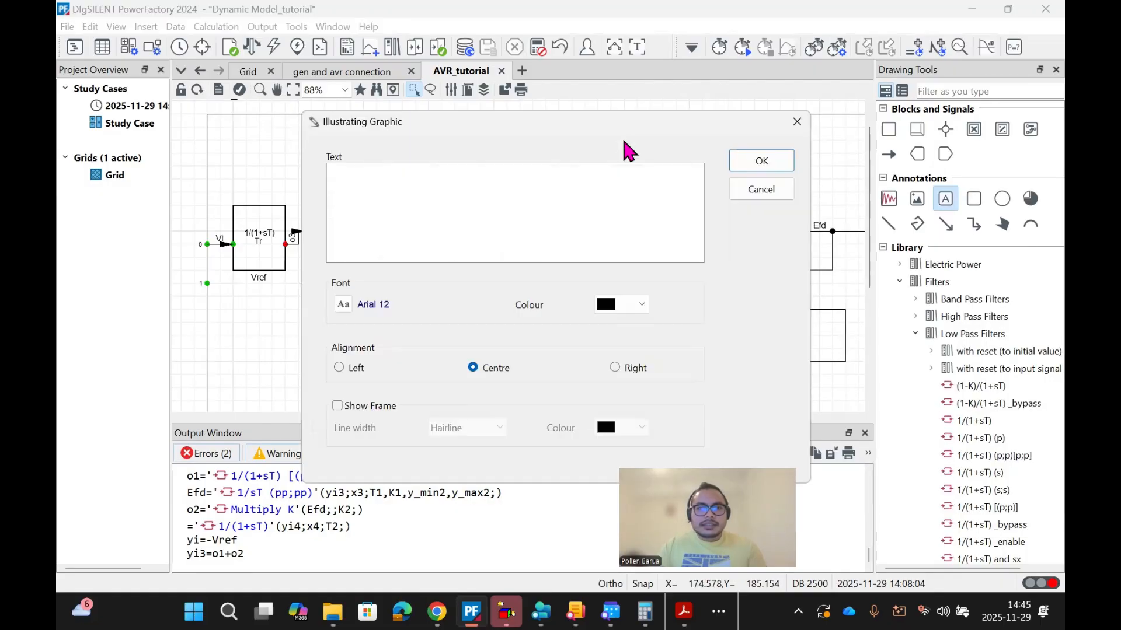
click(797, 122)
Step: Add the initial condition inc(xi)=xa/Ka as the fourth additional equation of the AVR_tutorial model type and apply it
double_click(655, 159)
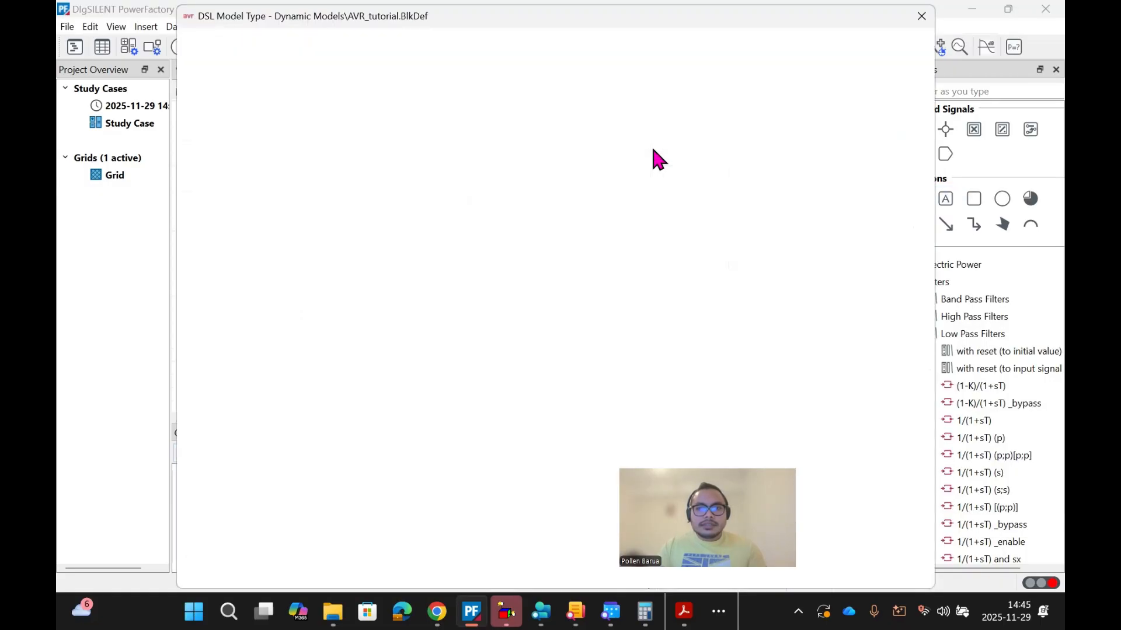
click(227, 68)
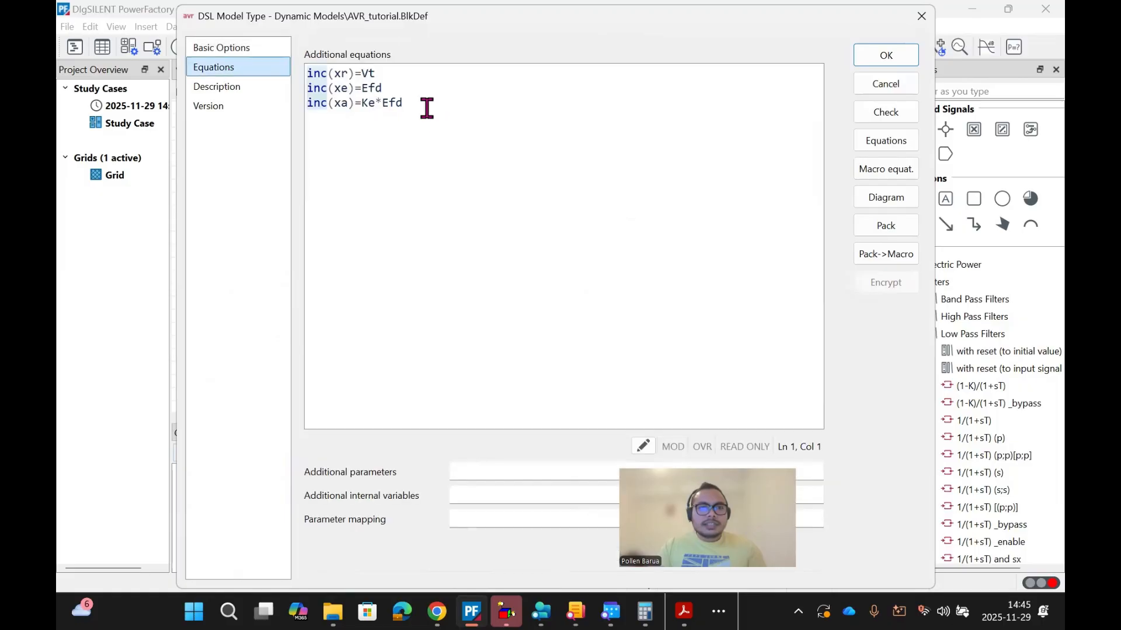
key(Return)
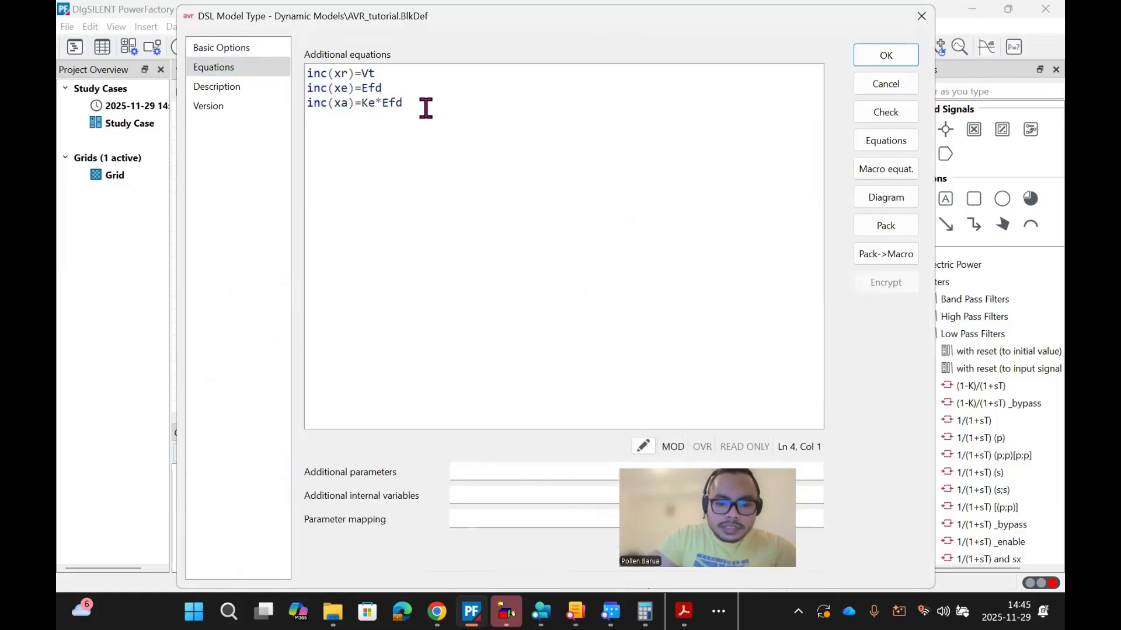
text(inc()
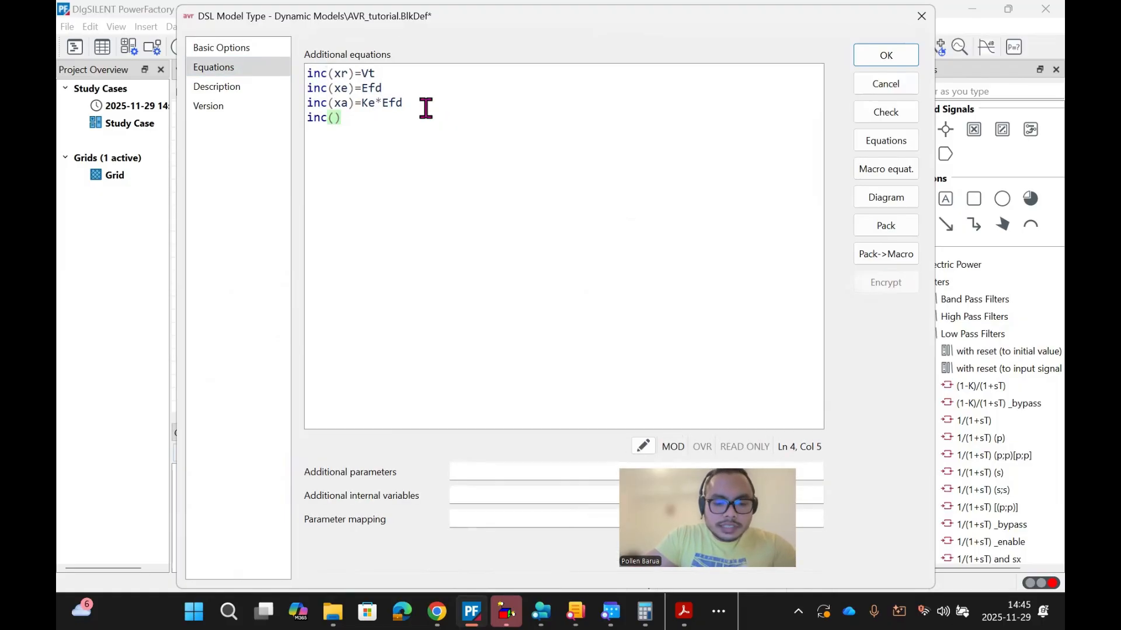
text(x)
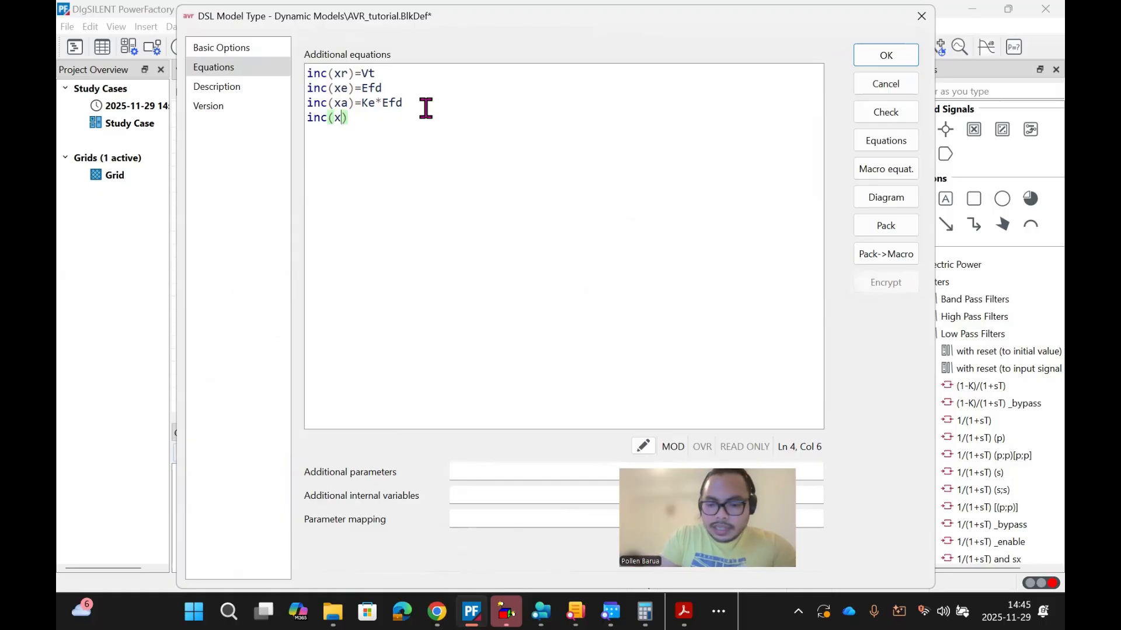
text(i)
key(Right)
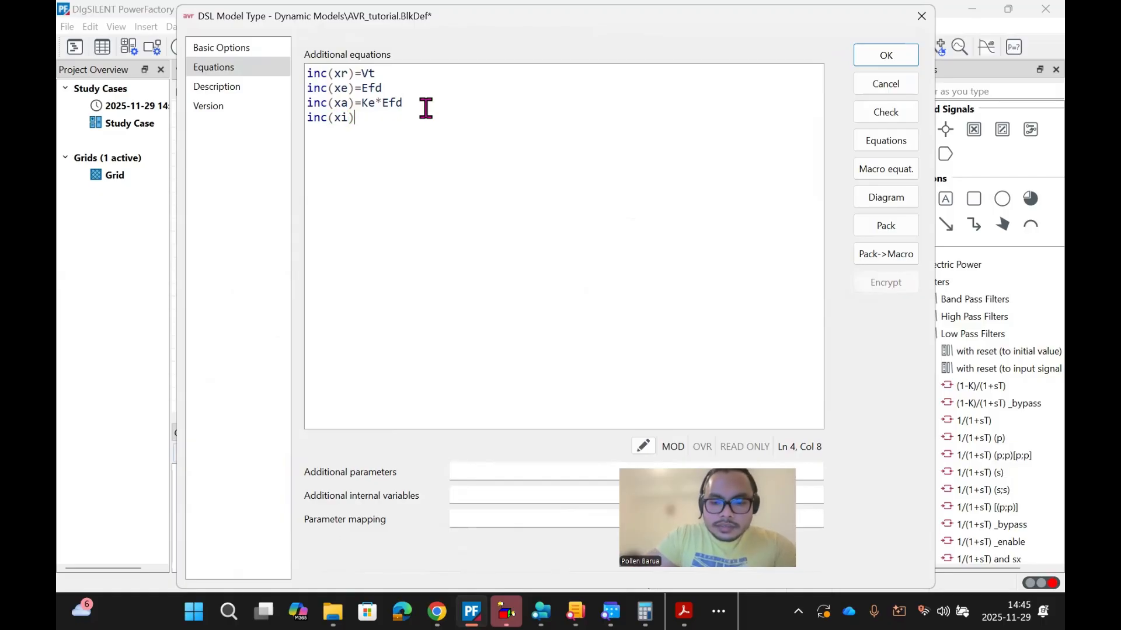
text(=xa)
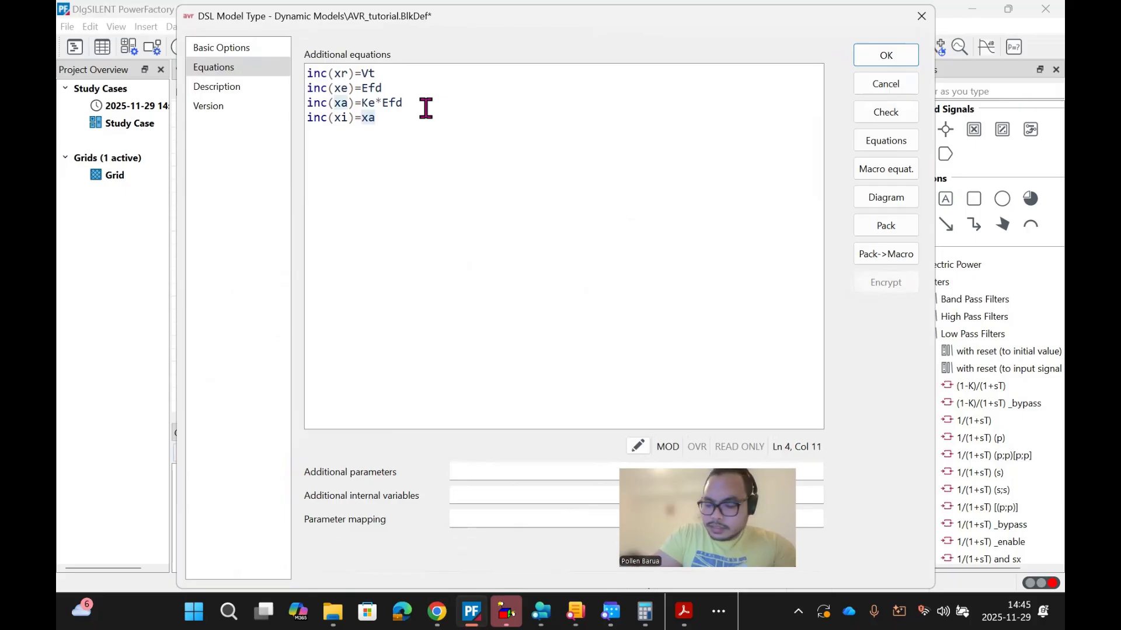
text(/)
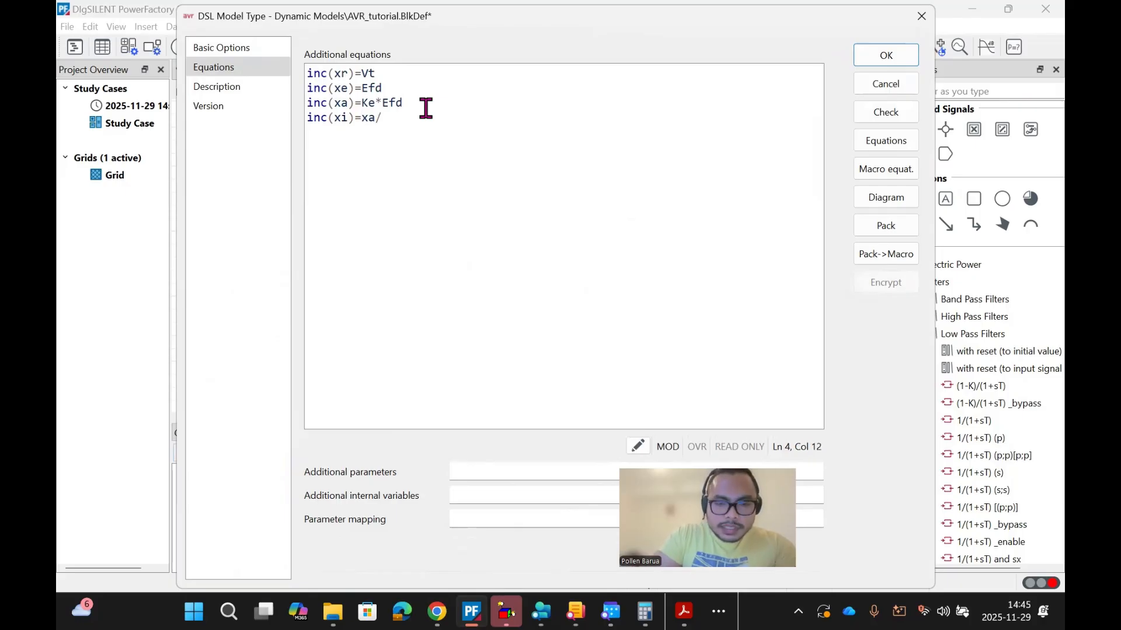
text(Ka)
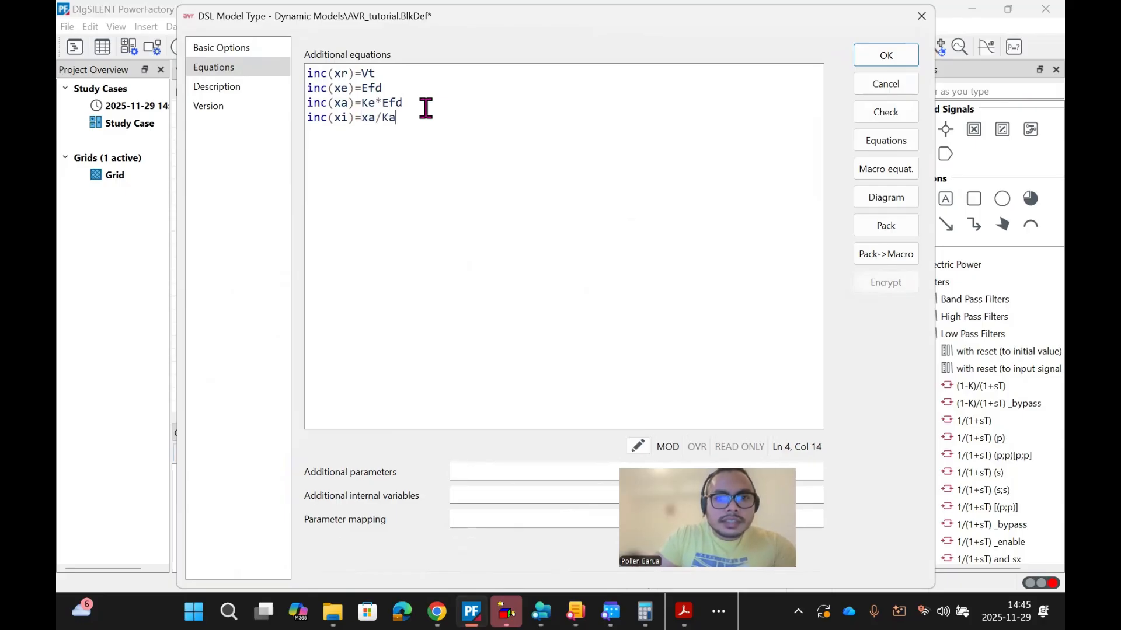
click(871, 54)
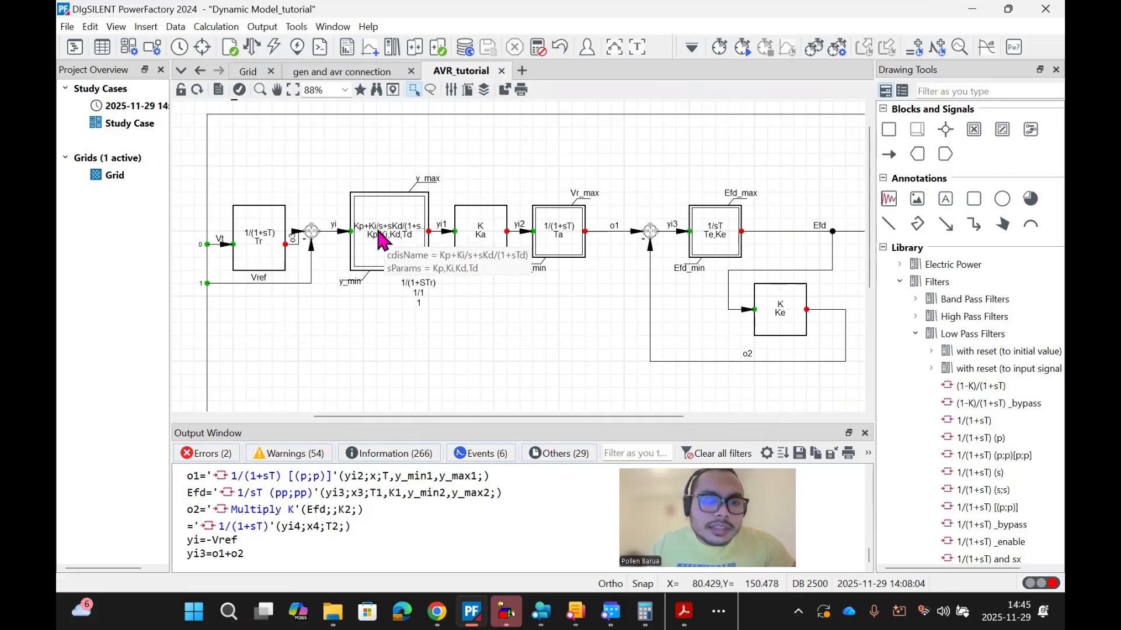
Step: Inspect the PID controller block and add inc(xd)=0 as the fifth additional equation of the AVR_tutorial model type
scroll(382, 239, up, 3)
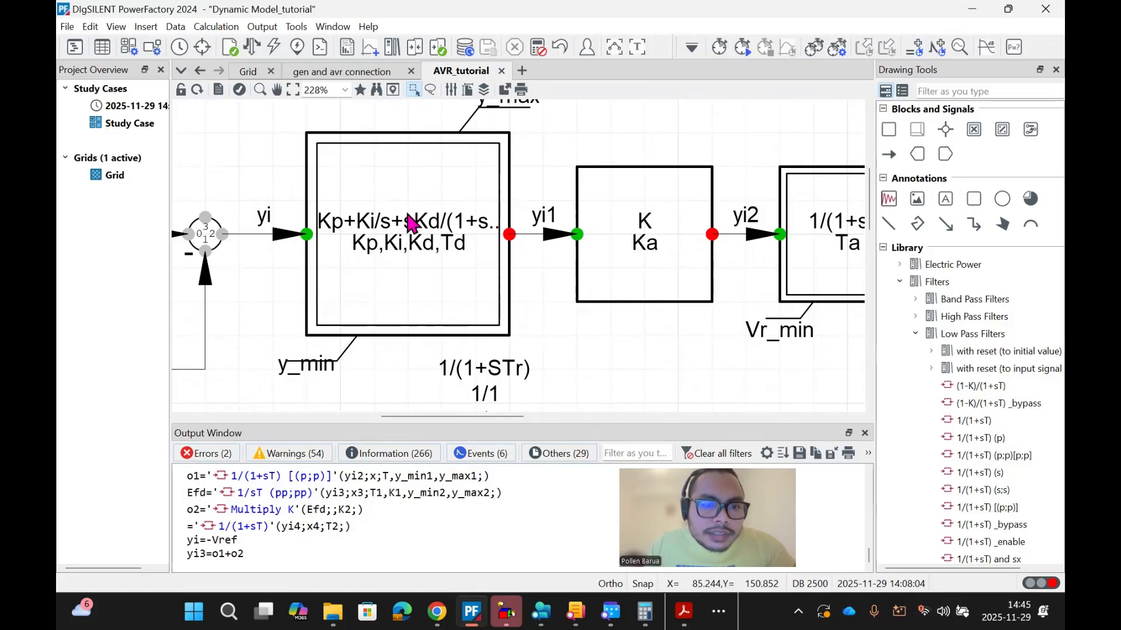
scroll(472, 228, down, 3)
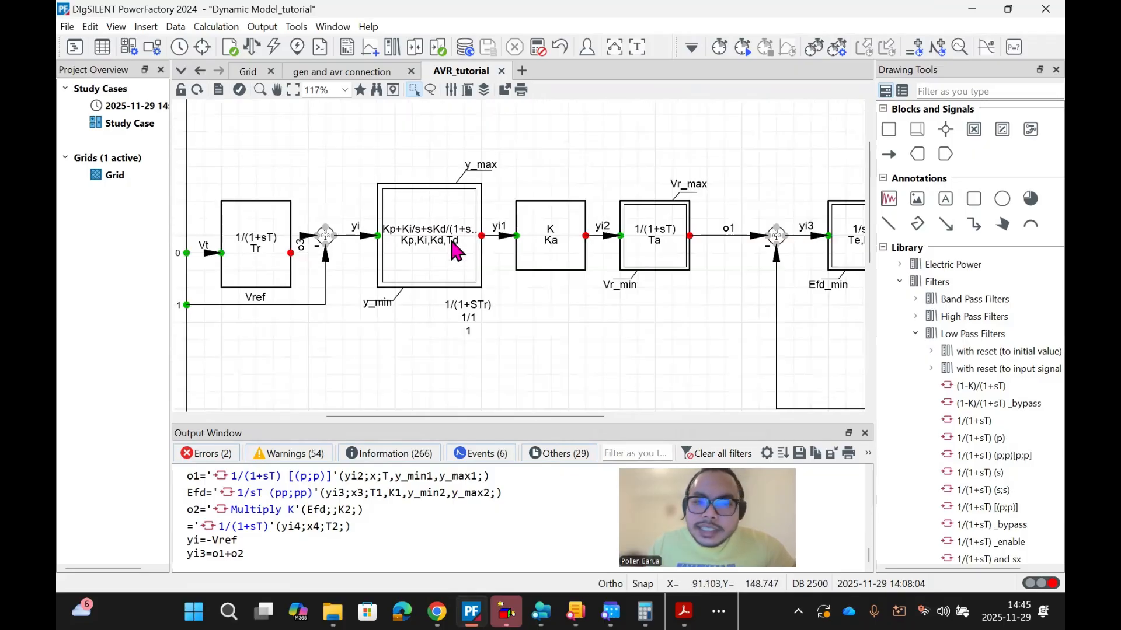
double_click(531, 145)
click(196, 67)
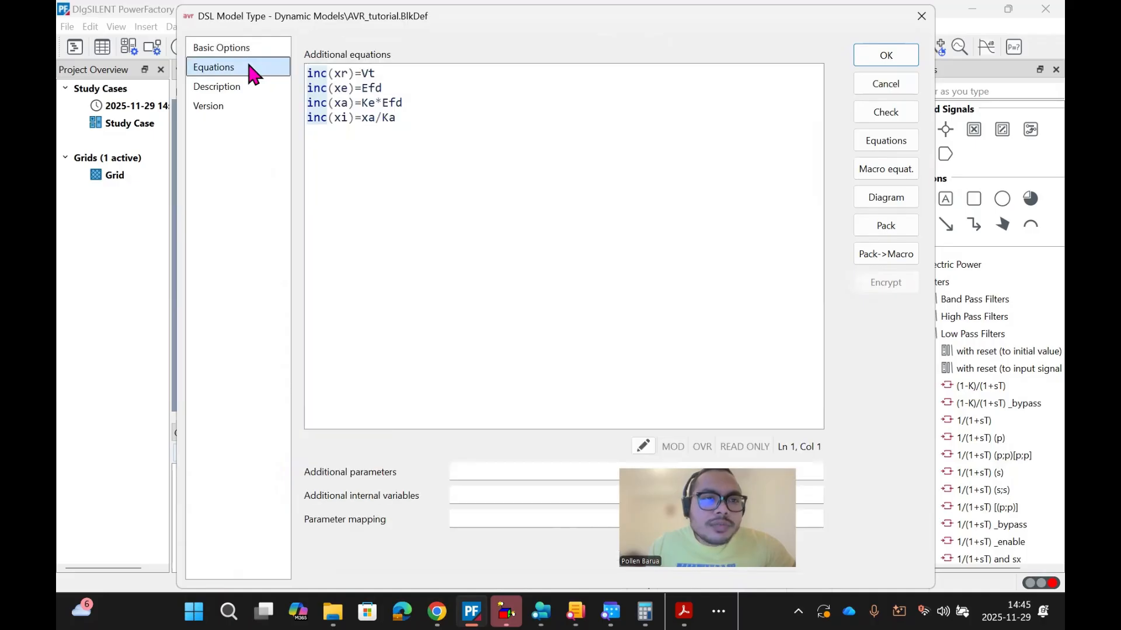
click(450, 160)
key(Return)
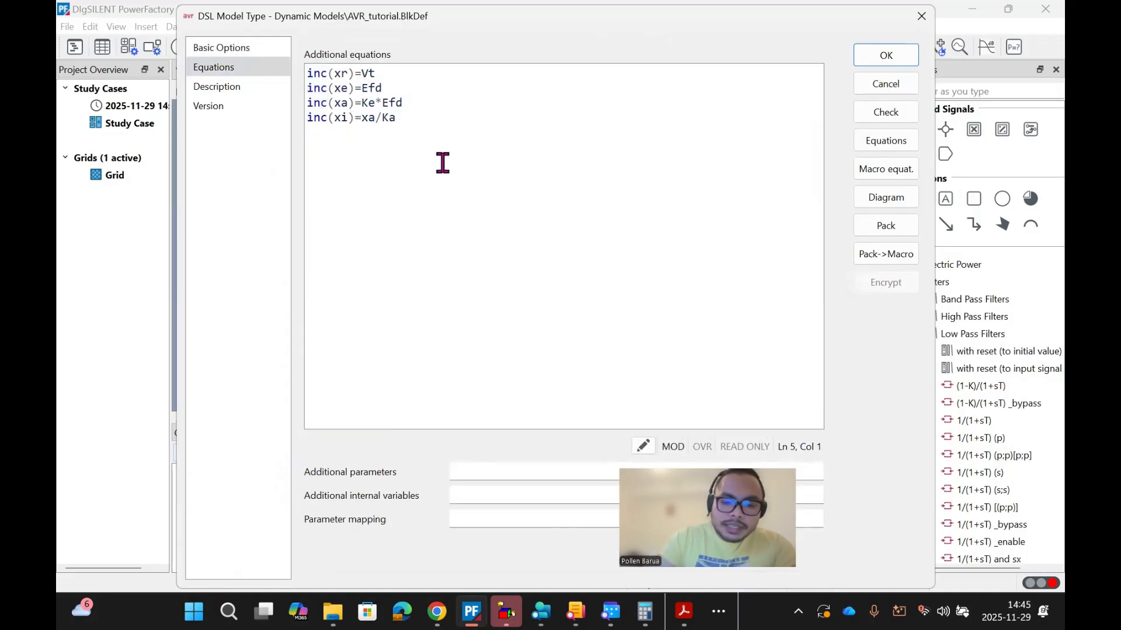
text(inc()
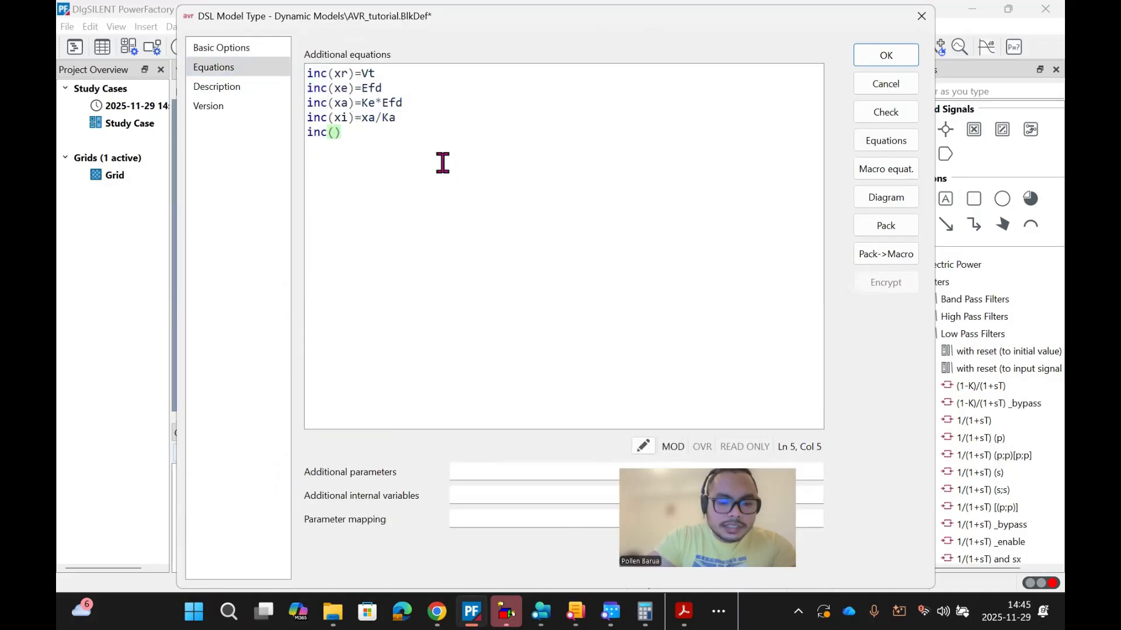
text(xd))
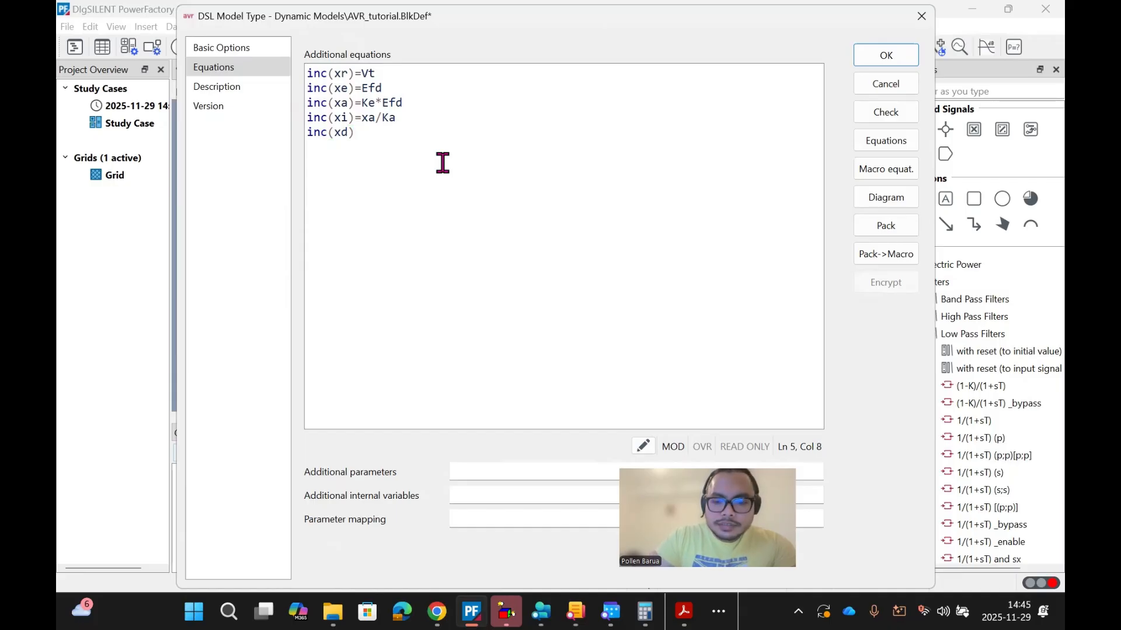
text(=0)
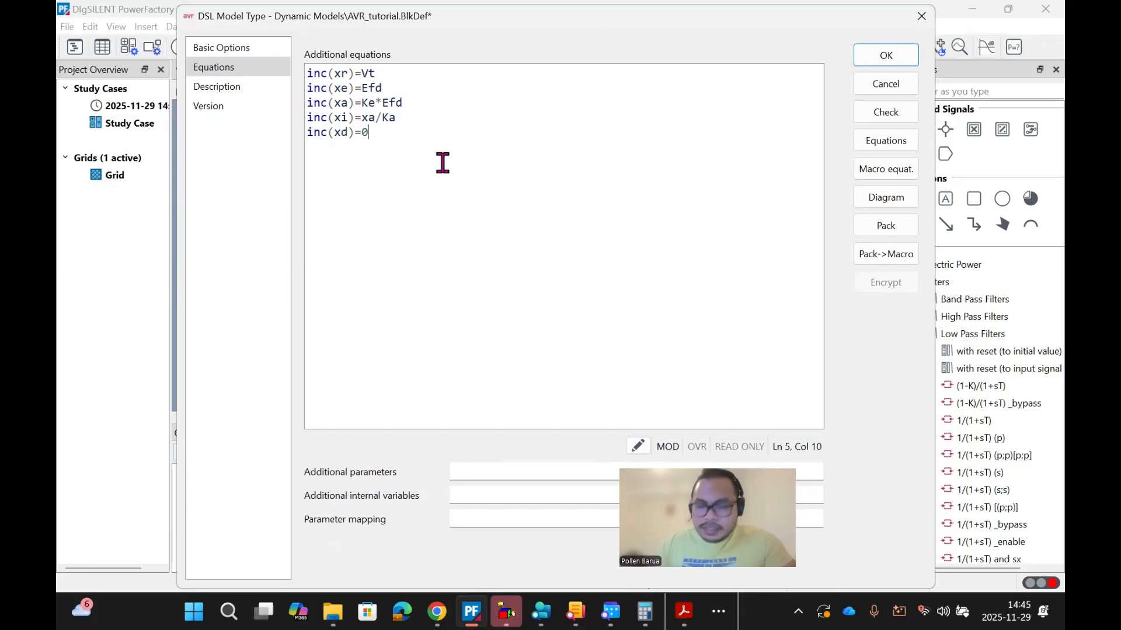
Step: Add the initial condition inc(Vref)=Vt as the sixth additional equation of the AVR_tutorial model type and apply it
click(865, 55)
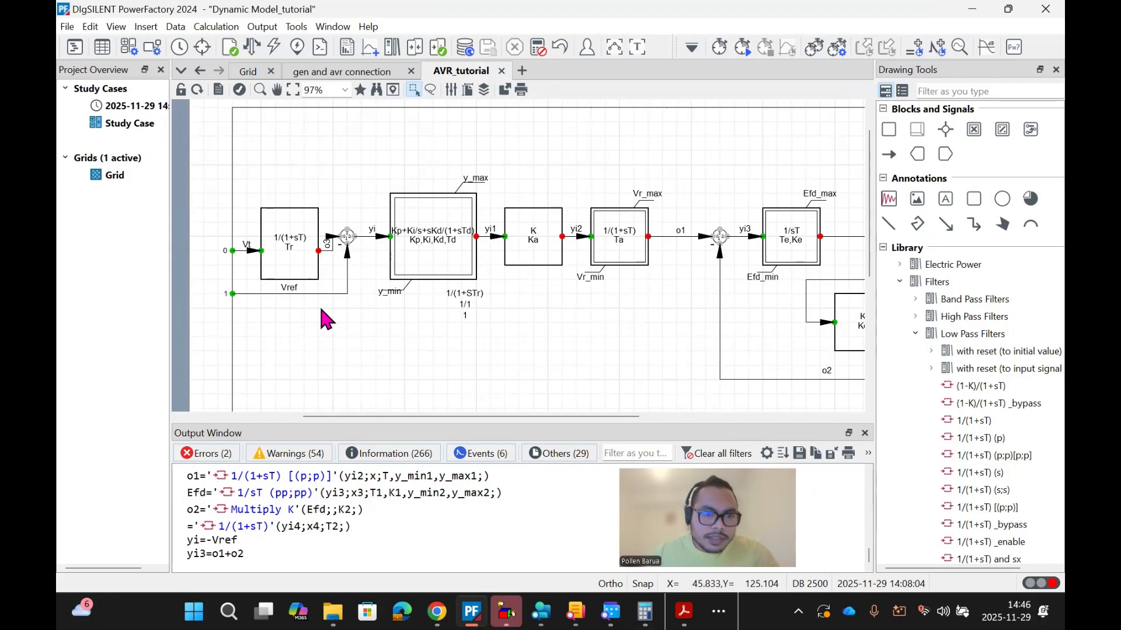
double_click(682, 166)
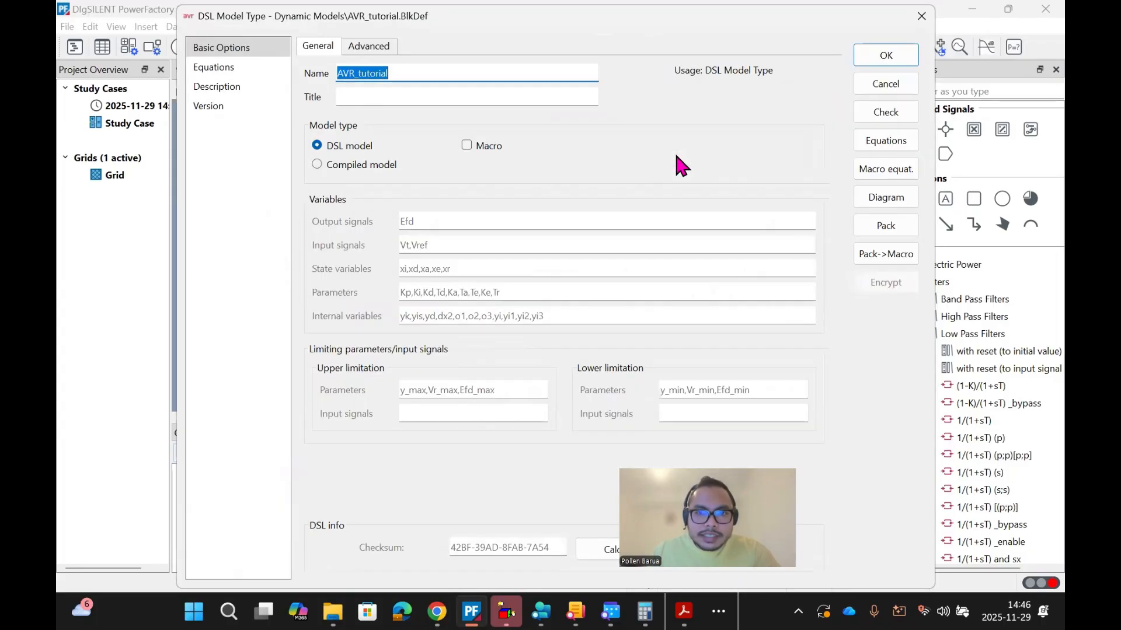
click(247, 67)
click(380, 133)
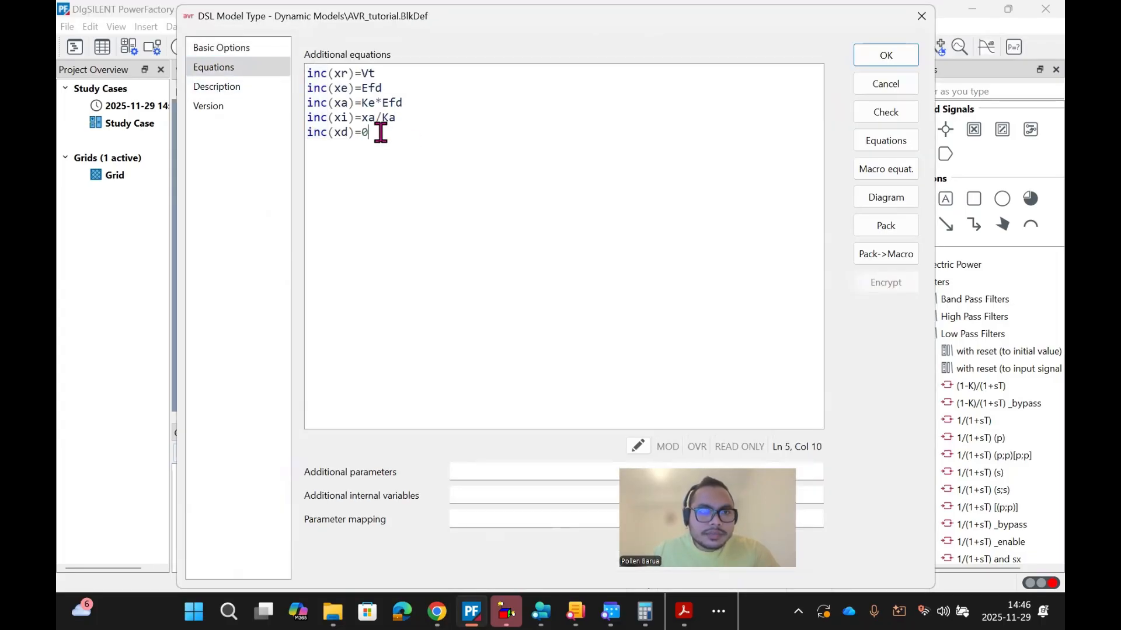
key(Return)
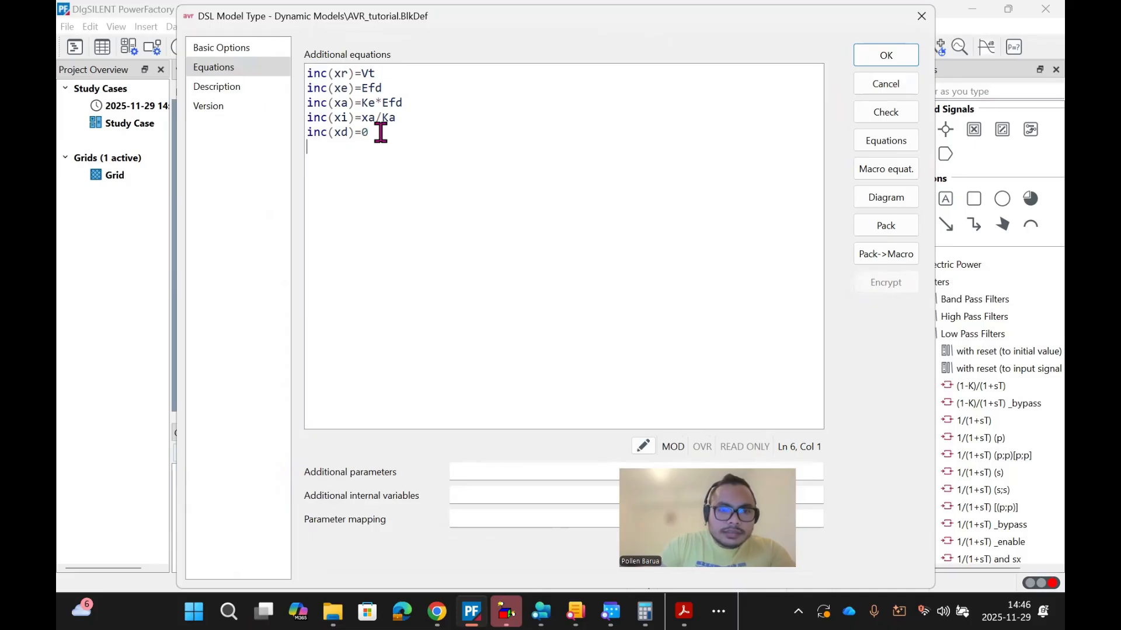
text(inc/Vref)
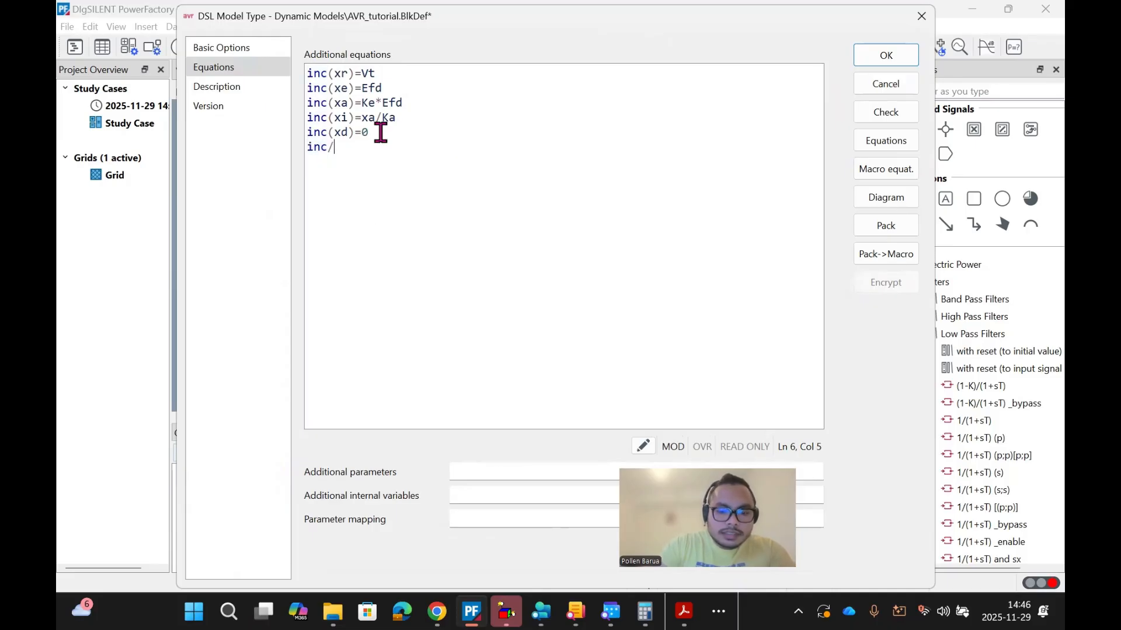
key(BackSpace)
key(BackSpace)
key(BackSpace)
key(BackSpace)
key(BackSpace)
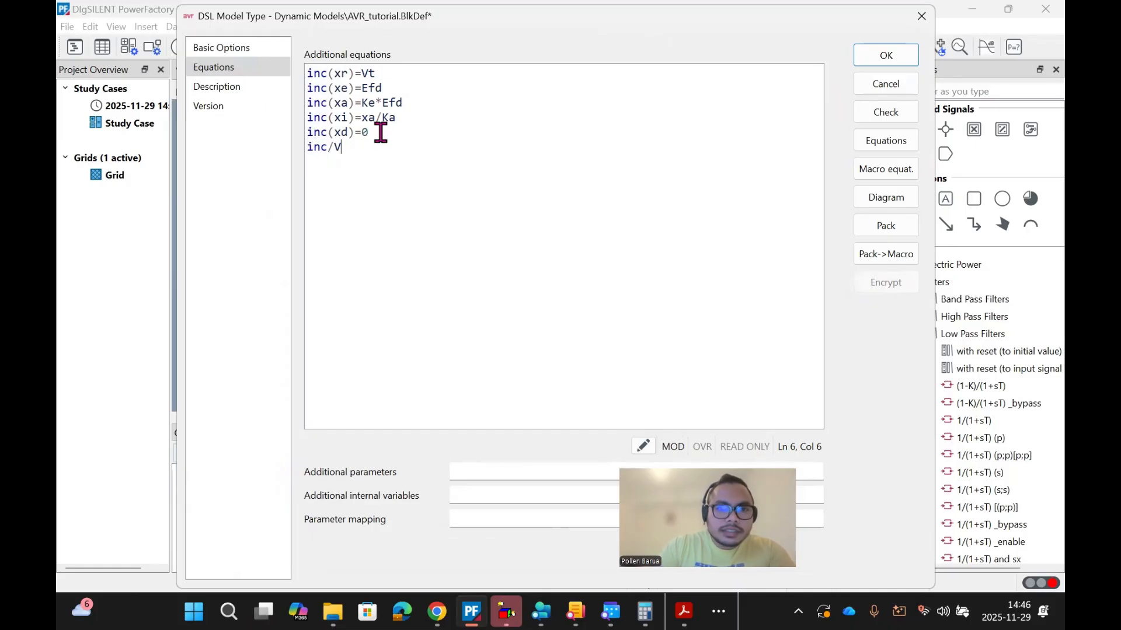
text(()
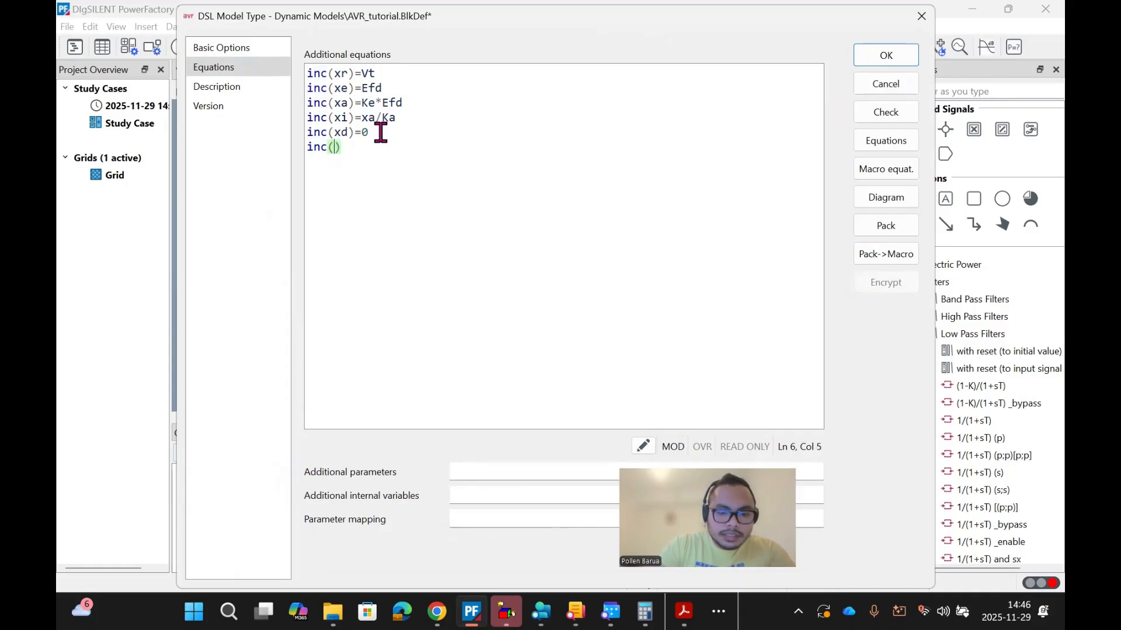
text(Vref)
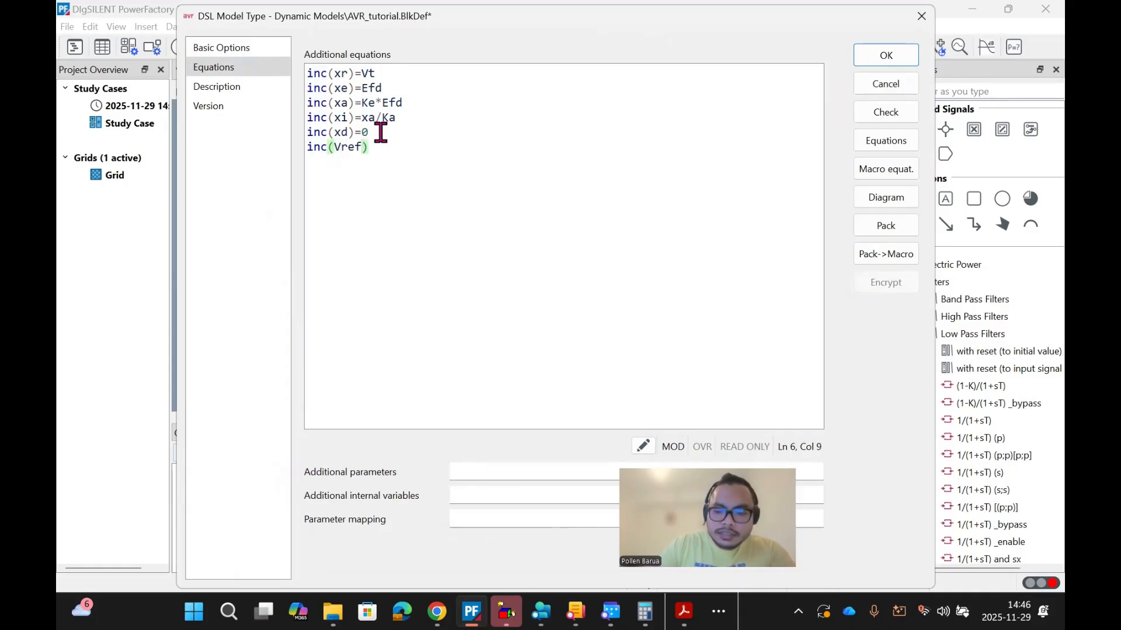
key(Right)
text(=)
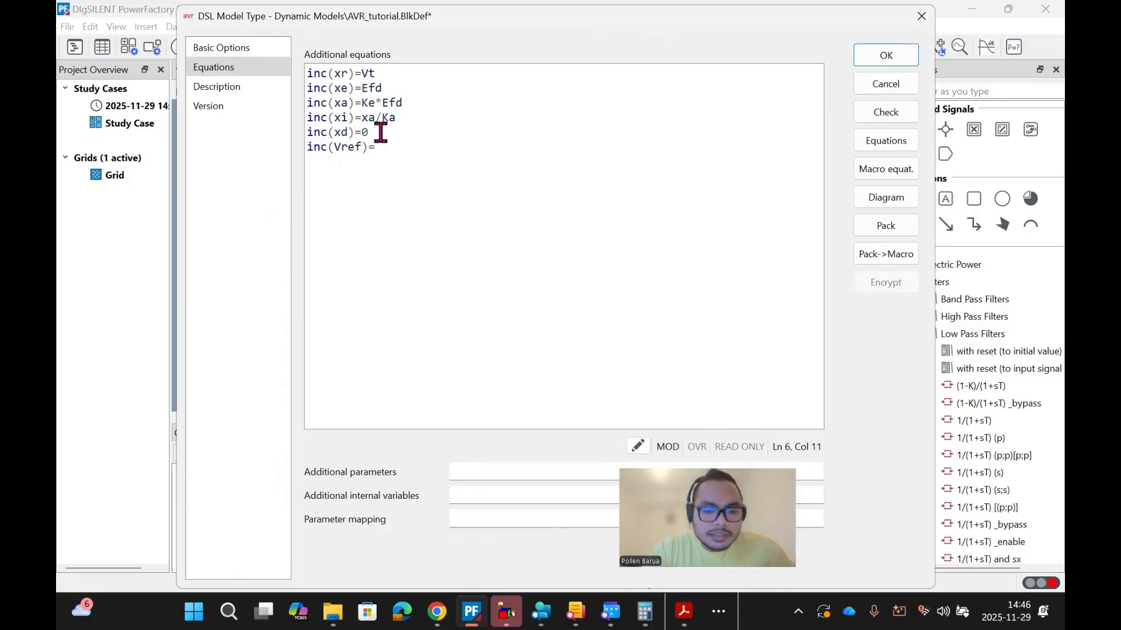
text(Vt)
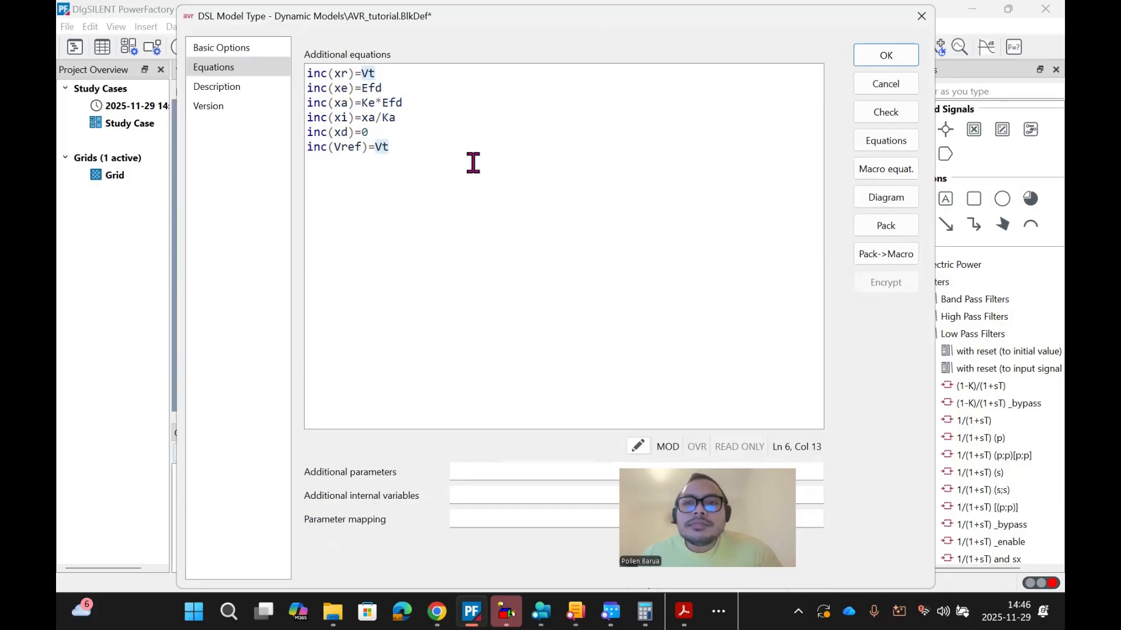
click(887, 57)
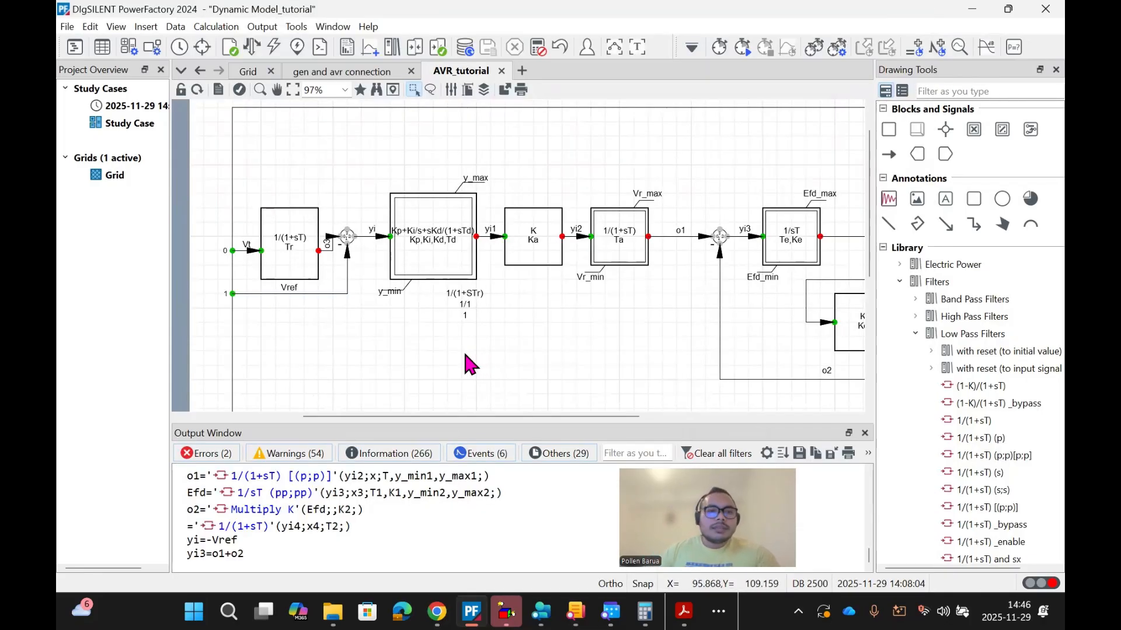
Step: Review the AVR_tutorial block diagram, the gen and avr connection frame, and the synchronous generator in the Grid diagram
scroll(407, 293, down, 3)
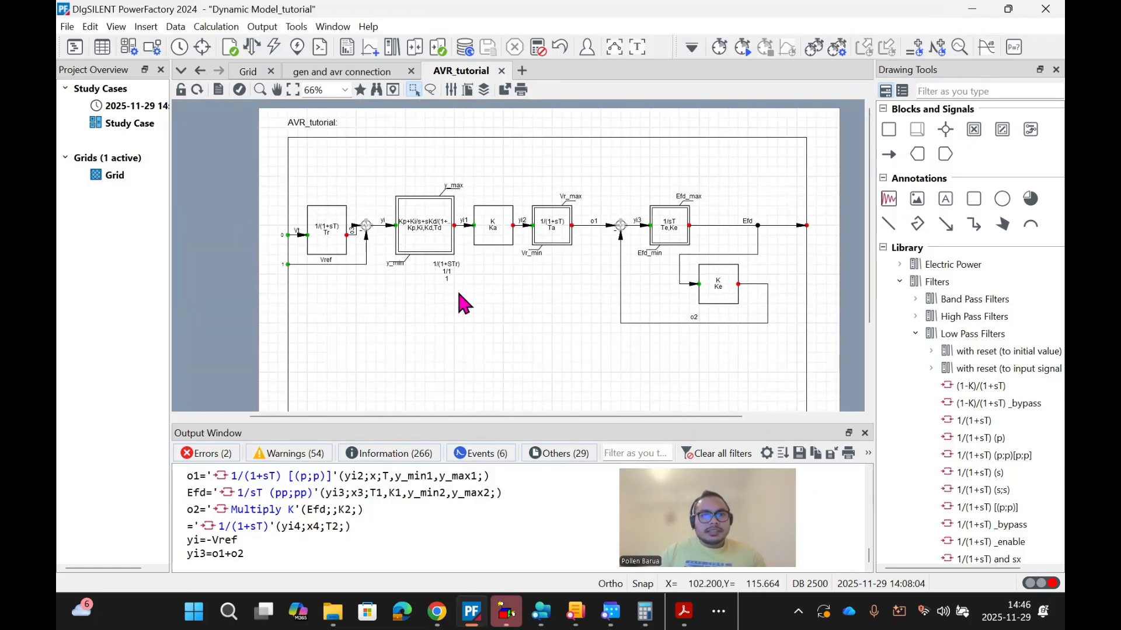
click(348, 75)
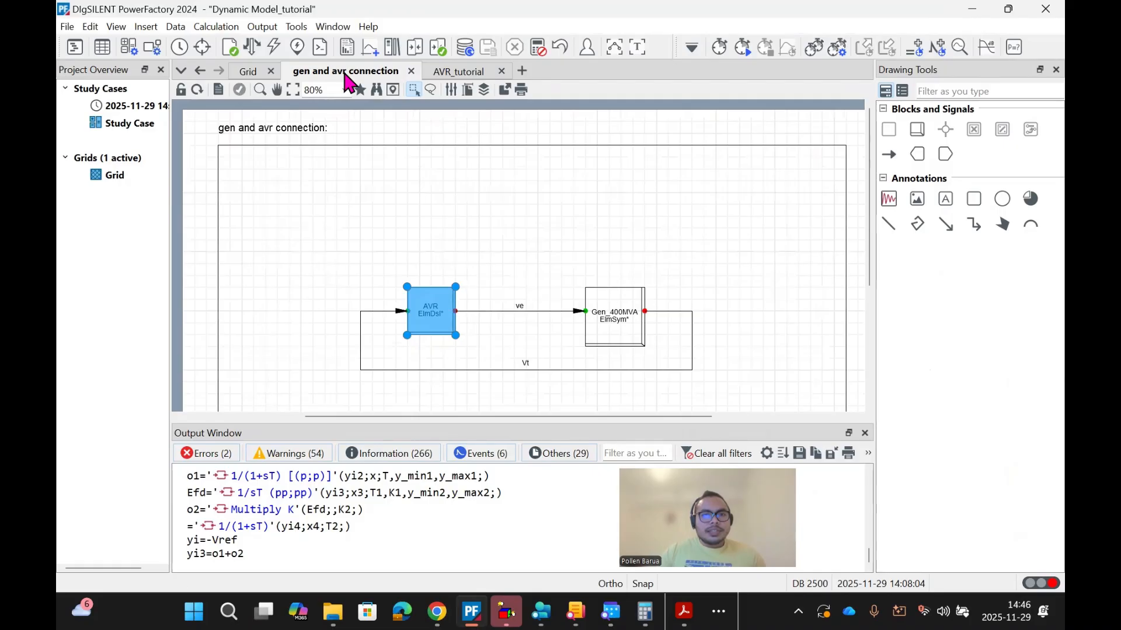
click(438, 74)
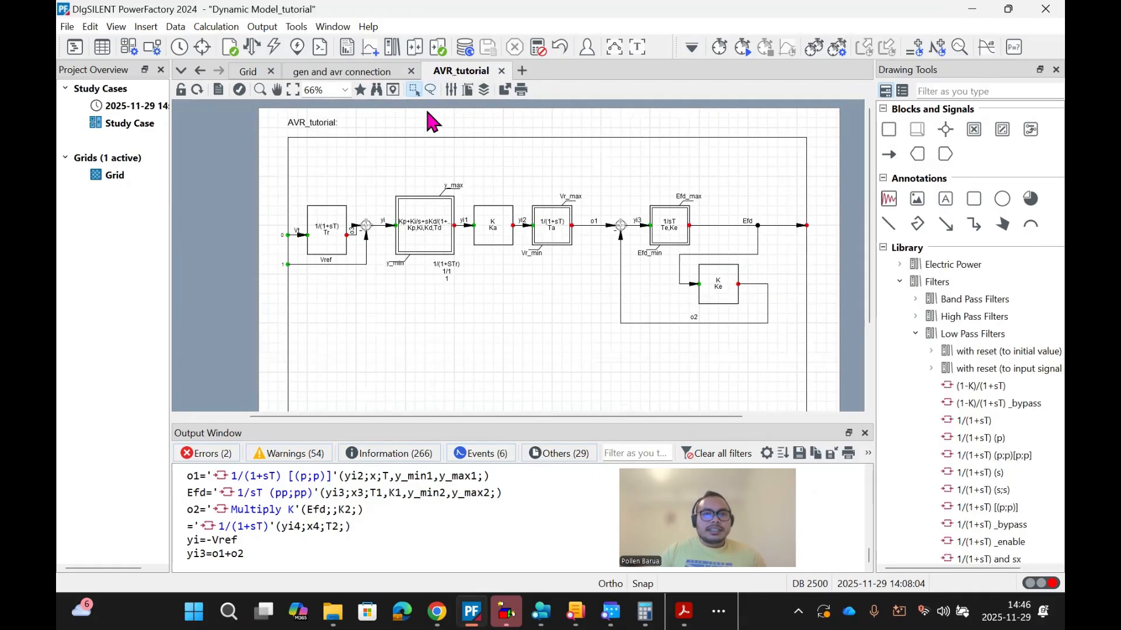
click(327, 73)
click(450, 73)
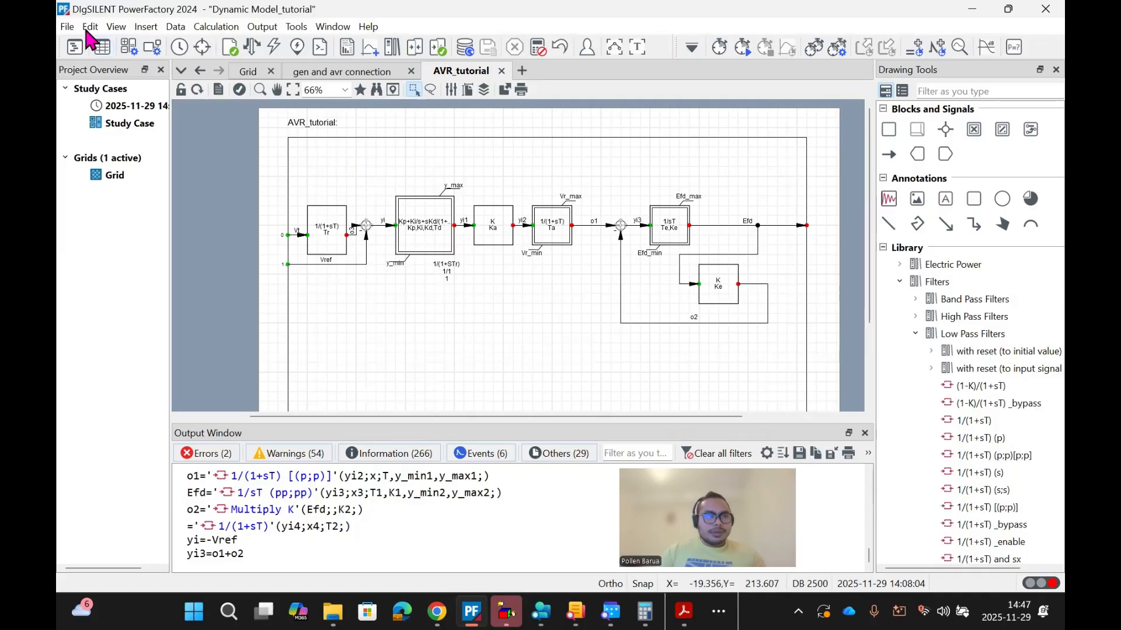
click(327, 72)
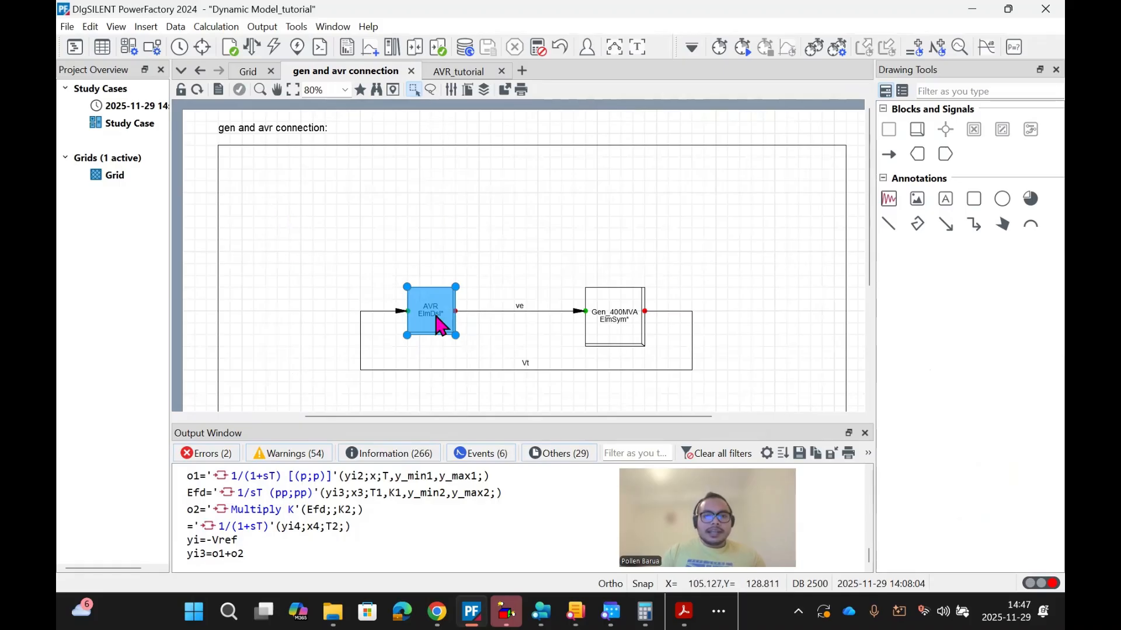
click(460, 71)
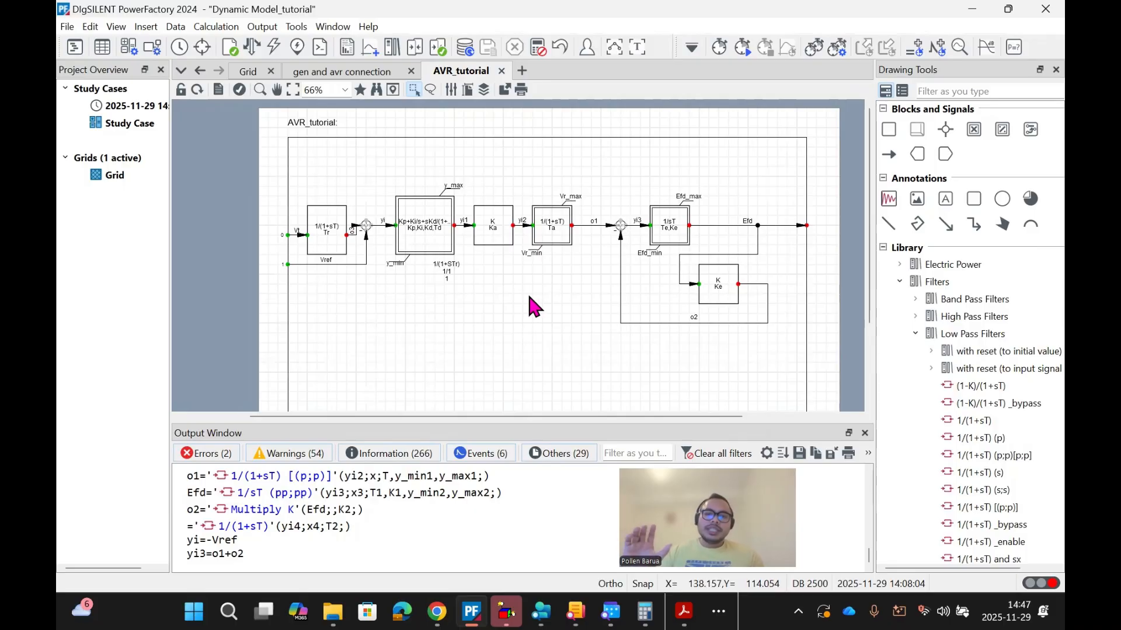
click(248, 72)
scroll(537, 242, down, 4)
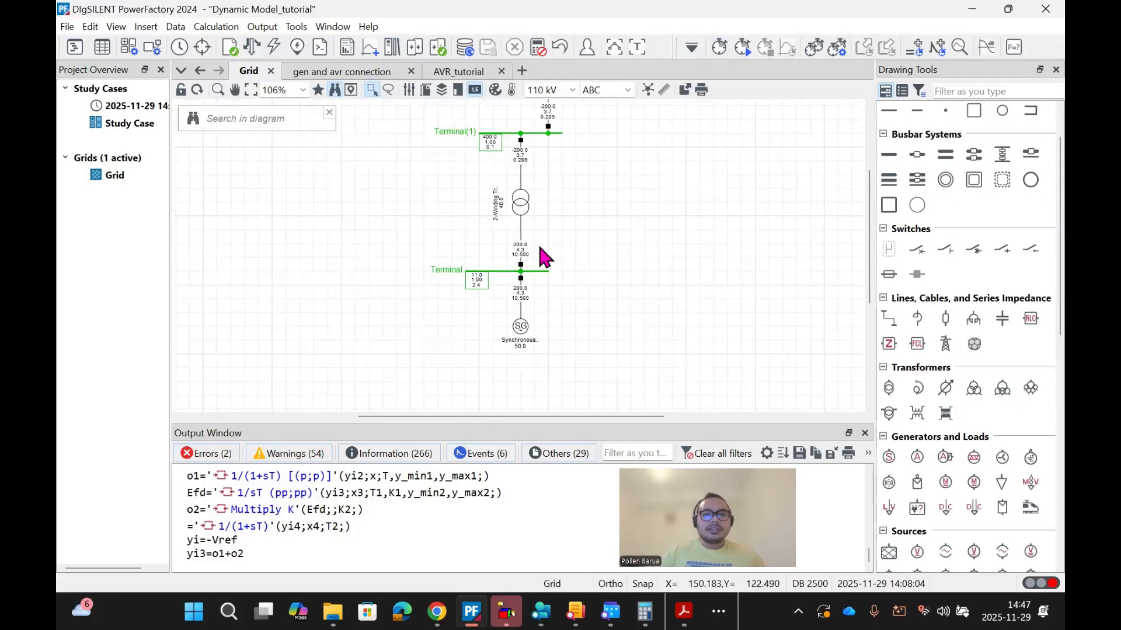
scroll(520, 318, up, 4)
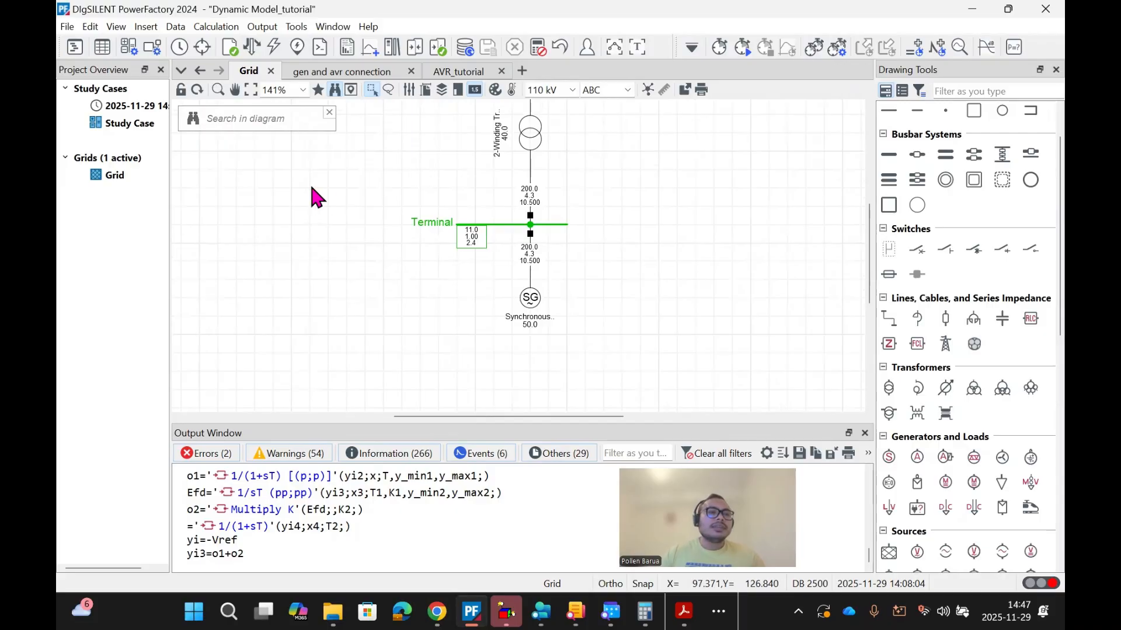
Step: Create a new Composite Model object in the Dynamic Model_tutorial project through the Data Manager
click(73, 47)
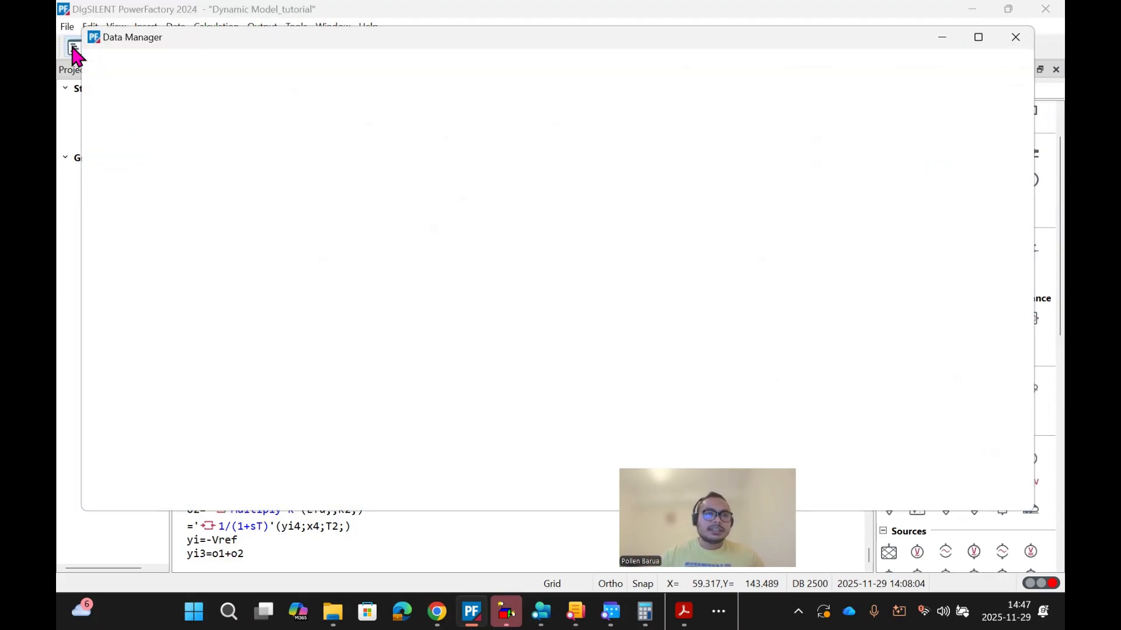
scroll(321, 325, down, 9)
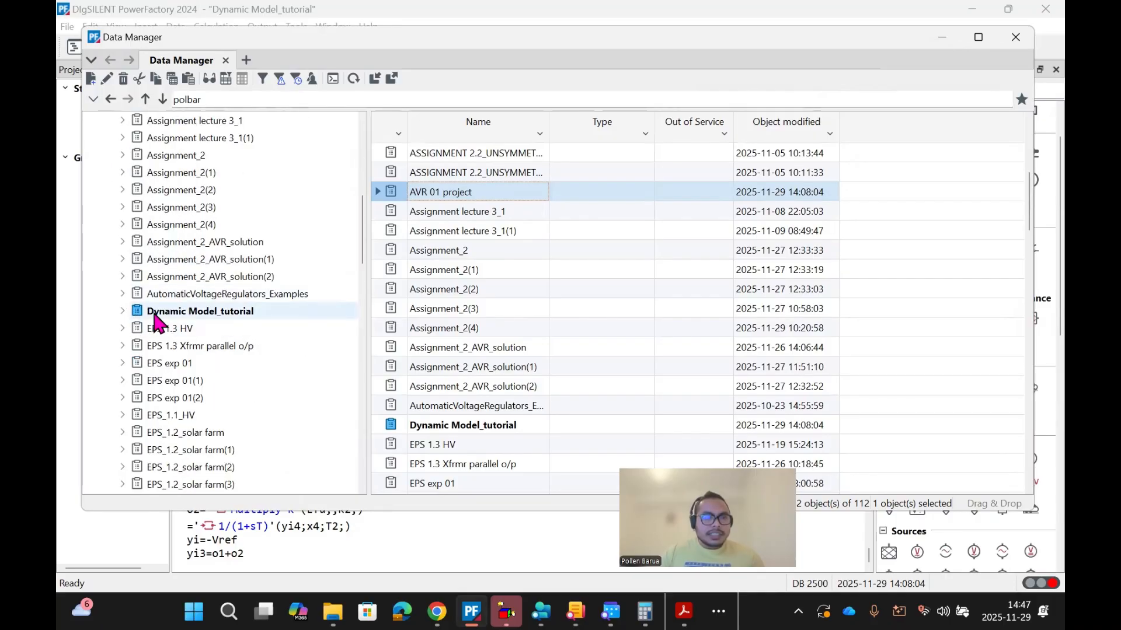
click(156, 312)
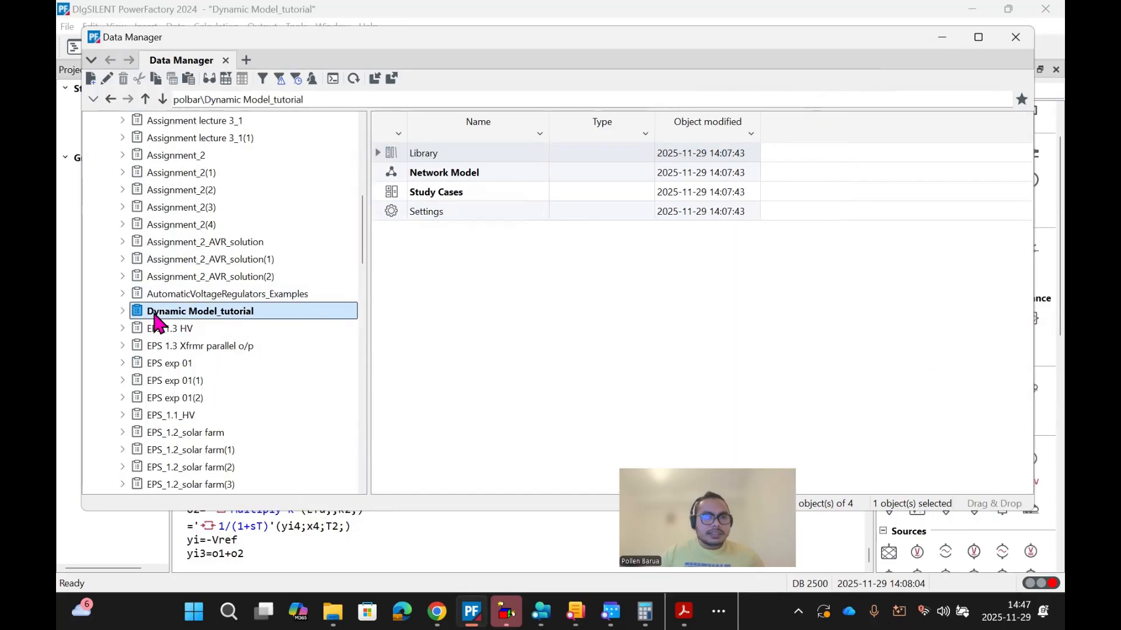
click(92, 82)
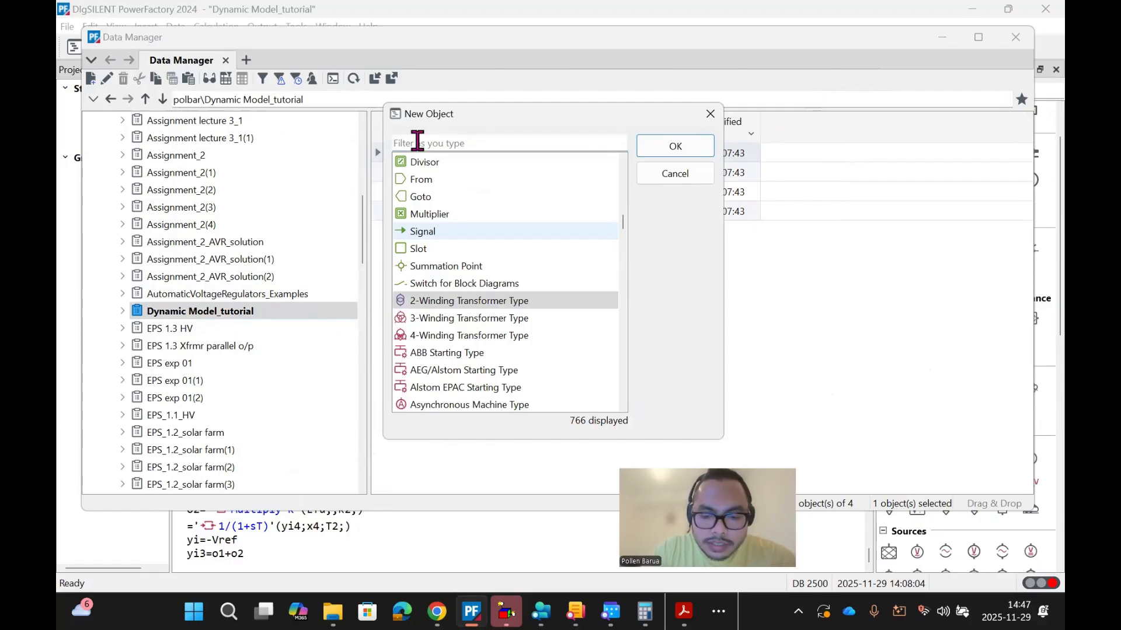
text(compo)
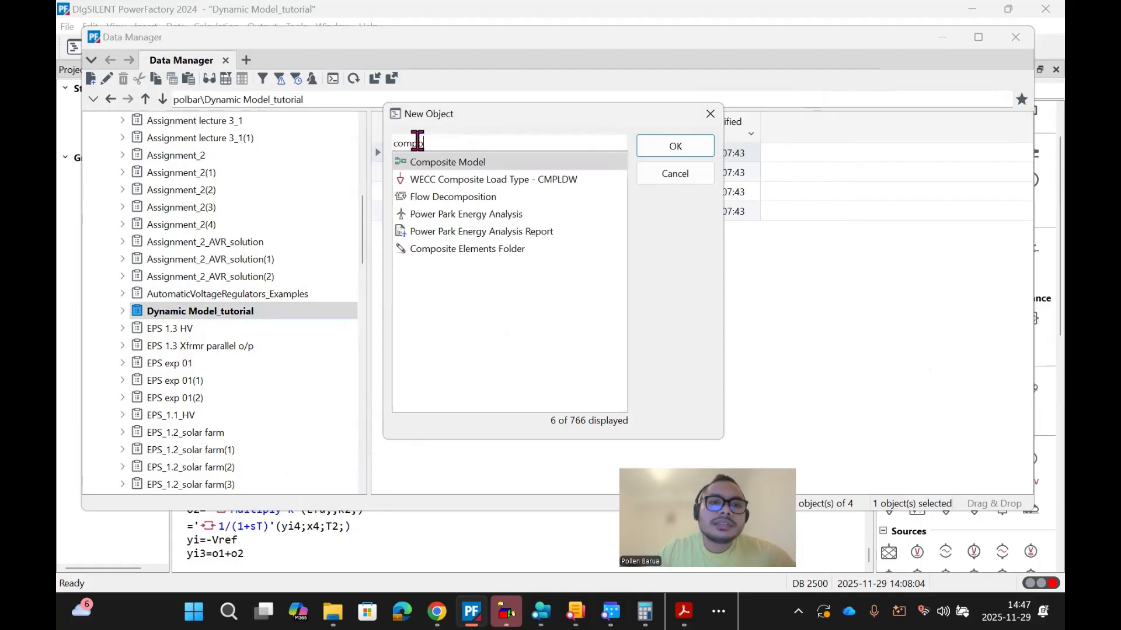
click(458, 165)
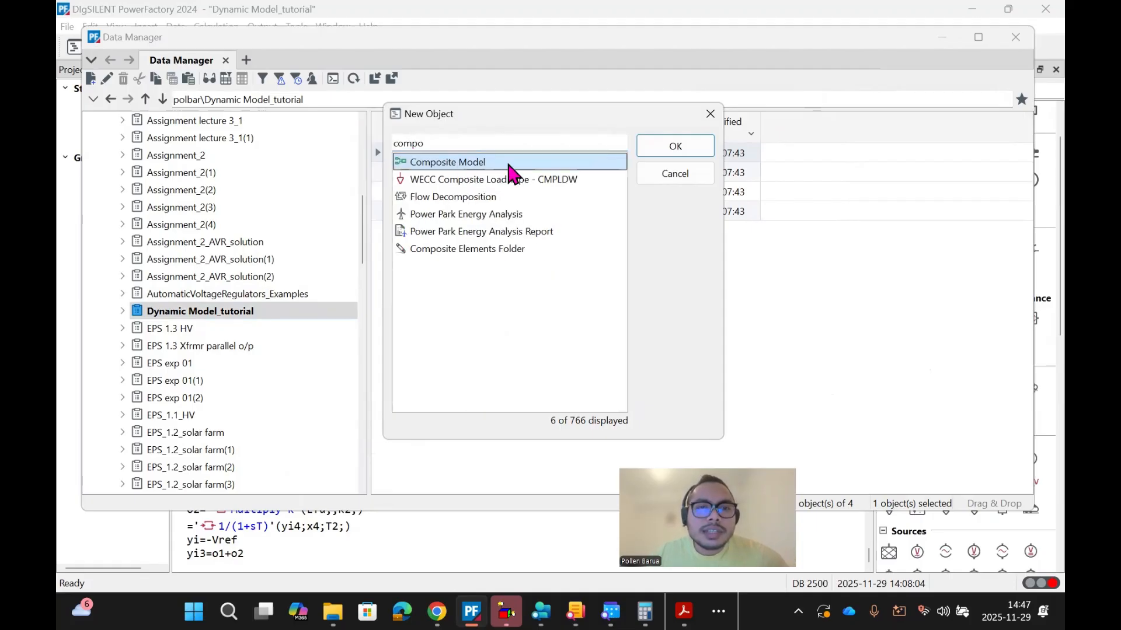
click(644, 151)
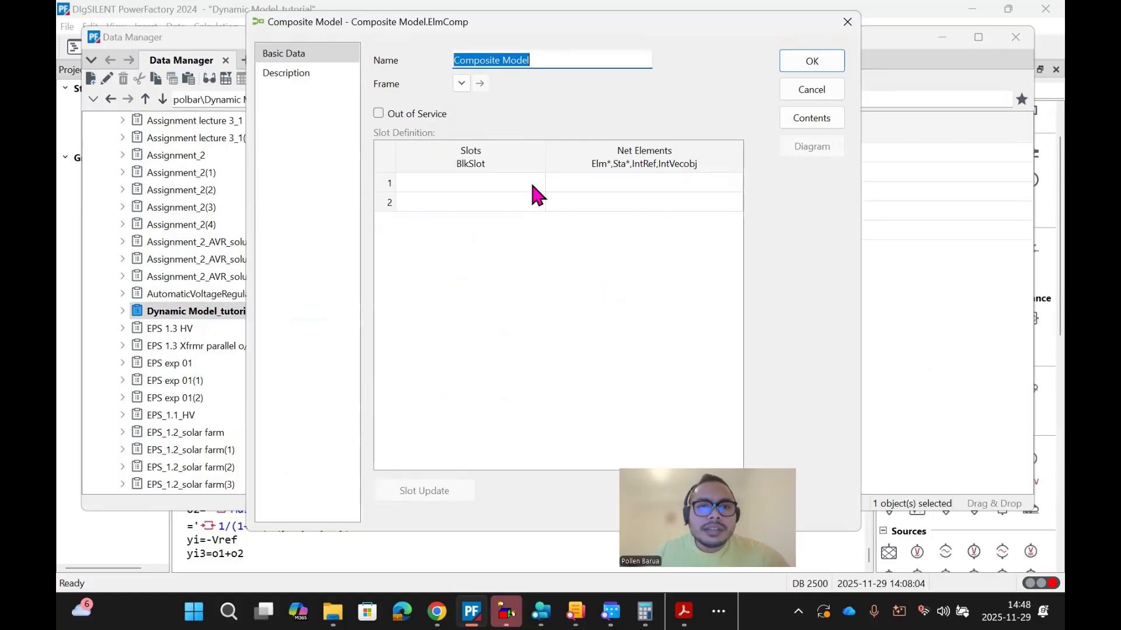
Step: Try to assign both gen and avr connection and AVR_tutorial from the project's Dynamic Models library as the composite model's frame
click(460, 84)
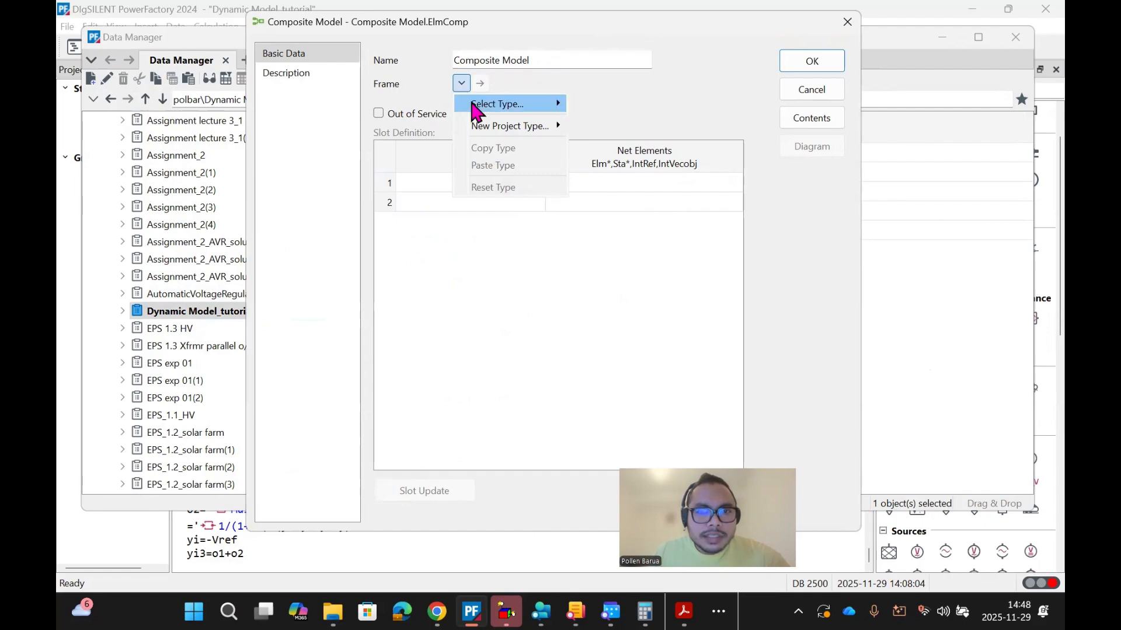
mouse_move(522, 105)
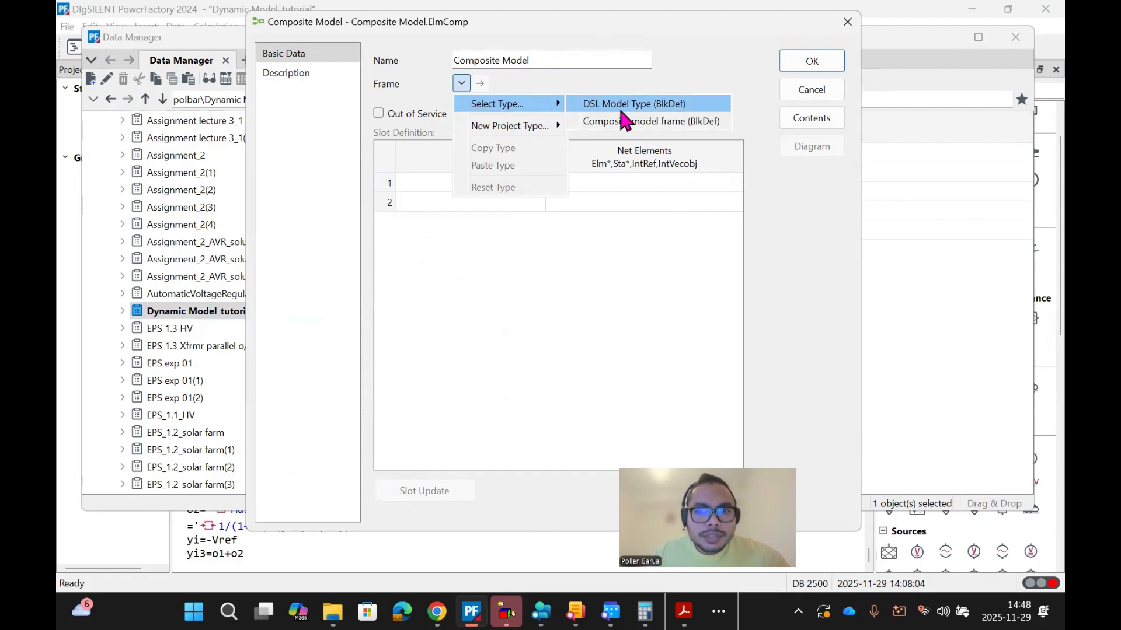
click(621, 121)
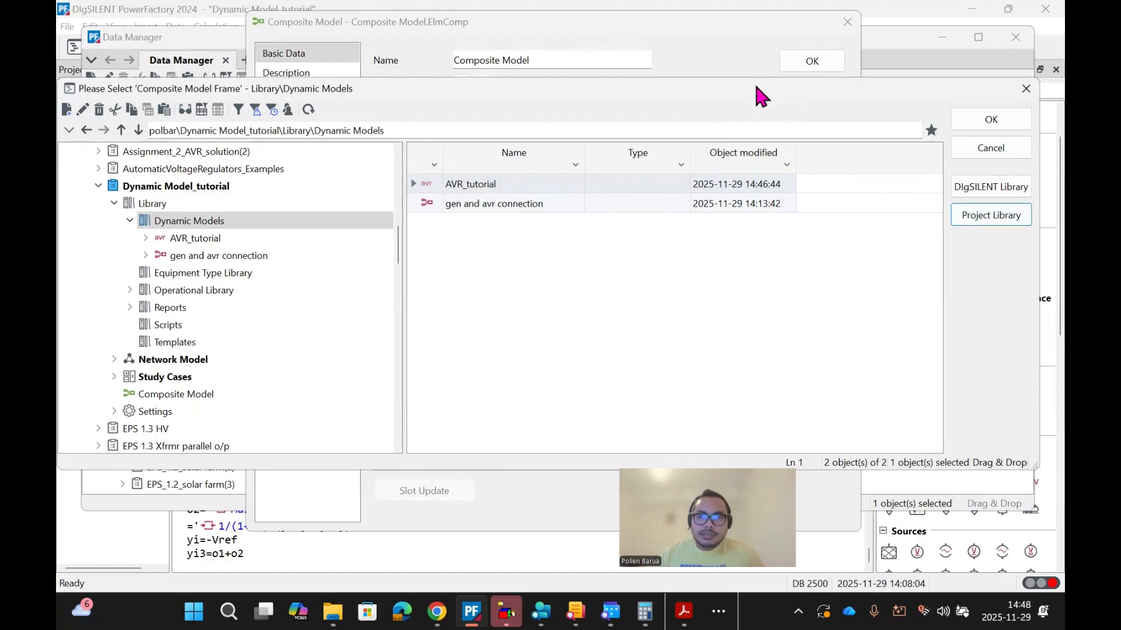
drag(754, 82, 747, 125)
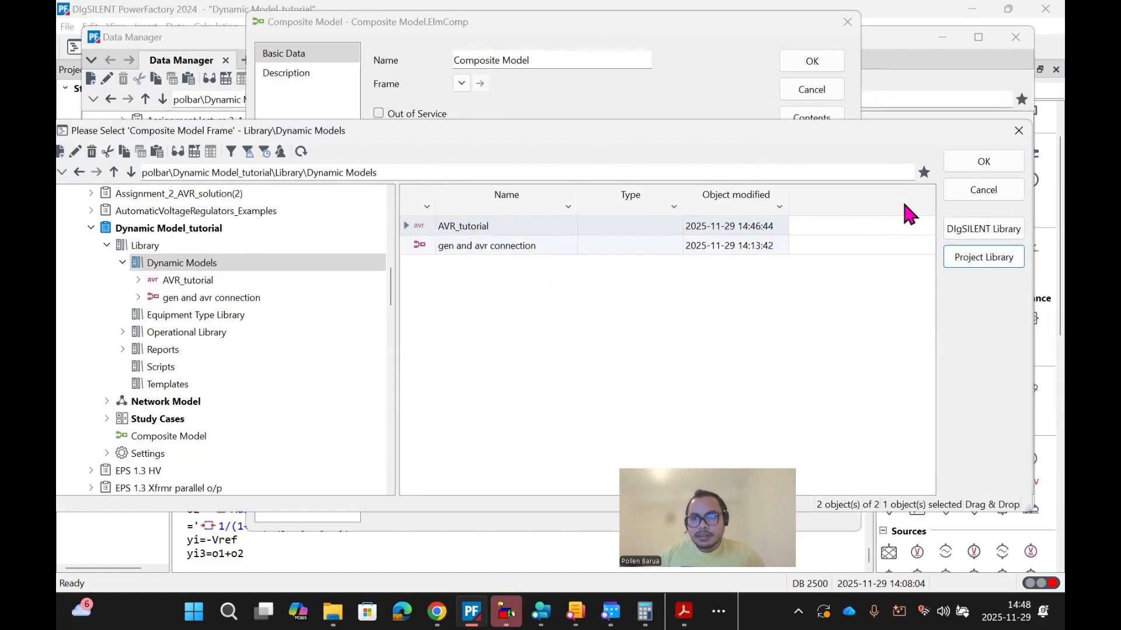
click(419, 251)
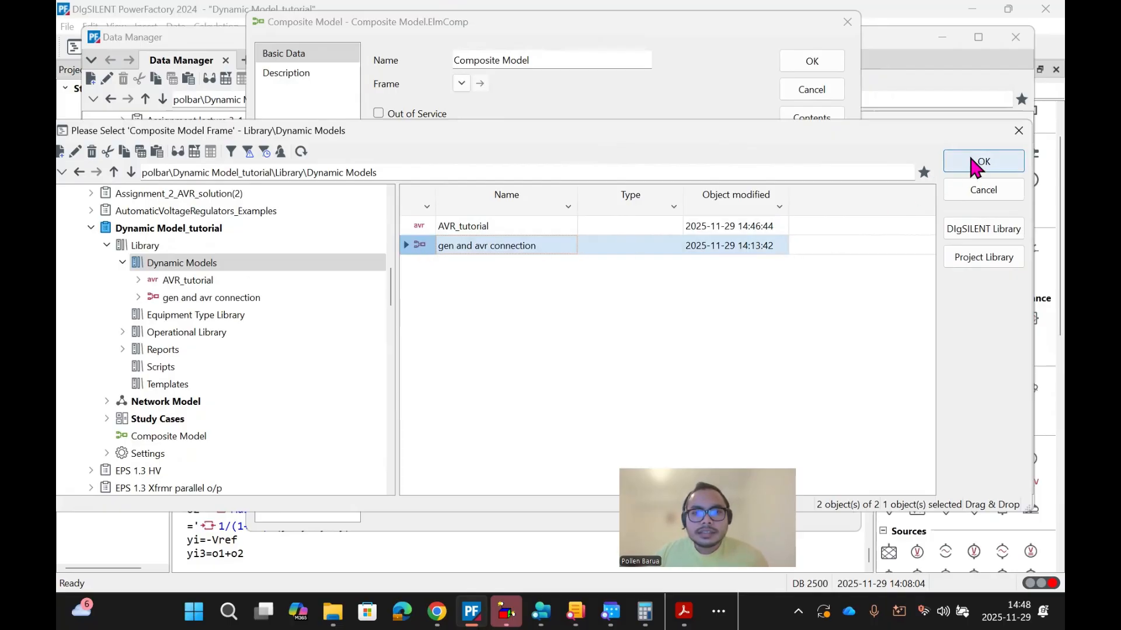
ctrl+click(416, 227)
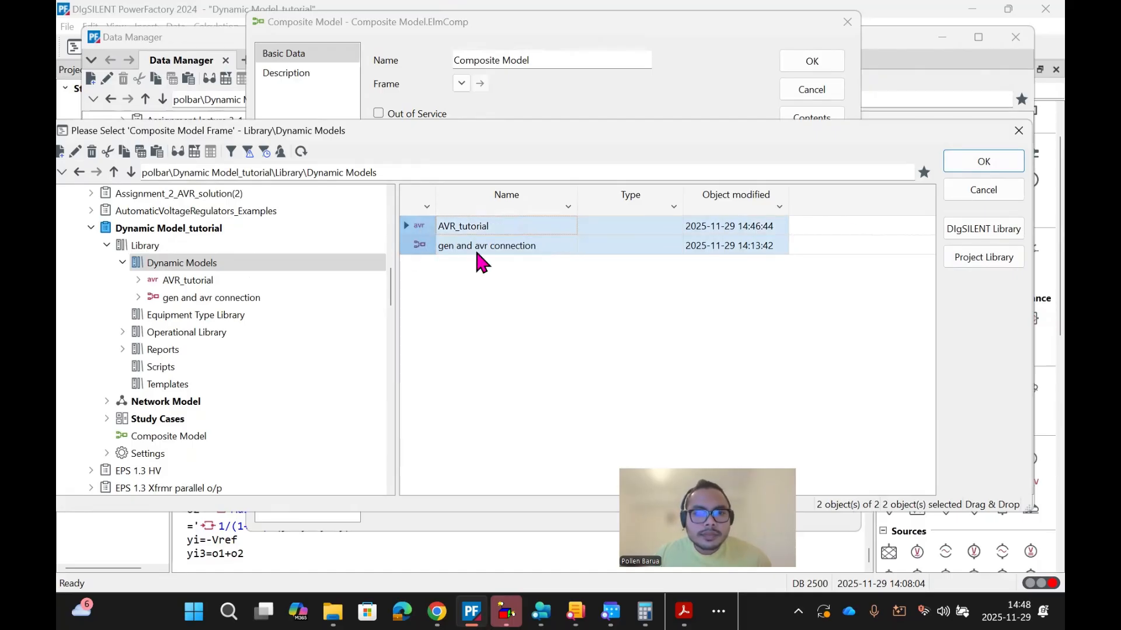
click(951, 169)
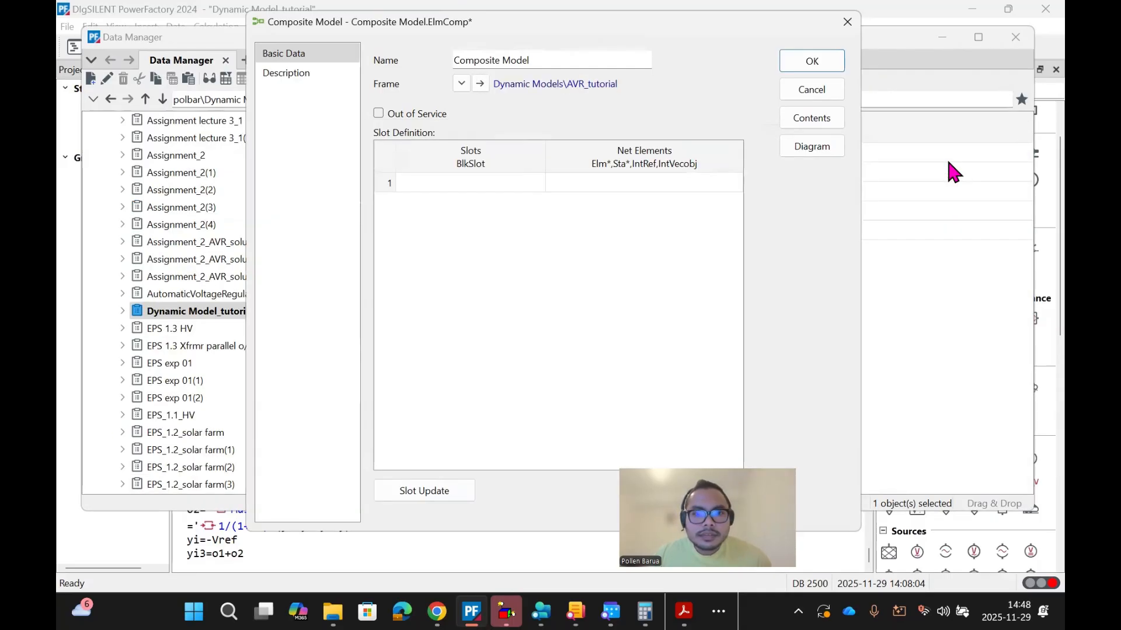
Step: Assign gen and avr connection as the composite model's frame and link the grid's Synchronous Machine to the Gen_400MVA slot
click(460, 83)
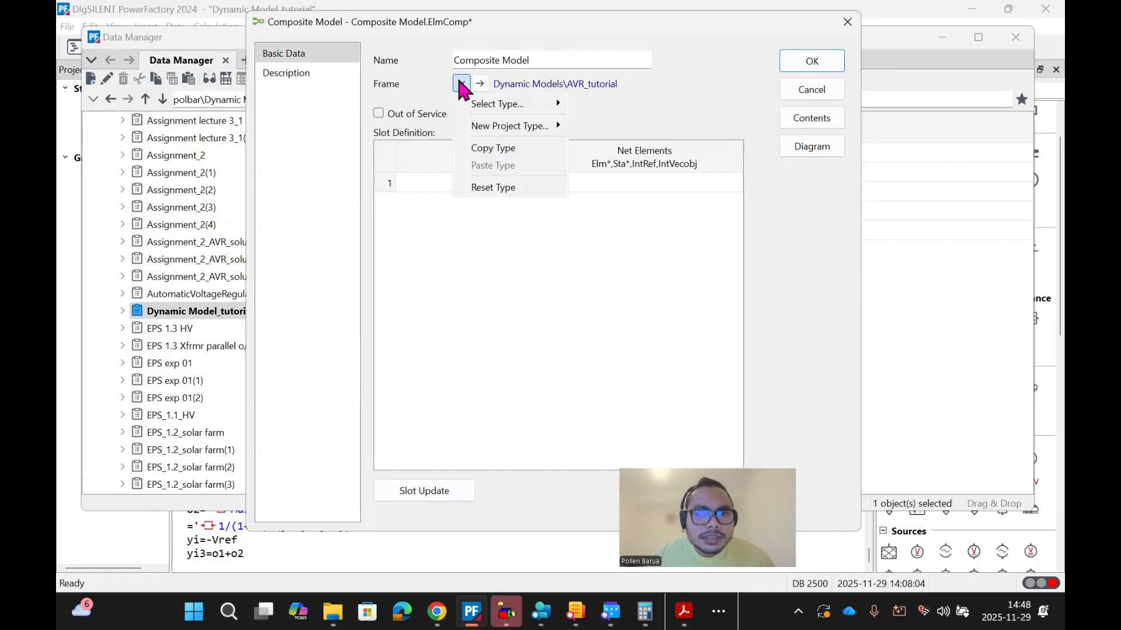
mouse_move(475, 102)
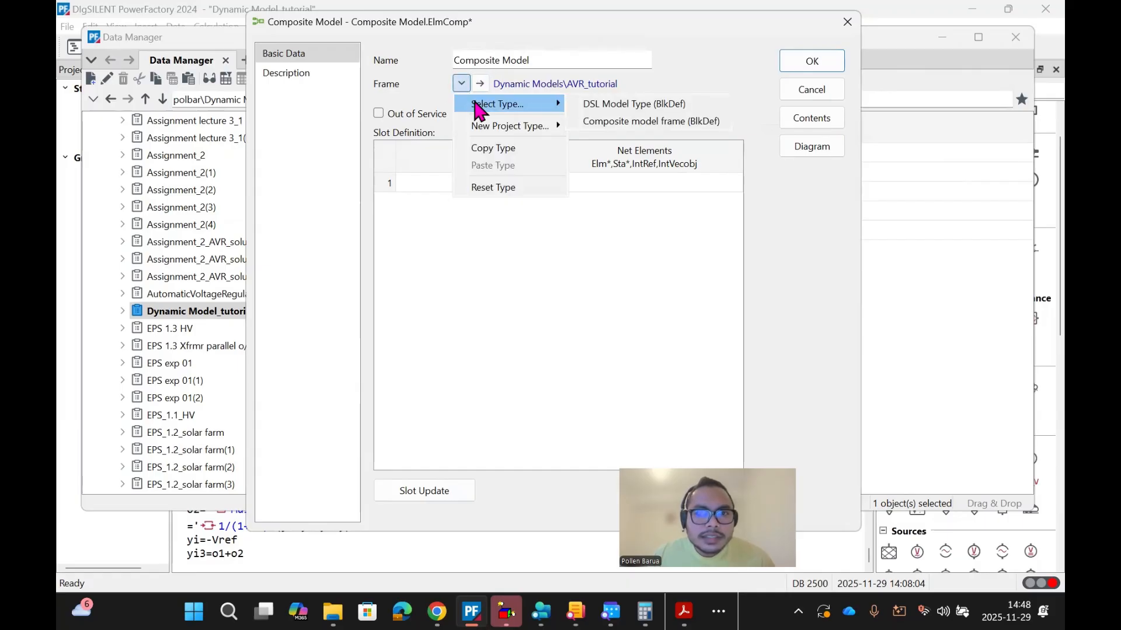
click(626, 121)
click(426, 210)
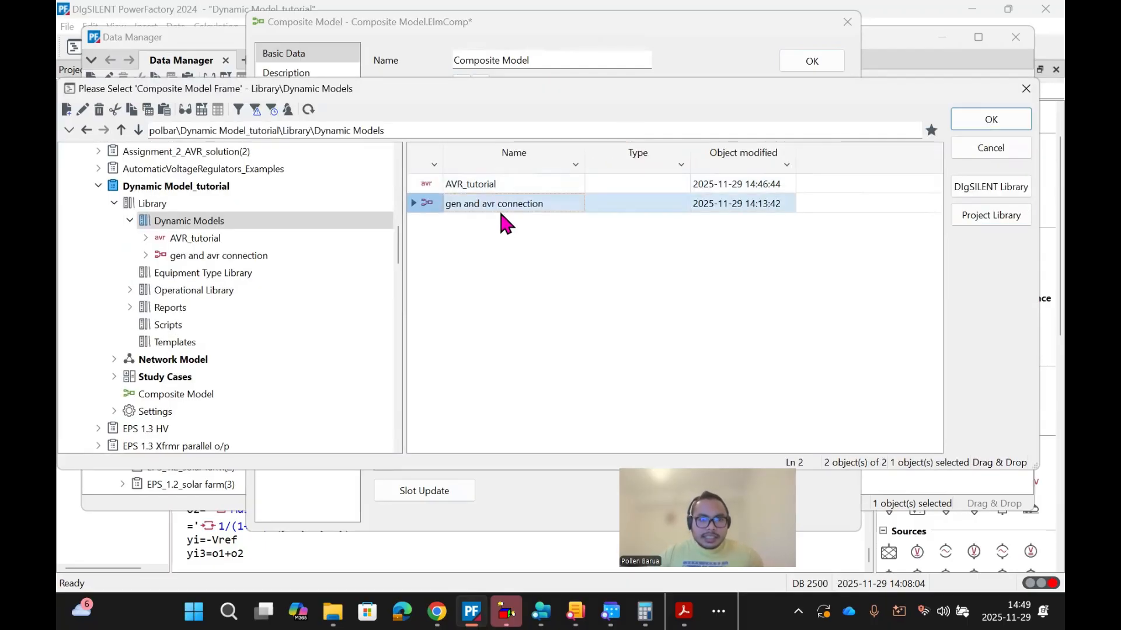
click(990, 115)
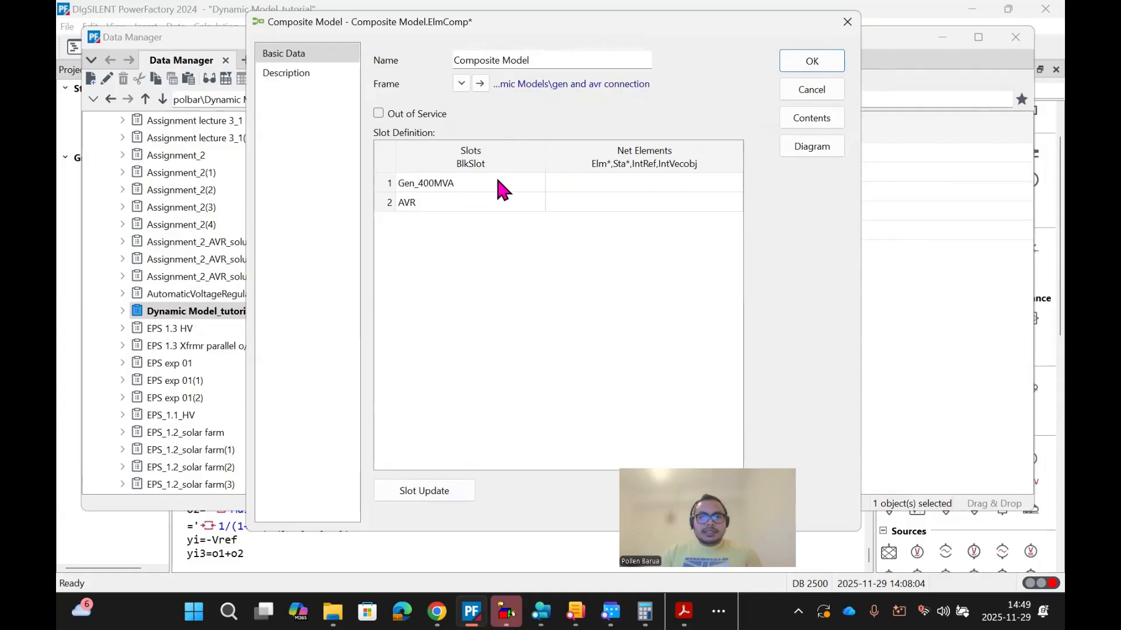
double_click(602, 183)
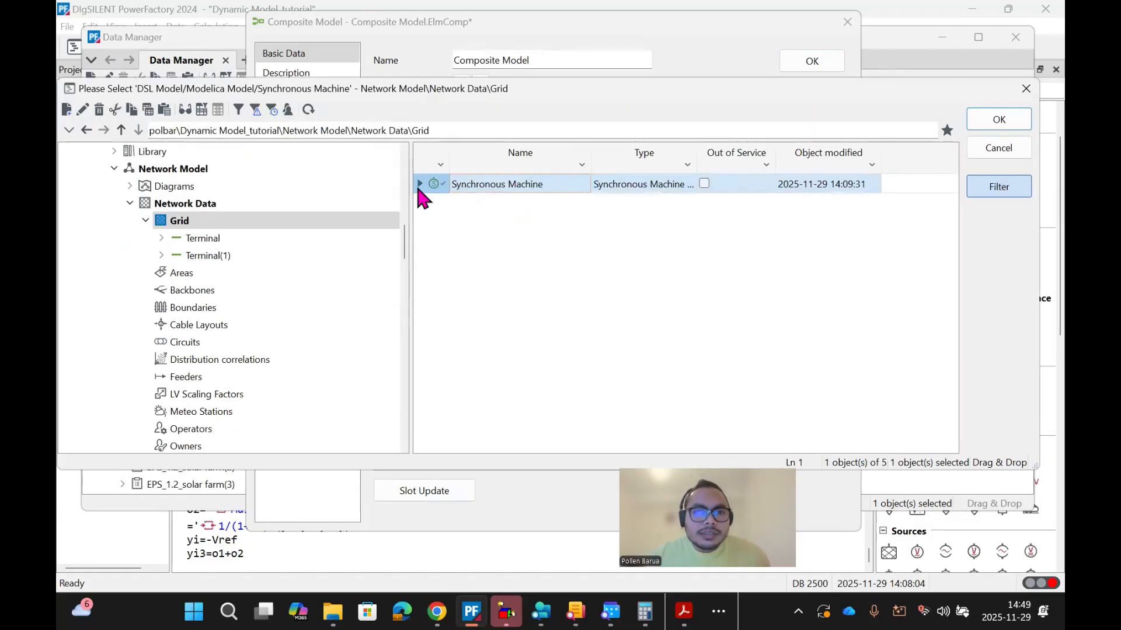
click(998, 120)
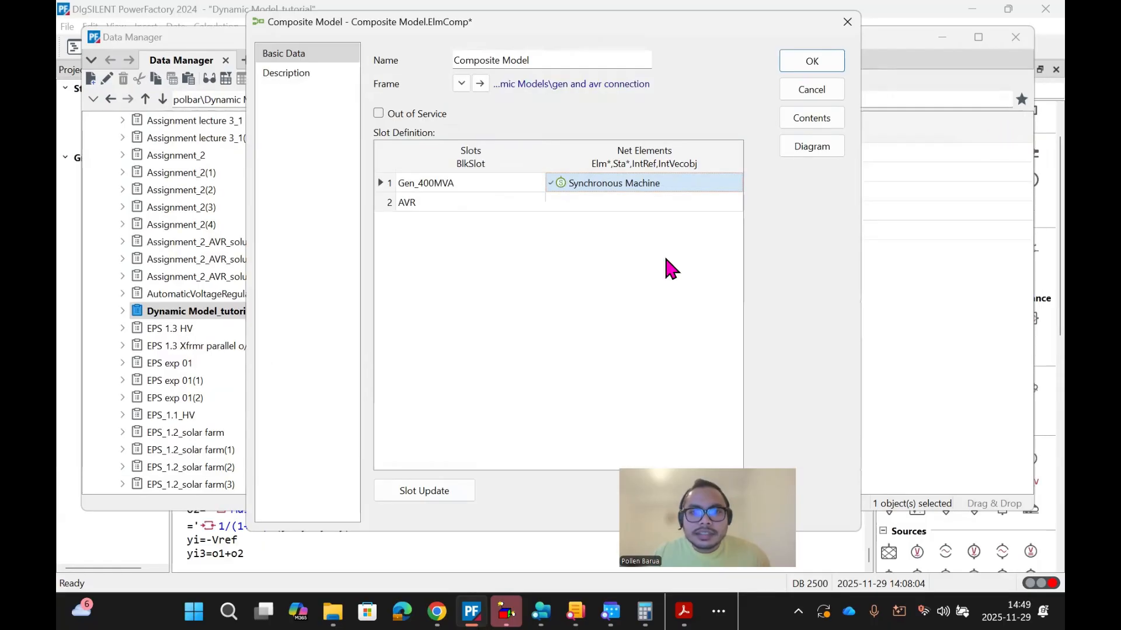
Step: Try to find a DSL model in the project for the AVR slot, and save the composite model
double_click(572, 201)
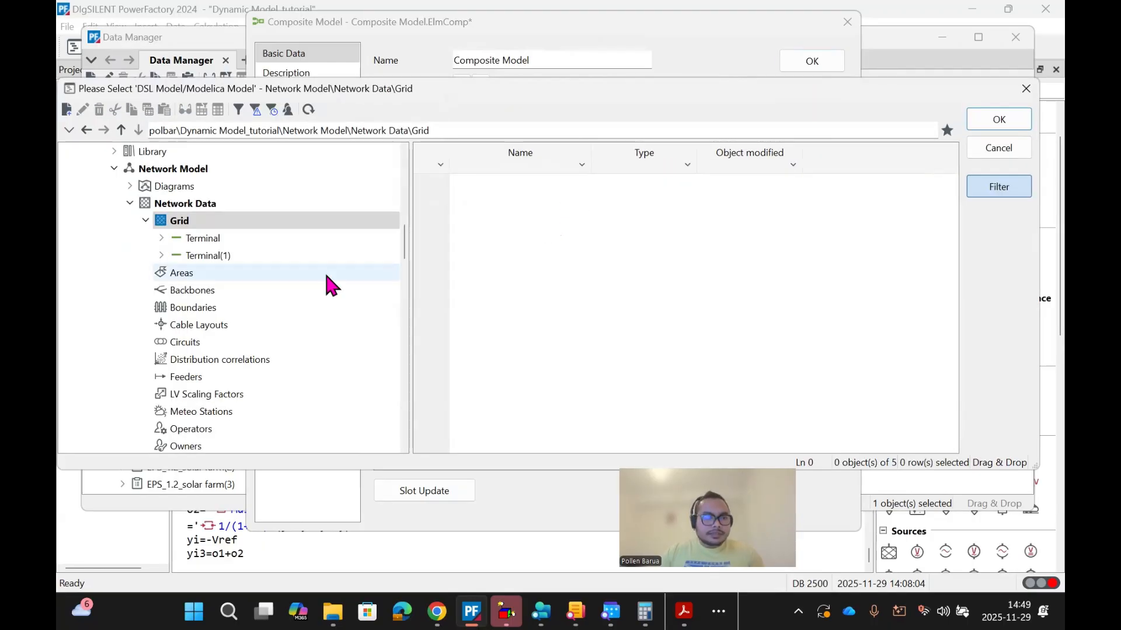
scroll(200, 295, down, 3)
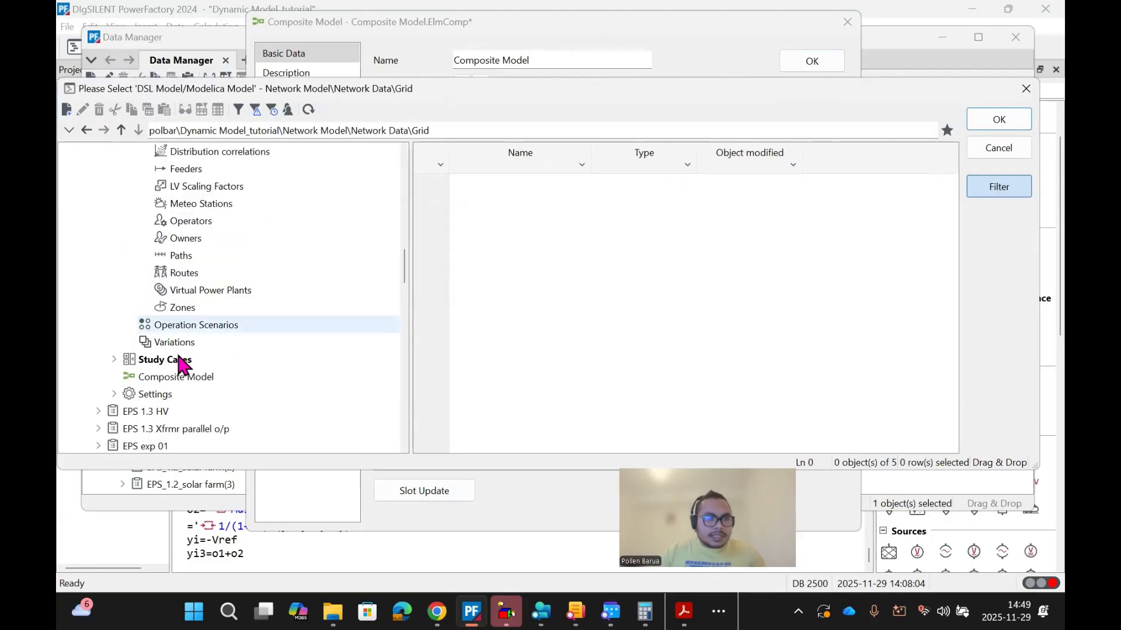
scroll(181, 362, up, 6)
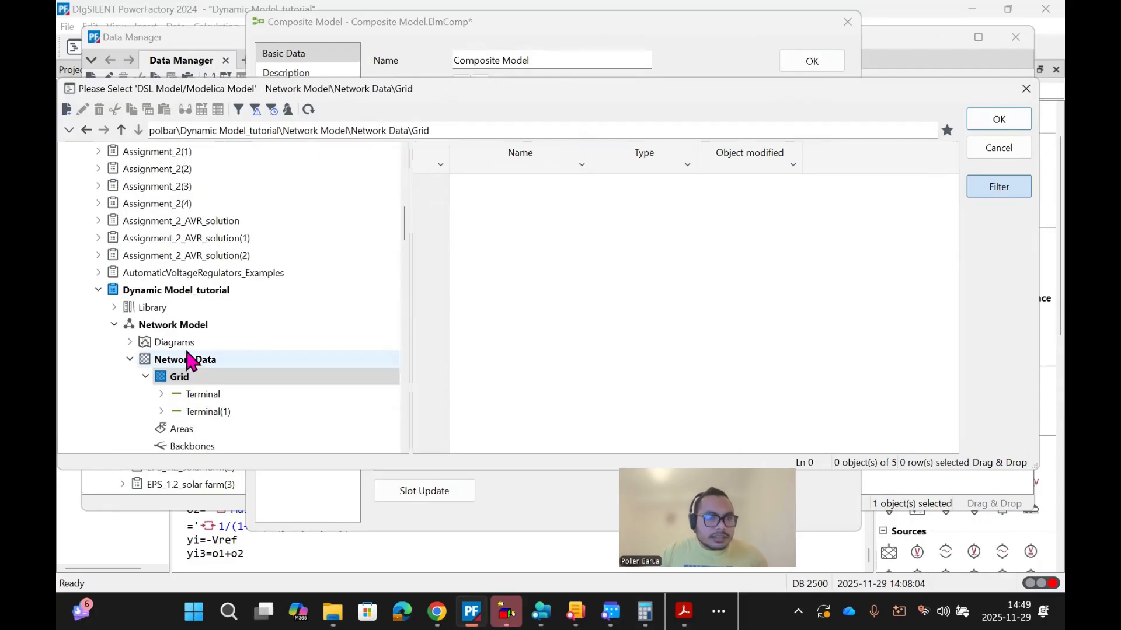
click(995, 121)
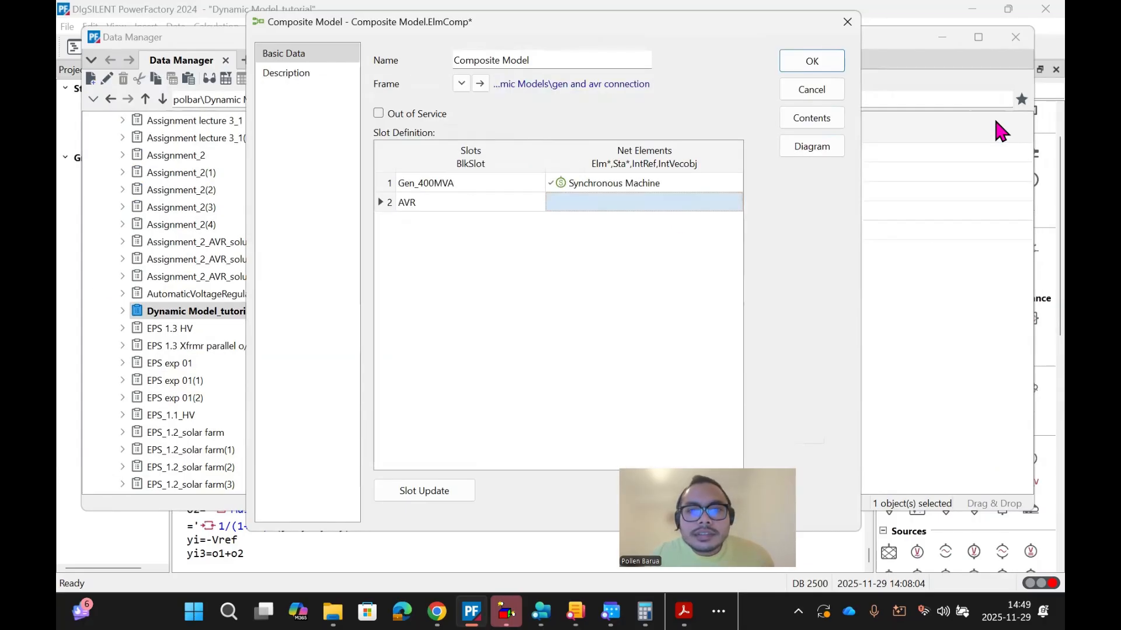
click(807, 59)
click(1015, 37)
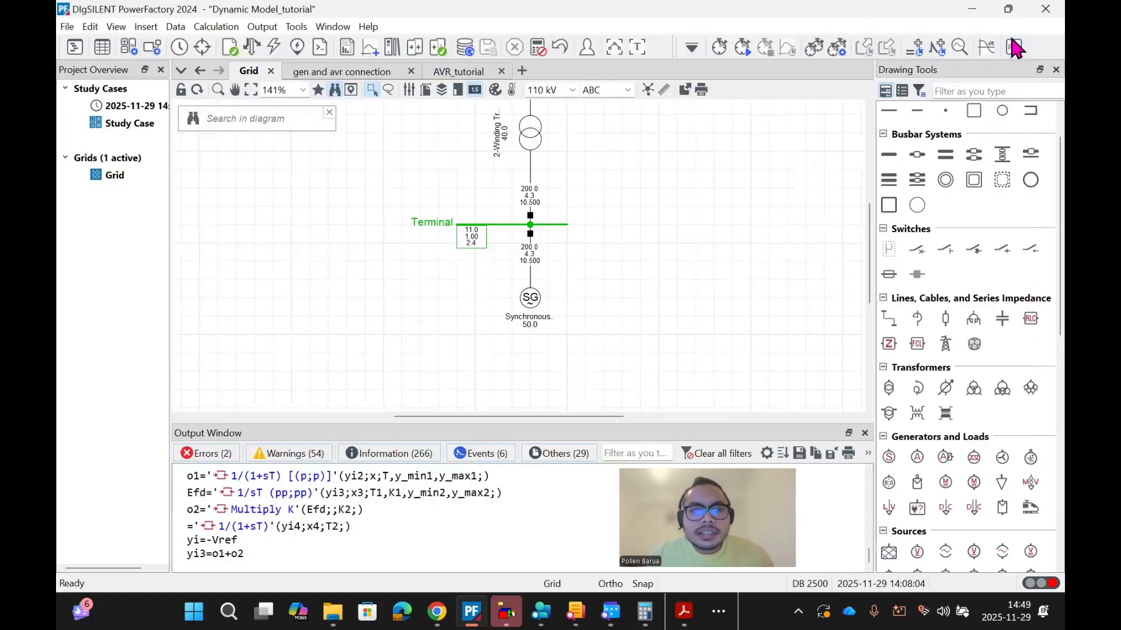
click(75, 46)
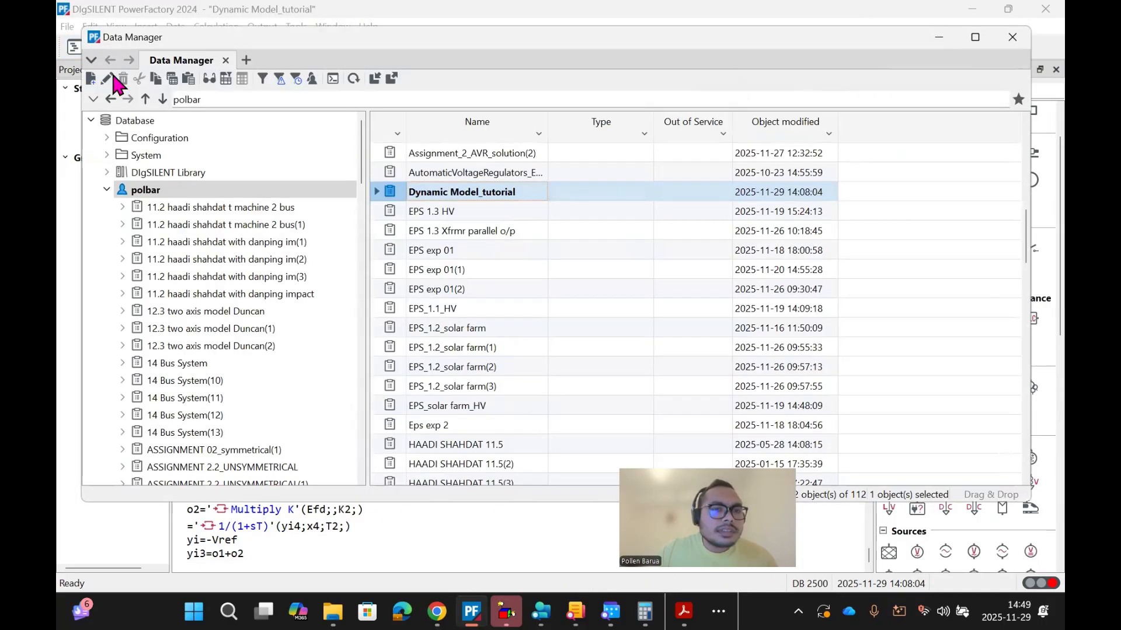
click(1014, 42)
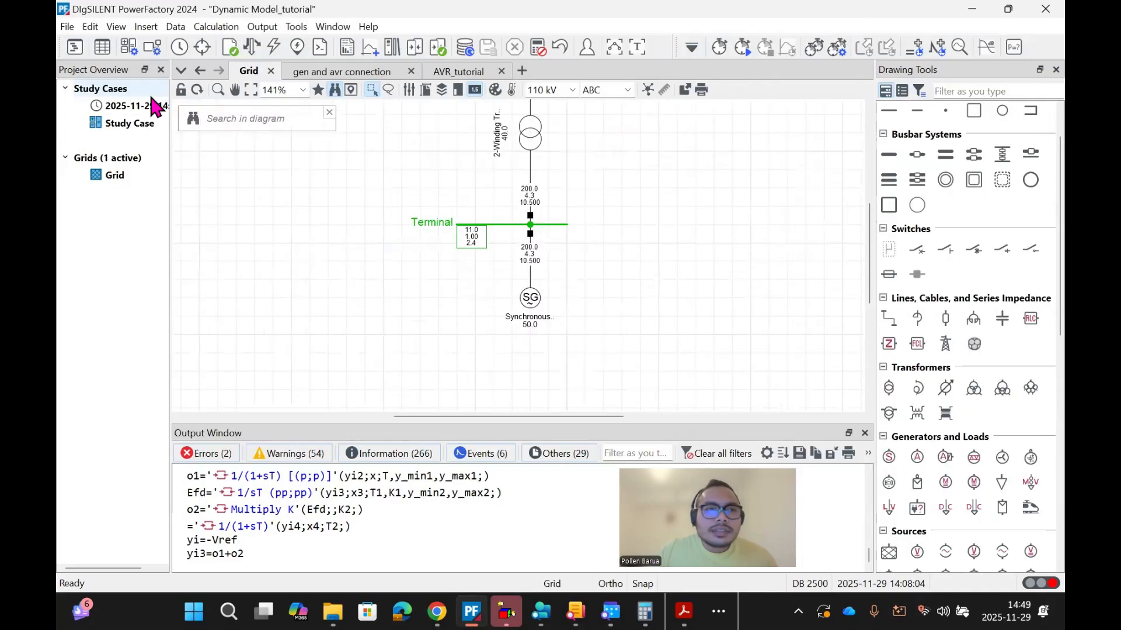
click(100, 47)
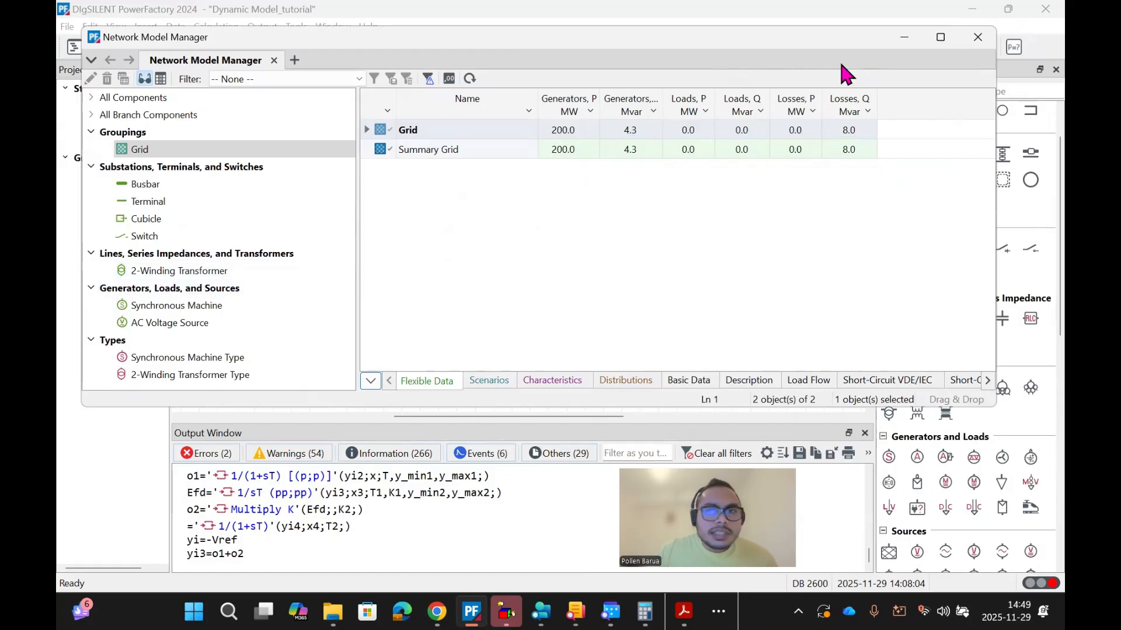
click(979, 42)
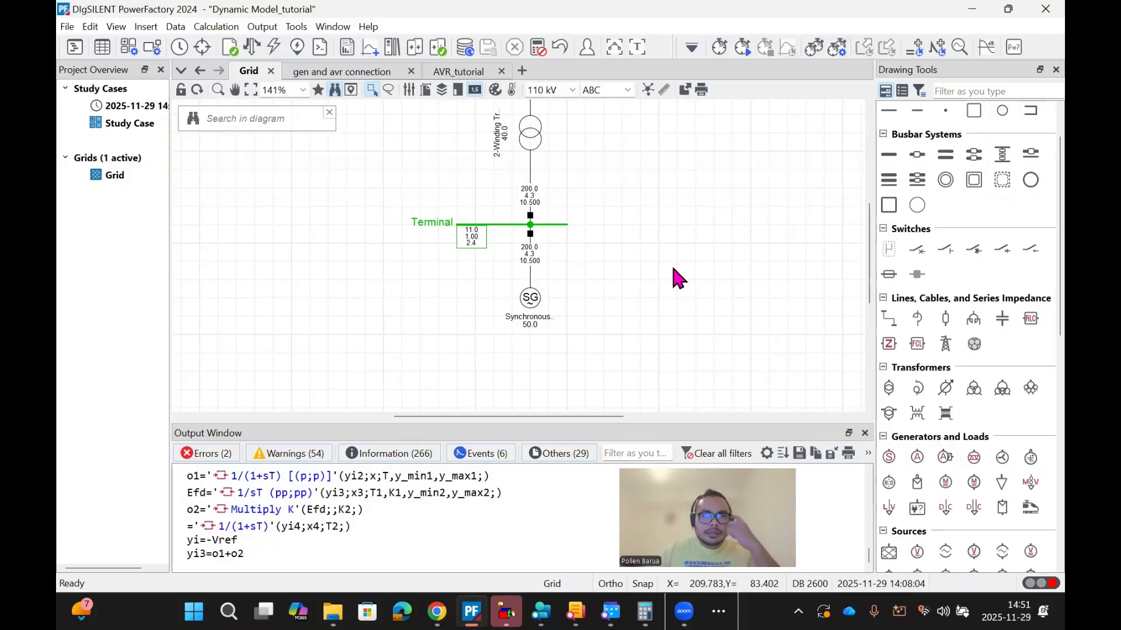
click(102, 46)
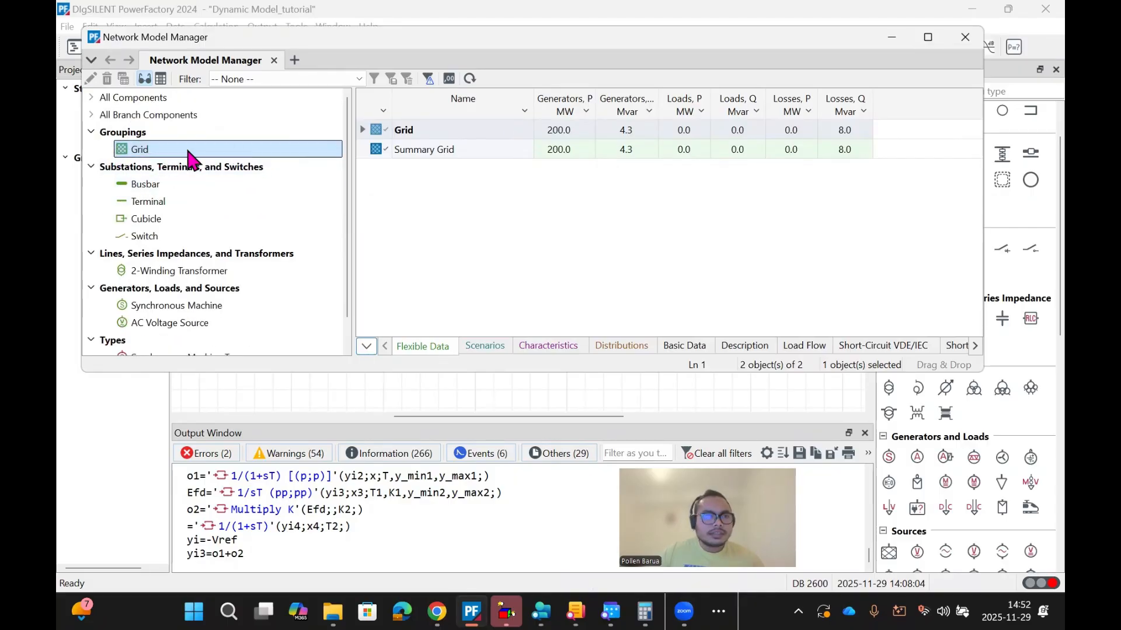
click(965, 37)
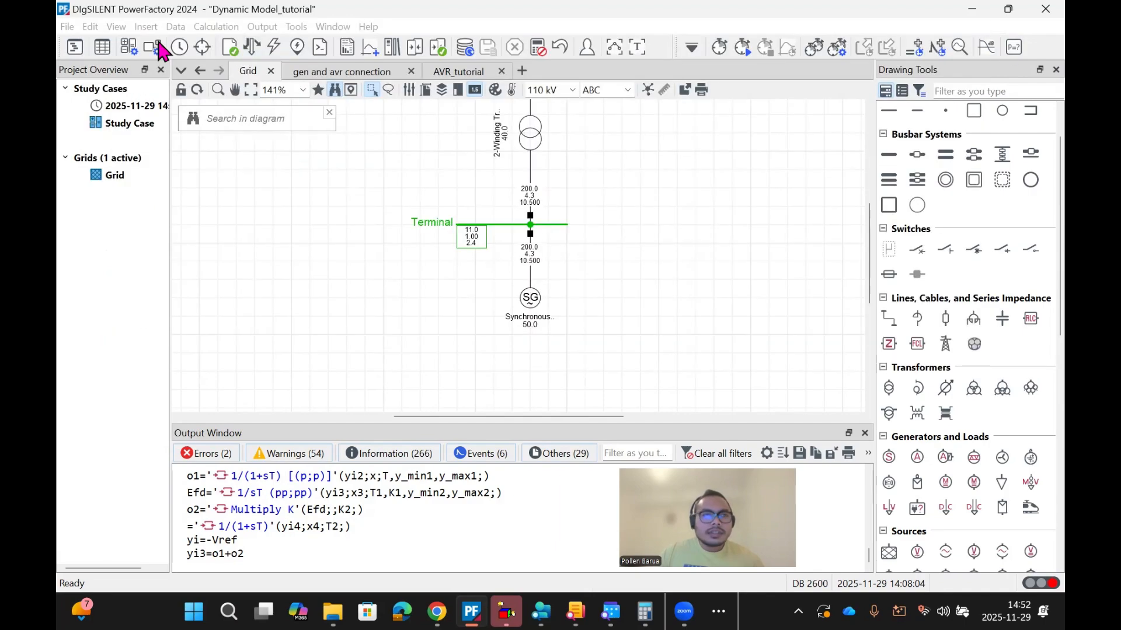
click(101, 48)
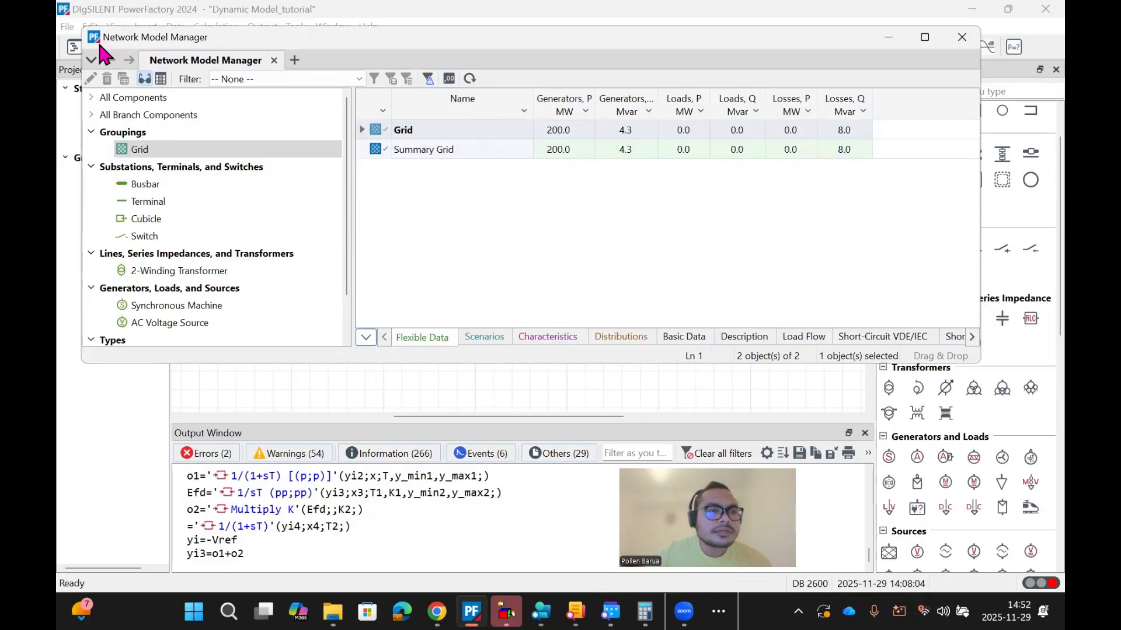
scroll(159, 185, down, 1)
scroll(153, 199, up, 1)
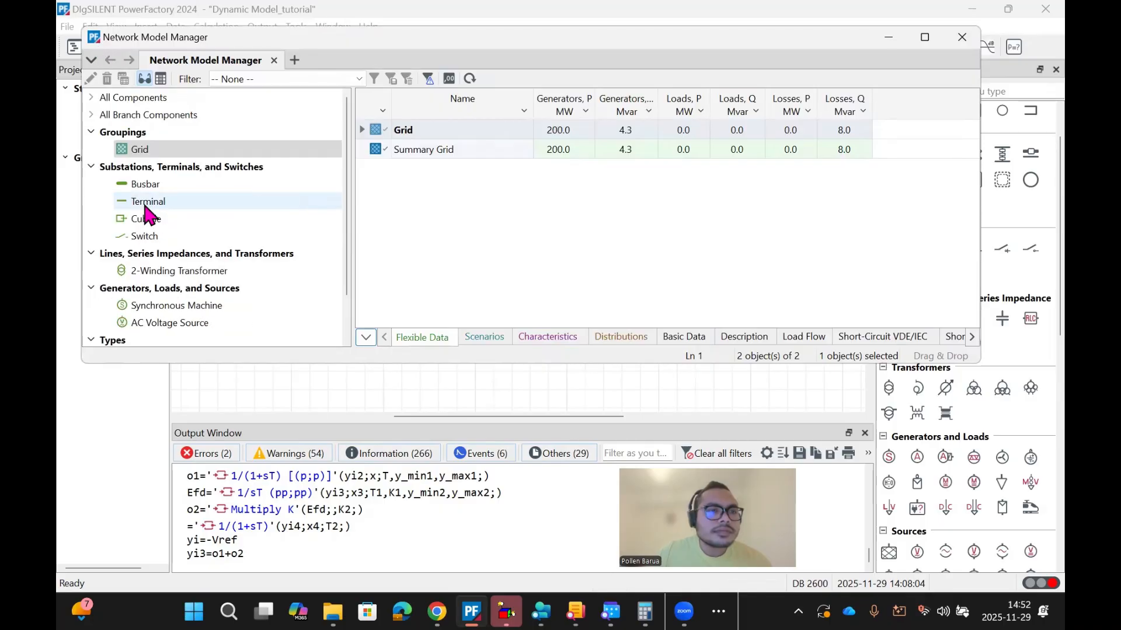
click(125, 151)
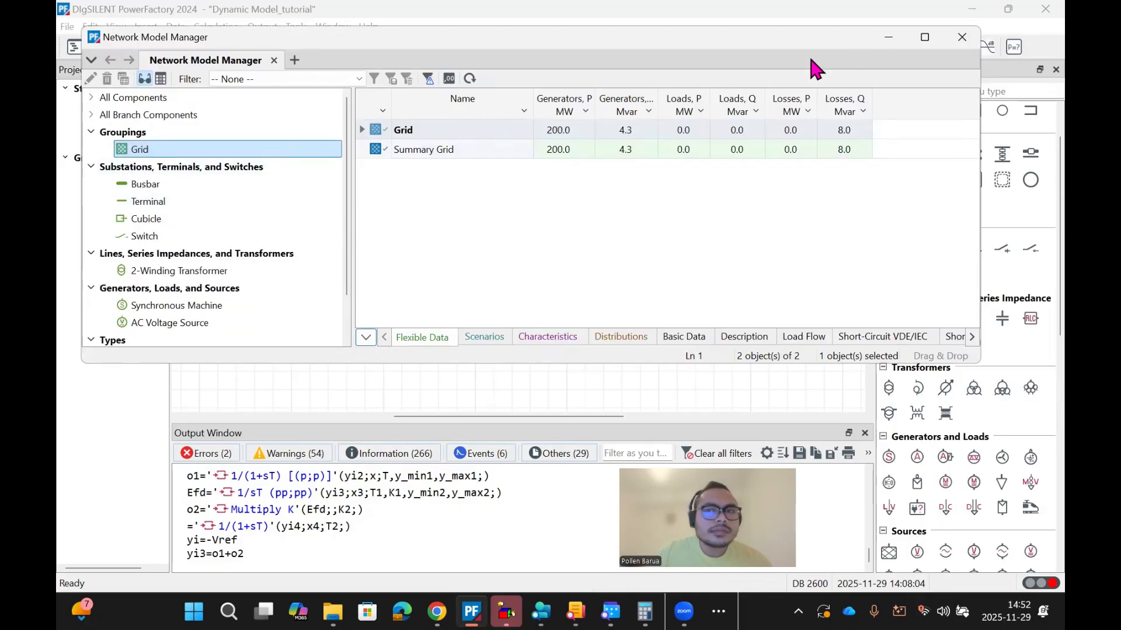
click(962, 37)
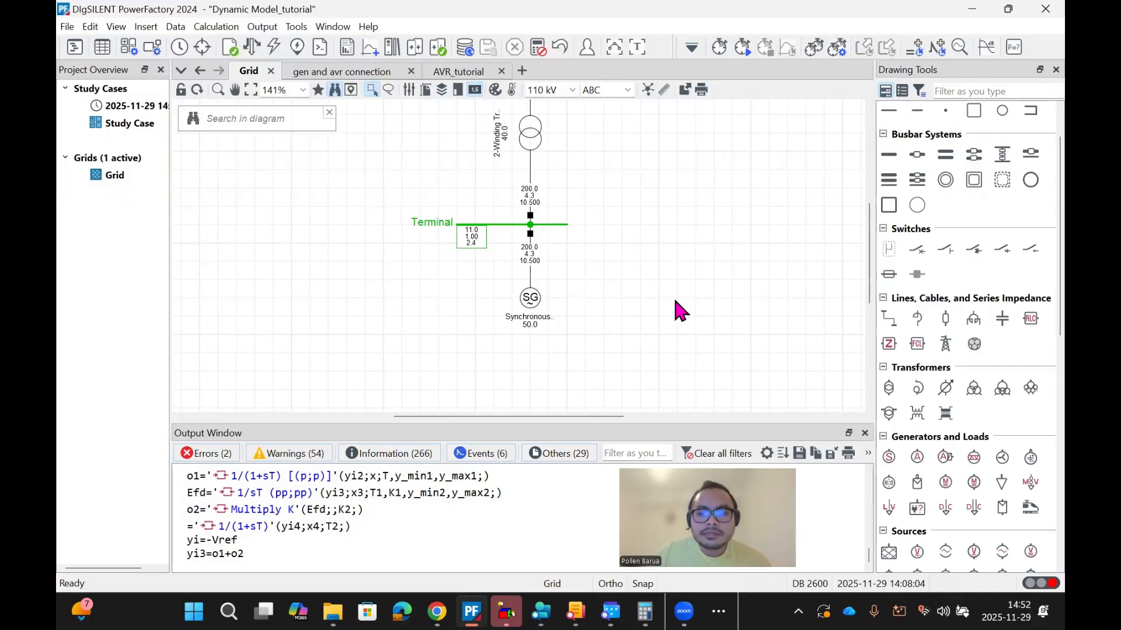
click(866, 343)
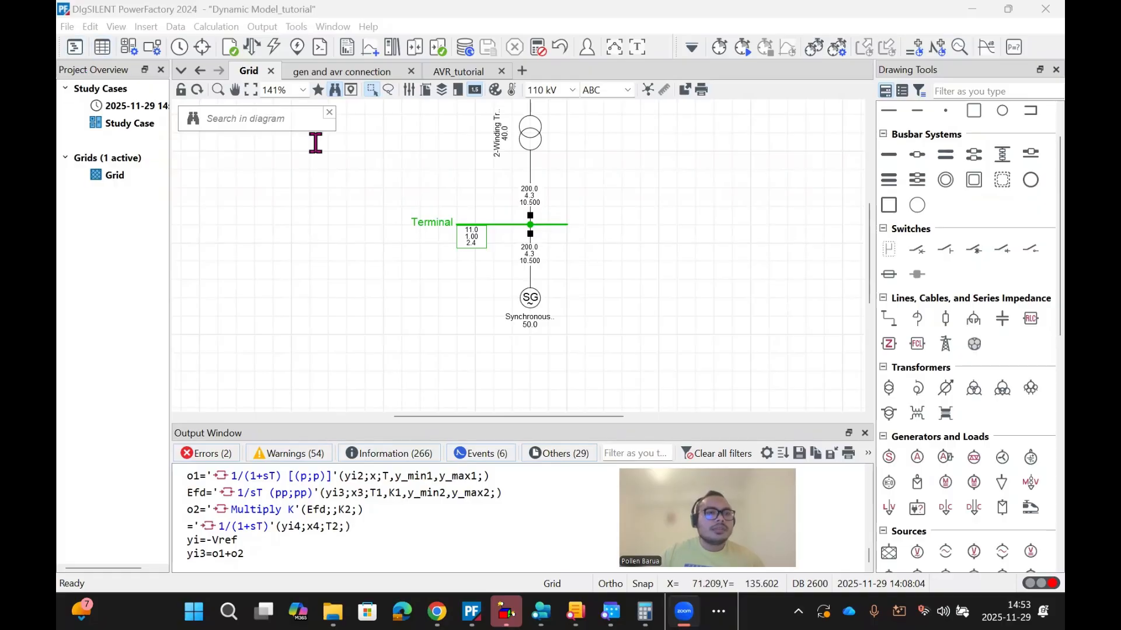
Step: Create a new Composite Model object in the Grid folder under Dynamic Model_tutorial's Network Data
click(73, 48)
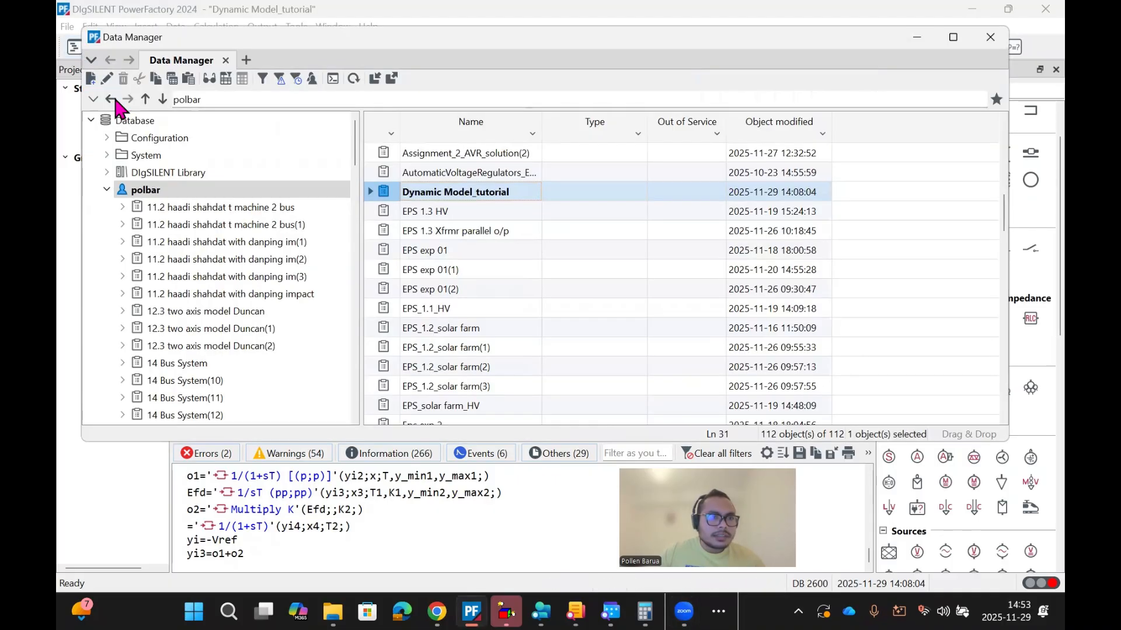
scroll(184, 281, down, 3)
scroll(184, 281, down, 4)
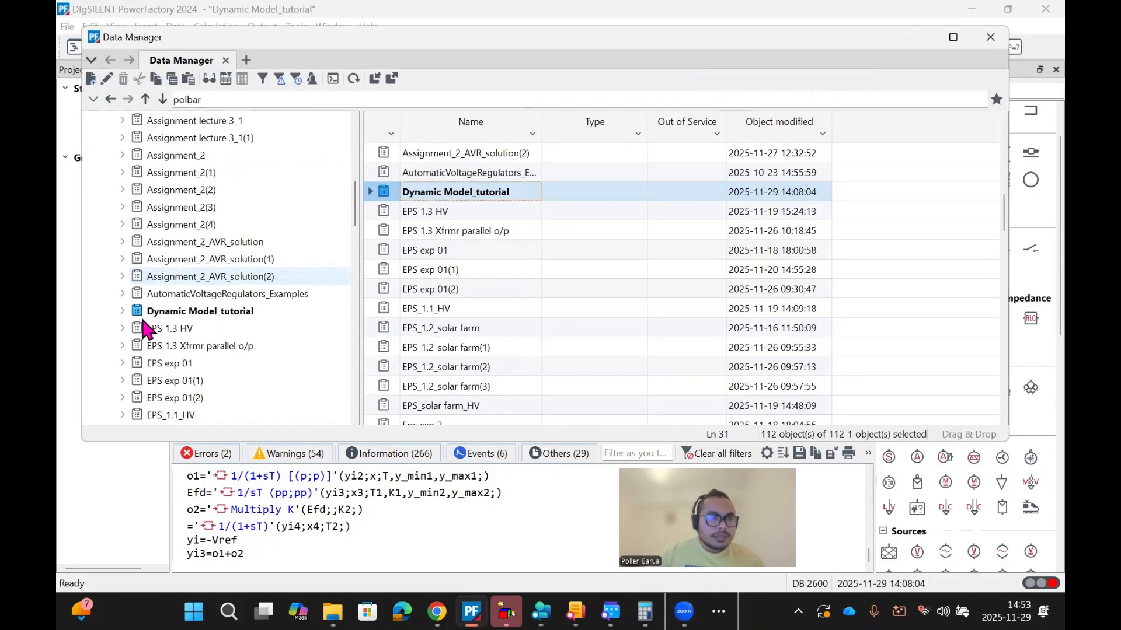
click(122, 311)
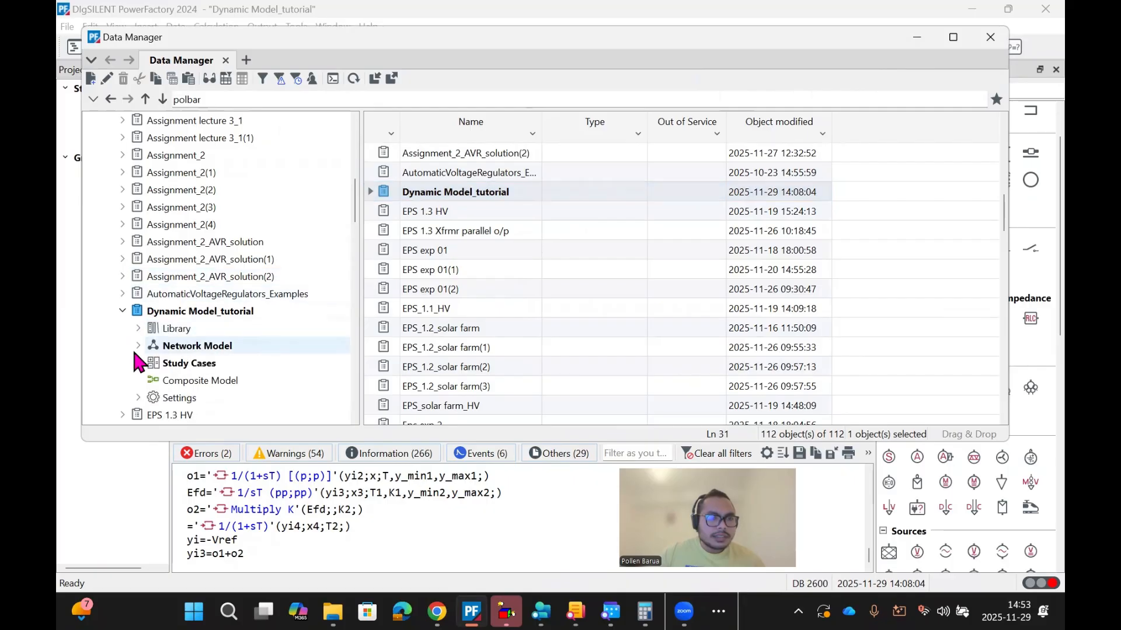
click(138, 346)
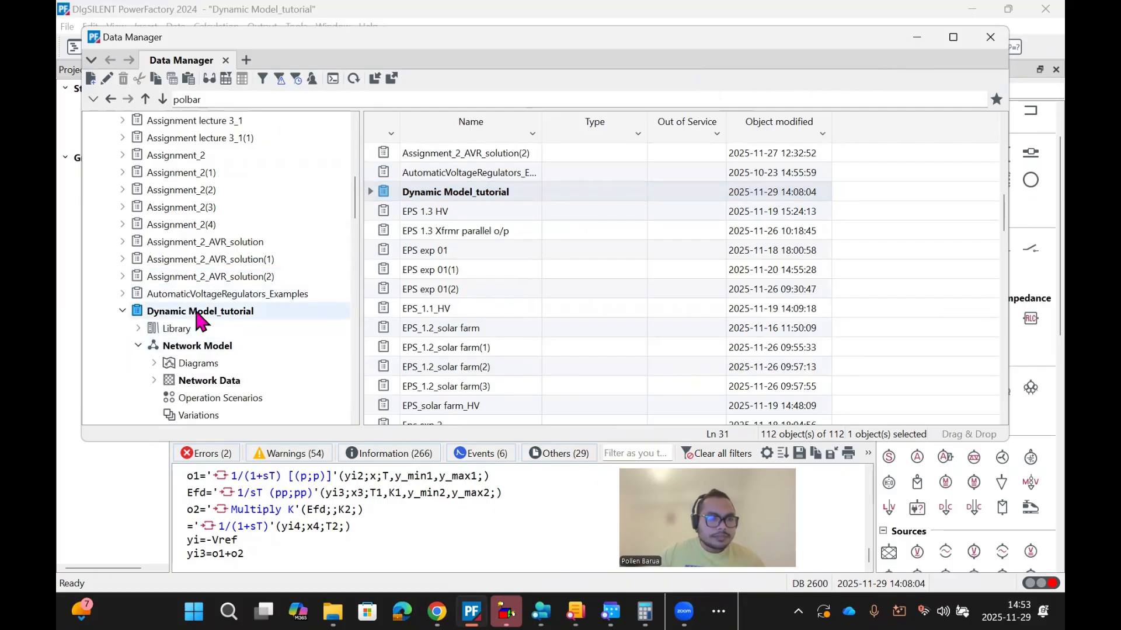
scroll(146, 339, down, 1)
click(175, 334)
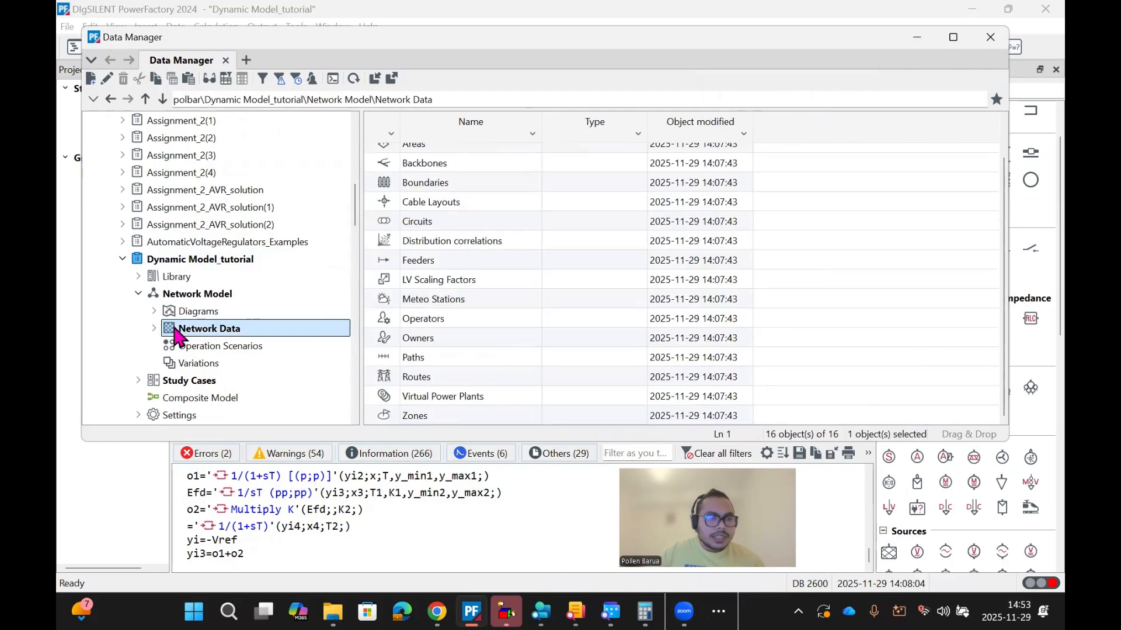
double_click(175, 334)
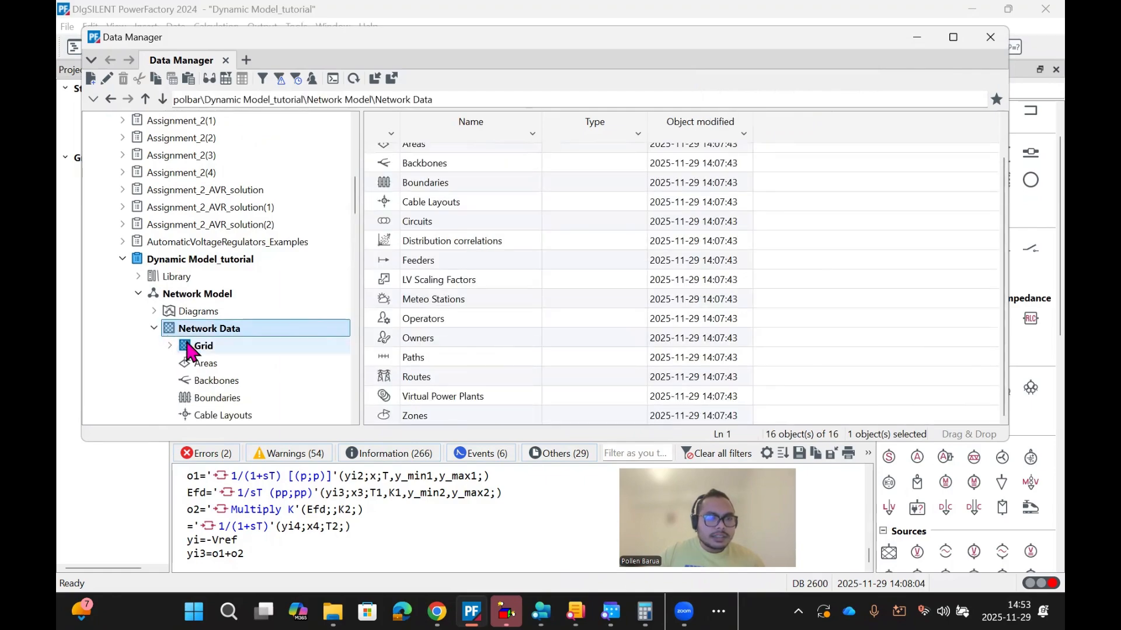
click(202, 347)
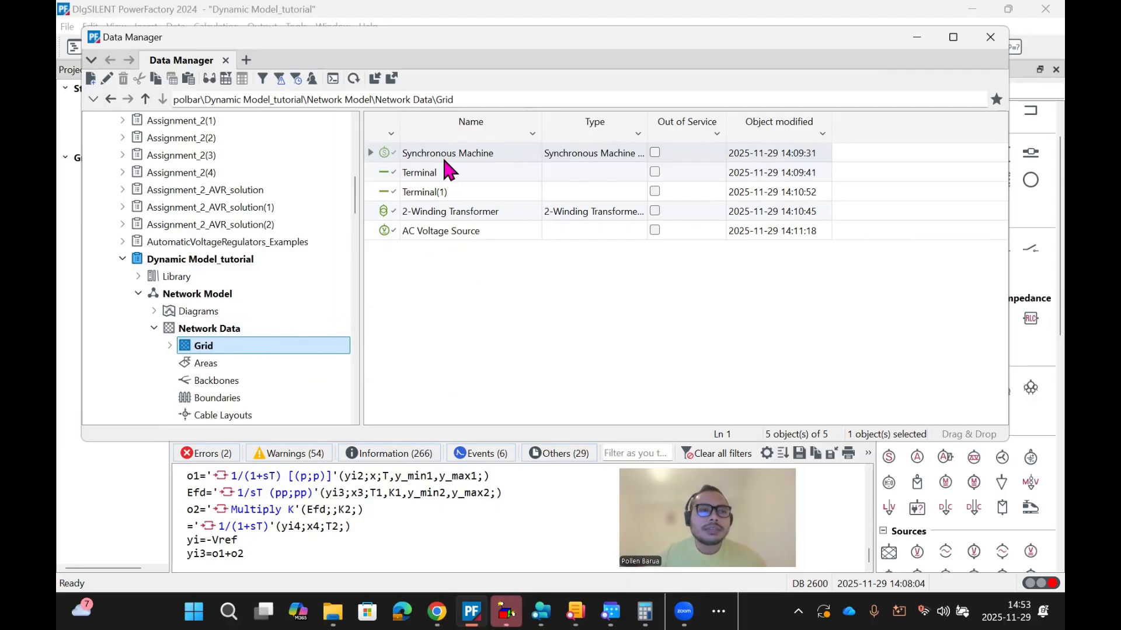
click(90, 78)
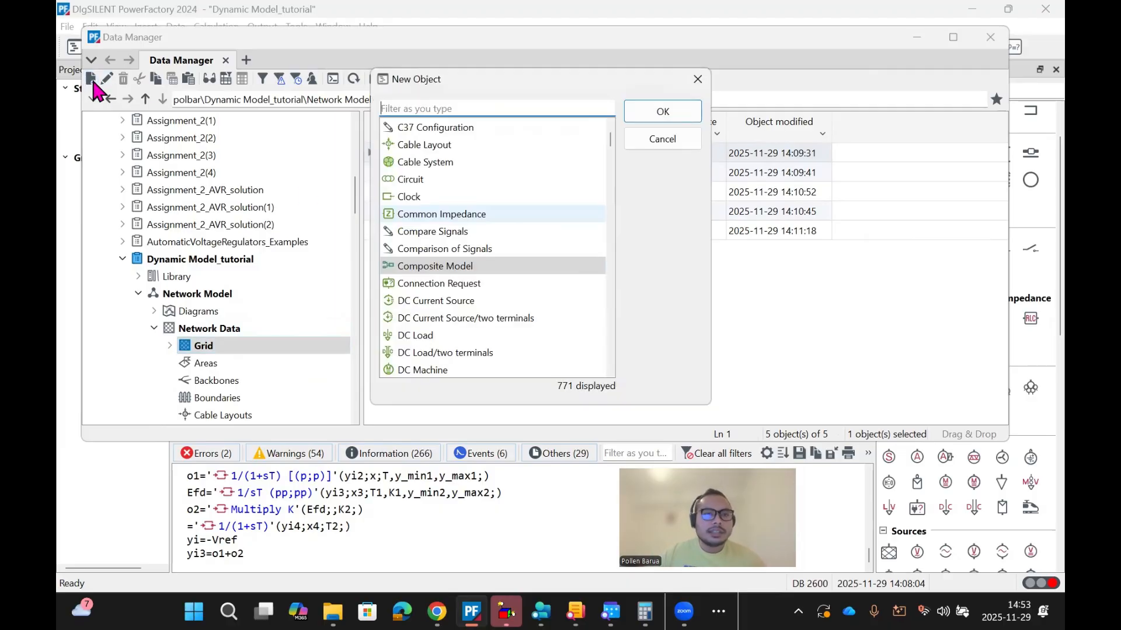
click(456, 265)
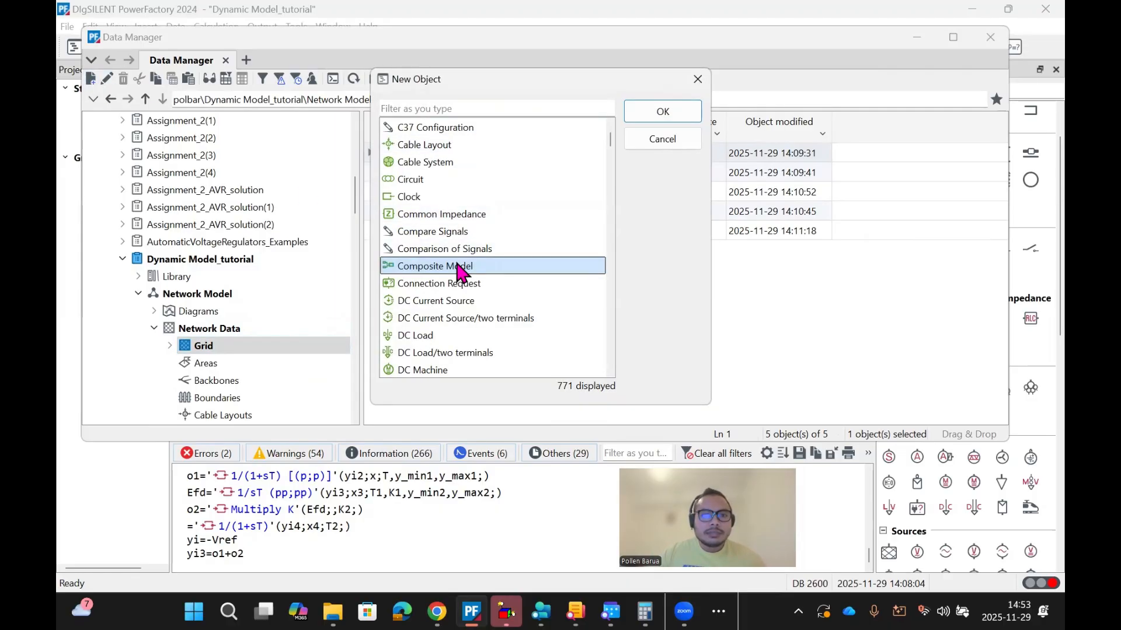
click(671, 106)
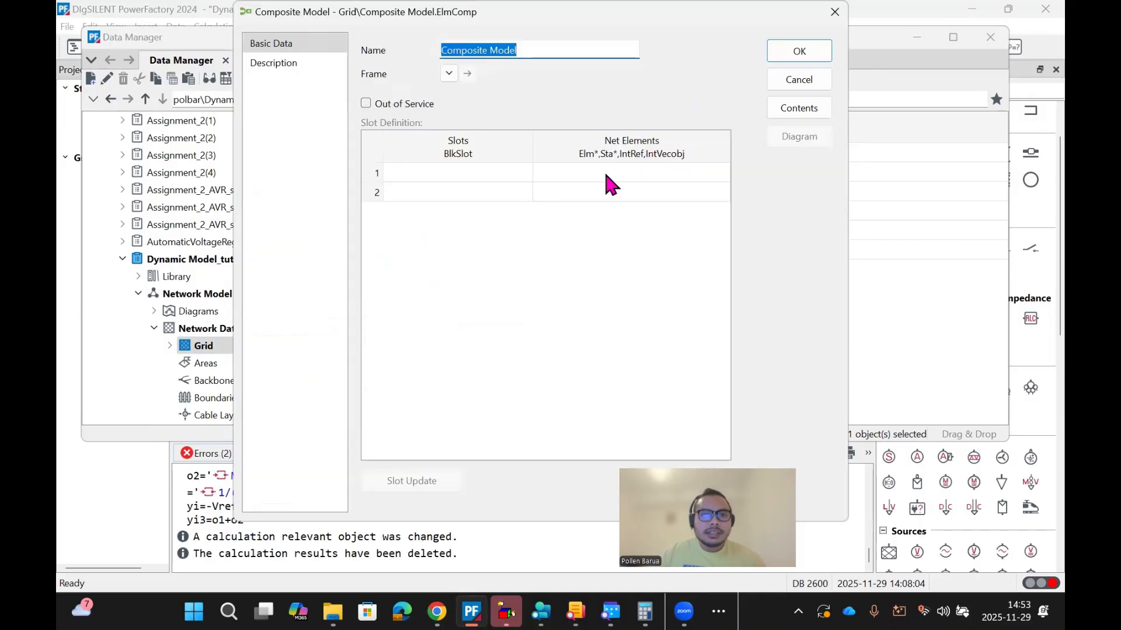
Step: Assign gen and avr connection as the new composite model's frame and link the grid's Synchronous Machine to the Gen_400MVA slot
click(449, 75)
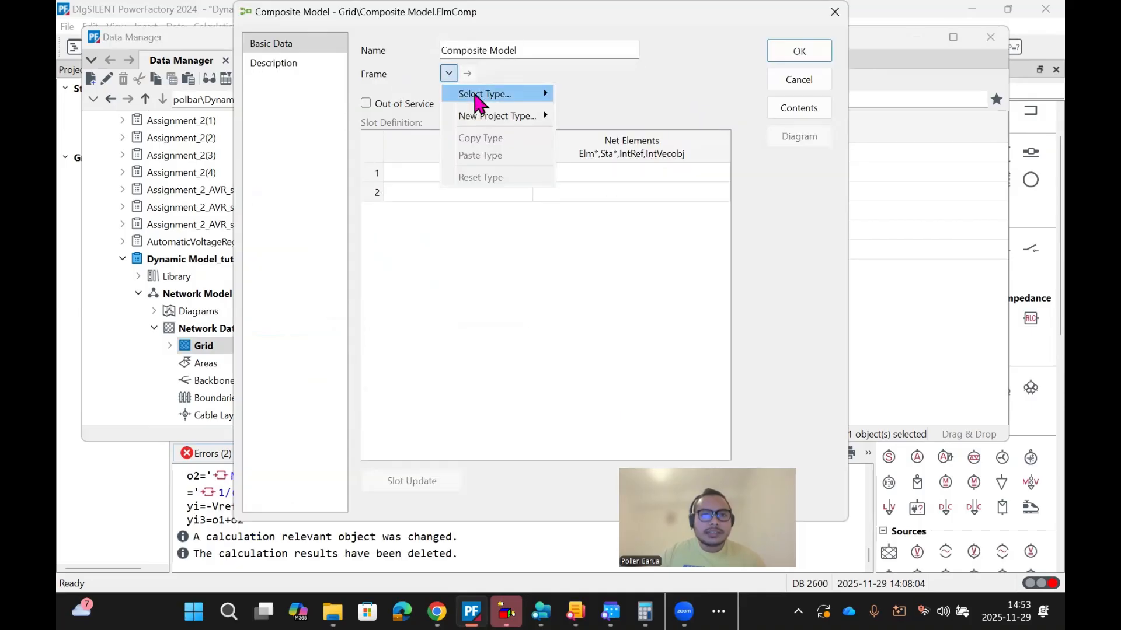
mouse_move(475, 98)
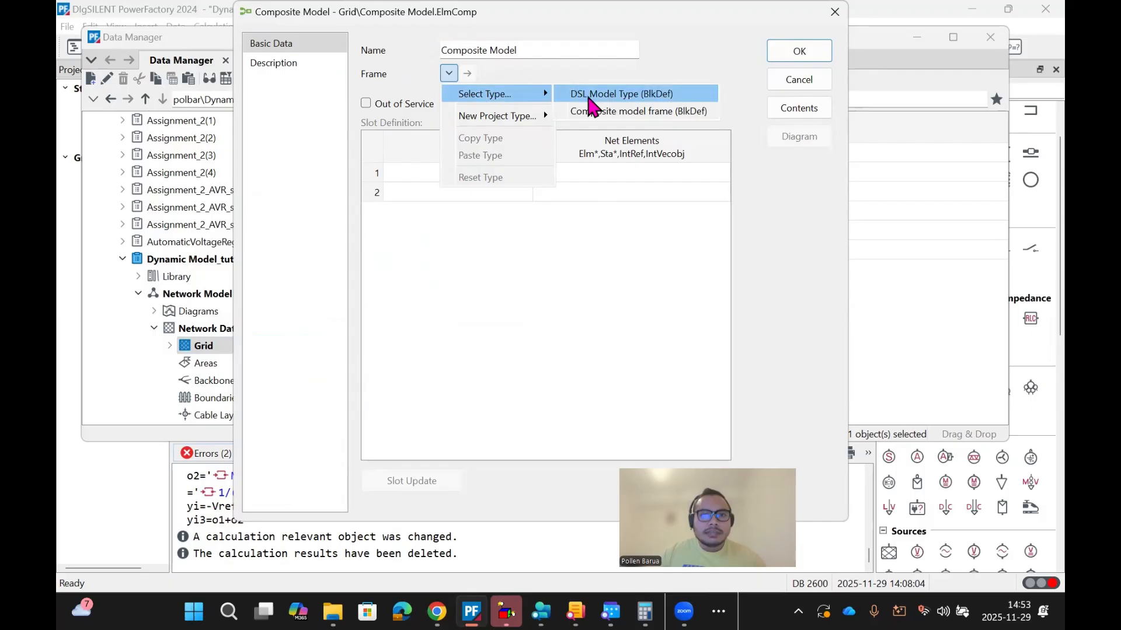
click(598, 111)
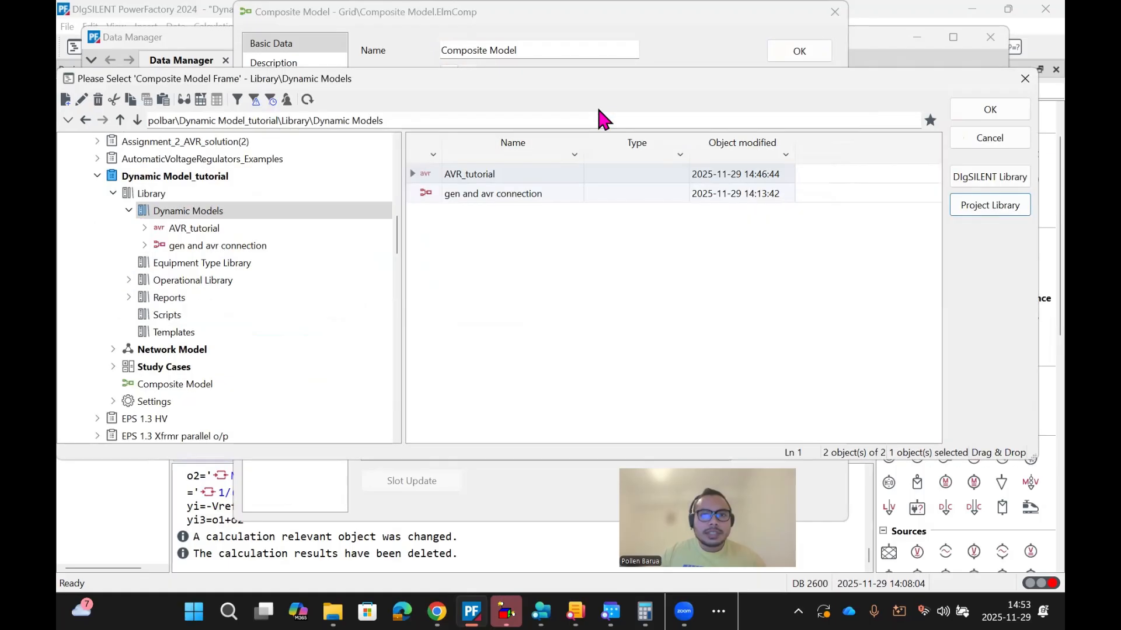
click(422, 195)
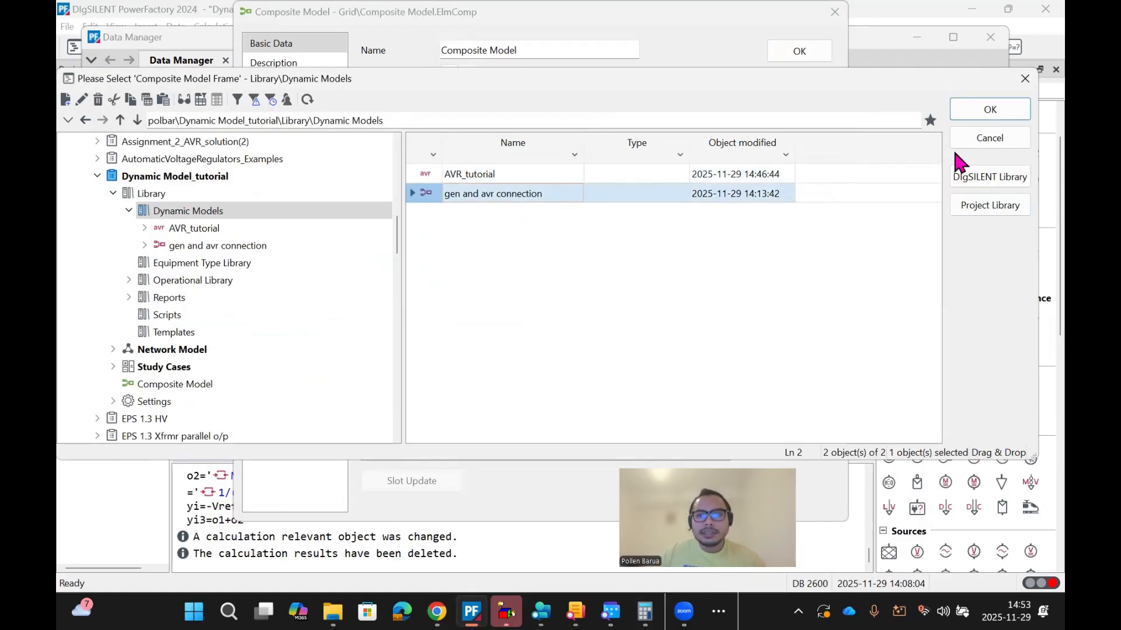
click(995, 107)
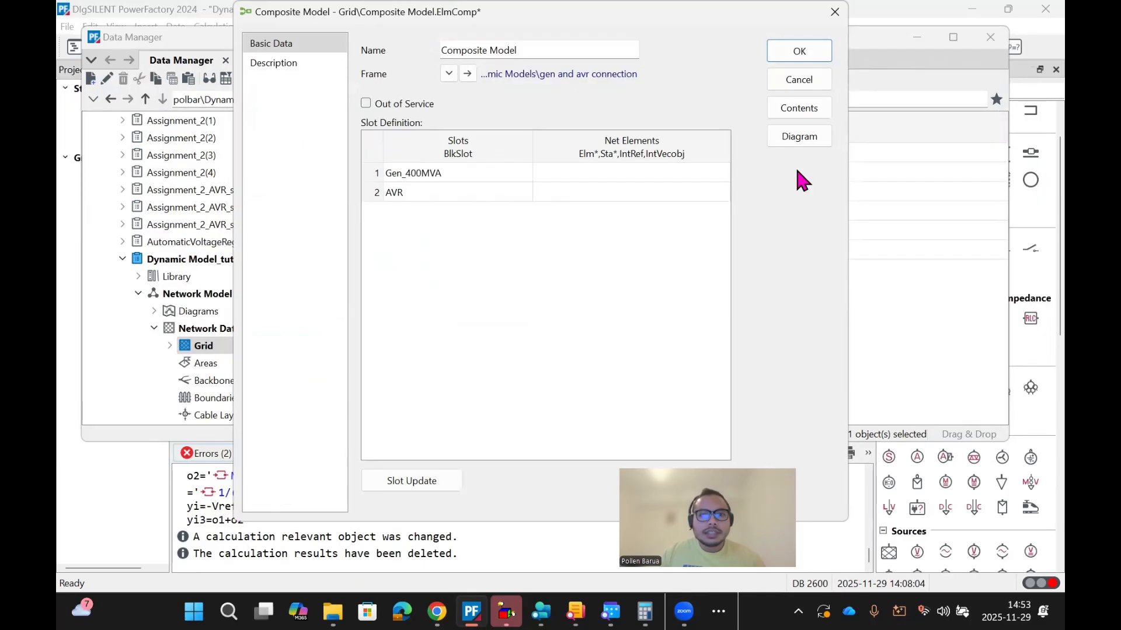
double_click(586, 173)
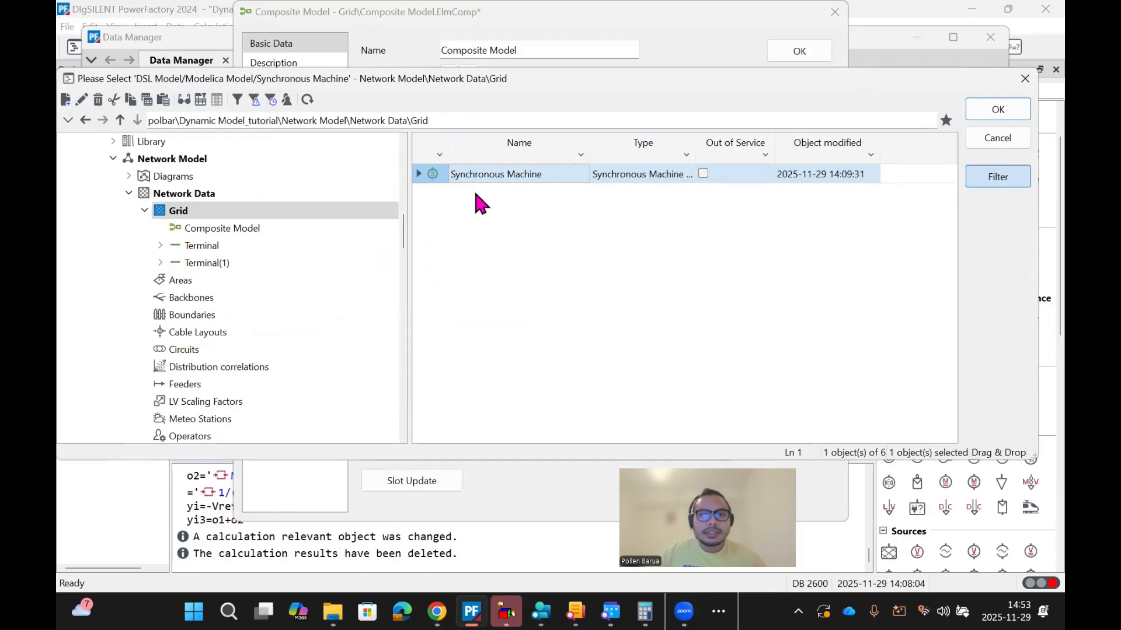
click(996, 111)
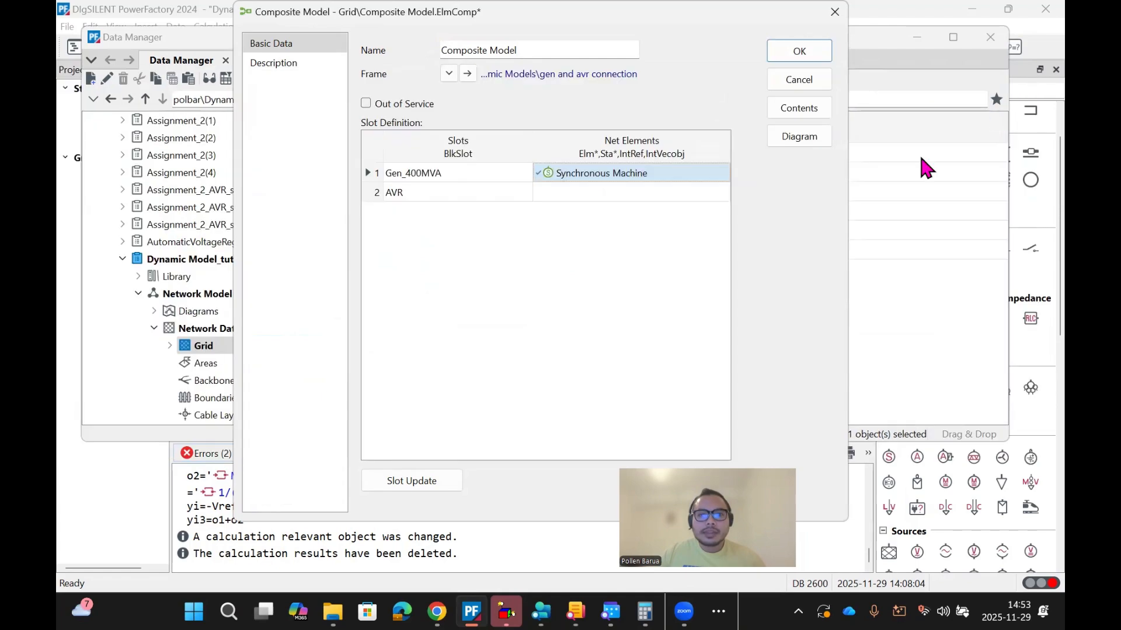
Step: Create a new DSL Model object in the Grid for the composite model's AVR slot
double_click(551, 192)
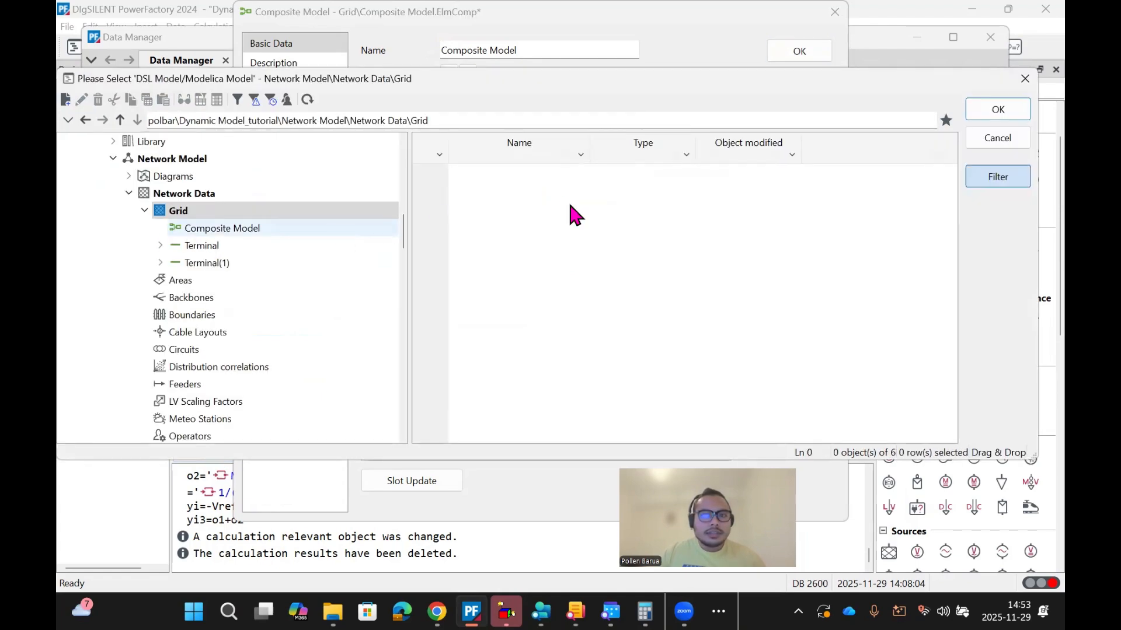
click(67, 103)
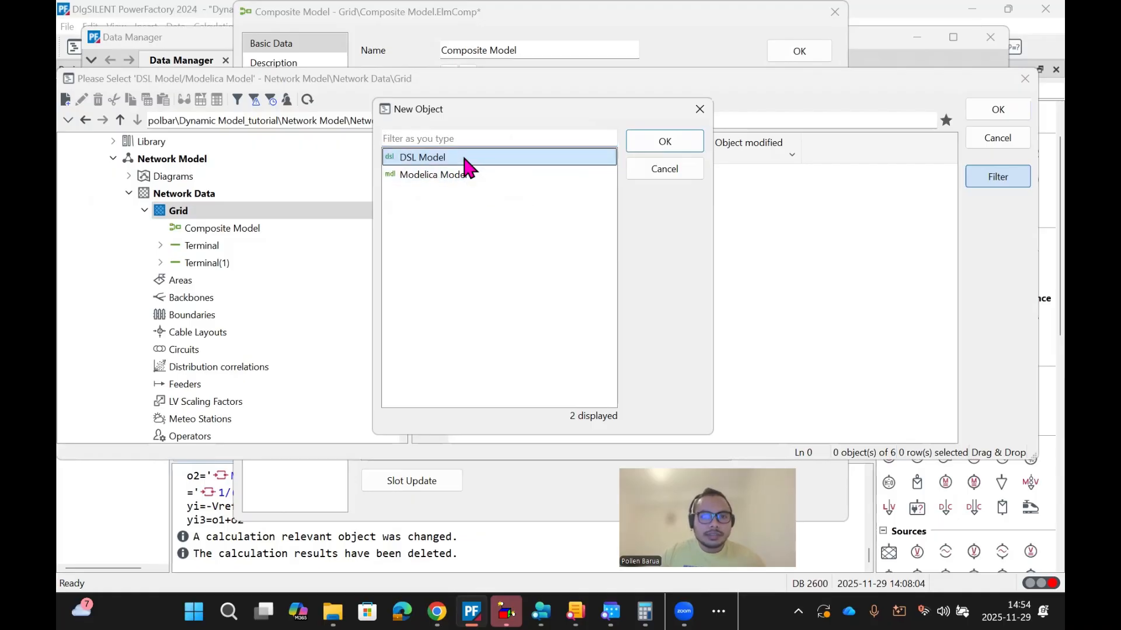
click(646, 141)
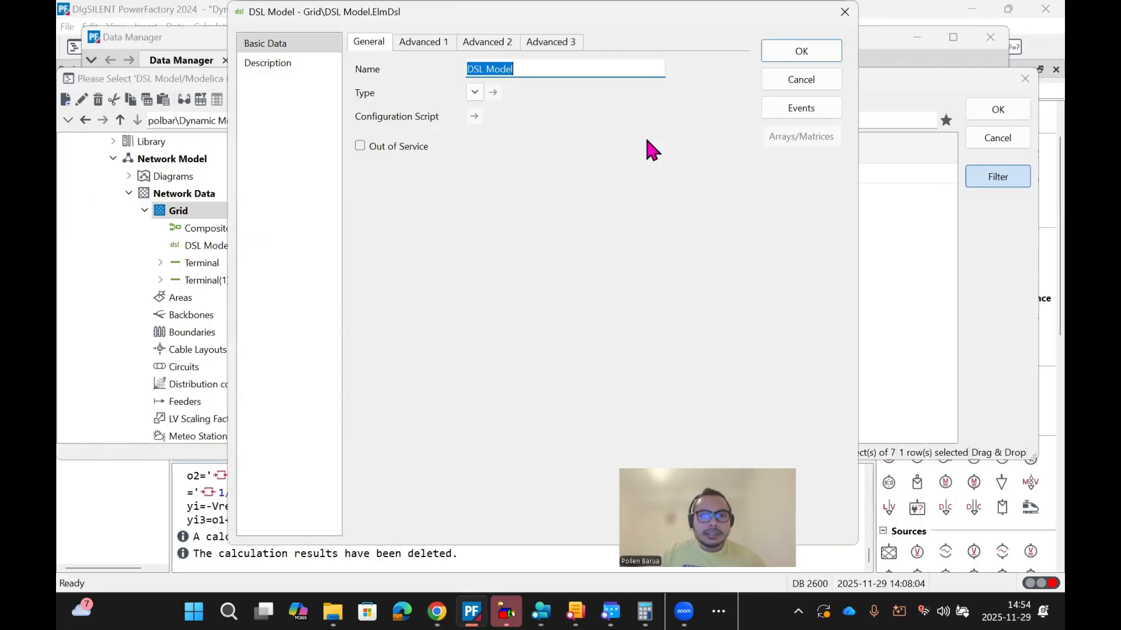
Step: Set the DSL model's type to AVR_tutorial from the project library's Dynamic Models, looking through the DIgSILENT Library excitation systems on the way
click(474, 94)
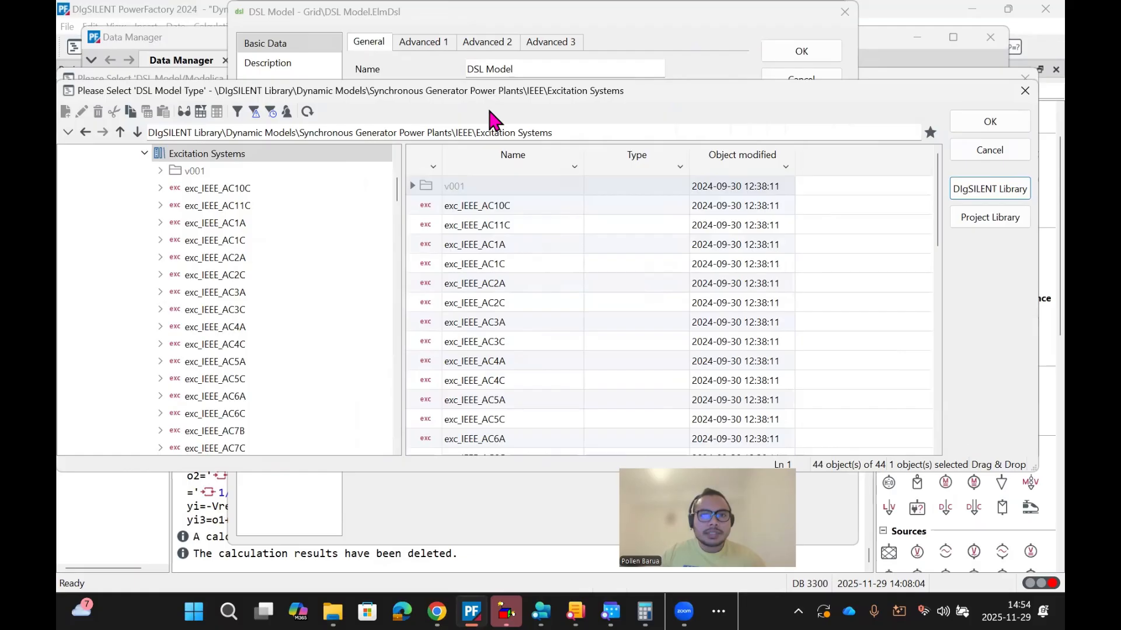
click(983, 216)
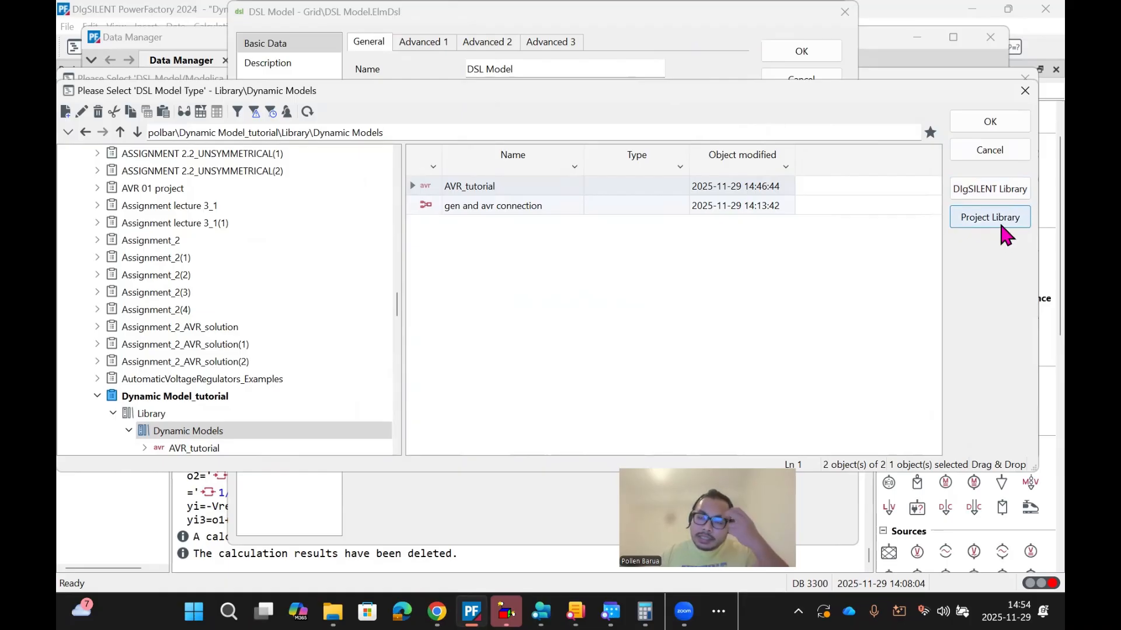
click(1013, 192)
scroll(520, 234, down, 10)
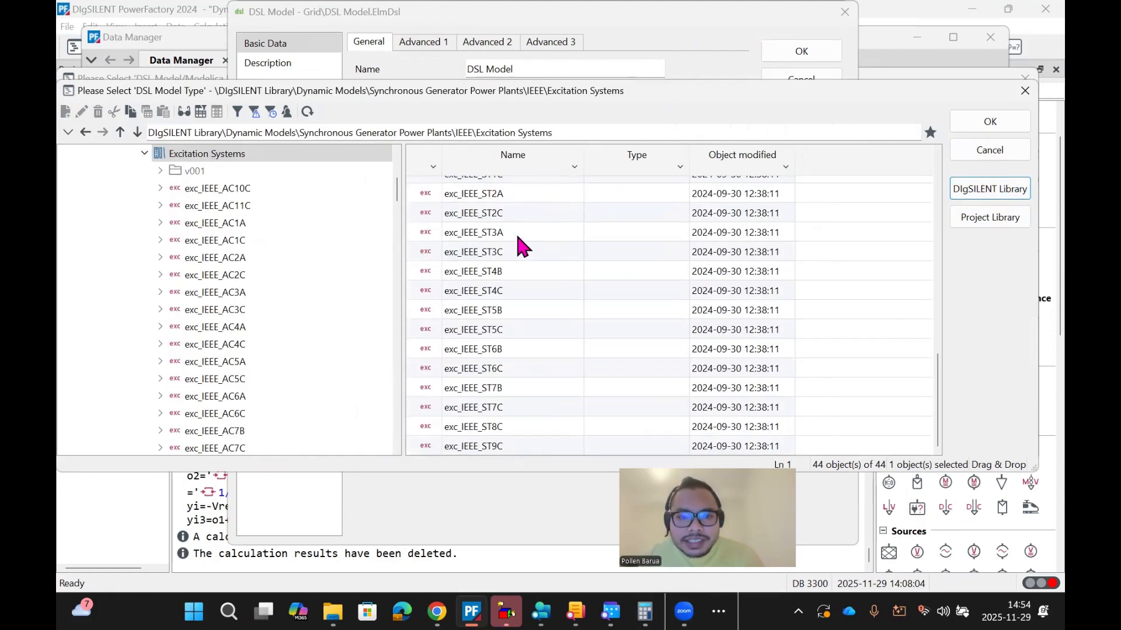
scroll(513, 257, up, 10)
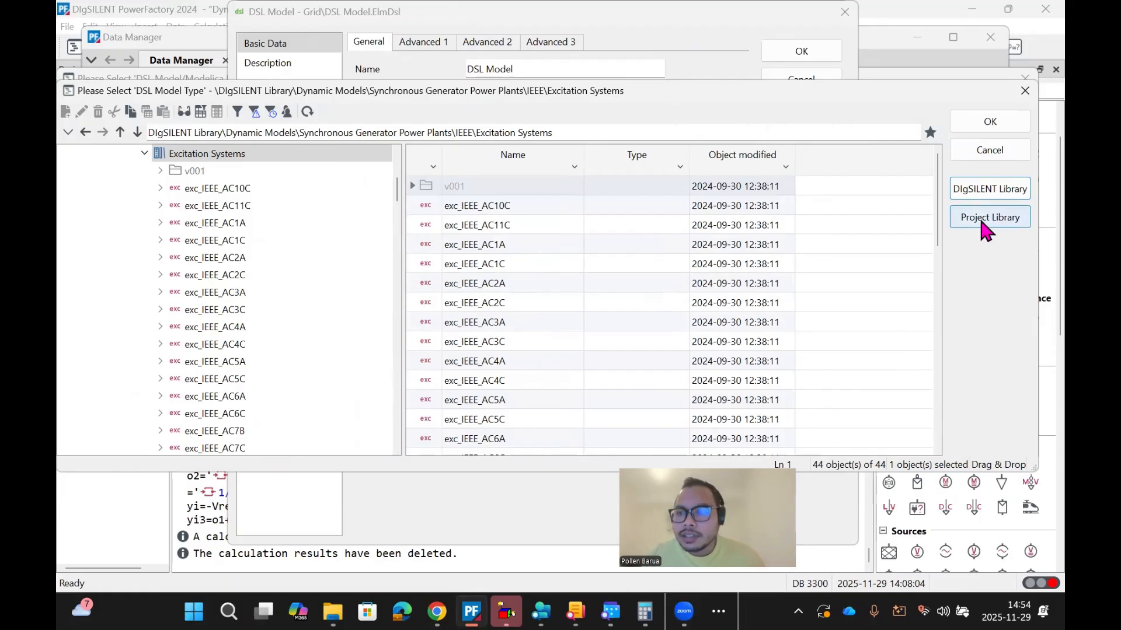
click(986, 230)
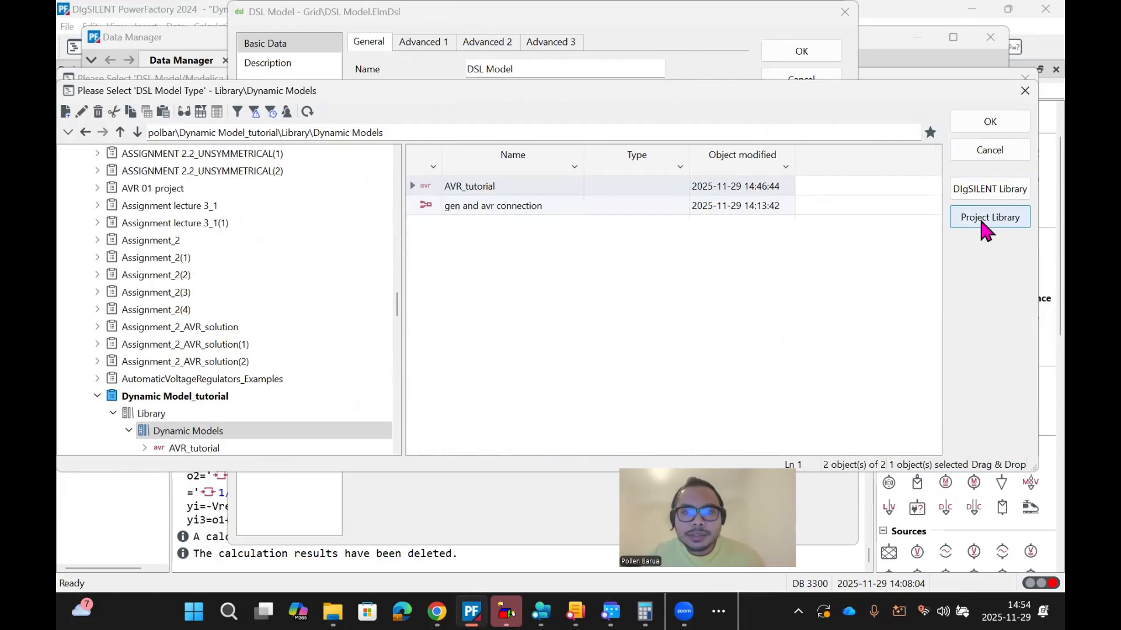
click(422, 185)
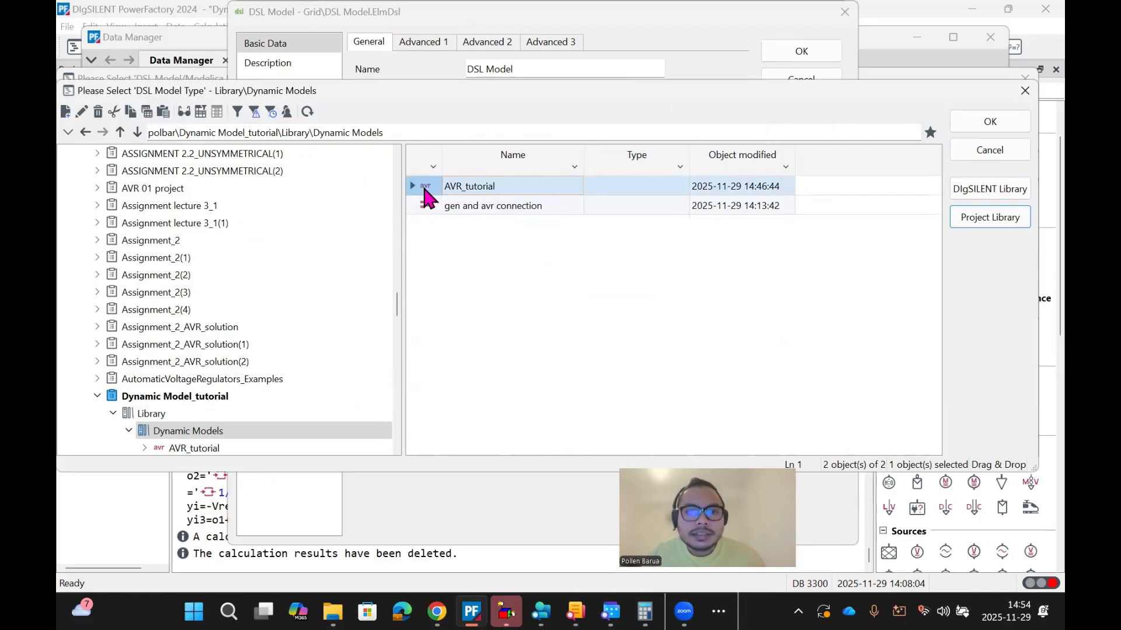
click(987, 116)
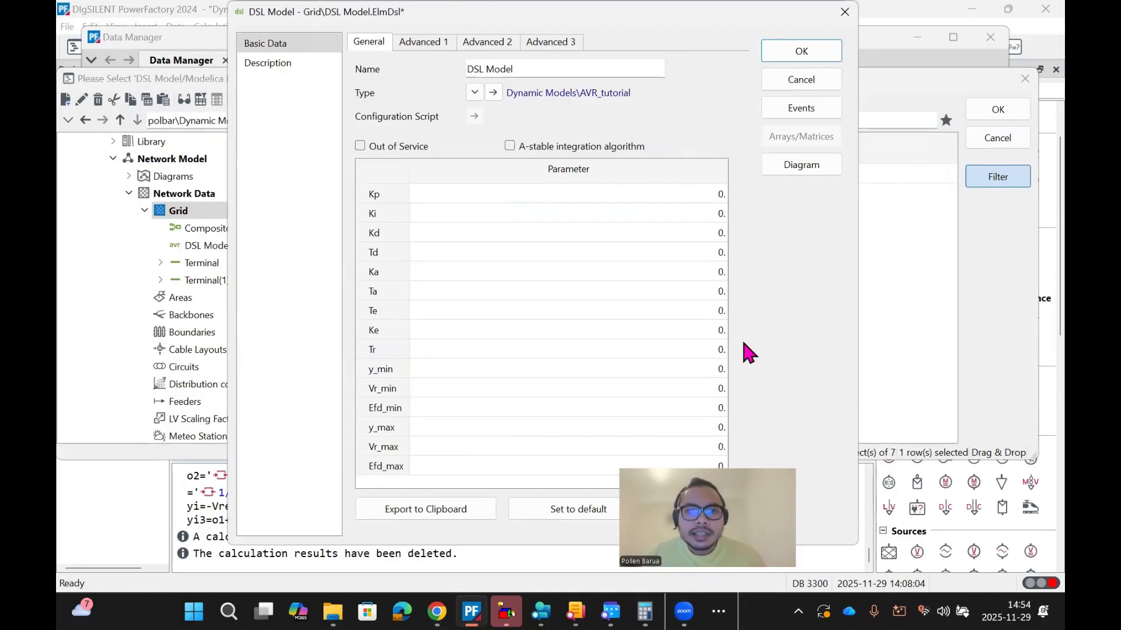
Step: Set the DSL model's PID parameters to Kp 50, Ki 5, Kd 20 and Td 0.1
drag(750, 464, 1031, 403)
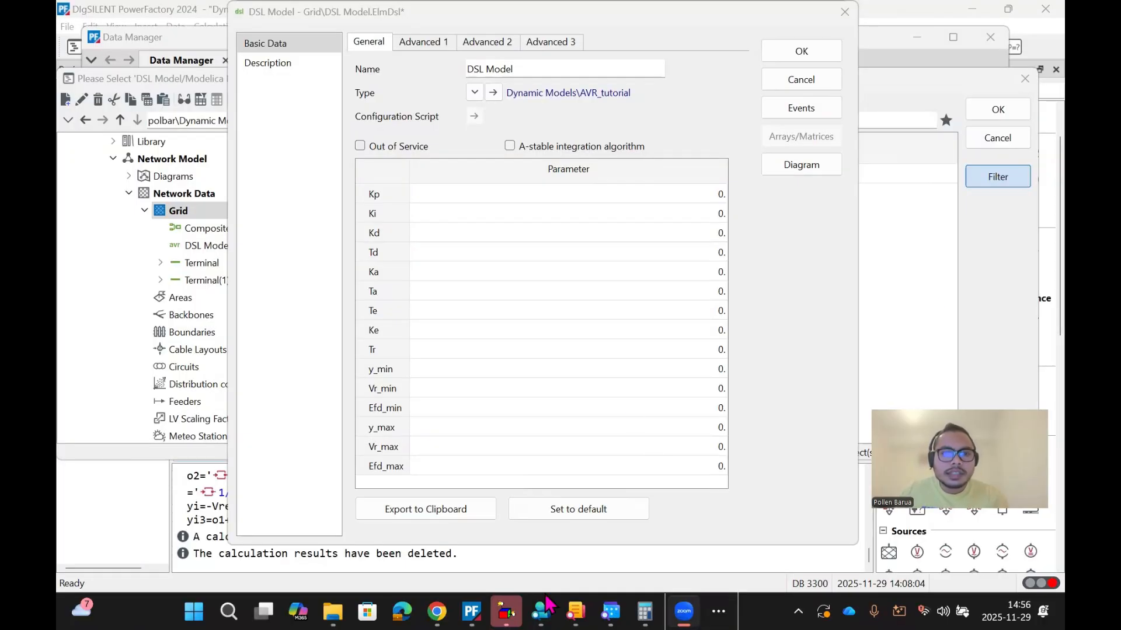
click(437, 196)
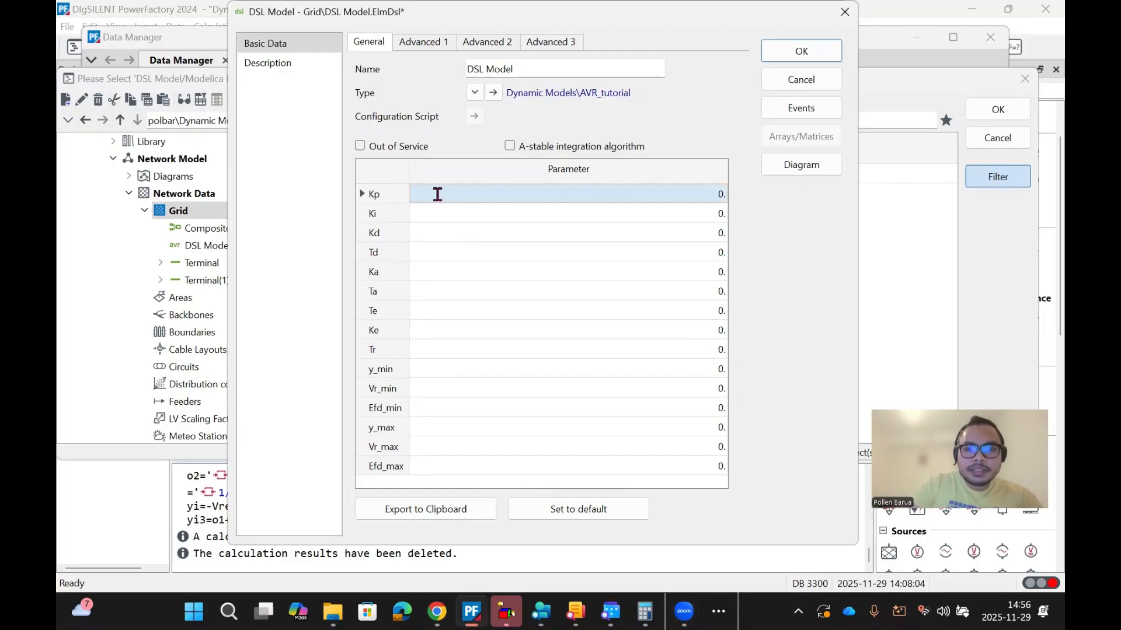
text(50)
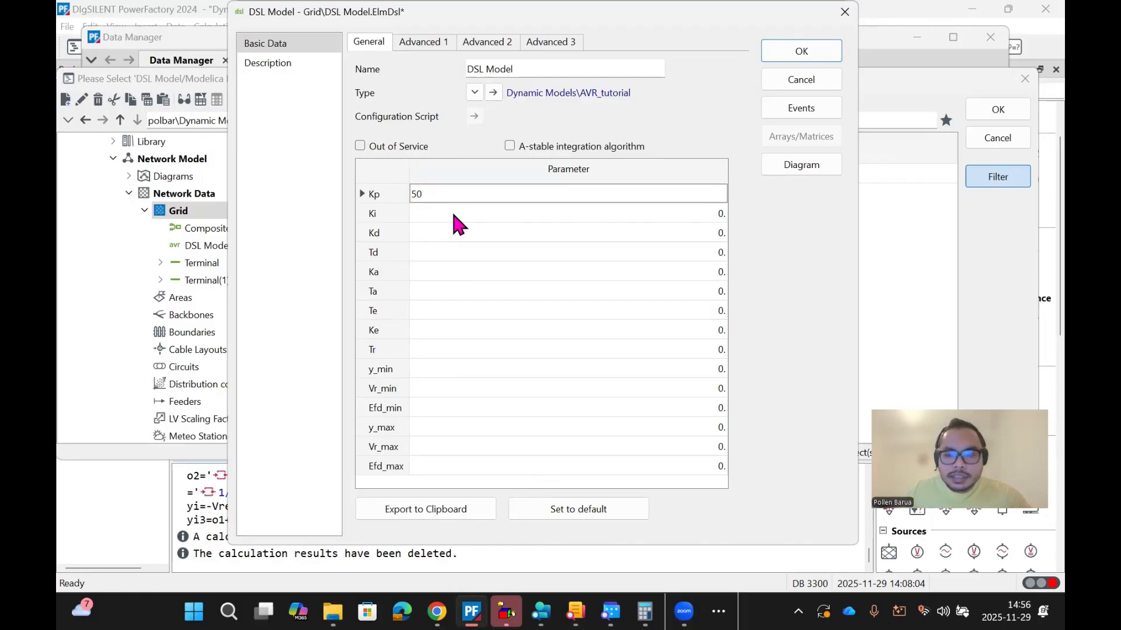
click(453, 214)
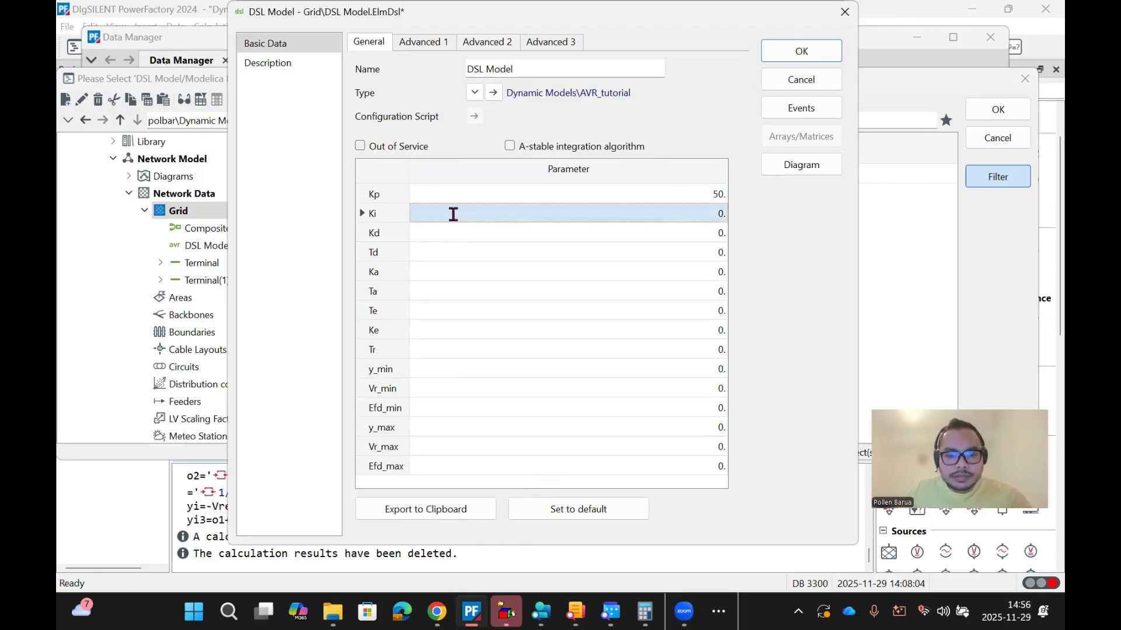
text(5)
click(465, 232)
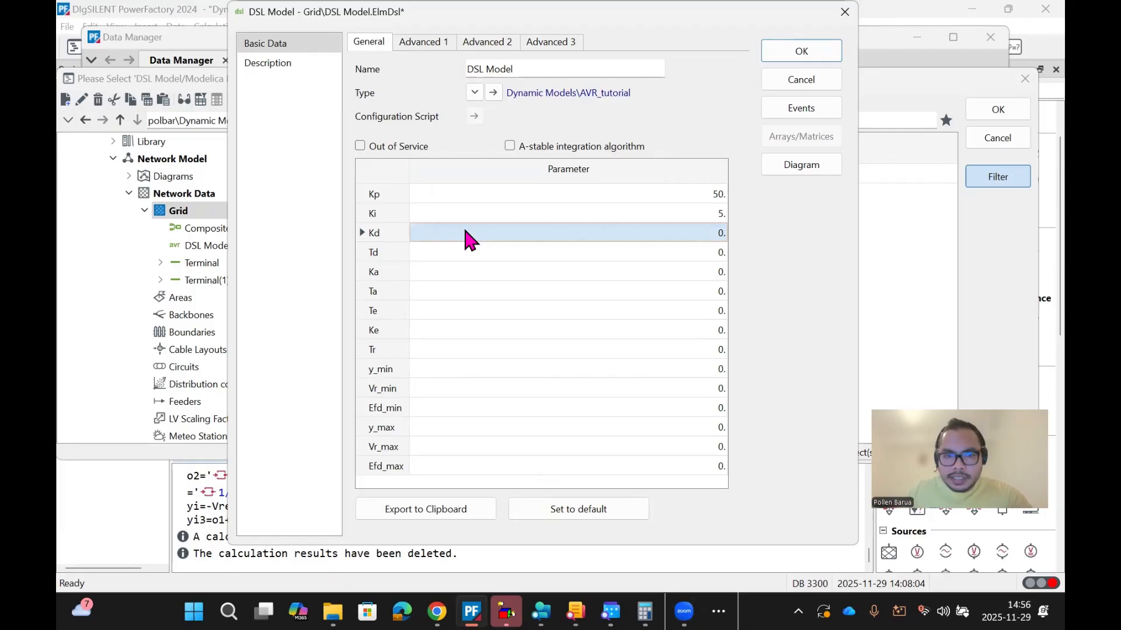
text(20)
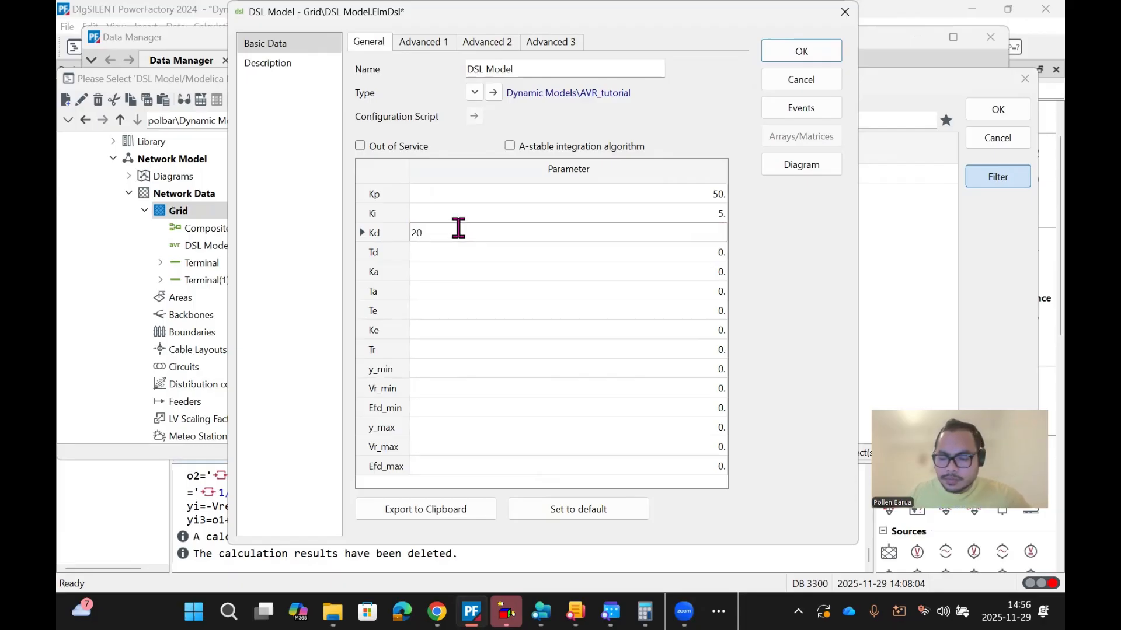
click(490, 252)
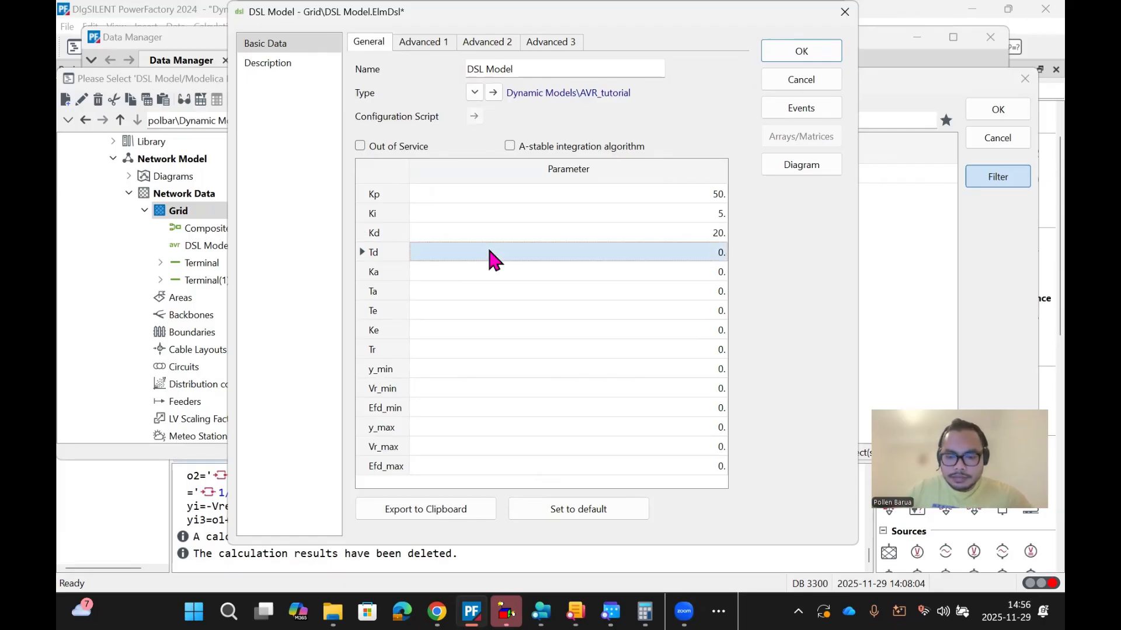
text(.1)
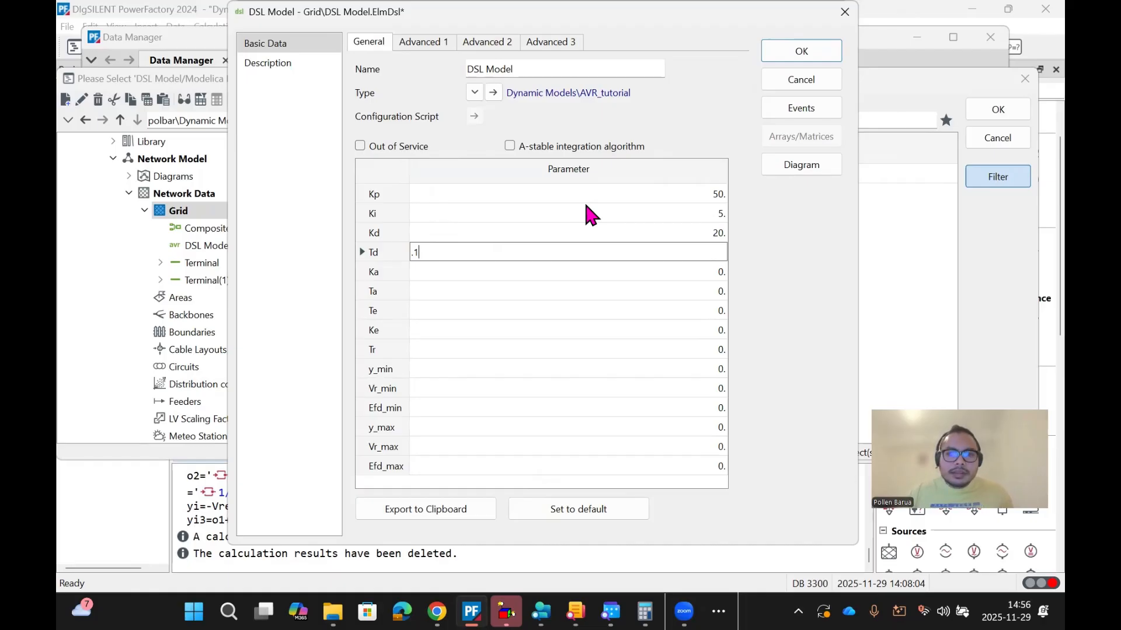
Step: Set the DSL model's amplifier parameters to Ka 1 and Ta 0.01
click(681, 263)
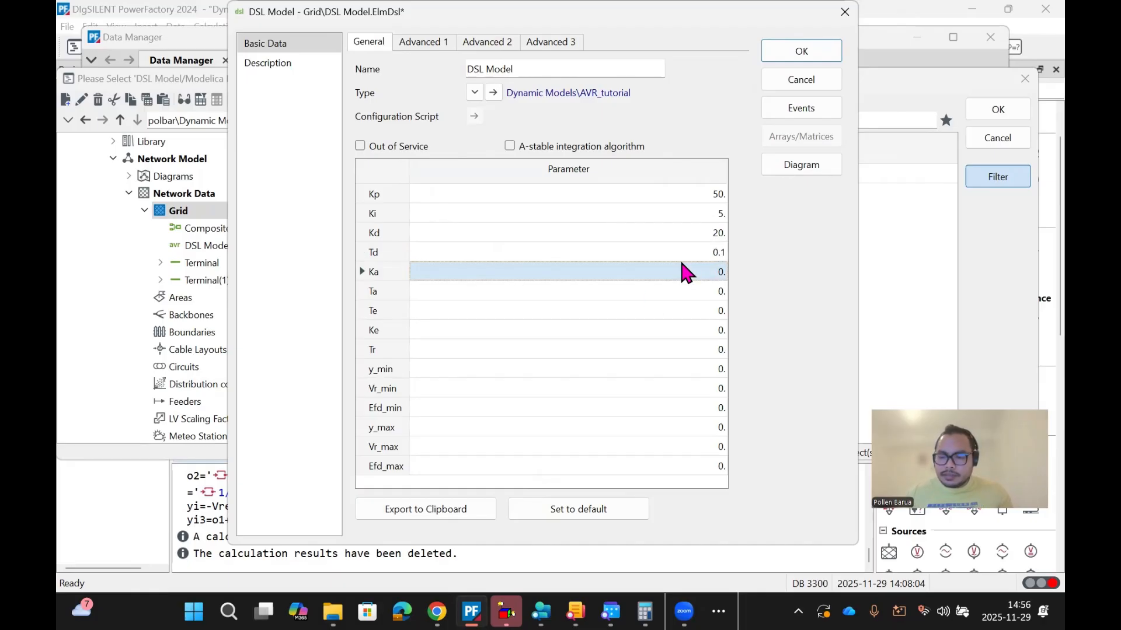
drag(681, 263, 705, 262)
click(706, 265)
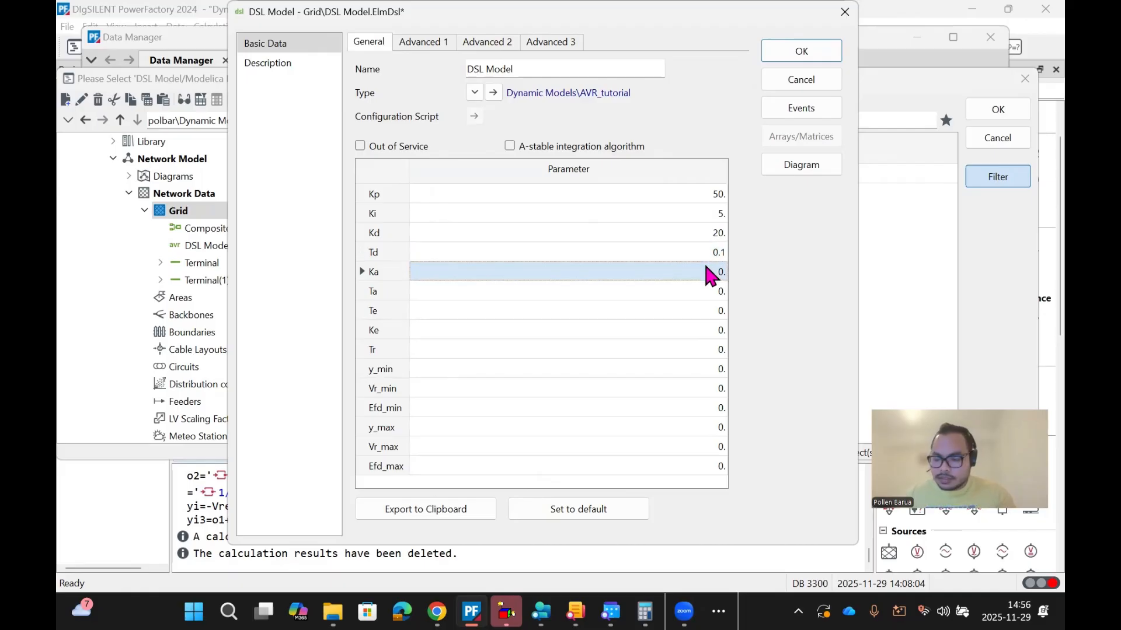
text(1)
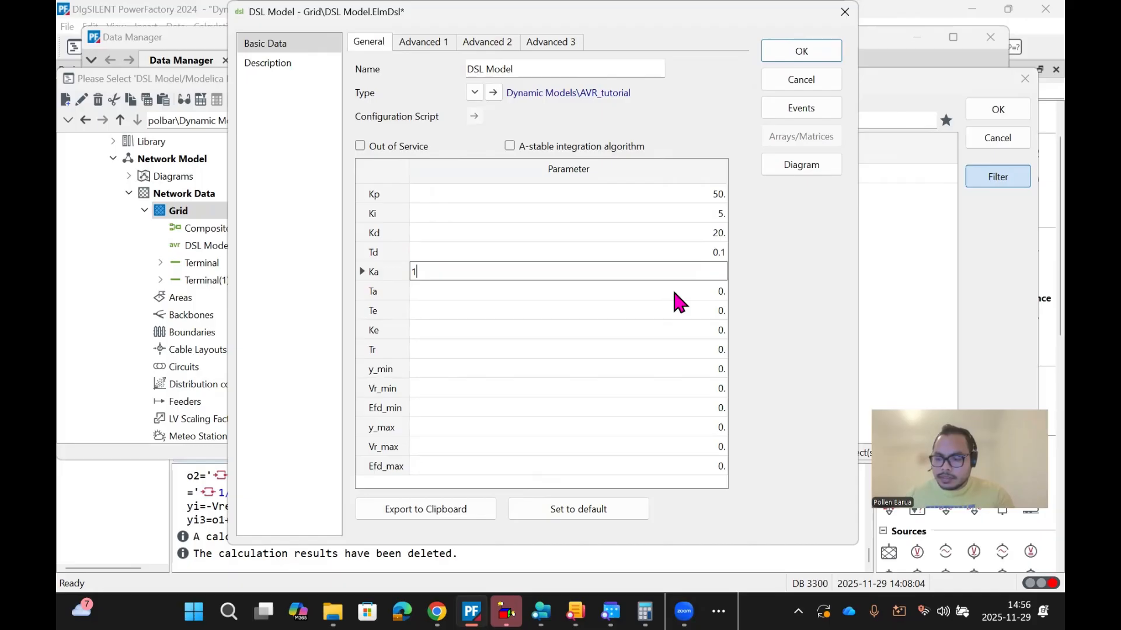
click(673, 292)
text(.01)
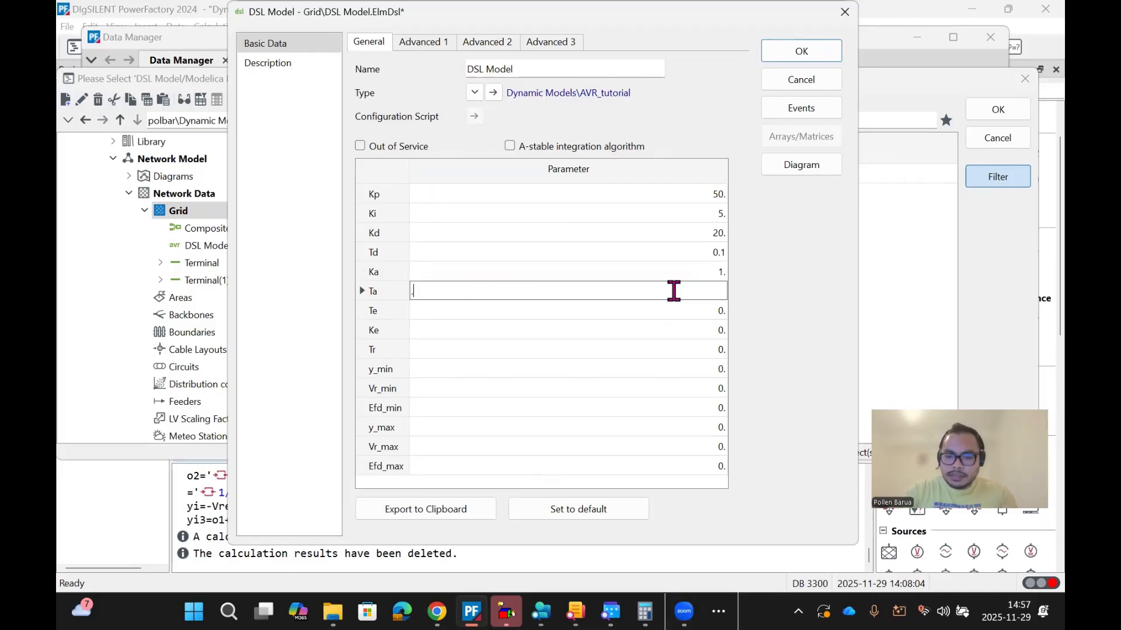
Step: Set the DSL model's Te to 1.2, Ke to 1 and Tr to 0.02
click(704, 314)
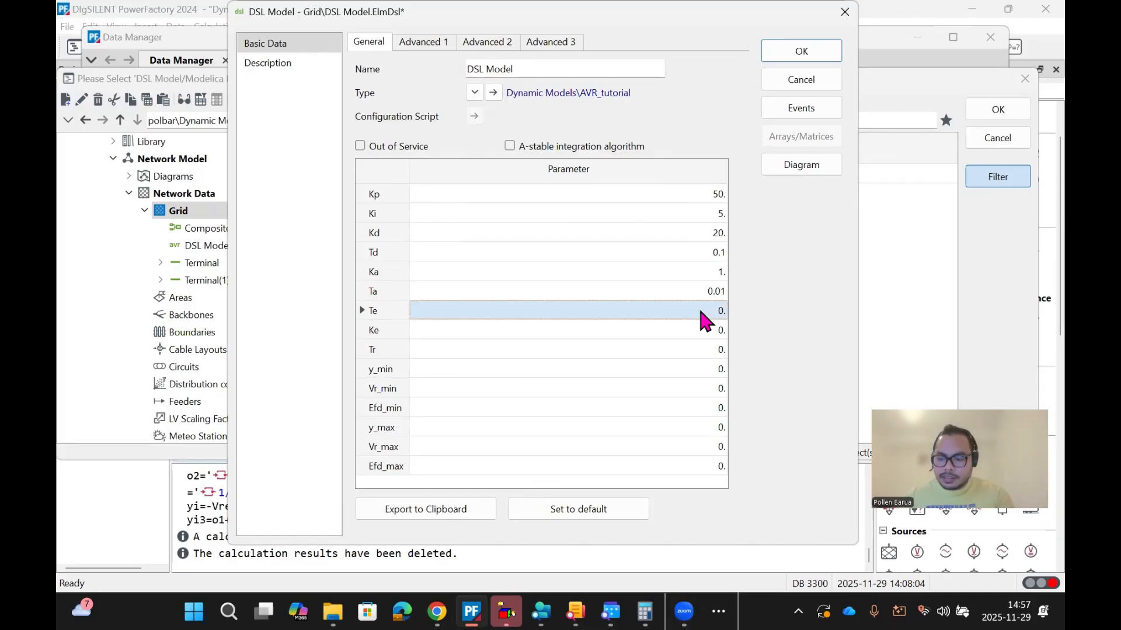
text(1.2)
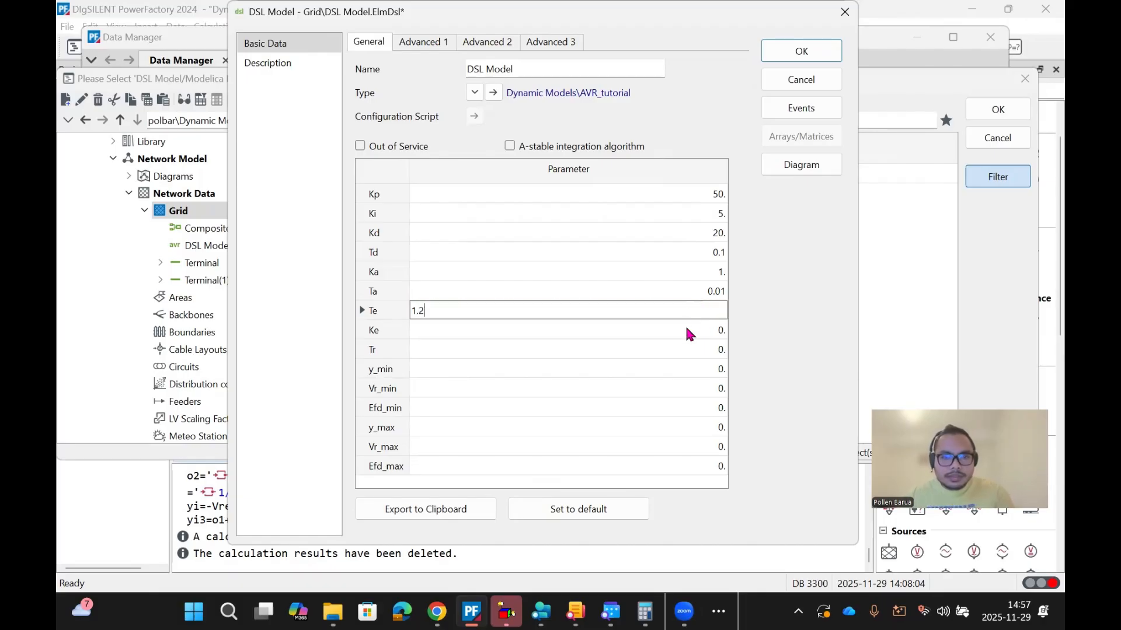
click(689, 333)
text(1)
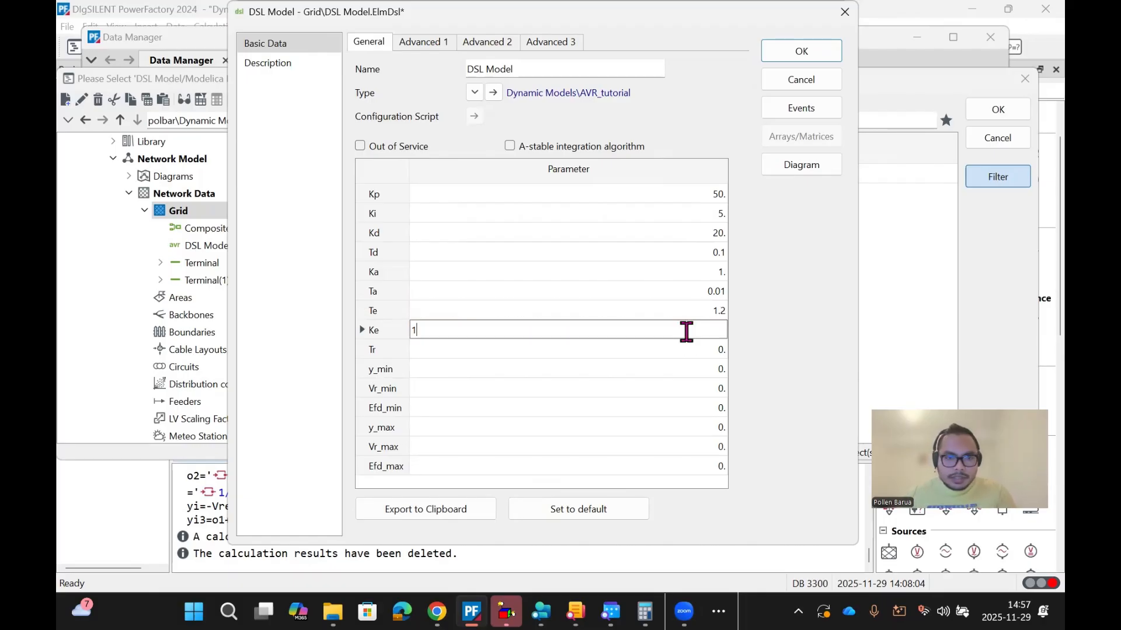
click(681, 350)
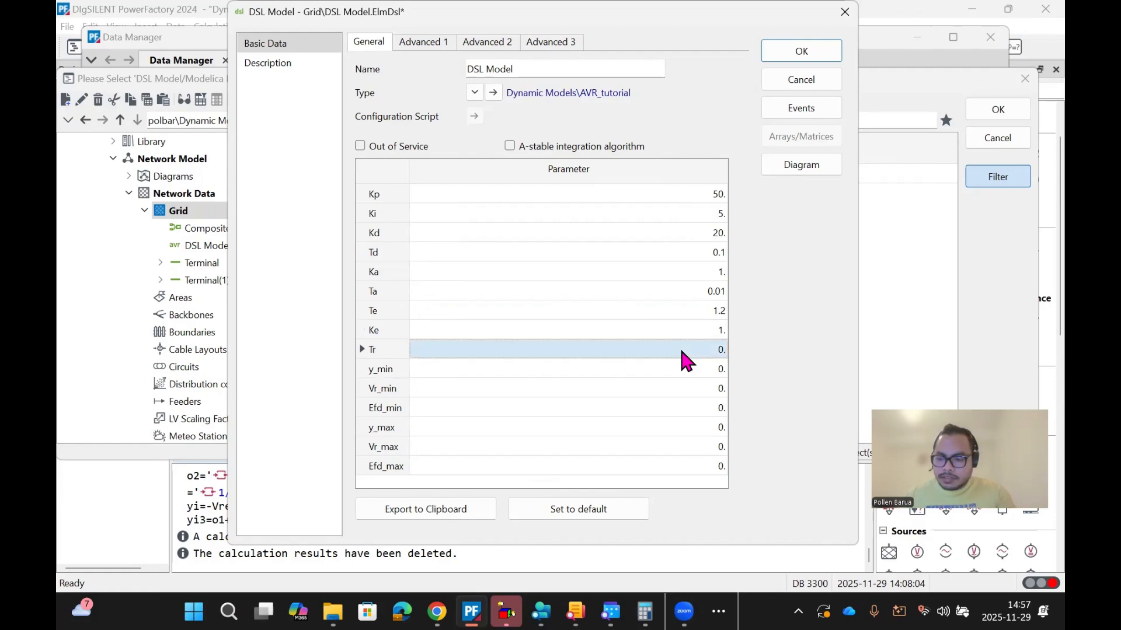
click(682, 351)
text(.02)
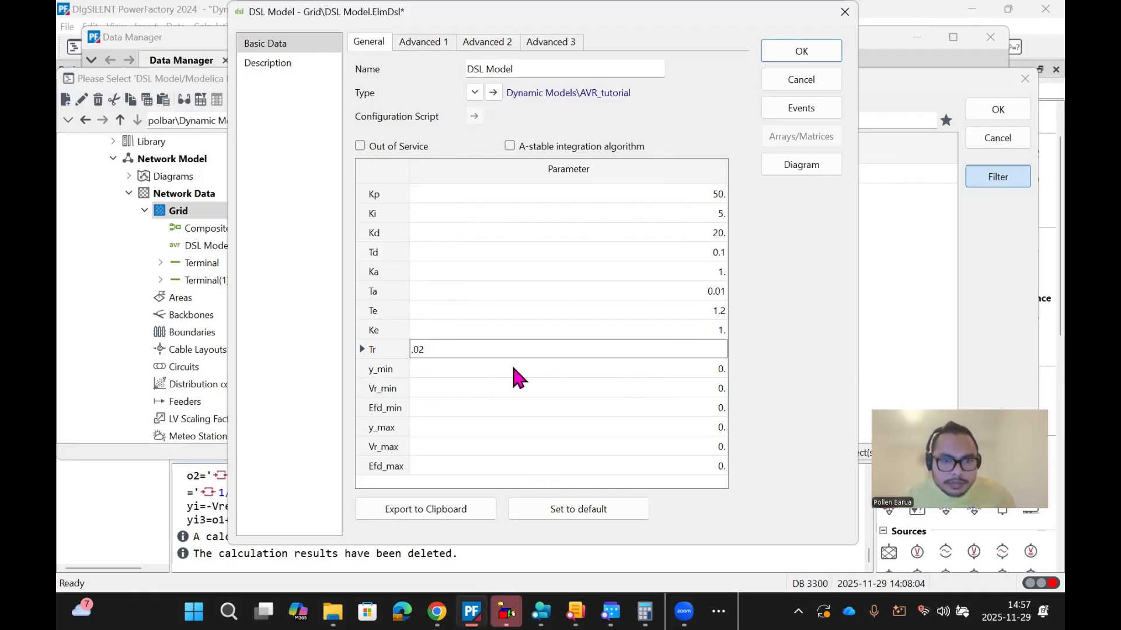
click(524, 388)
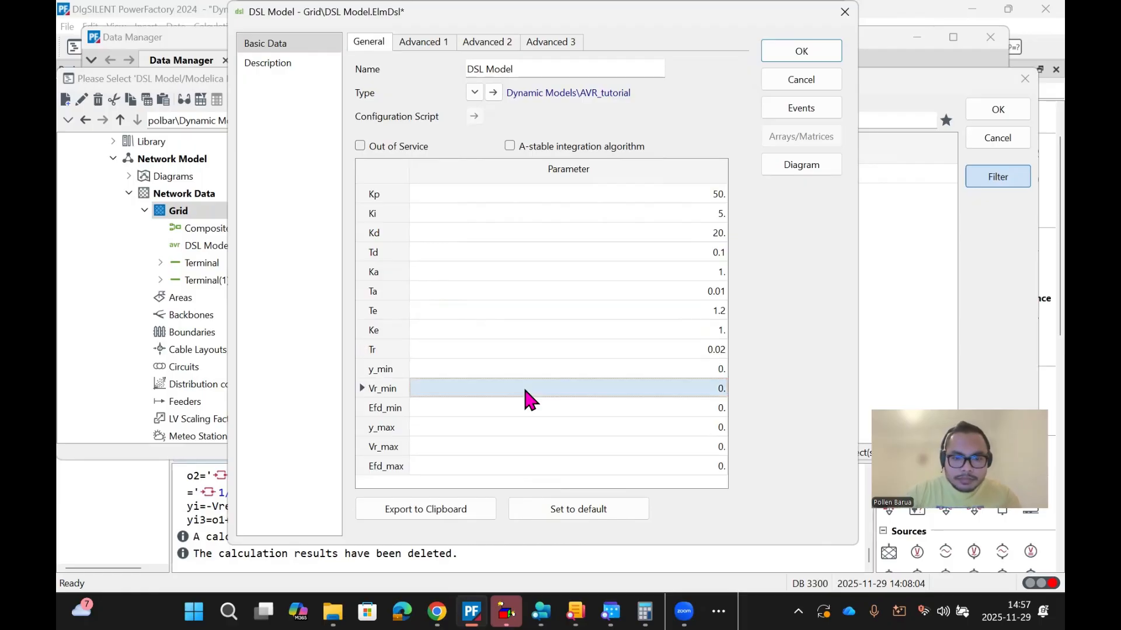
Step: Set the DSL model's Vr_max to 5 and Vr_min to -5
click(524, 389)
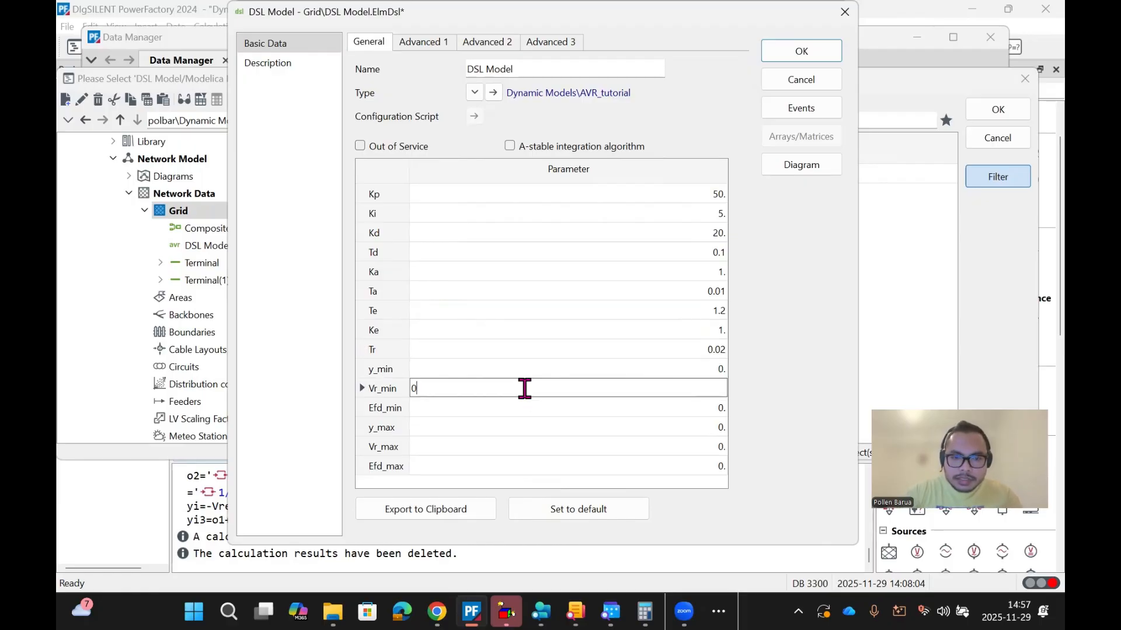
click(533, 446)
click(530, 439)
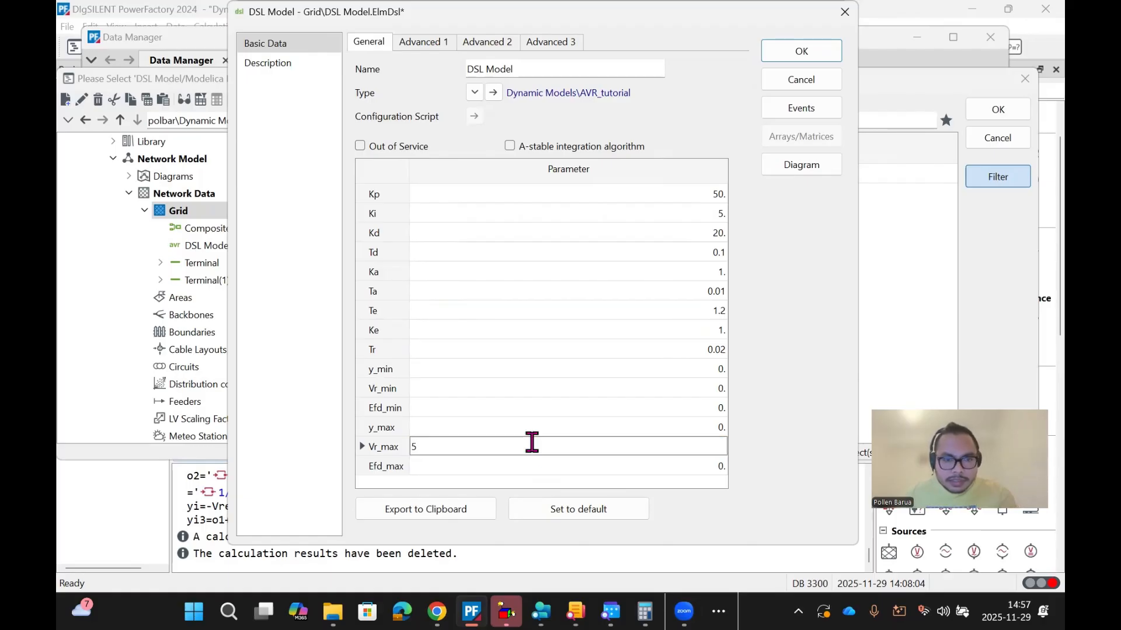
text(5)
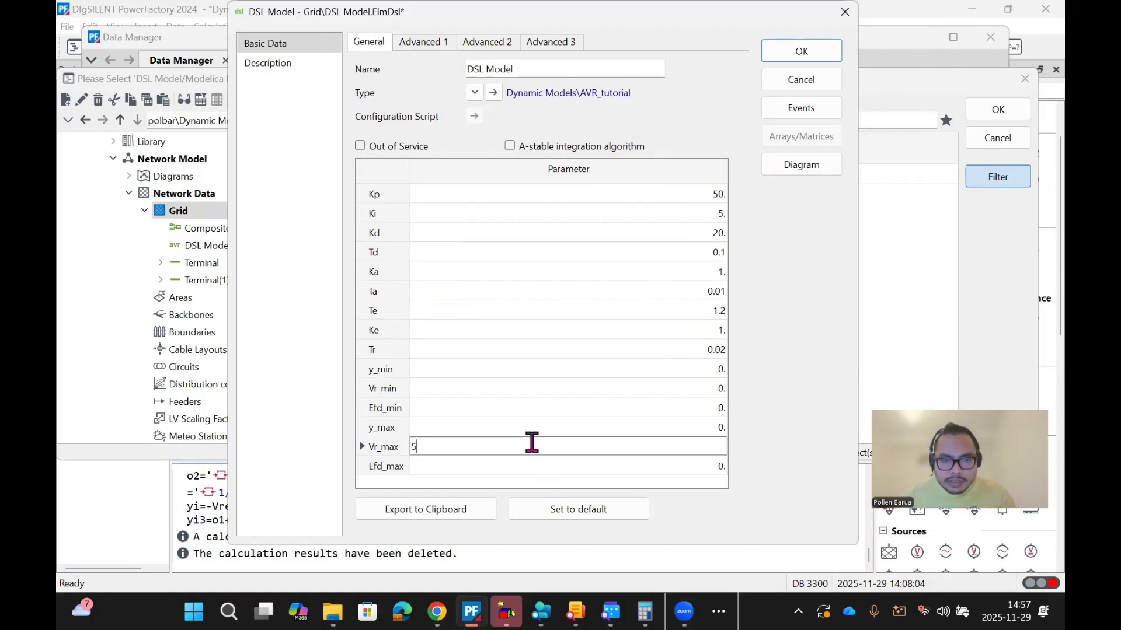
click(534, 388)
click(534, 380)
text(-5)
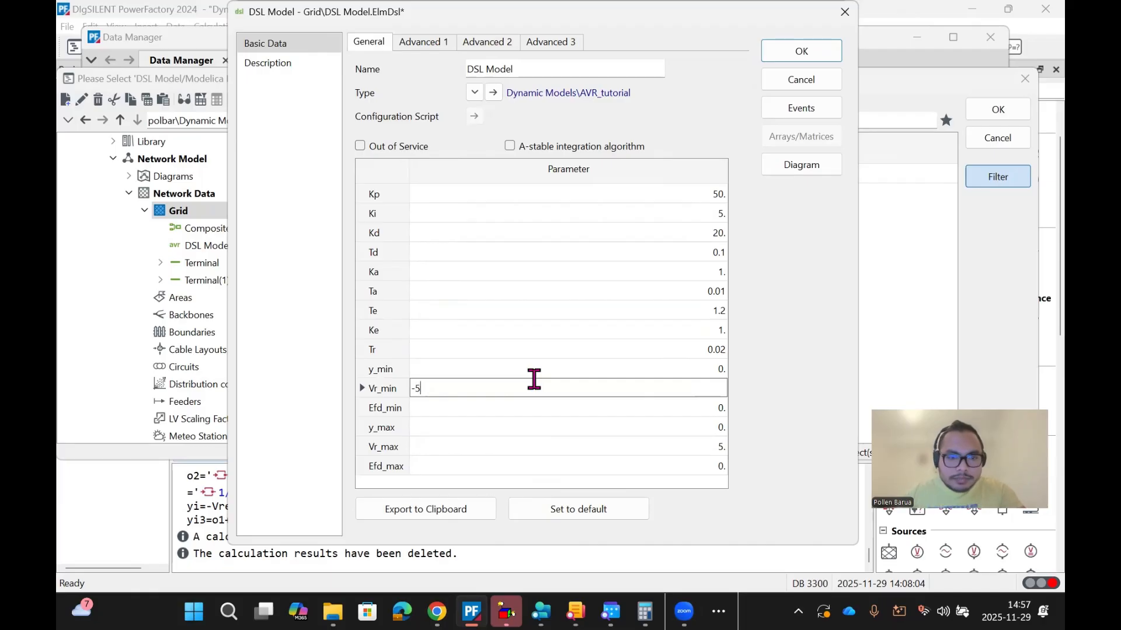
Step: Set the DSL model's Efd_max to 5, Vr_max to 10 and Vr_min to -10
click(572, 406)
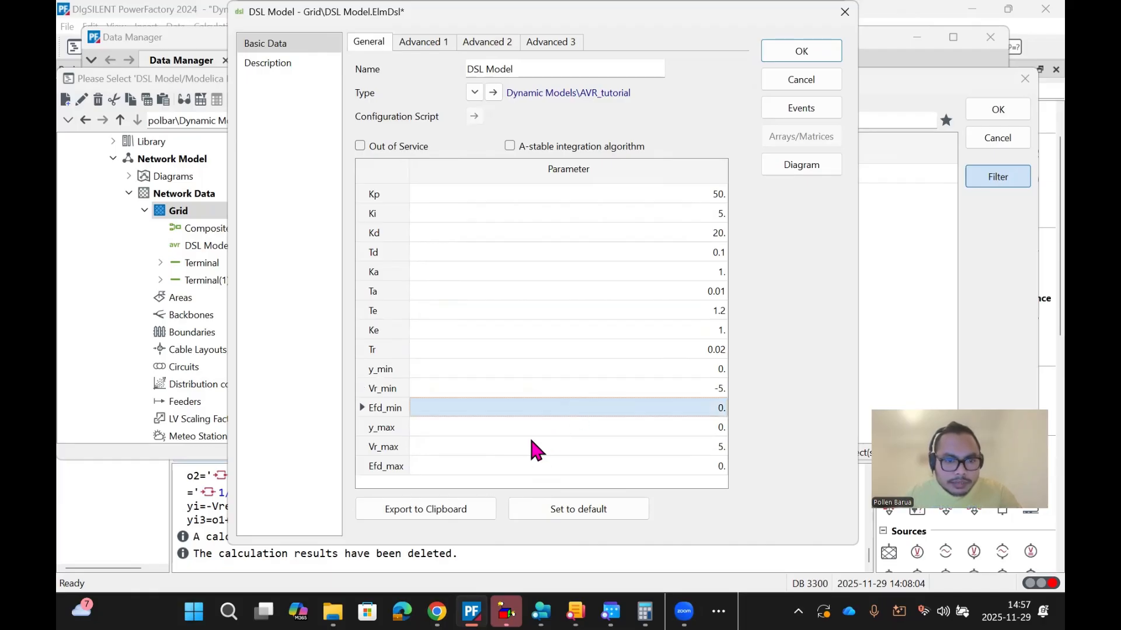
click(527, 470)
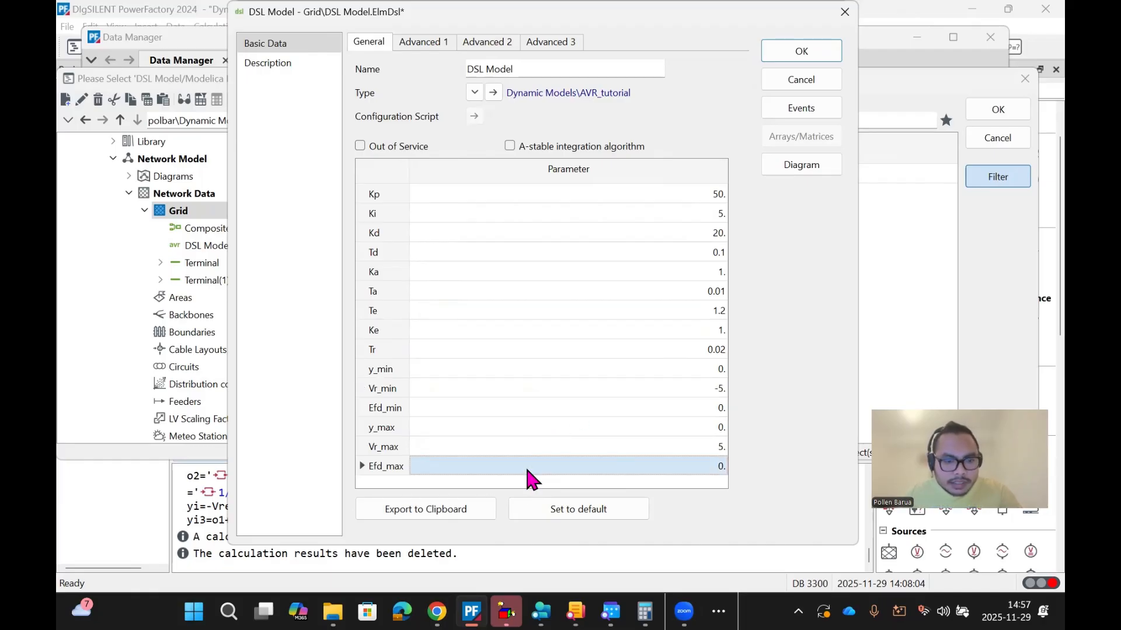
click(527, 465)
text(5)
click(574, 453)
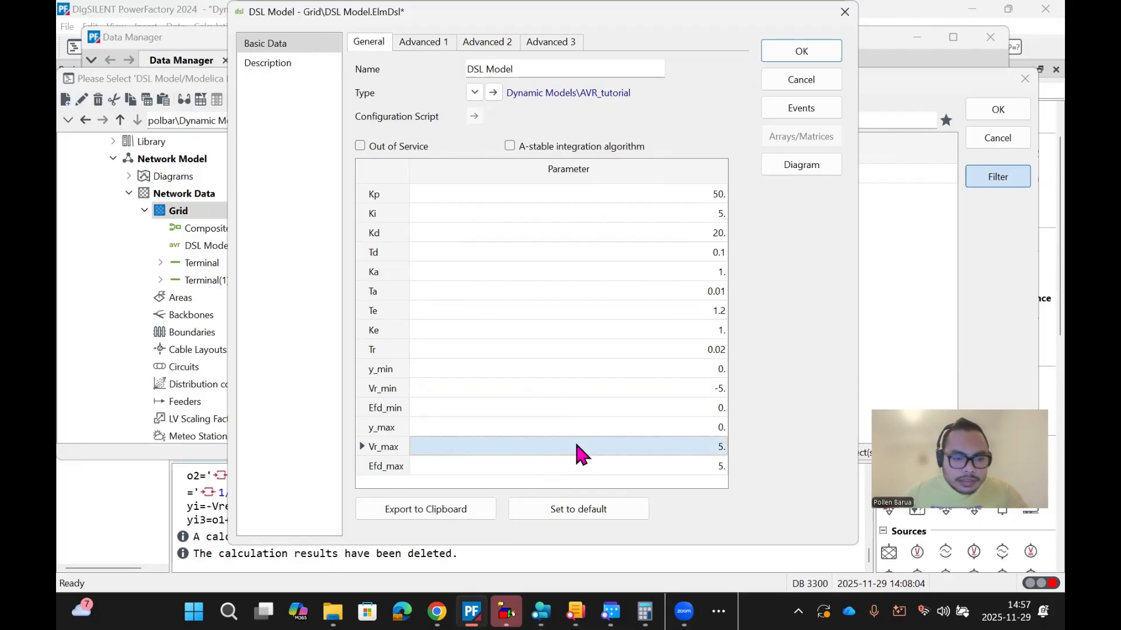
click(577, 449)
text(10)
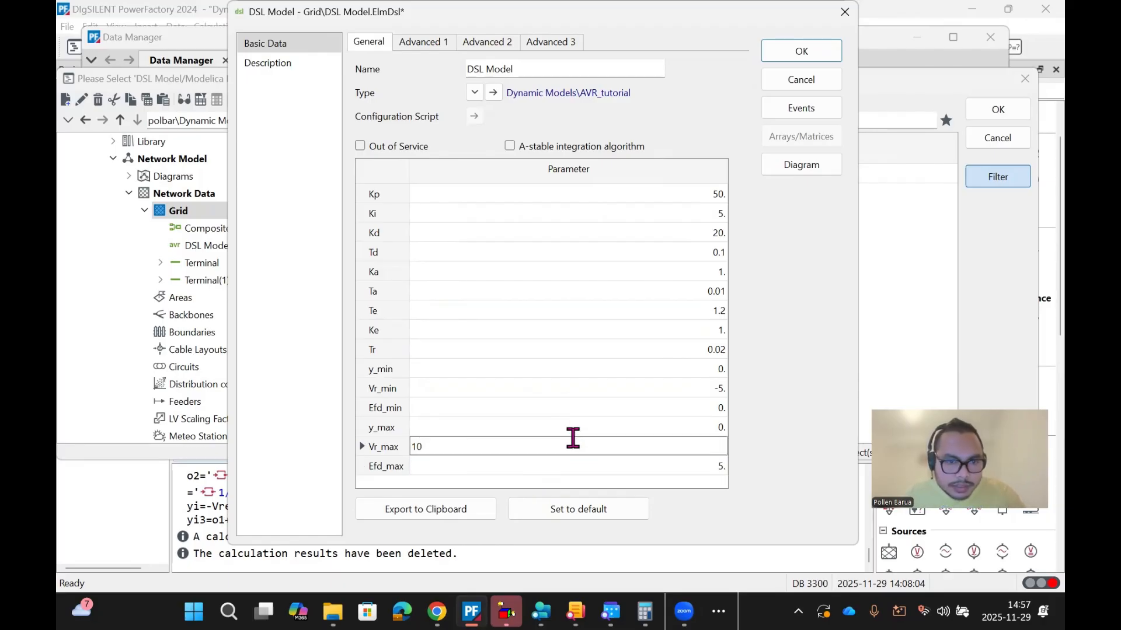
click(598, 386)
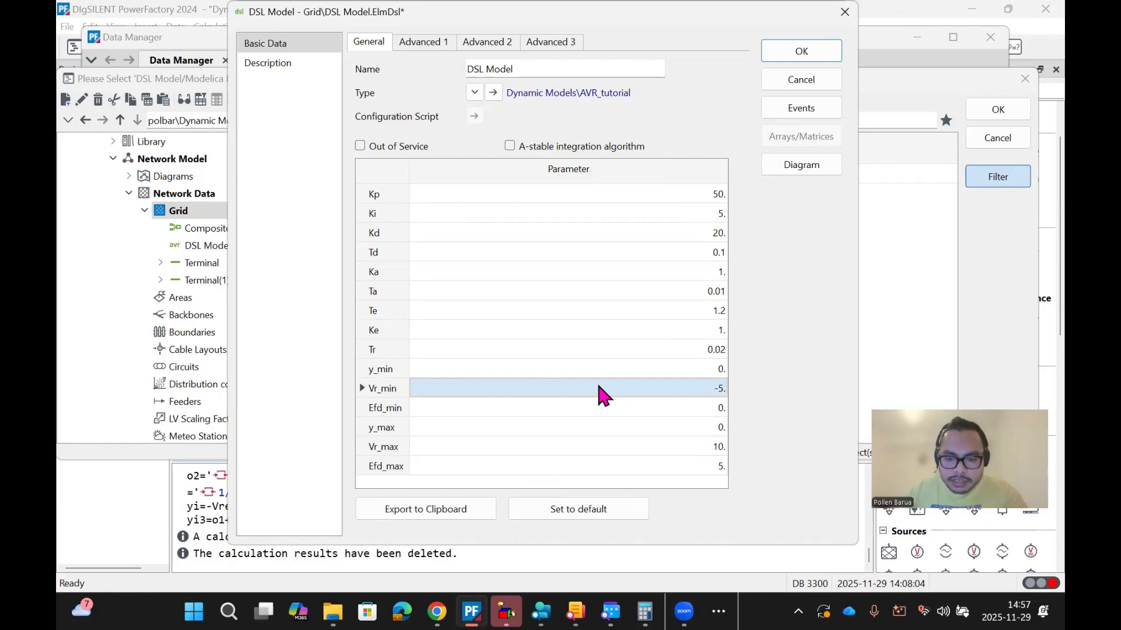
click(598, 386)
text(-10)
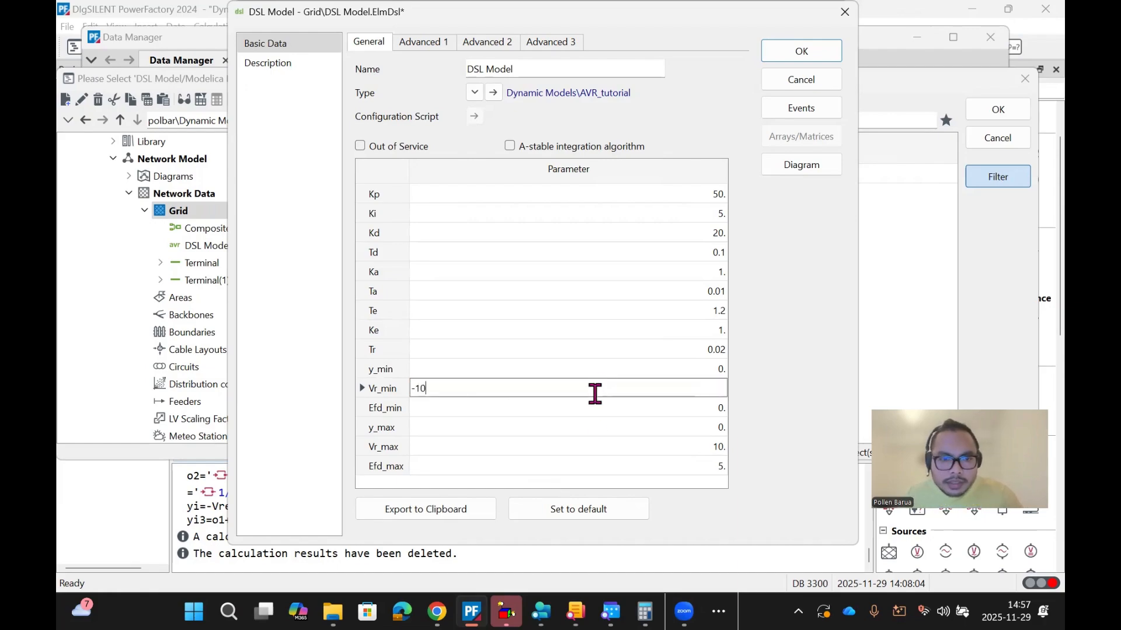
click(591, 431)
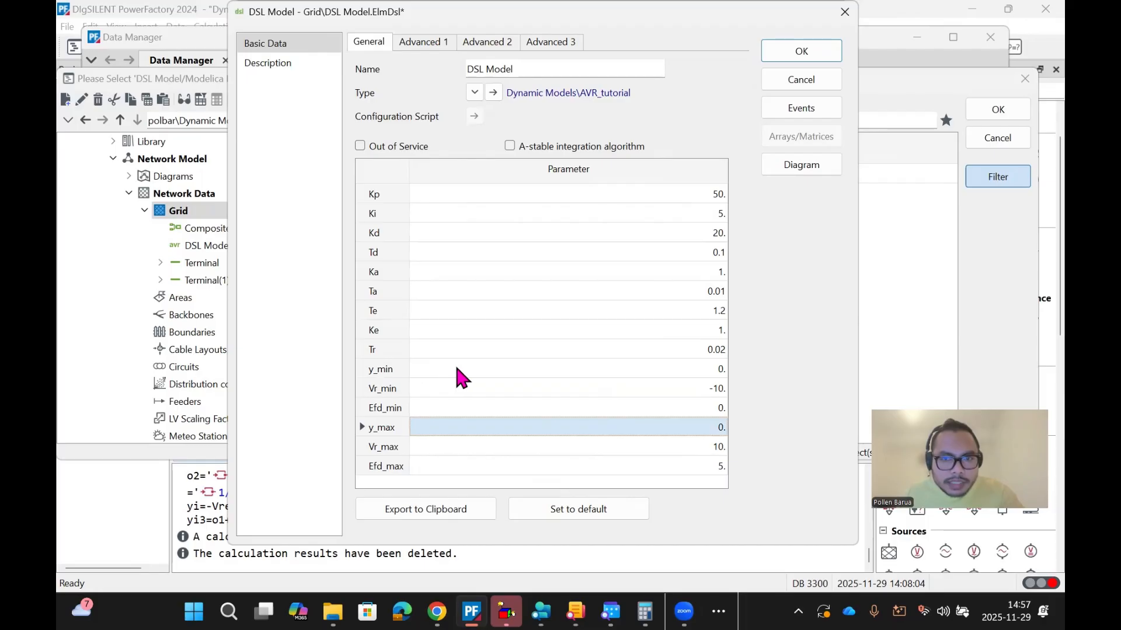
Step: Accept the DSL model, assign it to the composite model's AVR slot and close the Data Manager
click(822, 48)
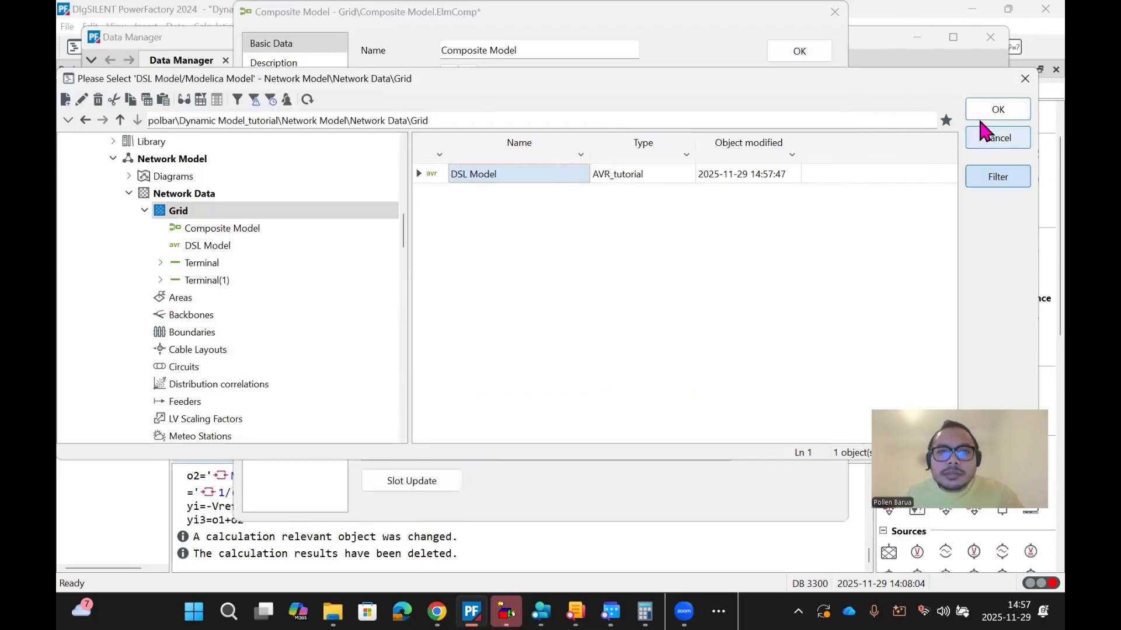
click(980, 108)
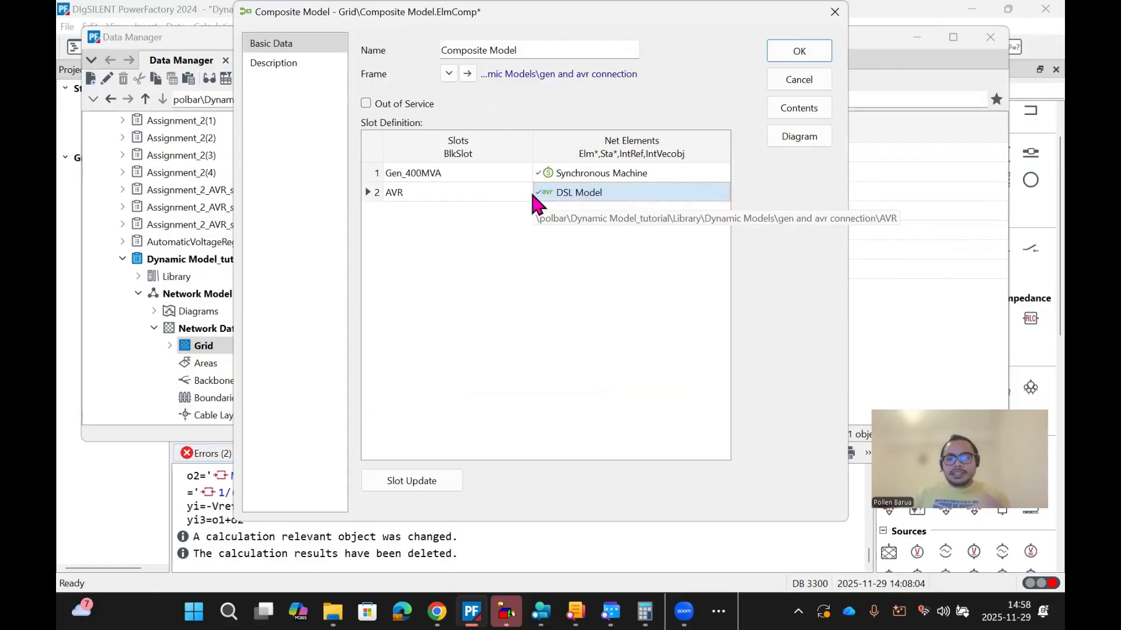
click(800, 54)
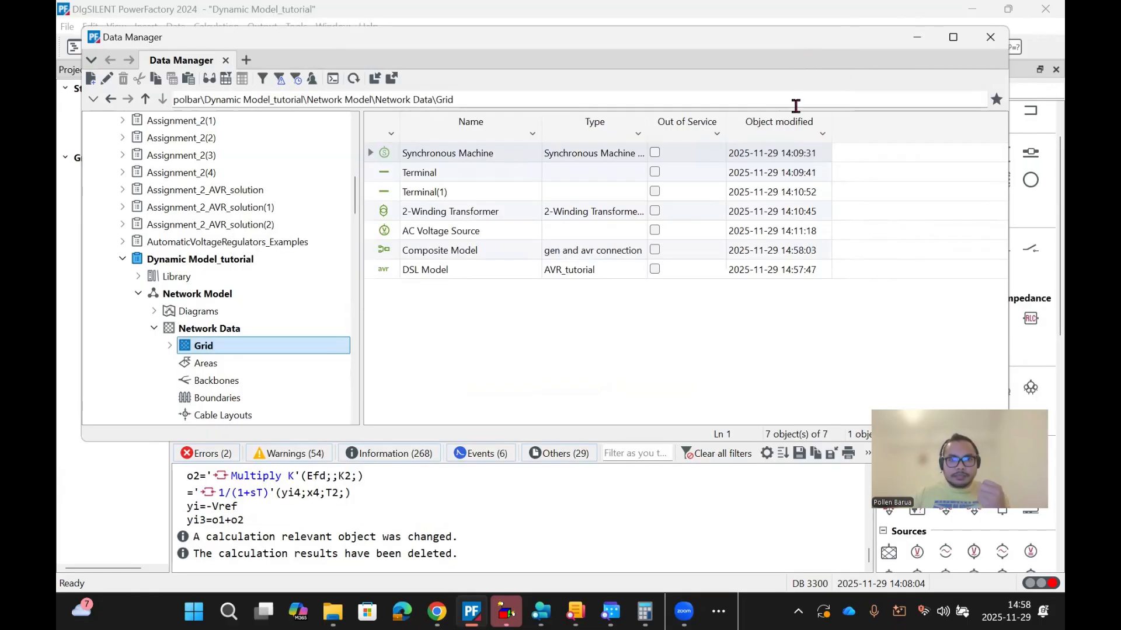
click(990, 38)
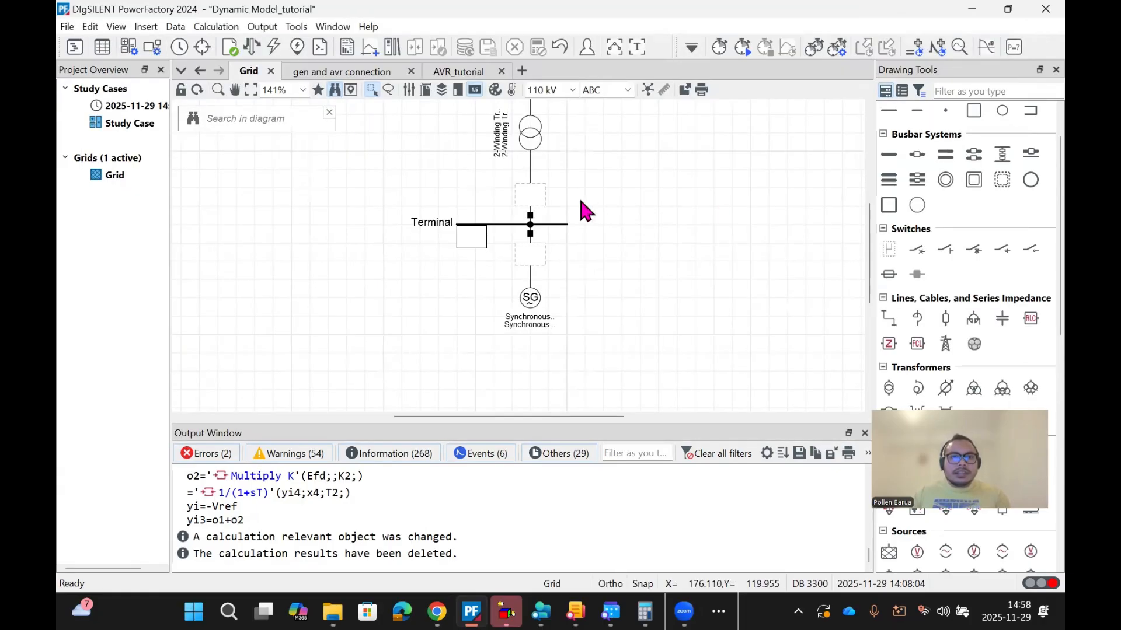
Step: Review the synchronous machine's plant model in the Grid diagram, including the parameters of the DSL model in its AVR slot
click(359, 71)
click(264, 74)
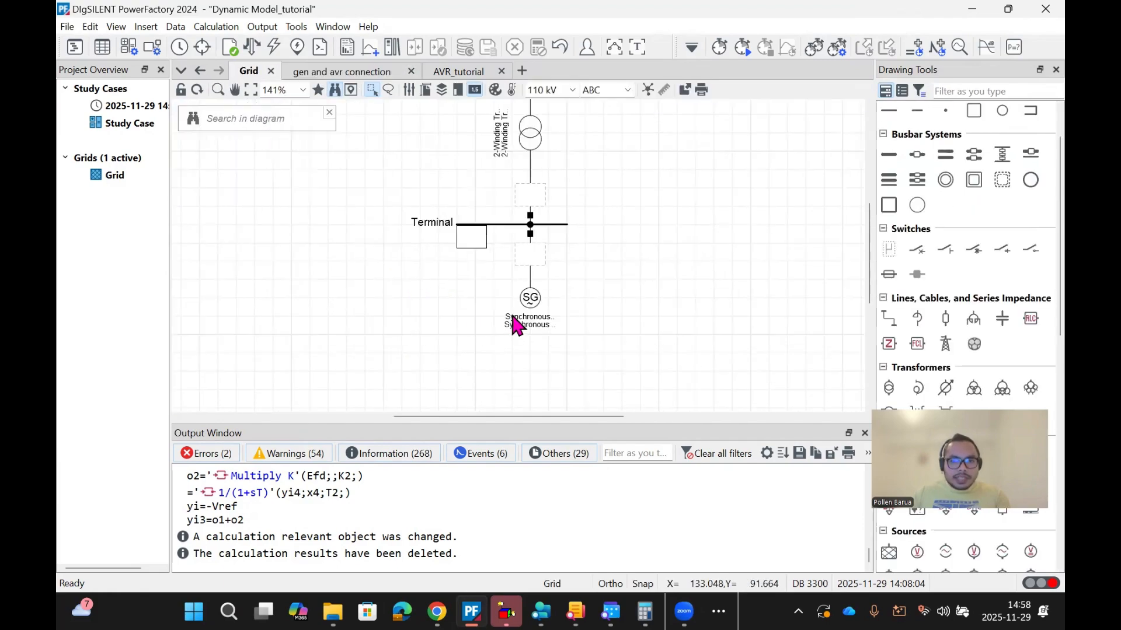
double_click(530, 301)
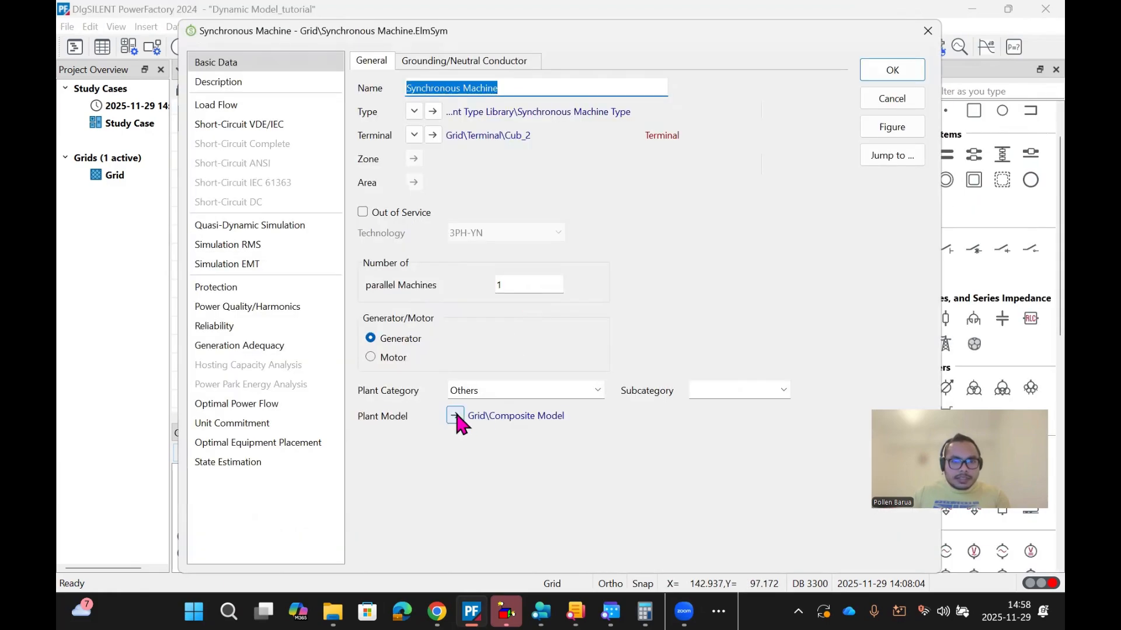
click(456, 452)
double_click(591, 230)
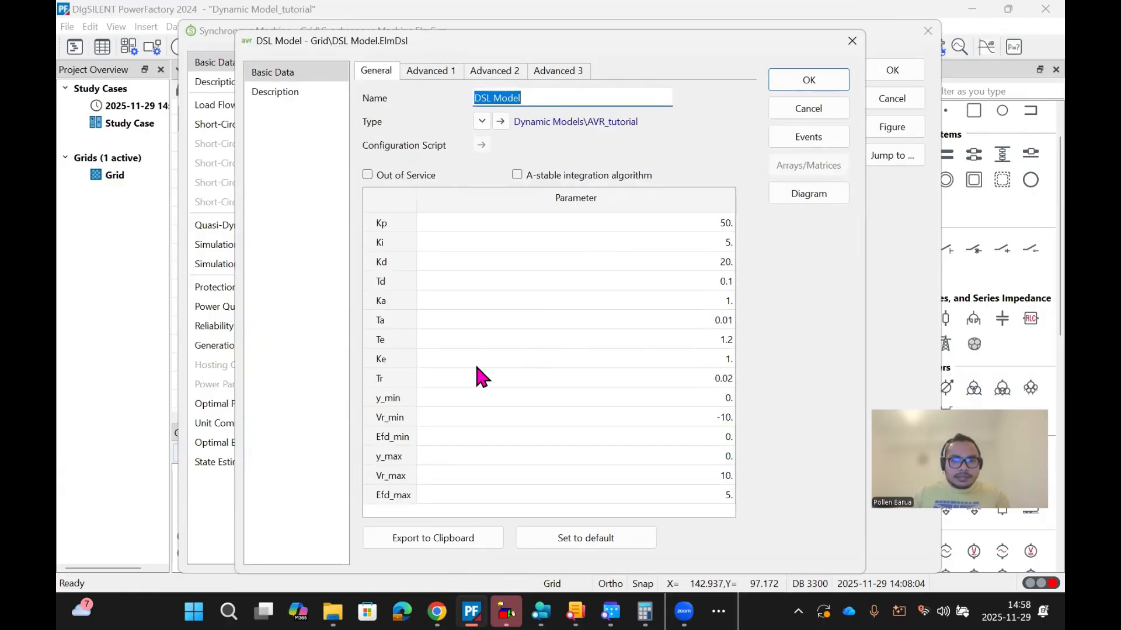
click(798, 80)
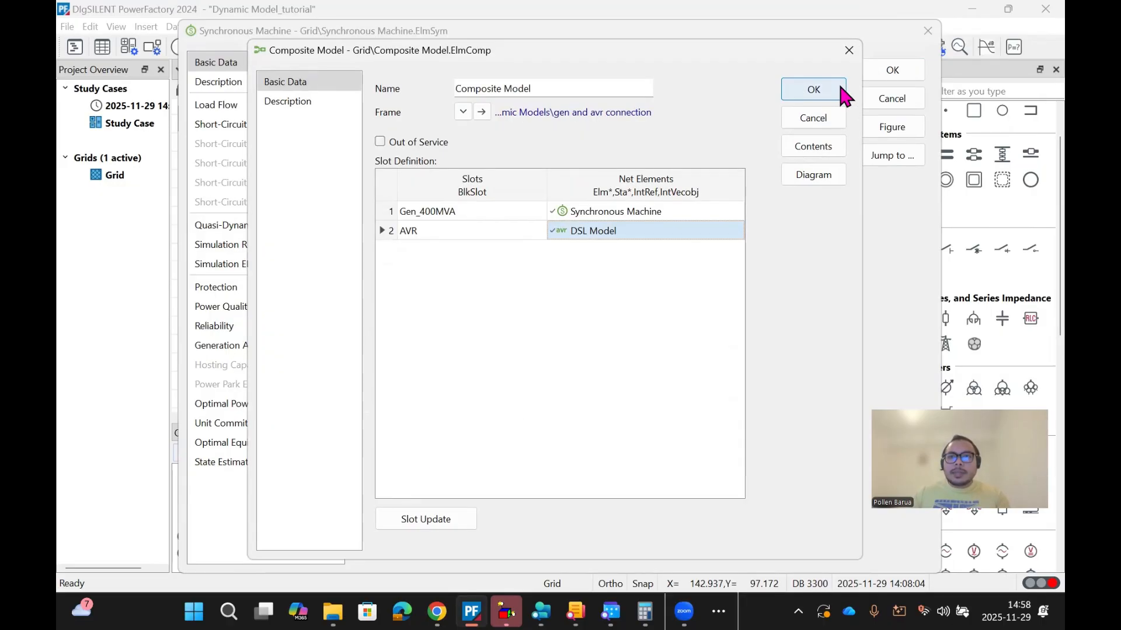
click(841, 89)
click(881, 70)
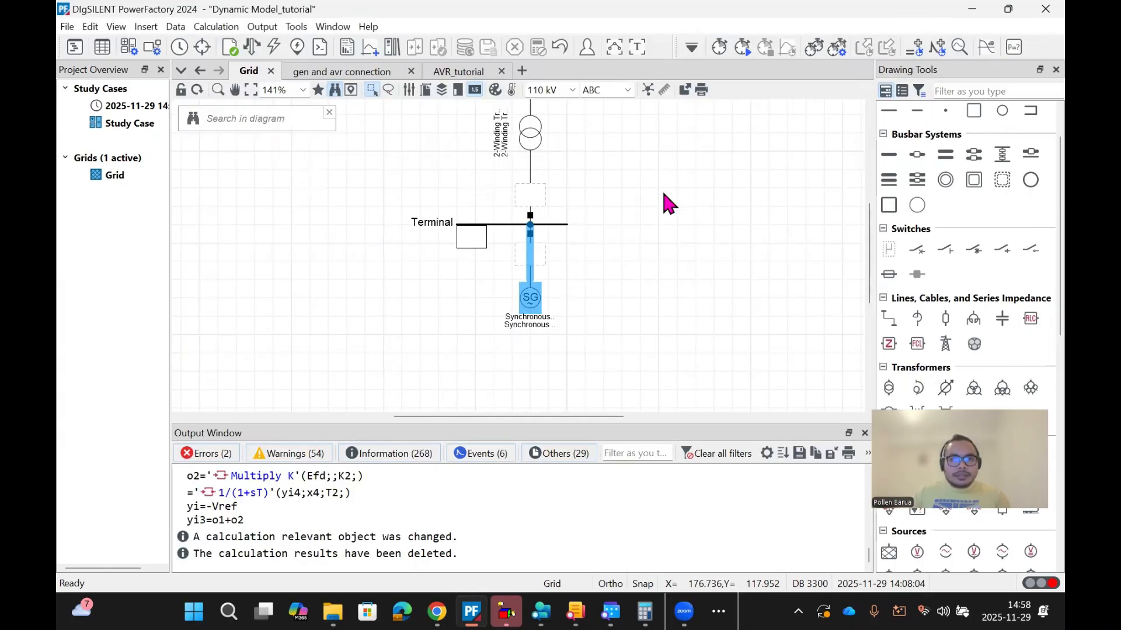
Step: Rename the PID controller block's upper and lower limitations in the AVR_tutorial diagram to Vpid_max and Vpid_min
click(453, 71)
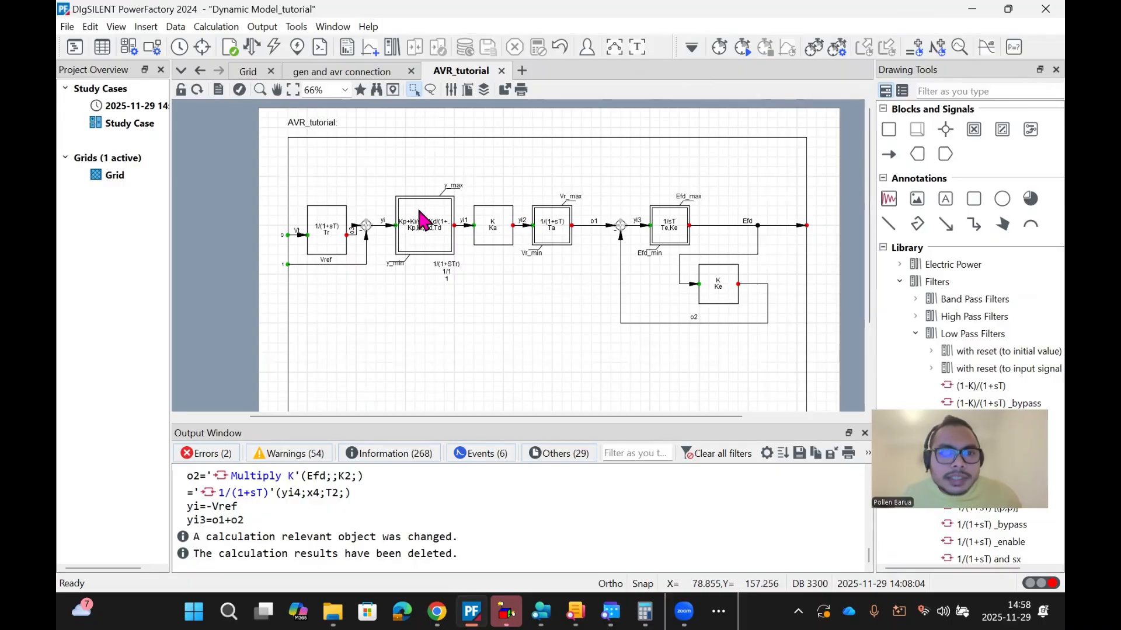
scroll(421, 222, up, 3)
double_click(418, 223)
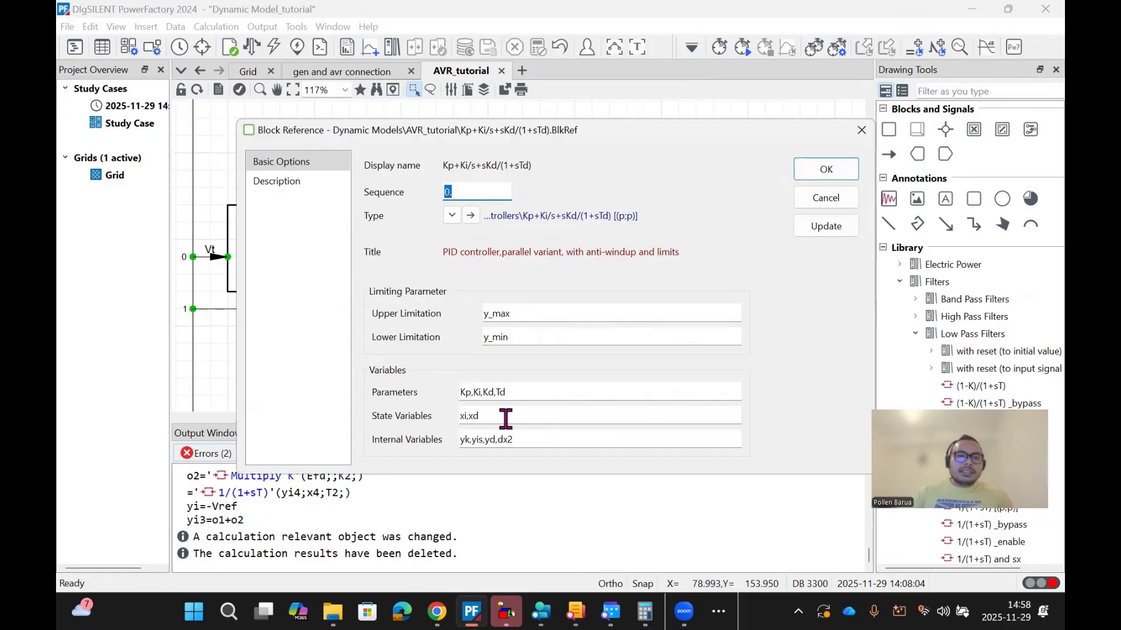
click(488, 314)
key(BackSpace)
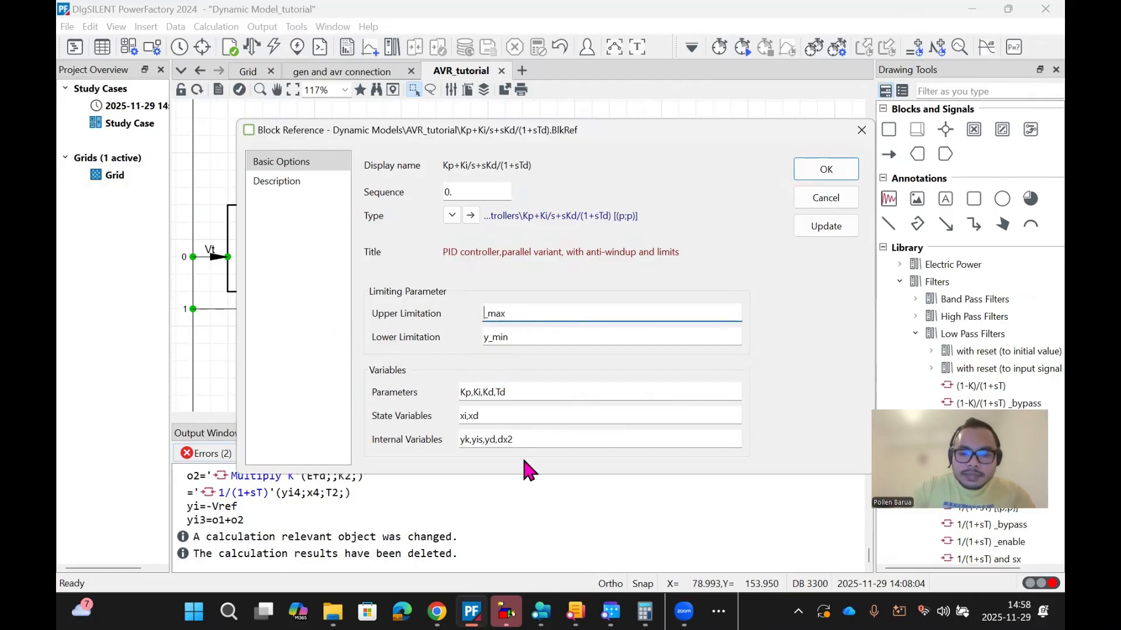
text(Vpid)
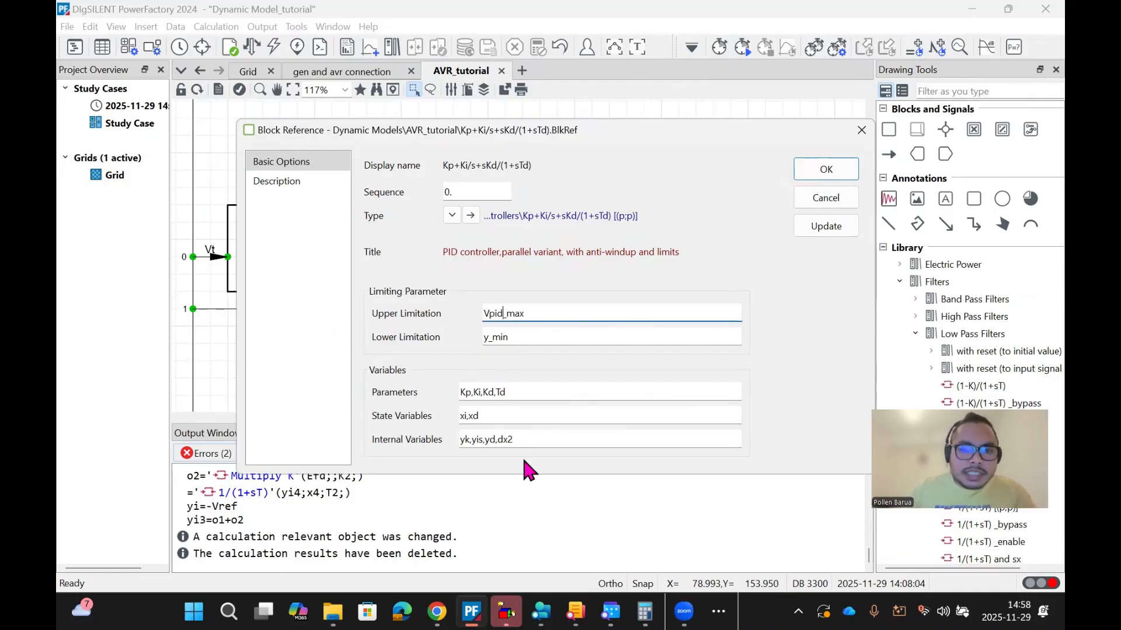
click(488, 338)
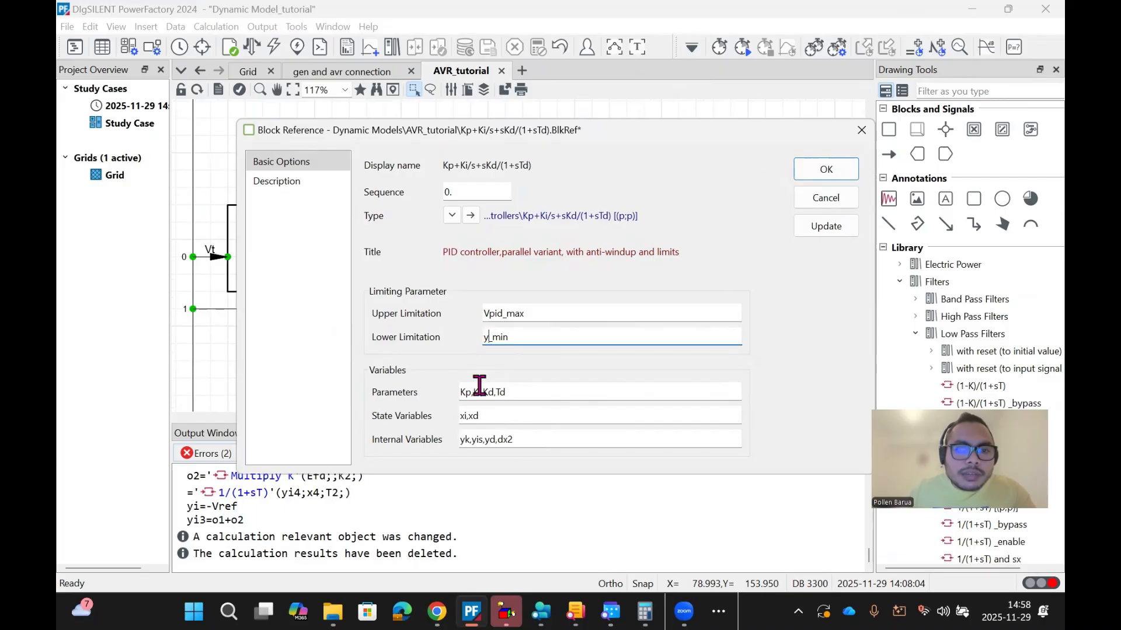
key(BackSpace)
text(V)
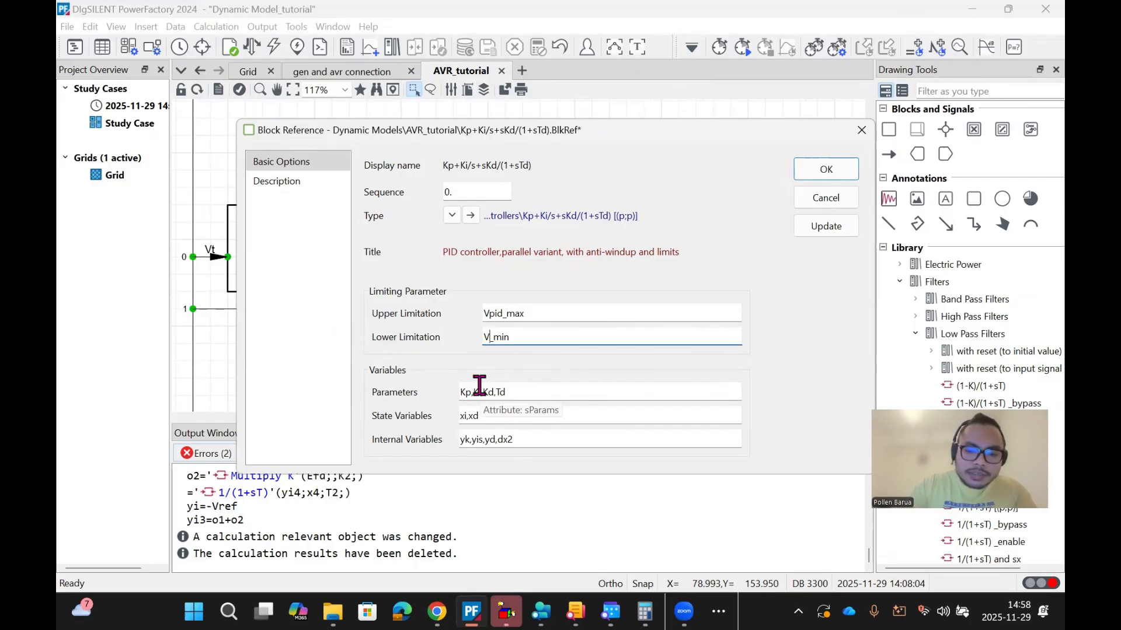
text(pid)
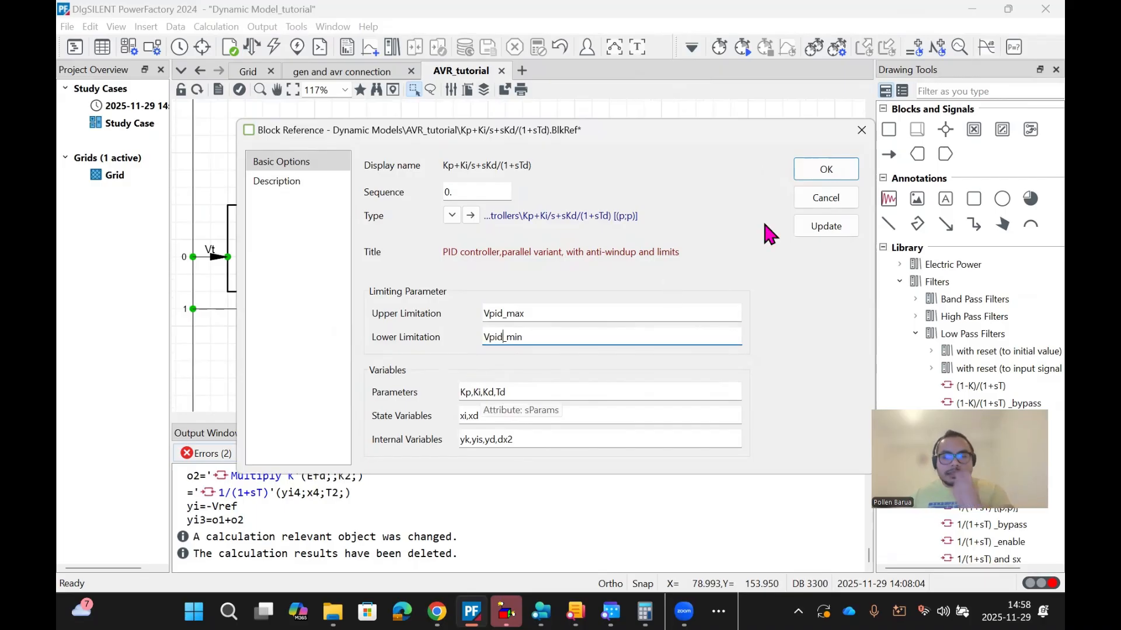
click(829, 171)
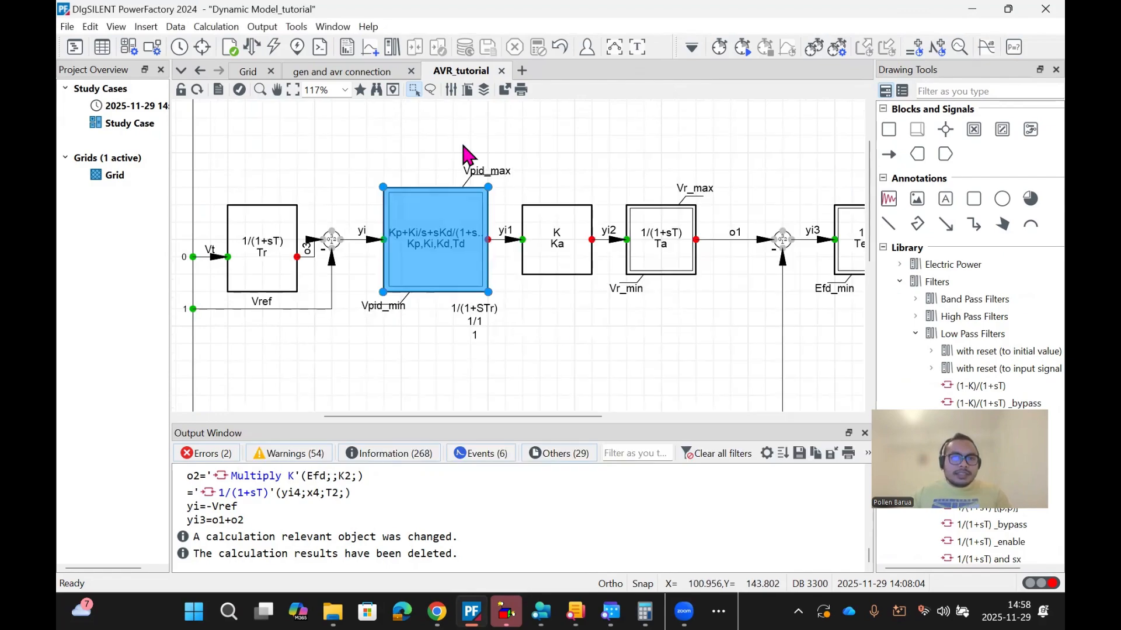
click(422, 127)
Step: Set Vpid_max to 100 in the DSL model assigned to the AVR slot of the synchronous machine's plant model
click(245, 72)
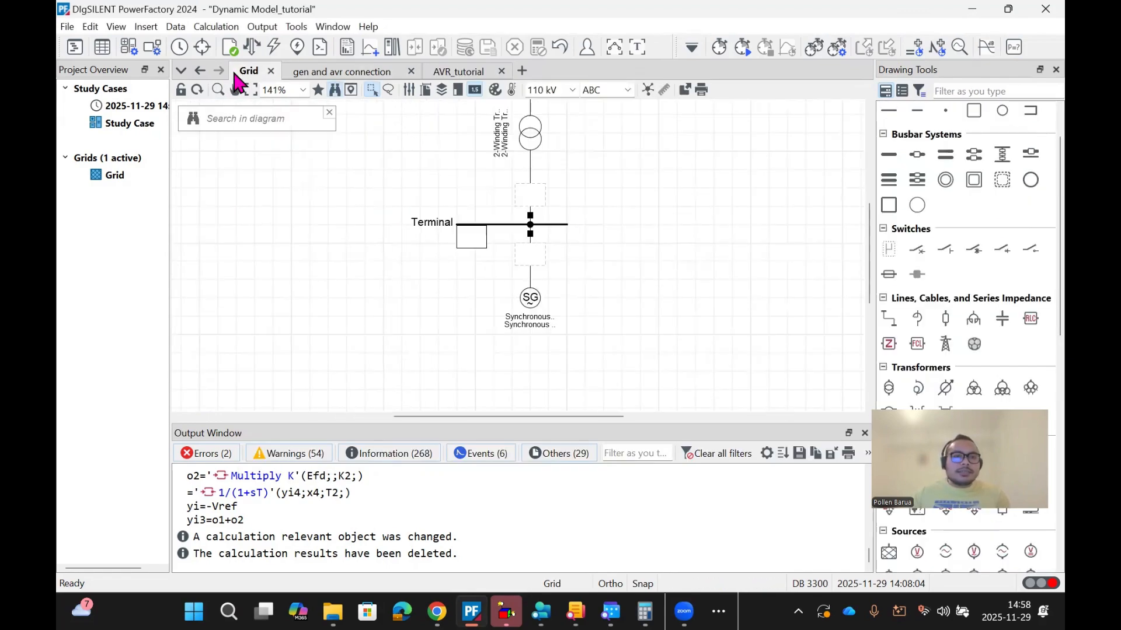
double_click(530, 299)
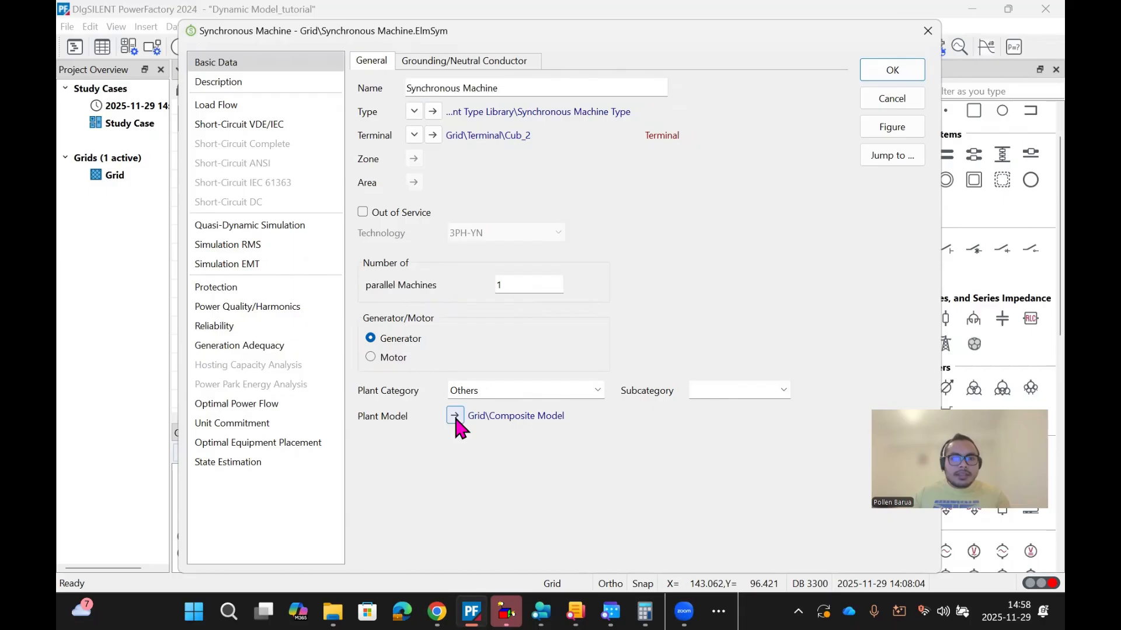
click(454, 415)
double_click(575, 231)
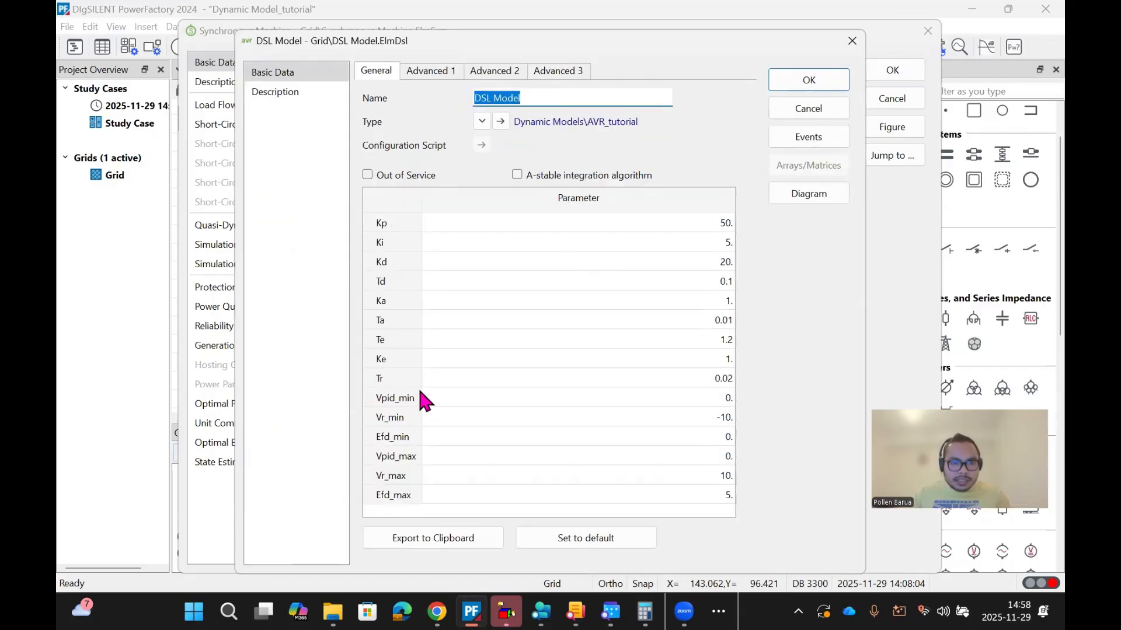
click(686, 399)
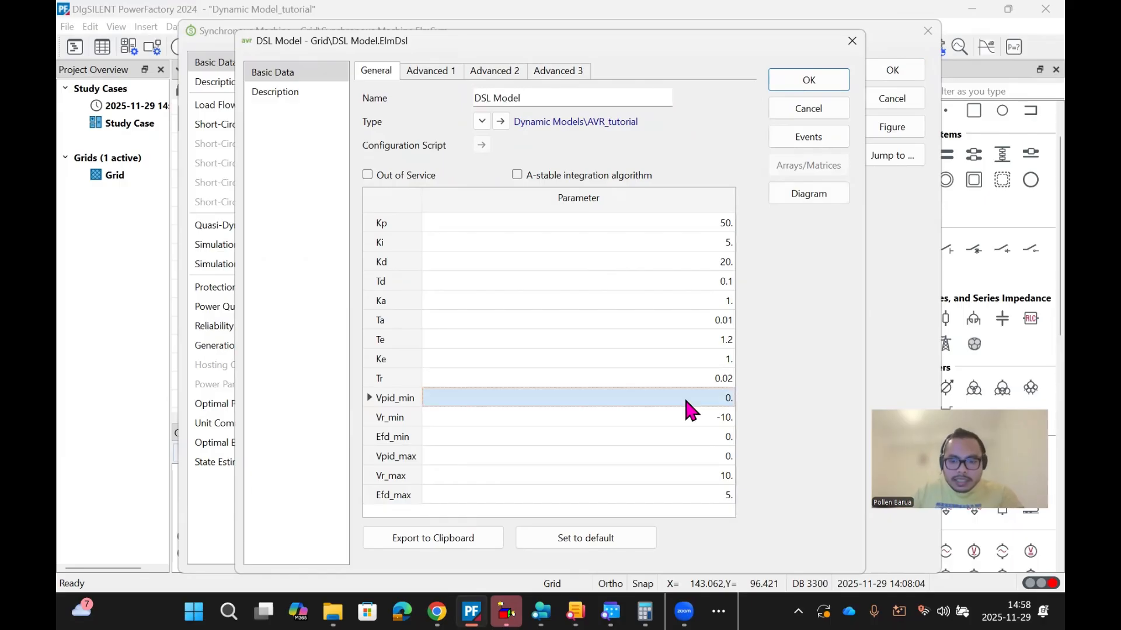
text(-100)
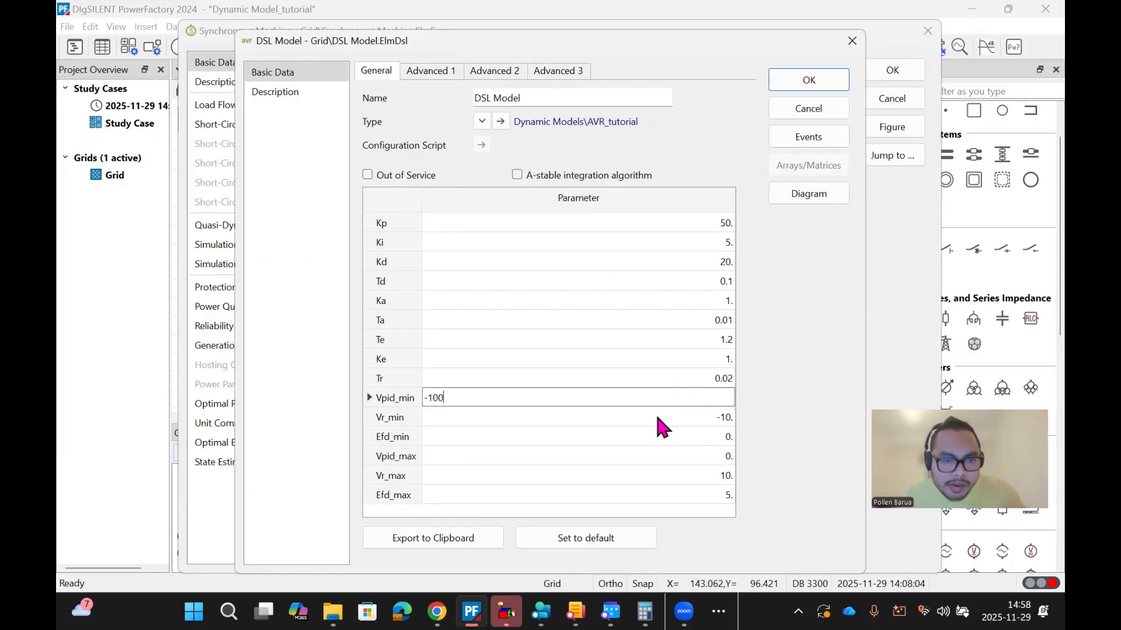
click(511, 455)
text(100)
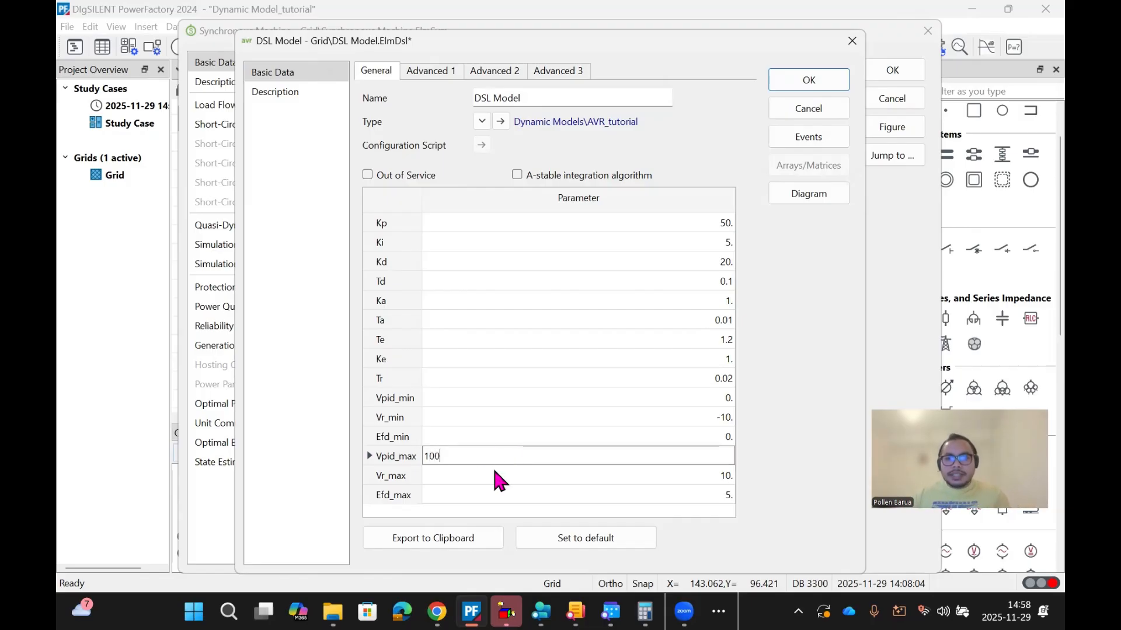
Step: Set the DSL model's Vpid_min to -100 and accept the DSL model, composite model and synchronous machine settings
click(545, 398)
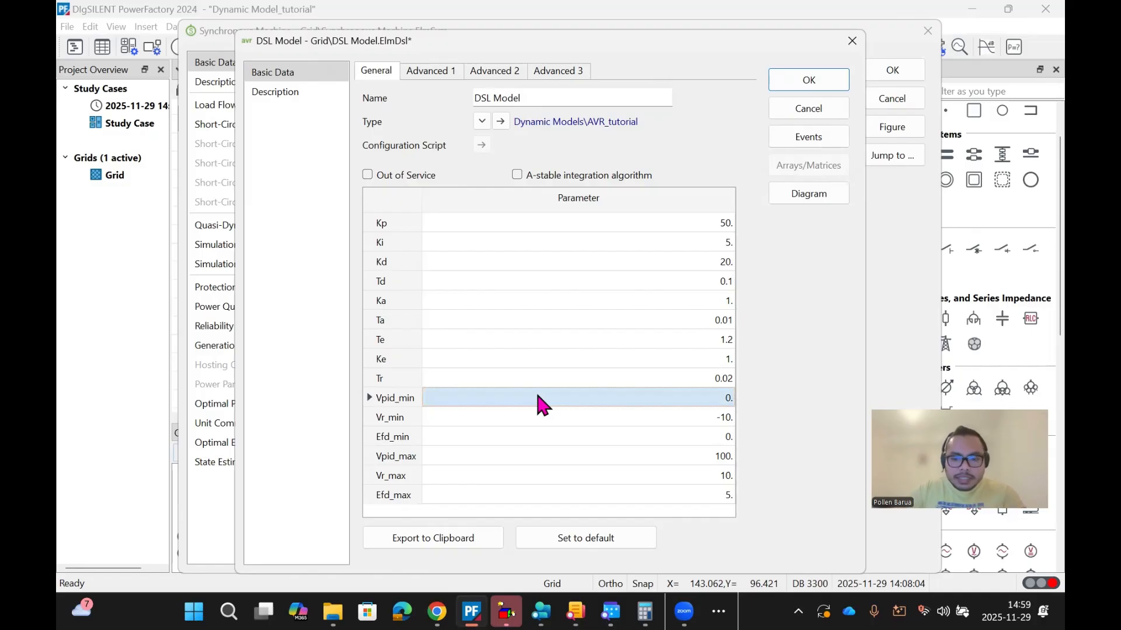
text(-100)
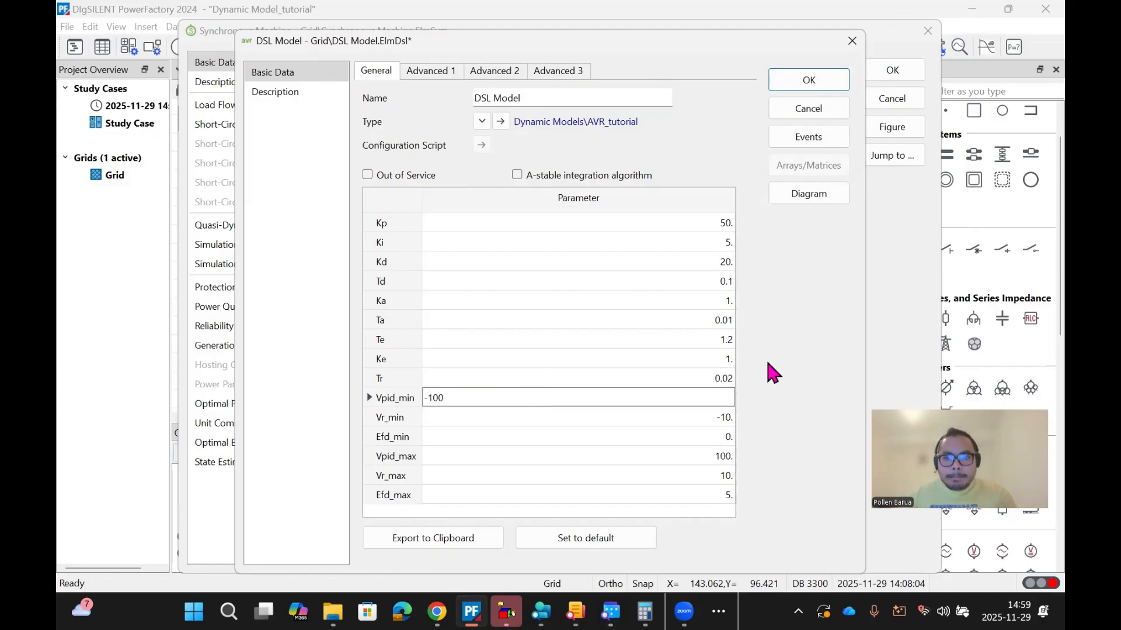
click(811, 79)
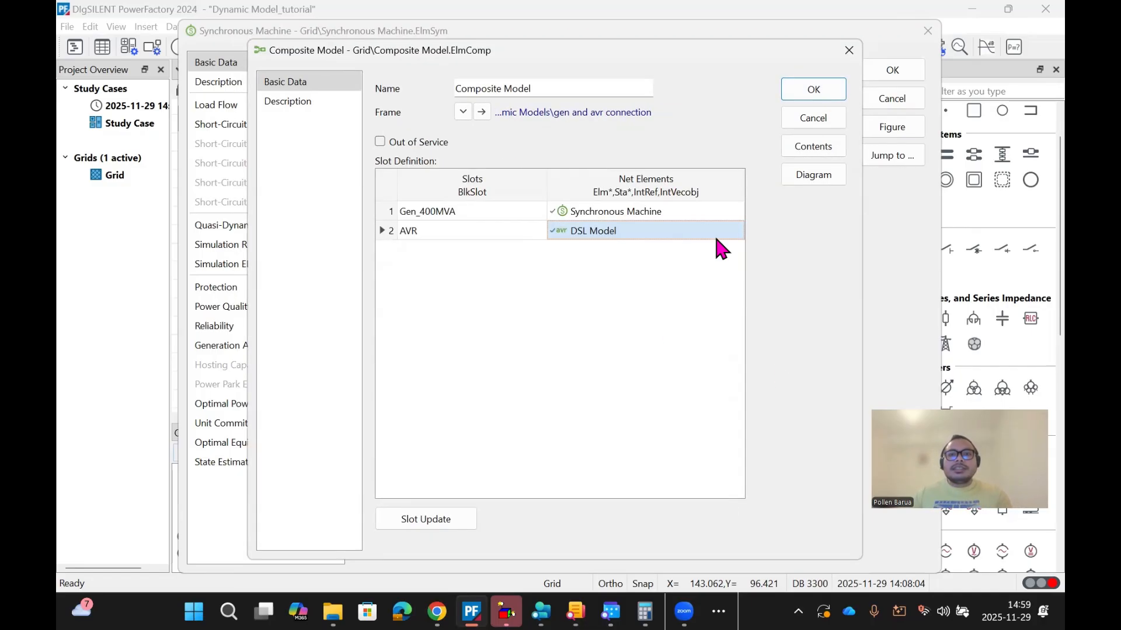
click(813, 93)
click(875, 68)
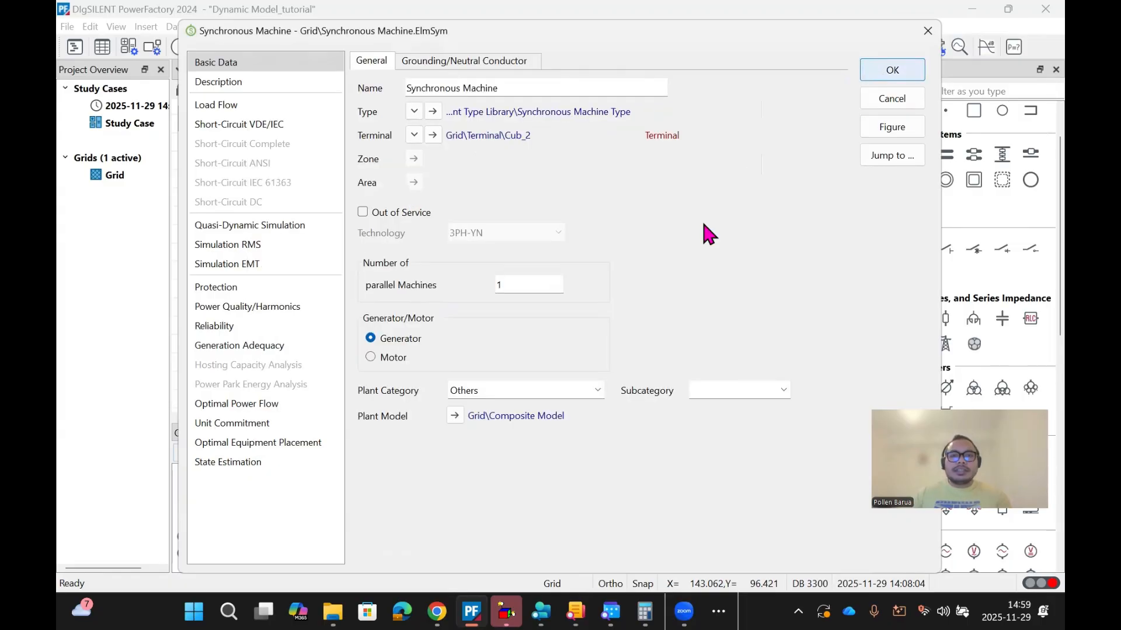
Step: Open the composite model's diagram from the synchronous machine's plant model and accept the open dialogs
scroll(461, 336, up, 3)
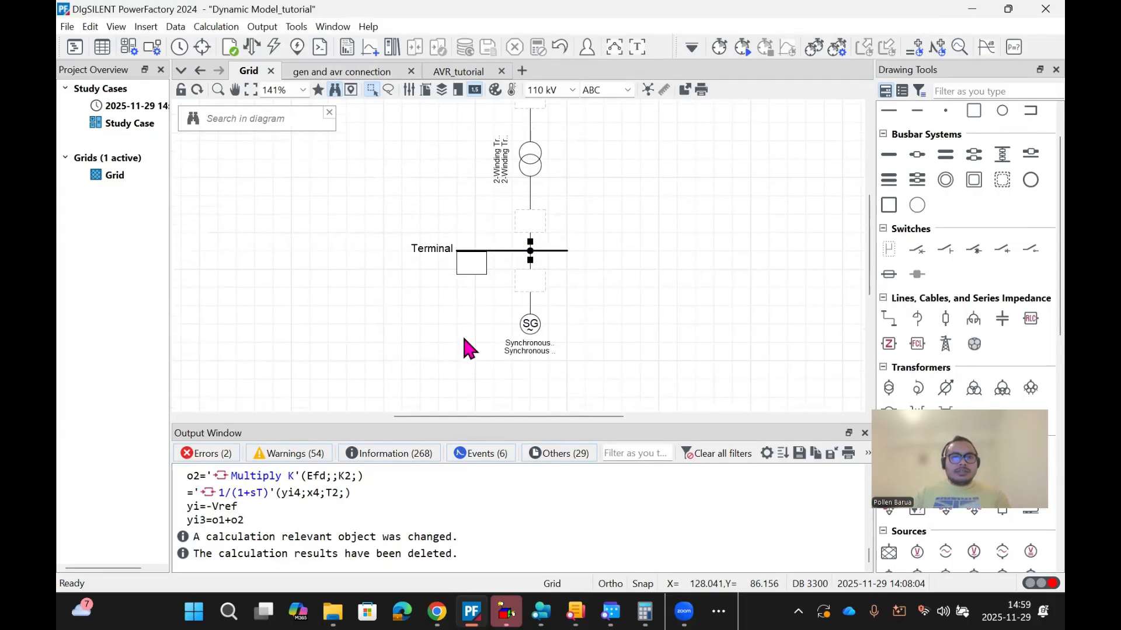
double_click(530, 382)
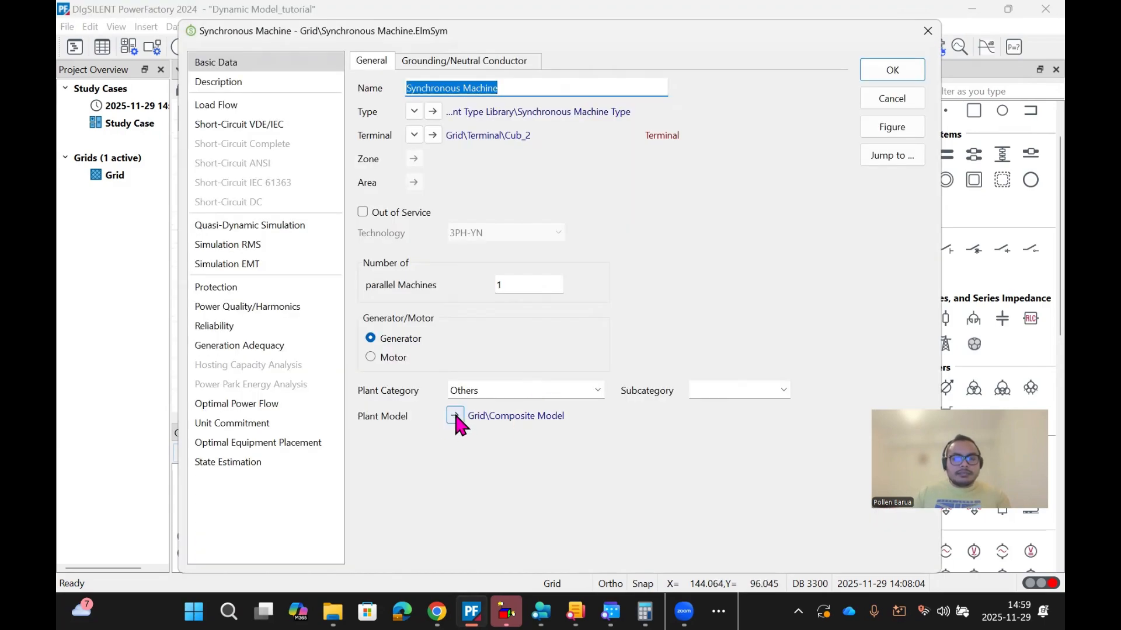
click(454, 416)
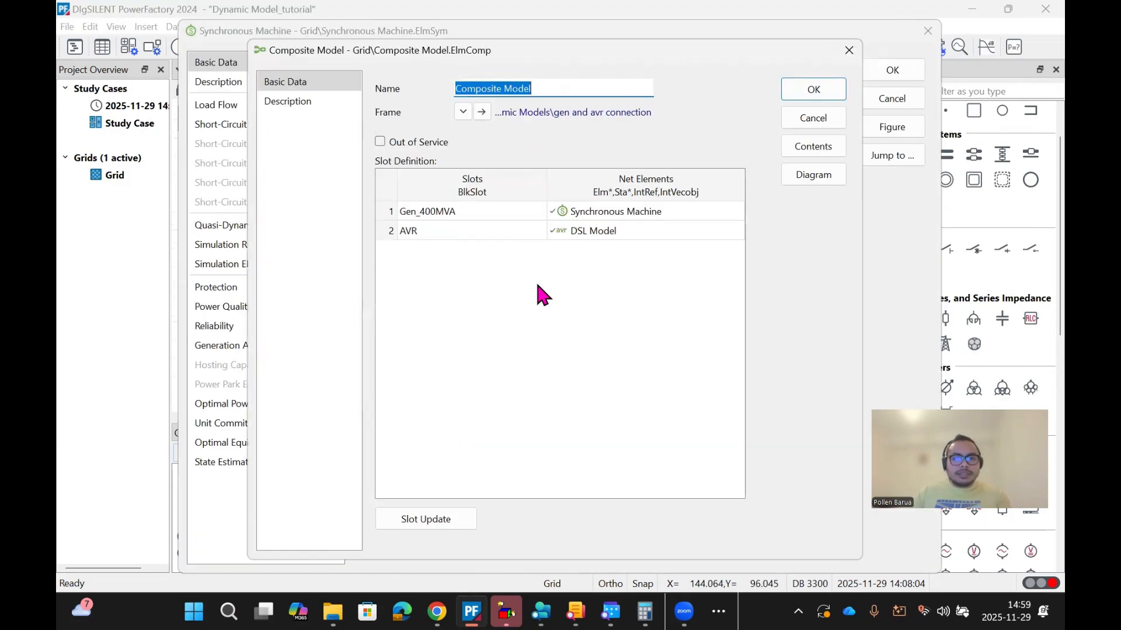
click(803, 174)
click(841, 95)
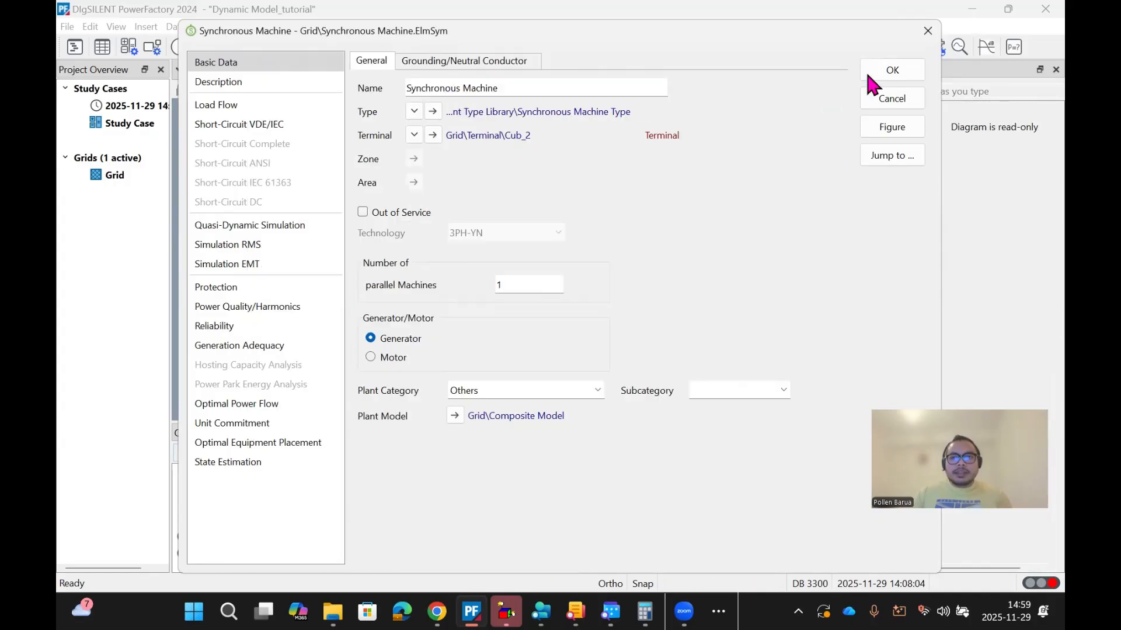
click(868, 72)
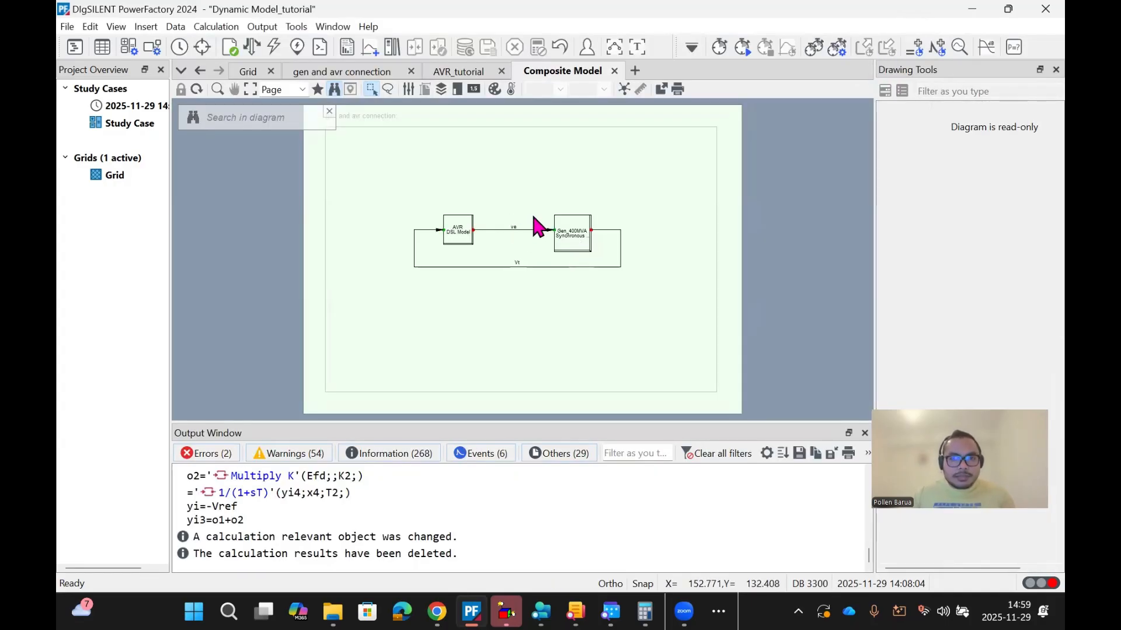
scroll(534, 218, up, 6)
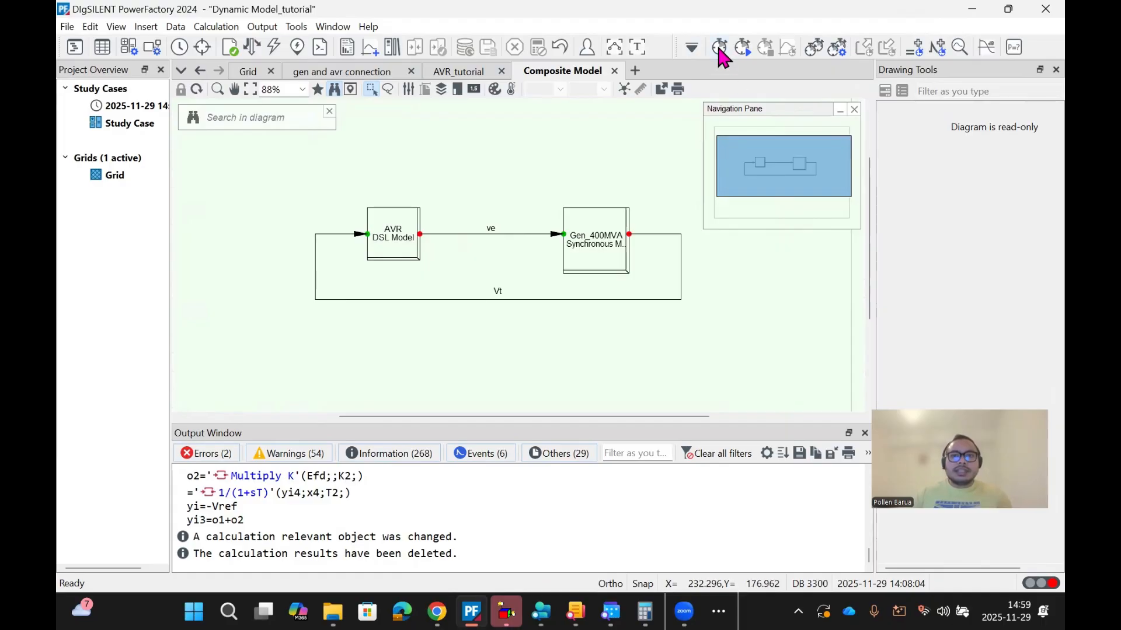
Step: Calculate the initial conditions with RMS values and a balanced, positive sequence network, and run the simulation
click(719, 48)
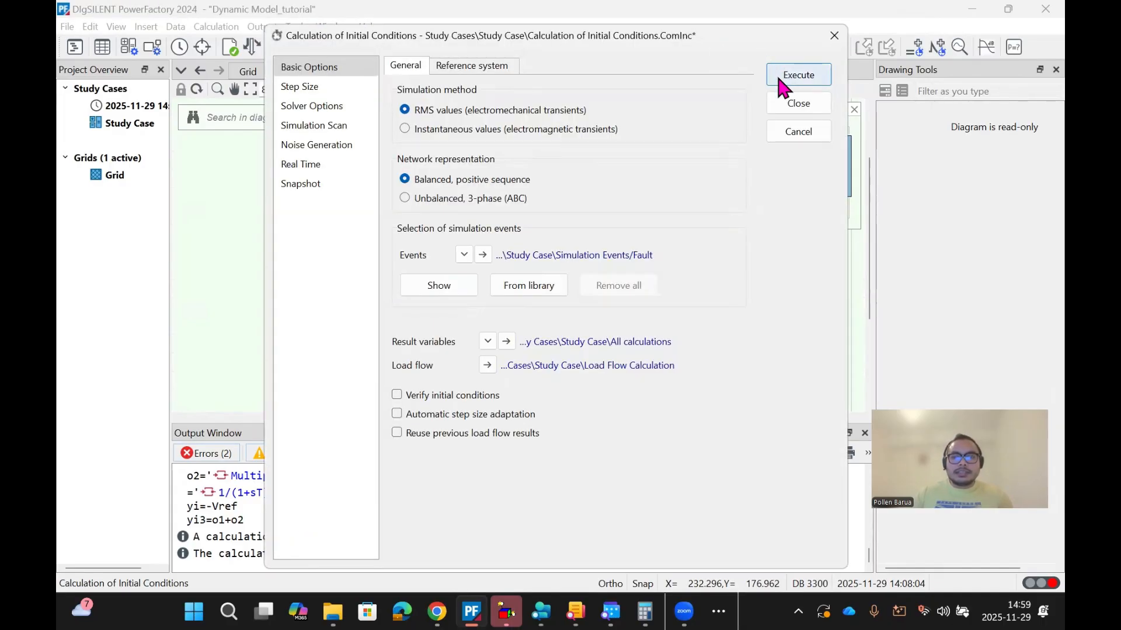
click(780, 87)
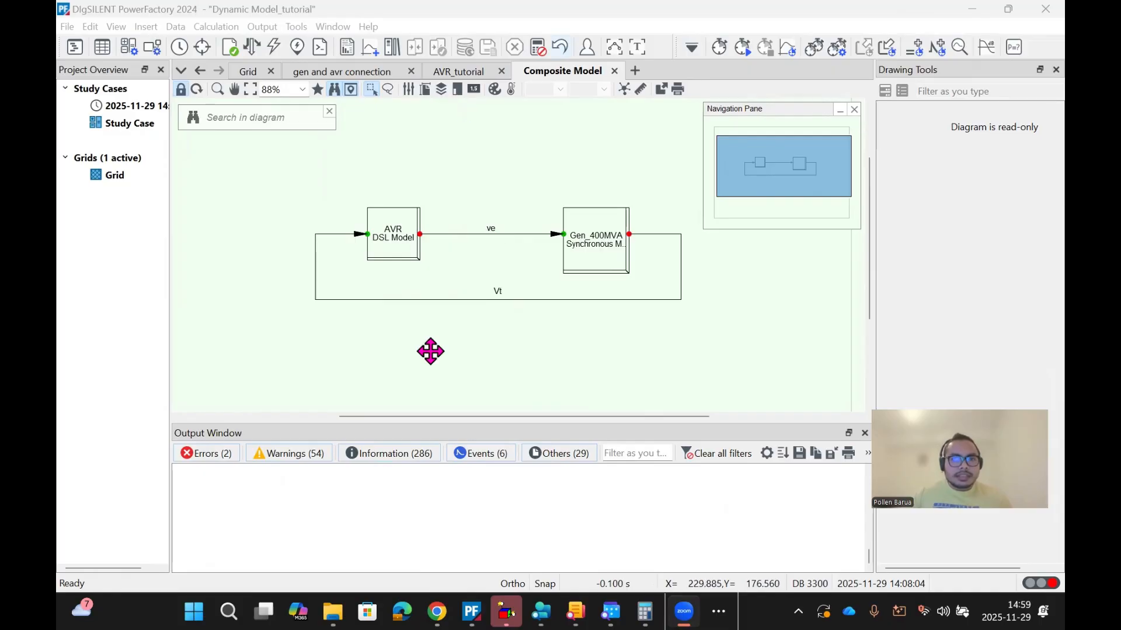
click(350, 71)
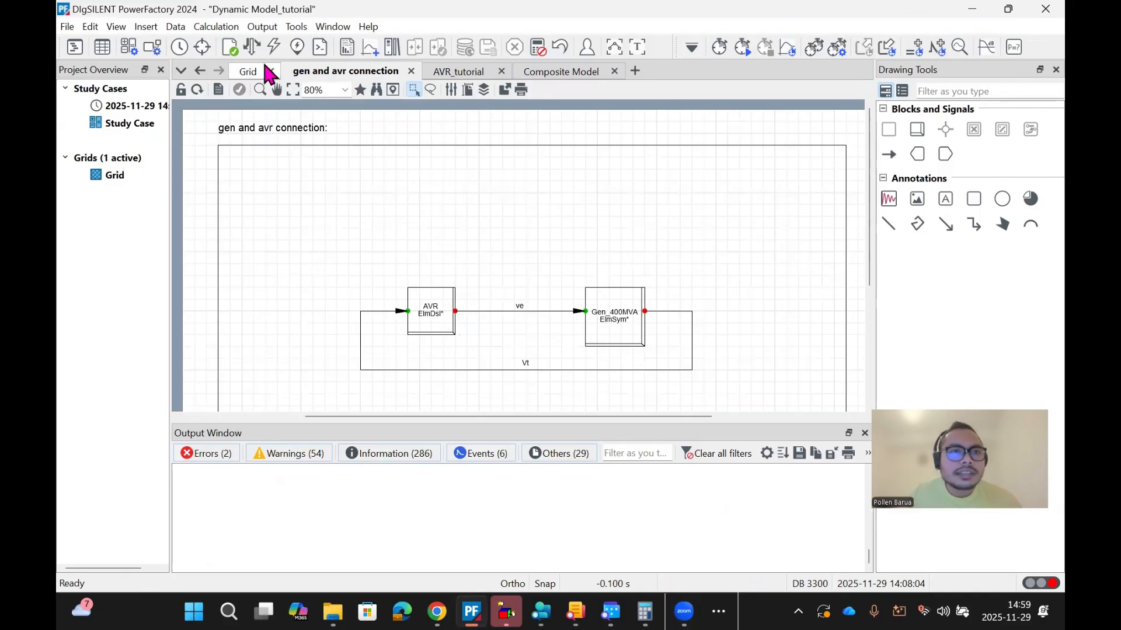
click(244, 71)
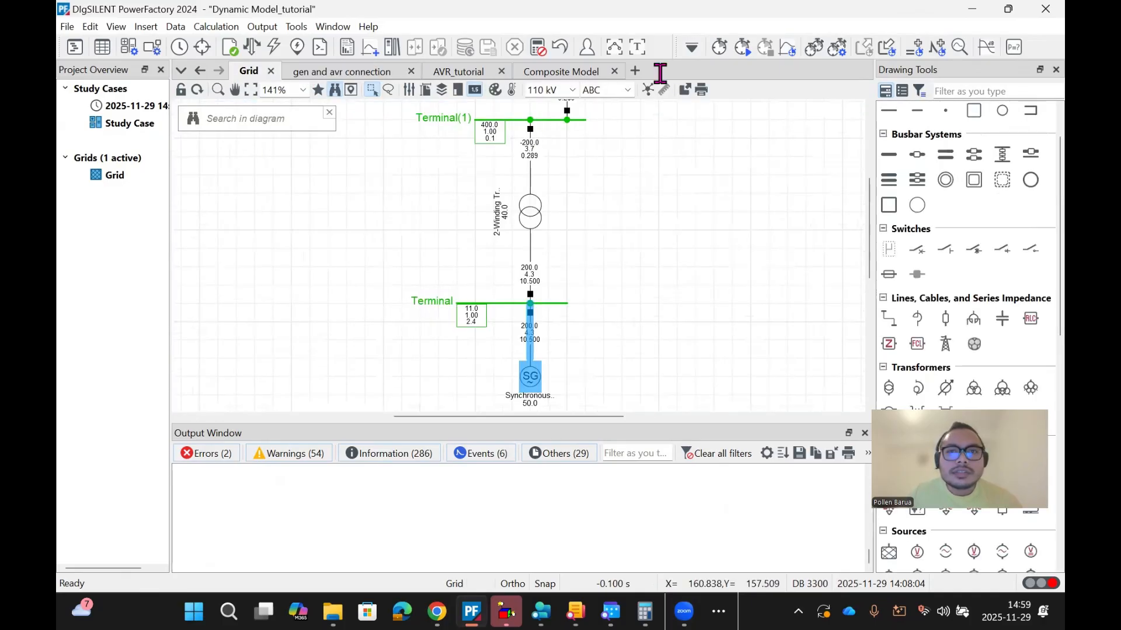
click(722, 46)
click(802, 73)
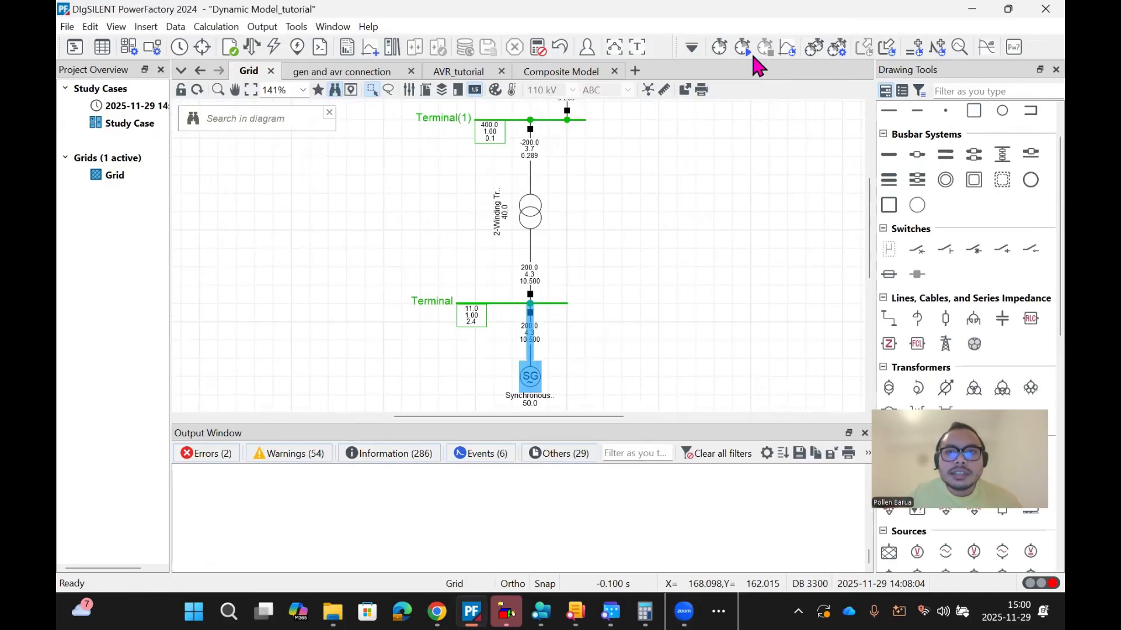
click(740, 45)
click(724, 114)
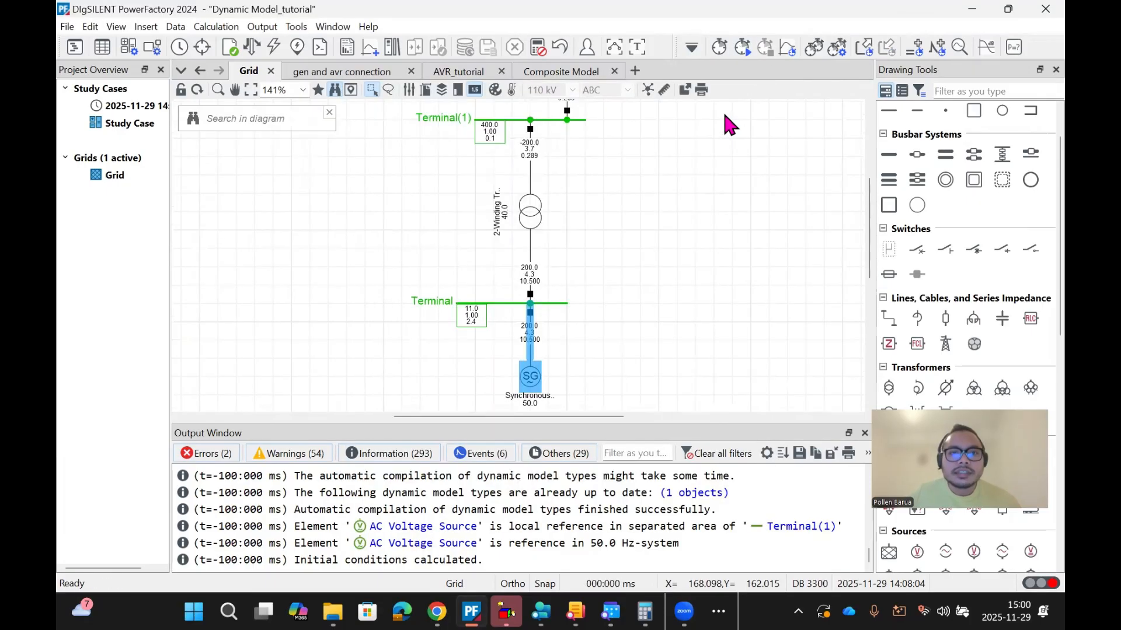
Step: Examine the Efd and ut signals in the Composite Model diagram and compare it with the AVR_tutorial diagram
click(465, 73)
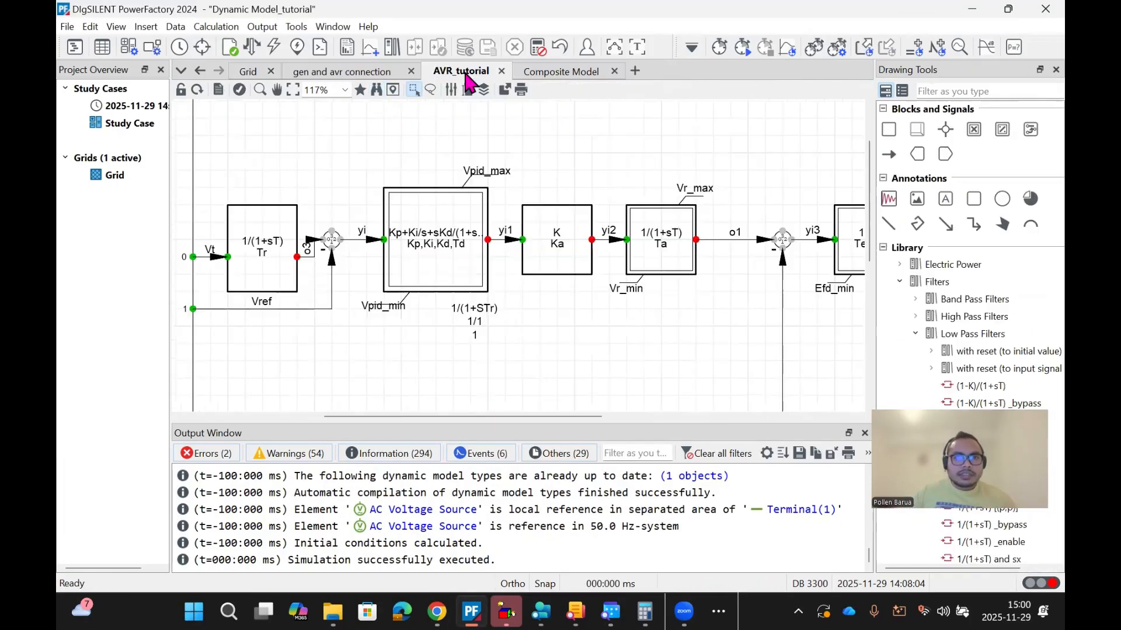
click(537, 70)
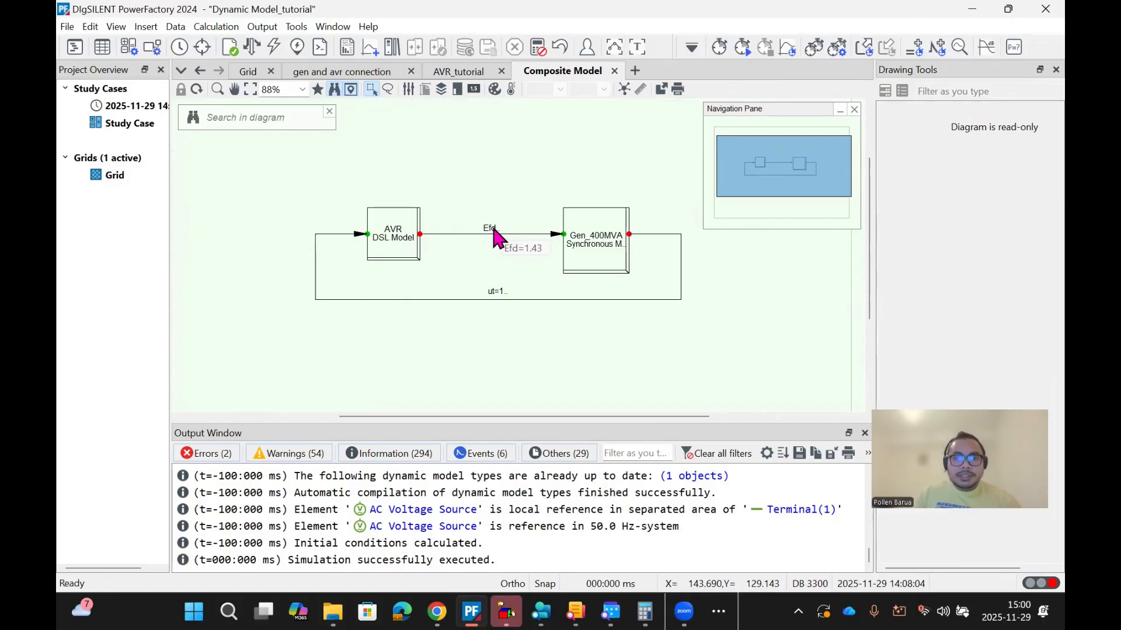
click(854, 110)
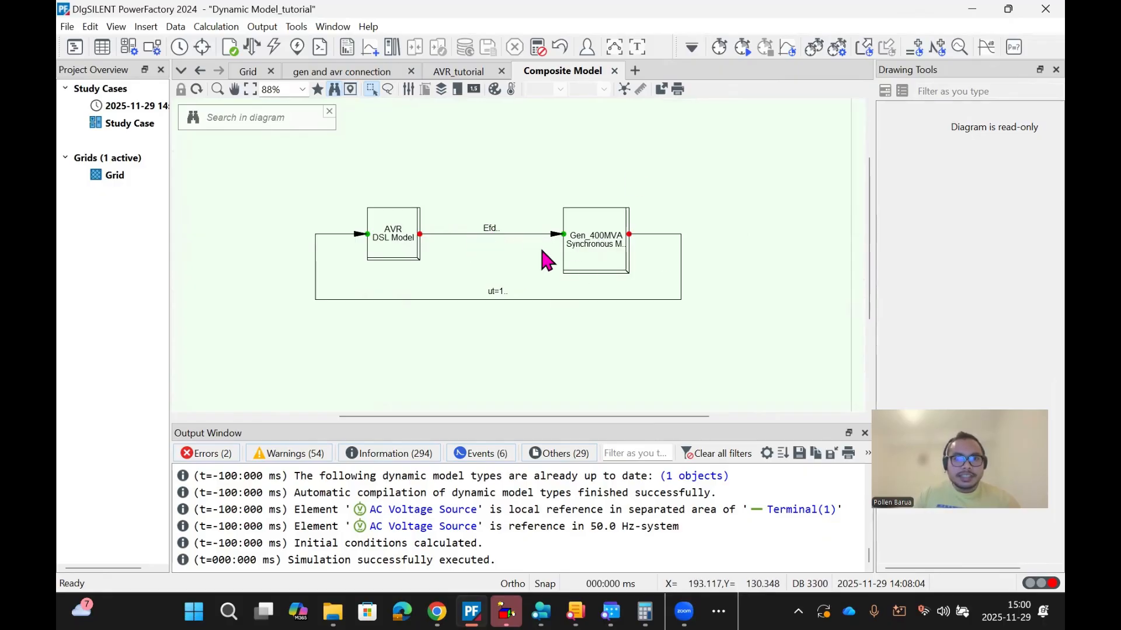
scroll(393, 239, up, 3)
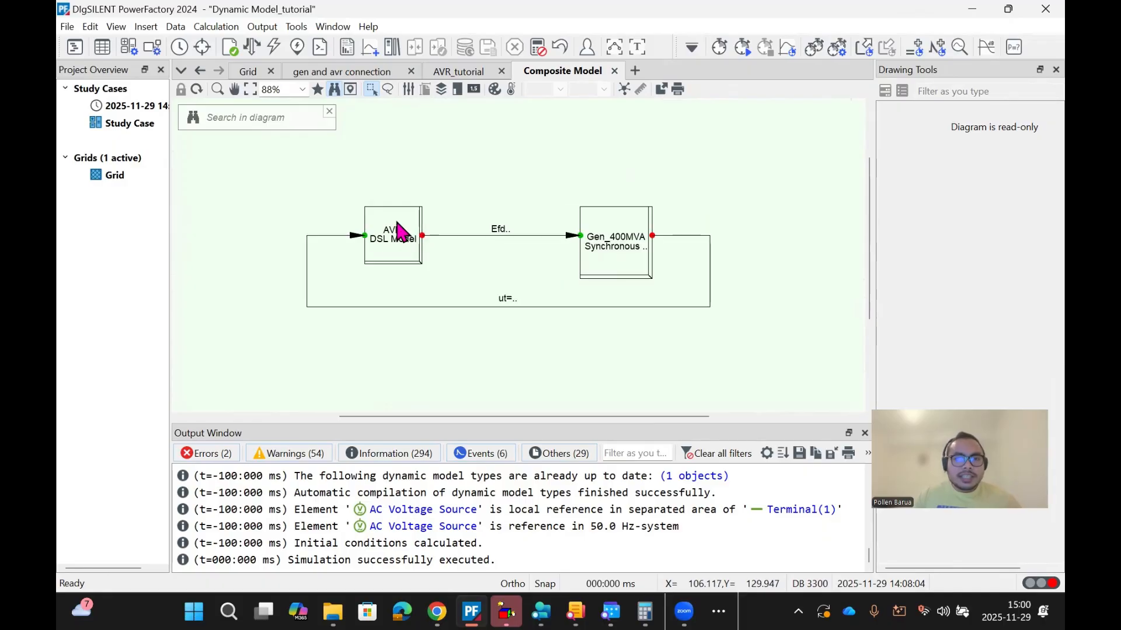
click(467, 73)
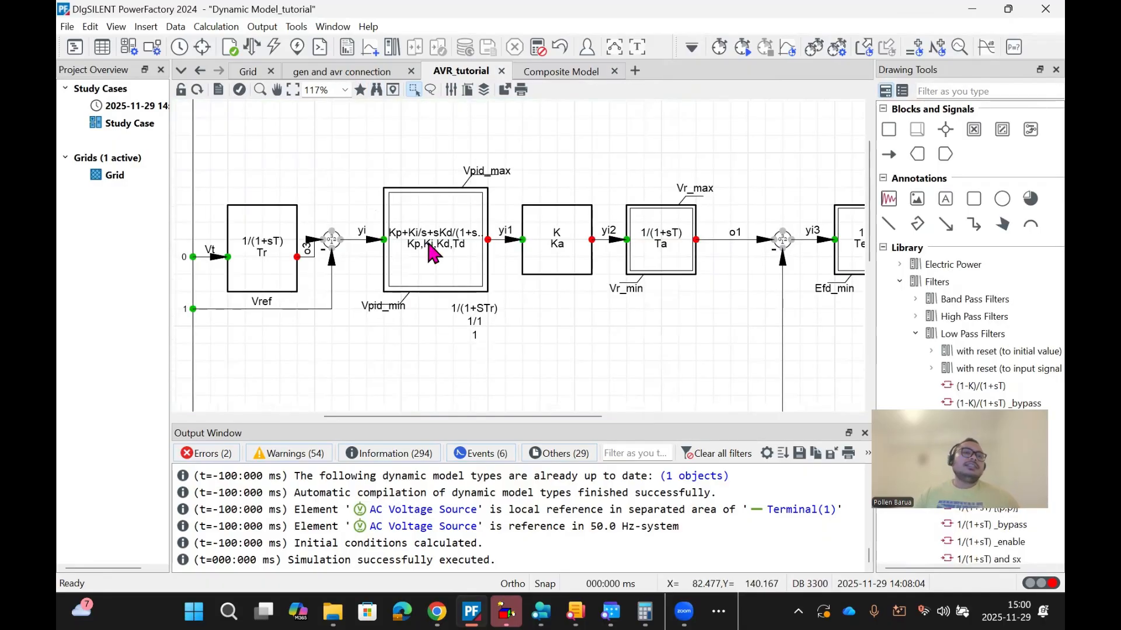
scroll(426, 242, down, 3)
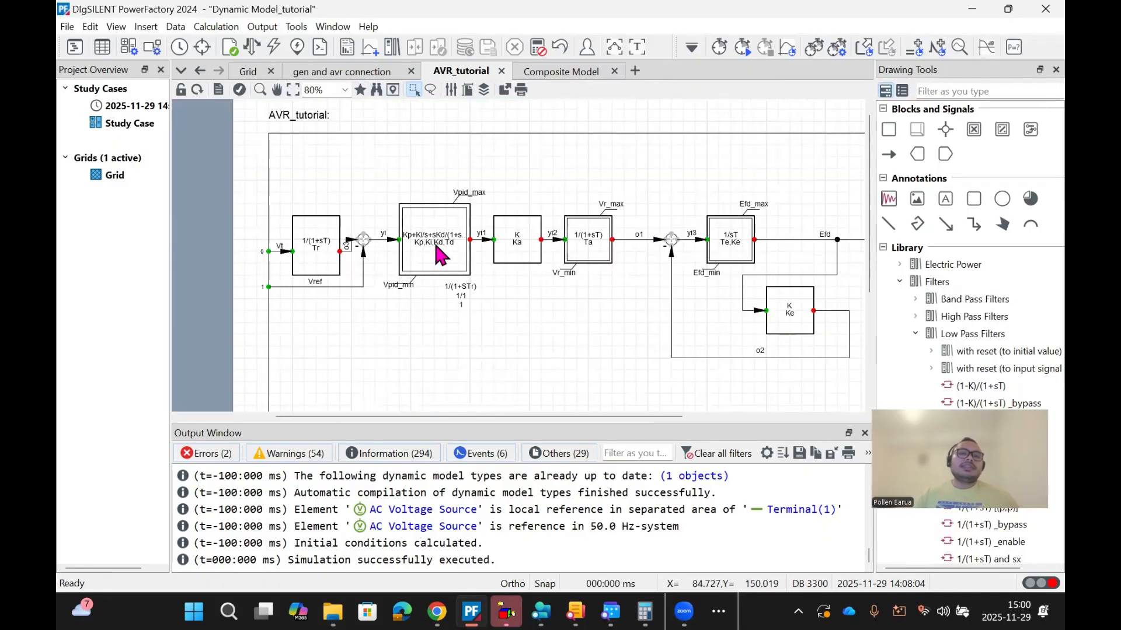
Step: Open the DSL model's own diagram from the AVR slot in the Composite Model diagram and close its settings
click(542, 71)
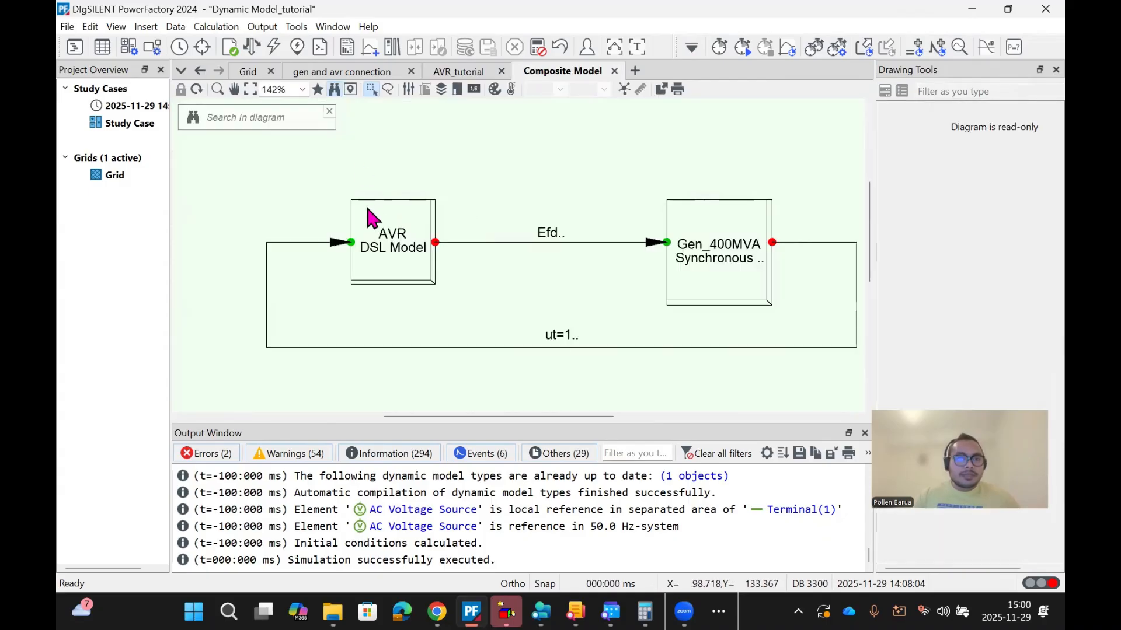
click(377, 237)
double_click(378, 237)
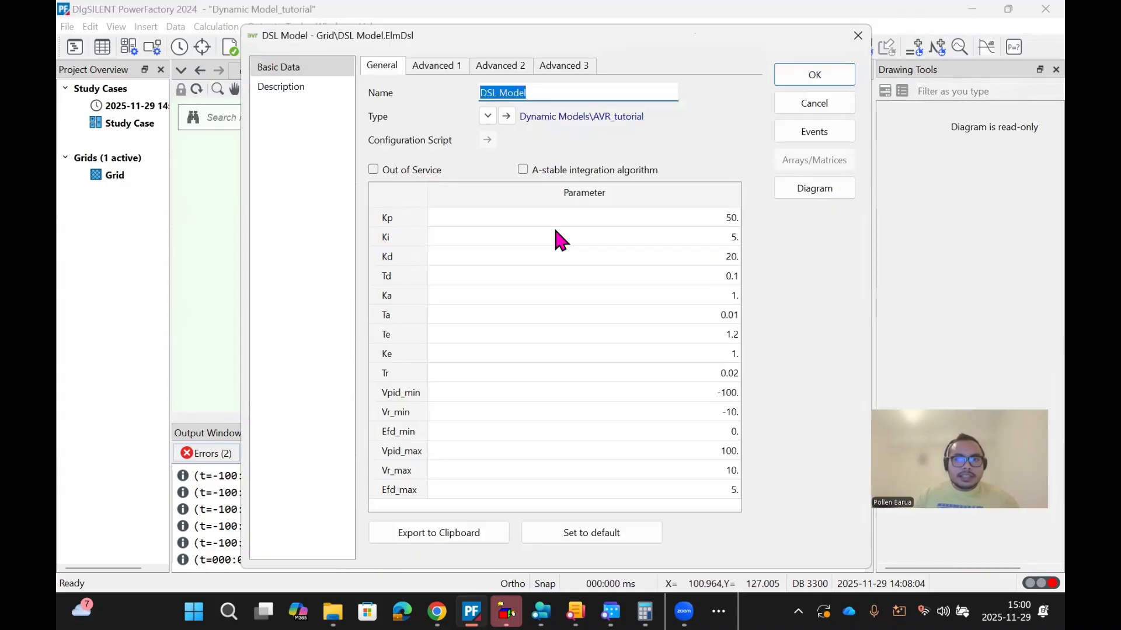
click(818, 188)
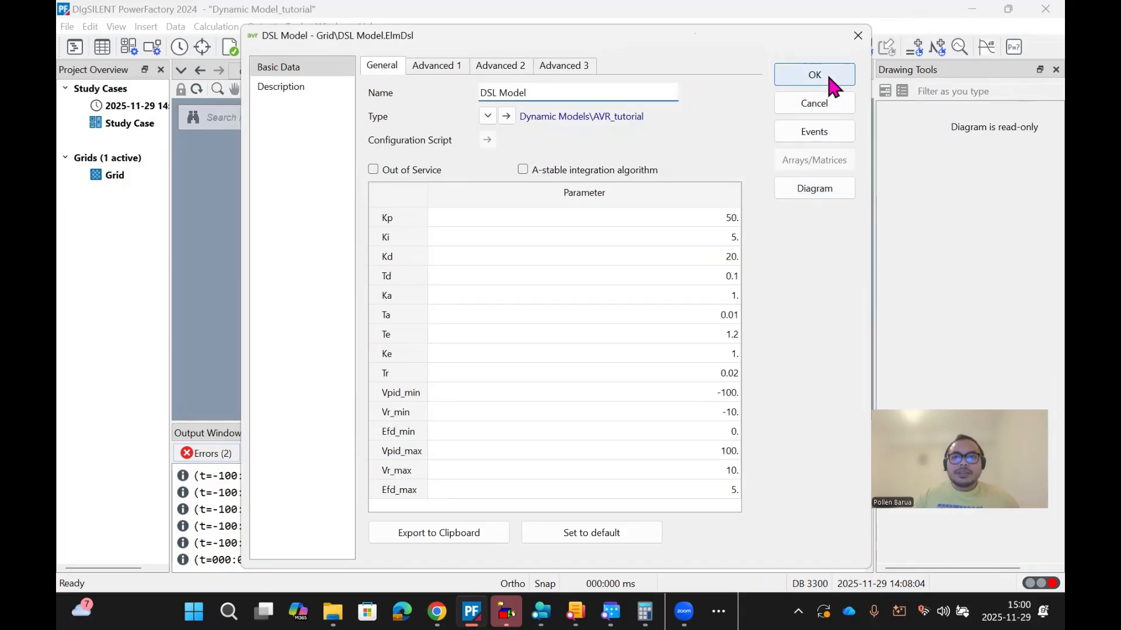
click(828, 76)
scroll(517, 165, up, 2)
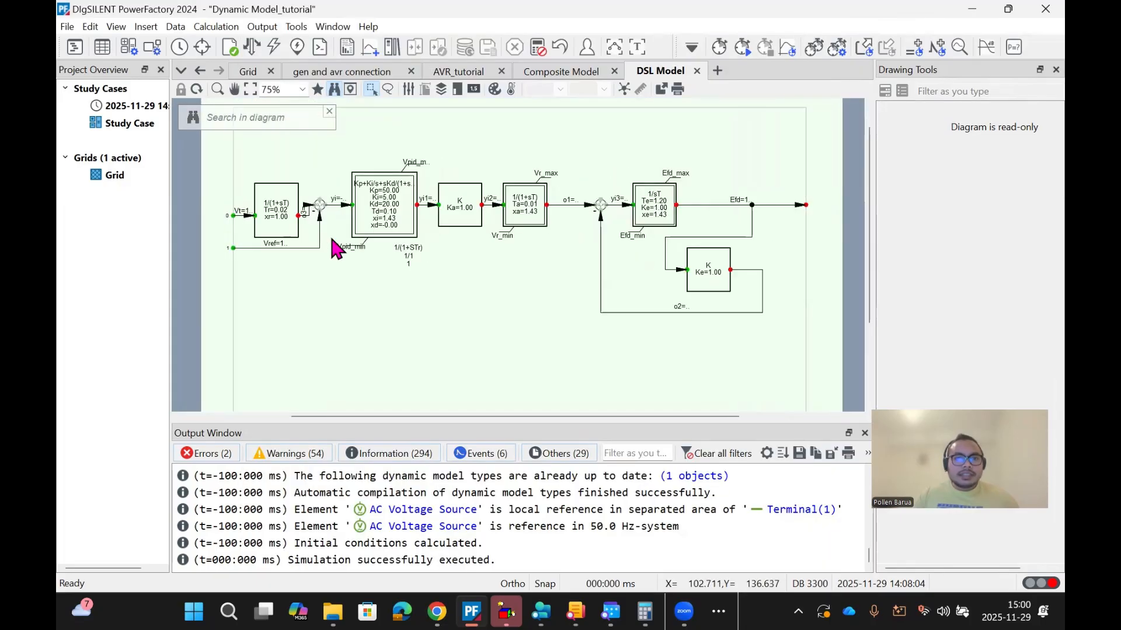
Step: Examine the signal and state values along the DSL Model diagram, from the Vref summation to the Efd output
scroll(271, 231, up, 2)
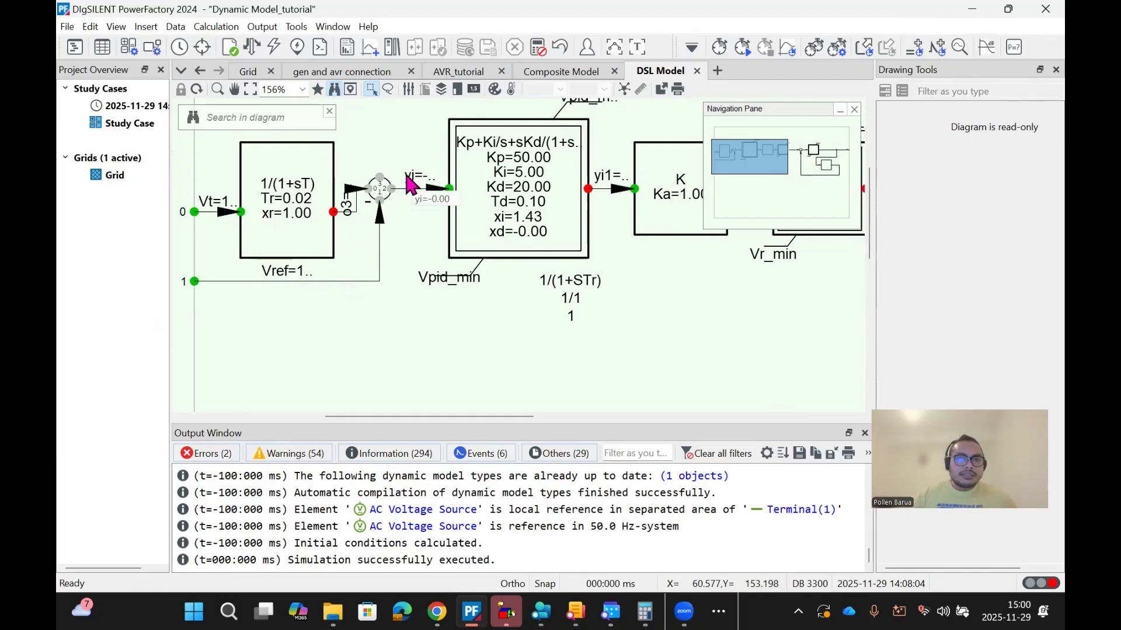
scroll(367, 230, down, 3)
scroll(373, 245, down, 1)
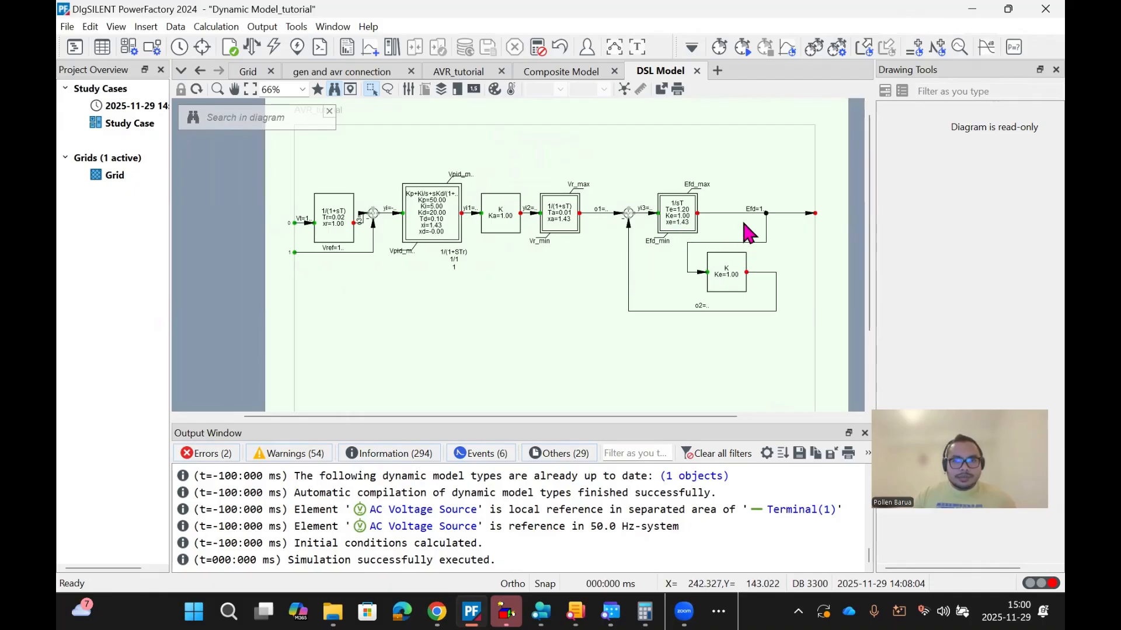
scroll(745, 216, up, 2)
click(854, 110)
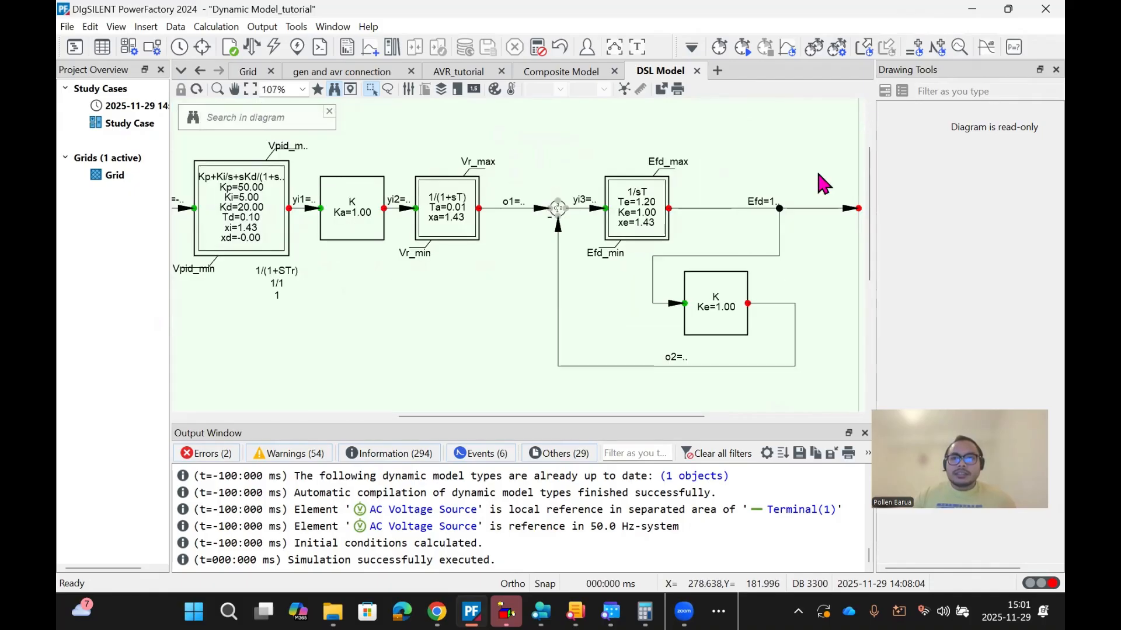
Step: Return to the Grid diagram and reset the calculation results
scroll(776, 202, up, 3)
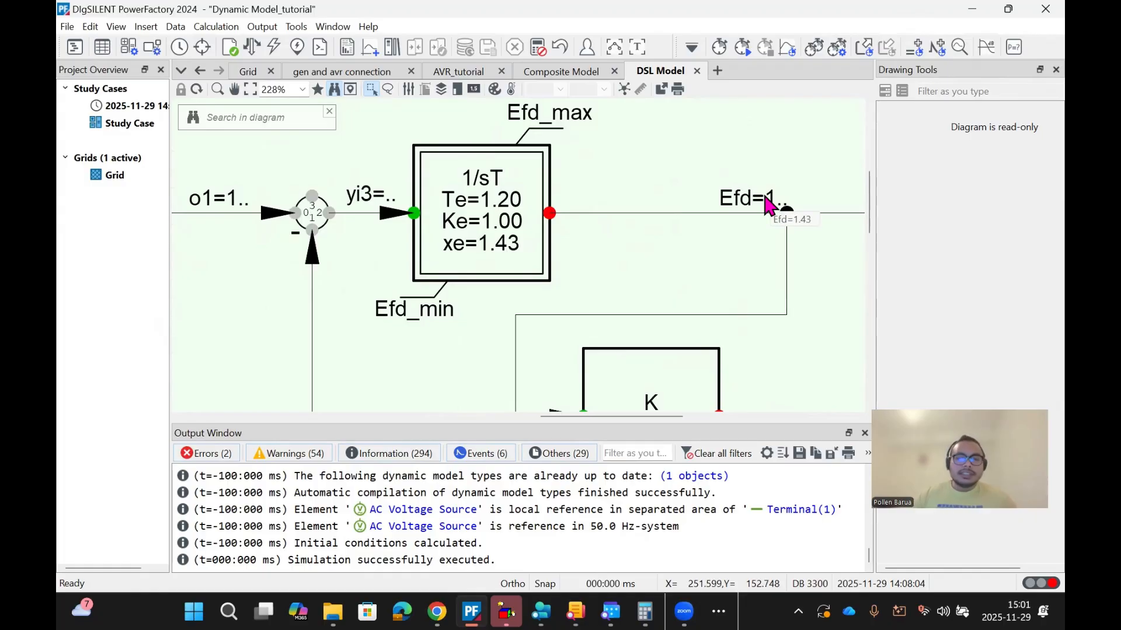
scroll(764, 202, down, 4)
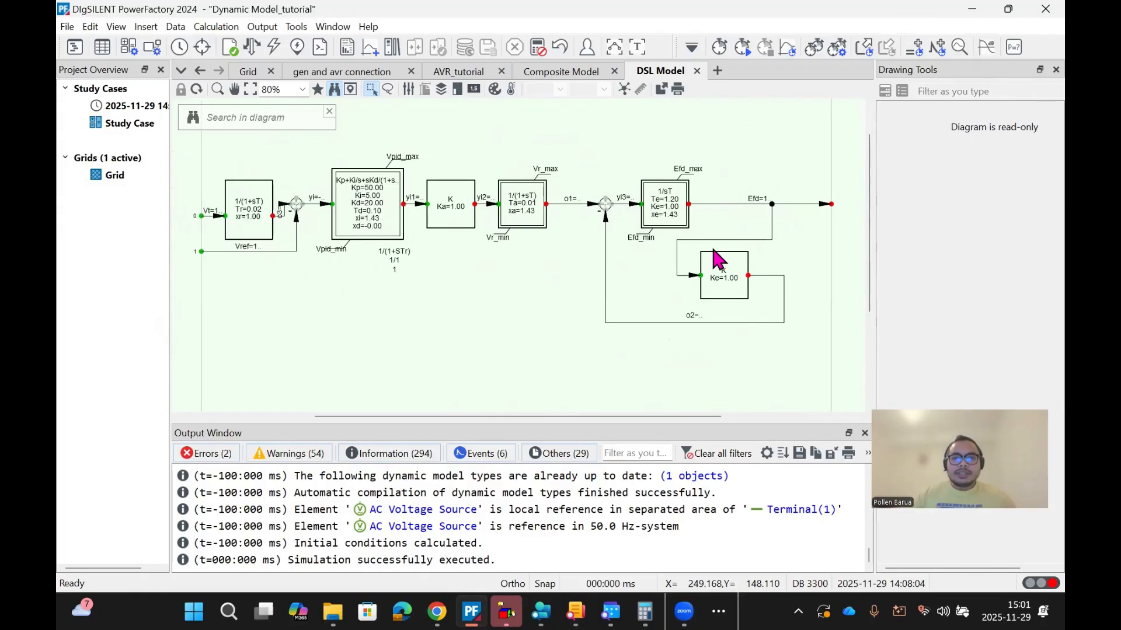
scroll(514, 251, down, 2)
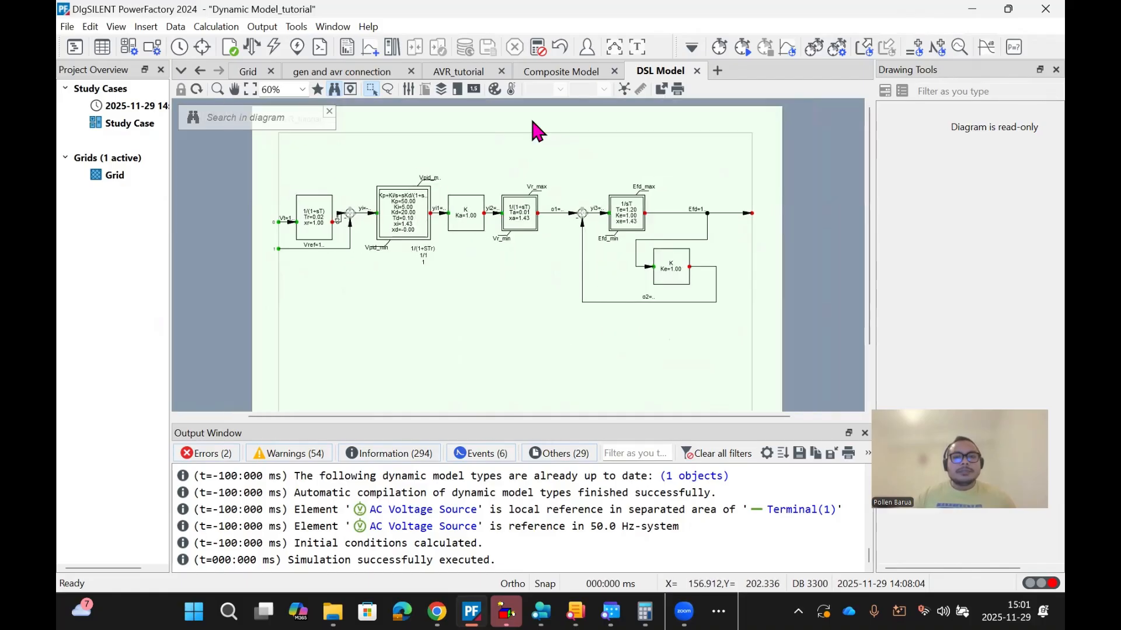
click(251, 71)
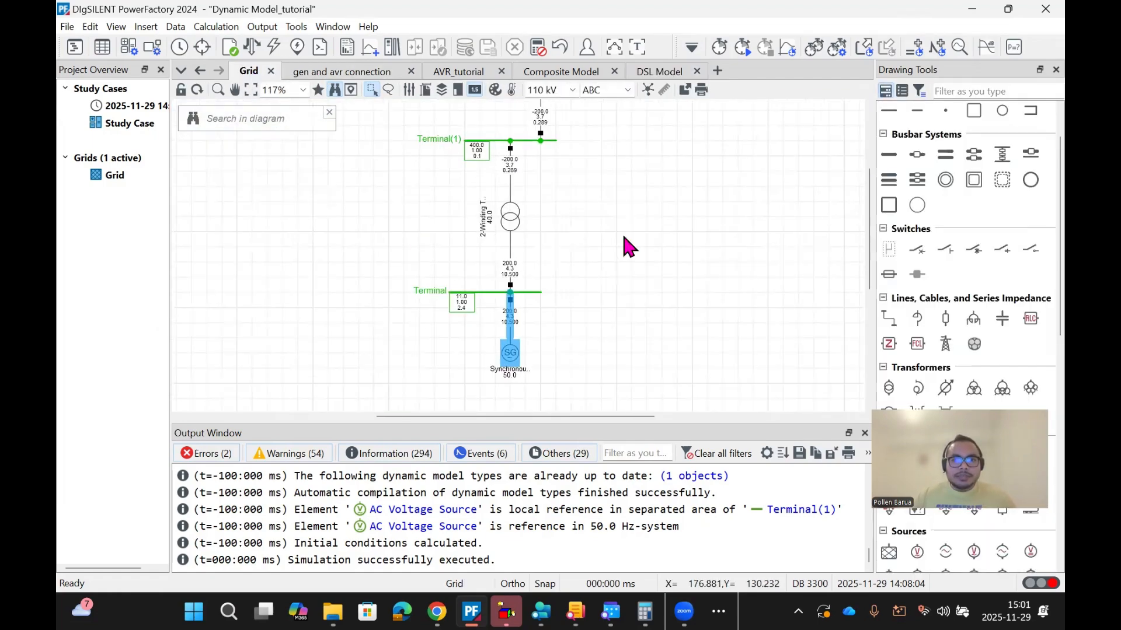
click(537, 47)
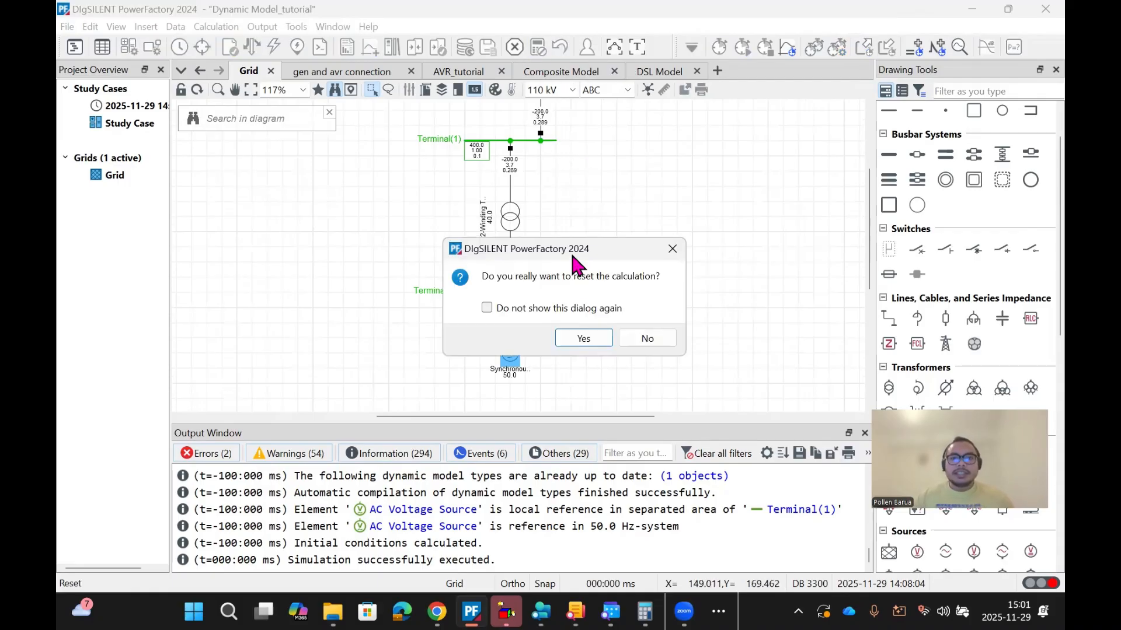
click(584, 339)
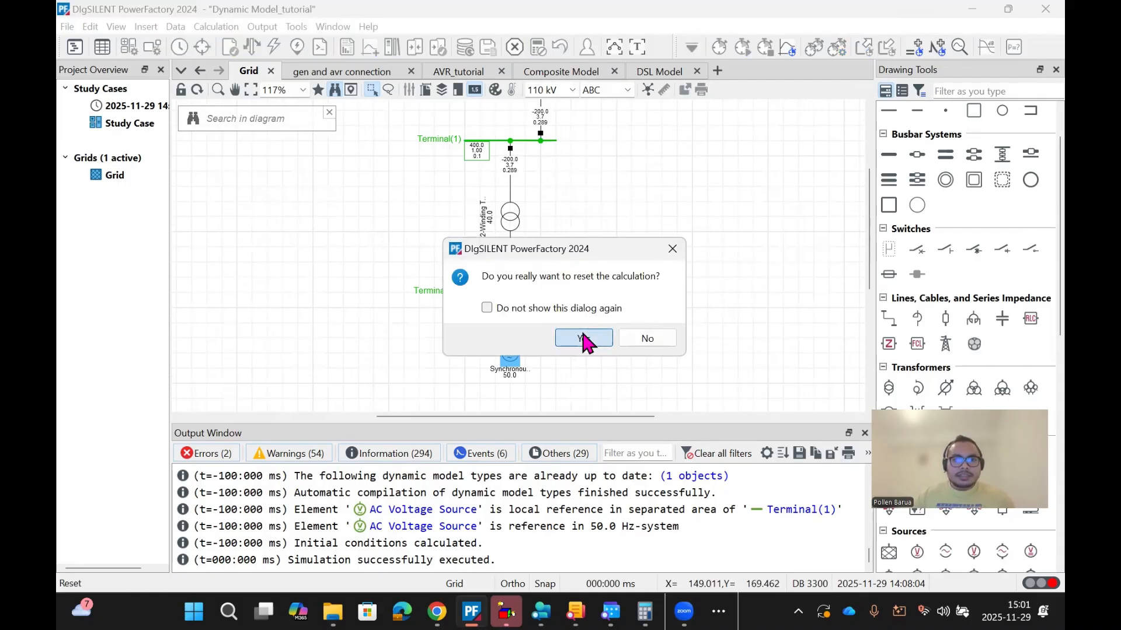
Step: Add a Parameter Event to the simulation events, with the grid's DSL Model as element and Vref as variable
click(930, 49)
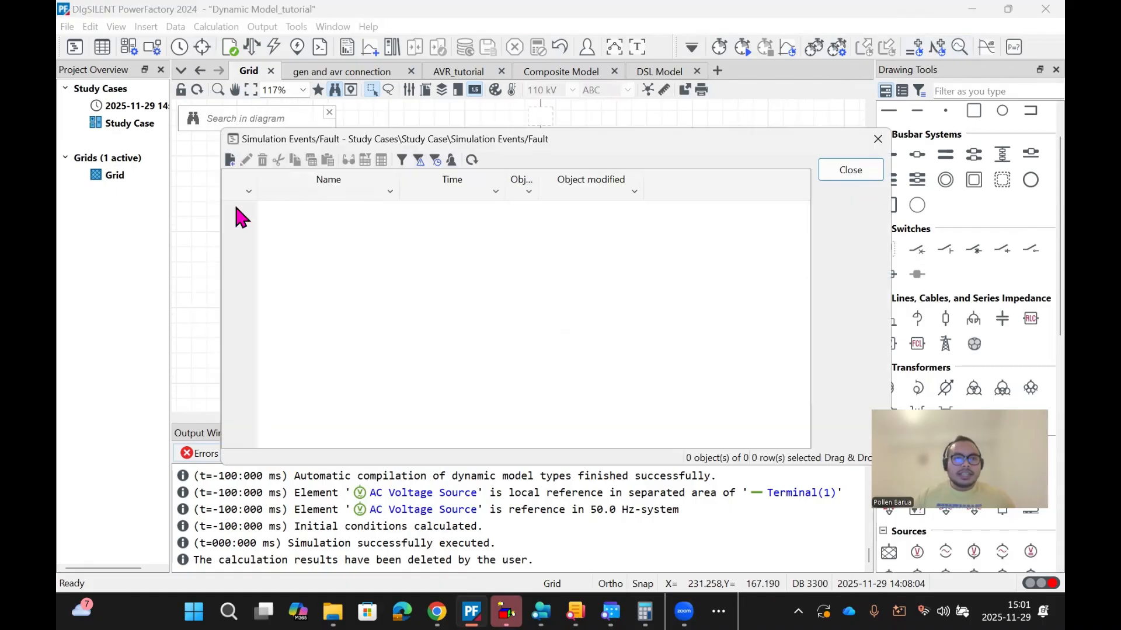
click(230, 160)
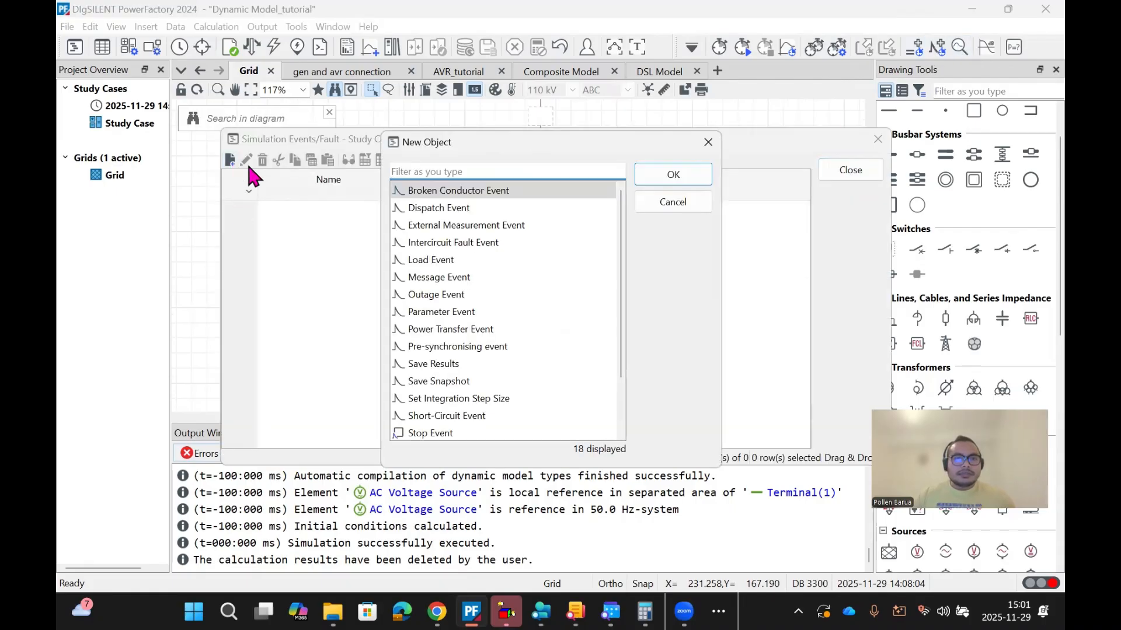
click(442, 313)
click(671, 174)
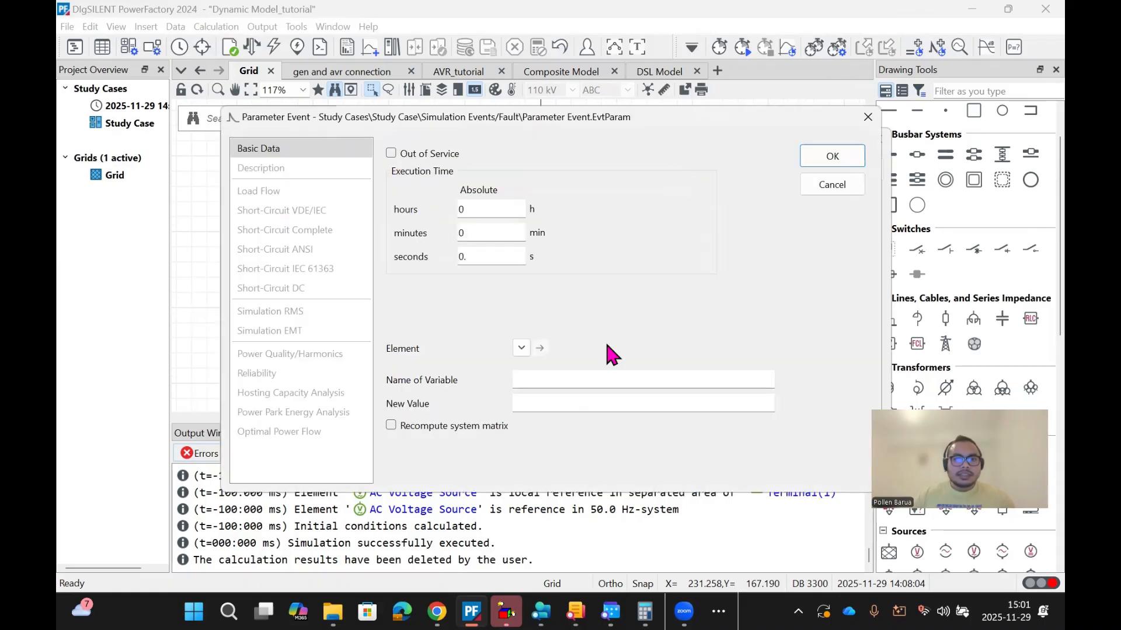
click(521, 348)
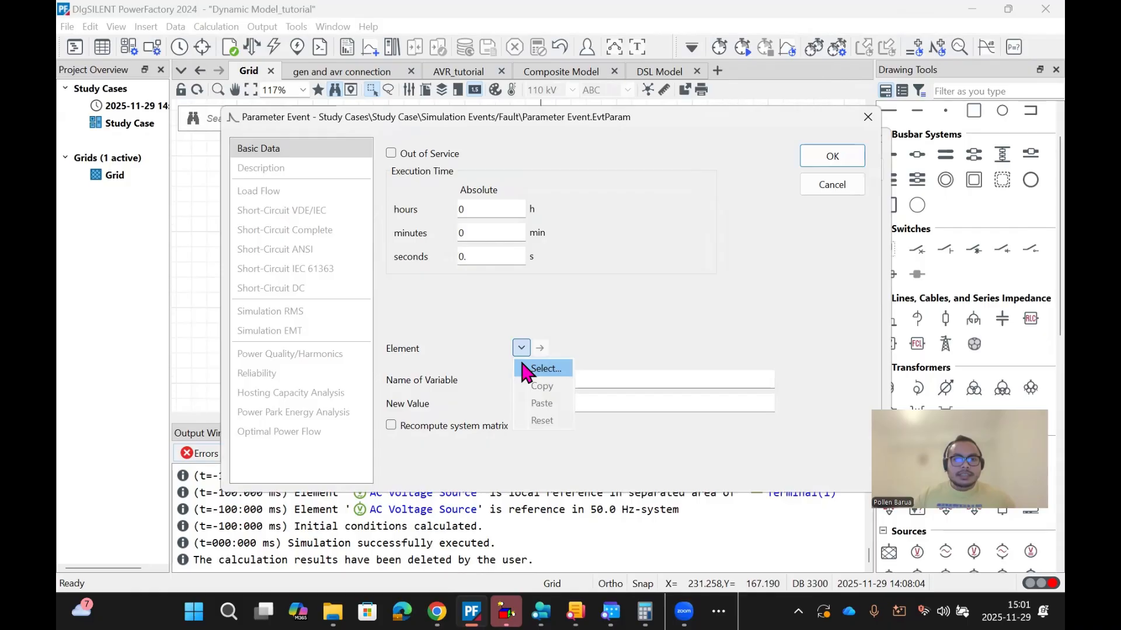
click(521, 362)
double_click(431, 231)
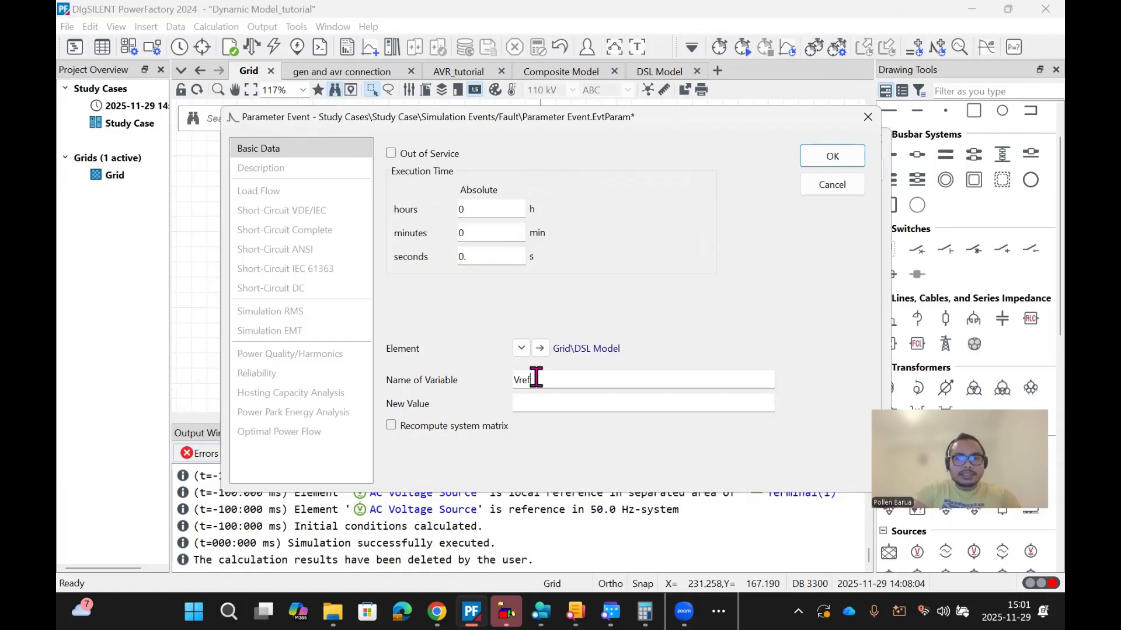
Step: Set the event's new value to 1.03 and its execution time to 60 seconds, save it and close the events list
click(547, 412)
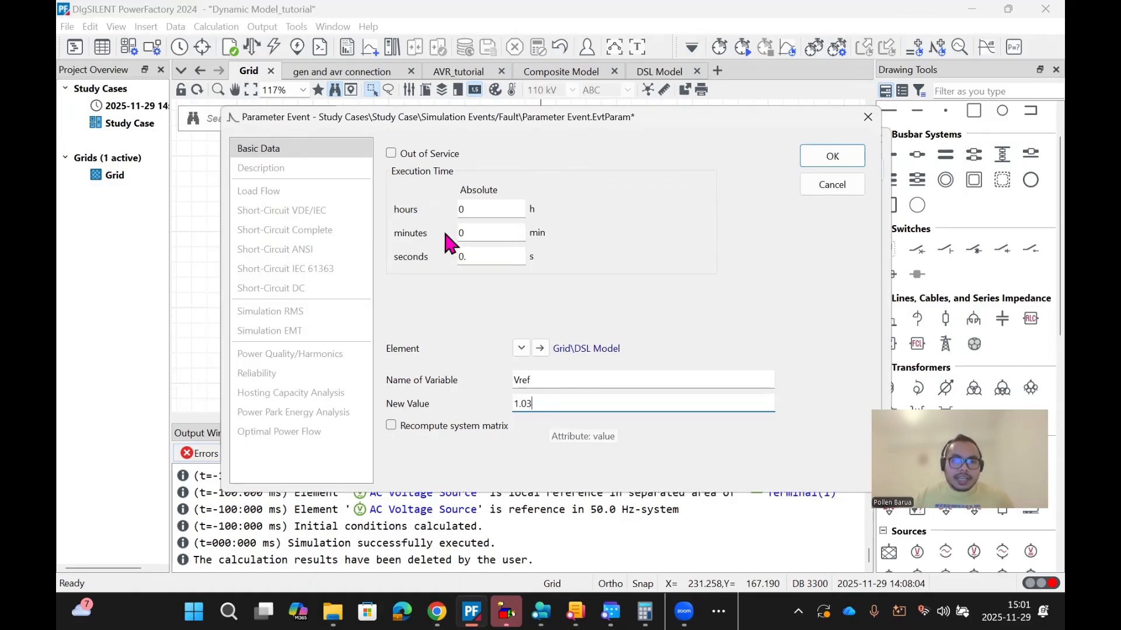
click(439, 256)
text(60)
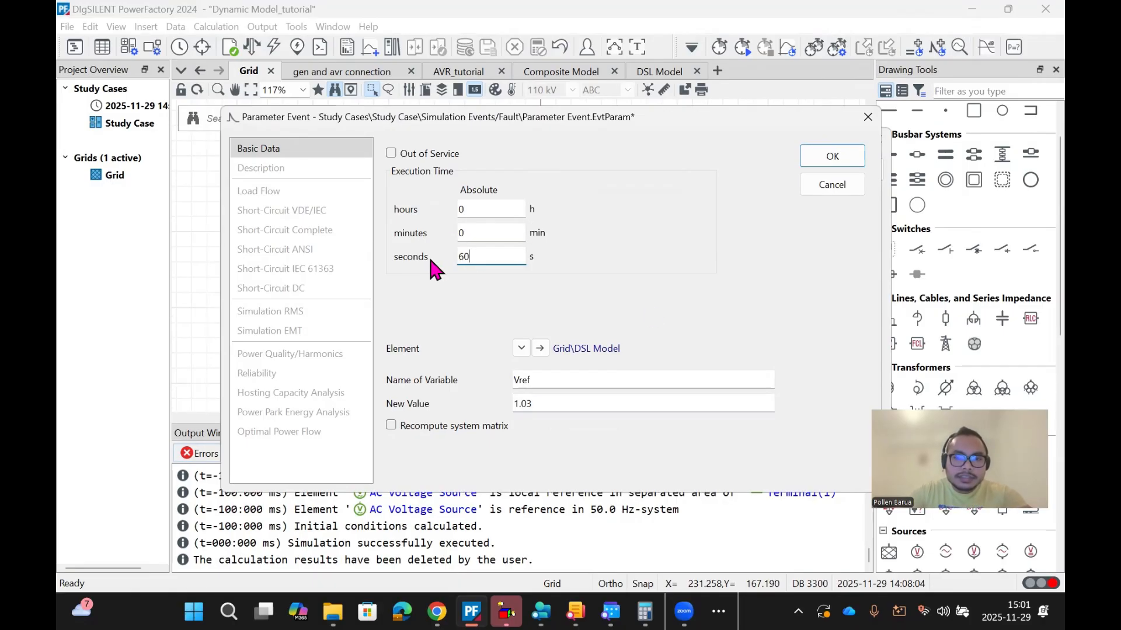
click(820, 157)
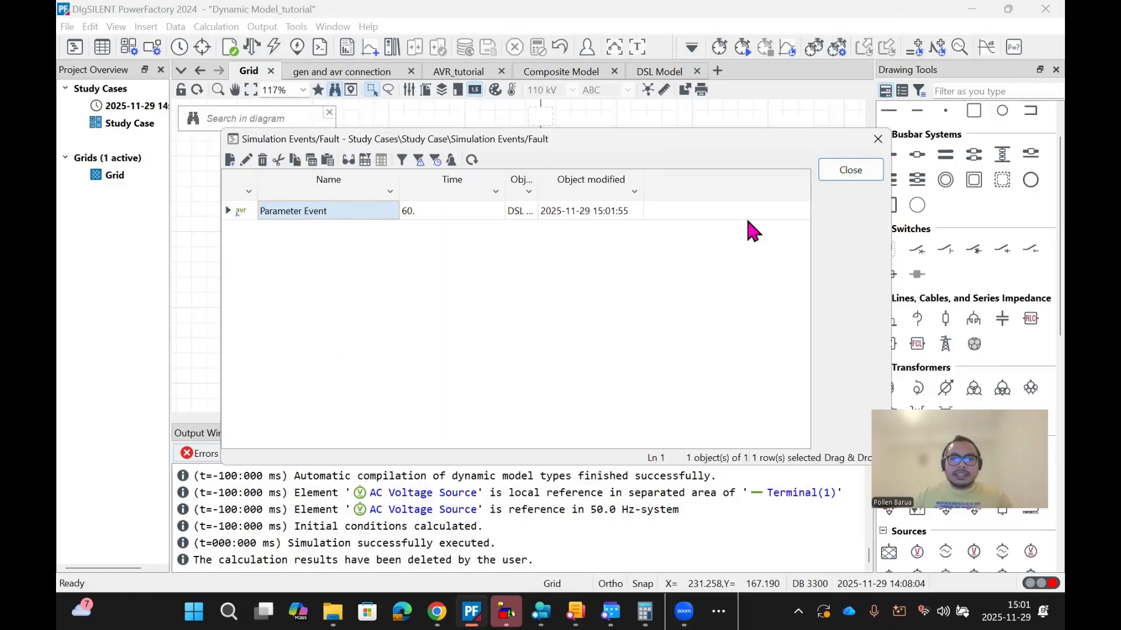
click(877, 145)
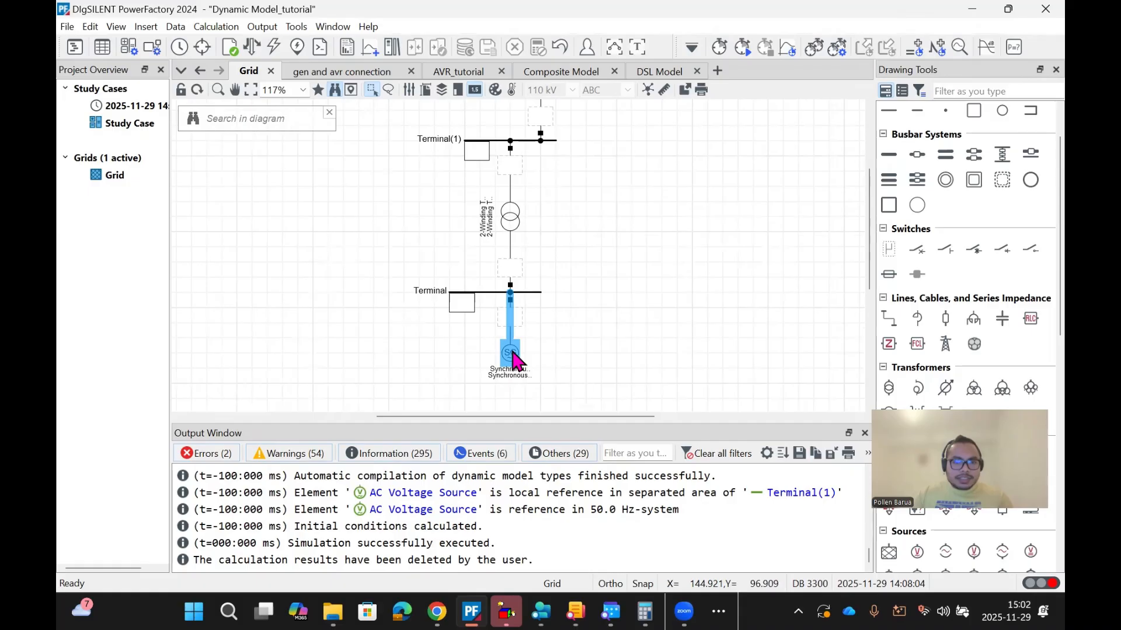
Step: Open the variable selection for the synchronous machine's RMS/EMT simulation results
right_click(515, 359)
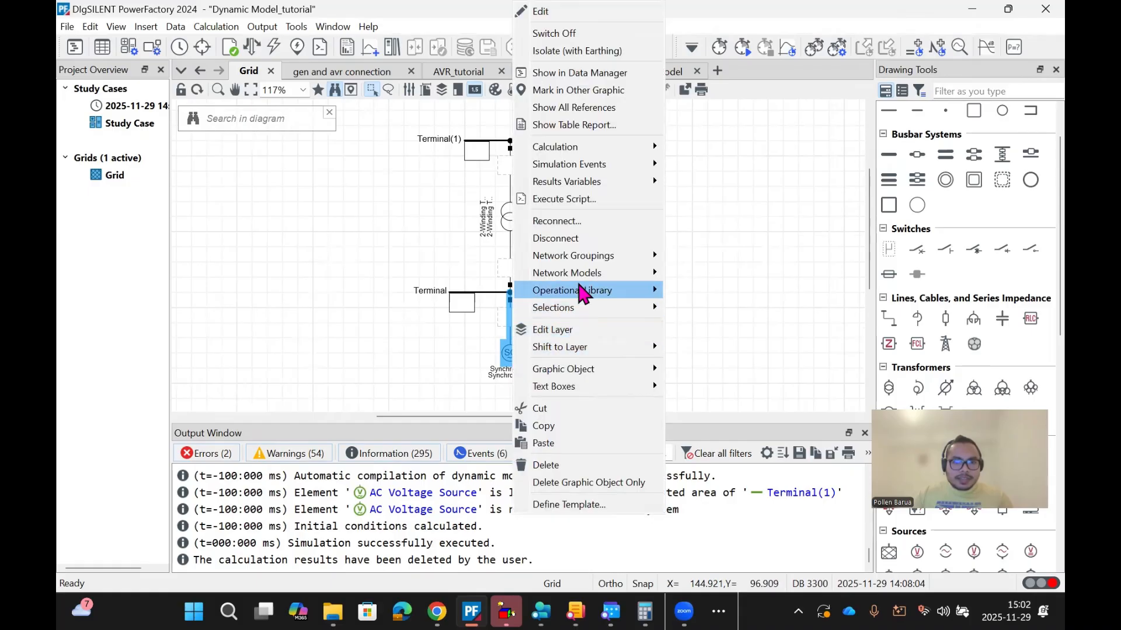
mouse_move(644, 184)
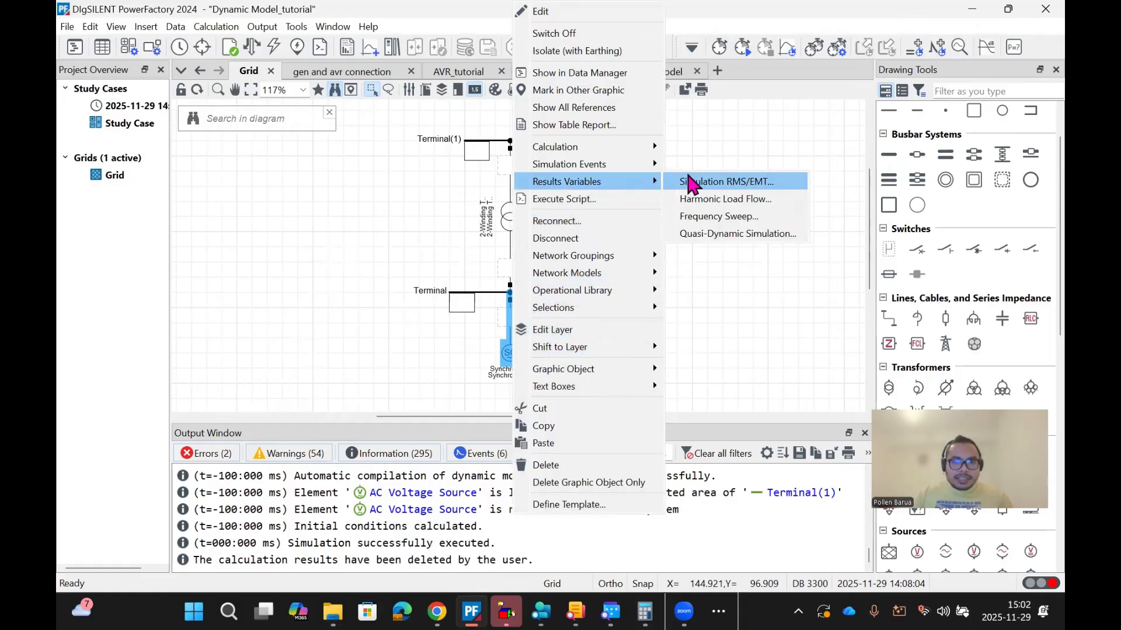
click(719, 185)
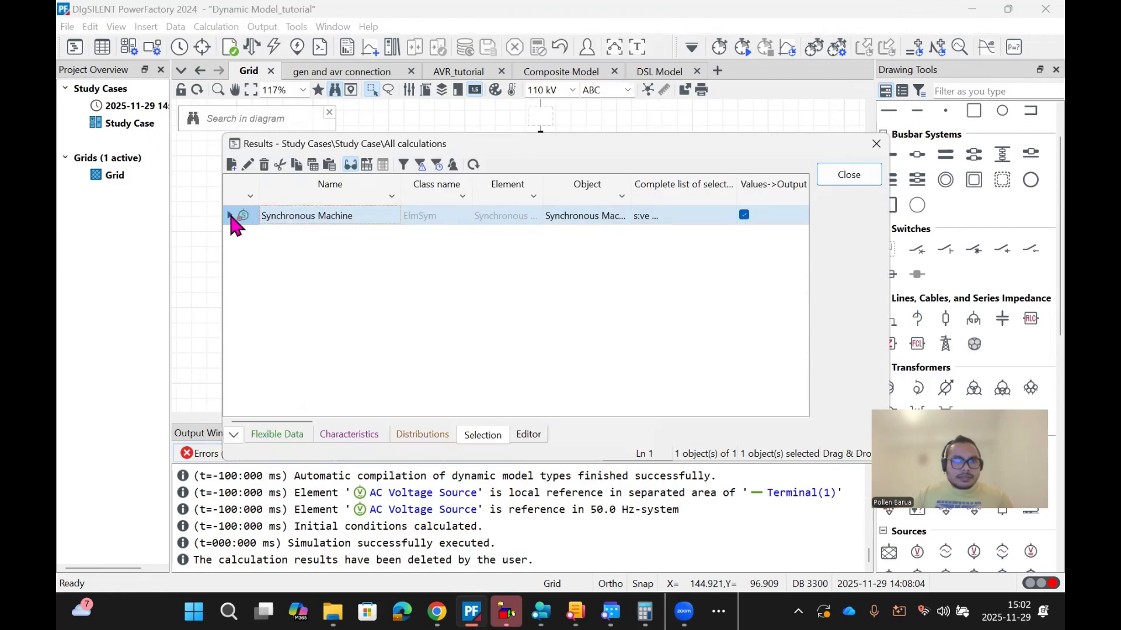
double_click(279, 216)
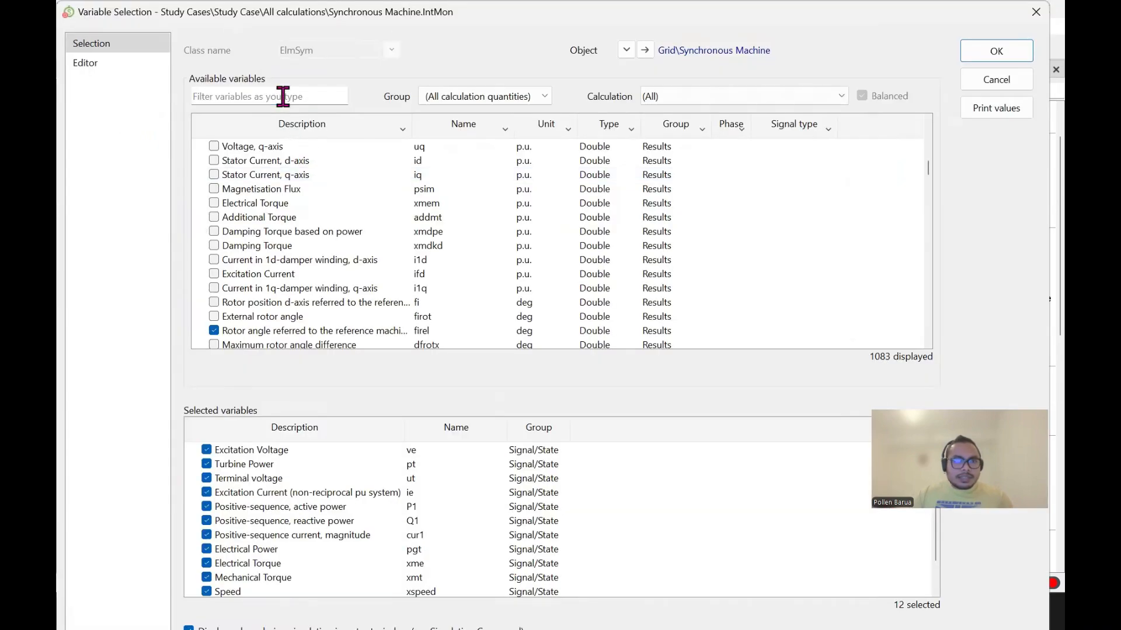
Step: Filter the variables by "positive sequence voltage", add the bus quantity Positive-Sequence Voltage, Magnitude (u1) in p.u., and close the results list
text(positive)
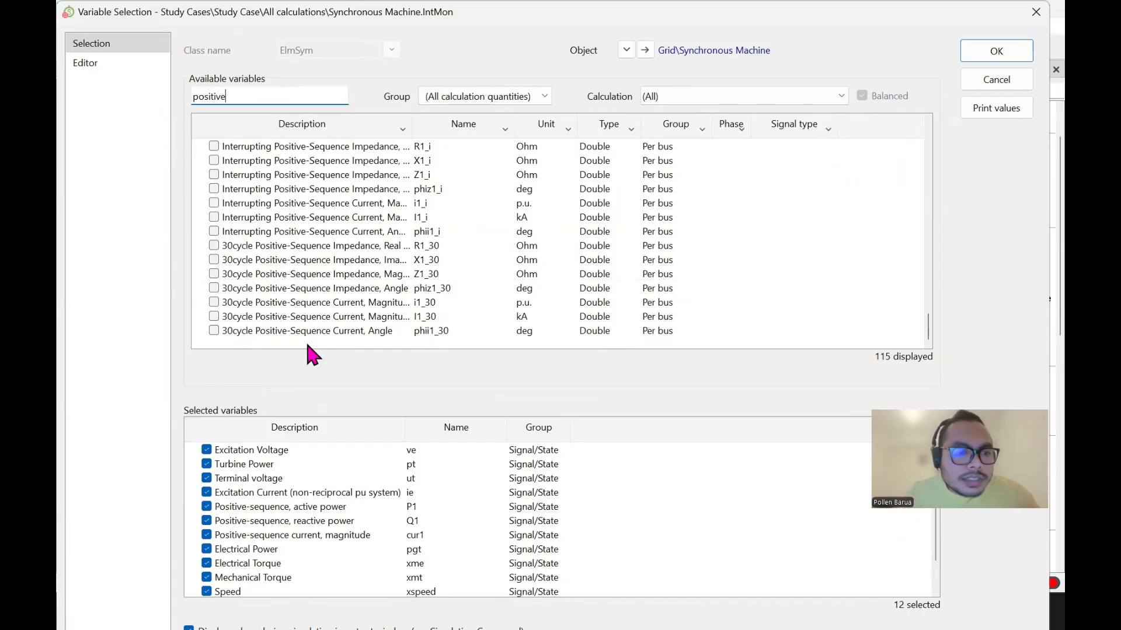
scroll(308, 479, down, 2)
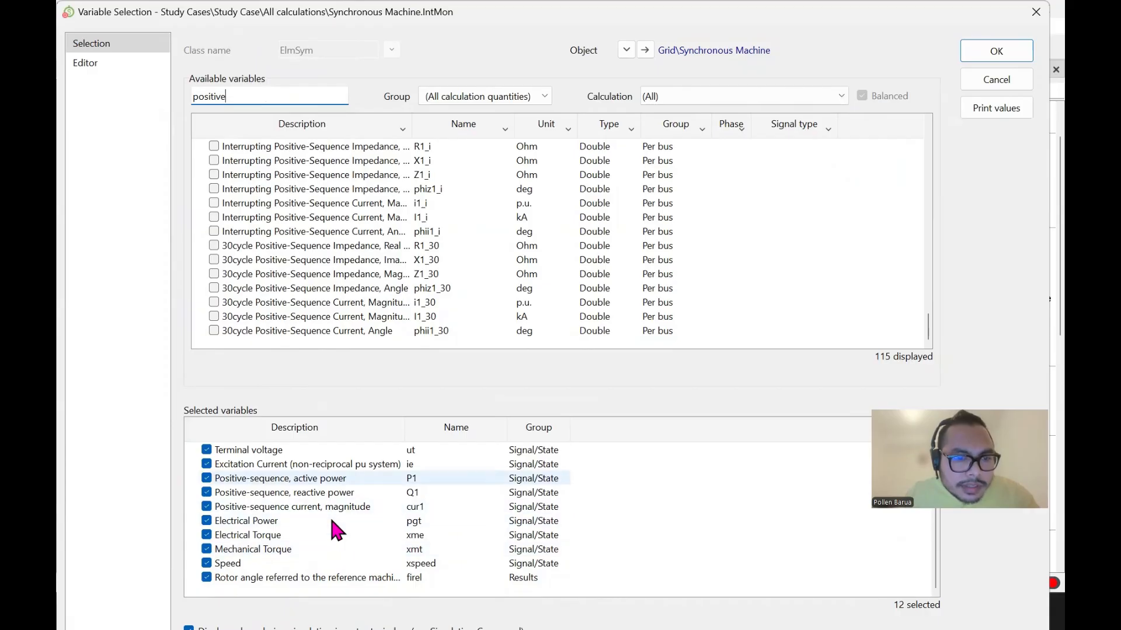
scroll(332, 521, up, 2)
scroll(335, 530, down, 2)
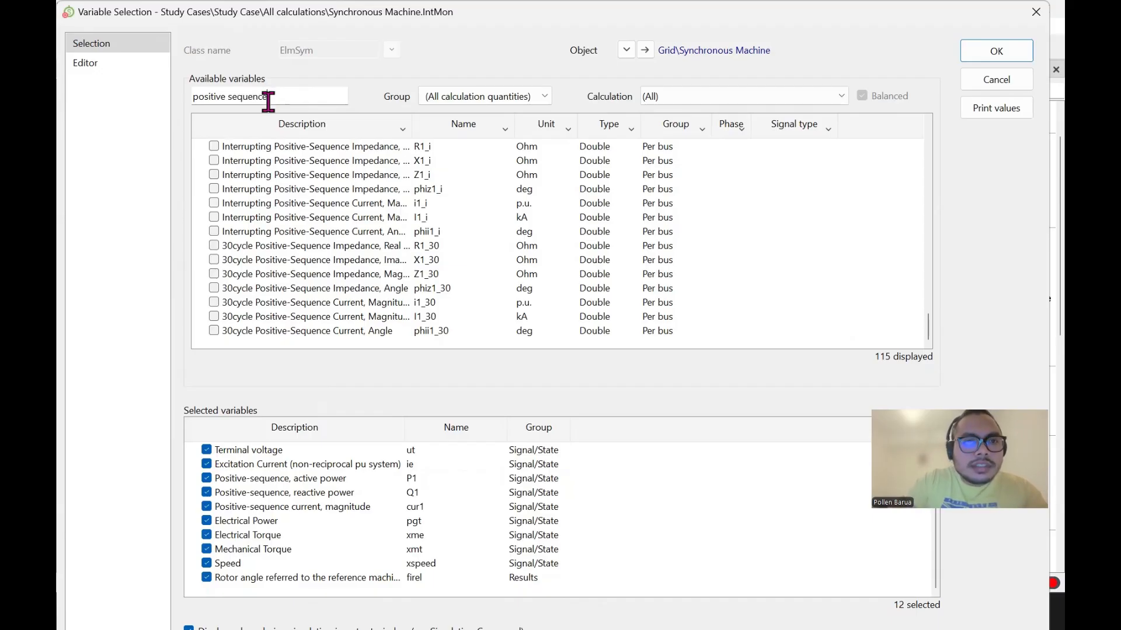
text(oltage)
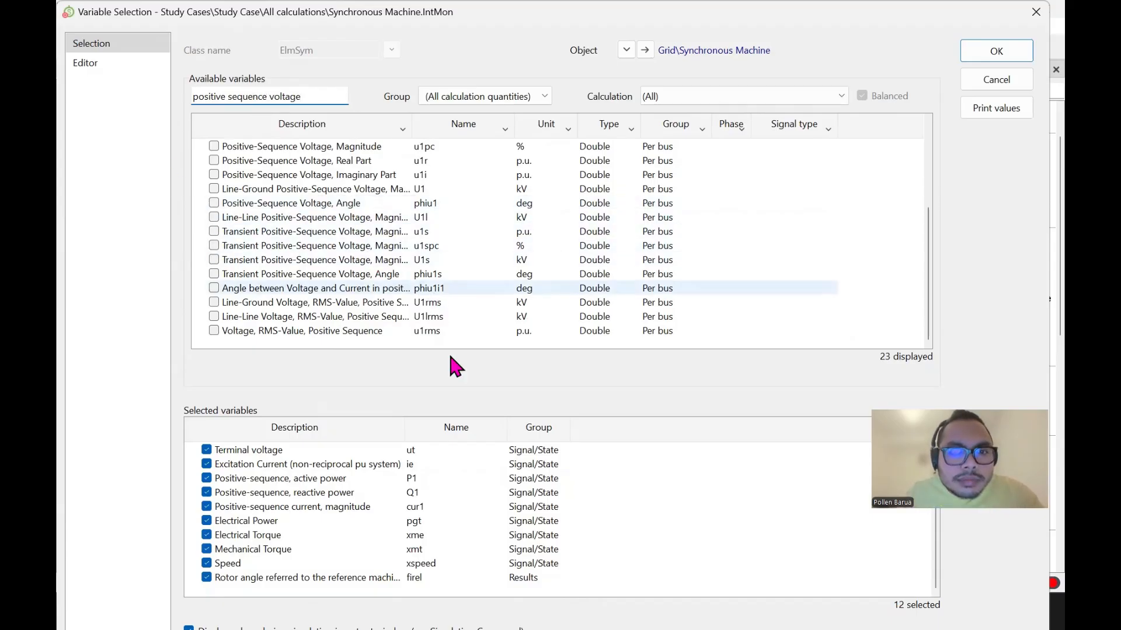
scroll(447, 312, up, 1)
scroll(452, 320, up, 1)
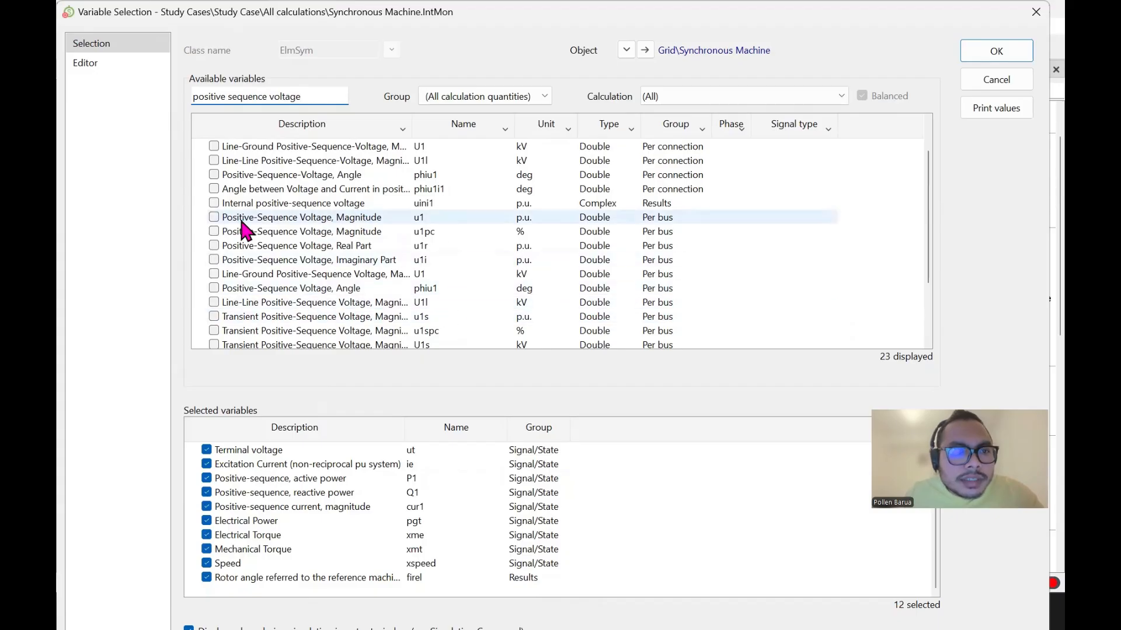
click(215, 217)
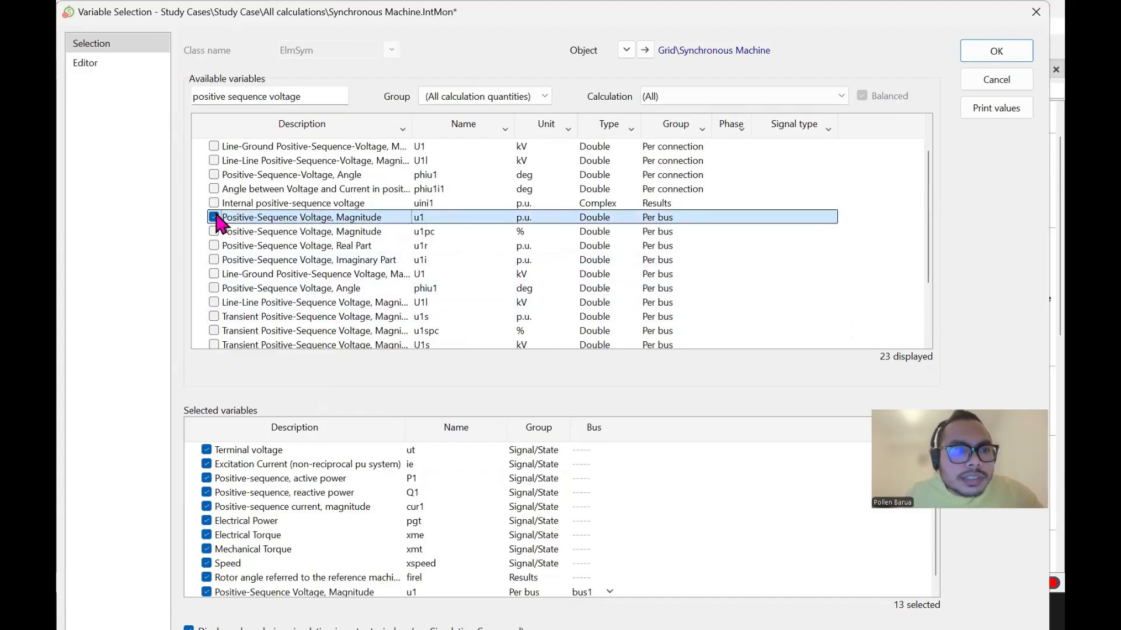
click(976, 51)
click(842, 177)
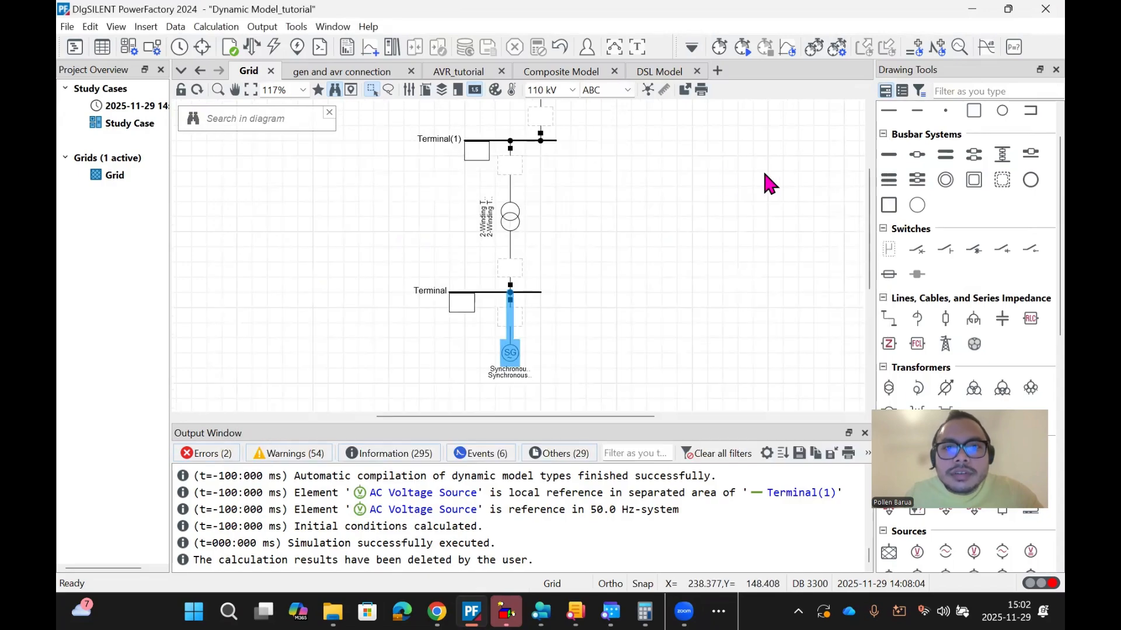
Step: Create a new plot page and insert a curve plot on it
click(716, 69)
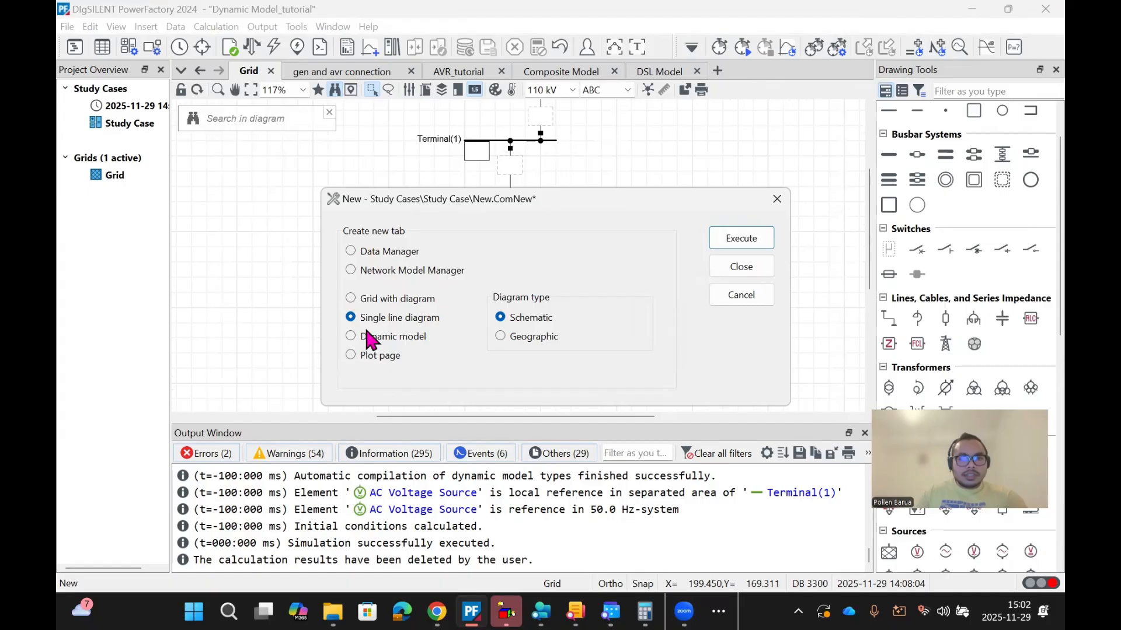
click(350, 356)
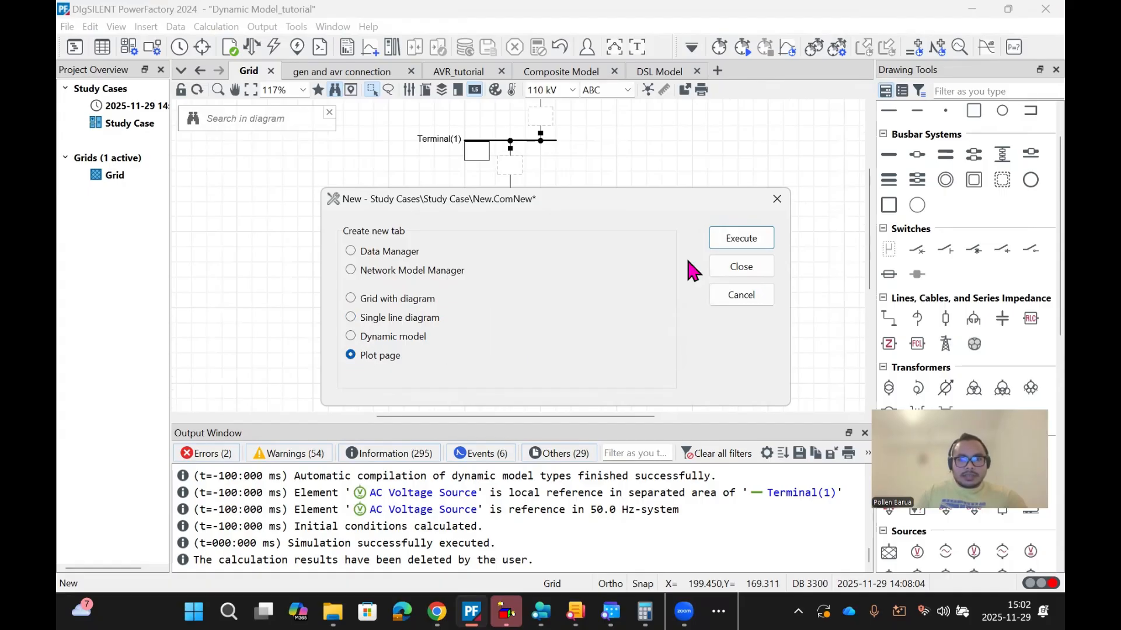
click(740, 239)
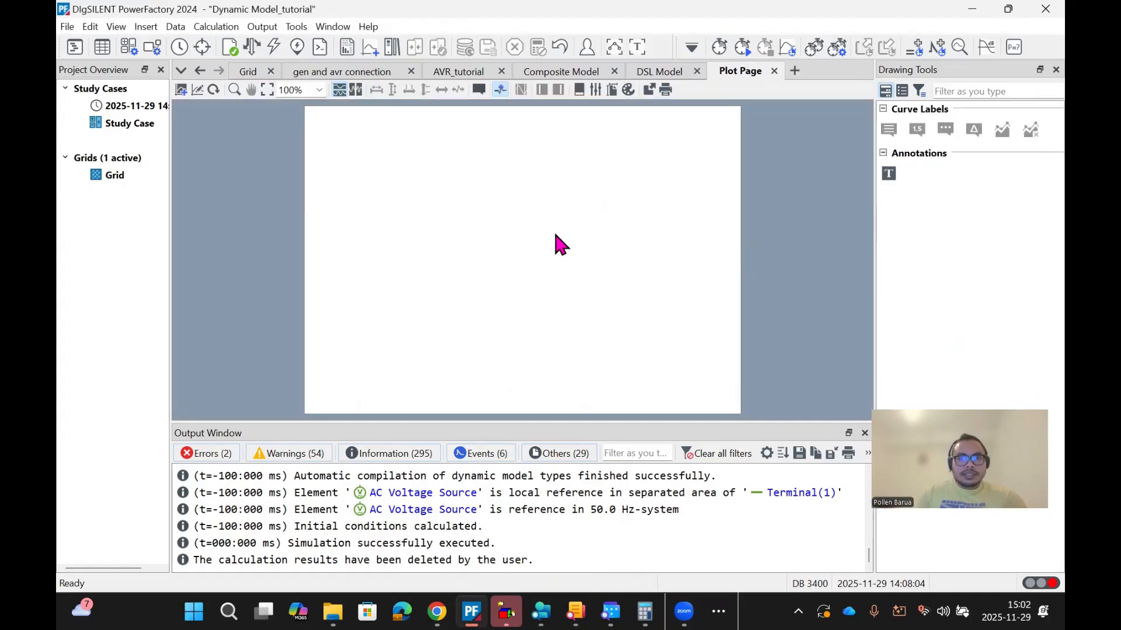
right_click(508, 188)
click(529, 221)
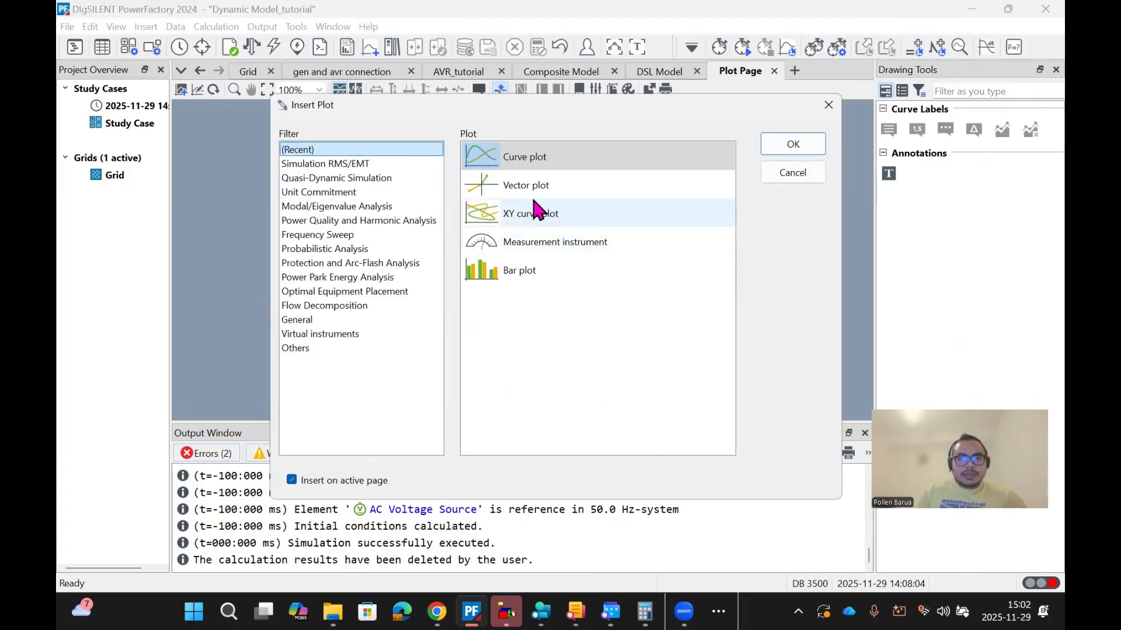
click(545, 158)
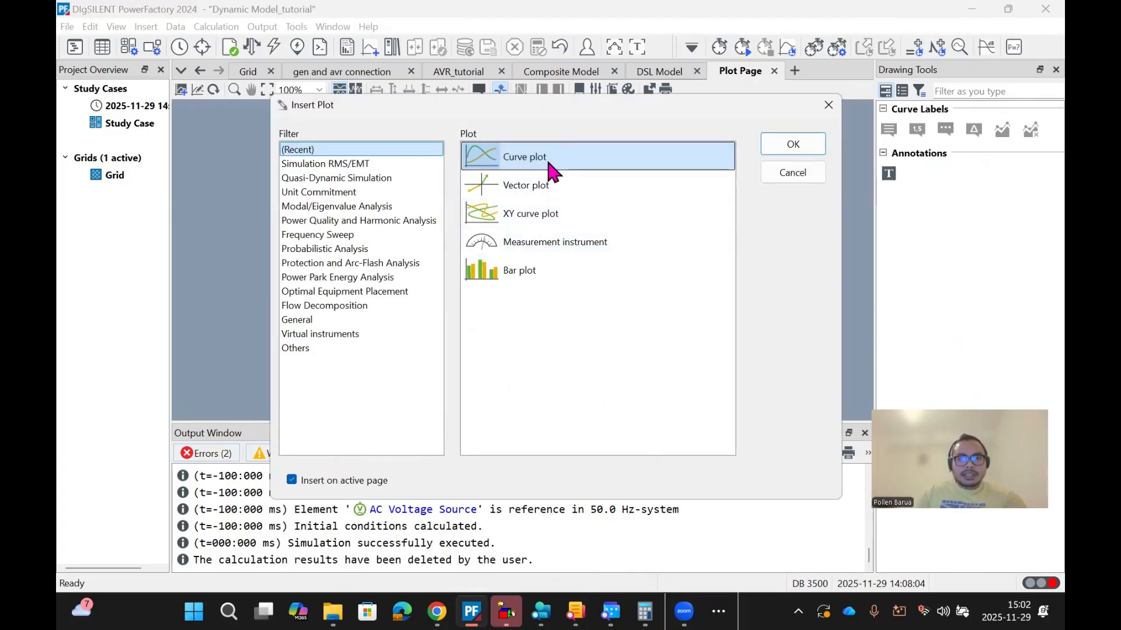
click(777, 145)
Step: Assign the synchronous machine as the first curve's element and n:u1:bus1 as its variable
double_click(321, 258)
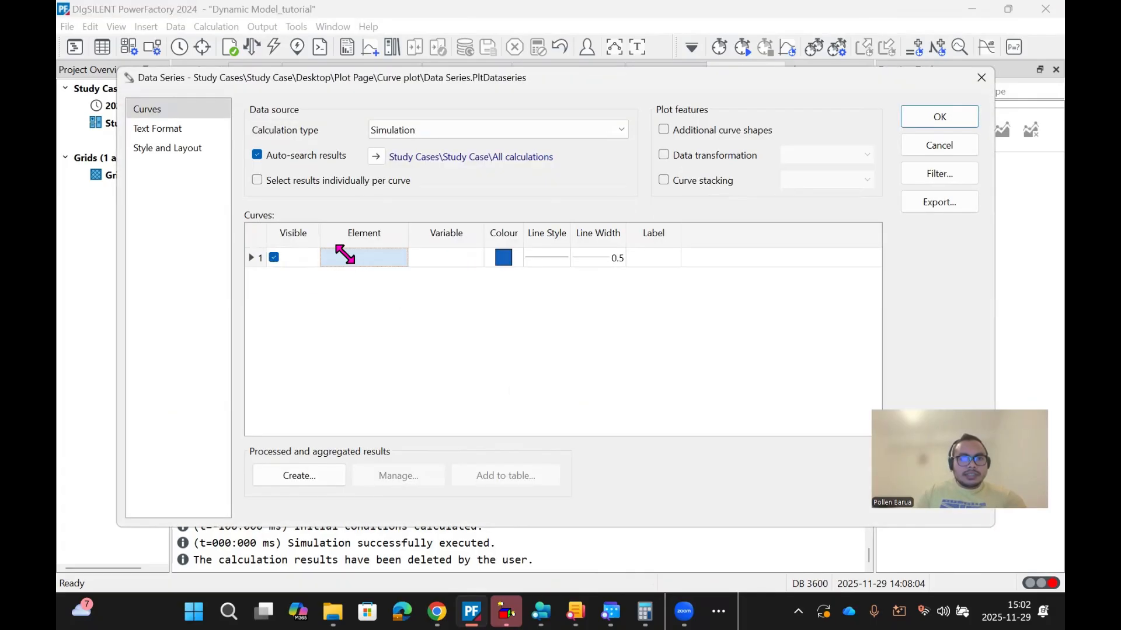
double_click(229, 241)
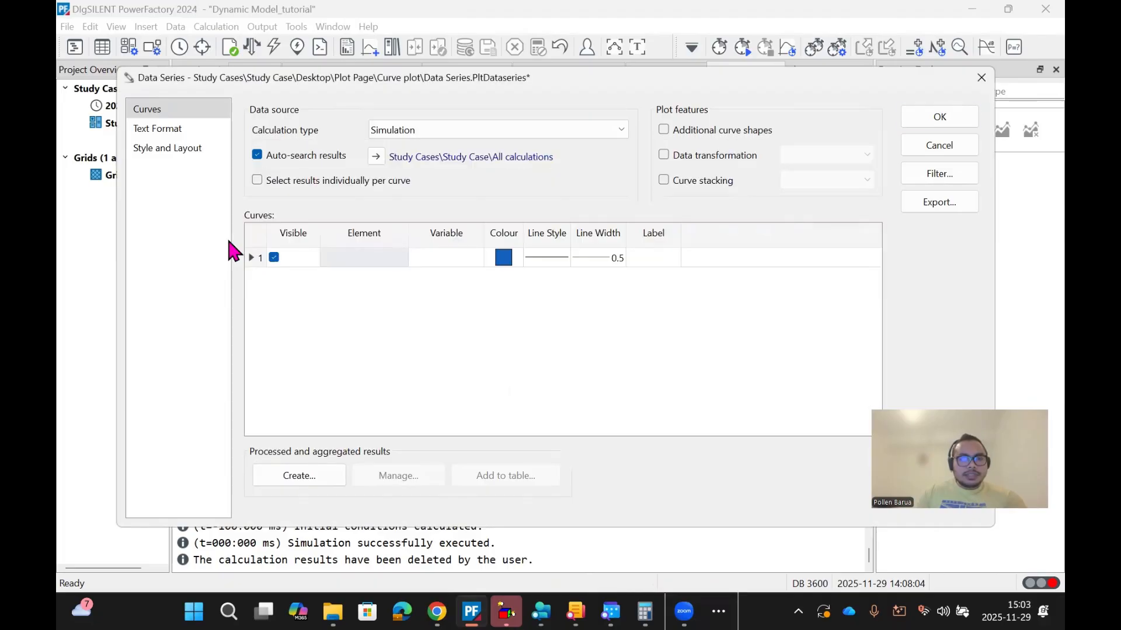
click(445, 257)
click(444, 257)
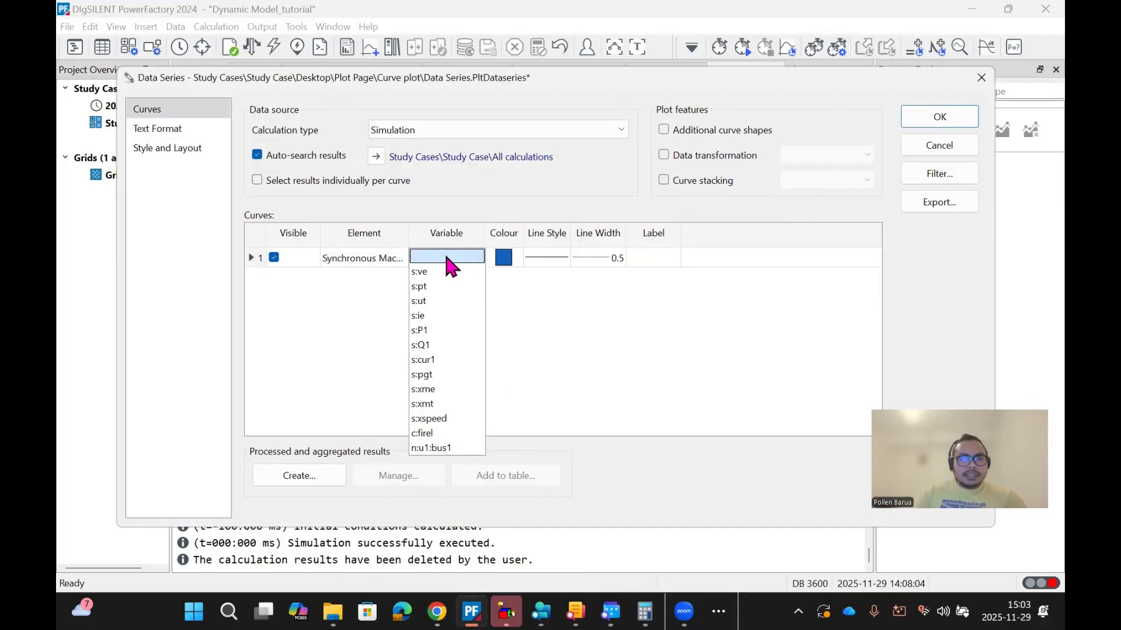
click(443, 445)
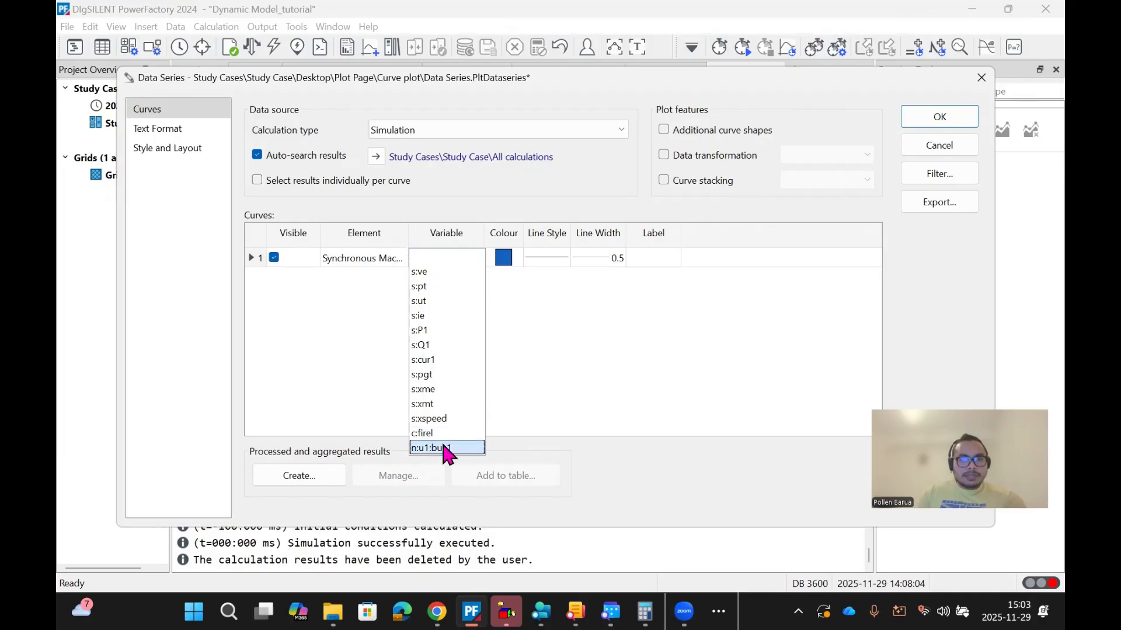
click(447, 449)
right_click(272, 304)
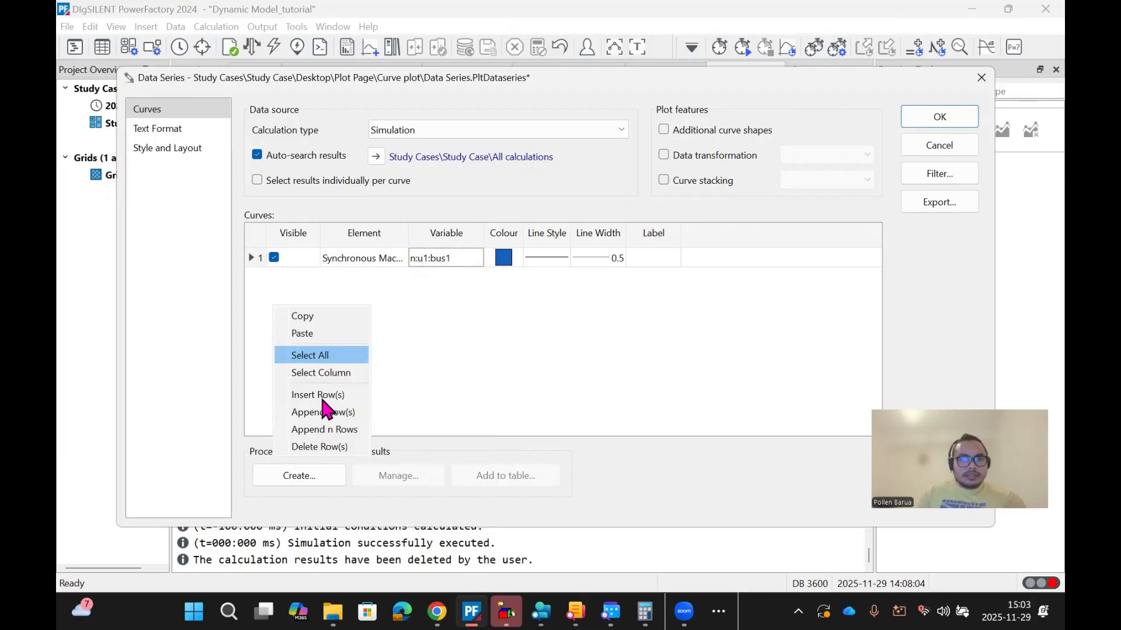
click(318, 395)
double_click(359, 258)
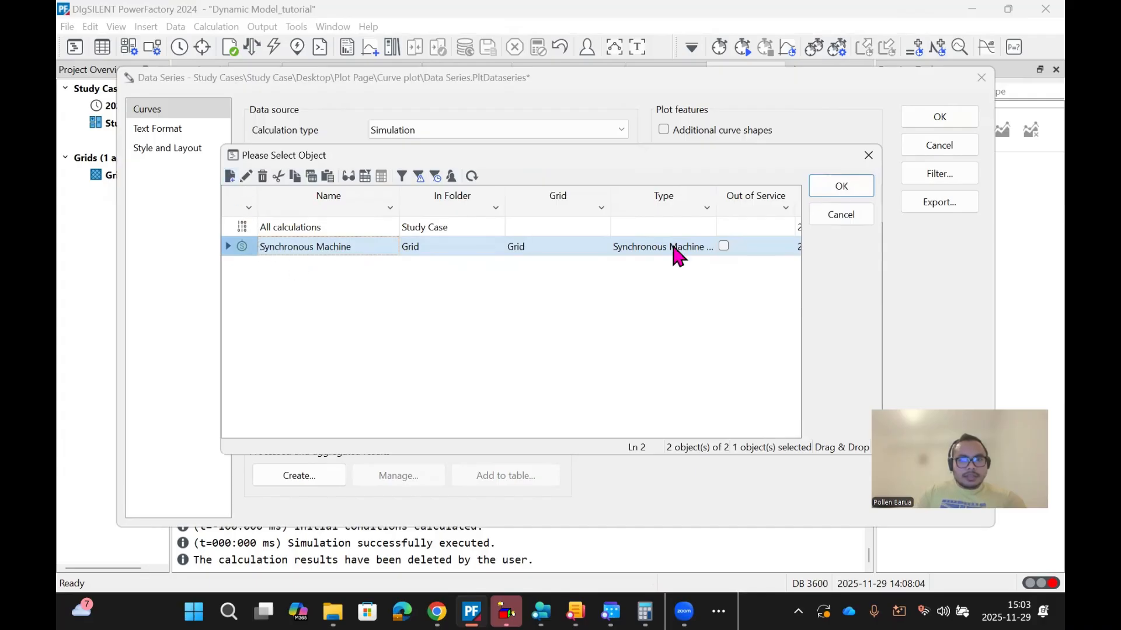
click(870, 159)
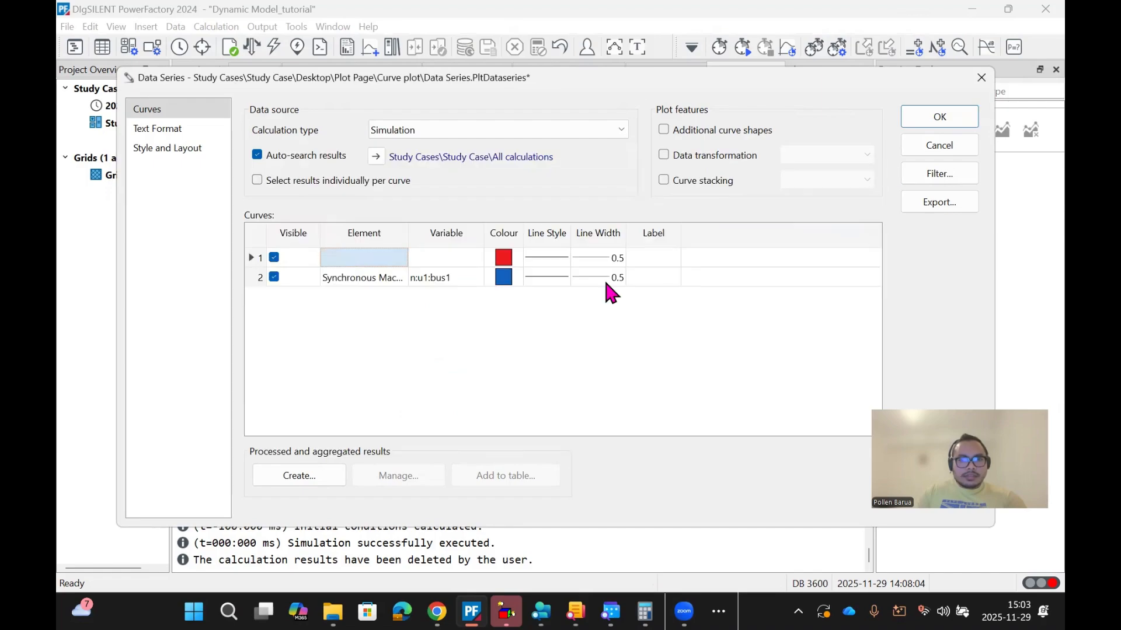
double_click(348, 257)
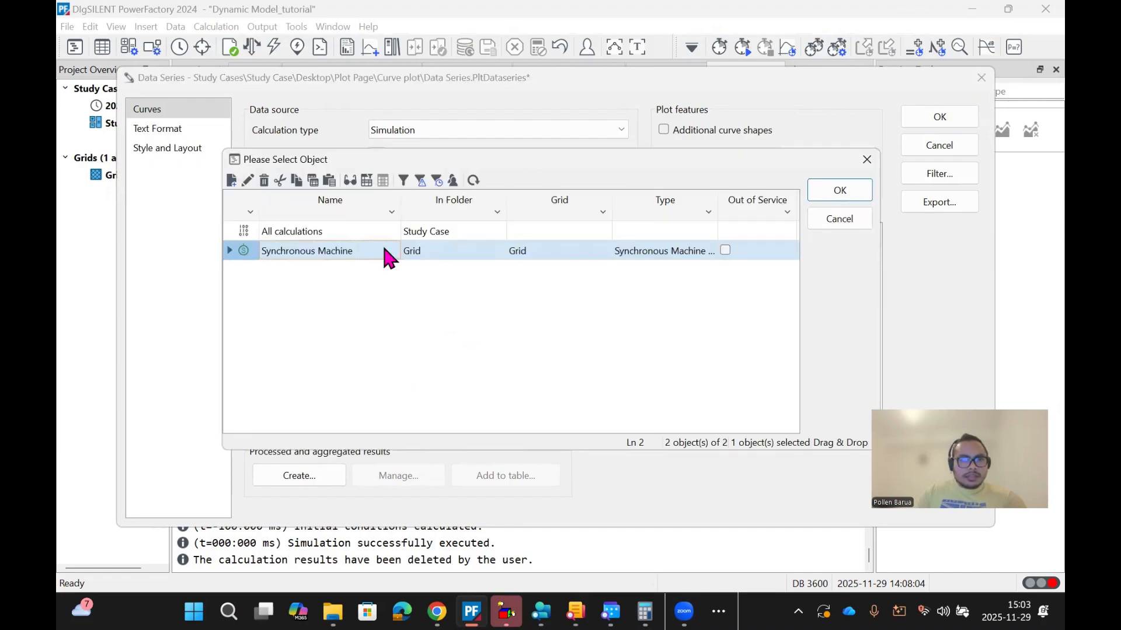
double_click(238, 256)
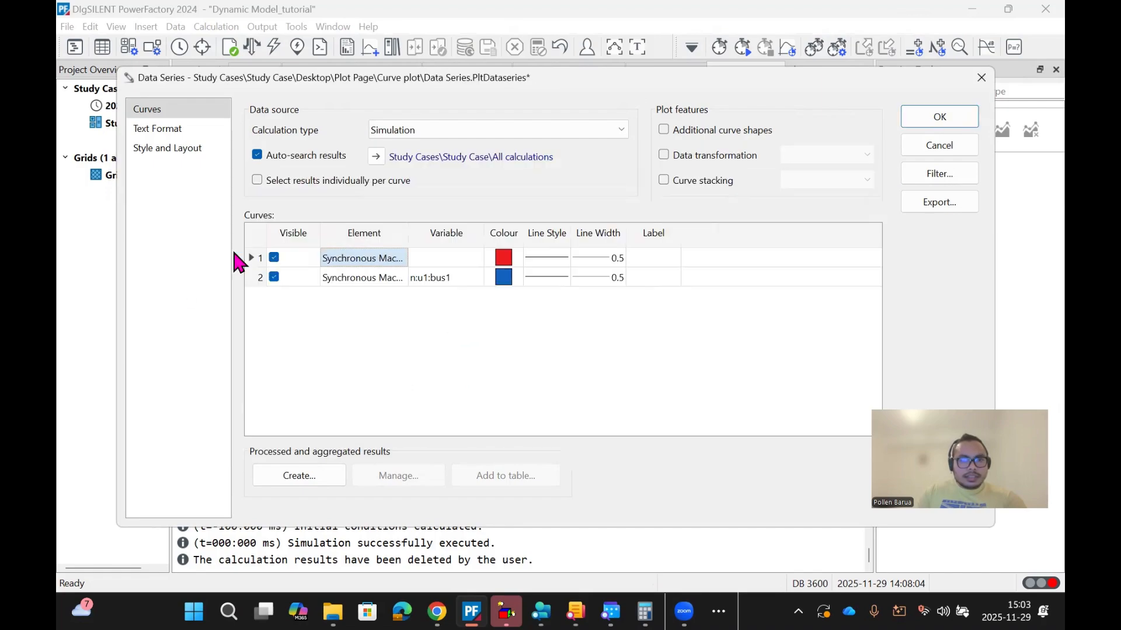
double_click(378, 257)
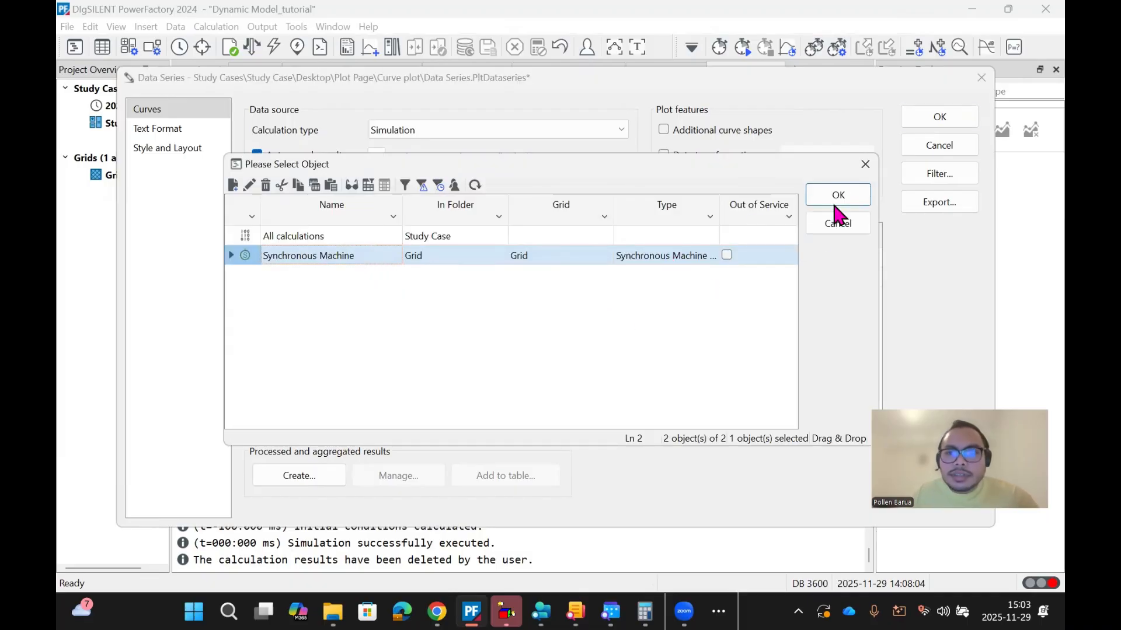
click(865, 164)
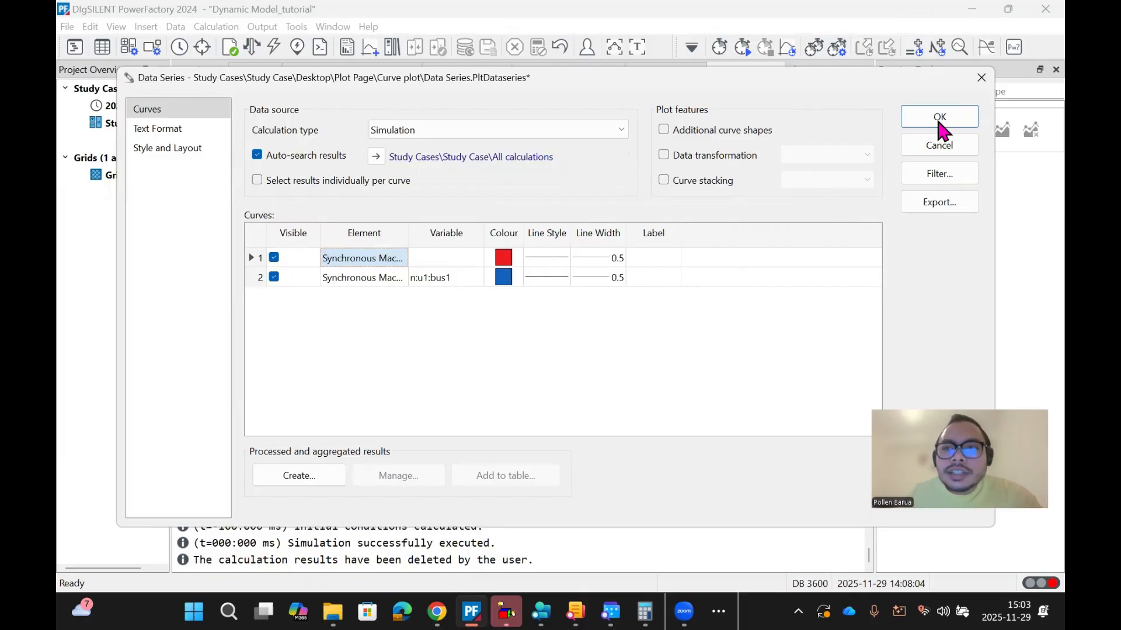
click(981, 78)
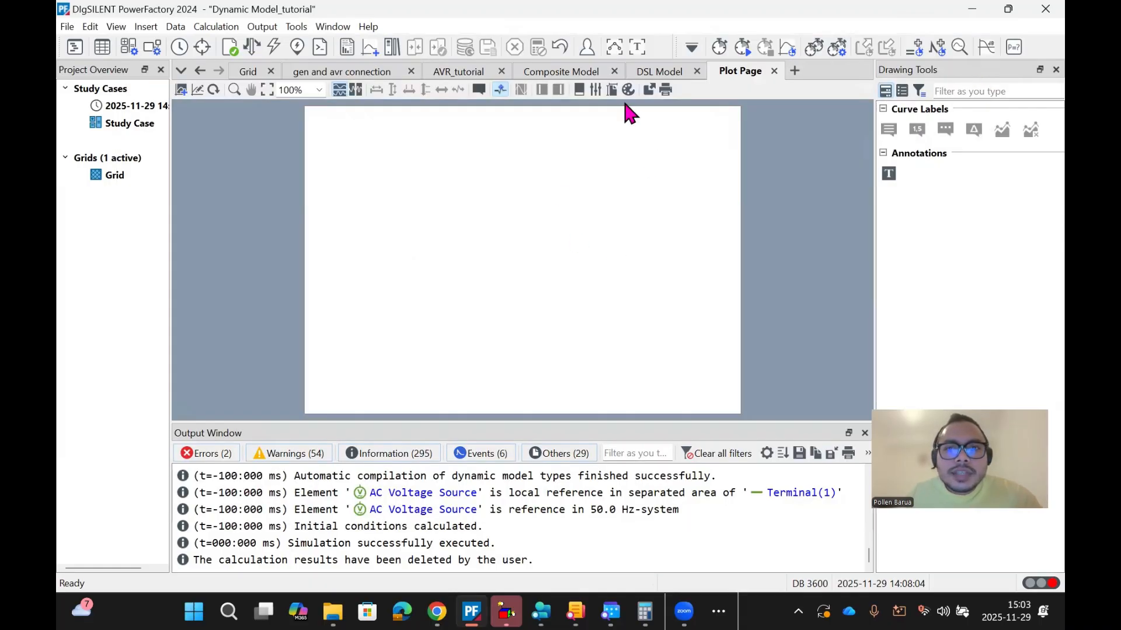
Step: Open the variable selection of the synchronous machine's simulation results from the grid diagram
click(248, 73)
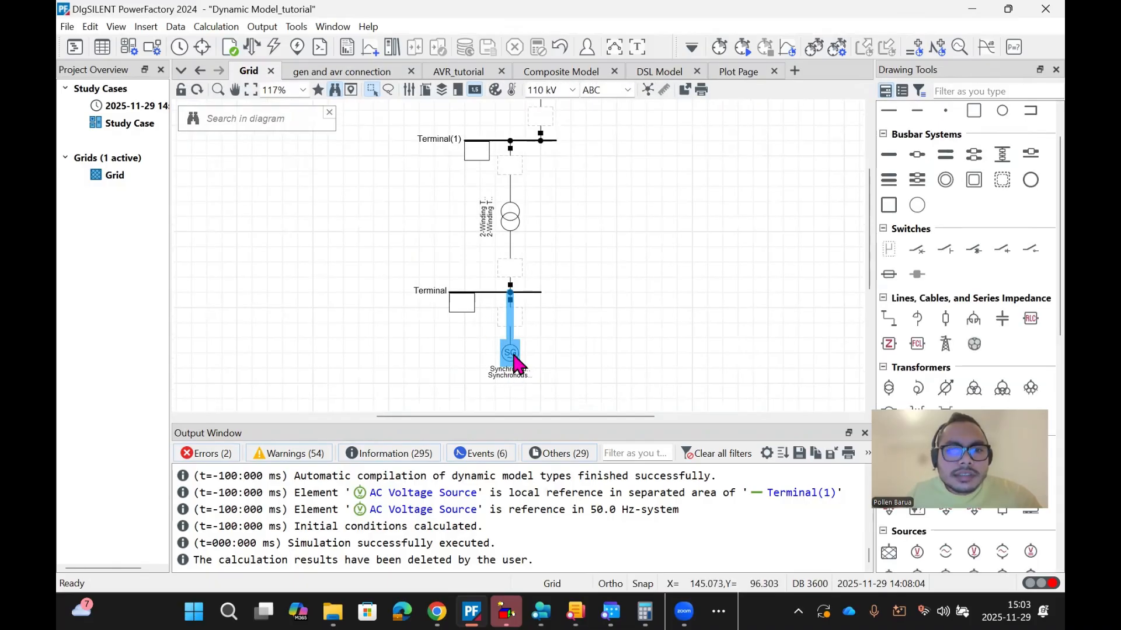
double_click(513, 356)
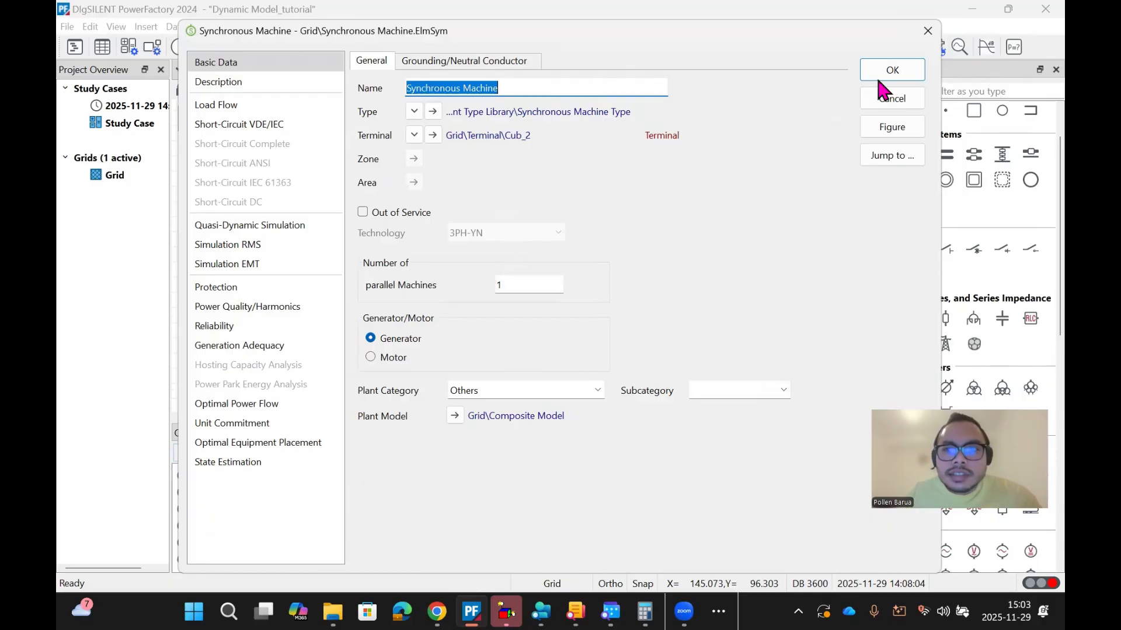
click(928, 30)
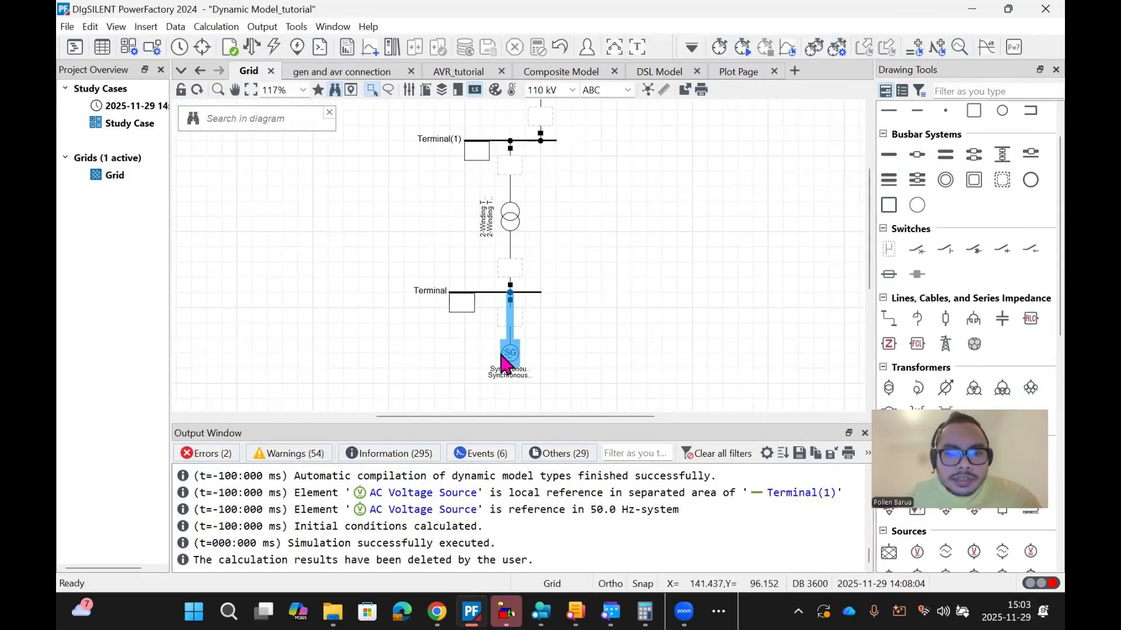
right_click(503, 362)
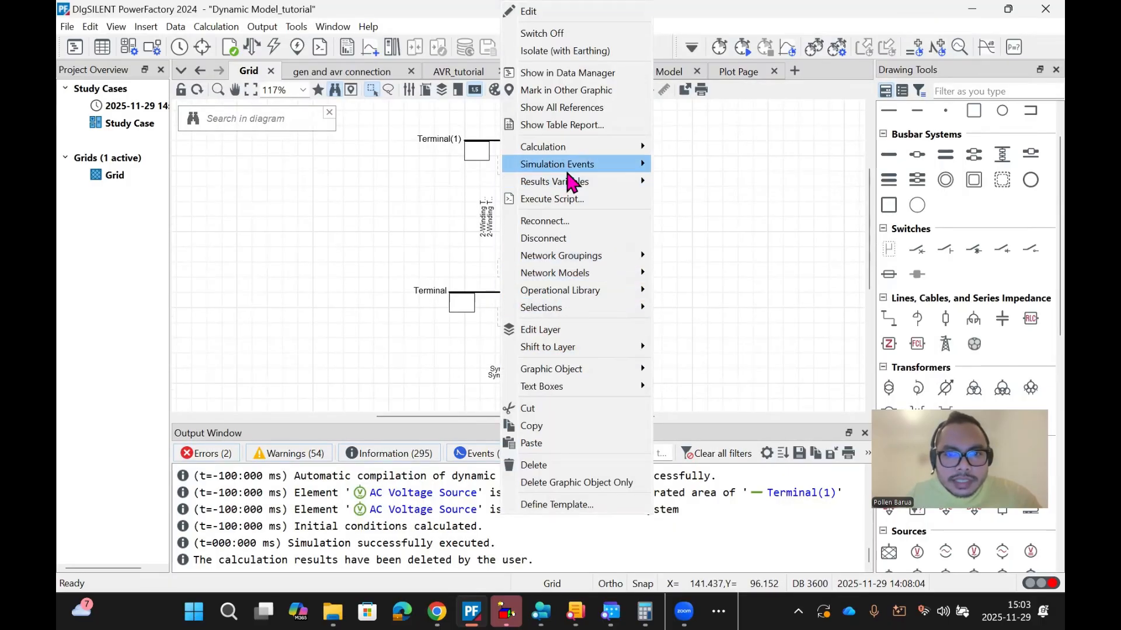
mouse_move(577, 182)
click(685, 185)
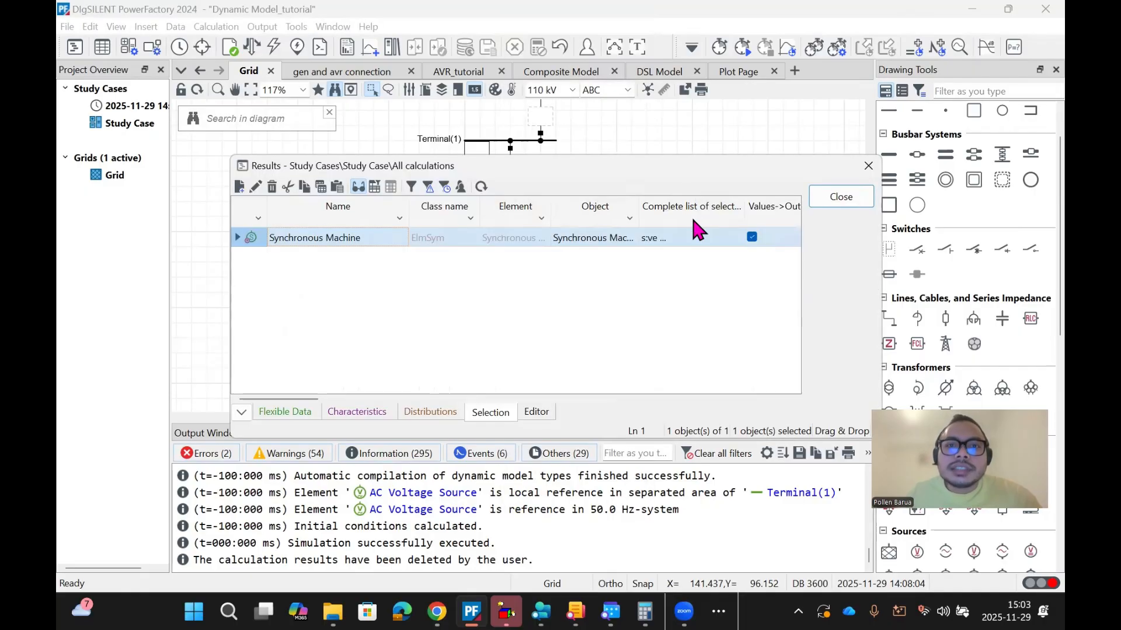
double_click(244, 239)
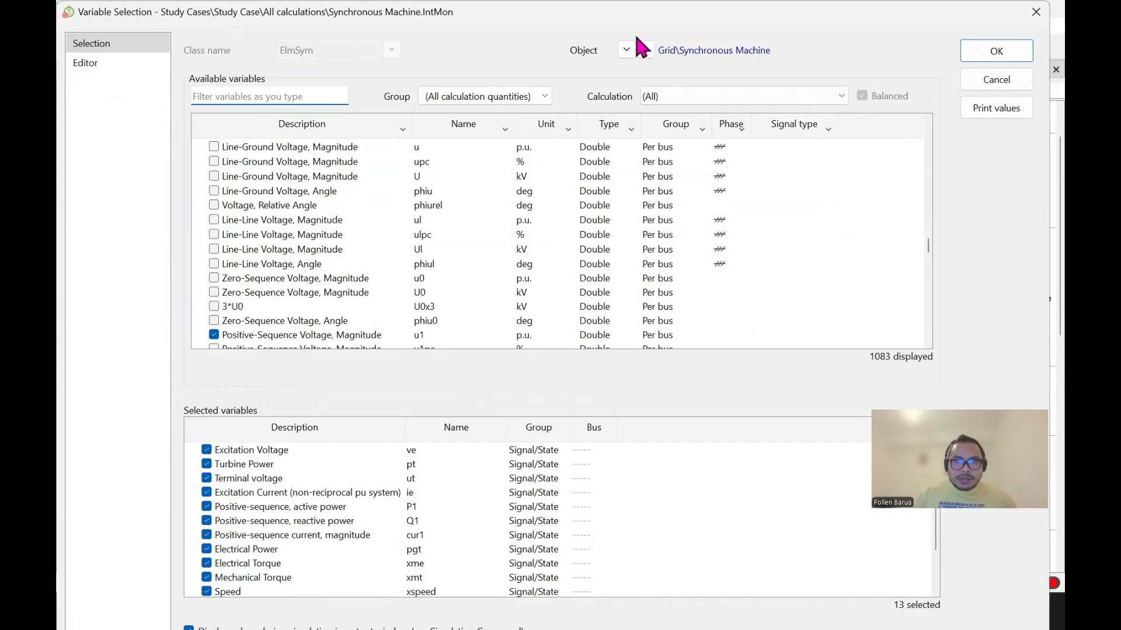
Step: Change the variable selection's object to the DSL Model in the grid
click(627, 50)
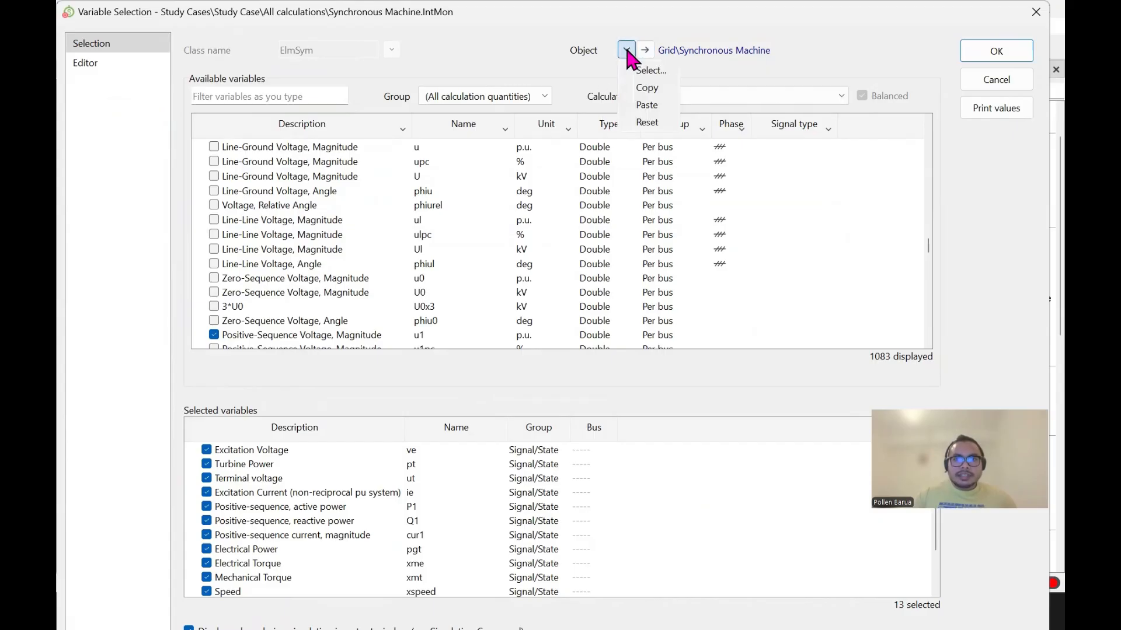
click(637, 68)
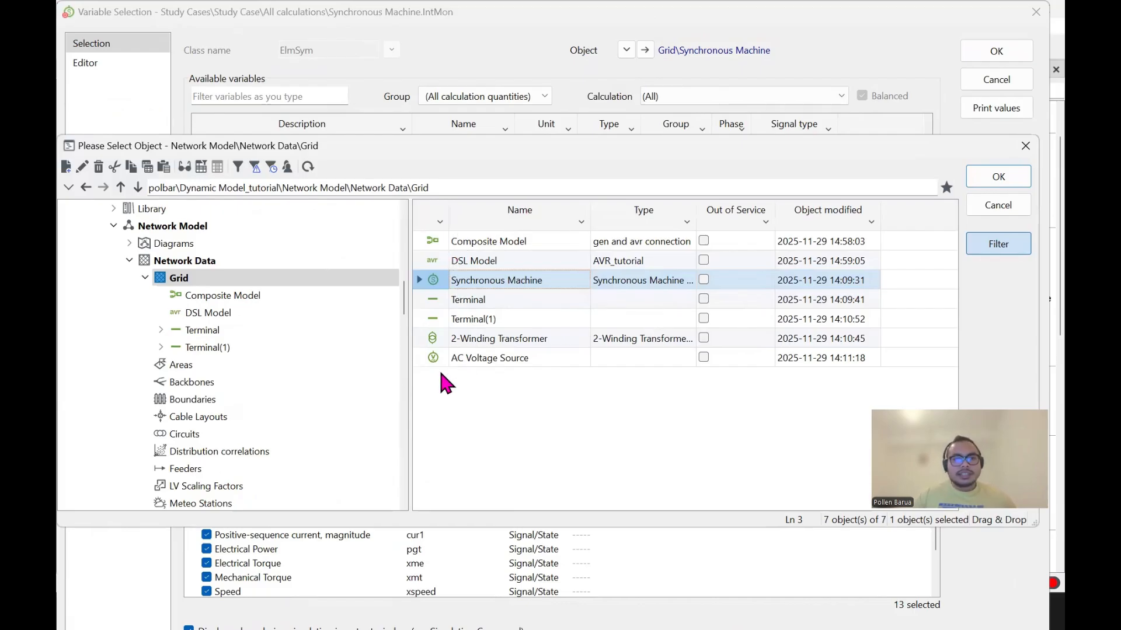
double_click(426, 260)
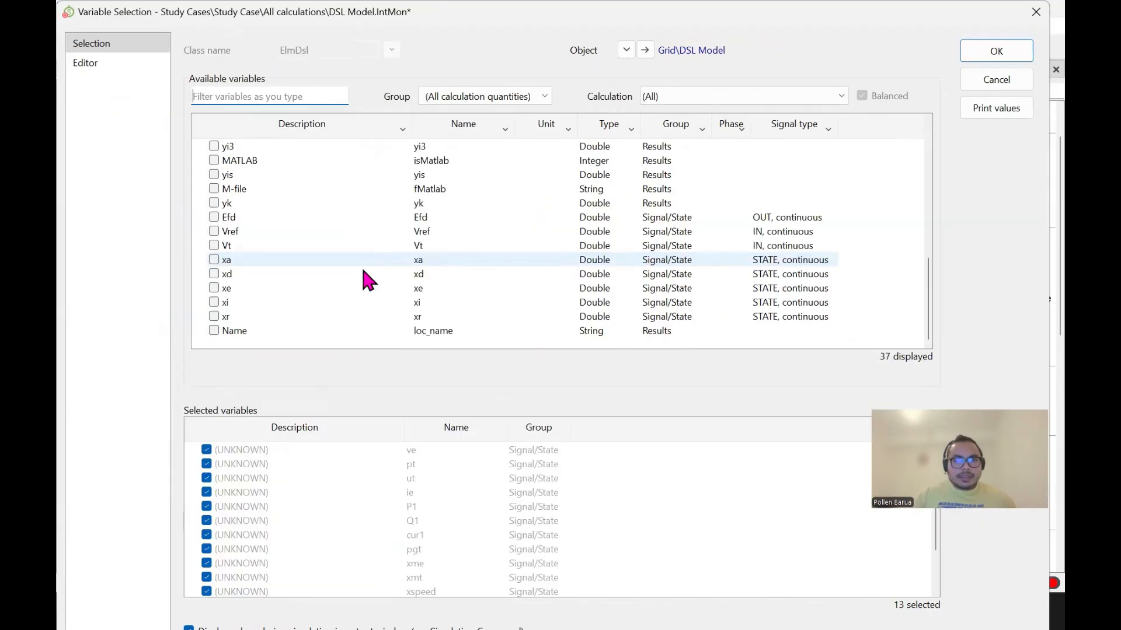
Step: Add the DSL Model's output signal Efd to the recorded variables and accept the variable selection
scroll(348, 269, up, 7)
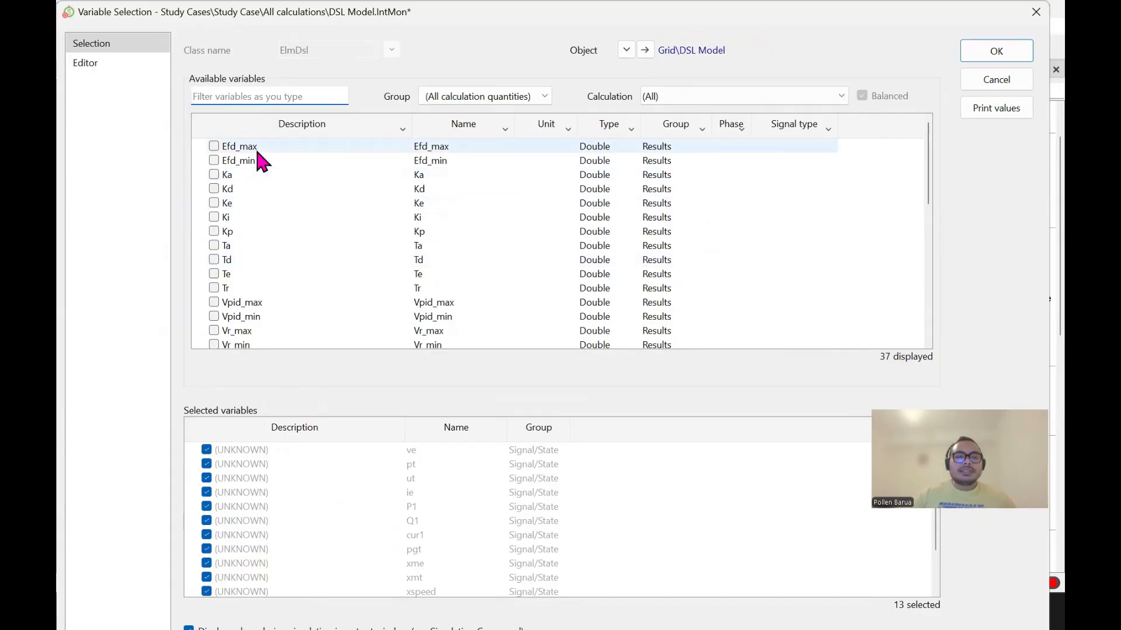
scroll(252, 145, down, 2)
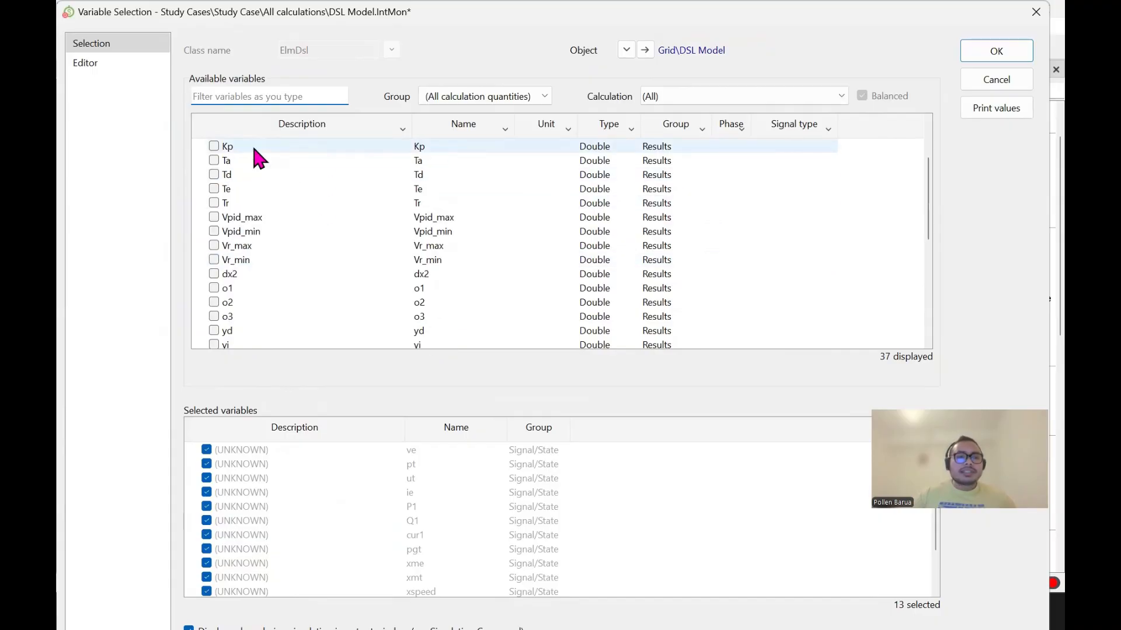
scroll(248, 174, down, 5)
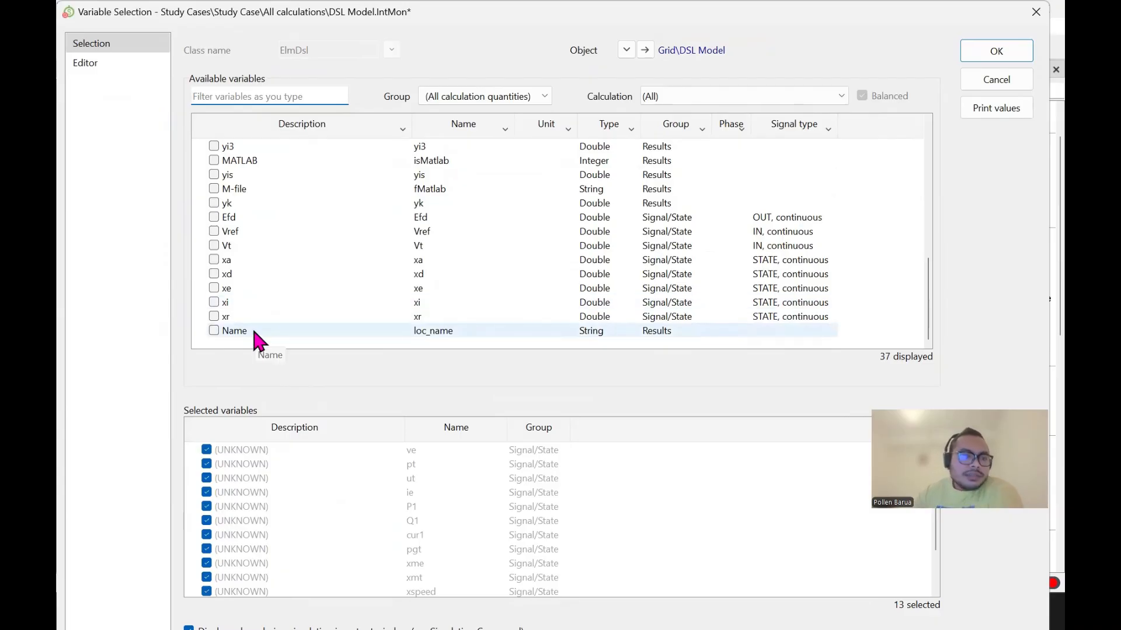
scroll(253, 326, up, 7)
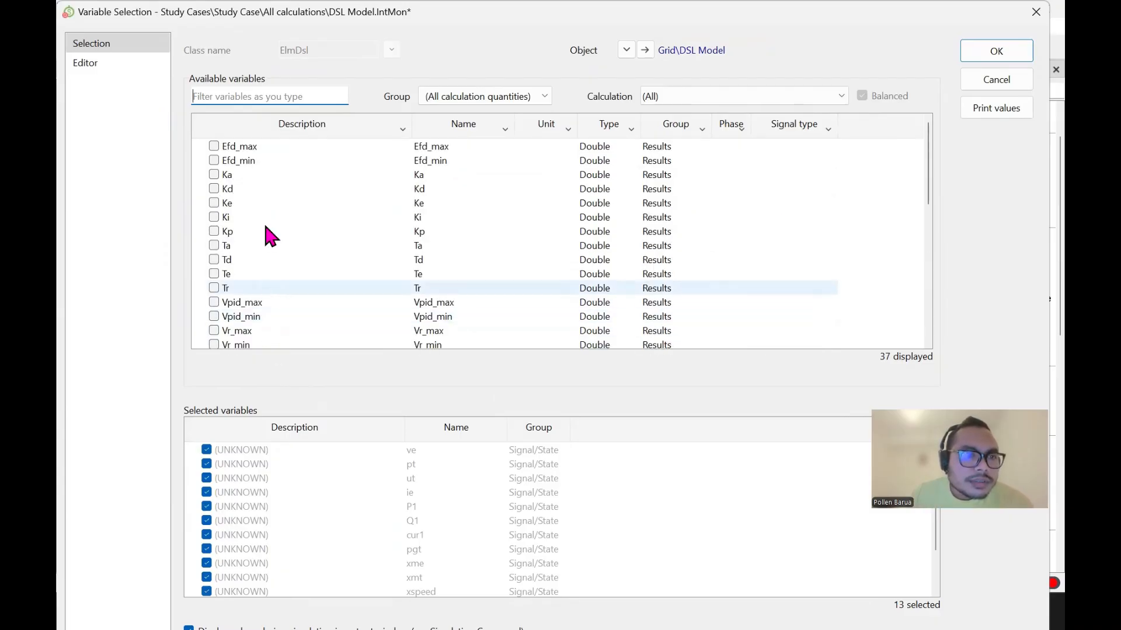
scroll(258, 194, down, 1)
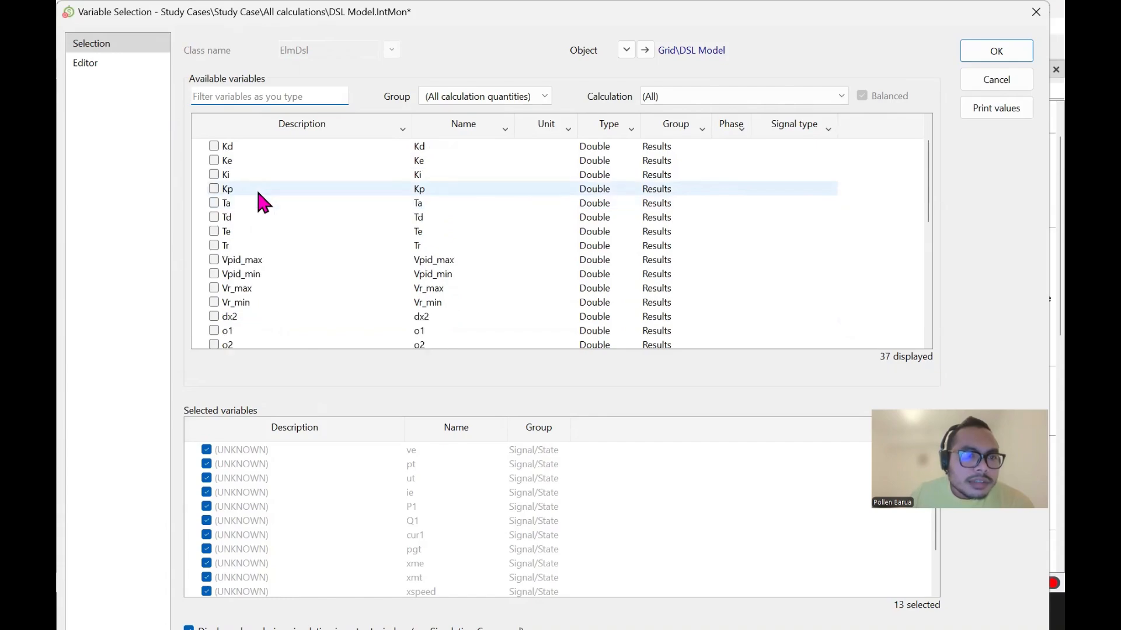
scroll(257, 188, down, 6)
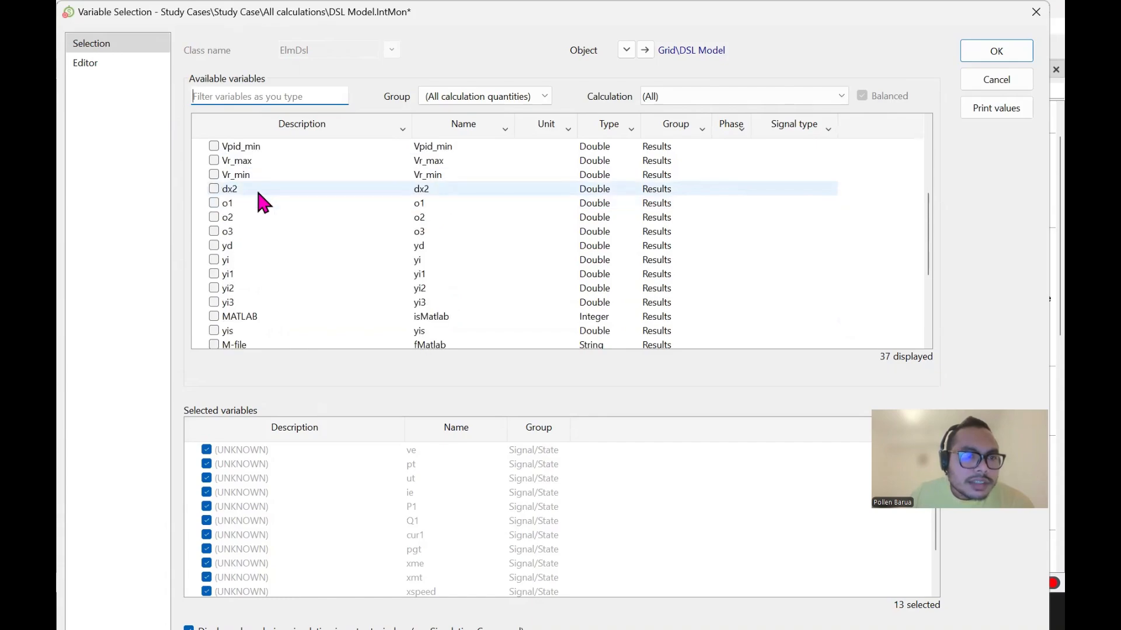
scroll(257, 188, down, 1)
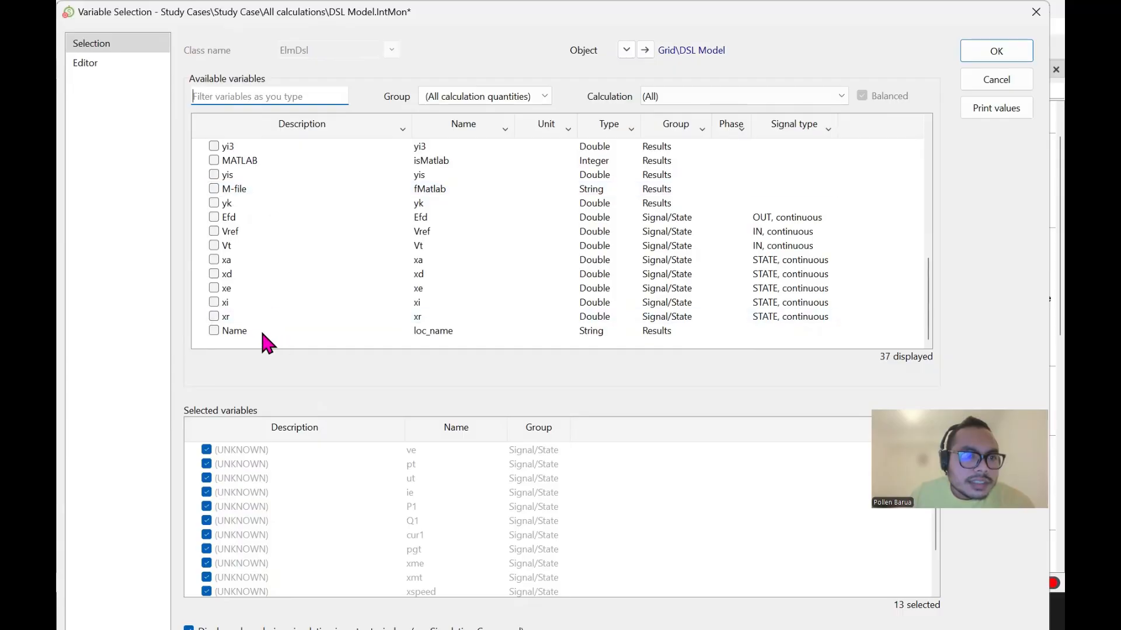
scroll(237, 315, up, 7)
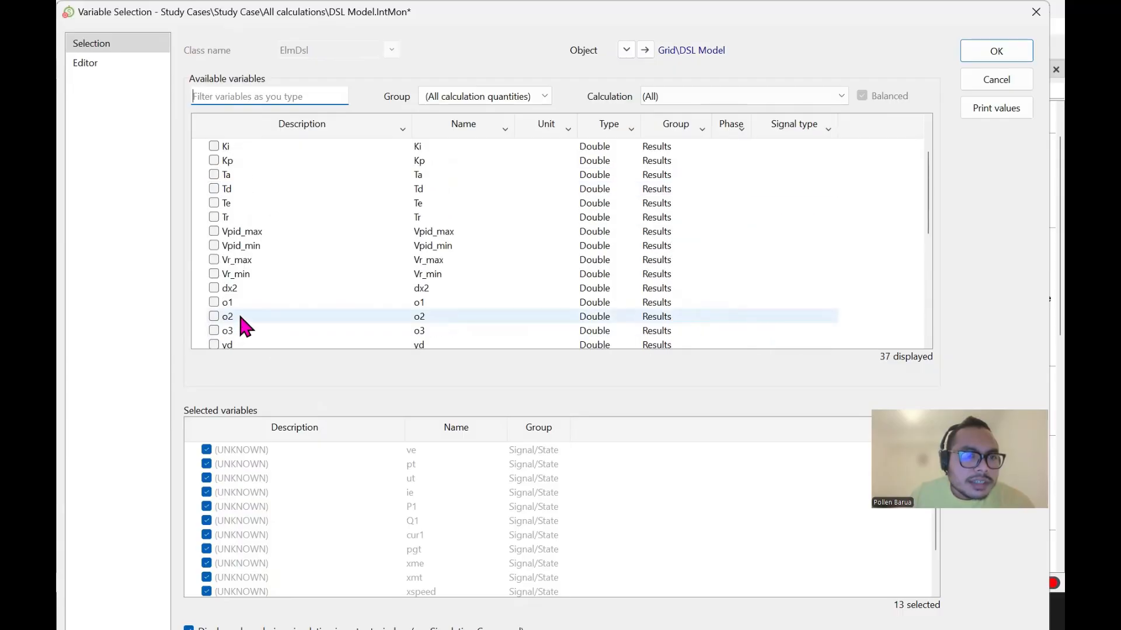
scroll(240, 323, up, 1)
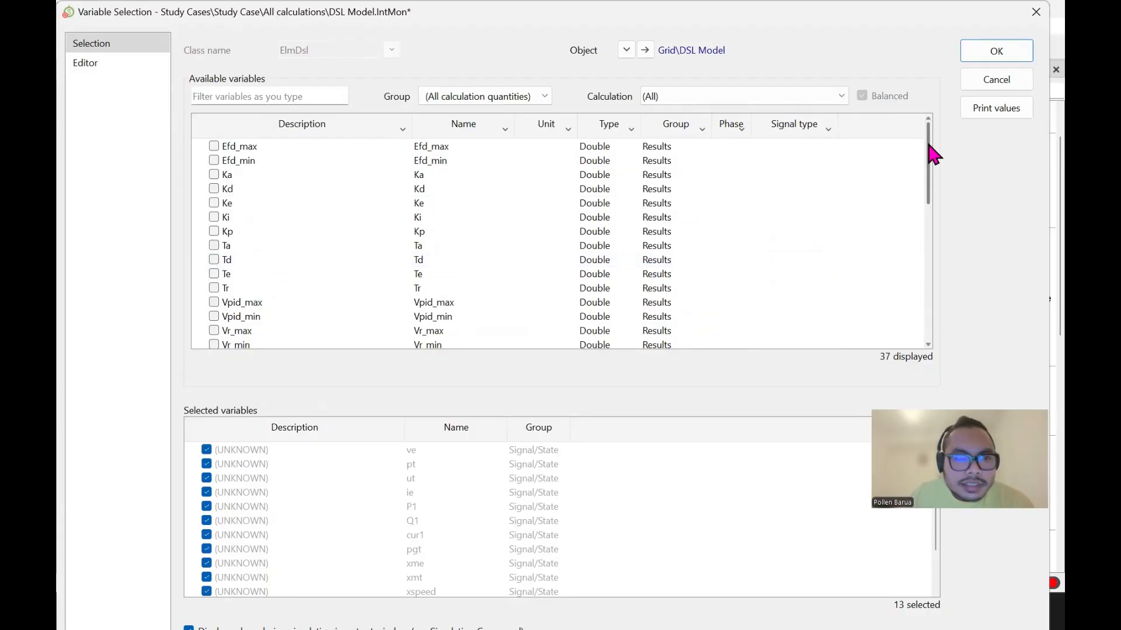
drag(927, 150, 929, 251)
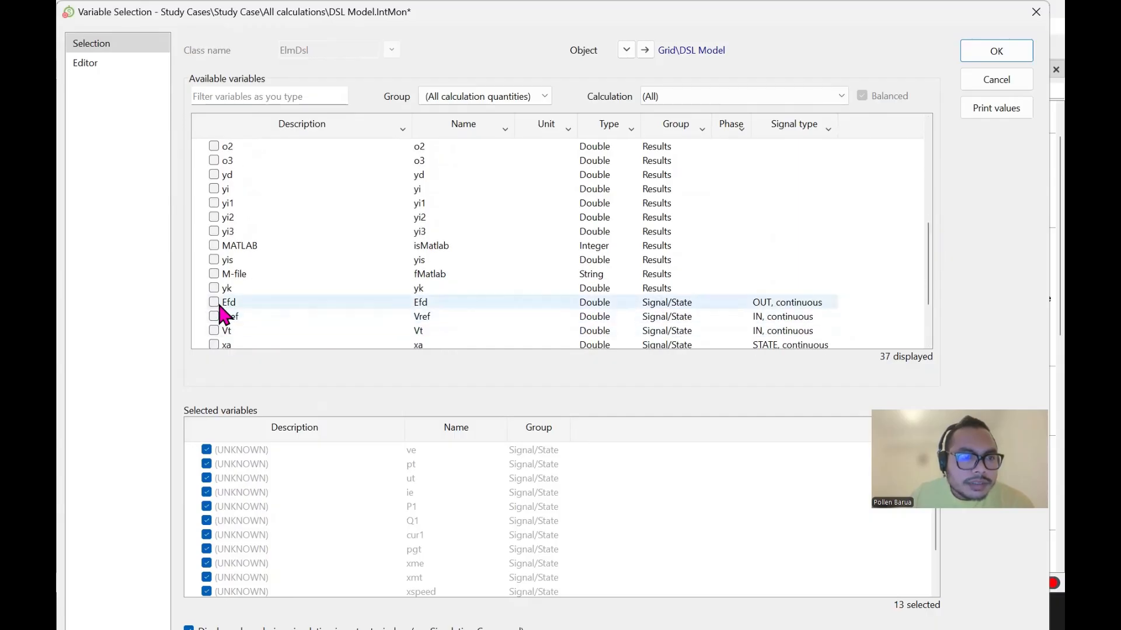
click(214, 303)
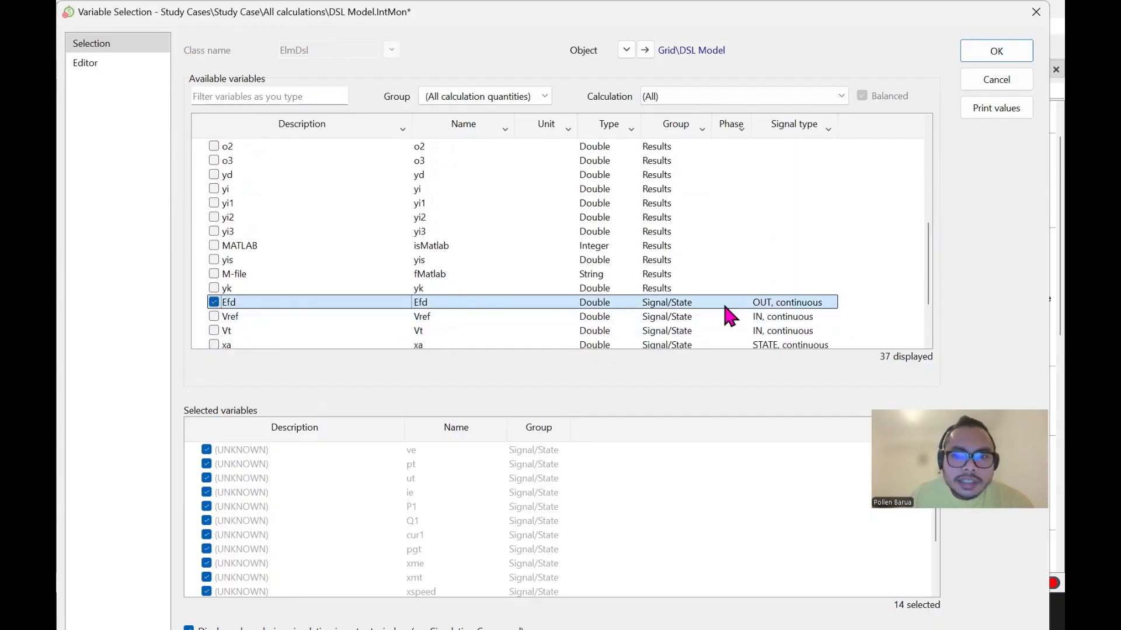
click(978, 47)
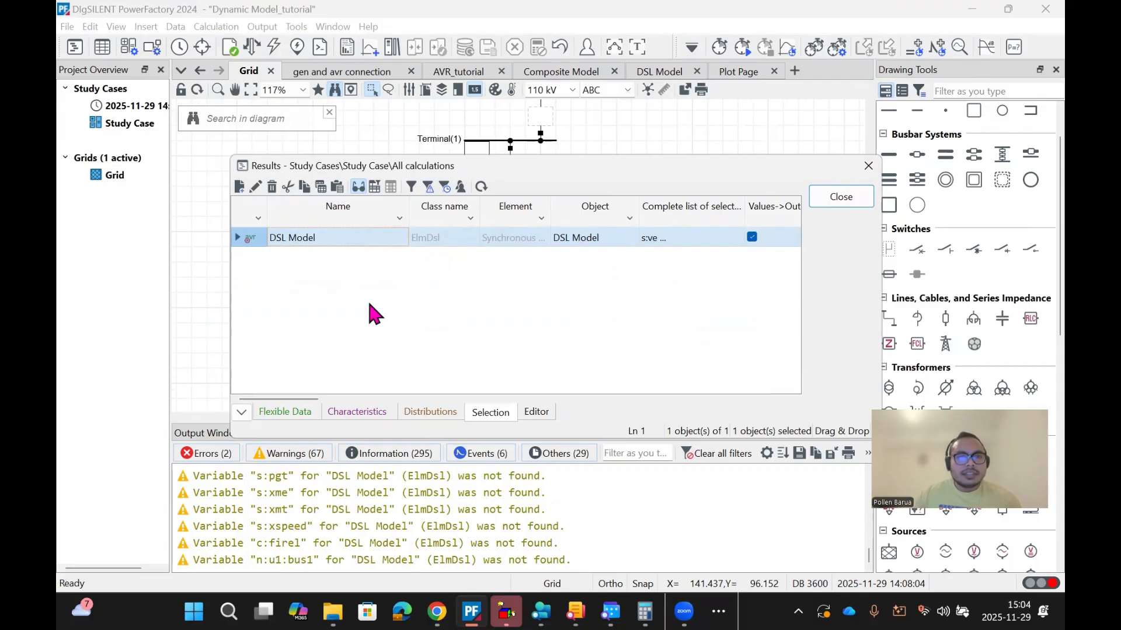
click(240, 185)
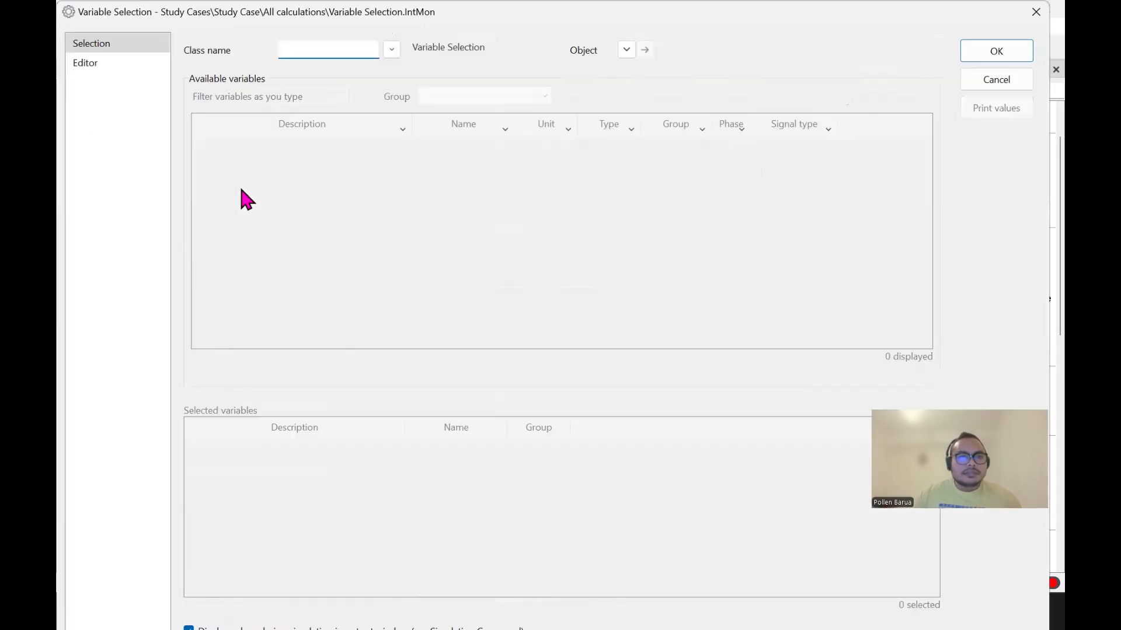
click(1013, 50)
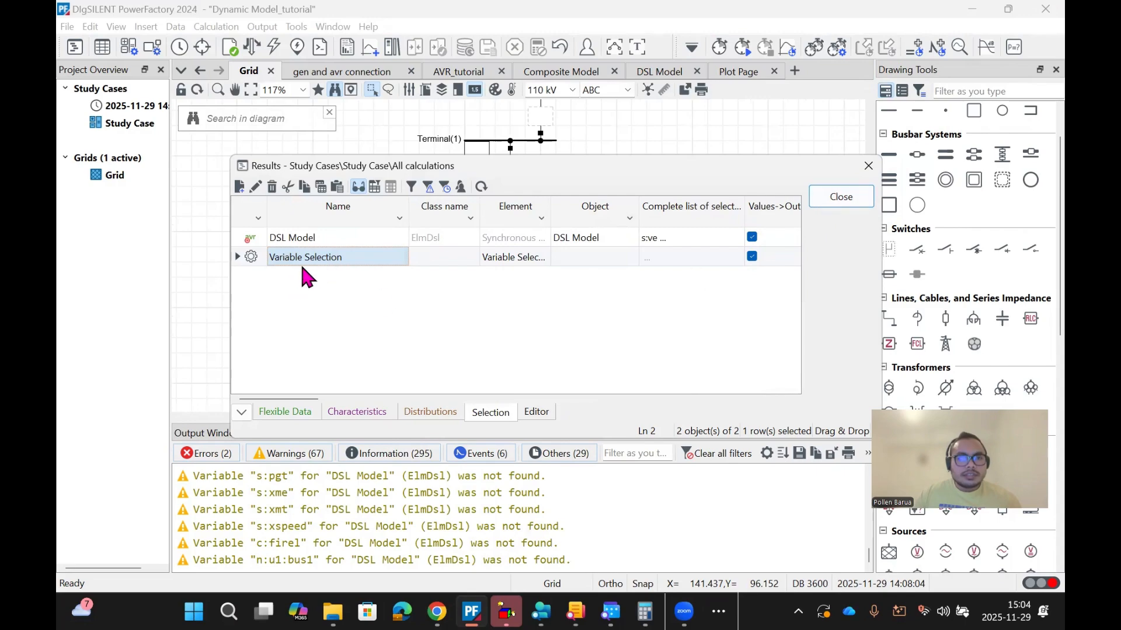
right_click(242, 262)
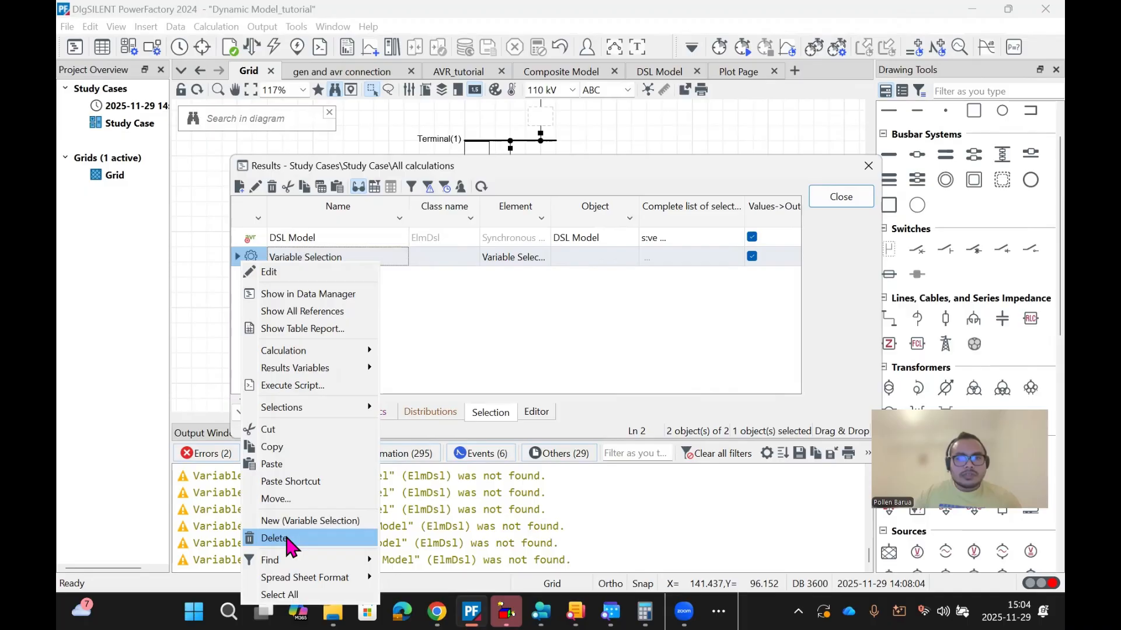
click(286, 540)
Step: Close the results list and insert a curve plot on the plot page with the DSL Model as its curve's element
click(869, 204)
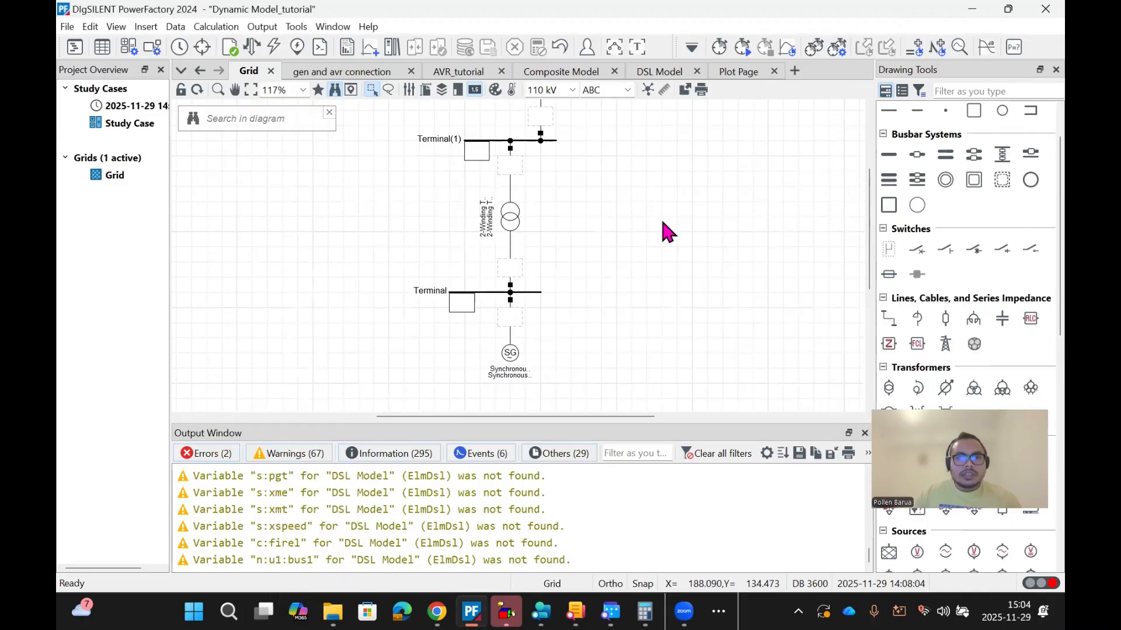
click(738, 70)
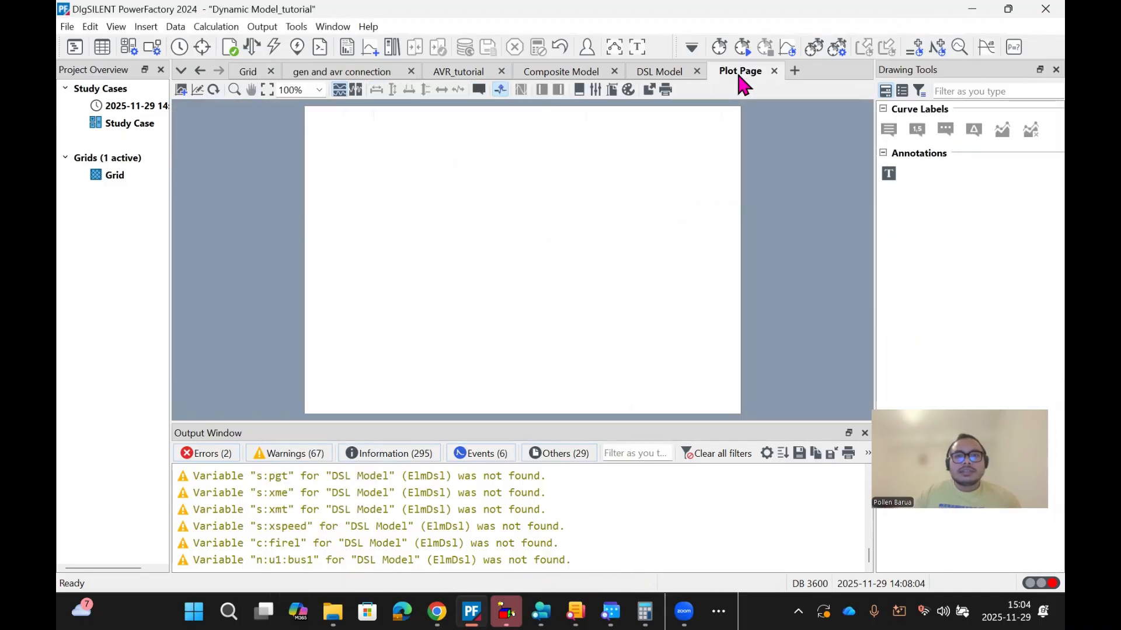
right_click(468, 234)
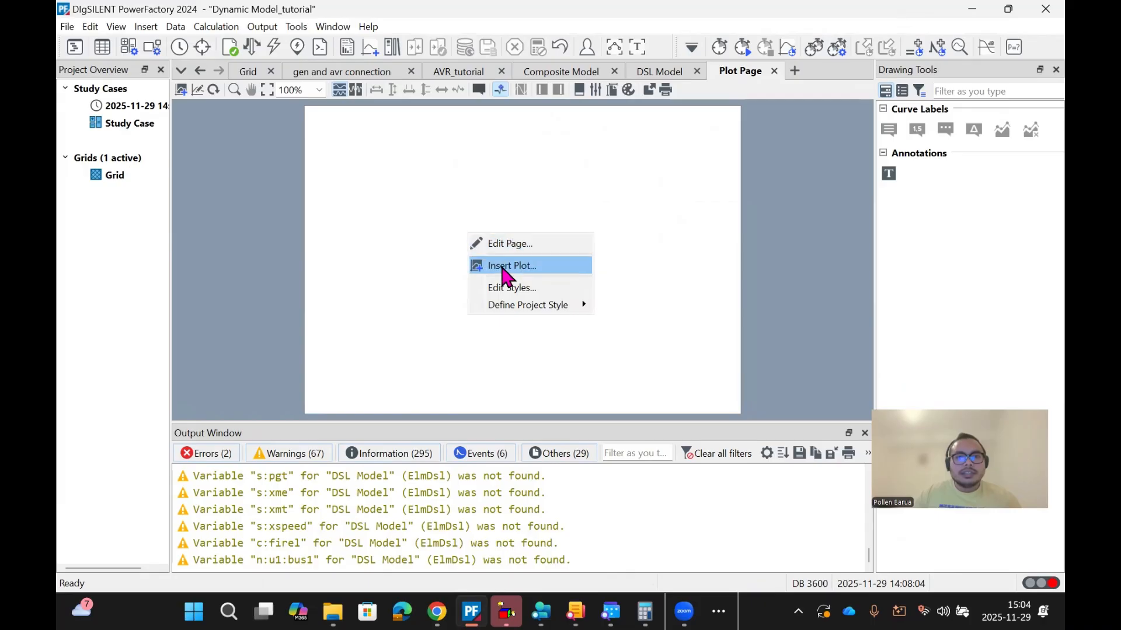
click(504, 269)
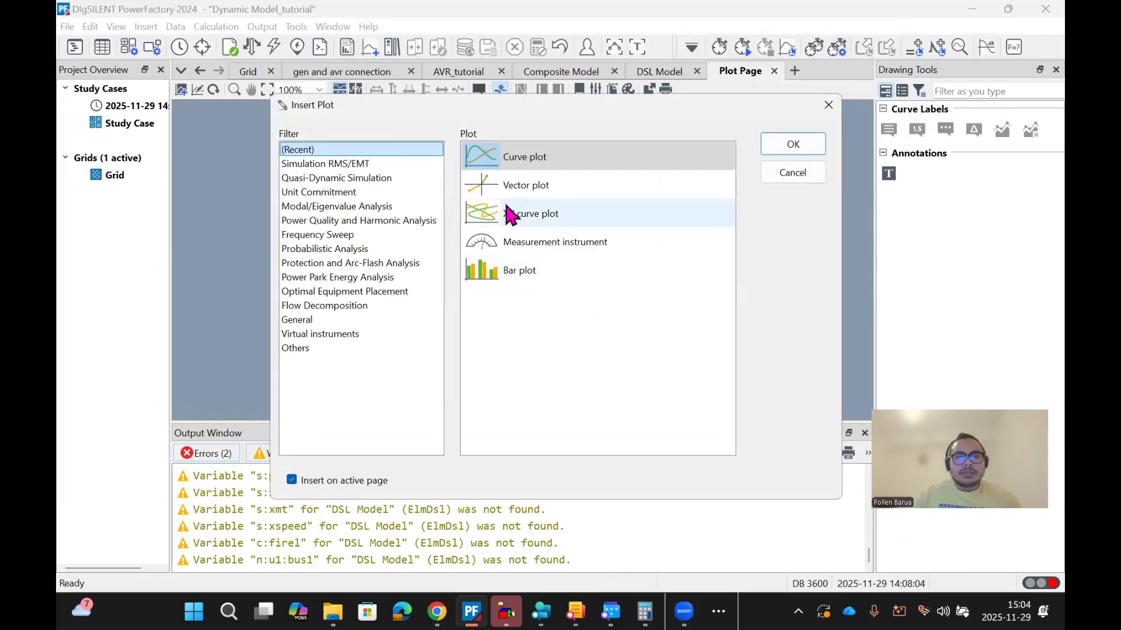
click(793, 150)
double_click(335, 255)
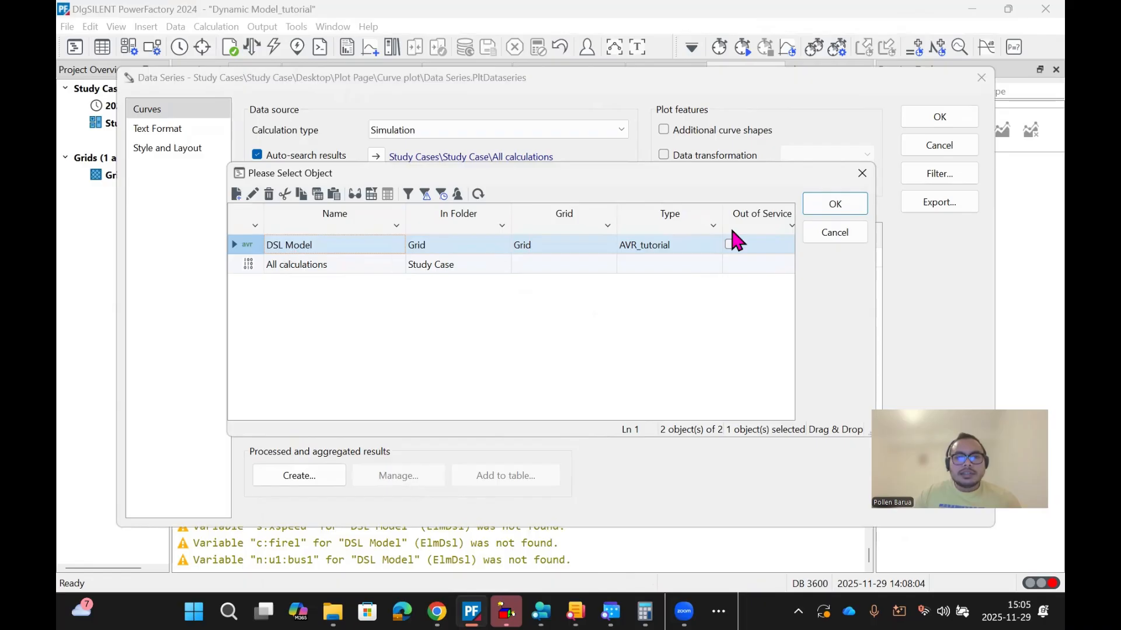
click(836, 204)
click(929, 113)
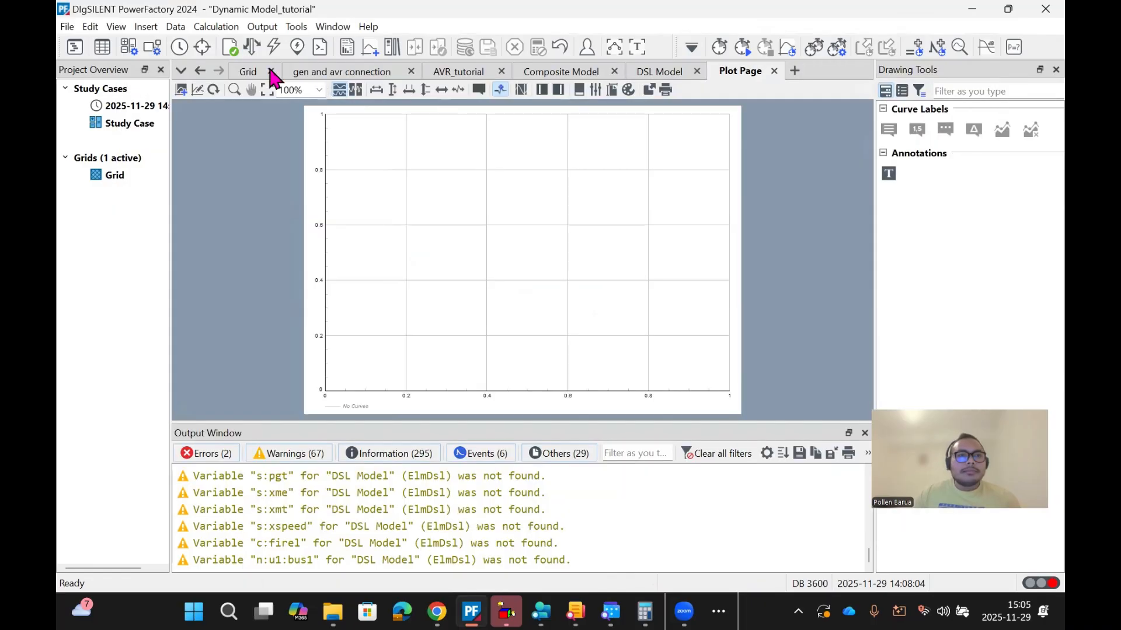
Step: Add the positive-sequence voltage magnitude u1 in p.u. to the synchronous machine's recorded RMS/EMT simulation variables
click(247, 71)
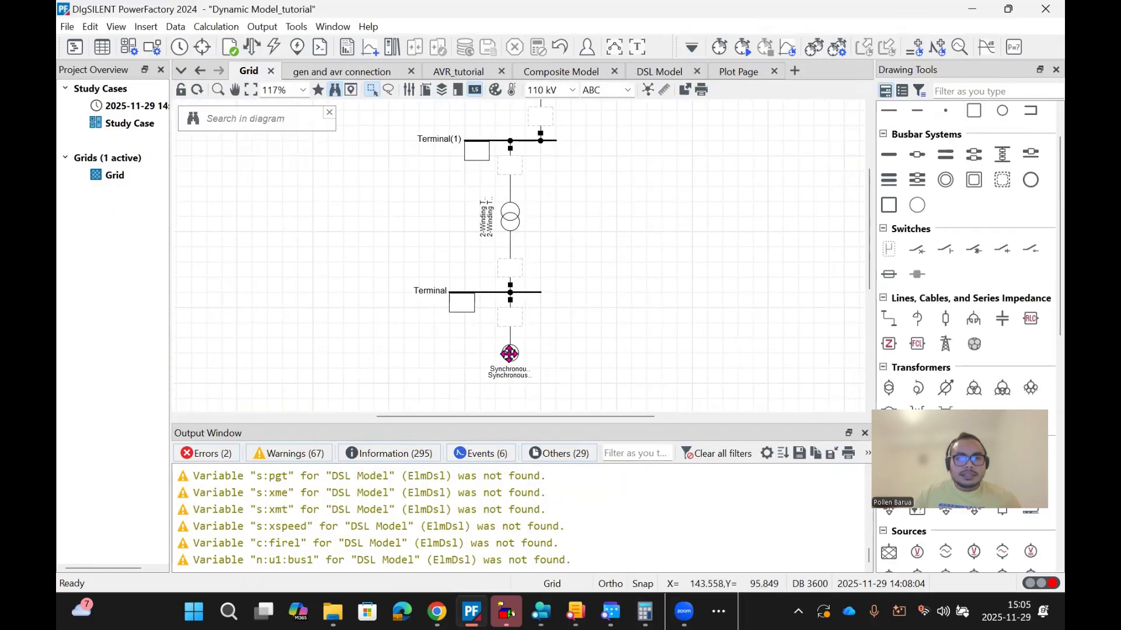
click(509, 353)
right_click(510, 354)
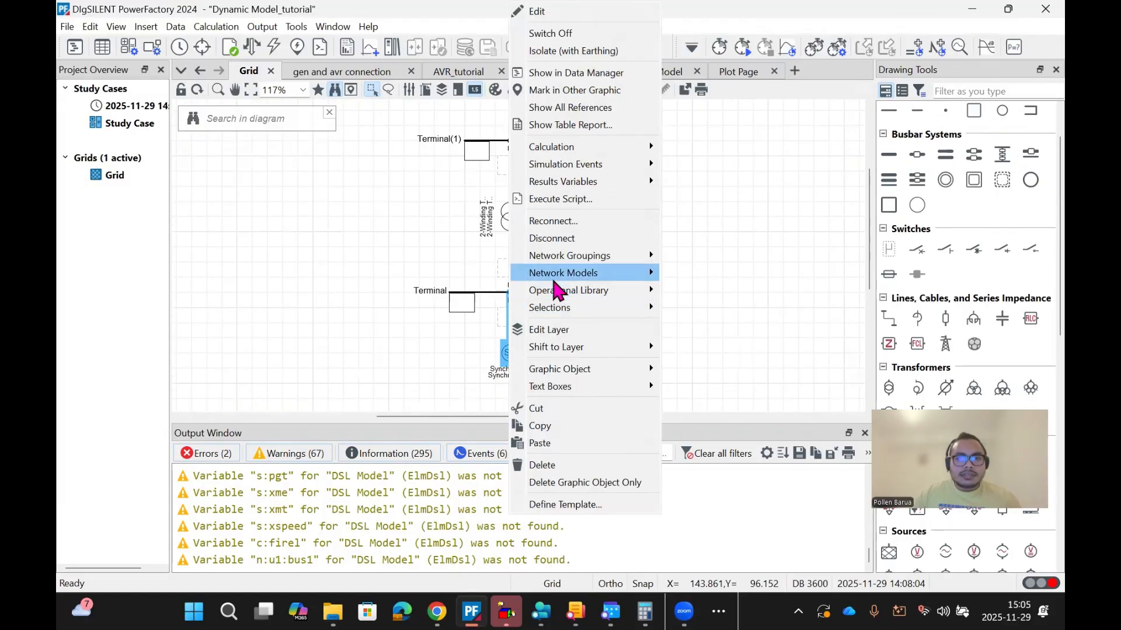
mouse_move(584, 182)
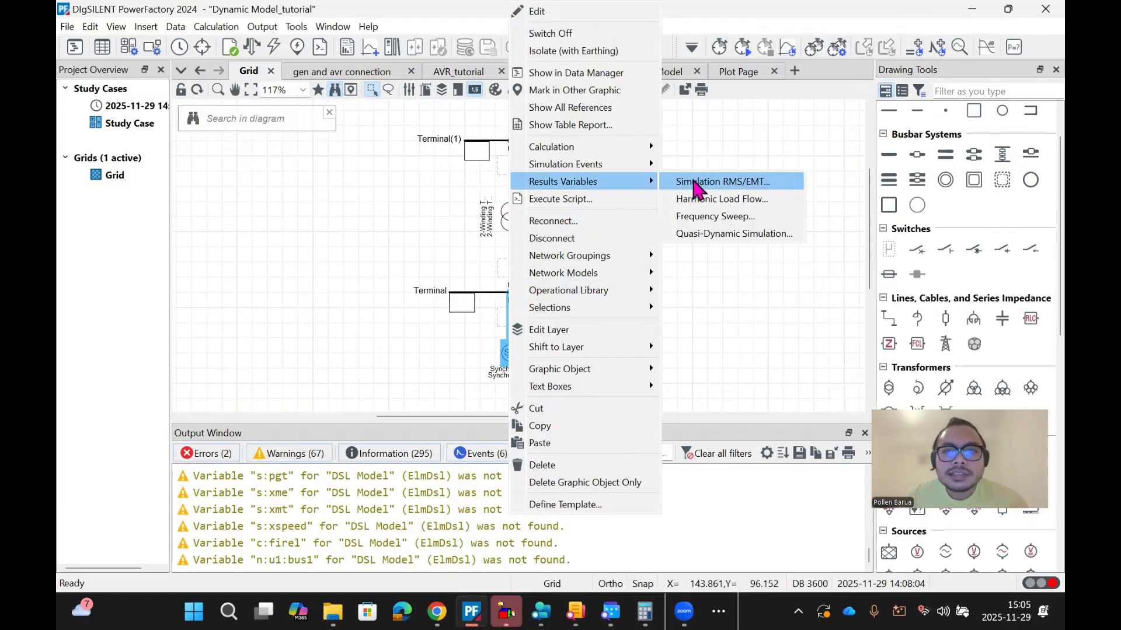
click(695, 181)
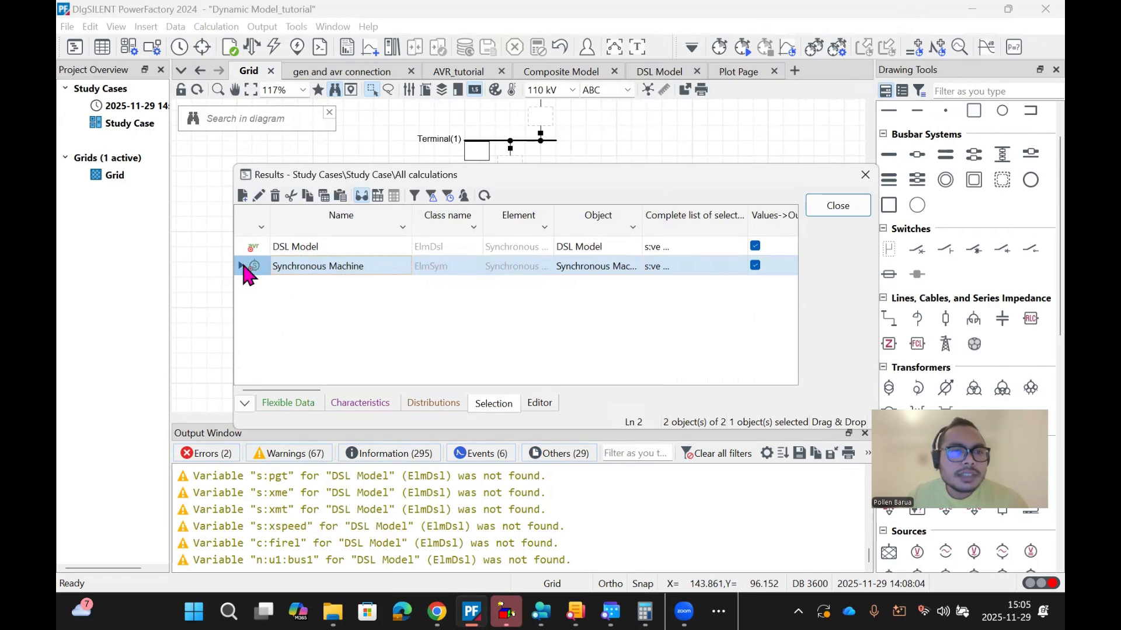
double_click(245, 268)
click(273, 96)
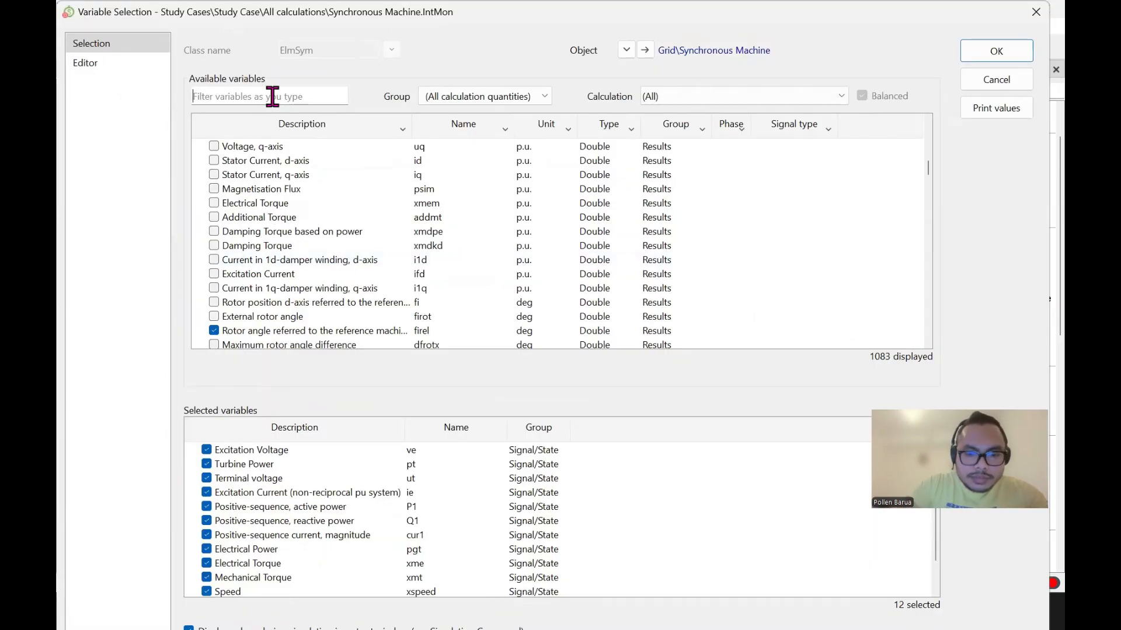
text(U1)
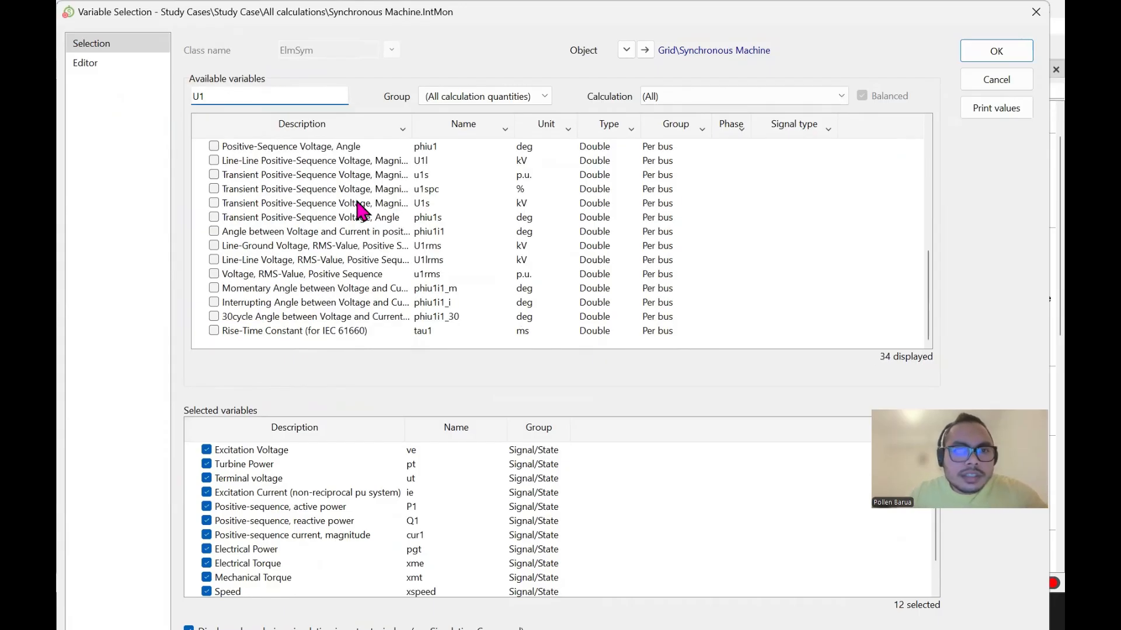
scroll(409, 280, up, 3)
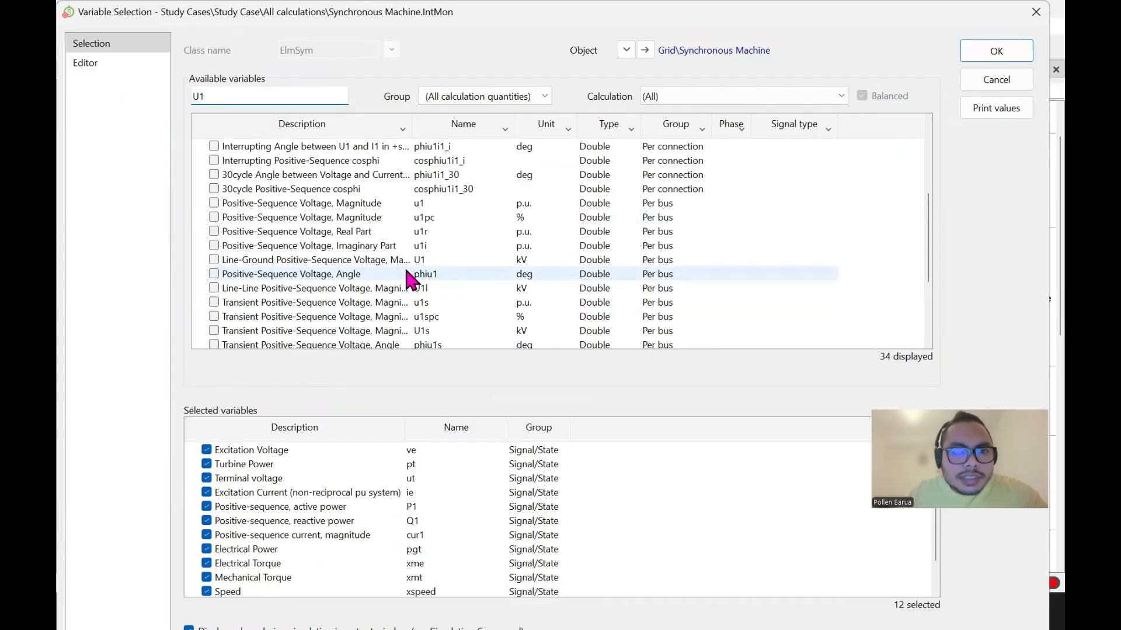
click(214, 203)
click(990, 50)
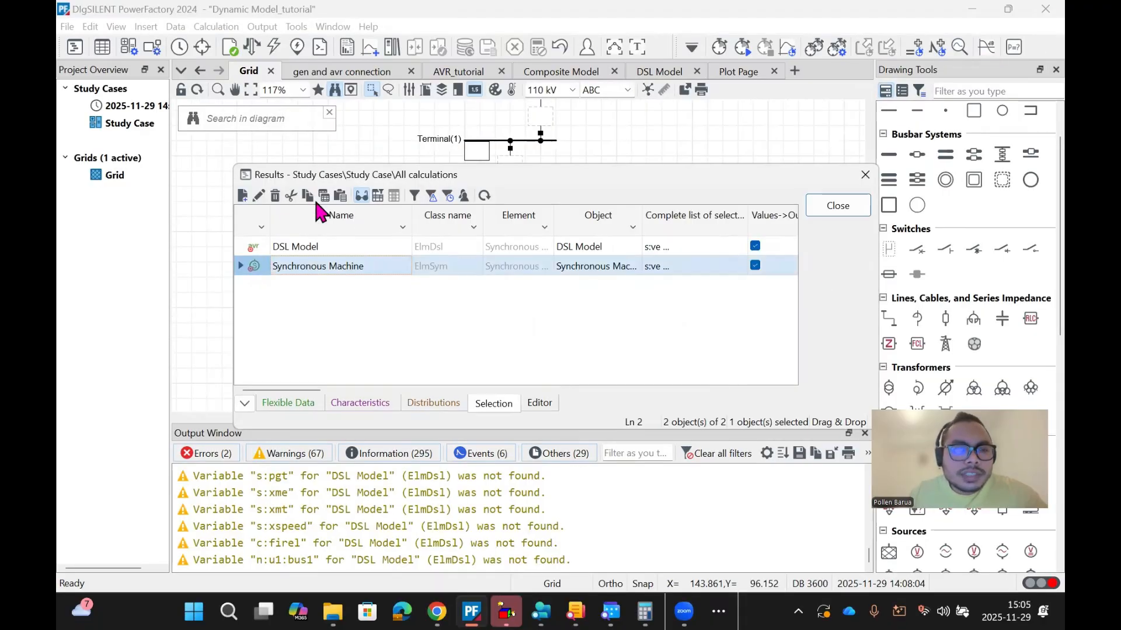
click(854, 211)
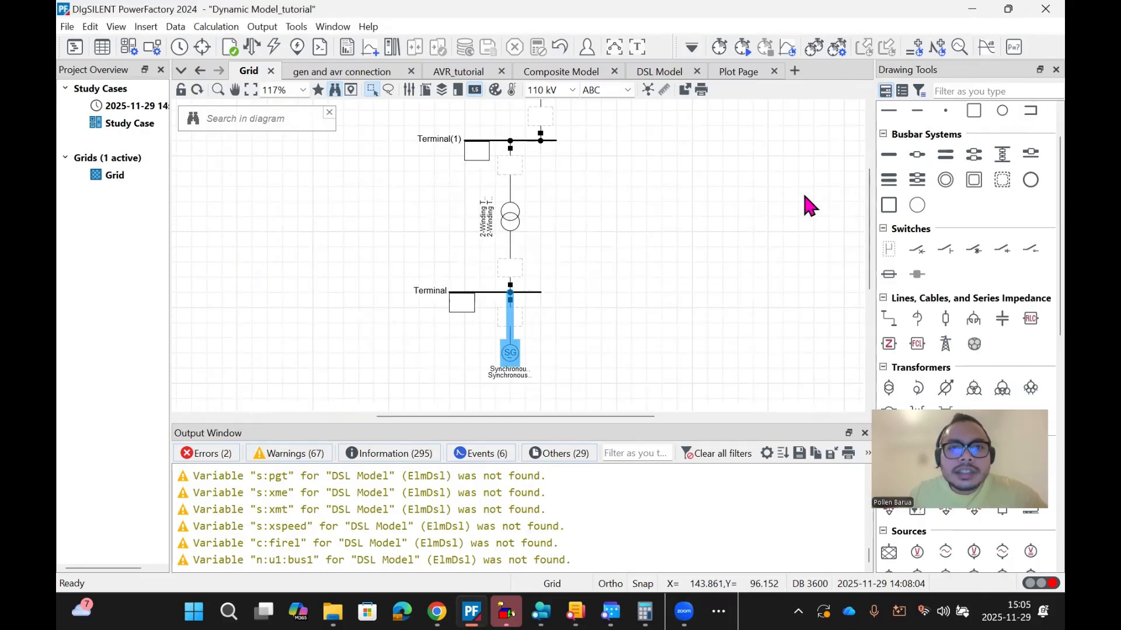
Step: Assign s:Efd as the variable of the DSL Model curve in the new curve plot
click(739, 72)
click(497, 168)
right_click(497, 168)
click(517, 175)
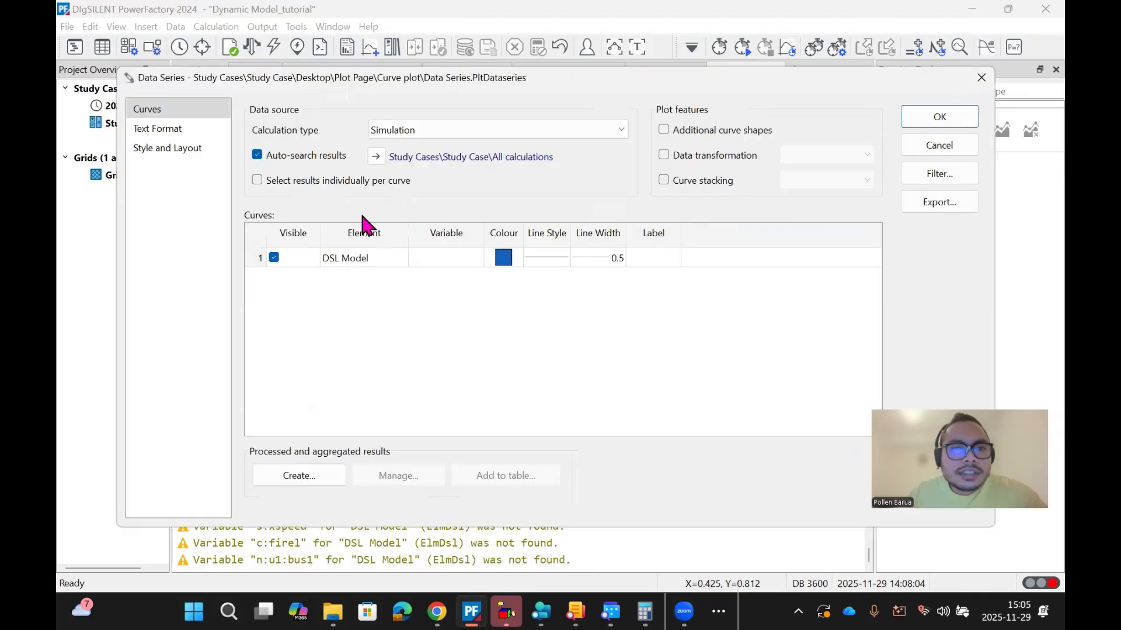
click(437, 257)
click(437, 258)
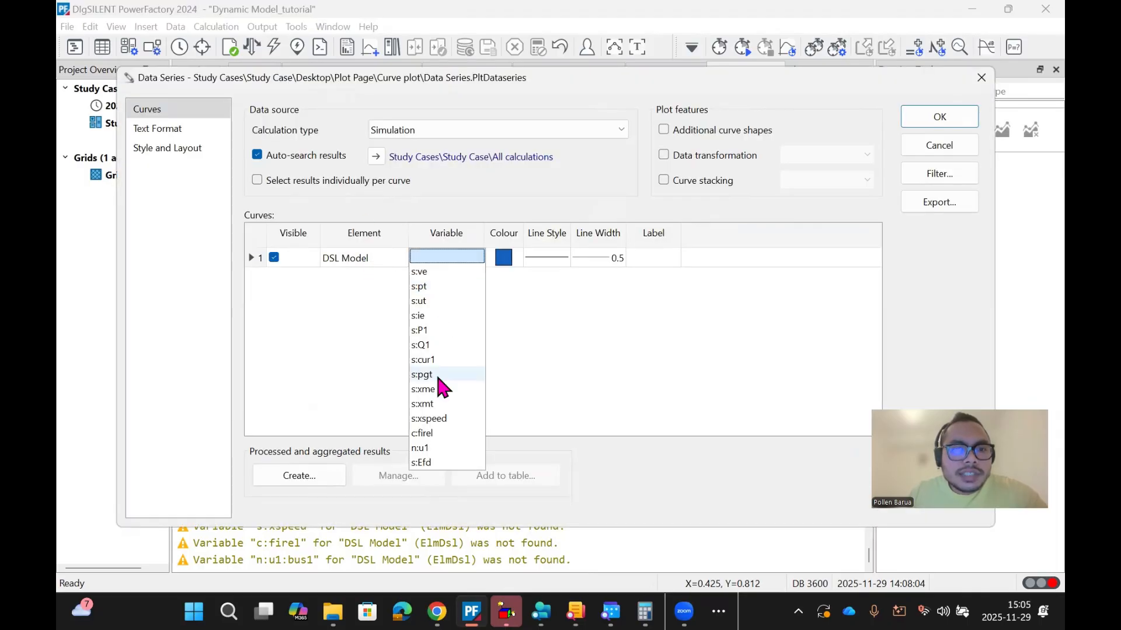
click(442, 464)
Step: Insert a curve row for the synchronous machine with variable n:u1:bus1 and accept the plot's data series
right_click(353, 320)
click(398, 412)
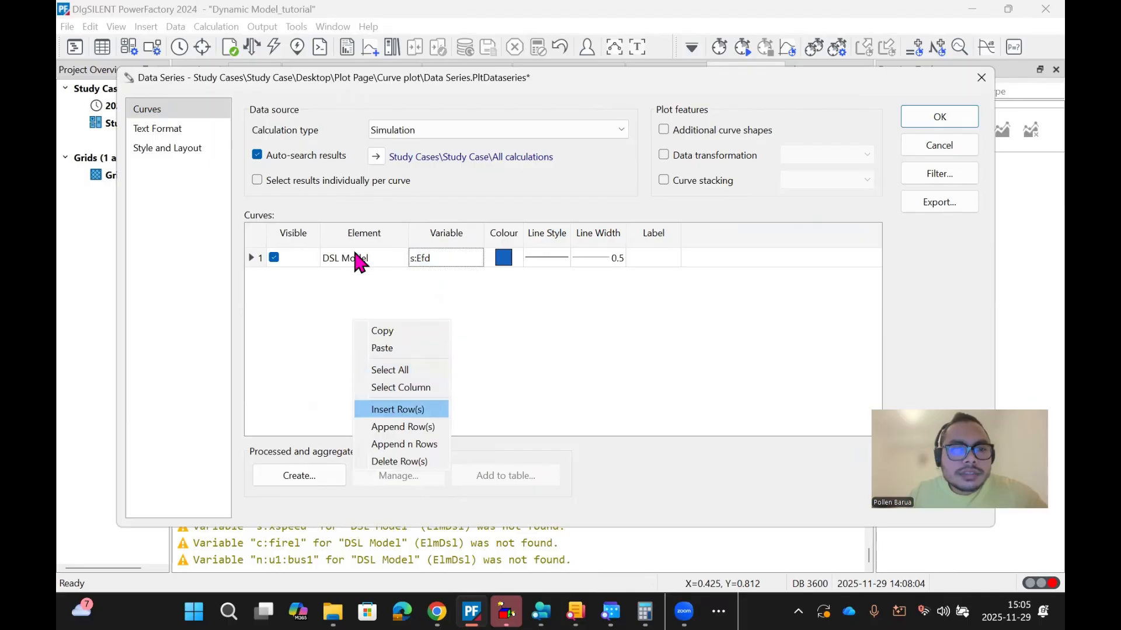
double_click(352, 256)
double_click(239, 290)
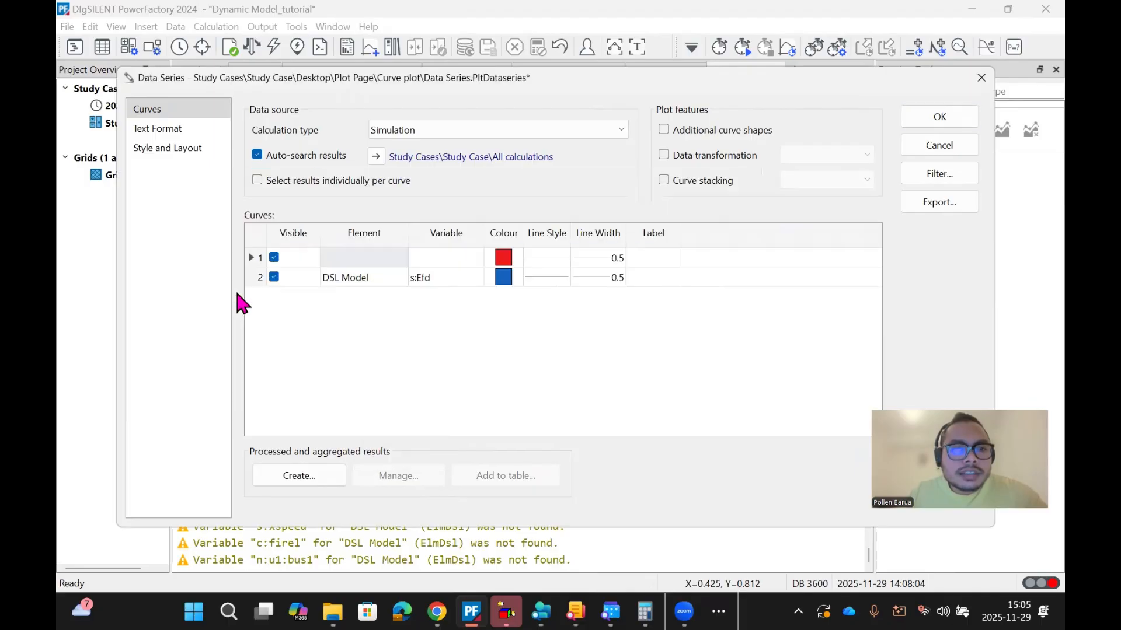
click(437, 252)
click(437, 252)
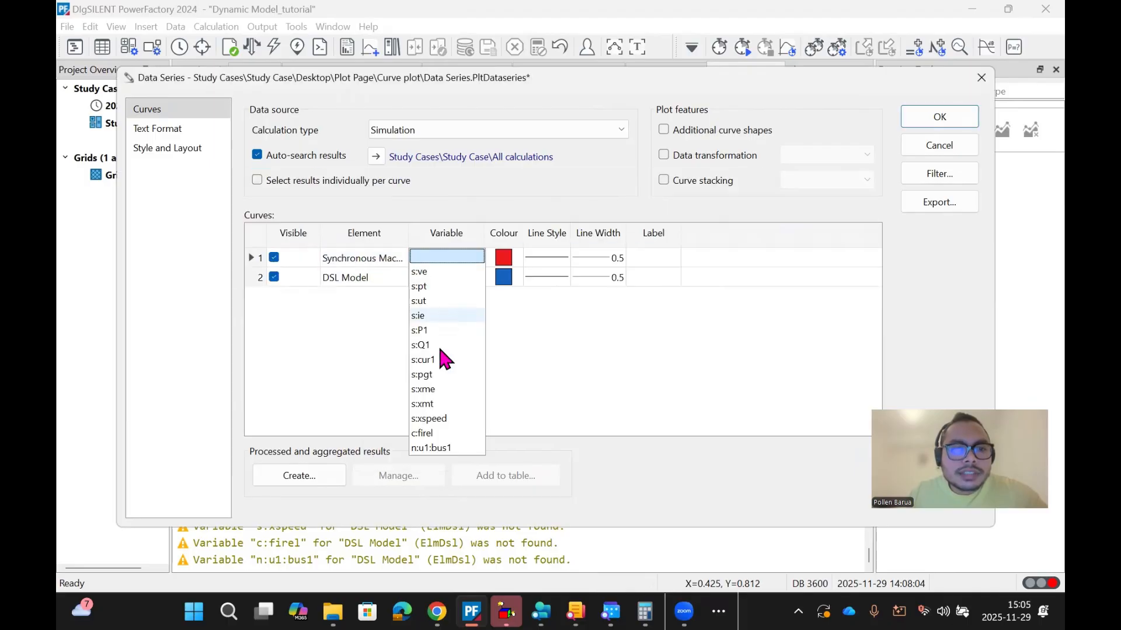
click(442, 449)
click(932, 117)
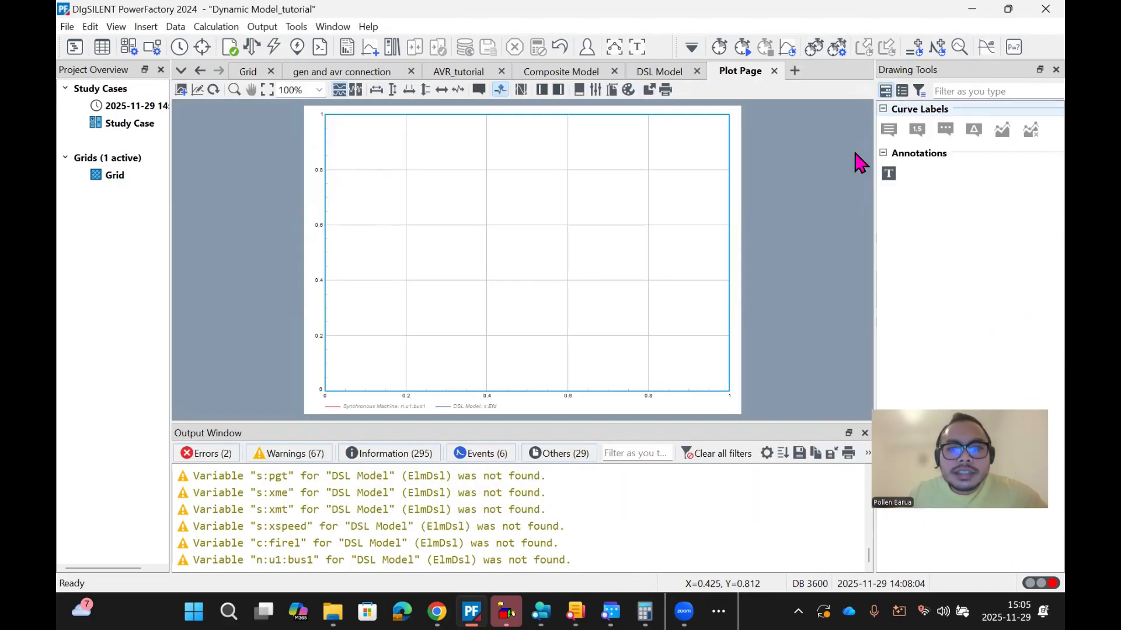
Step: Calculate the initial conditions and run the simulation with a stop time of 200 s
click(720, 47)
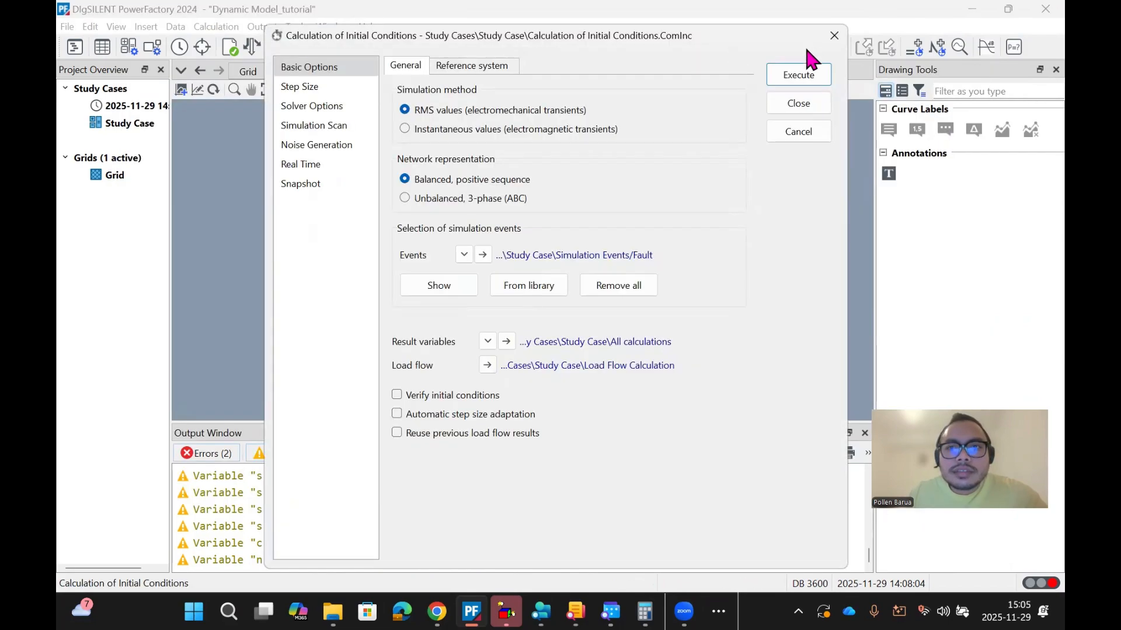
click(827, 41)
click(743, 46)
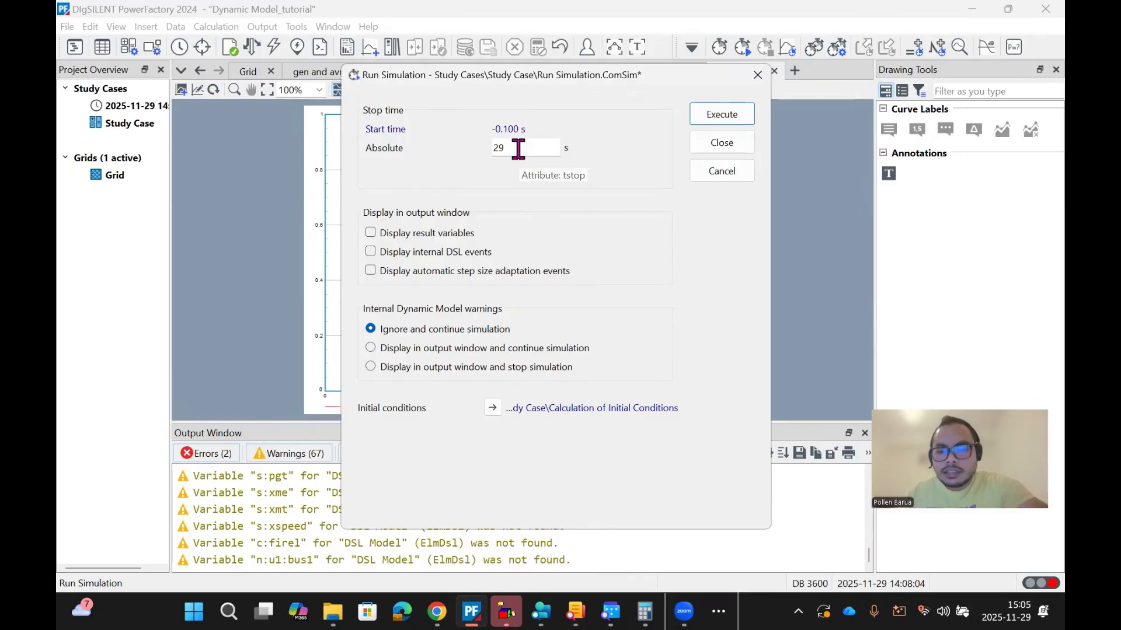
text(200)
click(711, 111)
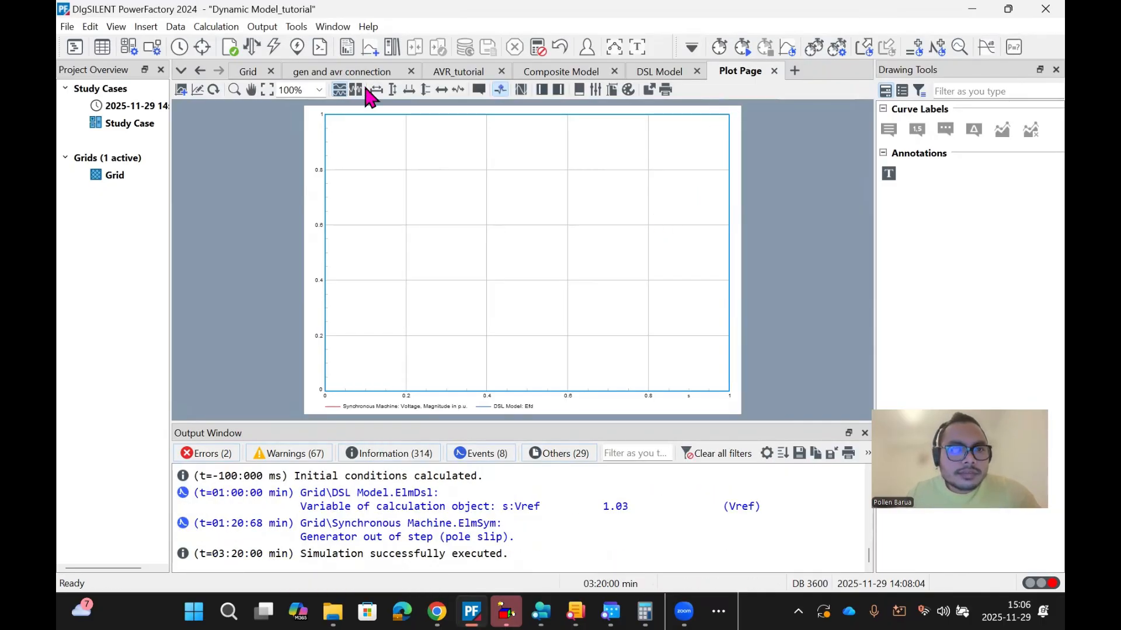
Step: Scale the plot's x and y axes to fit the curves and inspect the generator voltage and Efd responses
click(377, 91)
click(391, 91)
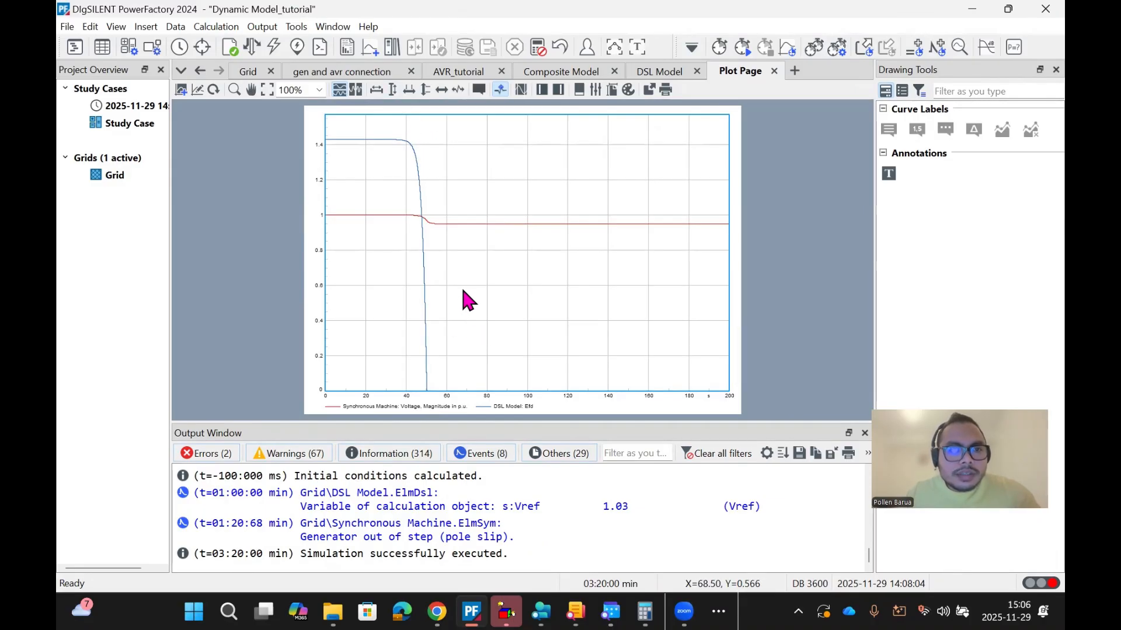
scroll(412, 176, up, 1)
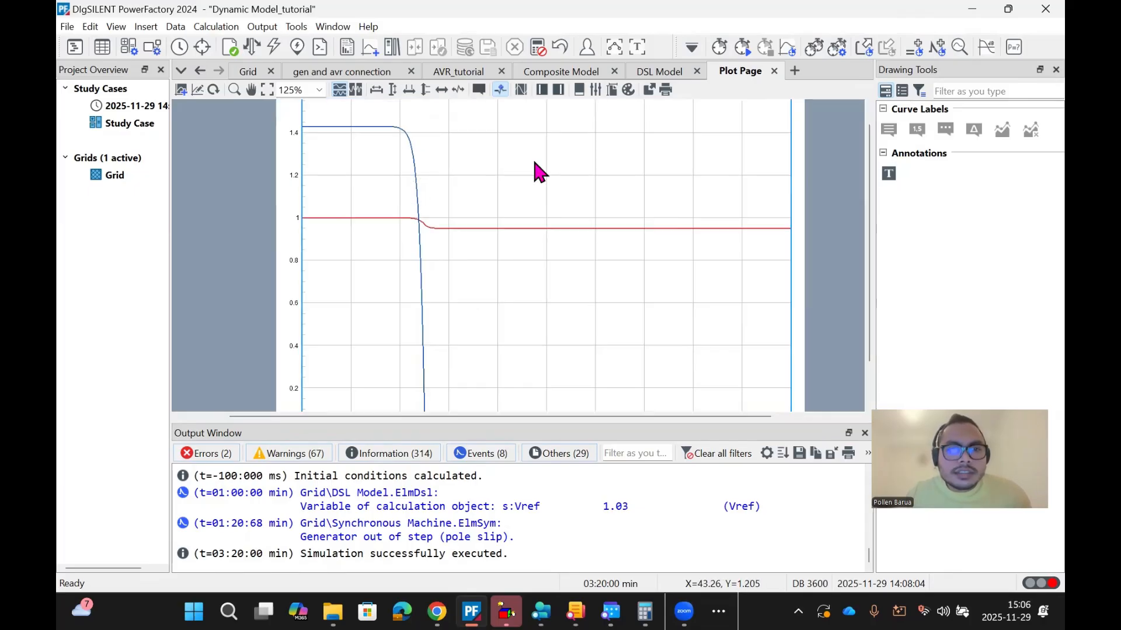
scroll(443, 251, down, 1)
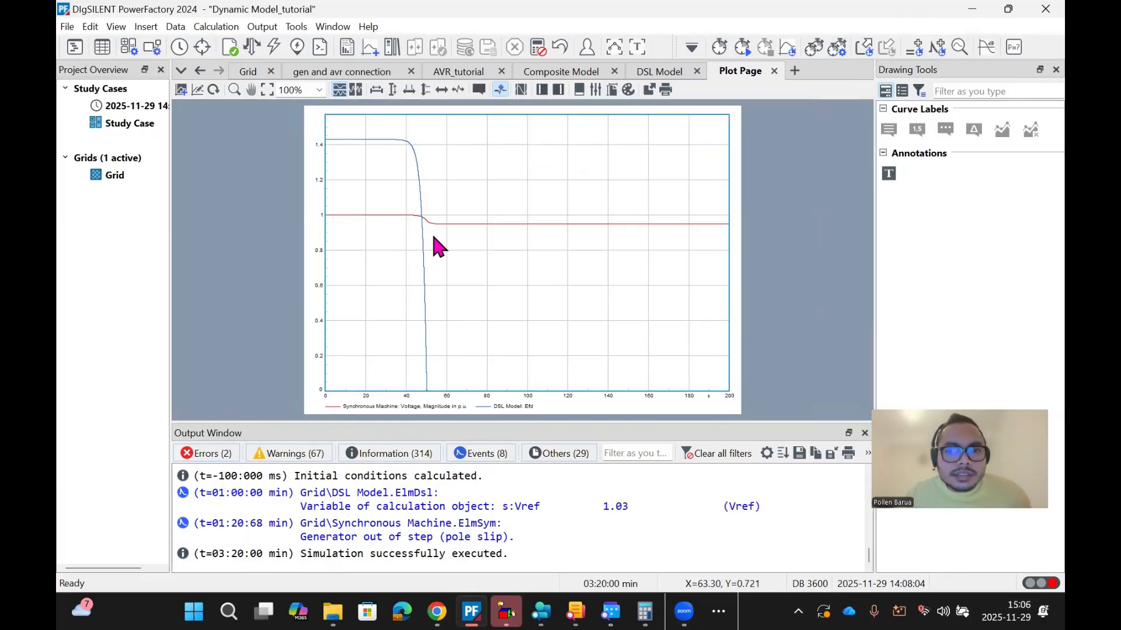
scroll(366, 229, up, 1)
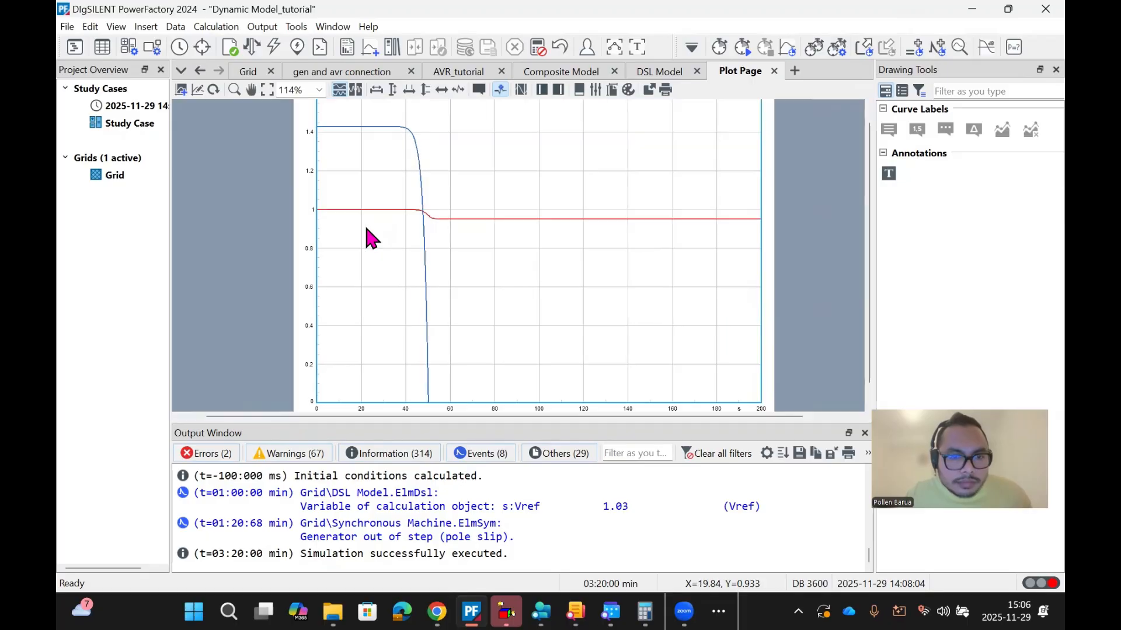
scroll(366, 229, down, 1)
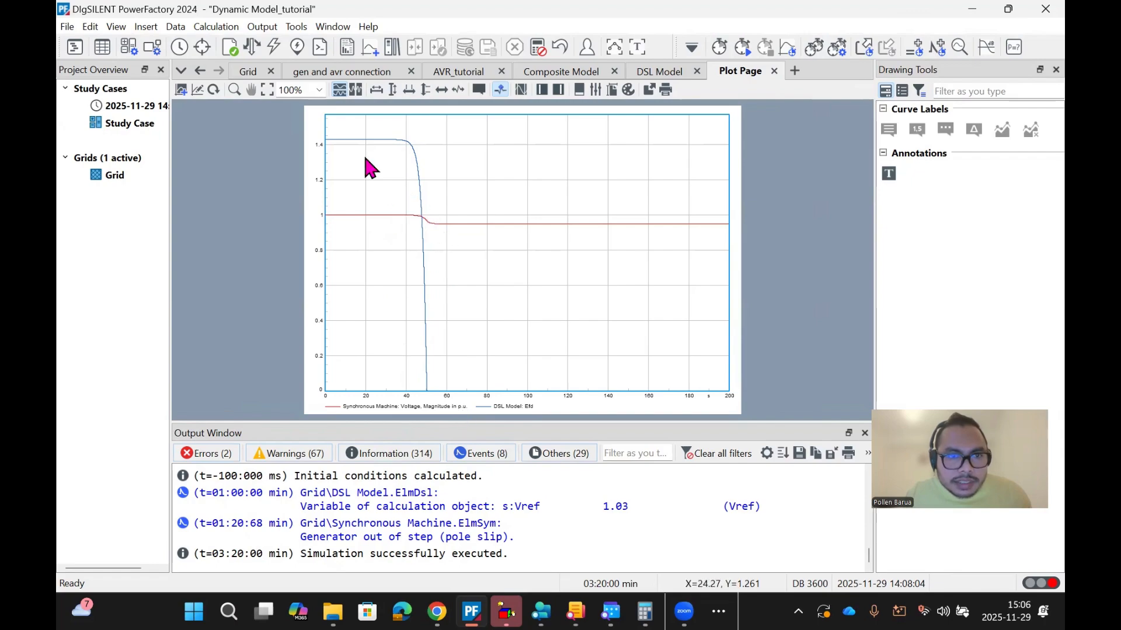
mouse_move(450, 323)
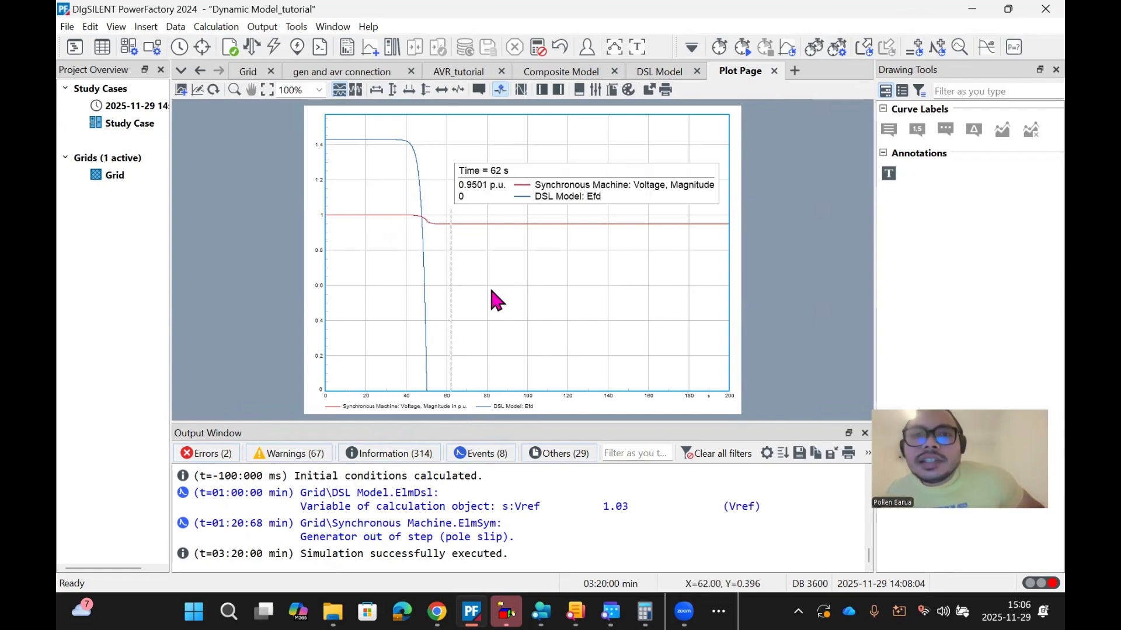